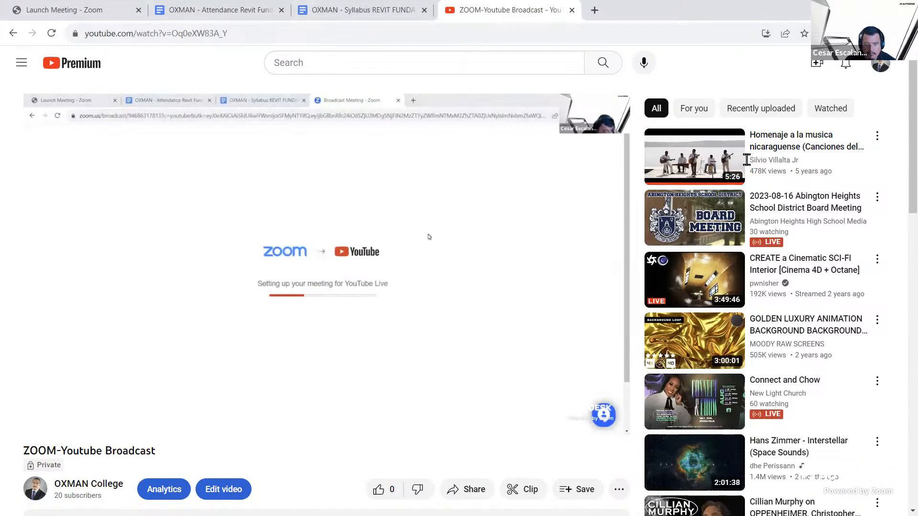
Close the YouTube broadcast page and switch to Revit
key(ctrl+w)
key(alt+Tab)
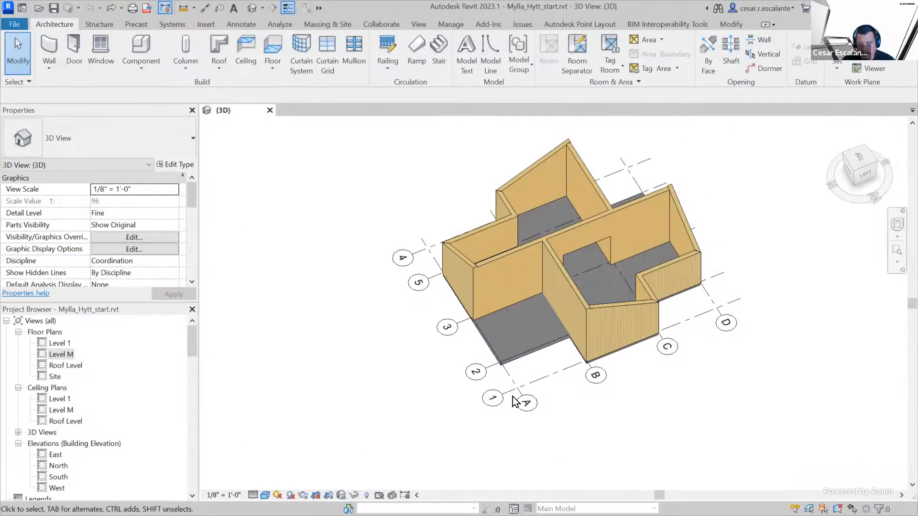
Examine the house model's walls, floors and grids from several angles in the 3D view
scroll(660, 415, down, 2)
shift+middle_drag(675, 434, 715, 399)
mouse_move(705, 431)
shift+middle_down()
mouse_move(702, 383)
mouse_move(604, 414)
mouse_move(680, 358)
mouse_move(485, 464)
shift+middle_up()
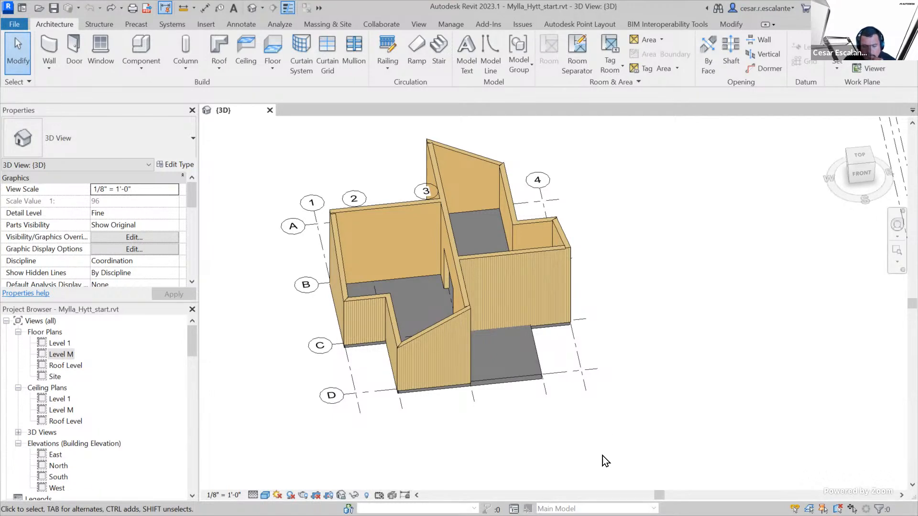
scroll(542, 398, up, 1)
middle_drag(542, 398, 732, 396)
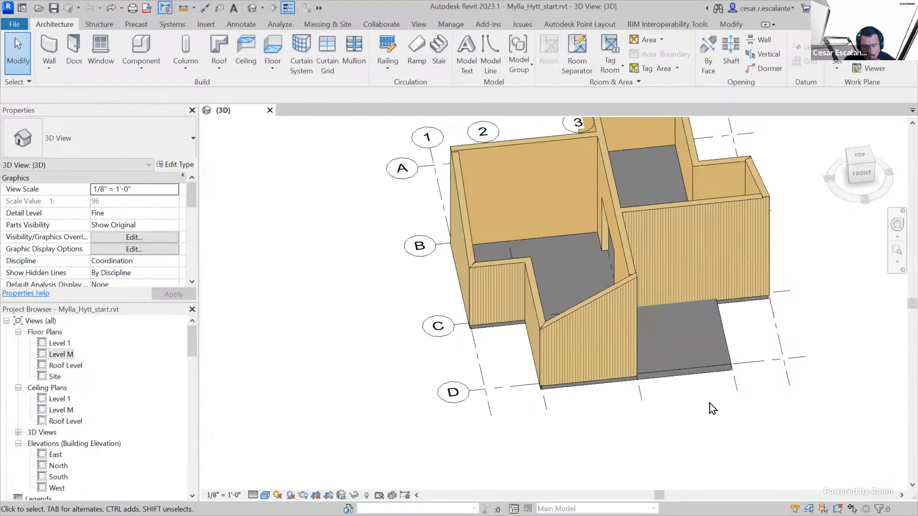
middle_drag(691, 406, 548, 435)
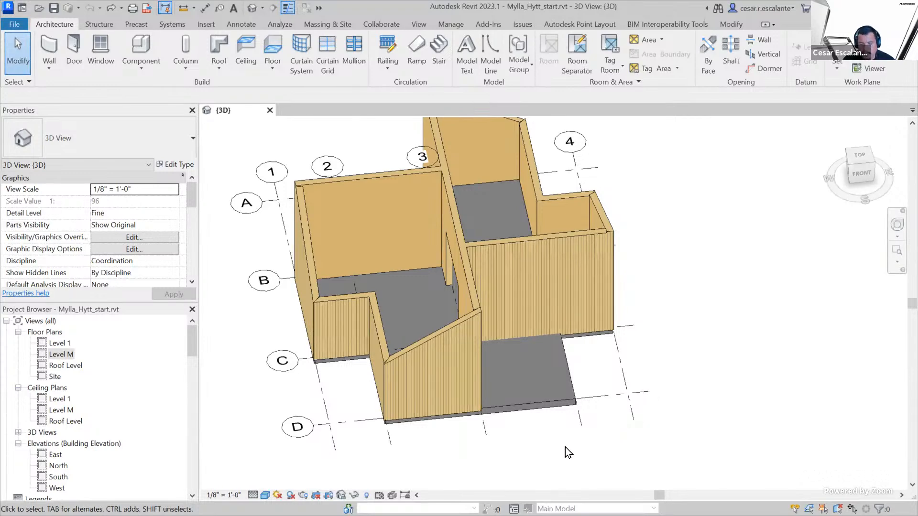
shift+middle_drag(567, 450, 687, 450)
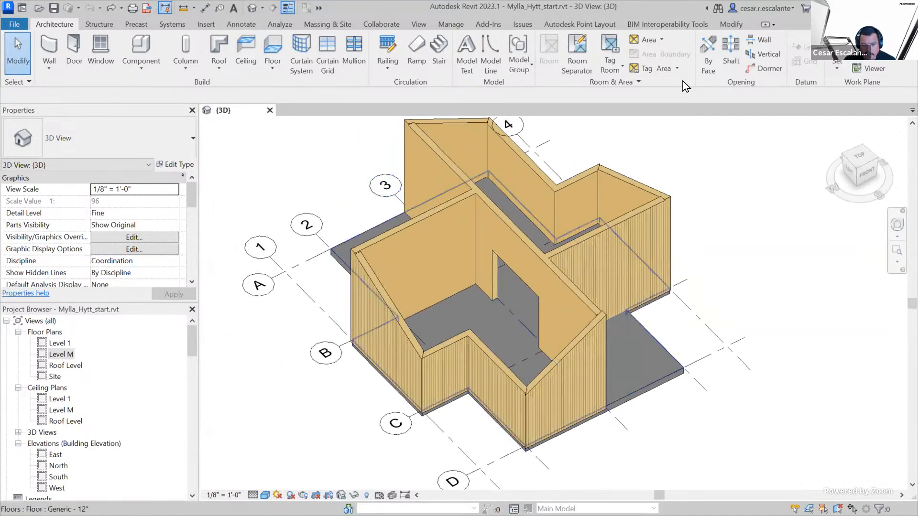
Open the project's Material Browser, then resize and reposition it so the whole dialog fits on screen with a wider material properties area
click(731, 24)
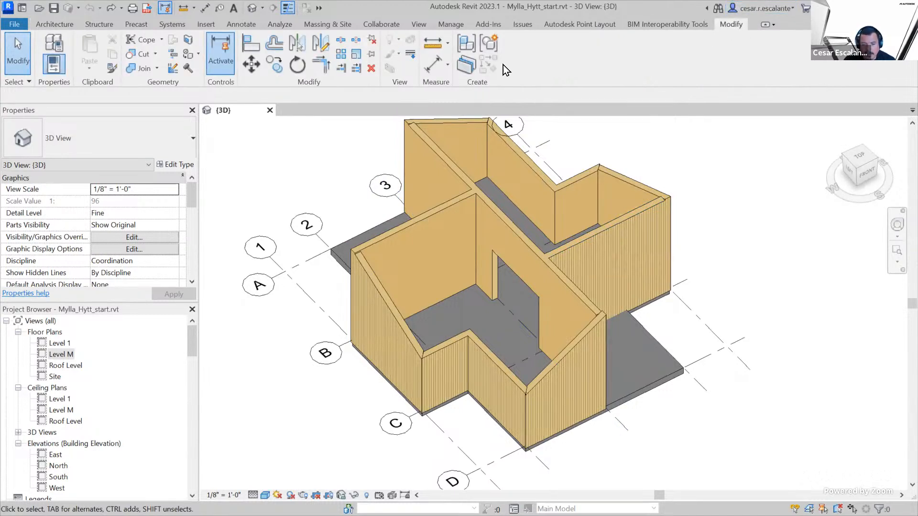
click(457, 27)
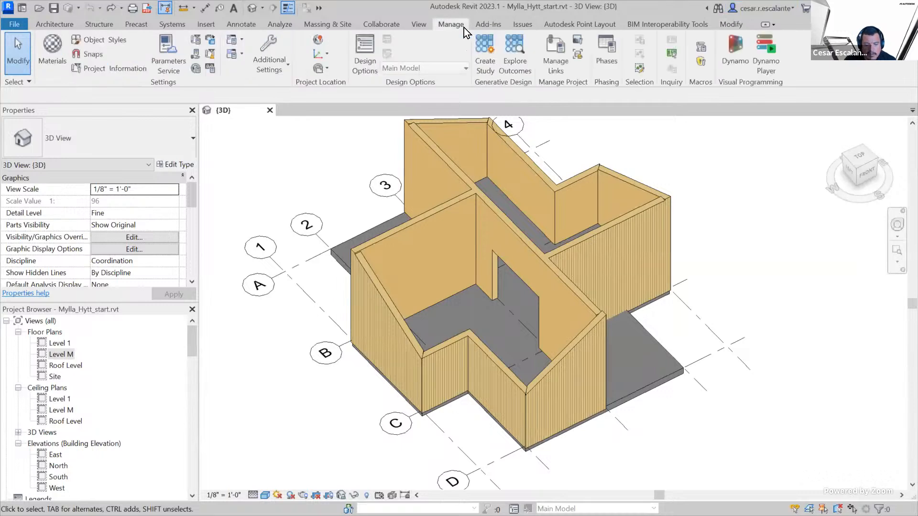
click(48, 59)
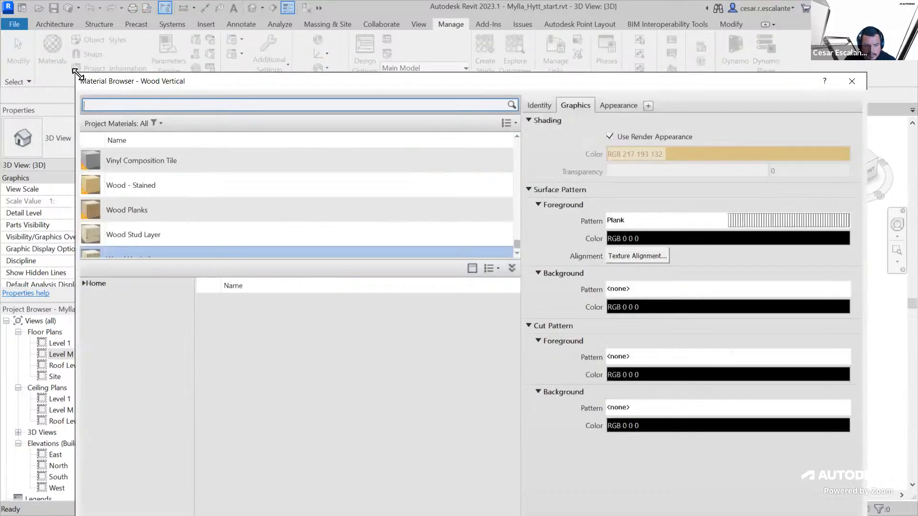
drag(77, 73, 309, 212)
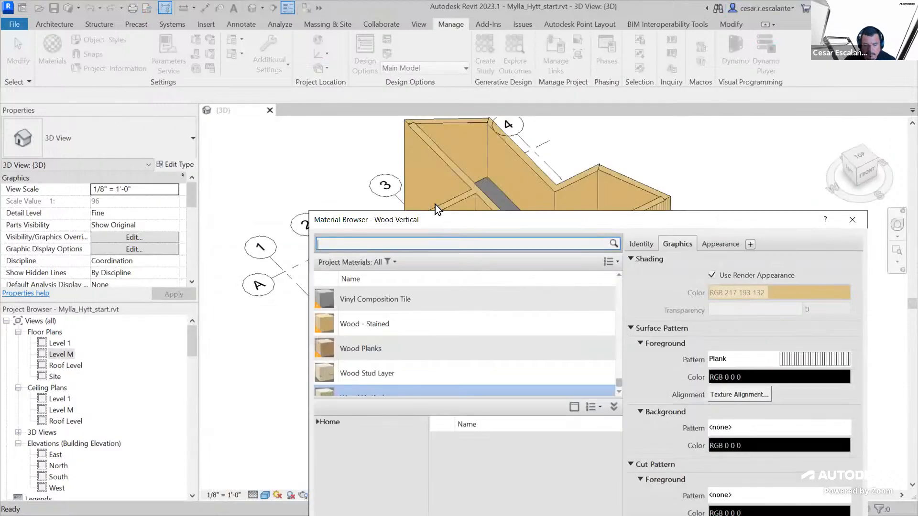
drag(435, 217, 253, 40)
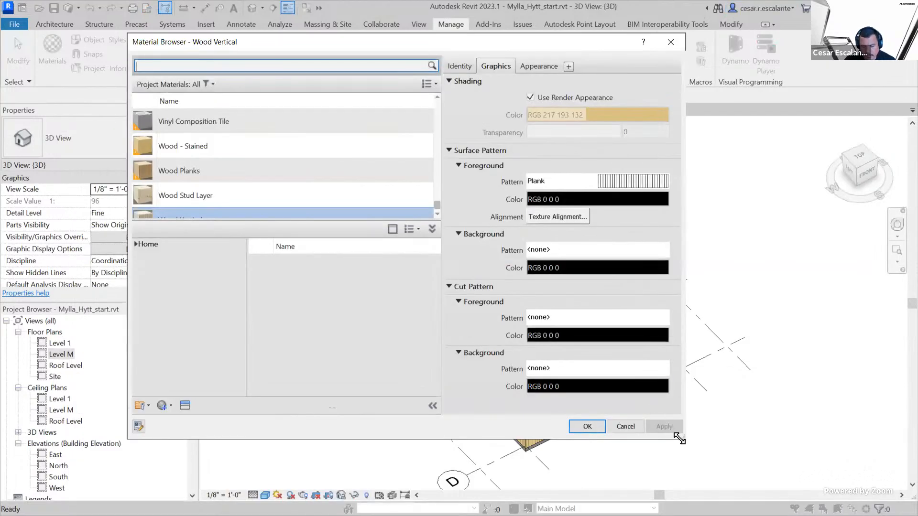
drag(679, 438, 801, 442)
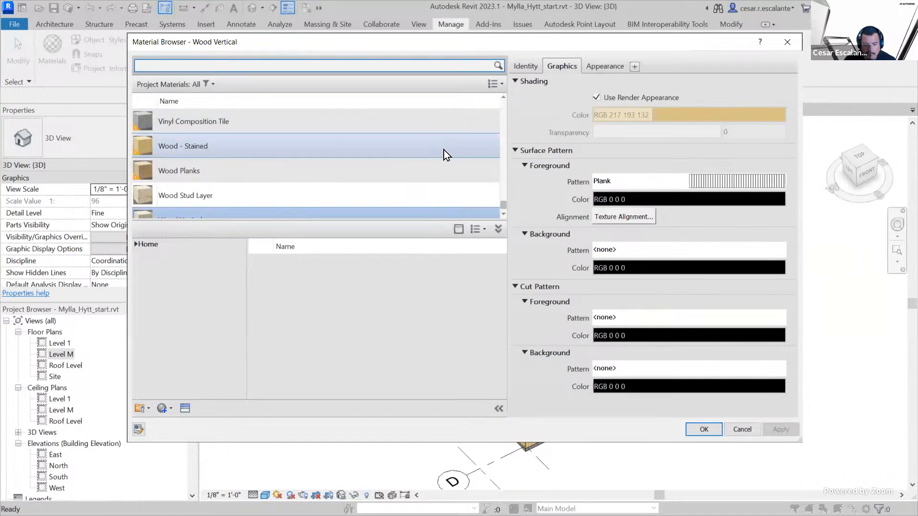
drag(505, 167, 447, 167)
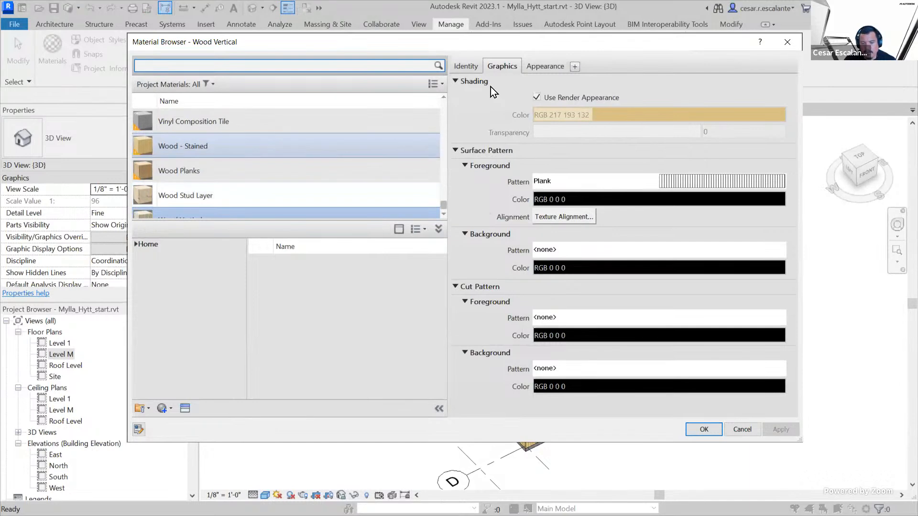
View the identity information of the Wood Vertical and Wood Stud Layer materials
click(471, 67)
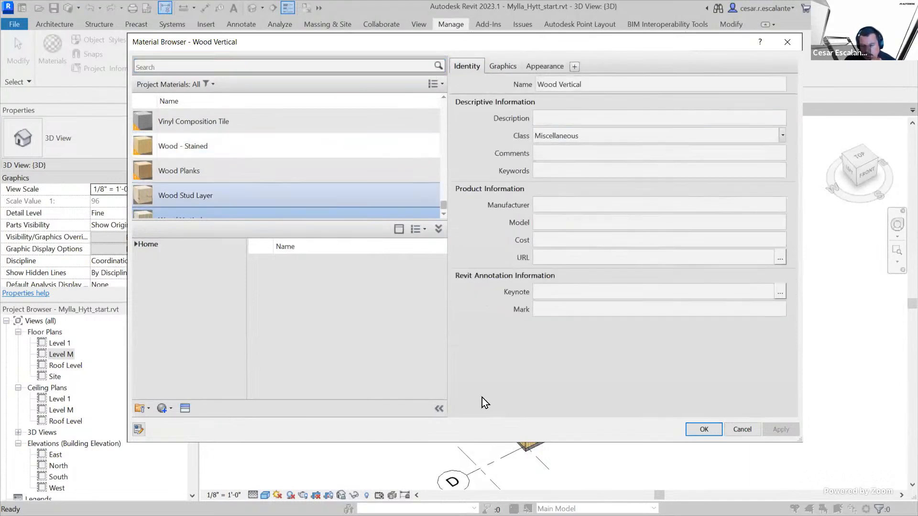
click(388, 213)
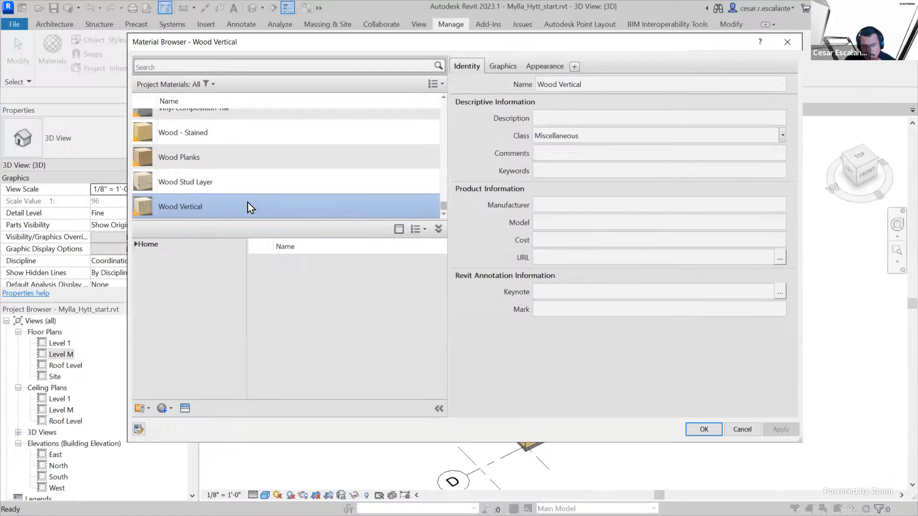
click(201, 182)
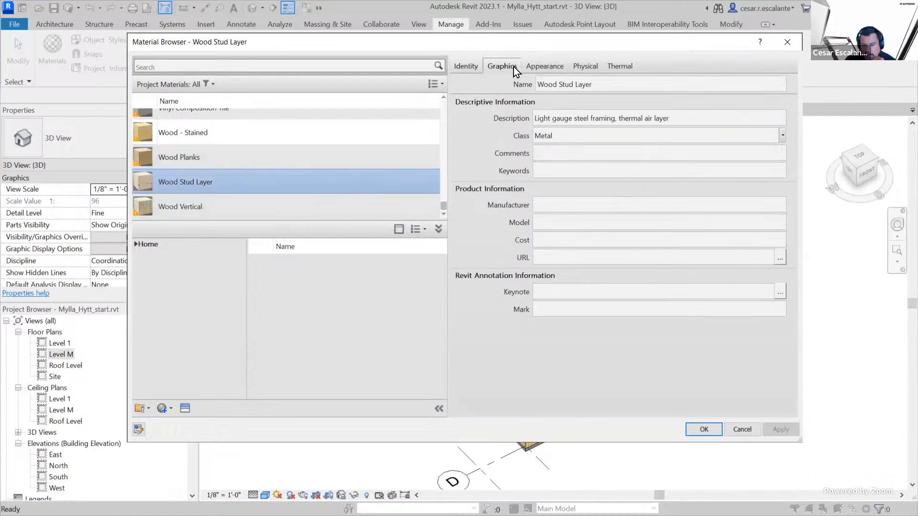
Set the Wood Stud Layer material's surface foreground pattern to the Parquet 6" model pattern
click(513, 67)
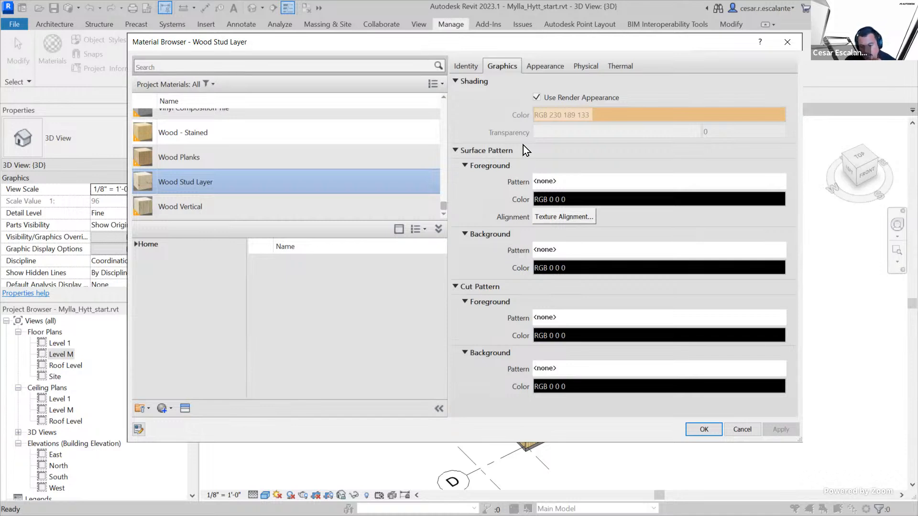
click(563, 185)
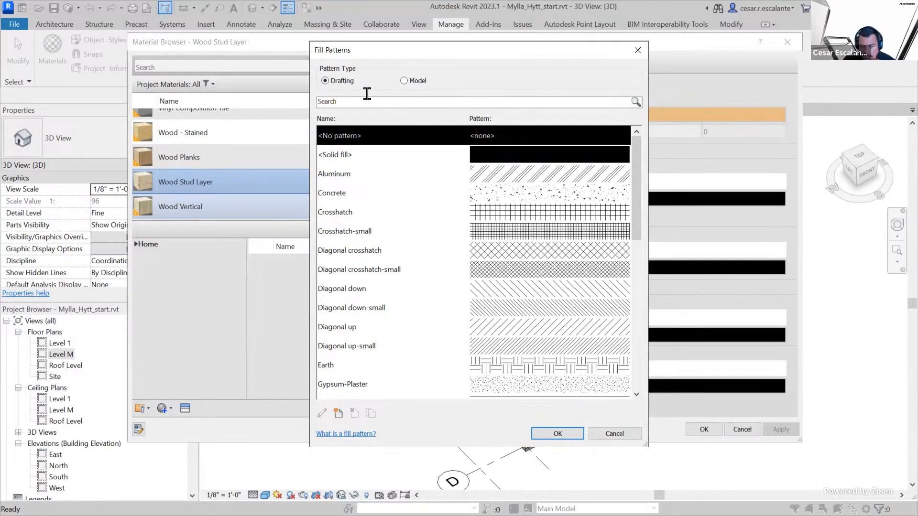
click(404, 81)
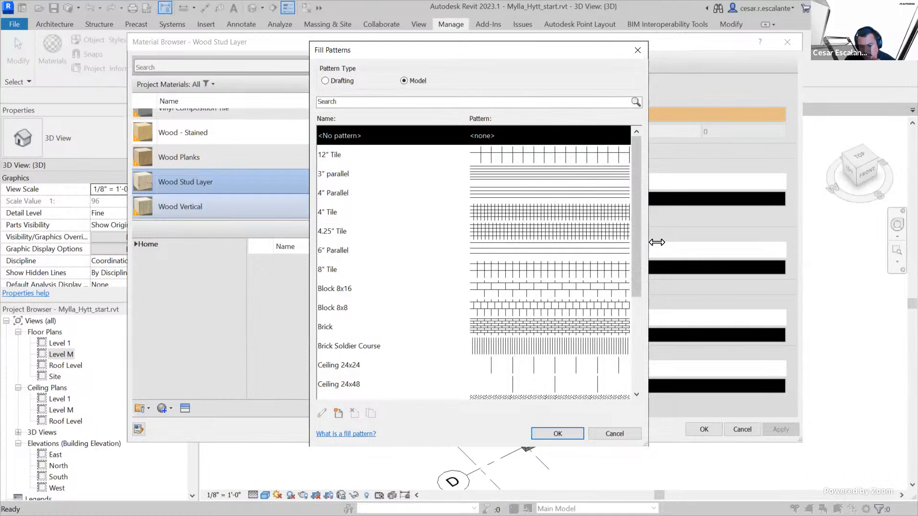
drag(638, 273, 635, 385)
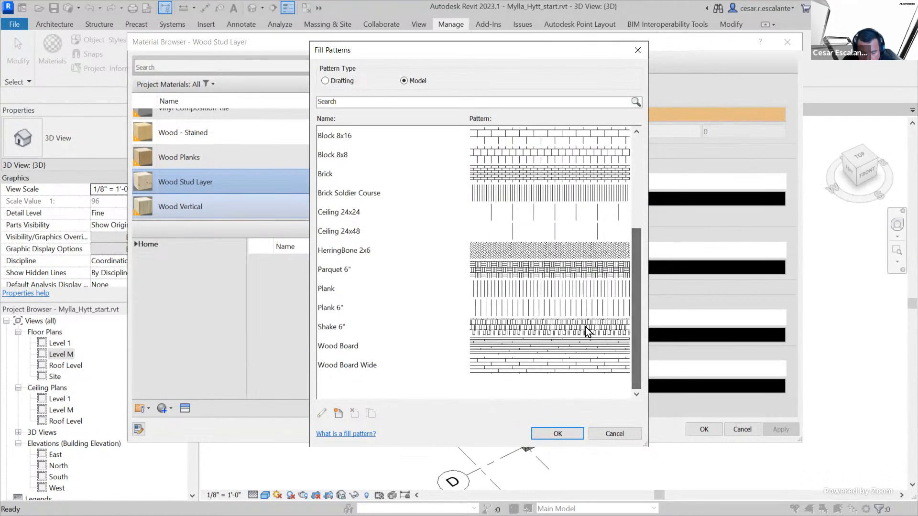
click(558, 269)
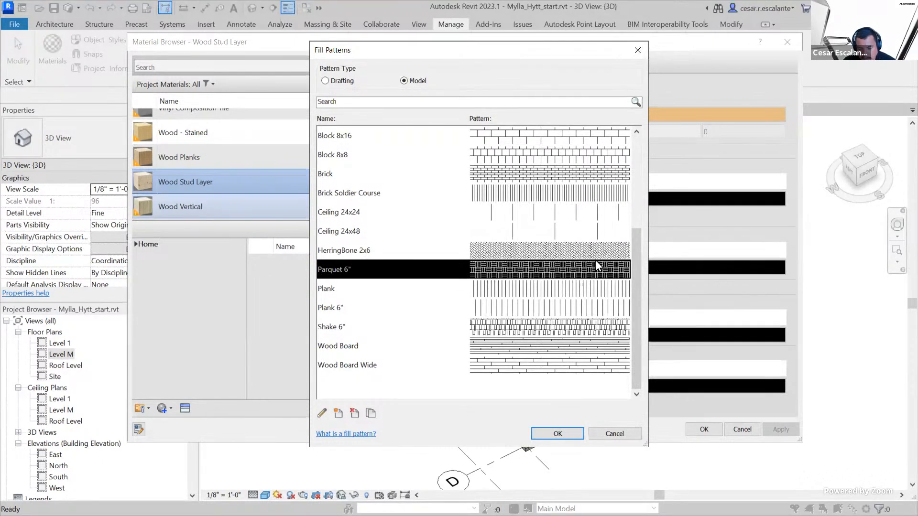
click(556, 434)
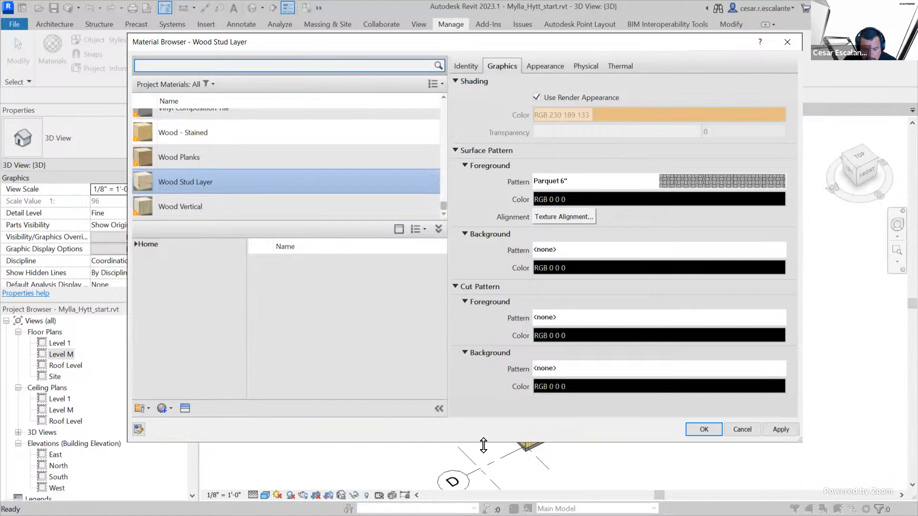
Make the Material Browser slightly taller and look through the list of all project materials
drag(483, 445, 483, 456)
scroll(372, 176, up, 10)
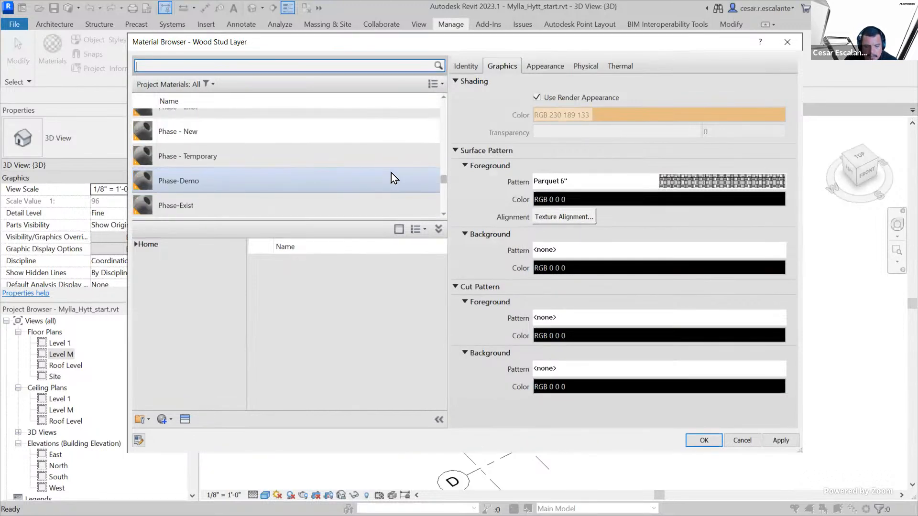
scroll(393, 173, up, 15)
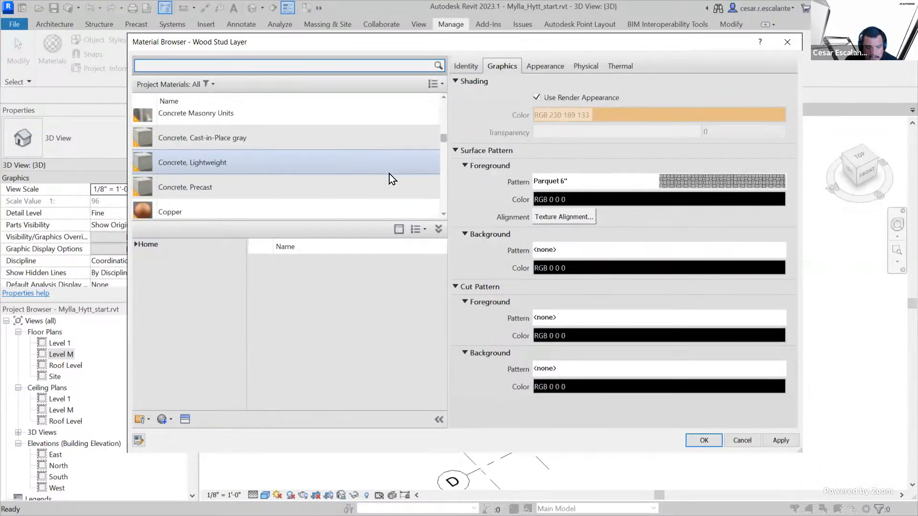
scroll(407, 197, down, 1)
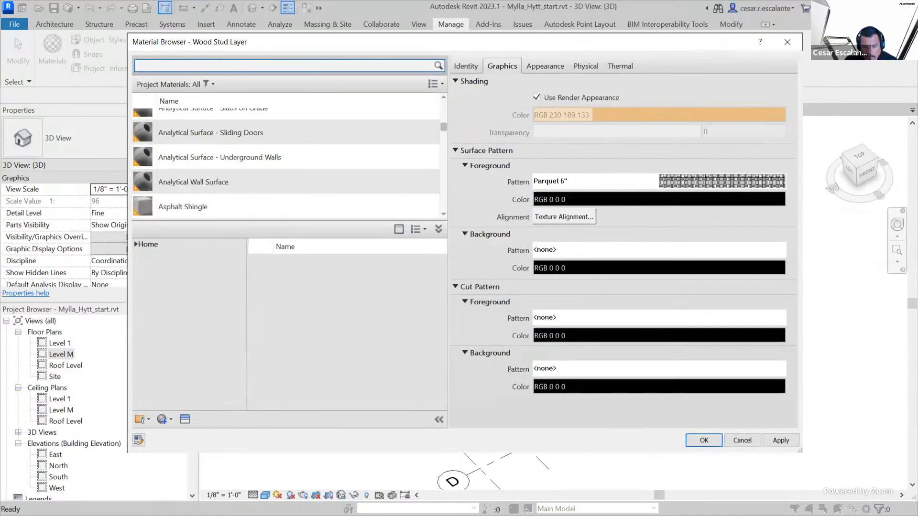
scroll(281, 150, up, 1)
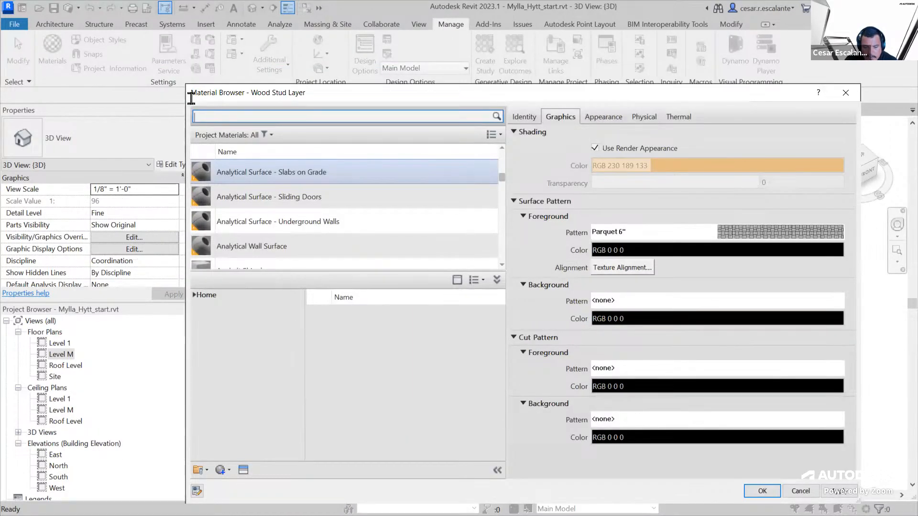
Filter the project materials to those in use and look through the list
click(493, 135)
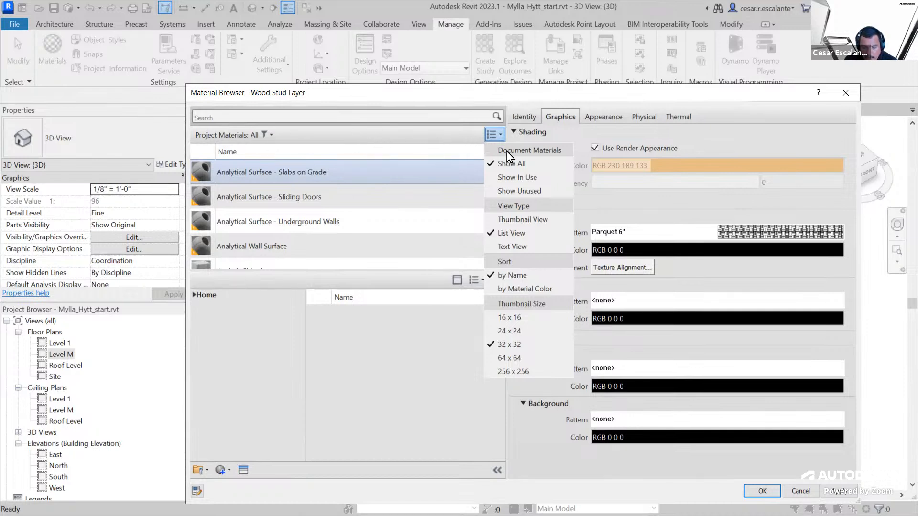
click(536, 178)
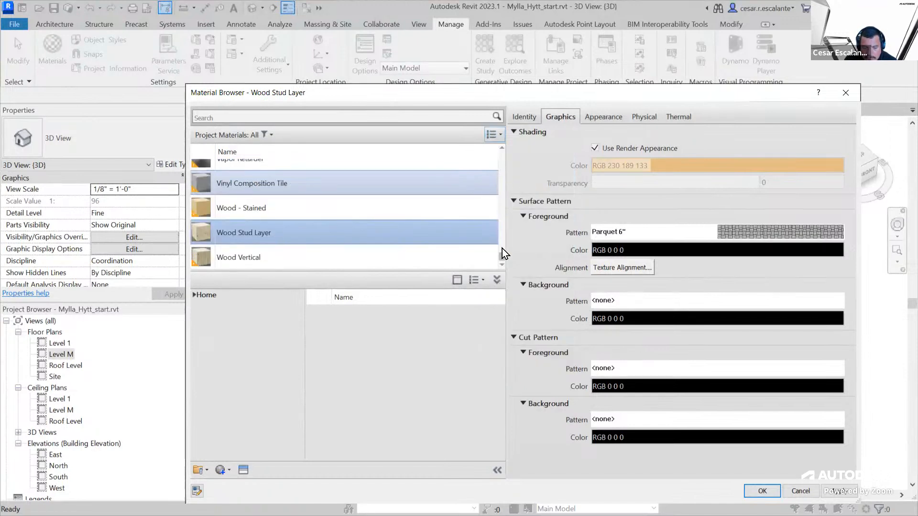
drag(501, 251, 498, 274)
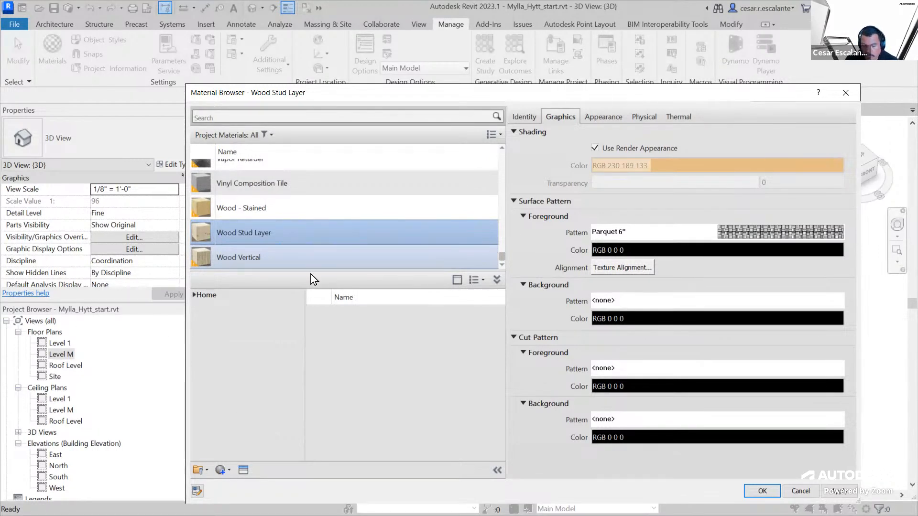
scroll(502, 219, up, 1)
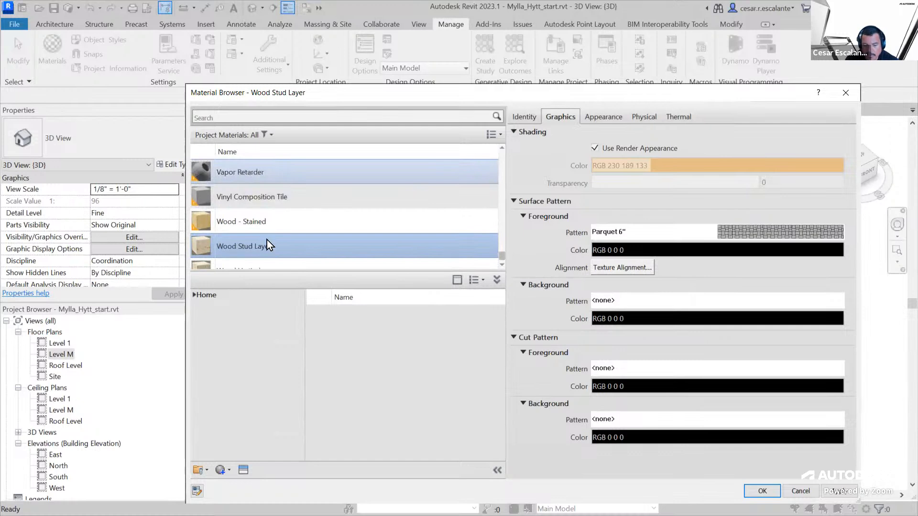
Filter the project materials to the unused ones and look through the list
click(492, 136)
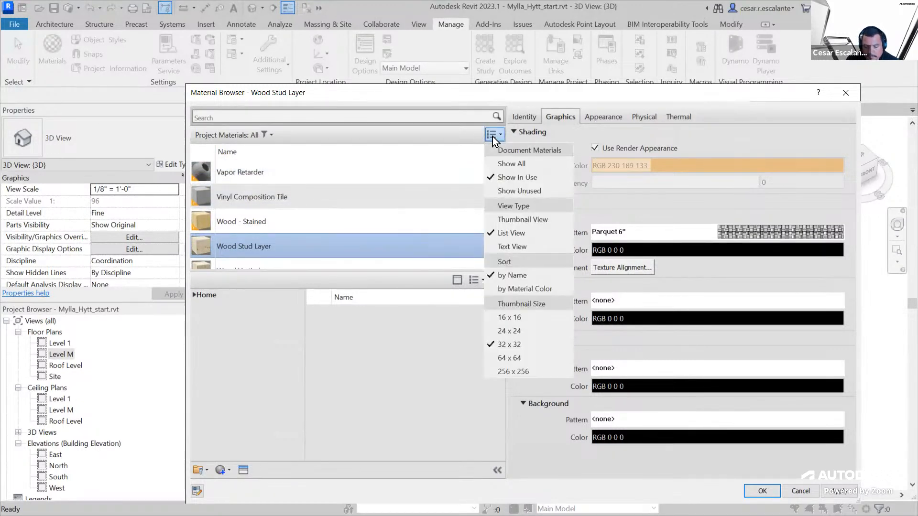
click(503, 191)
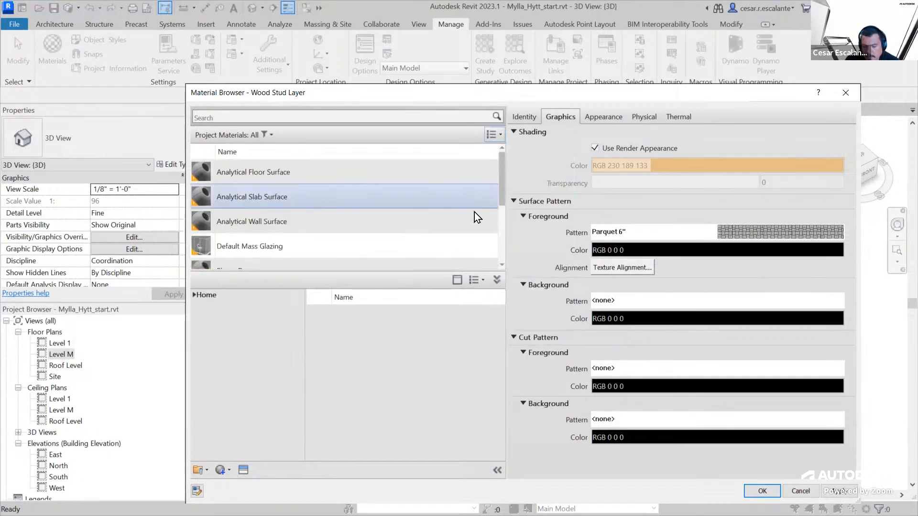
drag(500, 182, 511, 165)
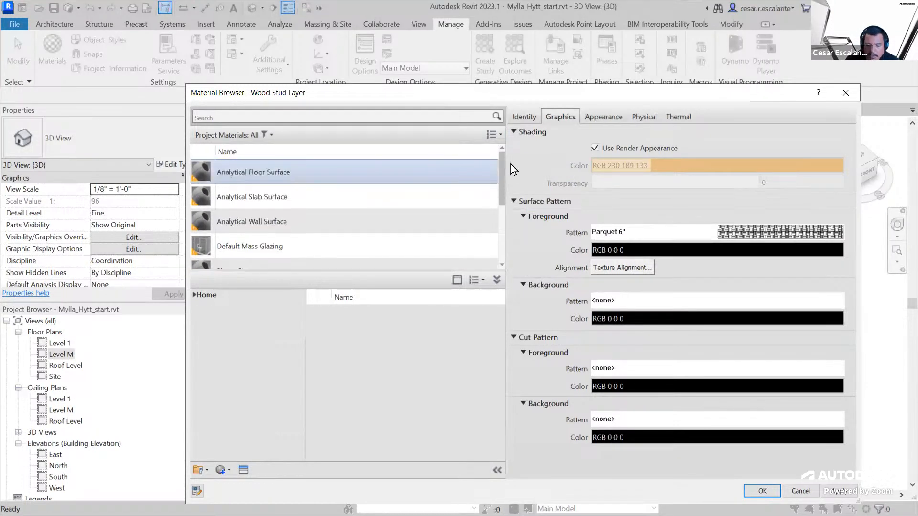
Show all project materials again and display them in Thumbnail View
click(500, 139)
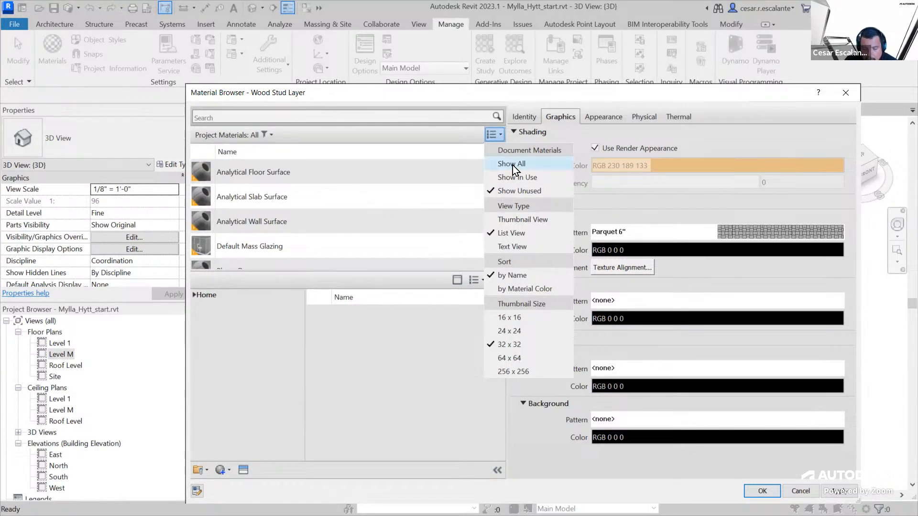
click(512, 165)
click(501, 138)
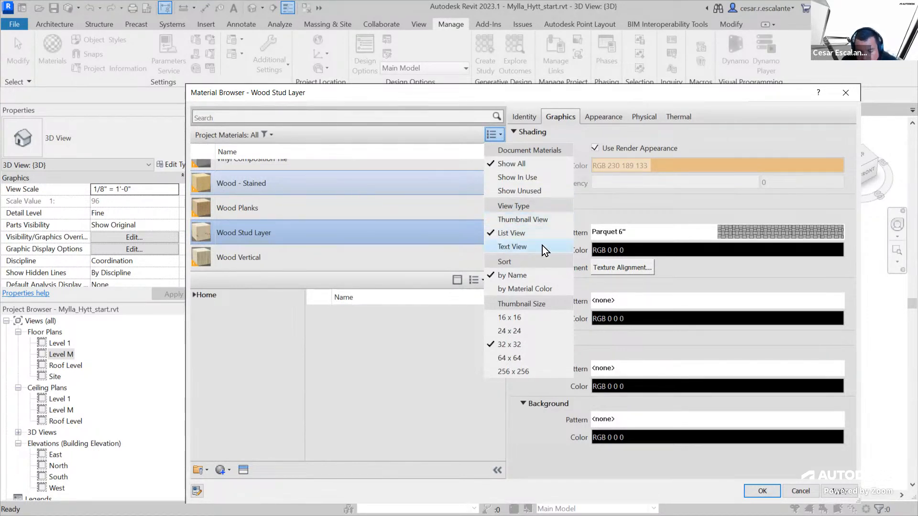
click(526, 220)
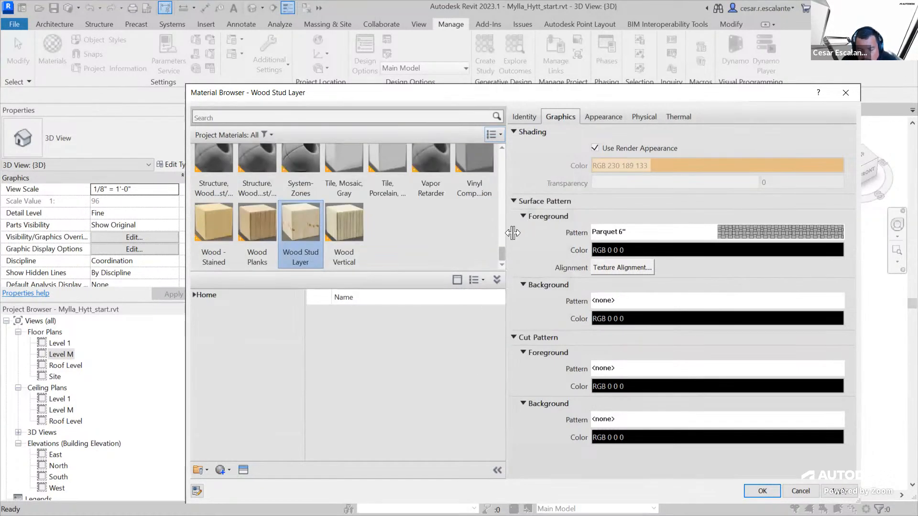
Set the project materials' thumbnail size to 256 x 256 and look through the thumbnails
drag(501, 251, 484, 182)
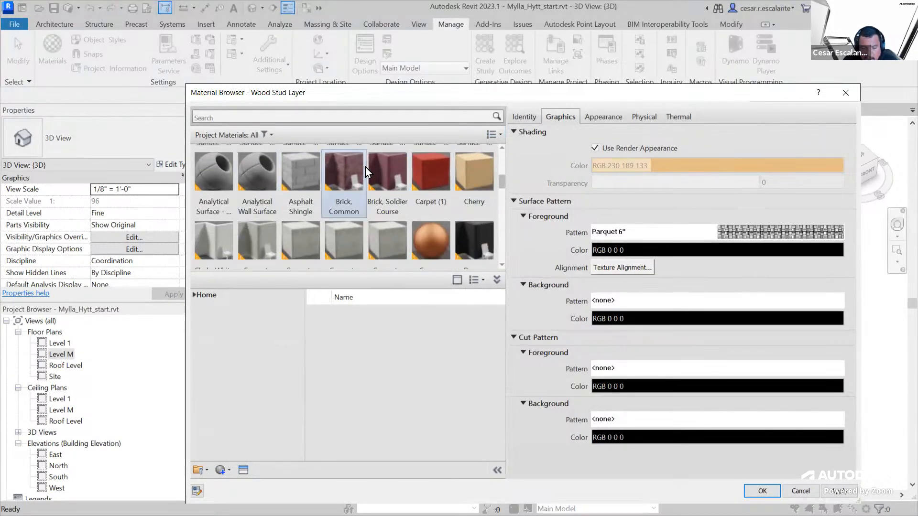
scroll(365, 168, up, 2)
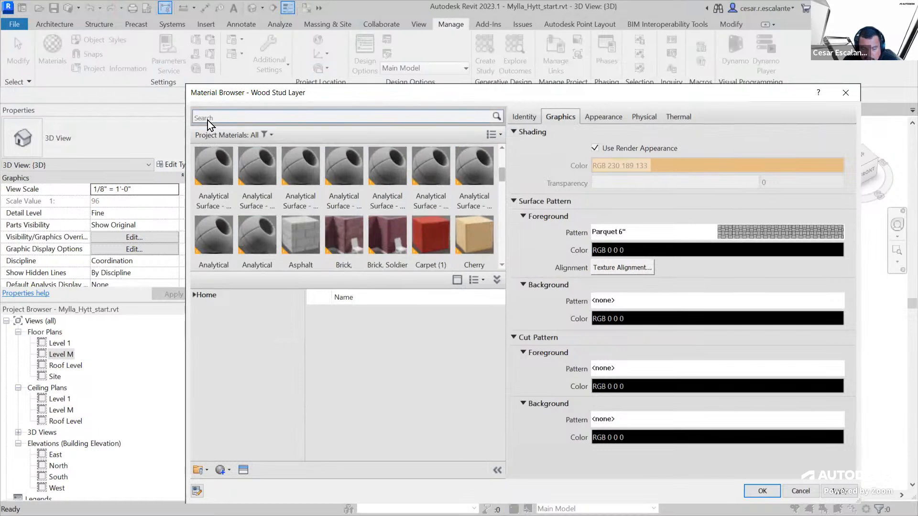
click(495, 136)
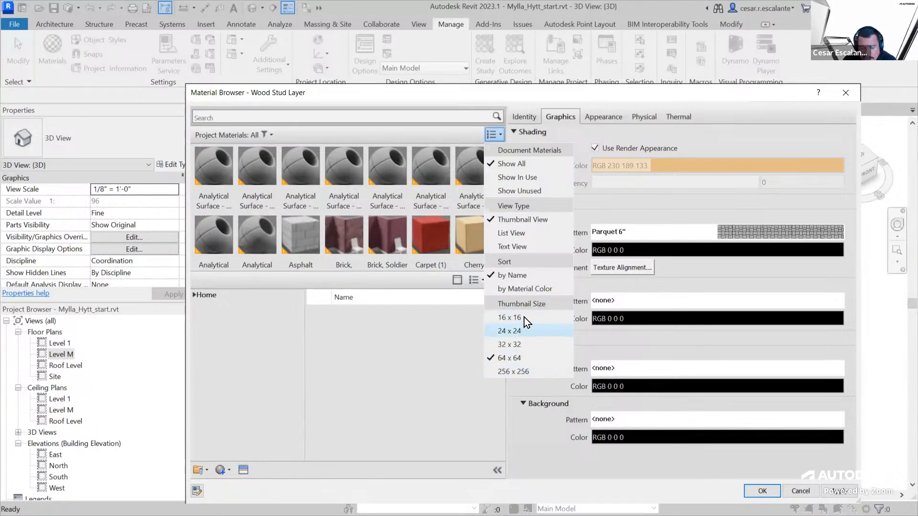
click(513, 374)
scroll(504, 161, down, 1)
scroll(503, 163, down, 2)
scroll(502, 168, down, 3)
drag(502, 179, 501, 194)
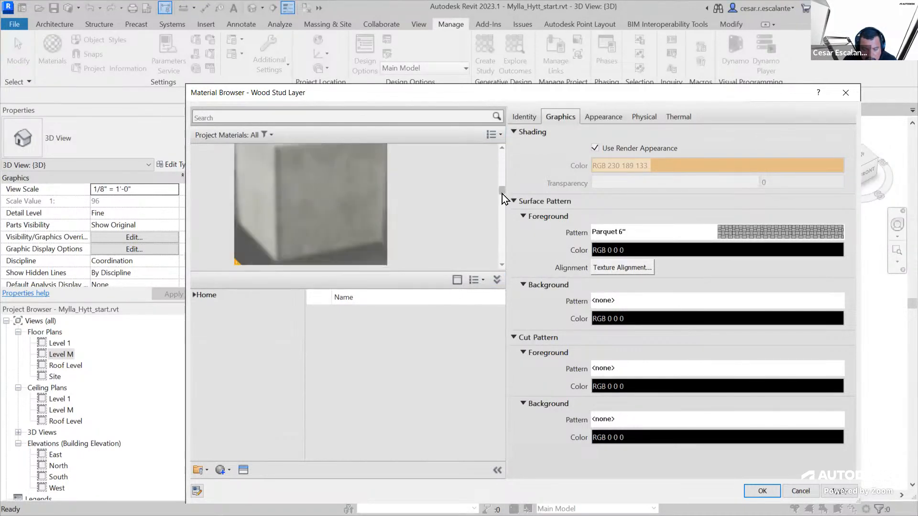
Set the project materials' thumbnail size to 64 x 64 and look through the Default materials
click(498, 136)
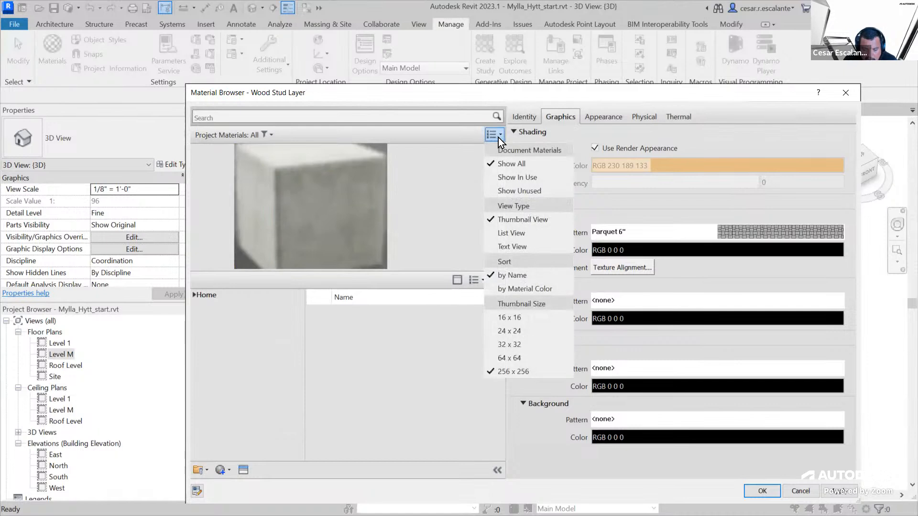
click(519, 358)
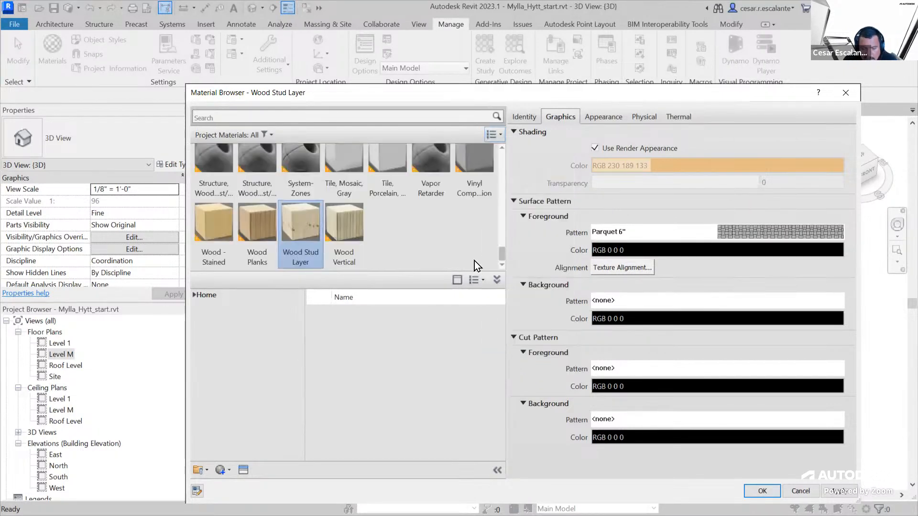
drag(502, 251, 486, 196)
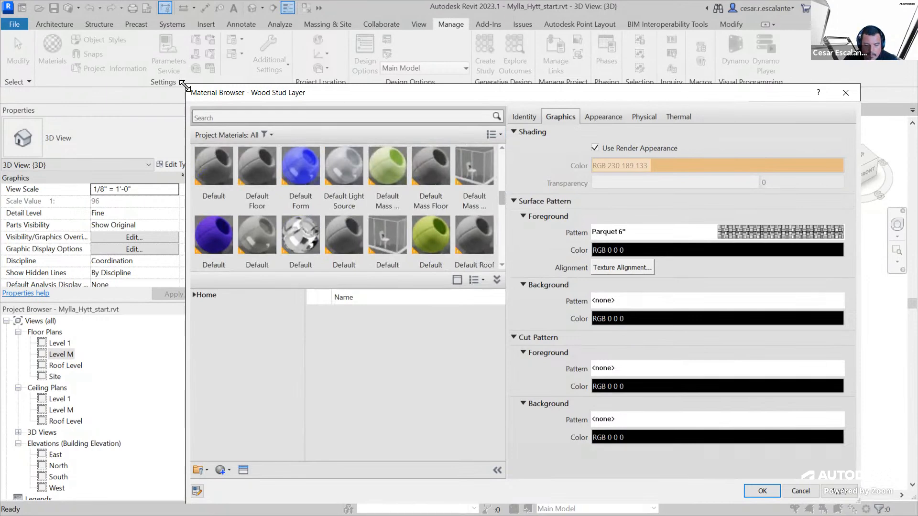
Enlarge the Material Browser dialog and look through the project materials around EIFS, Exterior Insulation
drag(184, 85, 153, 47)
scroll(369, 162, down, 1)
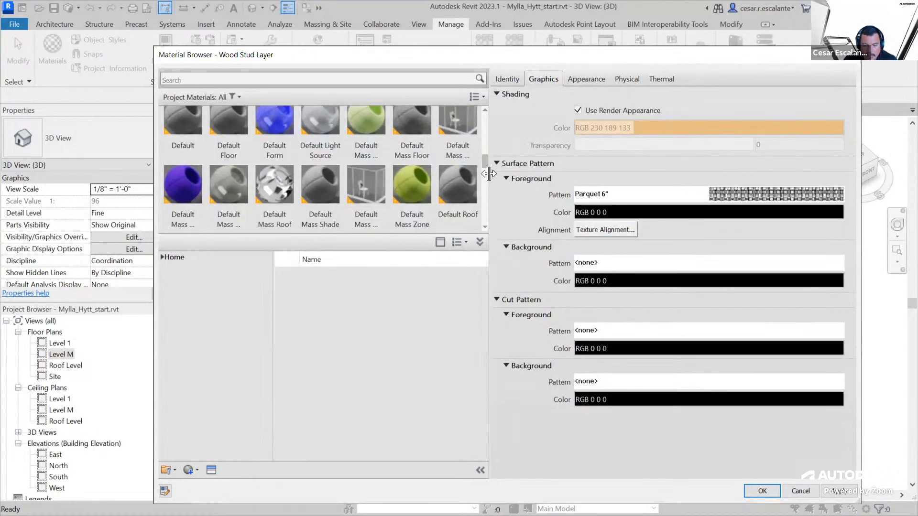
mouse_move(484, 165)
mouse_down()
mouse_move(476, 122)
mouse_move(485, 174)
mouse_up()
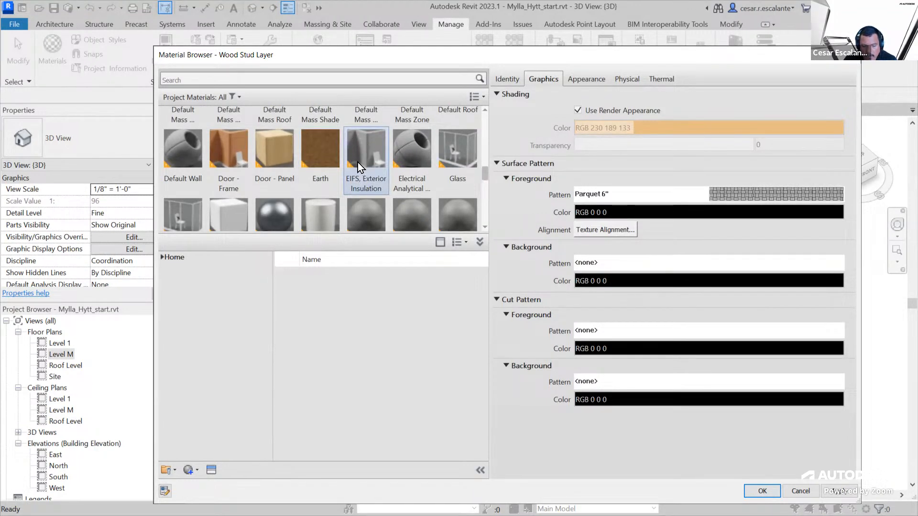
Circle the corner marker of the EIFS, Exterior Insulation thumbnail, annotate the screen with "PBM: Physically Based Mat", and clear the annotations
mouse_move(359, 152)
mouse_down()
mouse_move(342, 153)
mouse_move(362, 173)
mouse_move(358, 149)
mouse_up()
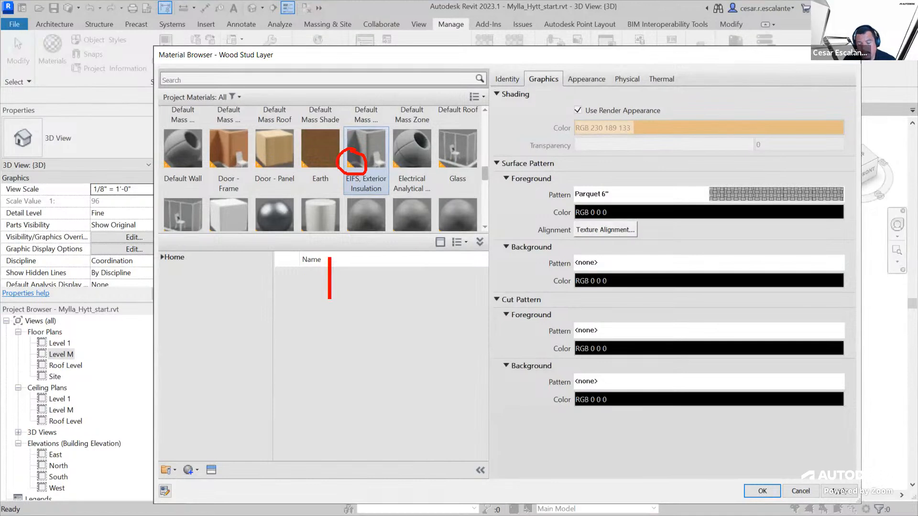
text(P)
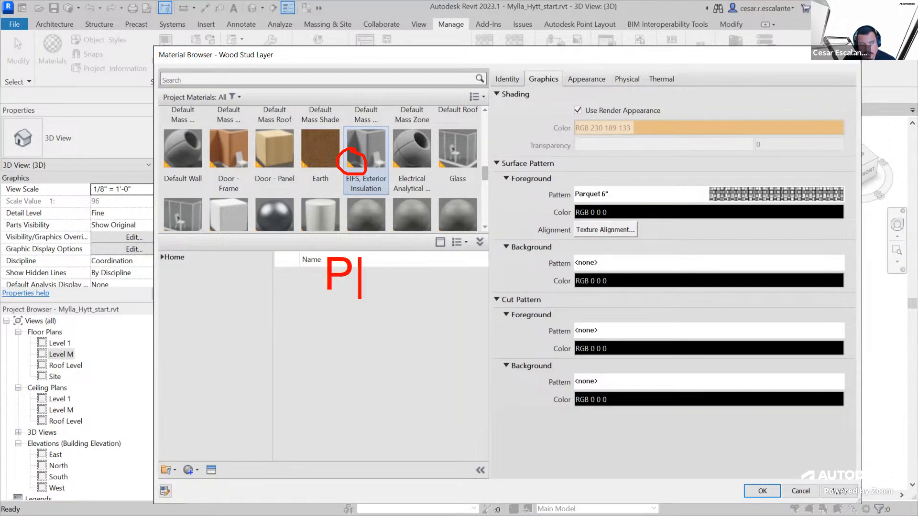
text(BM)
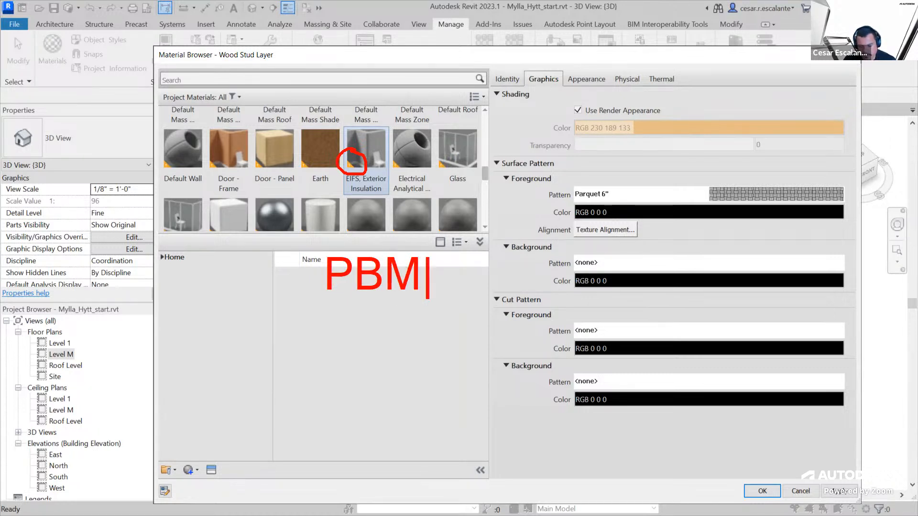
text(: Phy)
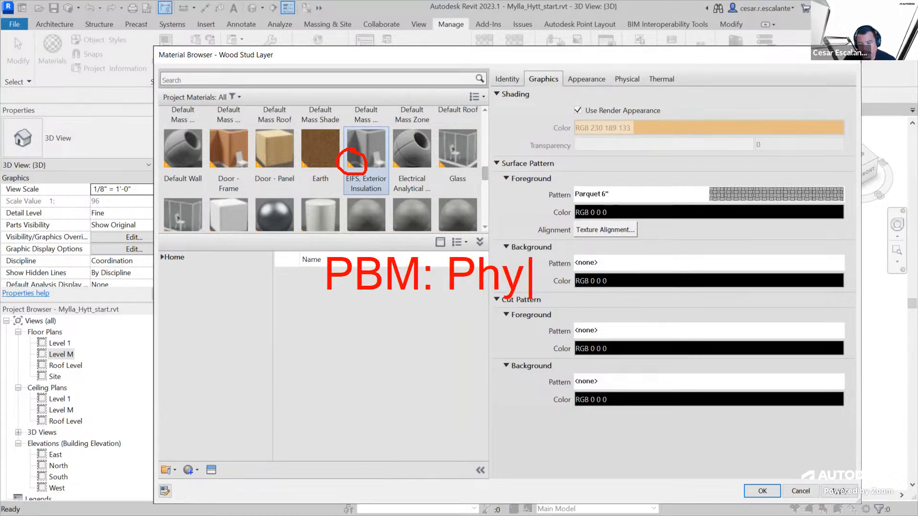
text(sical)
text(y Base )
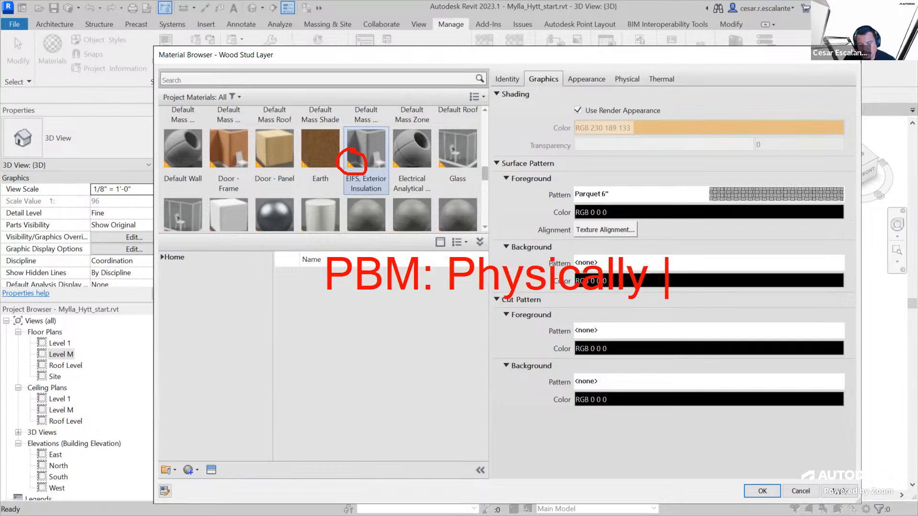
text(d Mat)
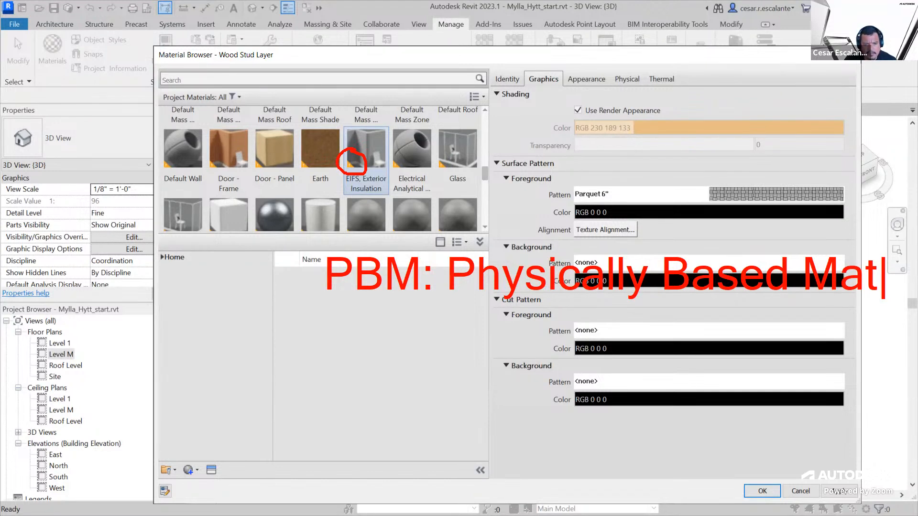
key(Escape)
key(Escape)
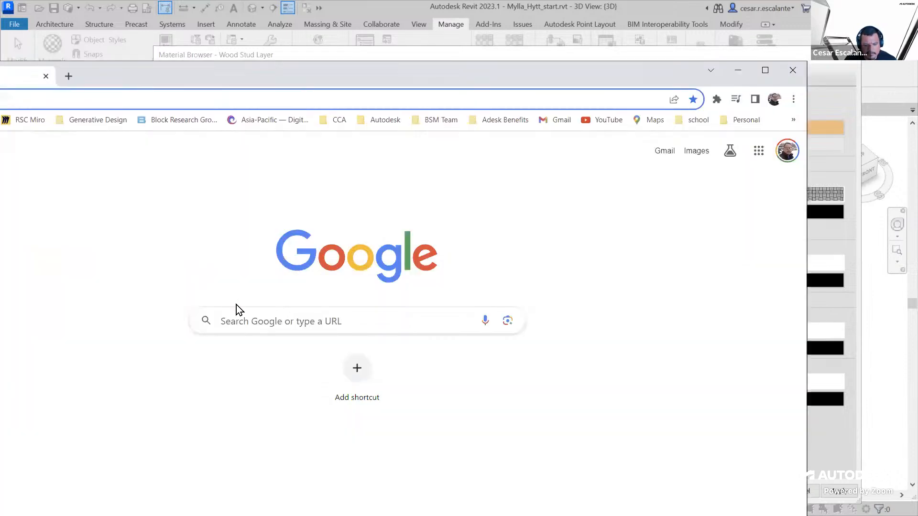
Switch to Google Chrome, search for "archvision", and open the ArchVision website in a maximized window
click(246, 312)
text(arch)
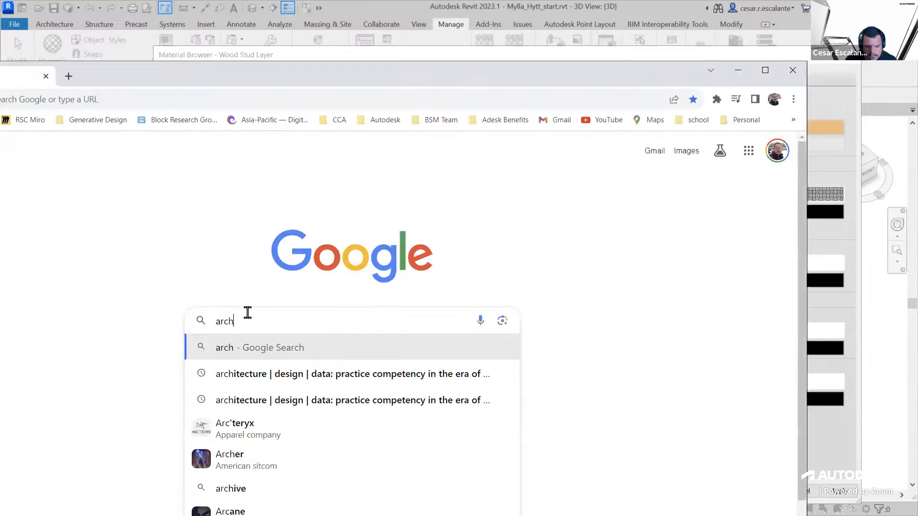
text(vision)
key(Return)
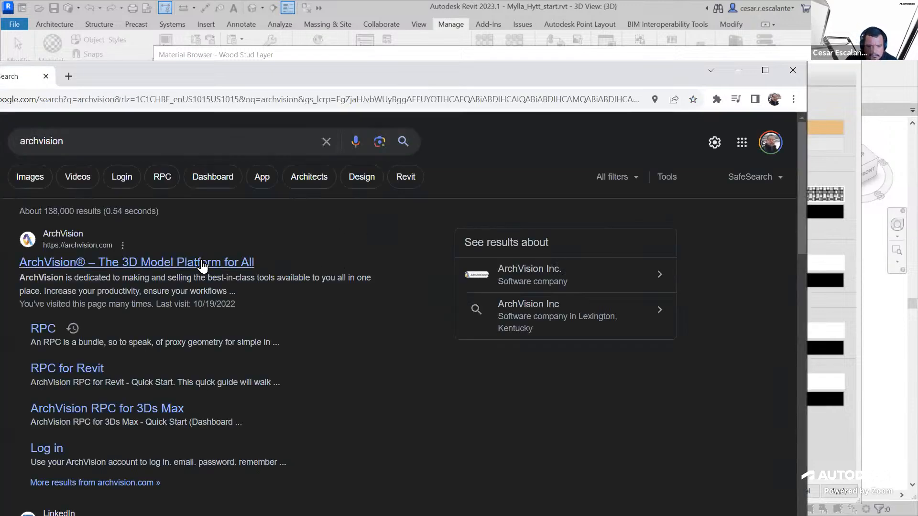
click(204, 266)
click(764, 70)
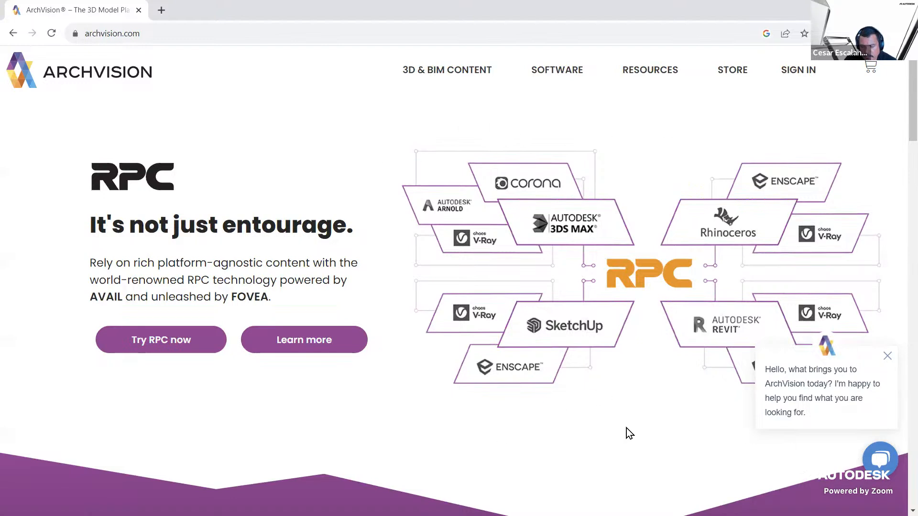
Dismiss the chat greeting, open the RPC page under 3D & BIM Content, and read its introduction
click(887, 357)
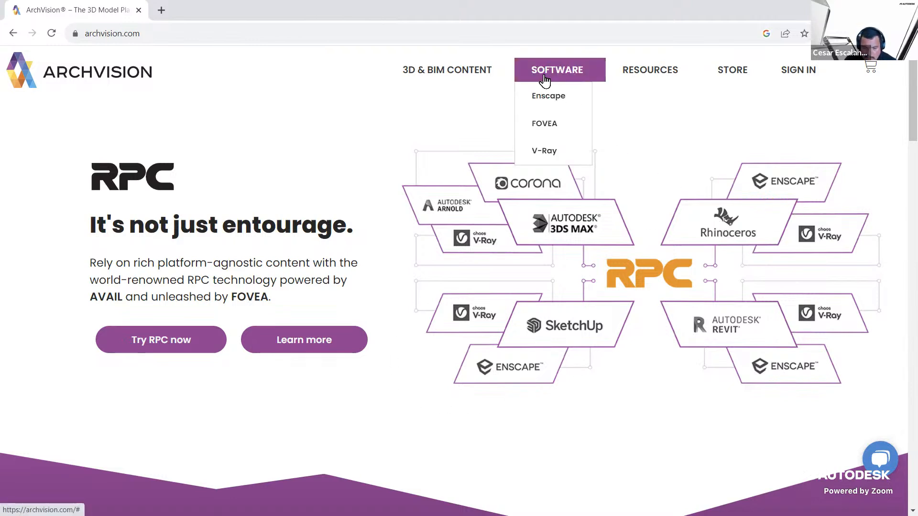
mouse_move(470, 82)
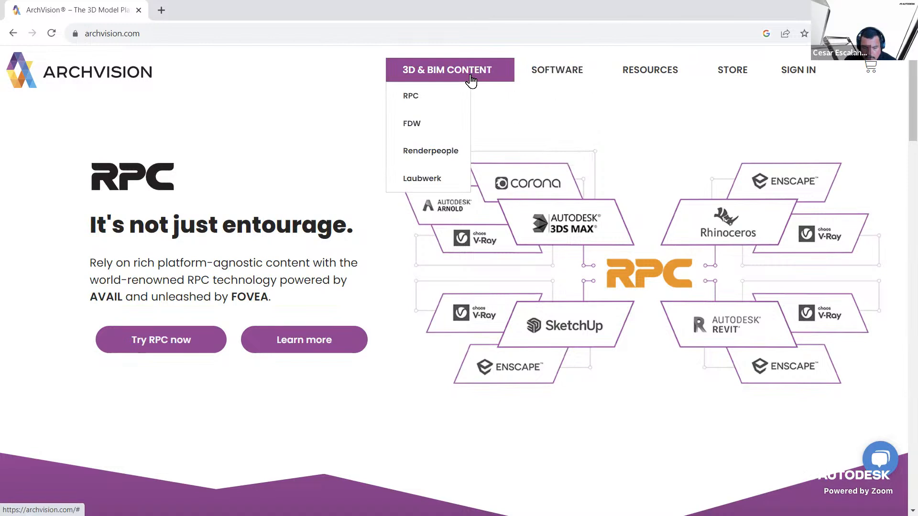
click(411, 96)
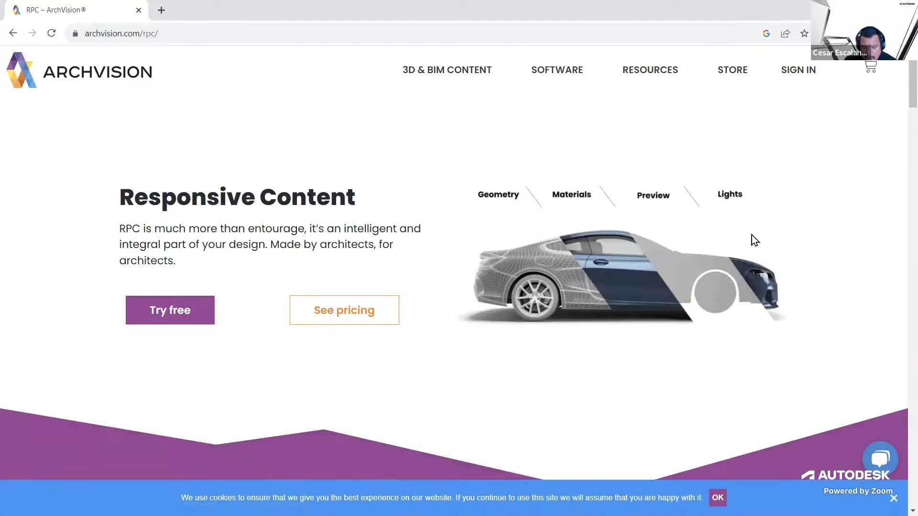
scroll(767, 252, down, 10)
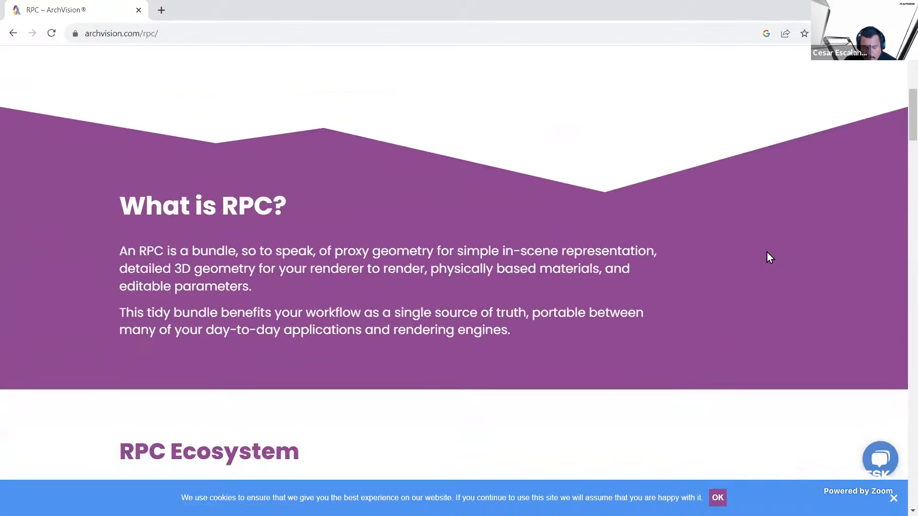
scroll(767, 251, up, 10)
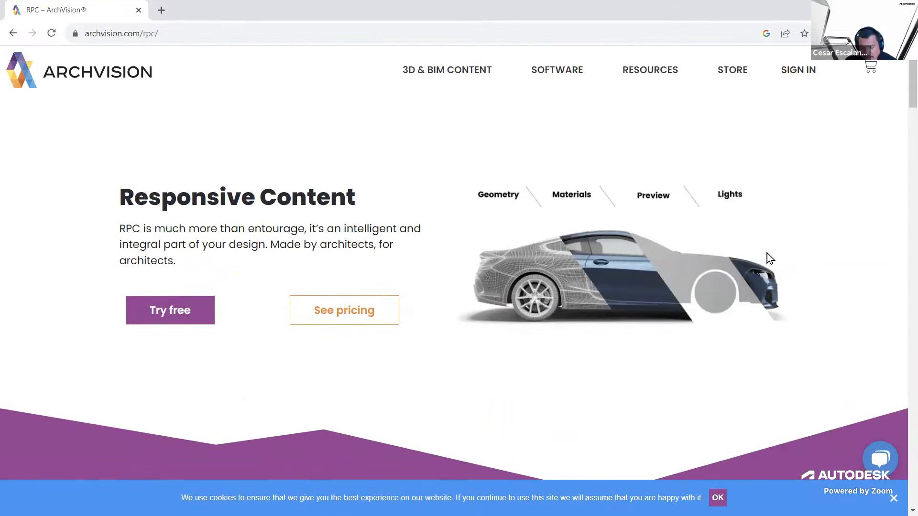
Review the RPC Standard, Plus and Enterprise plans and compare their annual and monthly pricing
click(353, 313)
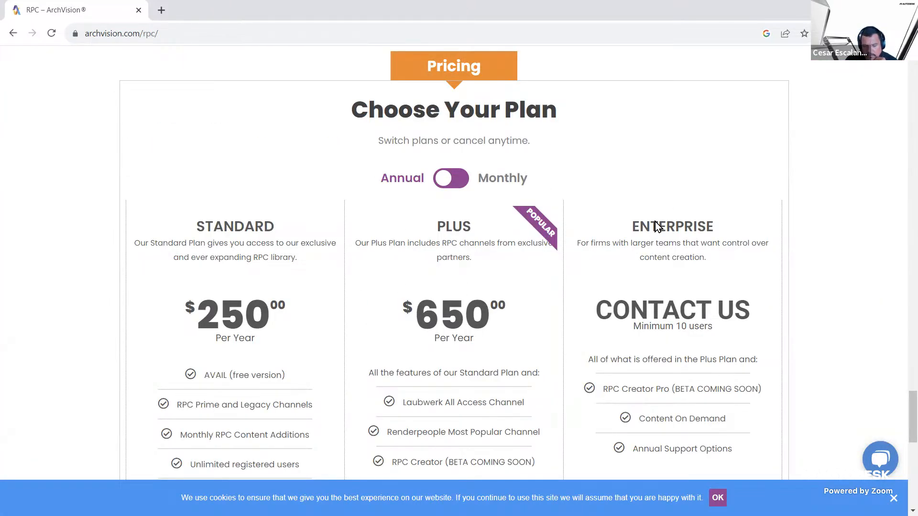
scroll(536, 274, down, 4)
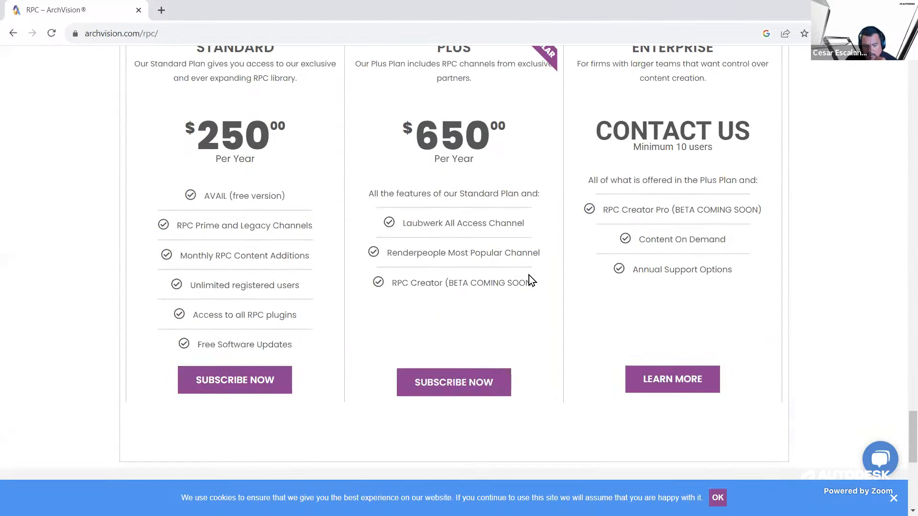
scroll(526, 273, up, 4)
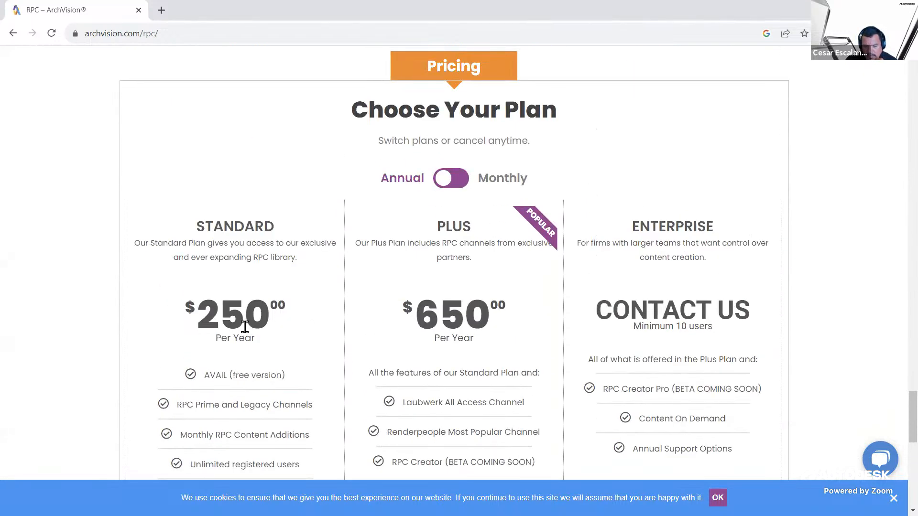
click(466, 181)
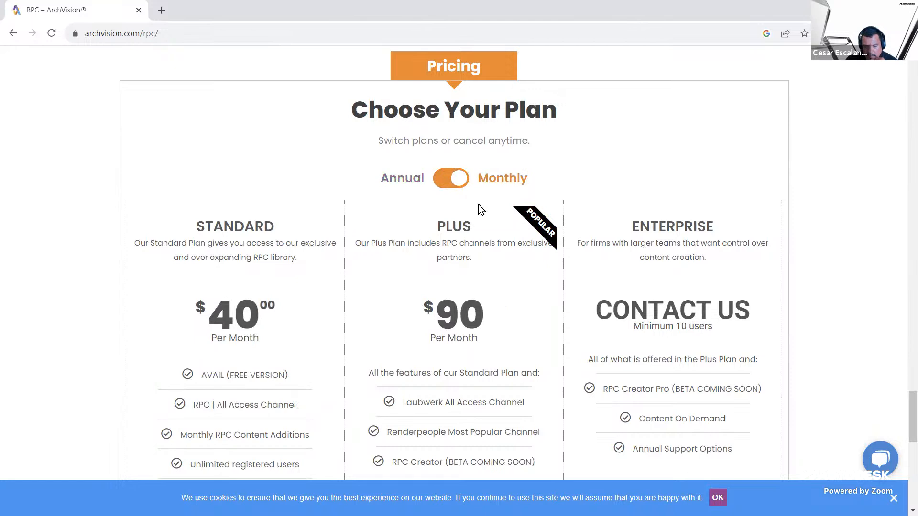
click(447, 179)
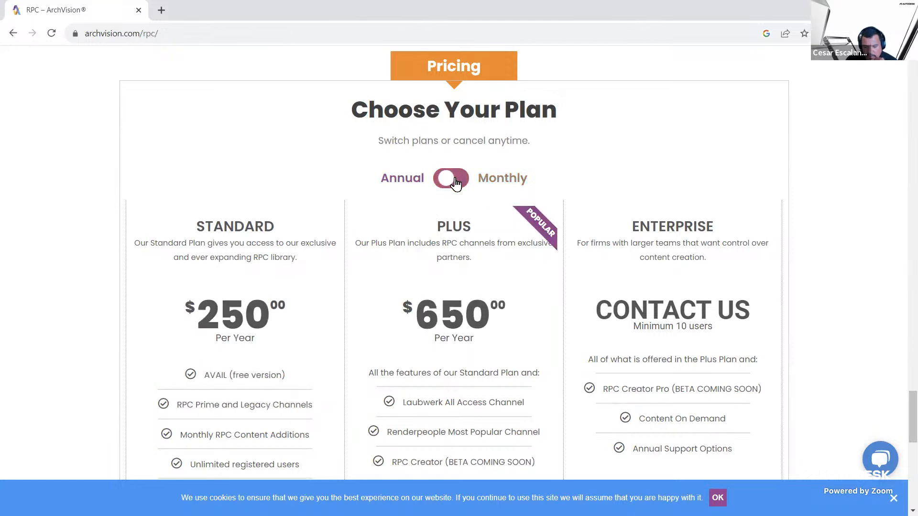
Look through the RPC | Prime Channel gallery and the productivity section with its content preview
scroll(695, 234, up, 7)
scroll(696, 235, up, 5)
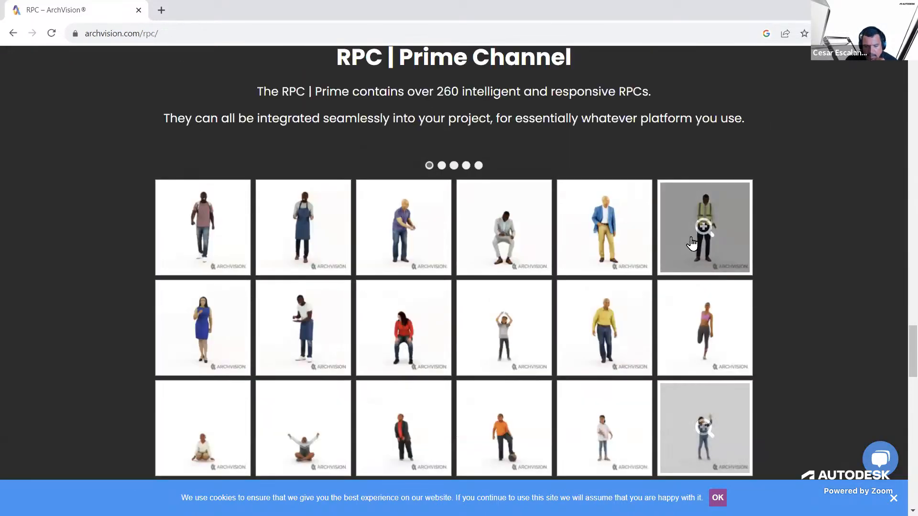
scroll(502, 218, down, 1)
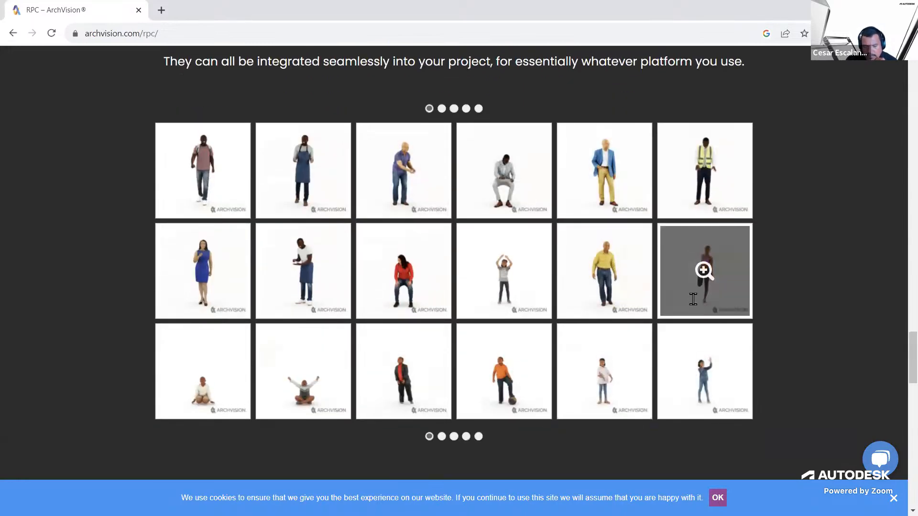
scroll(693, 306, up, 6)
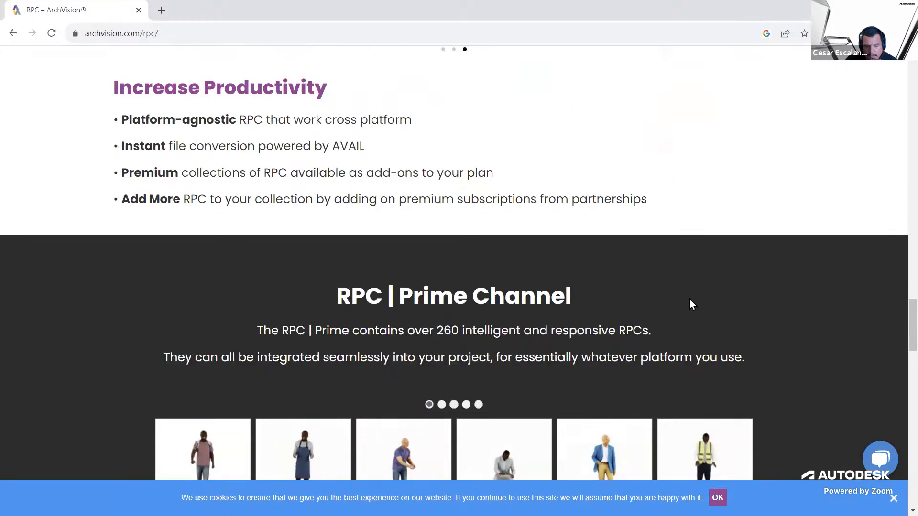
scroll(689, 300, down, 6)
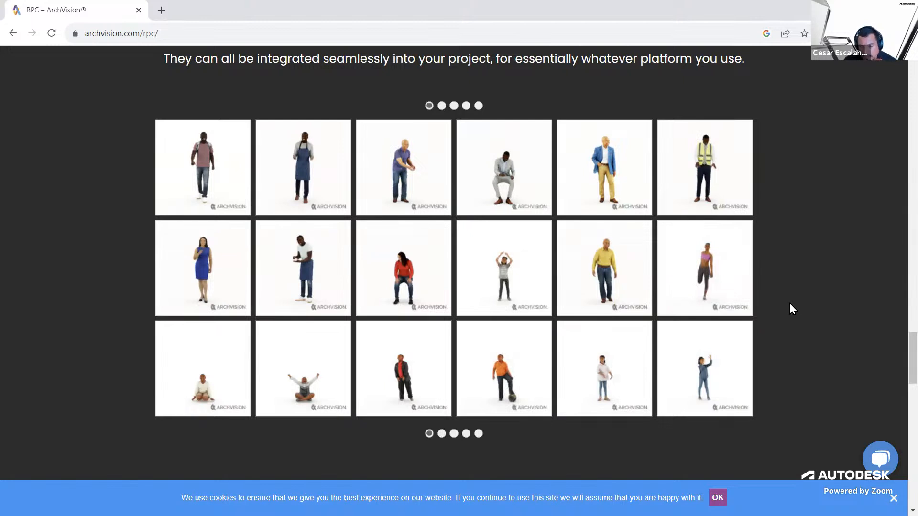
scroll(789, 306, up, 5)
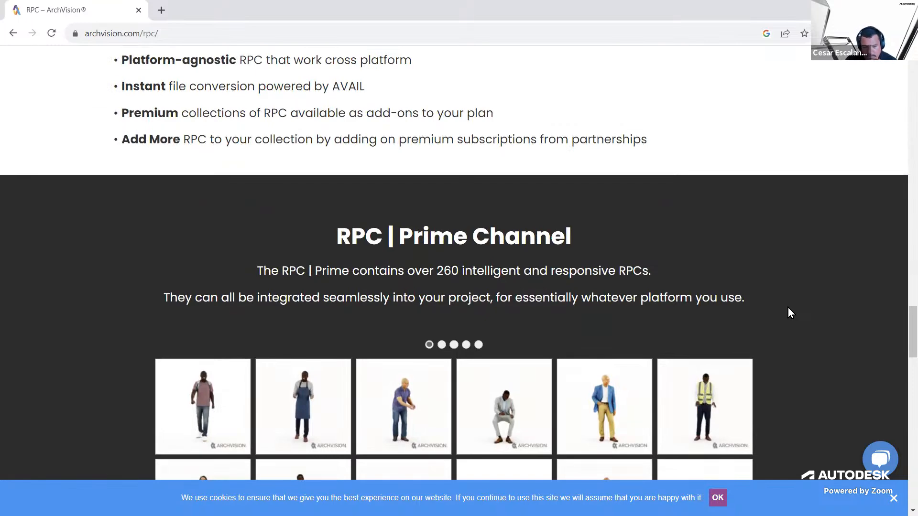
scroll(787, 307, up, 10)
scroll(788, 312, down, 4)
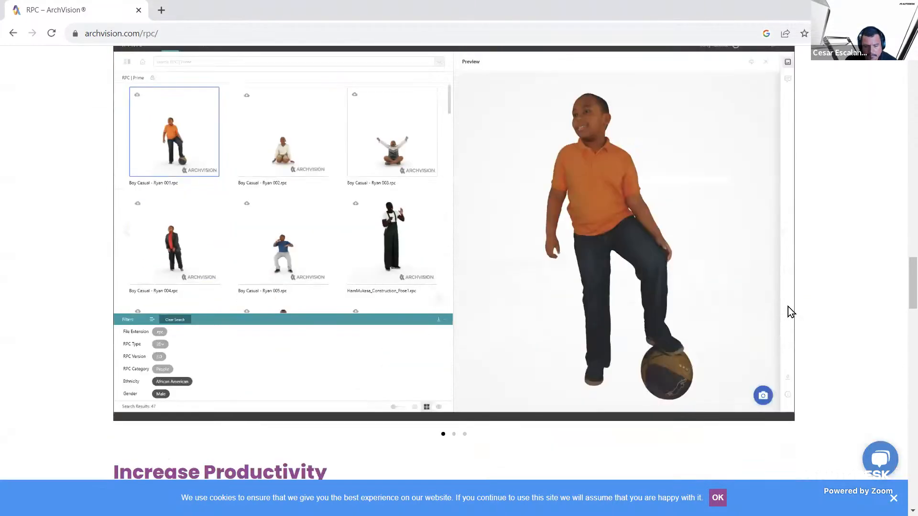
Review the RPC Technology section and the supported application plugins and rendering engines on the RPC page
scroll(542, 249, up, 1)
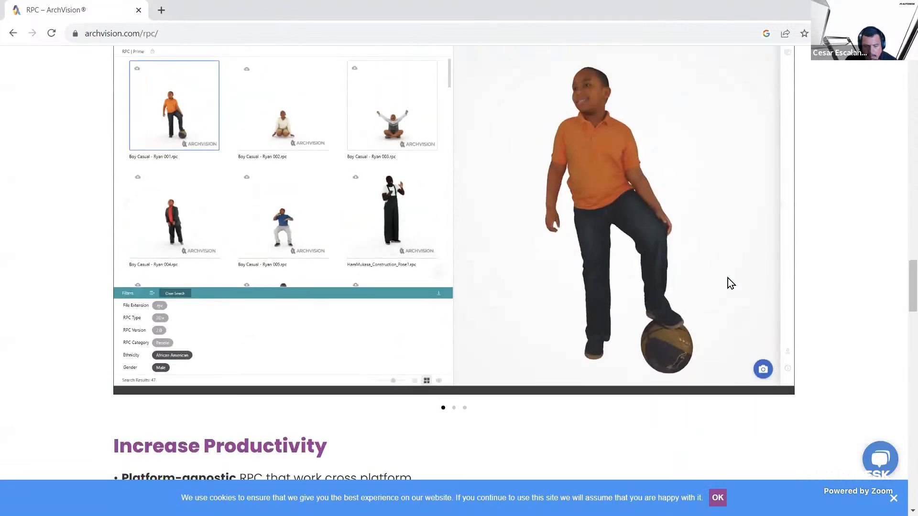
scroll(724, 282, up, 10)
scroll(503, 229, up, 8)
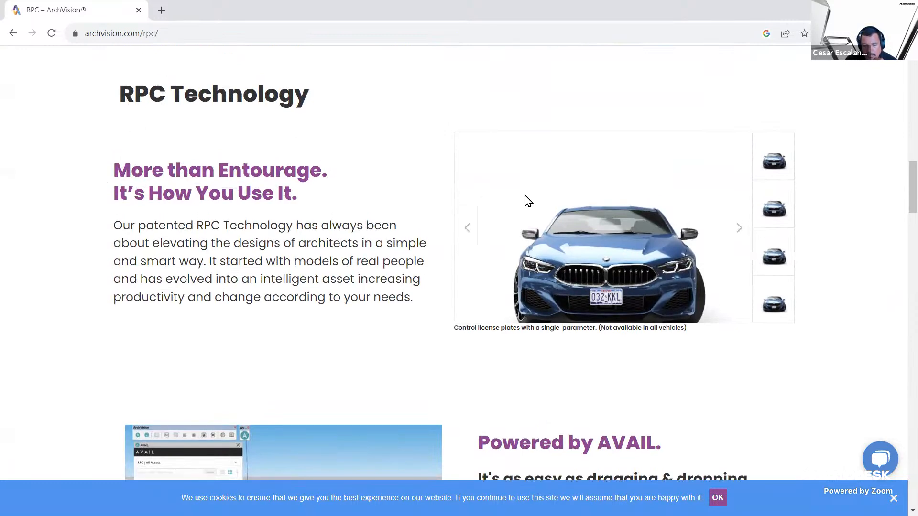
scroll(525, 197, up, 5)
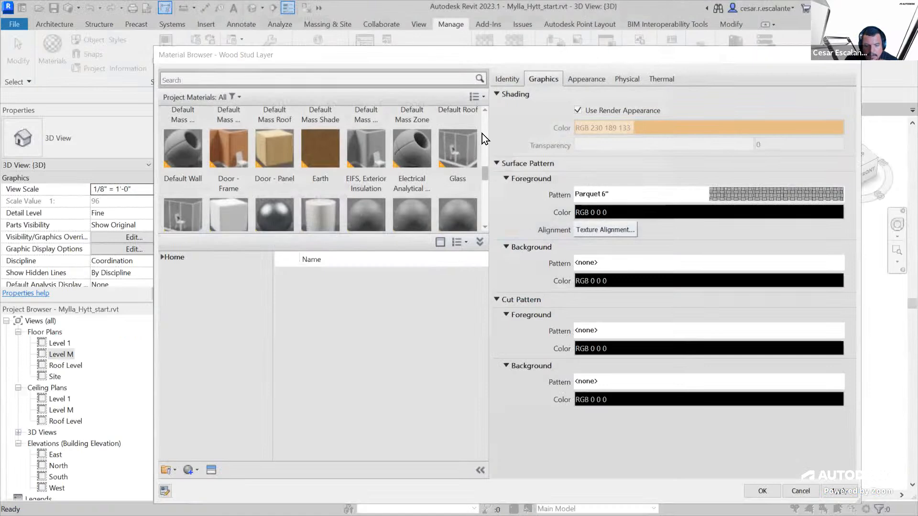
scroll(473, 177, down, 2)
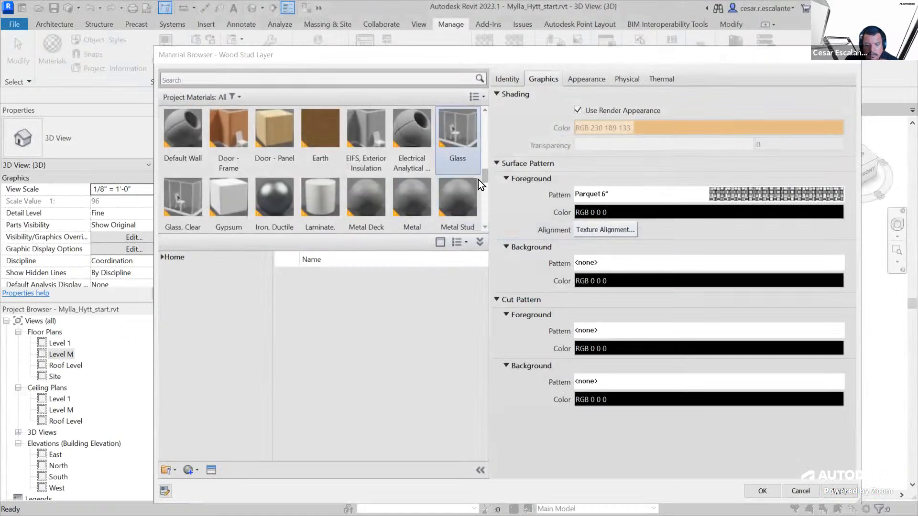
Switch to Revit and look through the project materials in the Material Browser
drag(485, 179, 490, 122)
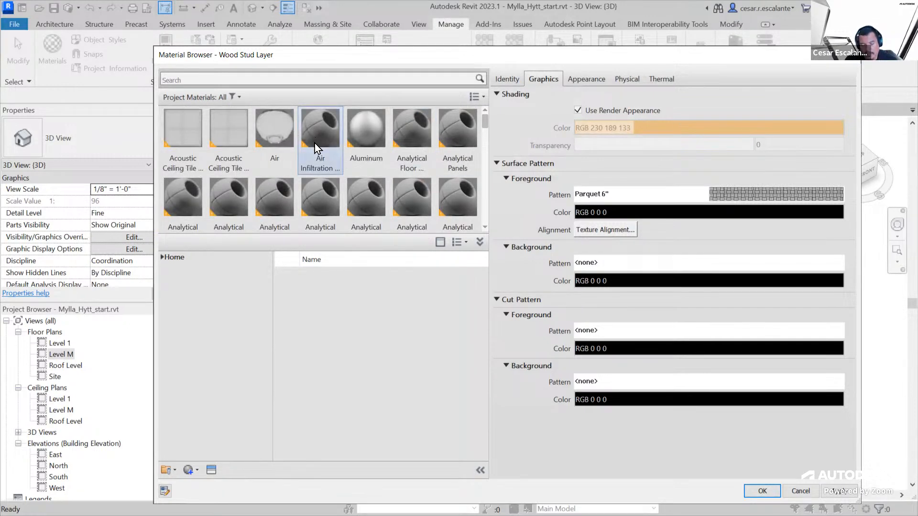
scroll(464, 191, down, 1)
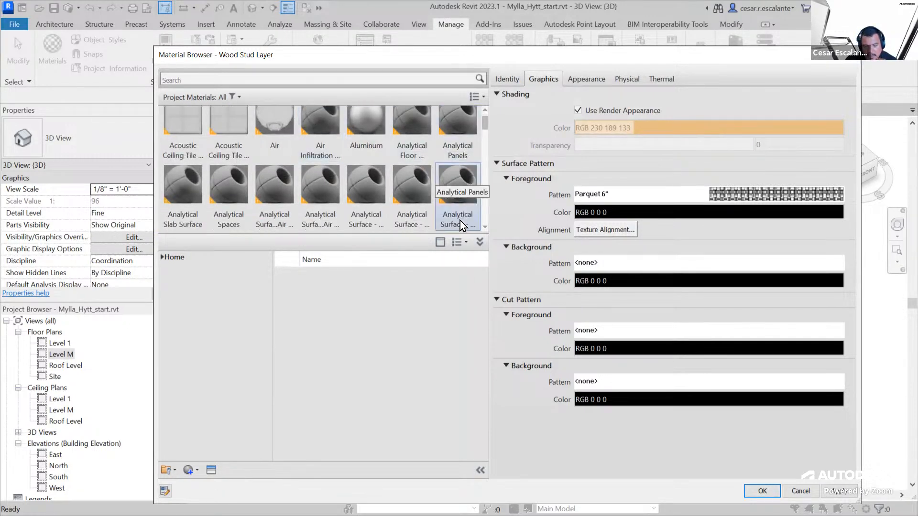
scroll(473, 172, down, 10)
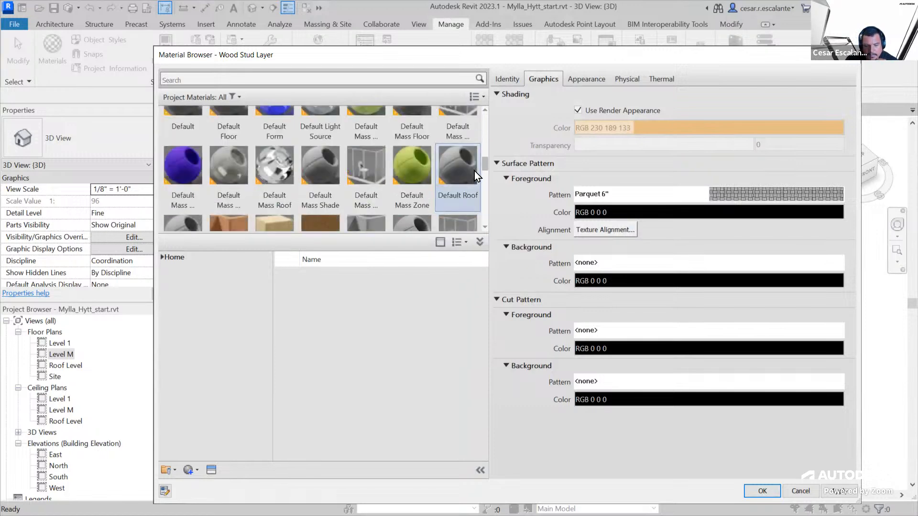
scroll(473, 181, up, 15)
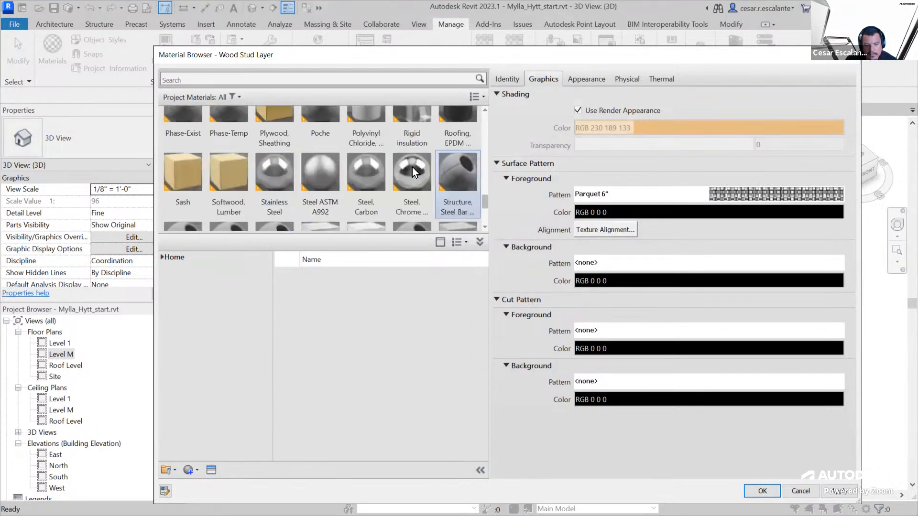
click(203, 78)
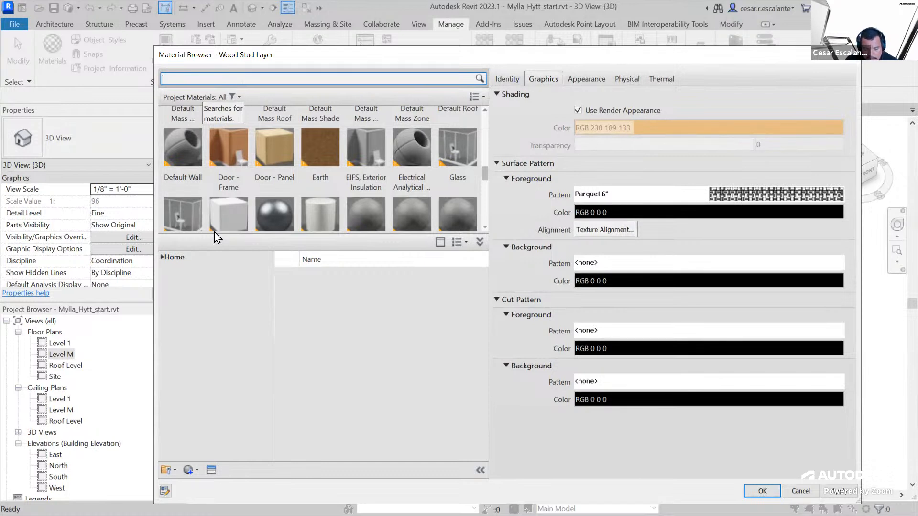
scroll(214, 229, down, 1)
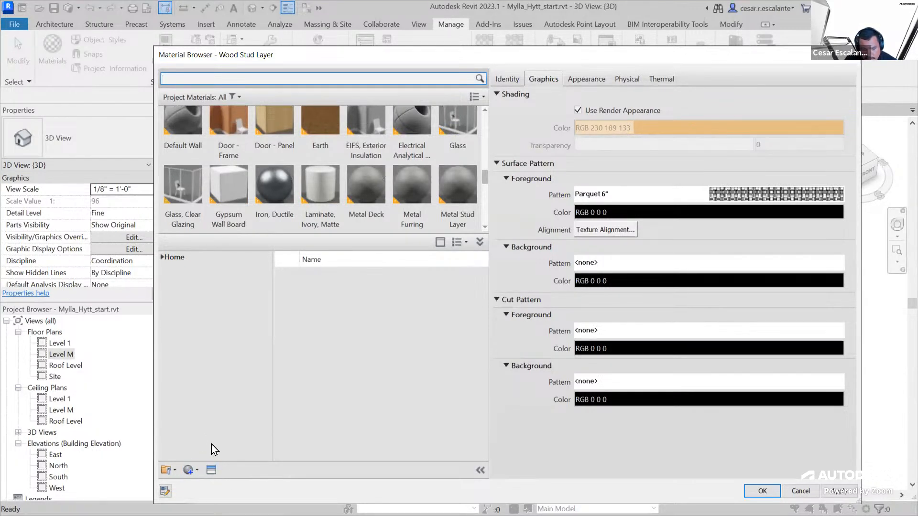
Open the Asset Browser, expand the Appearance Library to its Concrete category, and enlarge the browser window
click(211, 470)
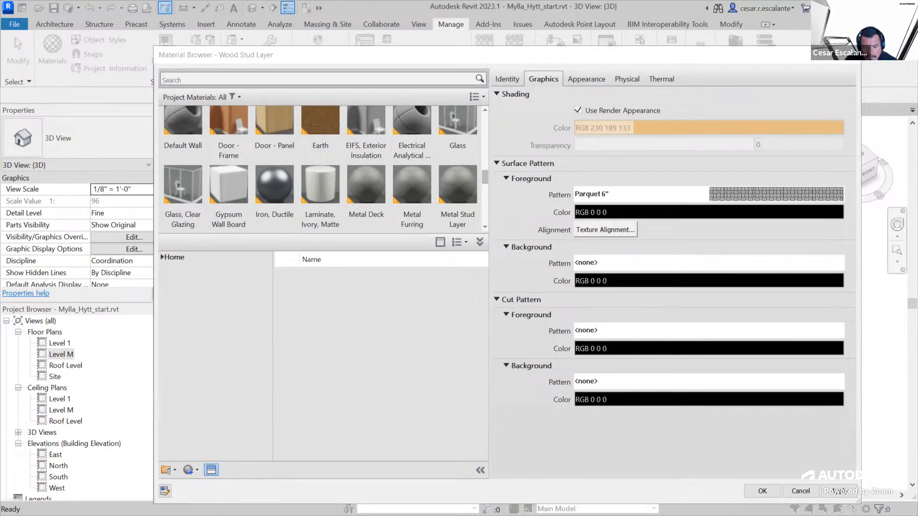
drag(678, 125, 679, 136)
click(224, 150)
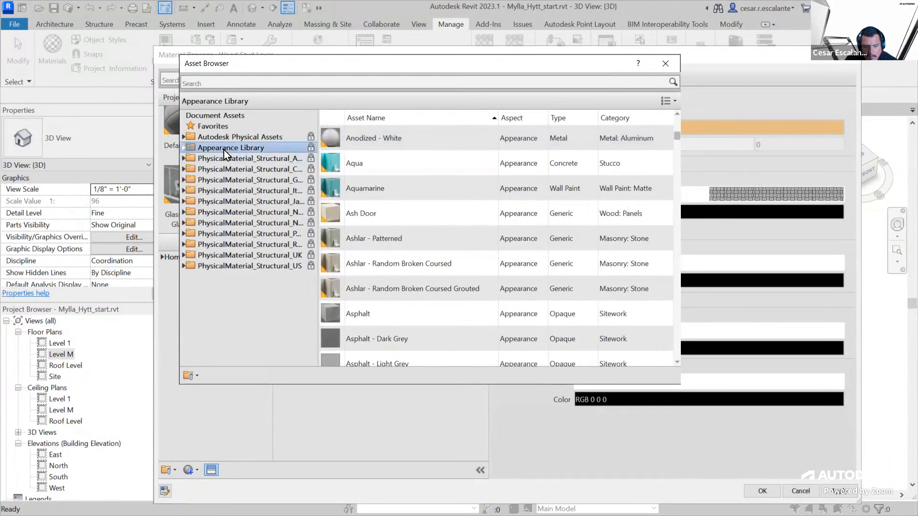
click(182, 148)
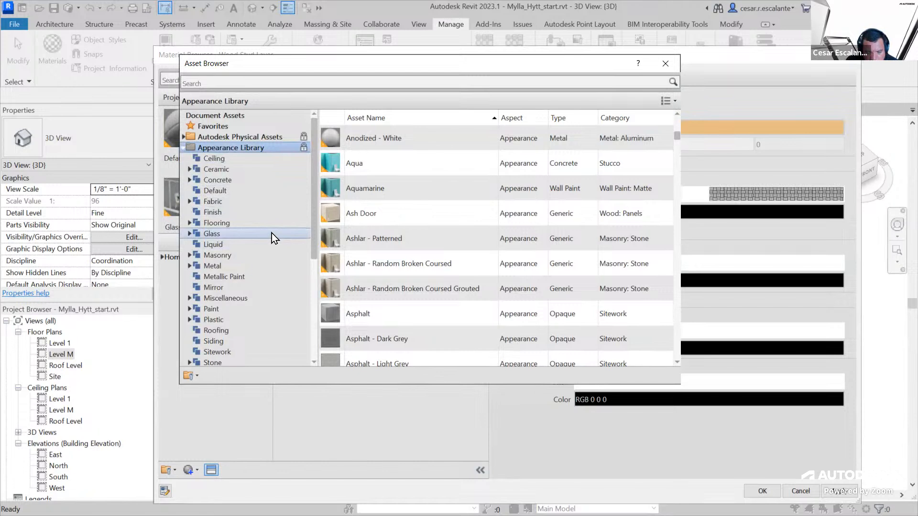
click(223, 180)
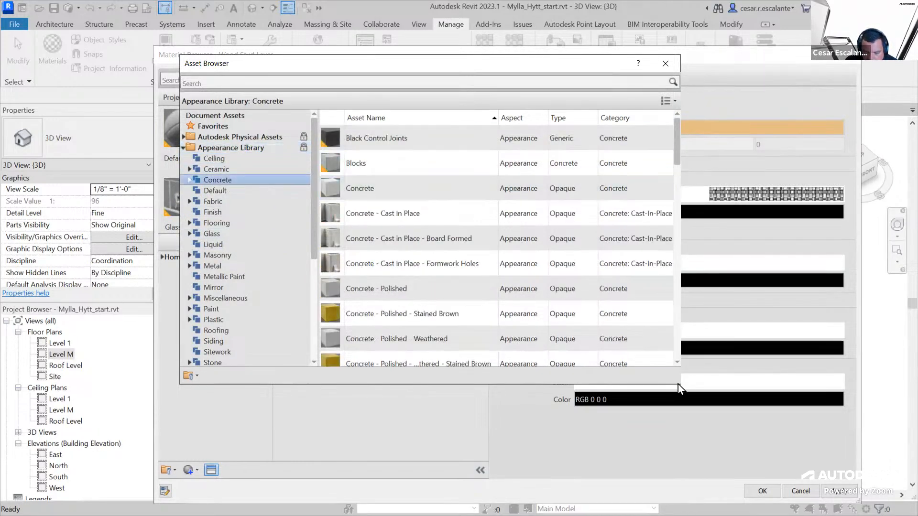
drag(677, 387, 771, 492)
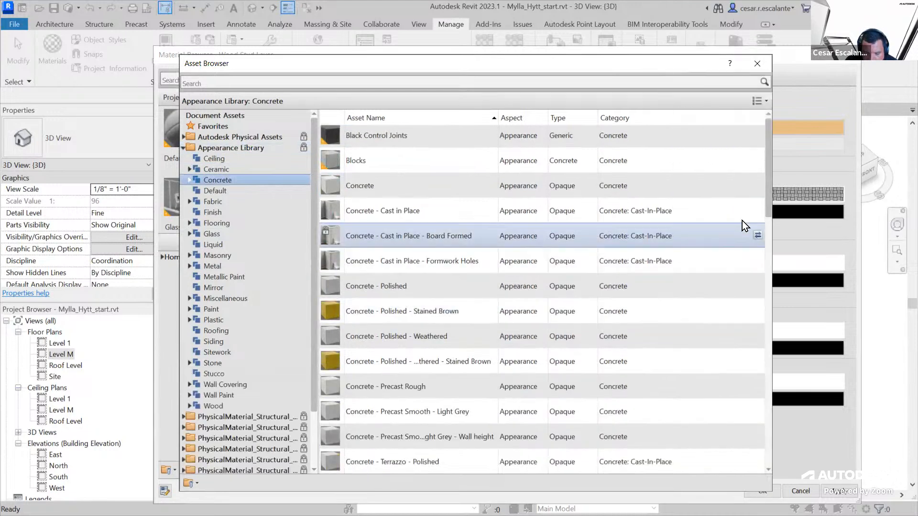
drag(770, 197, 752, 176)
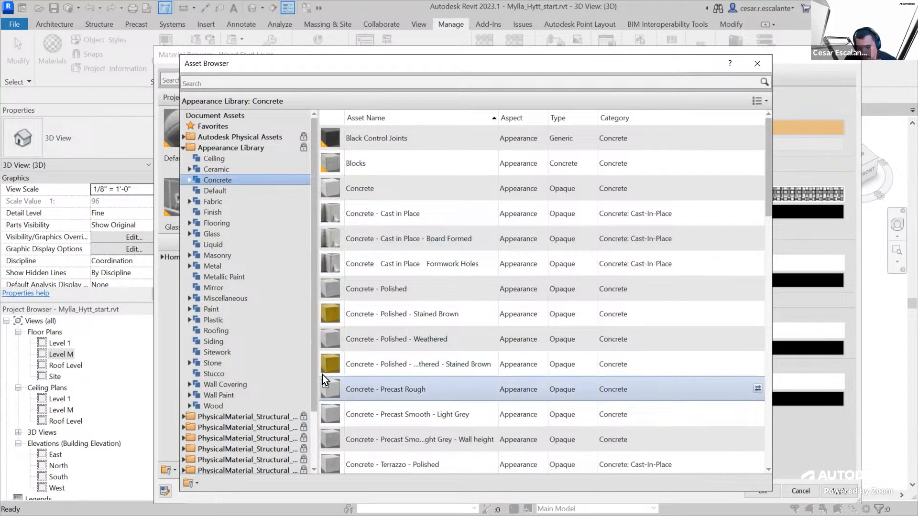
Set the Asset Browser thumbnail size to 64 x 64 and show the Concrete category of the Appearance Library
click(764, 101)
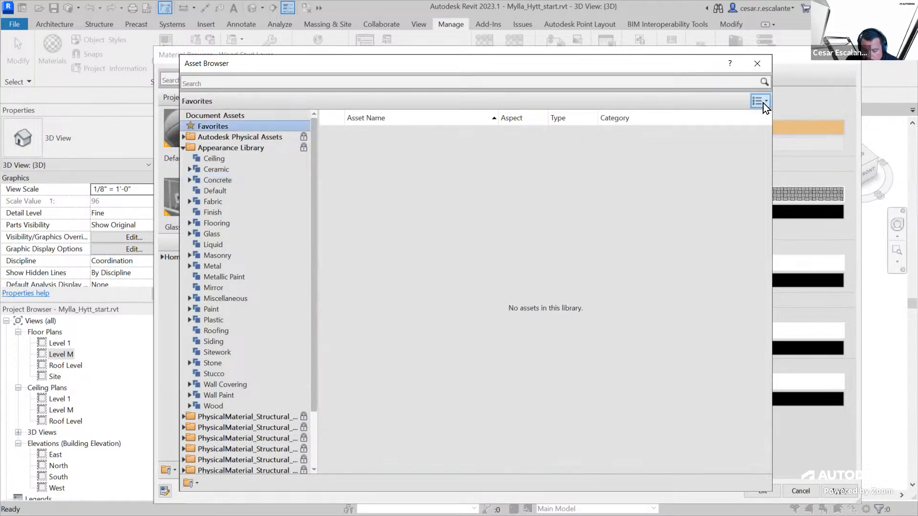
click(761, 100)
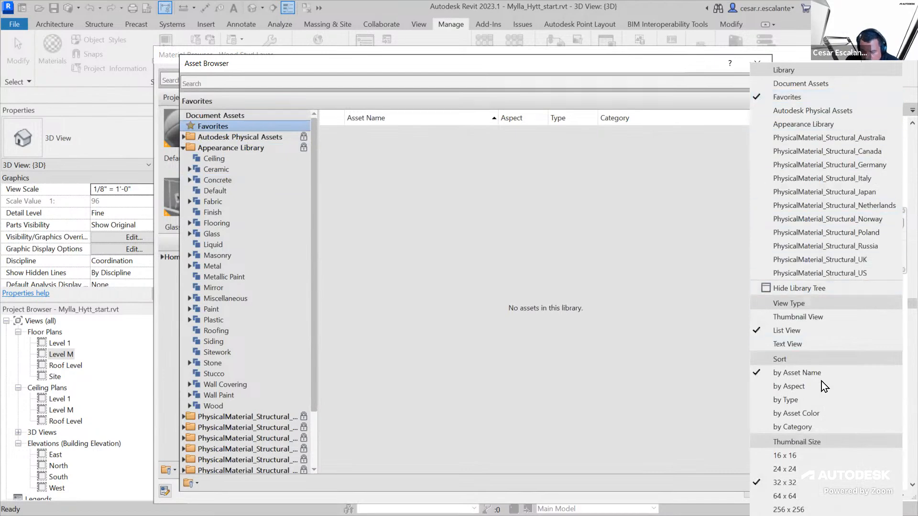
click(803, 495)
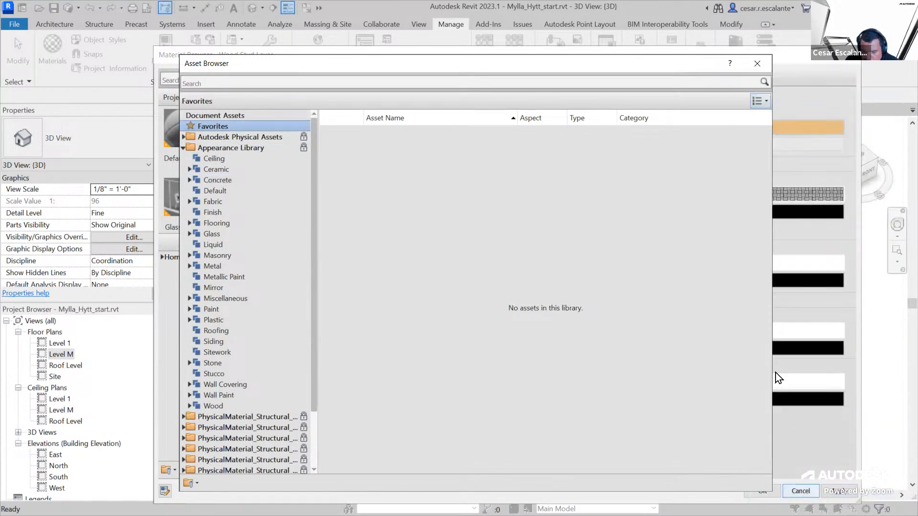
click(757, 102)
click(756, 79)
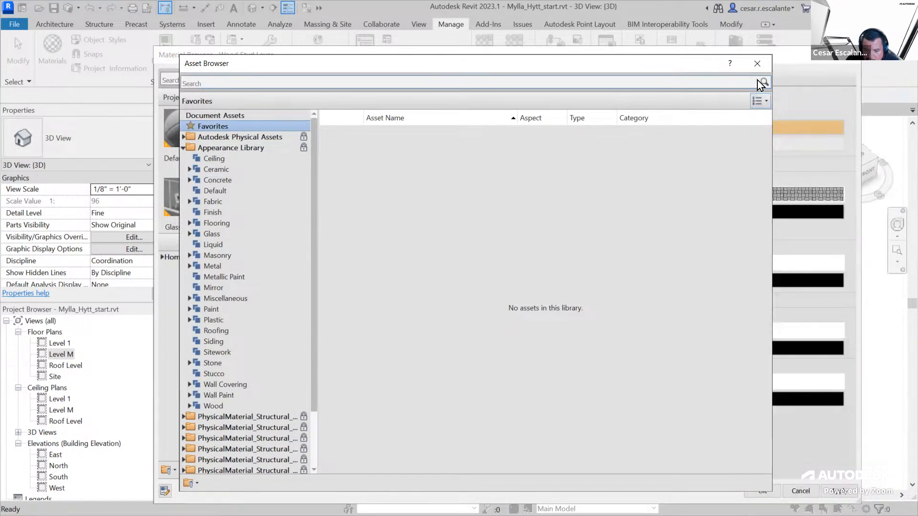
click(219, 182)
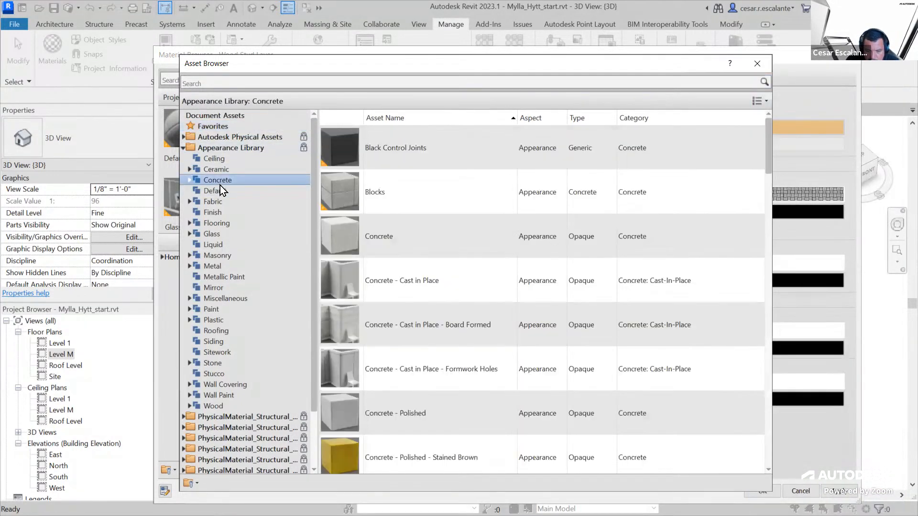
Look through the Concrete appearance assets, comparing the polished, precast and exposed aggregate entries and their types
scroll(421, 358, down, 3)
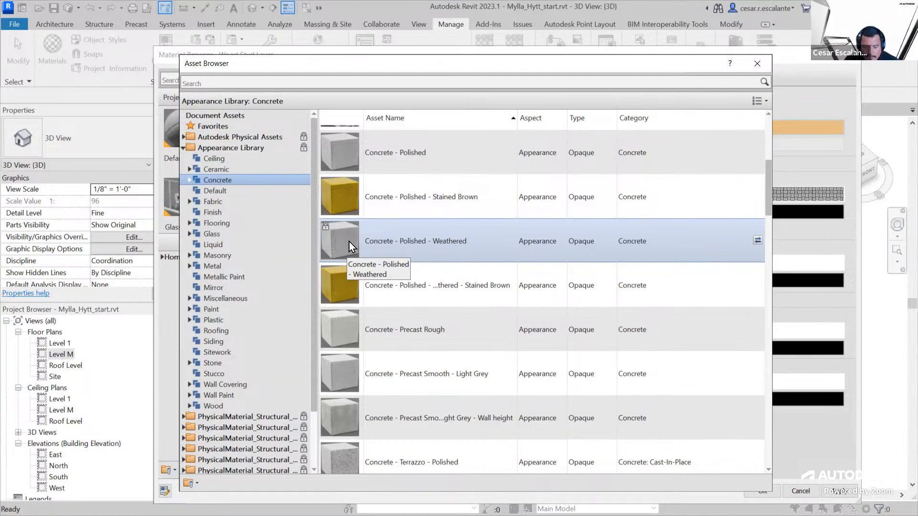
scroll(404, 305, down, 8)
scroll(407, 306, down, 3)
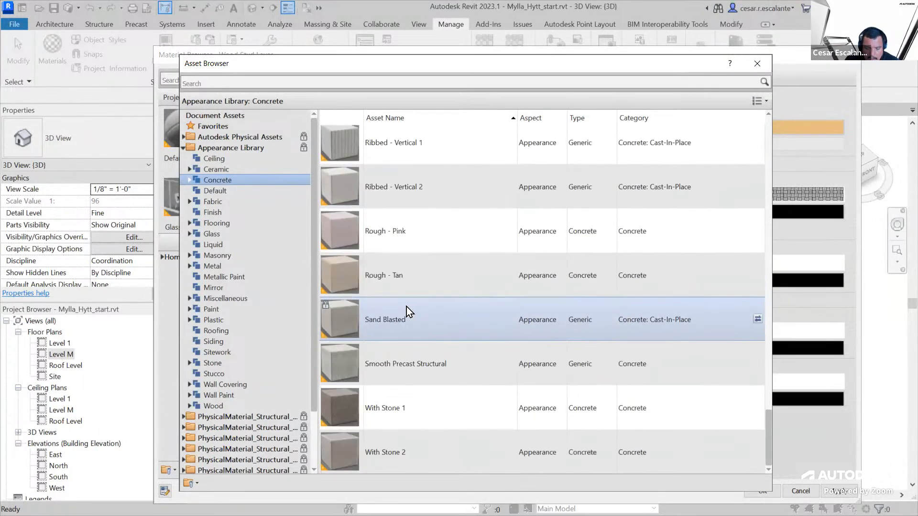
scroll(346, 326, up, 8)
scroll(344, 328, up, 5)
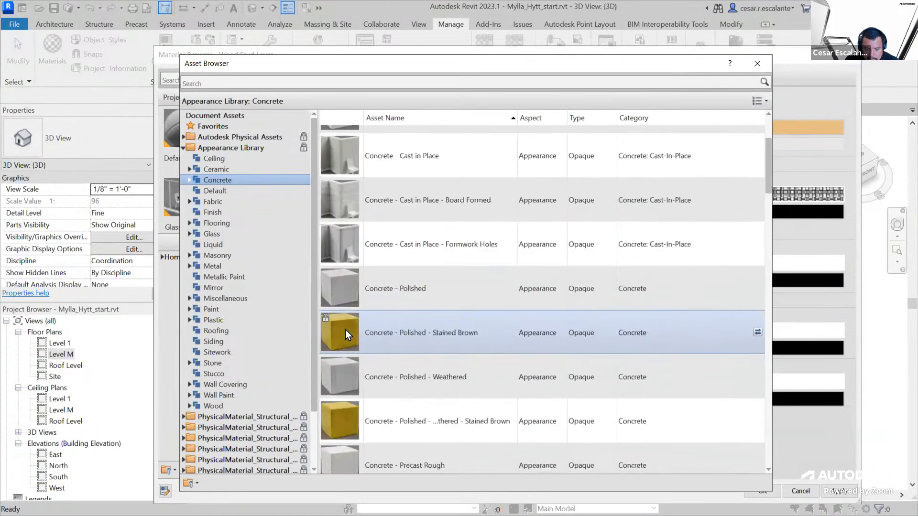
scroll(355, 323, down, 3)
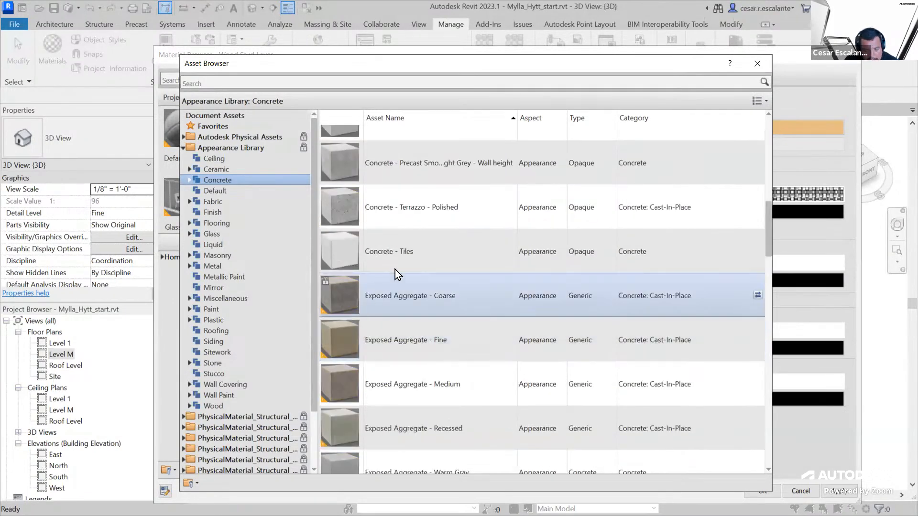
drag(768, 237, 760, 154)
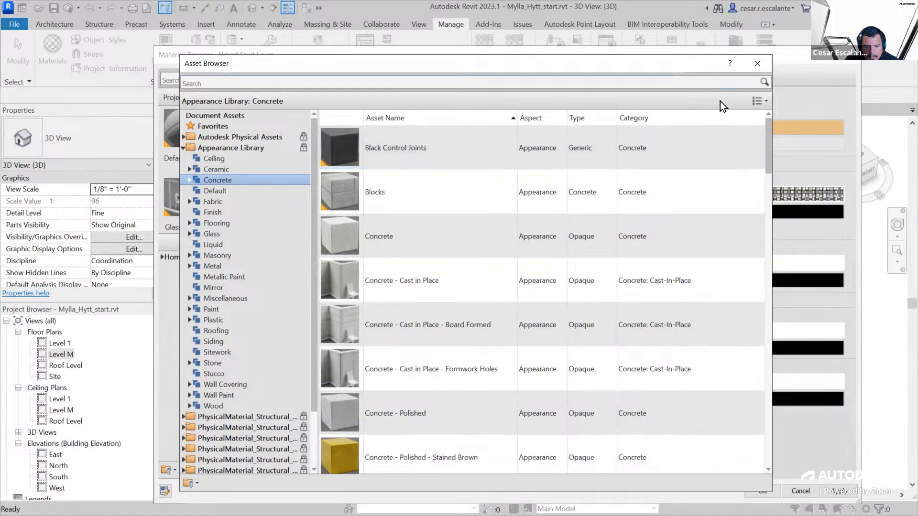
Search the Appearance Library for "grass", review the matching assets, and close the Asset Browser
click(249, 82)
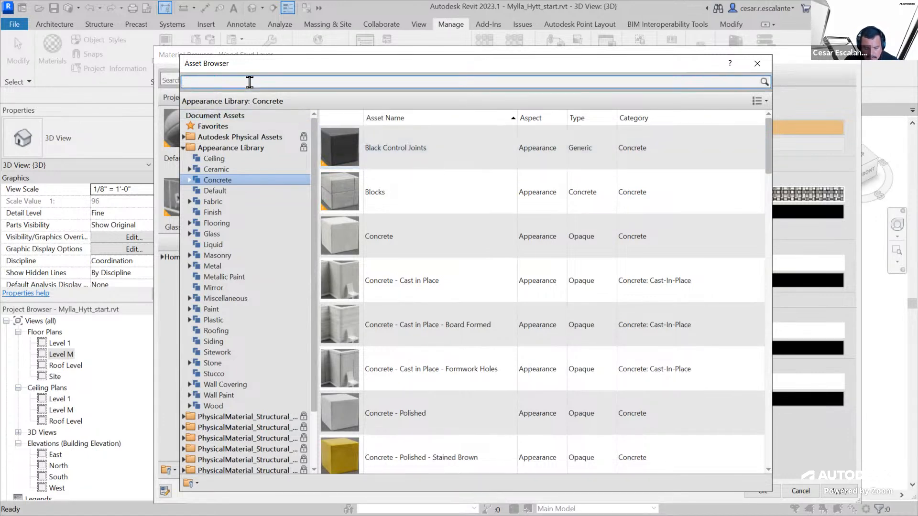
text(grass)
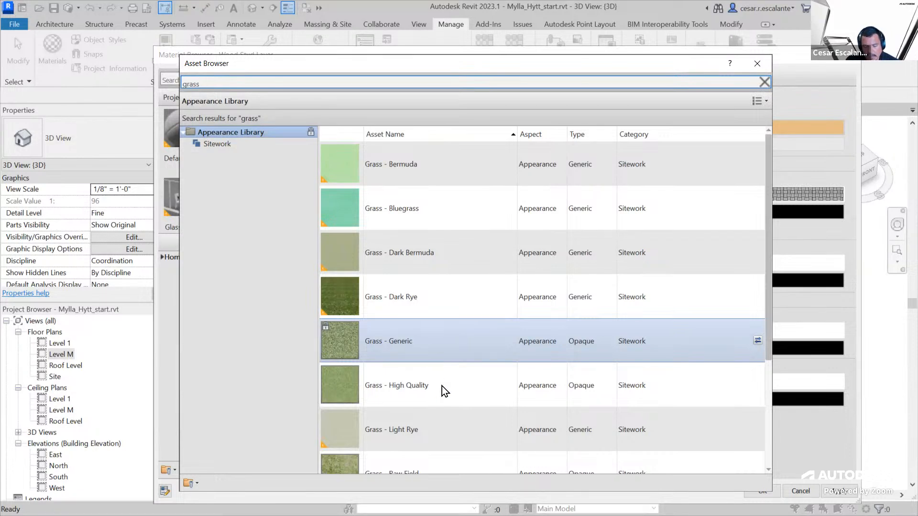
scroll(442, 385, down, 3)
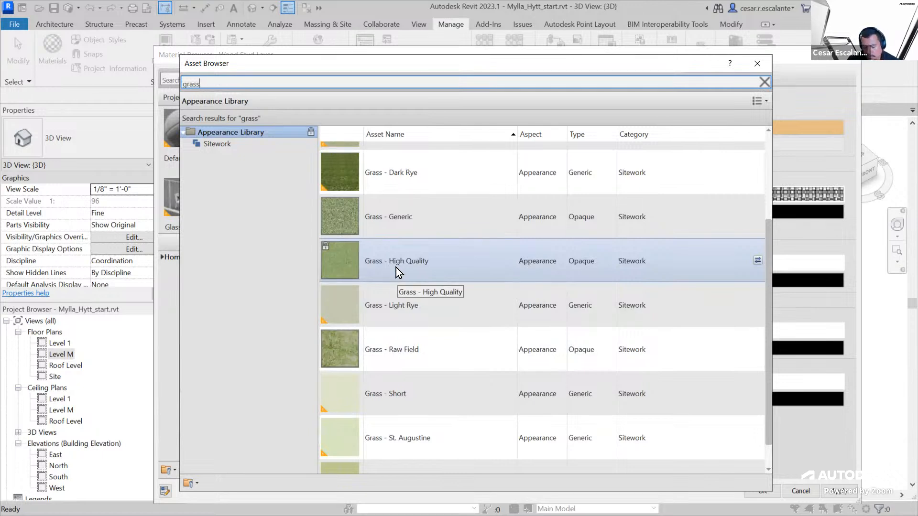
scroll(435, 272, down, 1)
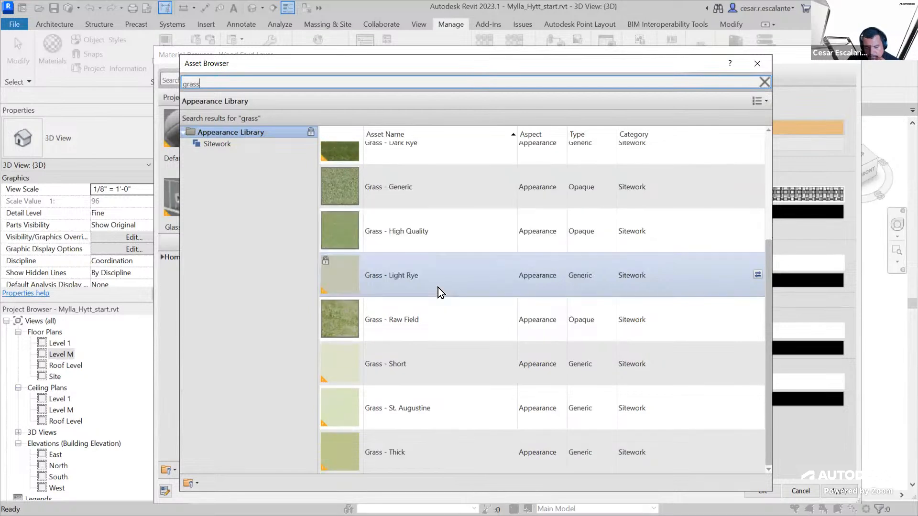
scroll(436, 239, up, 4)
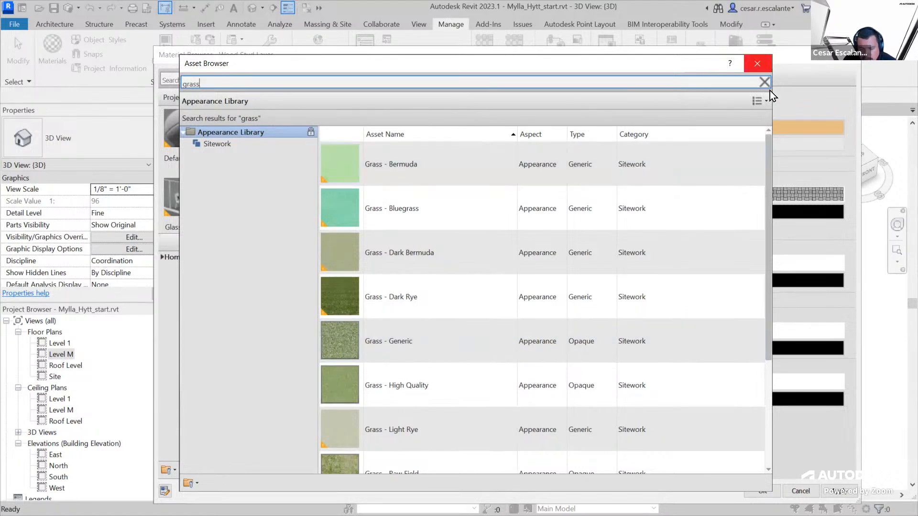
click(759, 62)
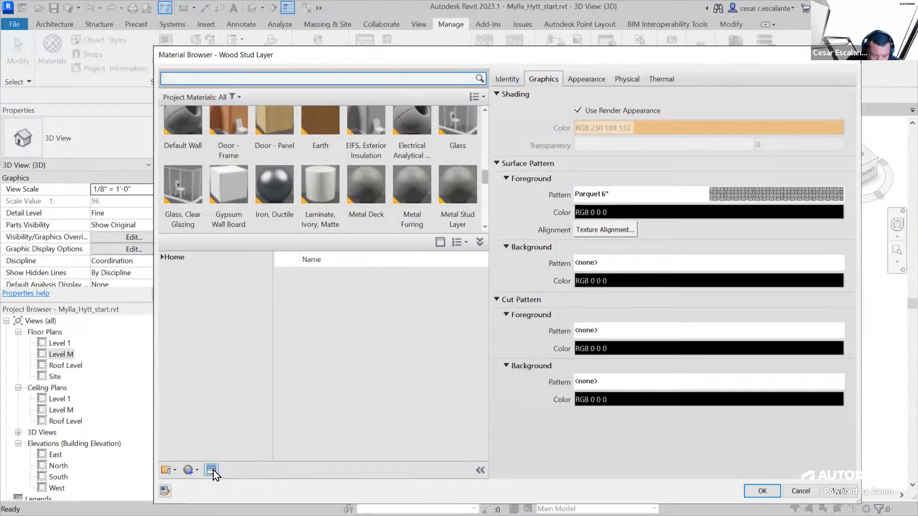
Create a new material library file named Custom in the 08 16 folder
click(197, 470)
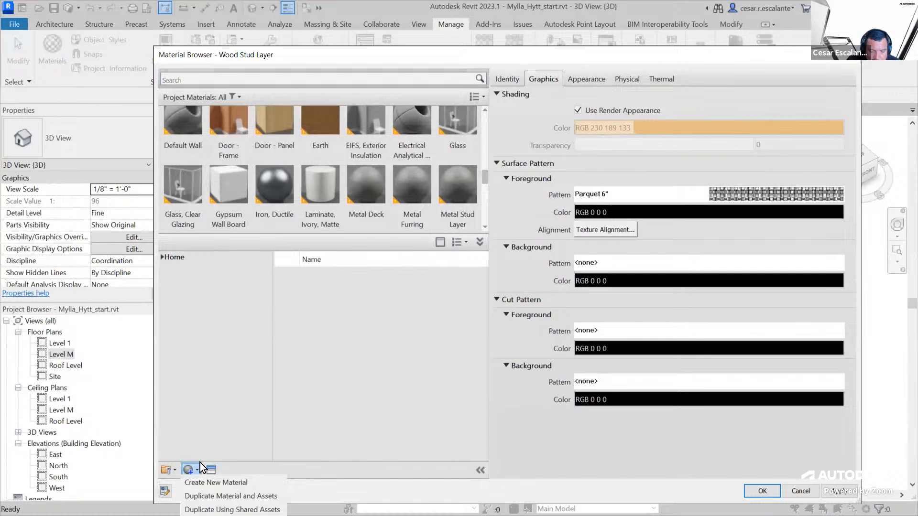
click(176, 471)
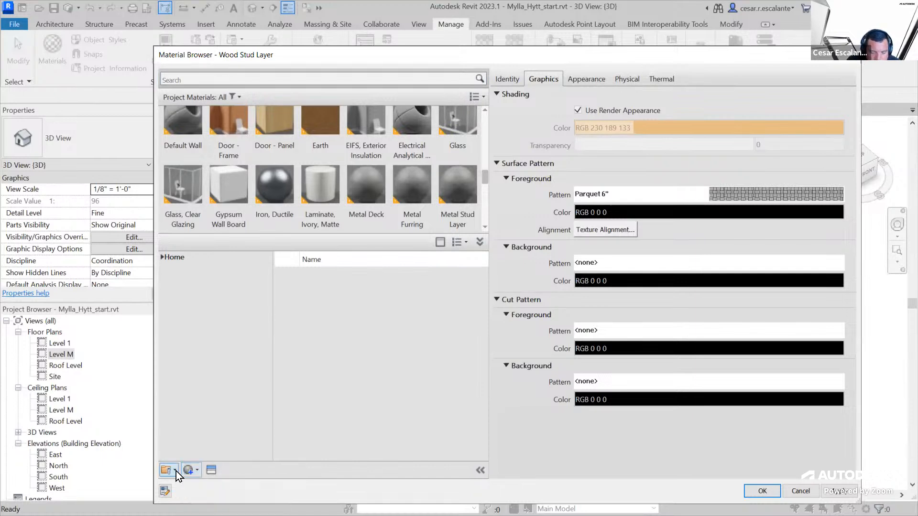
click(176, 472)
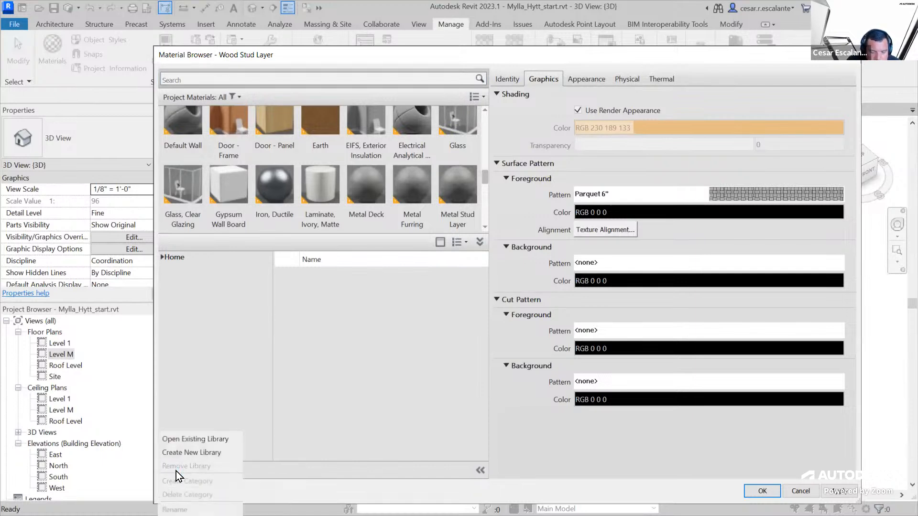
click(218, 453)
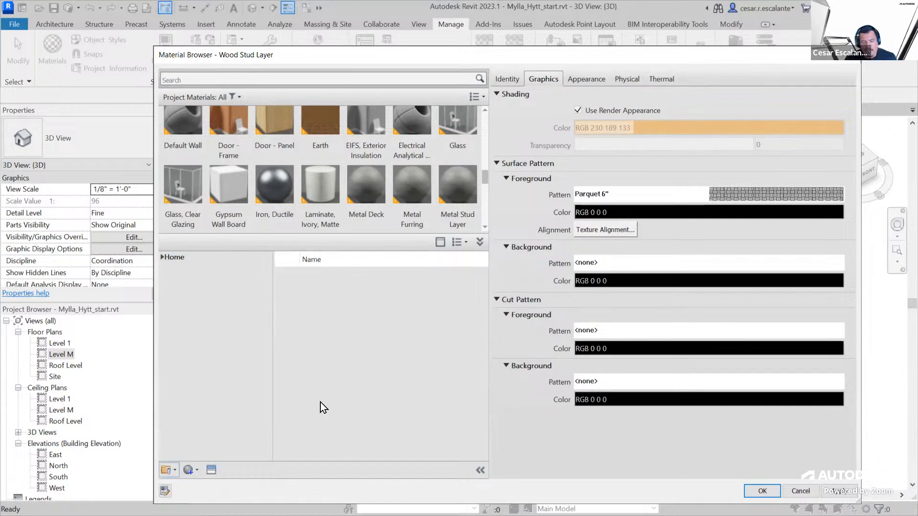
click(173, 471)
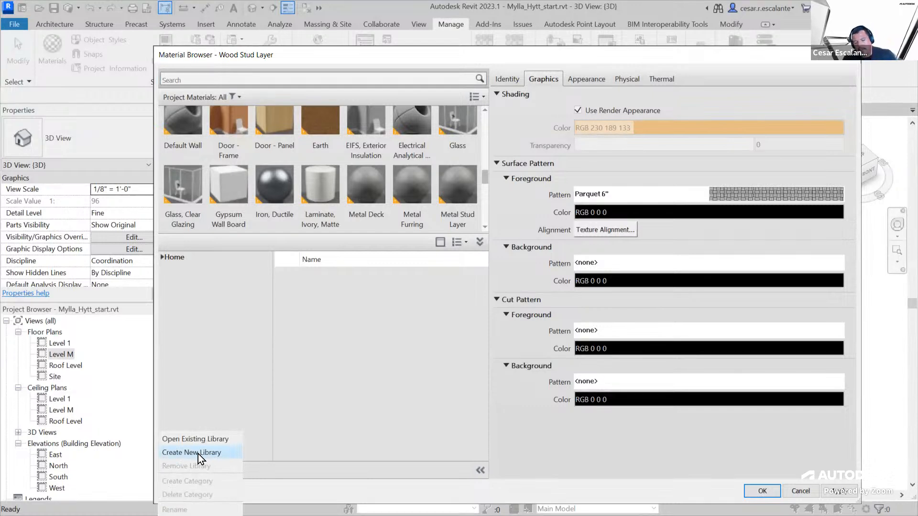
click(198, 453)
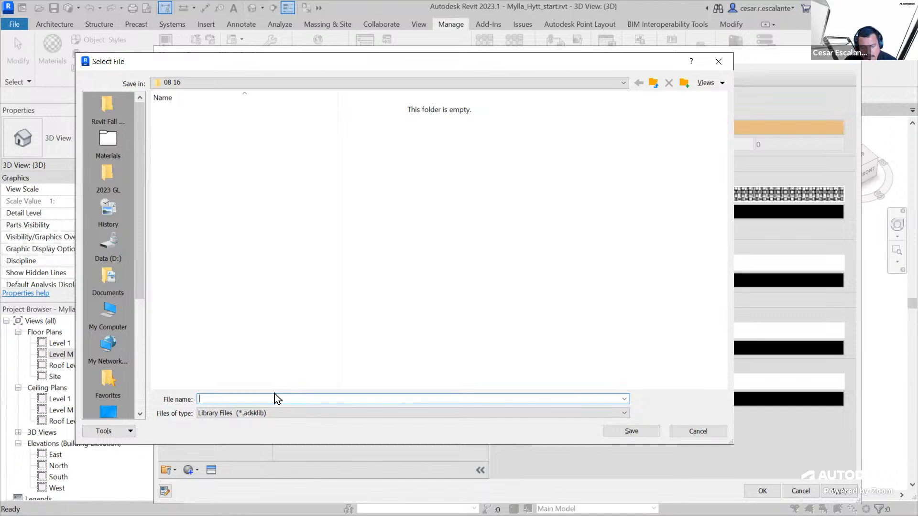
text(Custo)
text(m)
click(628, 428)
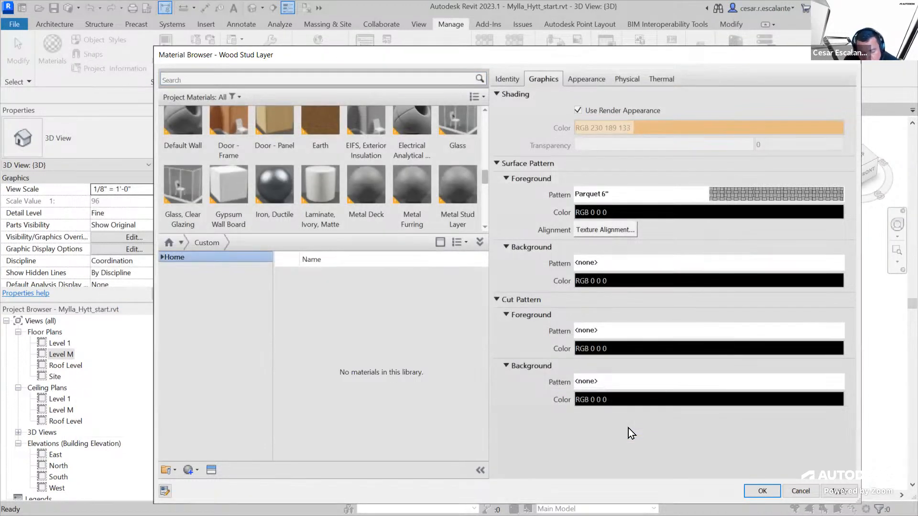
Load the existing library file Custom.adsklib, expand the Home library list, and accept the Material Browser
click(234, 97)
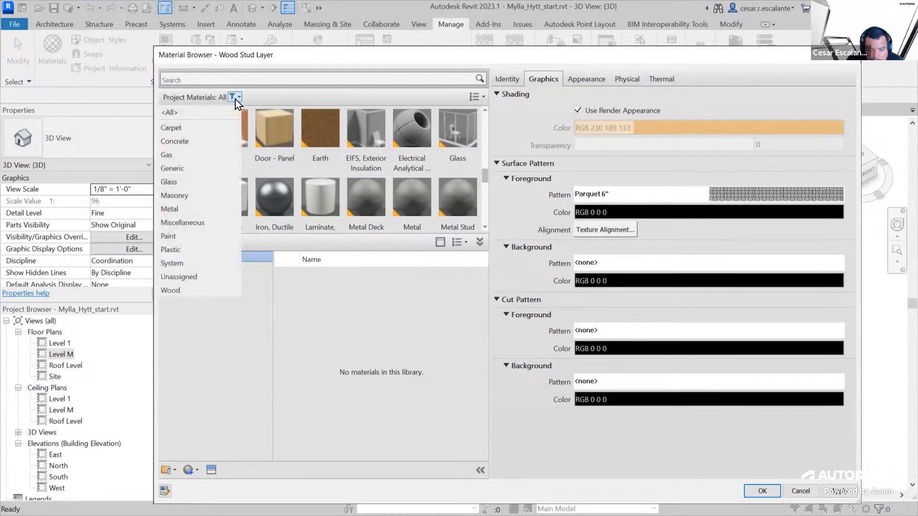
click(221, 100)
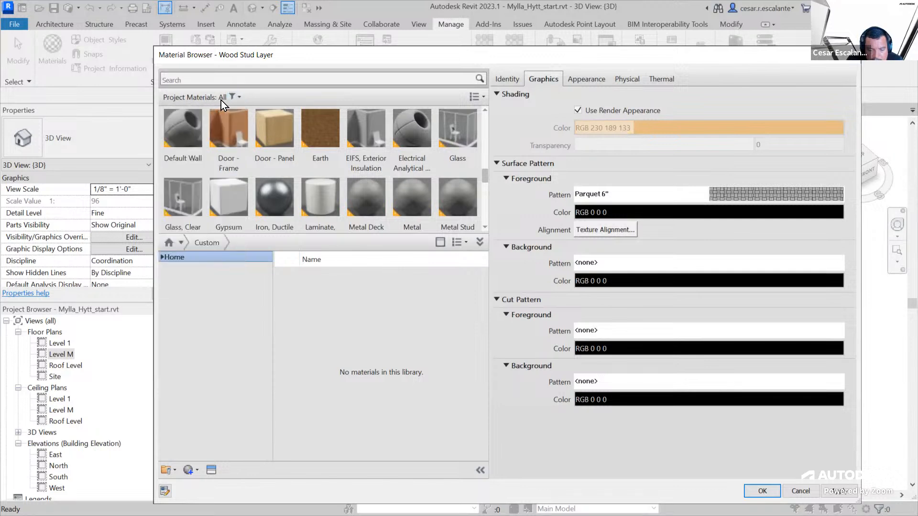
click(176, 470)
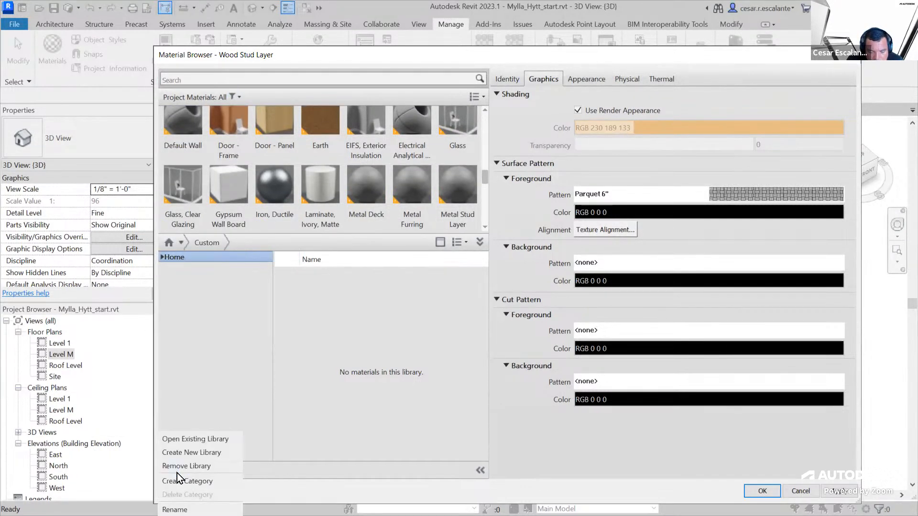
click(209, 442)
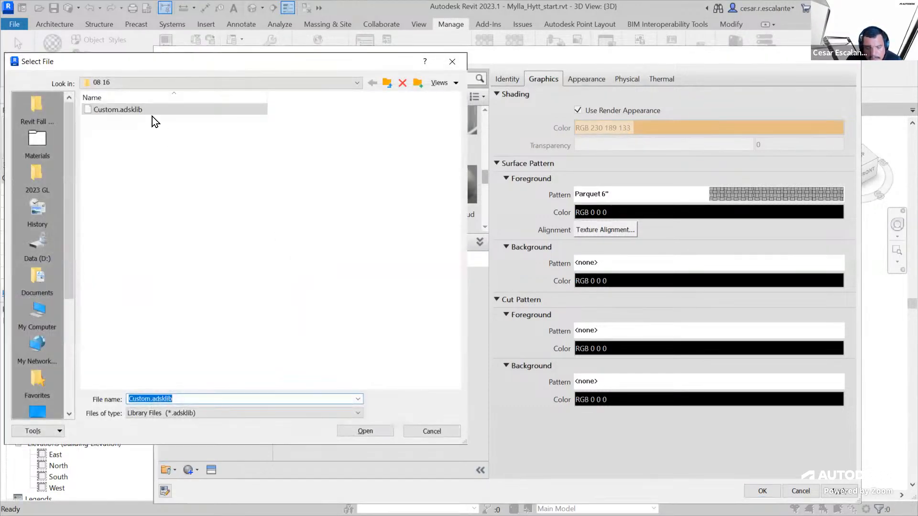
click(147, 112)
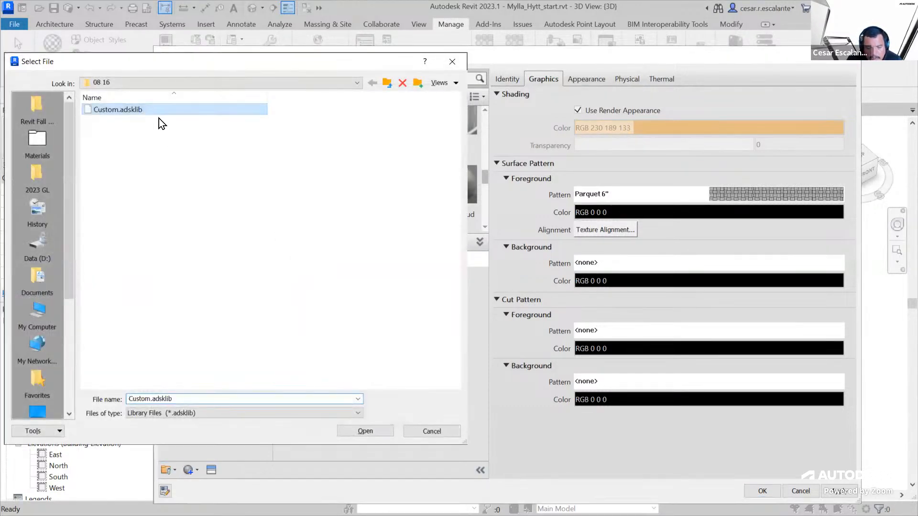
click(377, 430)
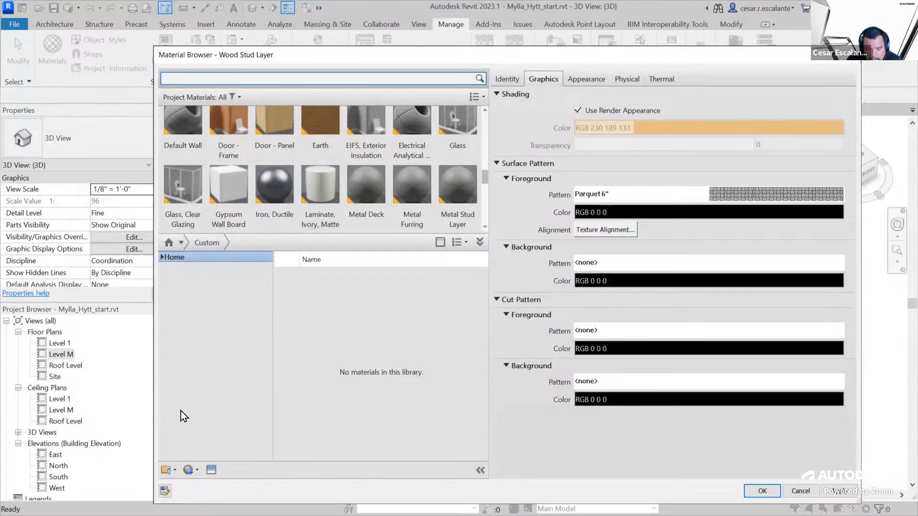
click(163, 259)
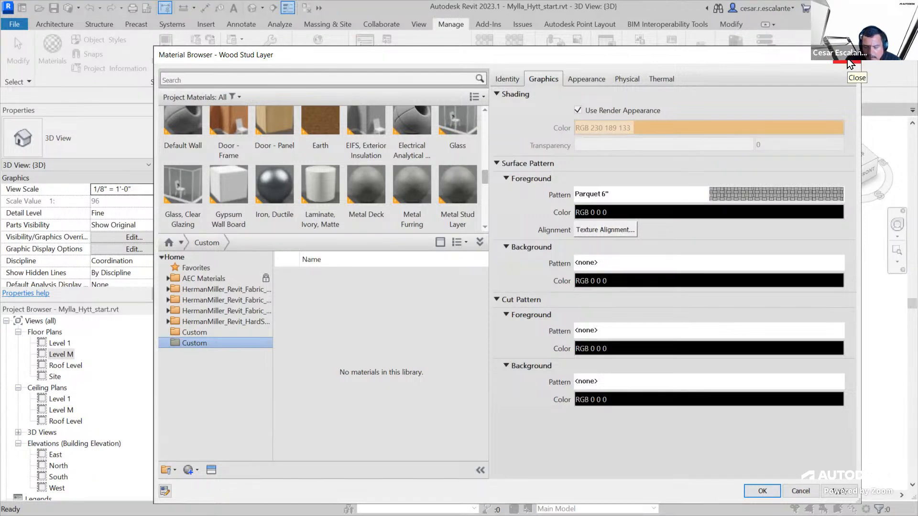
click(746, 494)
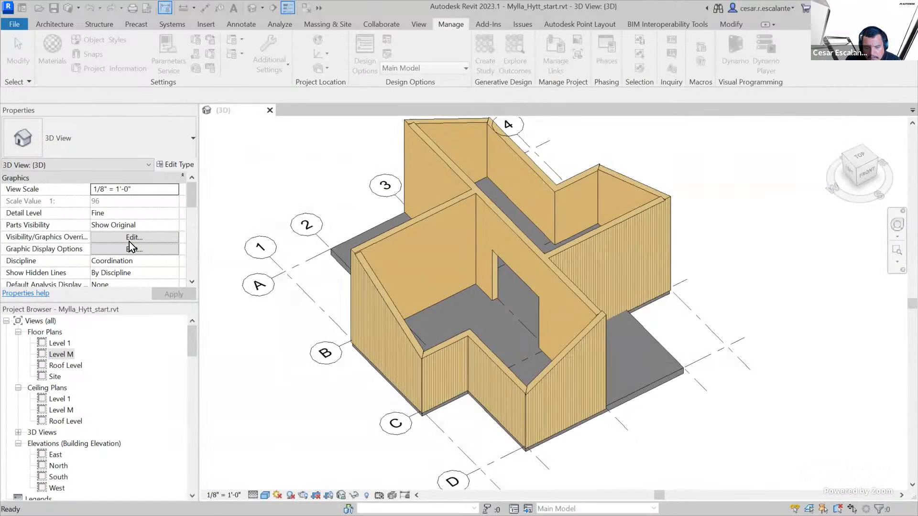
Open the program options and review the File Locations and Rendering settings
click(20, 25)
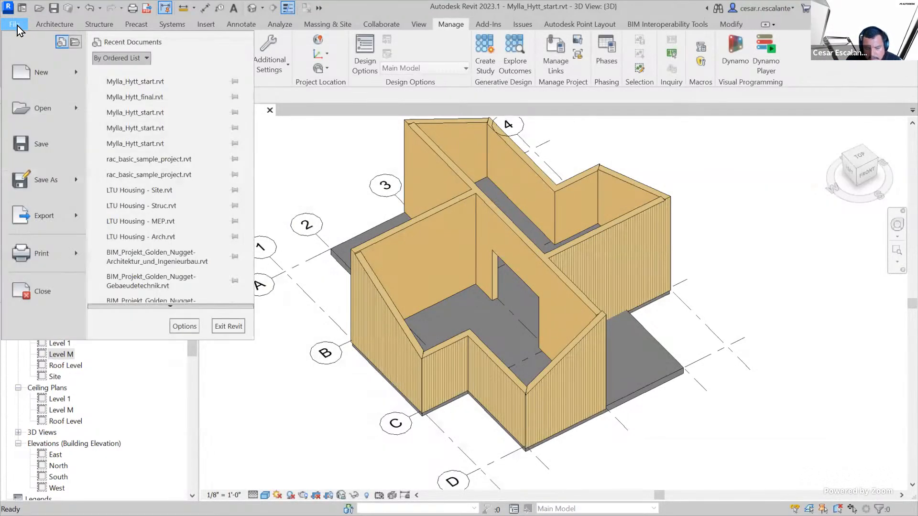
click(190, 328)
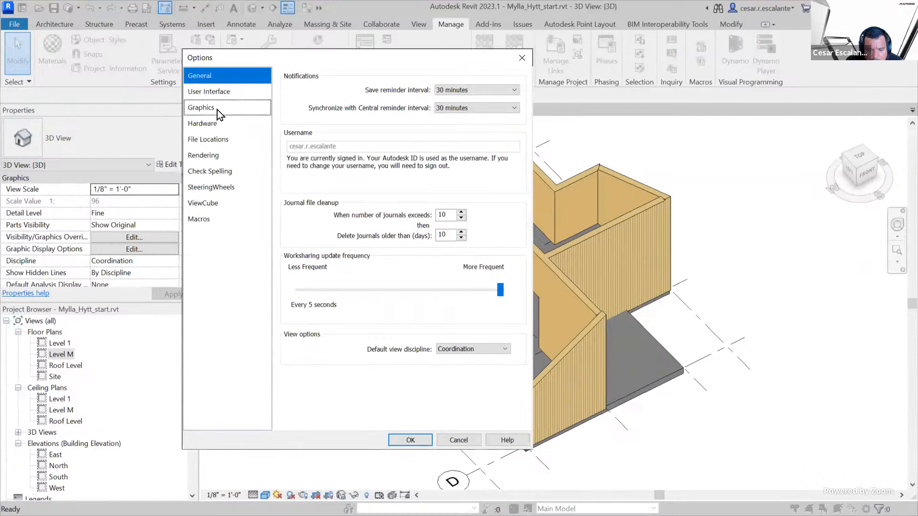
click(226, 140)
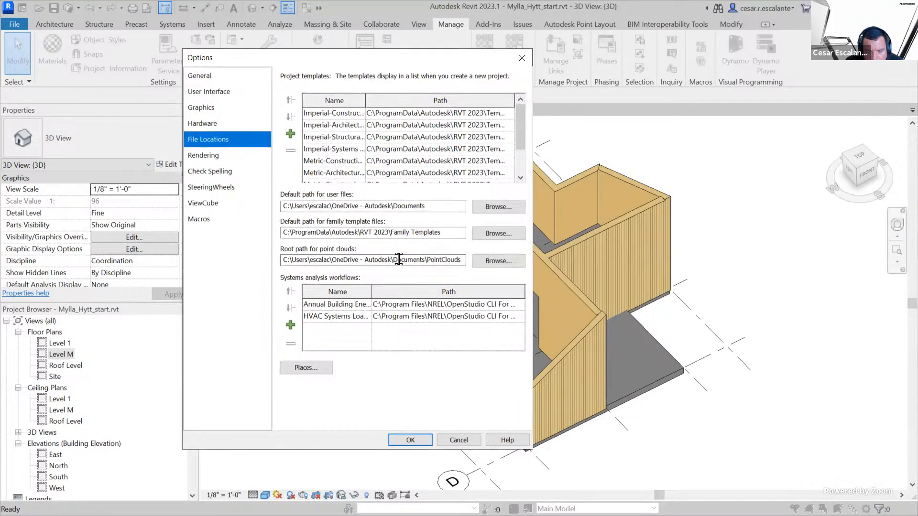
click(206, 160)
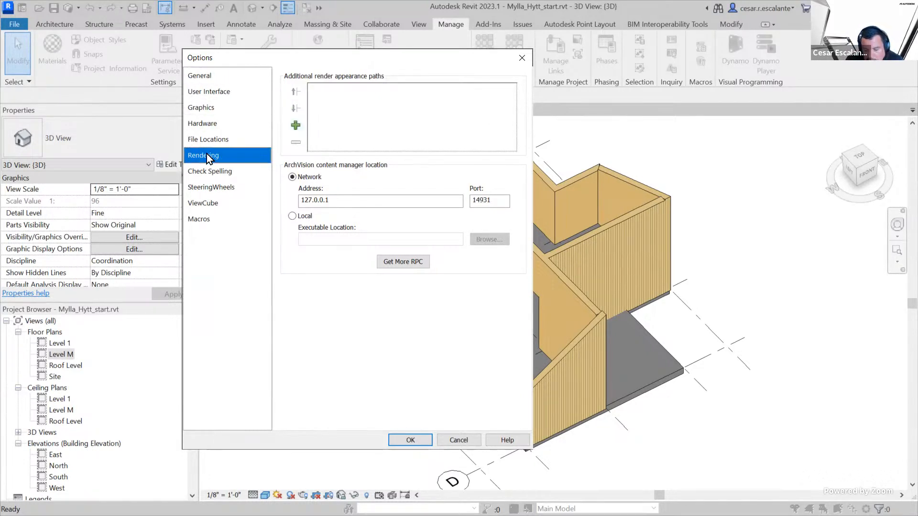
Add two blank additional render appearance paths, browse for the first one's folder without choosing any, and accept the options
click(296, 125)
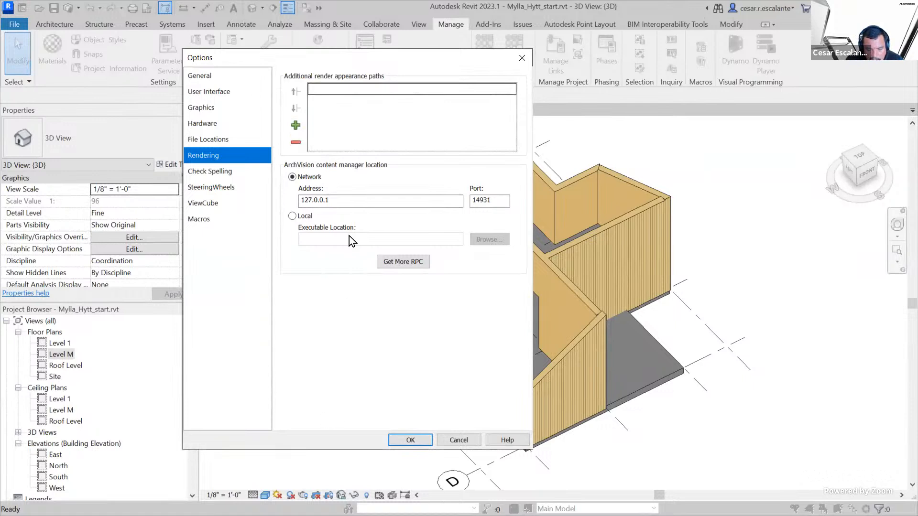
click(292, 126)
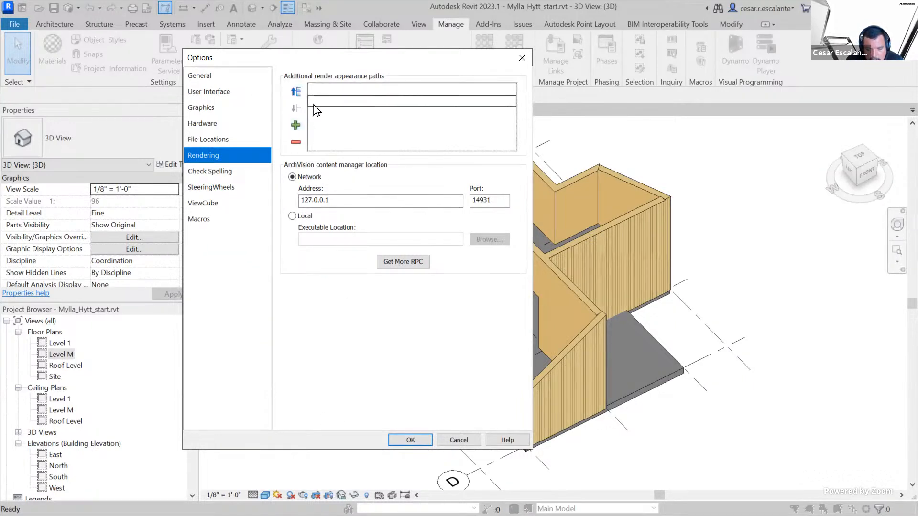
click(308, 92)
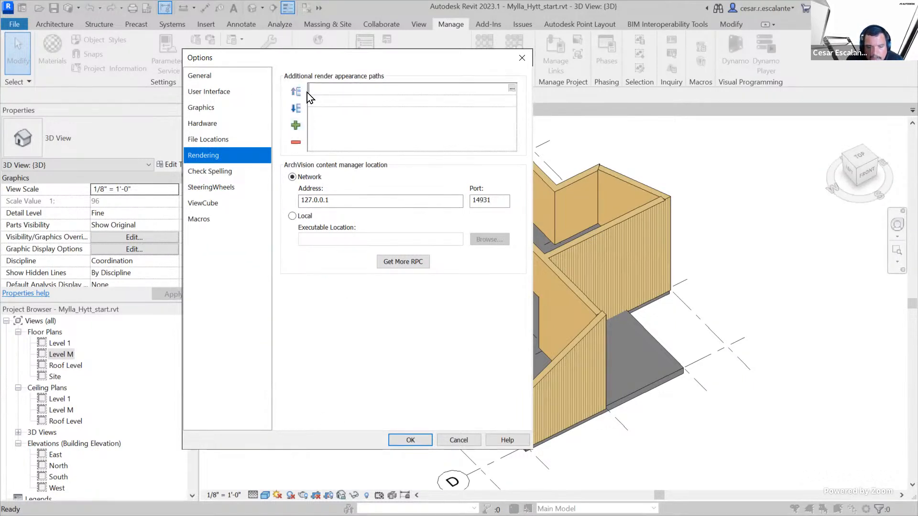
click(511, 88)
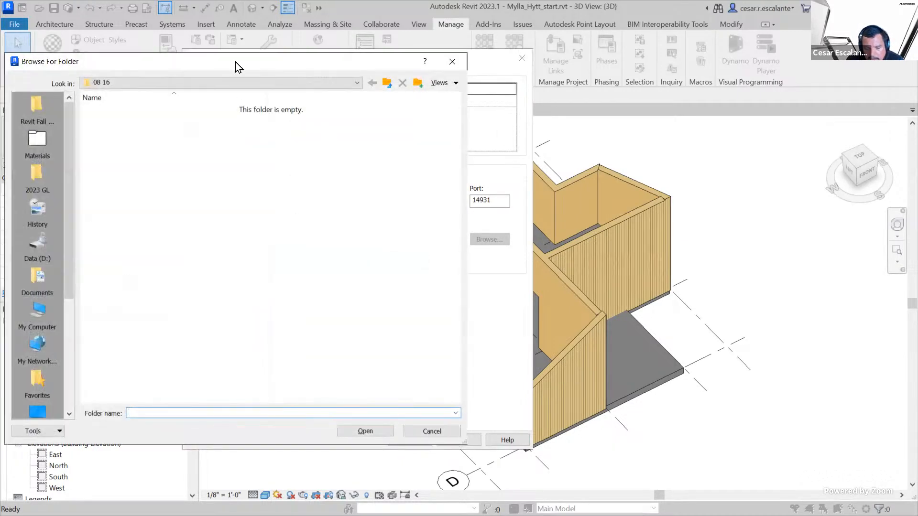
drag(215, 64, 448, 76)
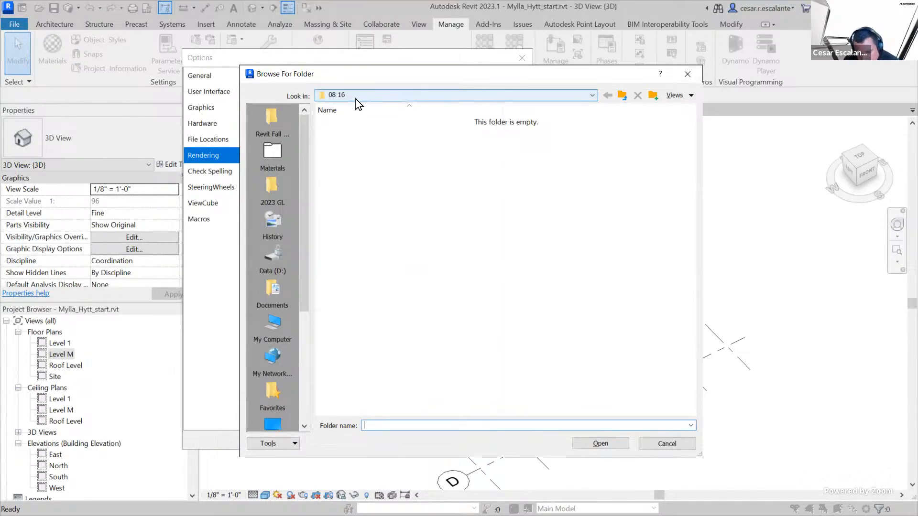
click(673, 444)
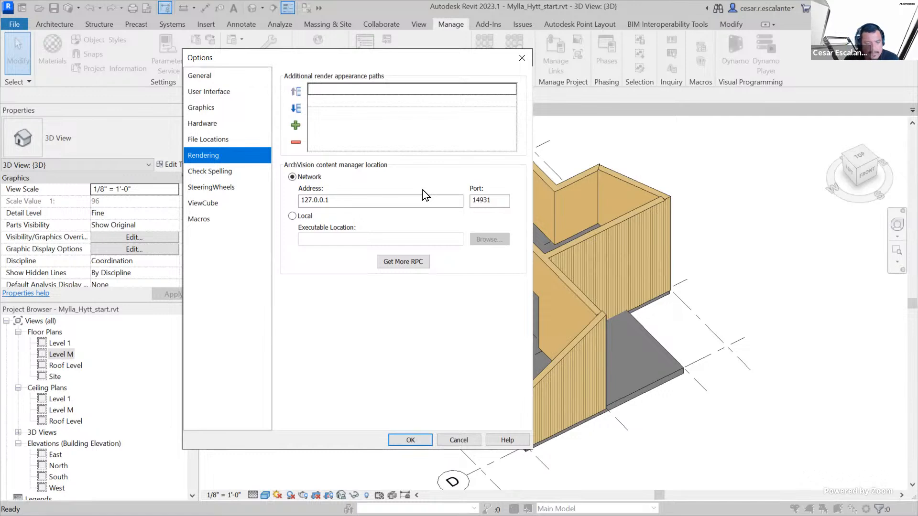
click(416, 443)
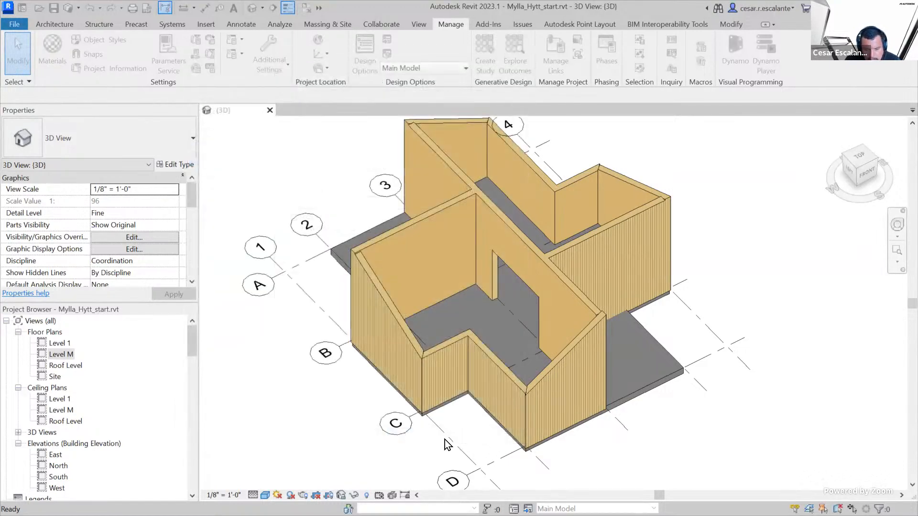
Open the Level 1 floor plan view and bring the plan and its reference images into view
scroll(720, 253, down, 2)
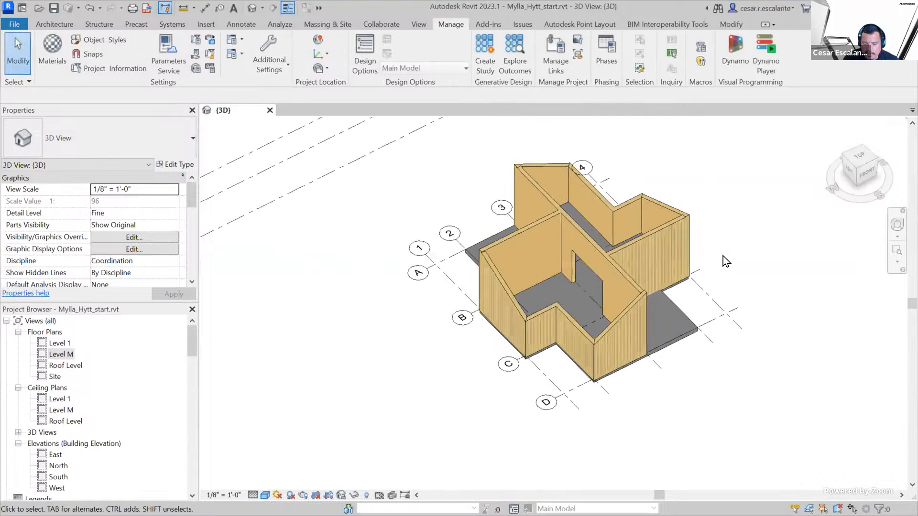
shift+middle_drag(717, 287, 699, 361)
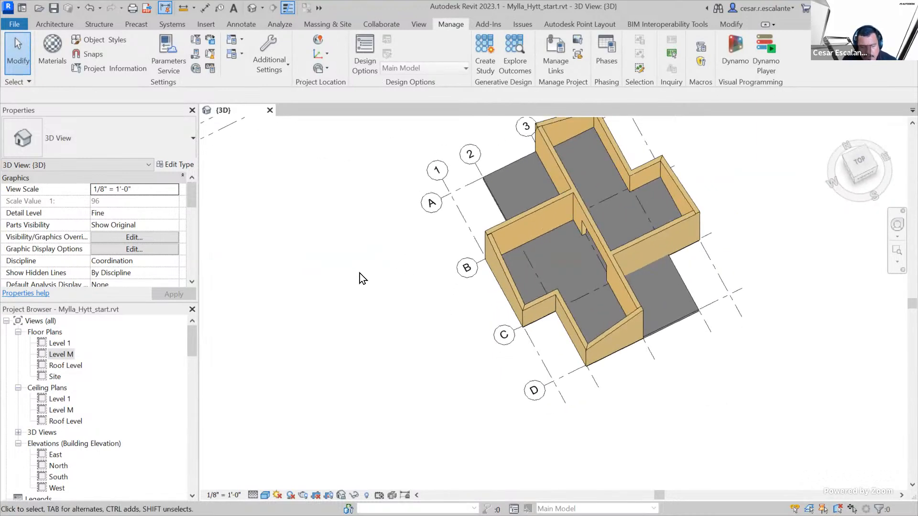
double_click(60, 343)
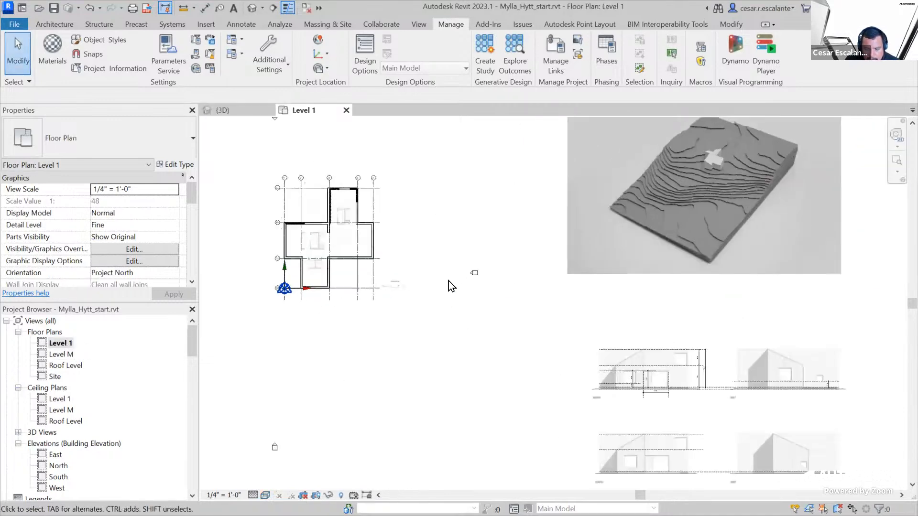
middle_drag(446, 285, 615, 274)
scroll(688, 268, down, 2)
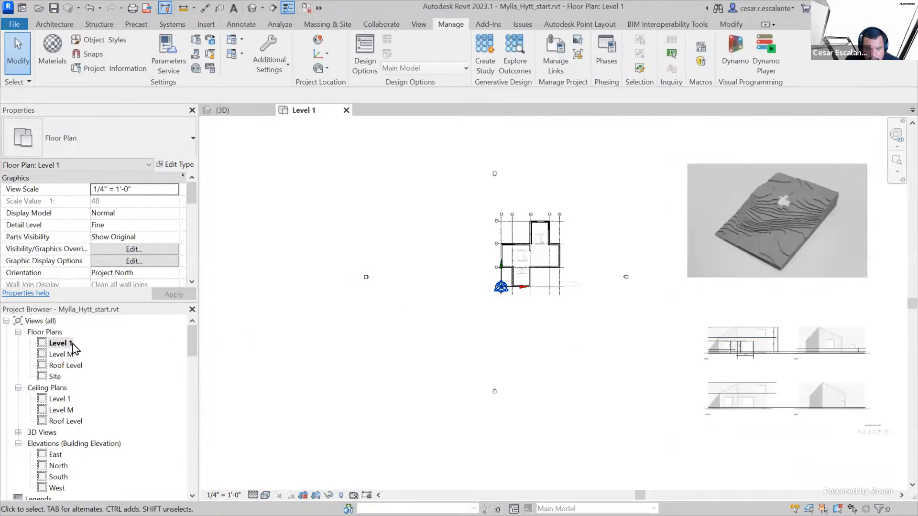
Duplicate the Level 1 floor plan view without its detailing
click(72, 344)
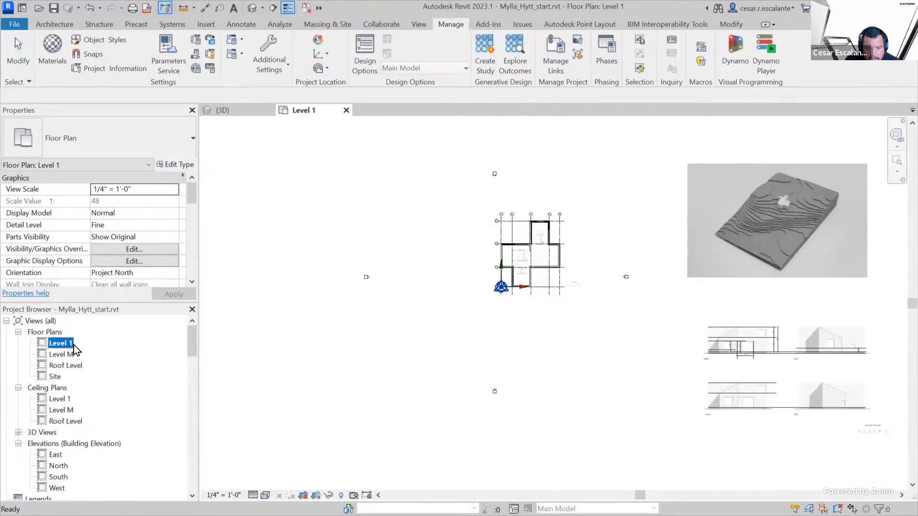
right_click(68, 343)
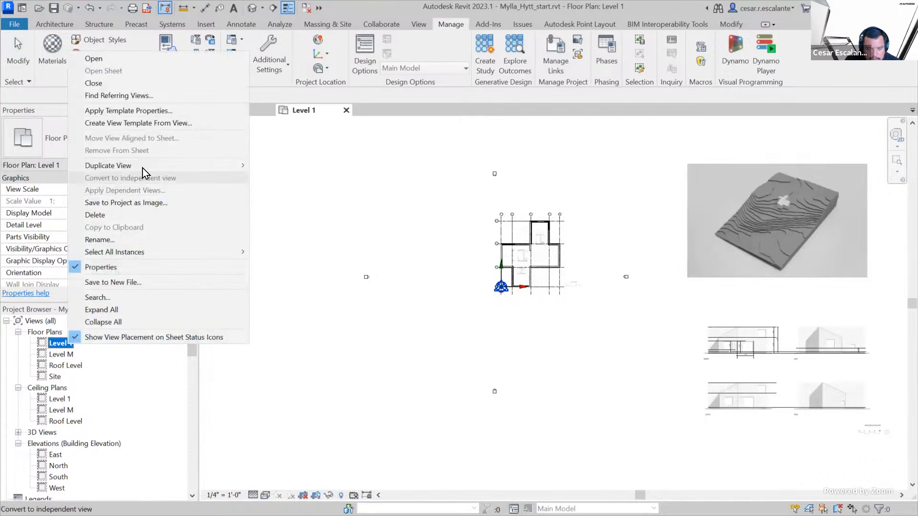
mouse_move(143, 168)
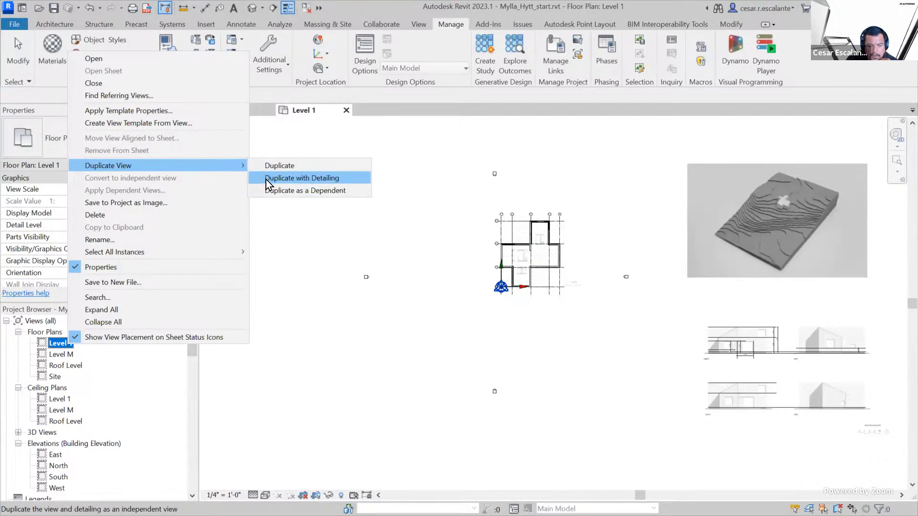
click(292, 168)
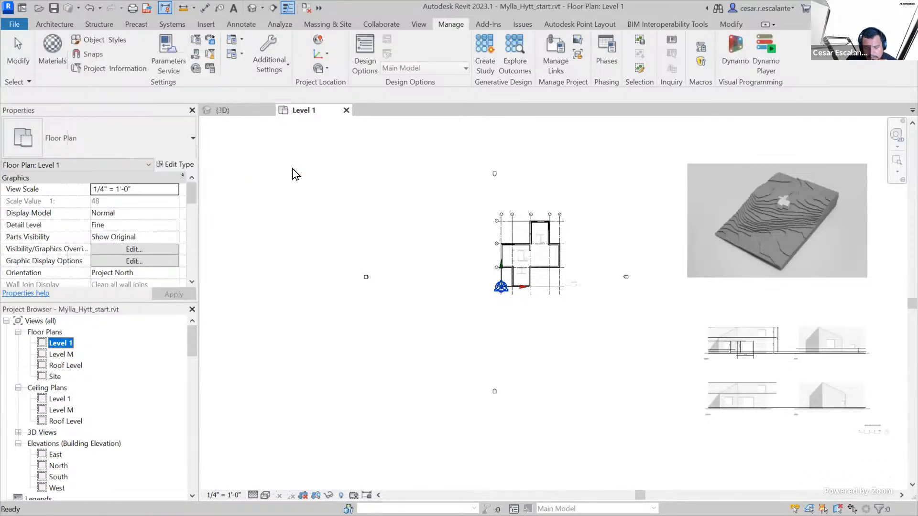
Rename the duplicated Level 1 floor plan view as "Level 1 - Construction Plan"
right_click(86, 354)
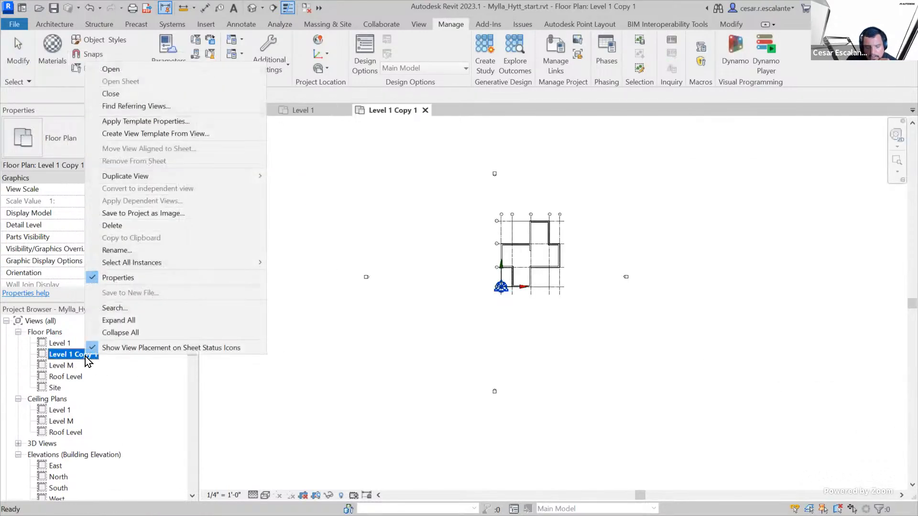
click(138, 250)
drag(73, 354, 103, 354)
key(BackSpace)
text(- Construction Plan)
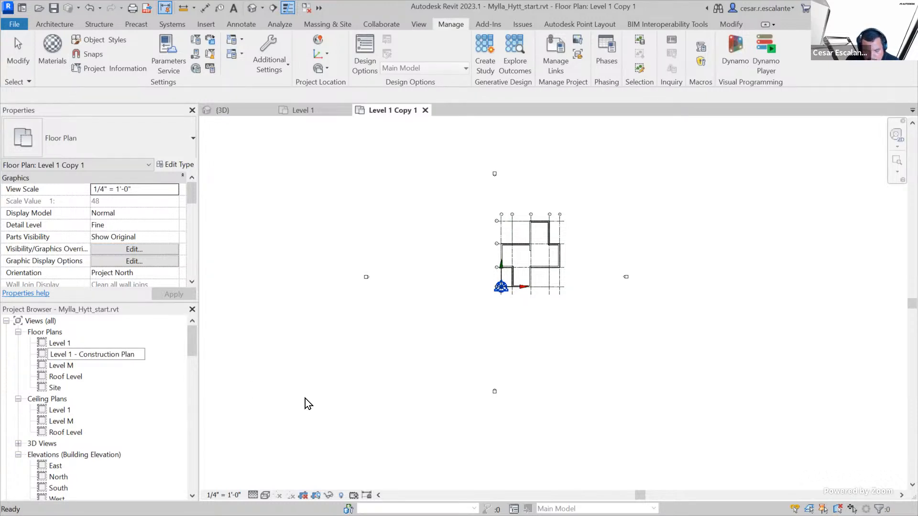
click(305, 398)
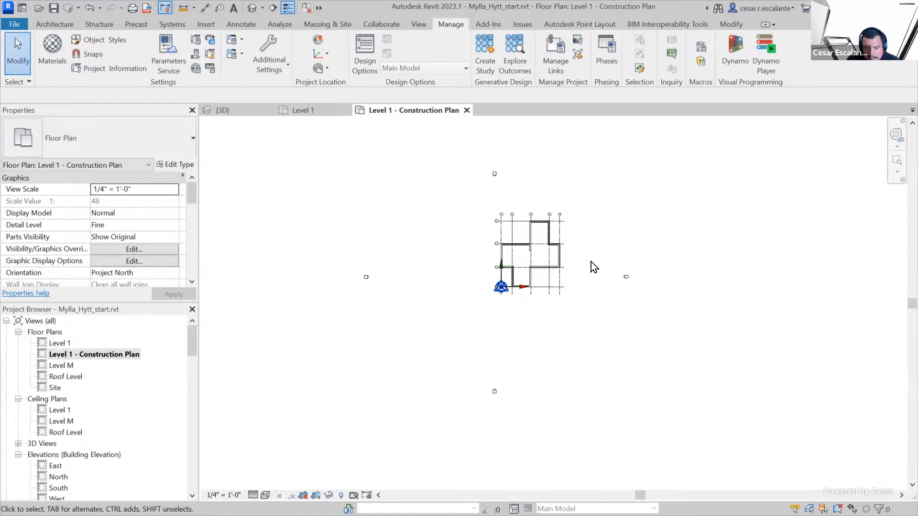
scroll(563, 243, up, 2)
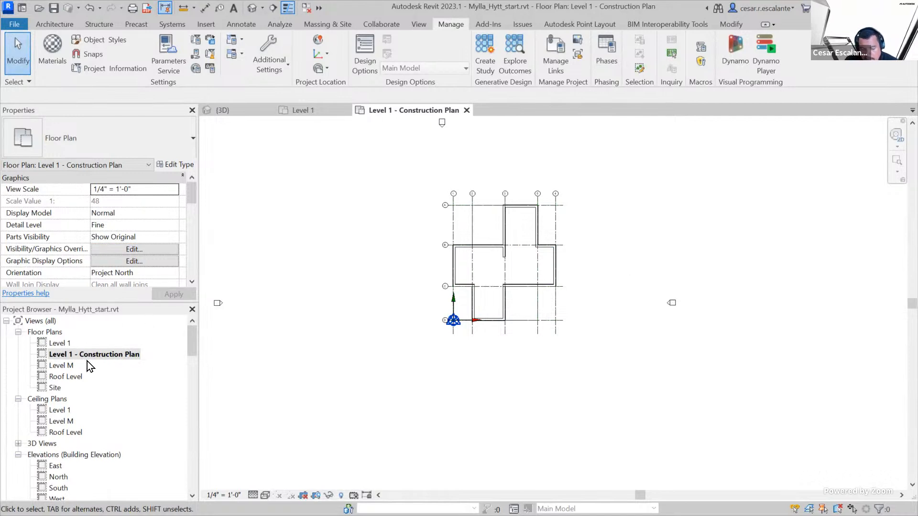
Return to the original Level 1 floor plan and inspect its raster reference images and the detail lines over the elevations
double_click(70, 342)
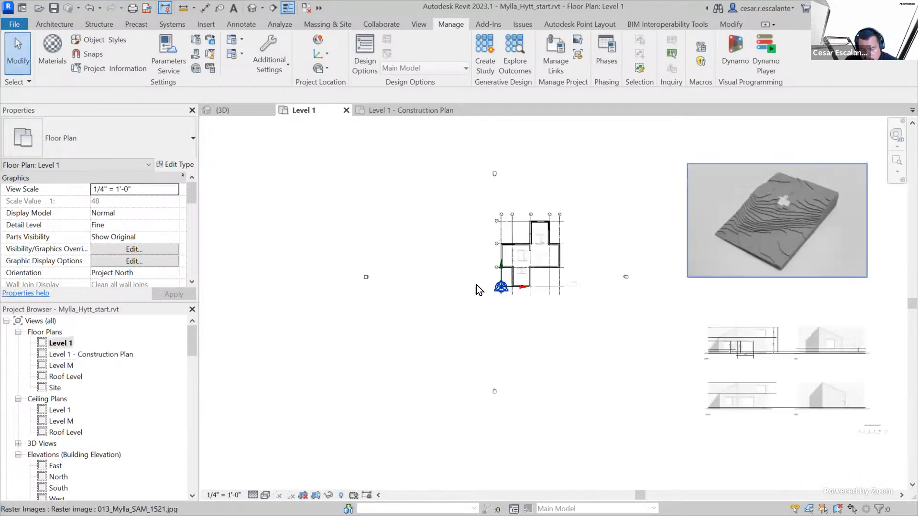
middle_drag(805, 379, 470, 421)
scroll(639, 259, up, 2)
click(645, 282)
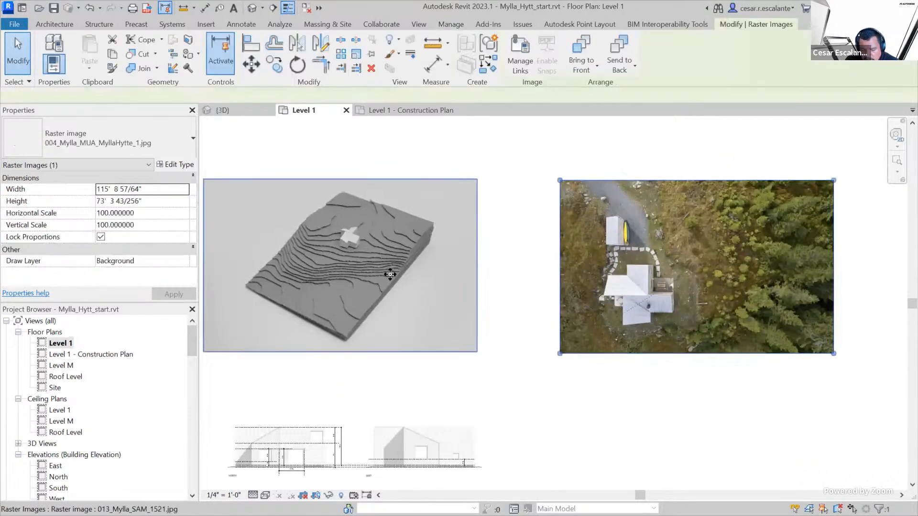
click(391, 276)
scroll(648, 288, down, 2)
click(648, 288)
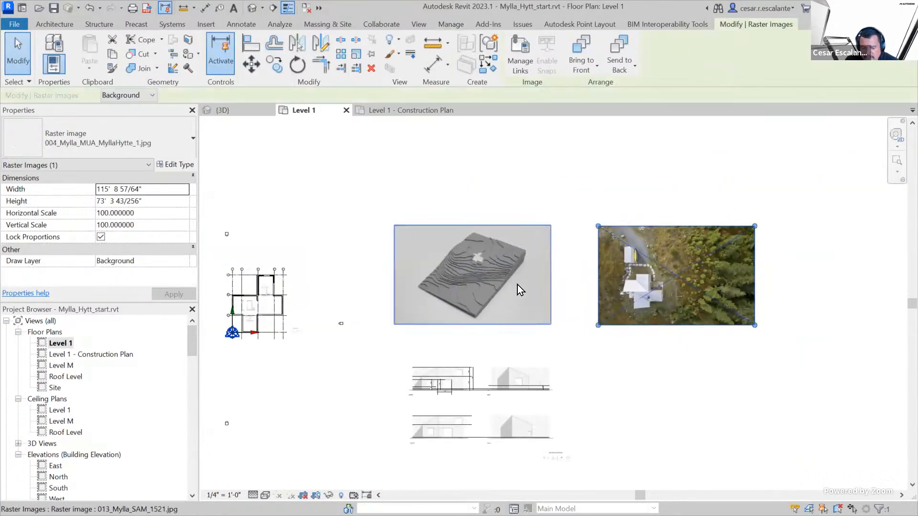
click(517, 286)
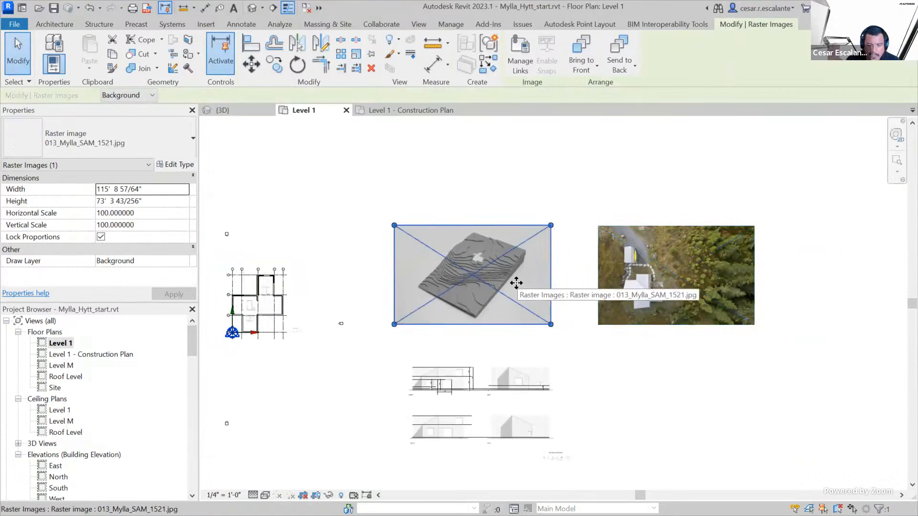
double_click(471, 369)
key(Escape)
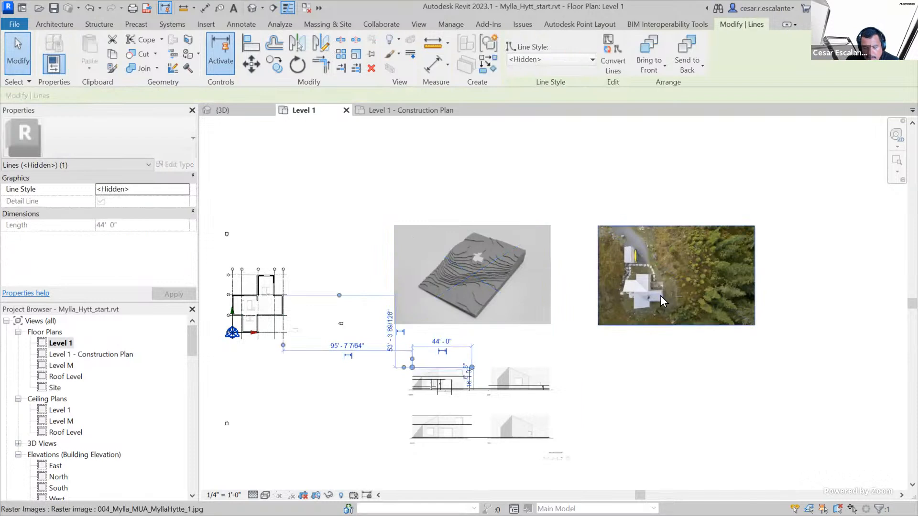
click(294, 400)
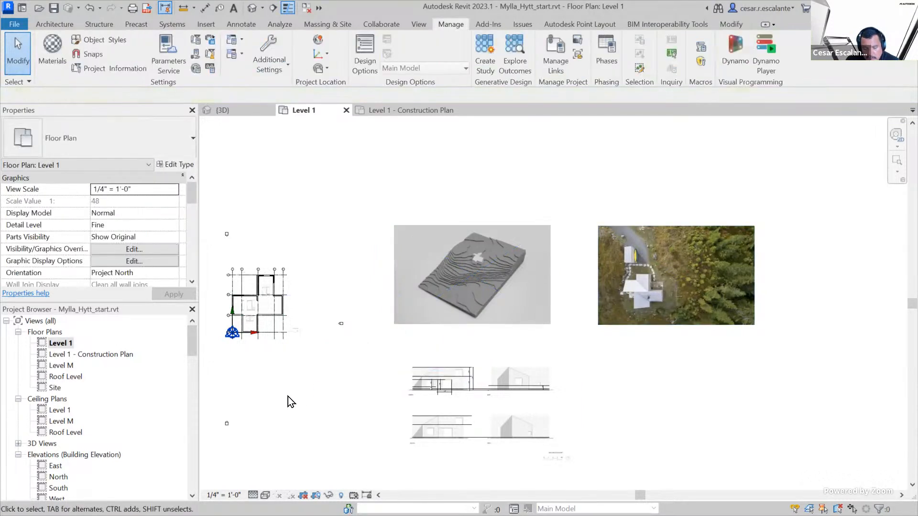
Review the view duplication options available for Level 1 - Construction Plan without choosing any
click(96, 356)
right_click(97, 356)
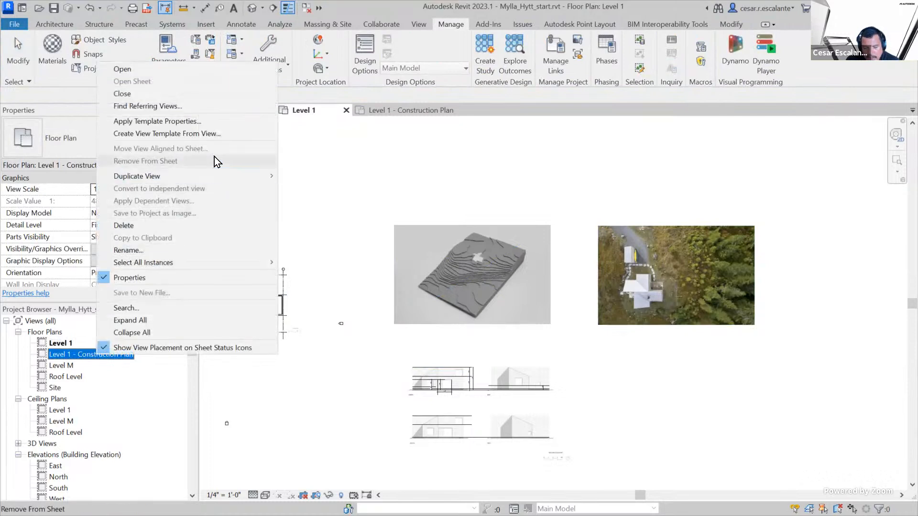
mouse_move(208, 177)
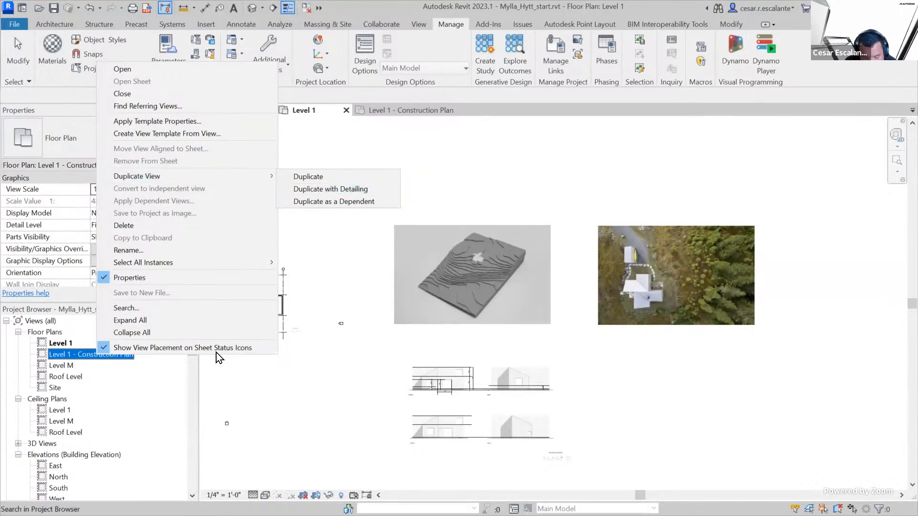
click(223, 420)
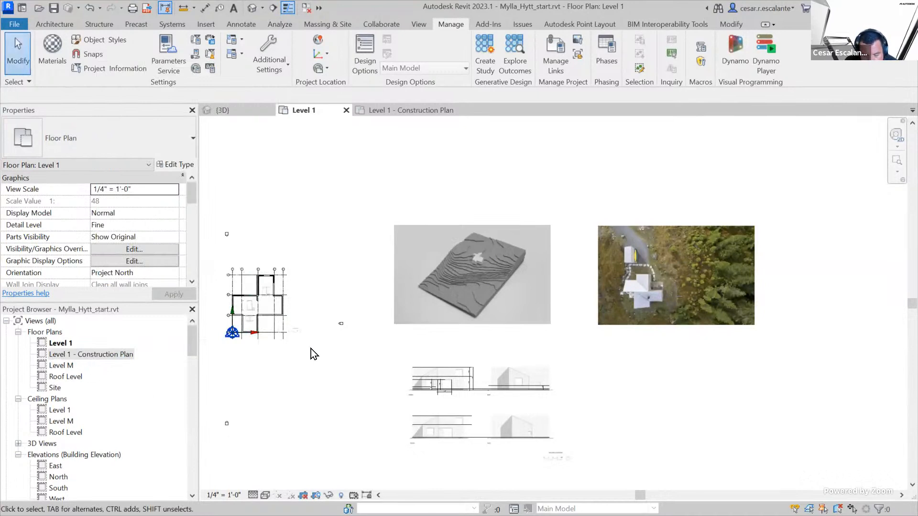
Open the Level 1 - Construction Plan floor plan and bring its walls and grids into close view
double_click(82, 354)
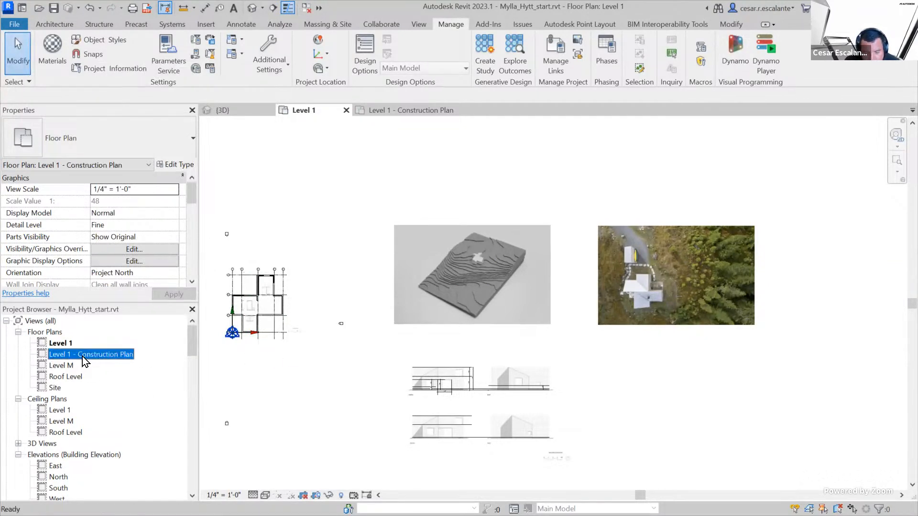
scroll(560, 231, up, 3)
scroll(573, 256, down, 3)
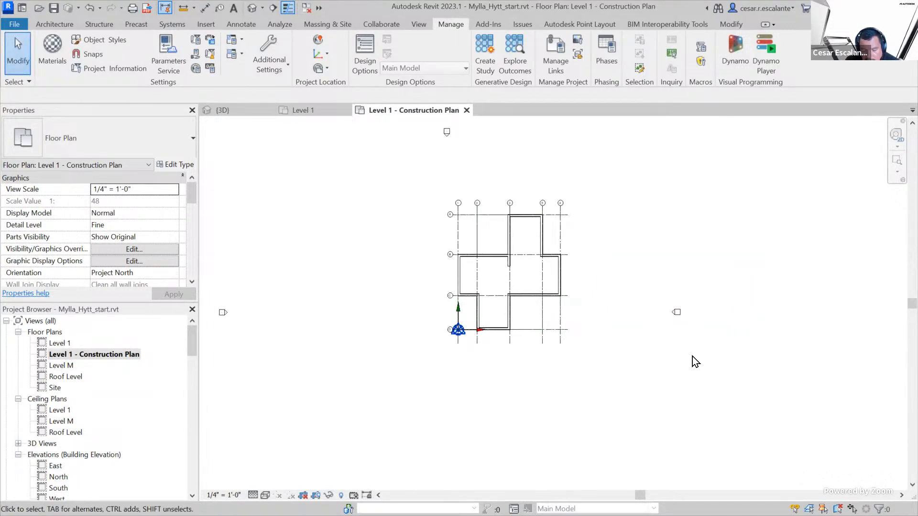
middle_drag(717, 253, 687, 299)
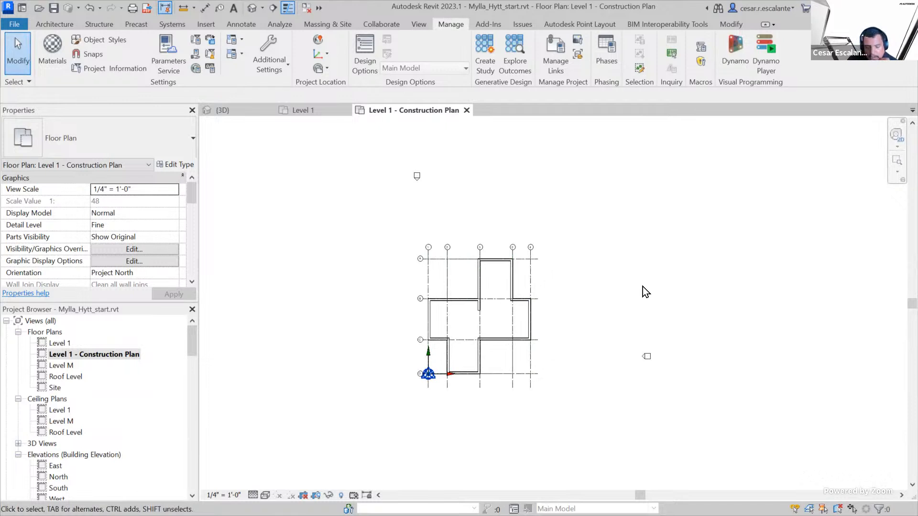
scroll(512, 293, up, 4)
scroll(547, 234, up, 4)
middle_drag(547, 234, 682, 347)
scroll(448, 245, up, 5)
scroll(555, 265, up, 1)
scroll(555, 267, down, 6)
middle_drag(703, 300, 706, 200)
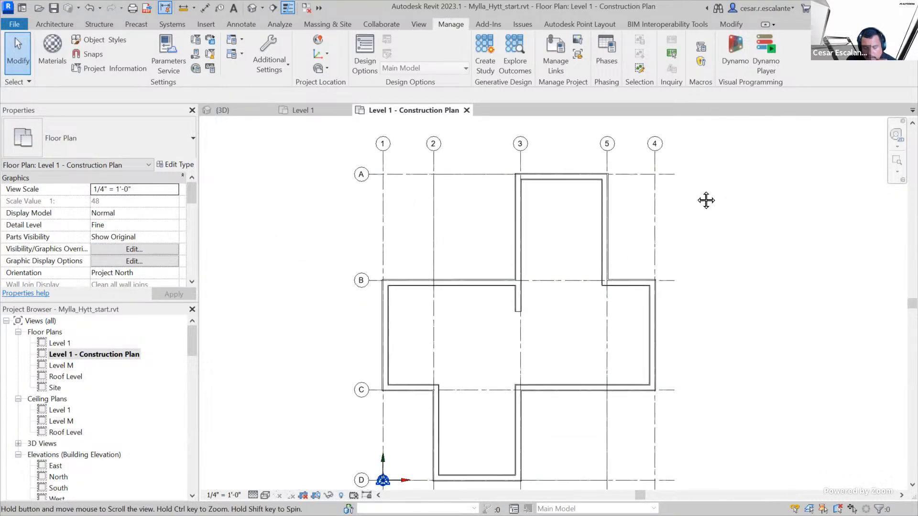
Examine the wall outlines and grid lines around grids A and B in the construction plan
scroll(531, 174, up, 5)
scroll(548, 188, down, 3)
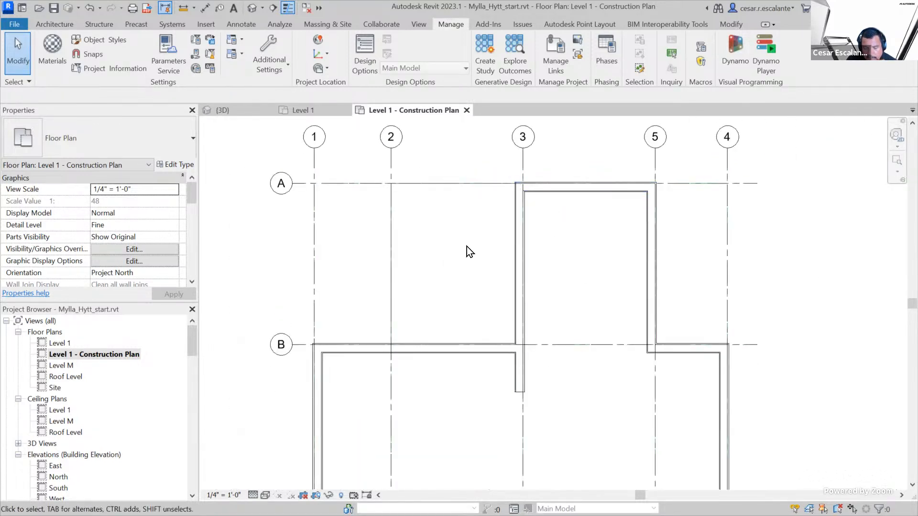
scroll(466, 245, down, 3)
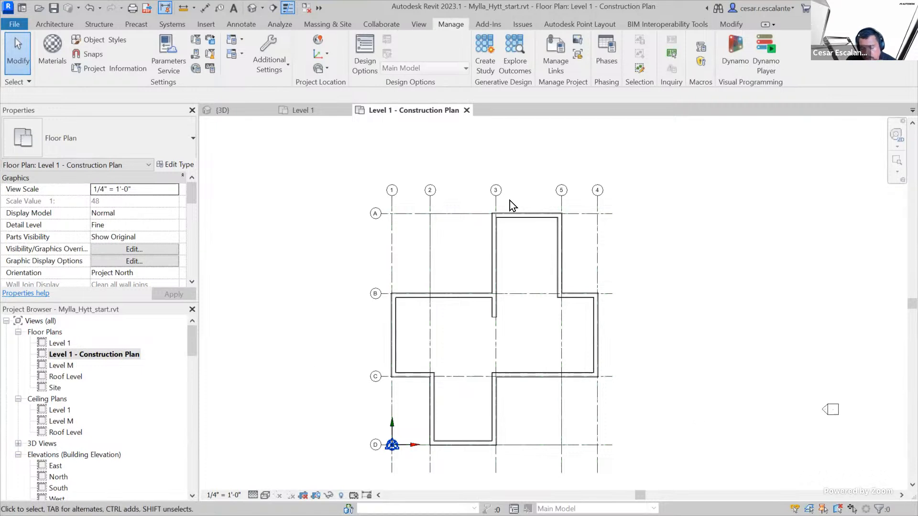
scroll(530, 225, up, 6)
scroll(514, 231, up, 1)
scroll(761, 300, down, 6)
middle_drag(741, 254, 696, 137)
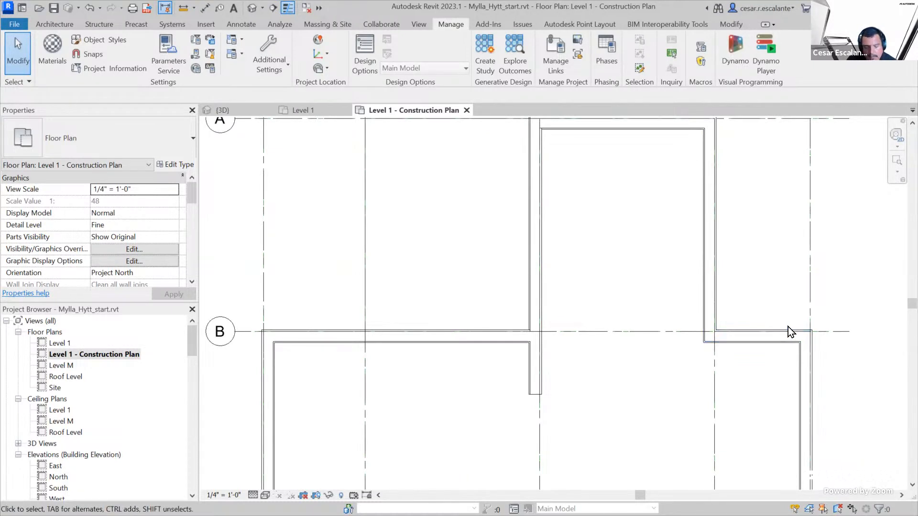
scroll(784, 325, down, 2)
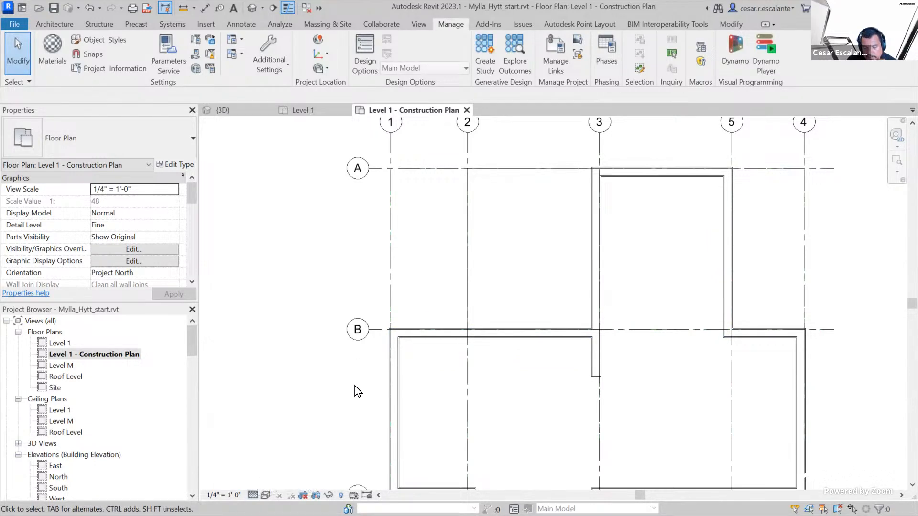
Set the construction plan's detail level to Coarse and check how the walls along grid B are drawn
scroll(287, 478, up, 2)
scroll(485, 286, up, 2)
middle_drag(494, 335, 472, 417)
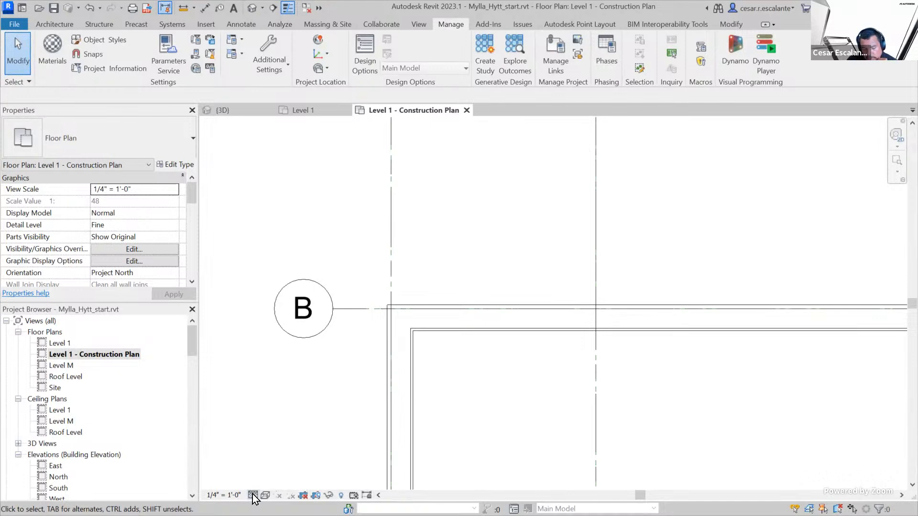
click(252, 495)
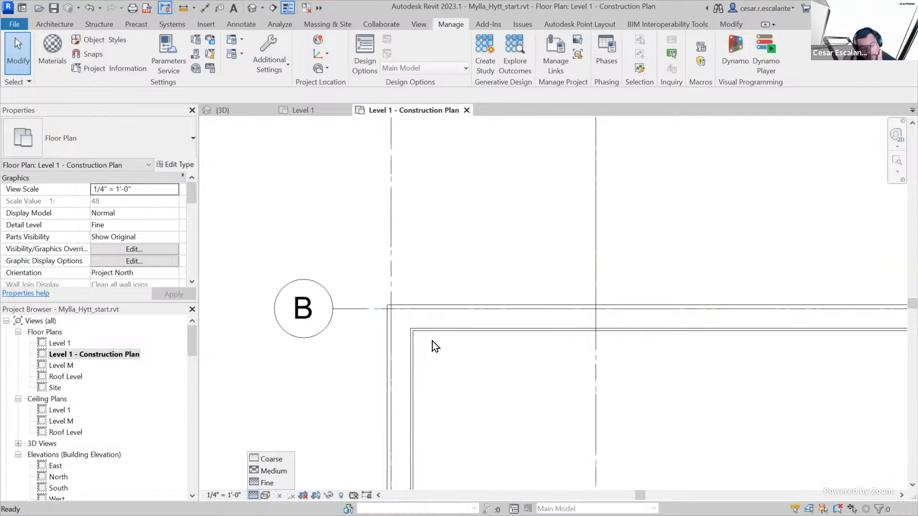
click(272, 460)
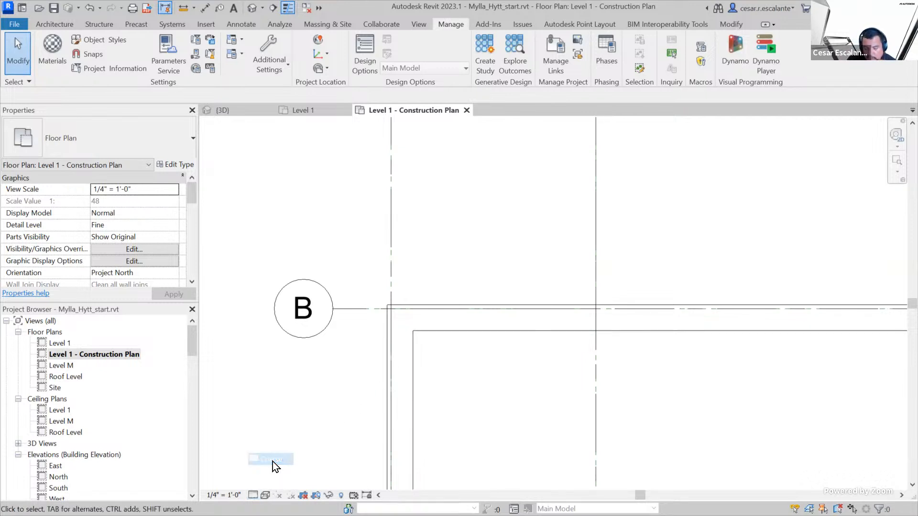
scroll(449, 297, up, 2)
scroll(418, 326, up, 1)
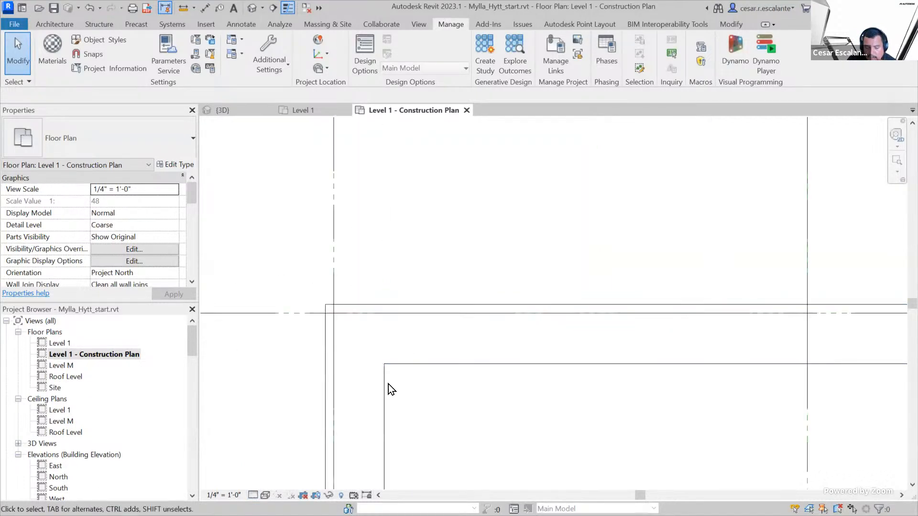
scroll(388, 385, down, 3)
middle_drag(602, 402, 336, 377)
scroll(335, 383, down, 2)
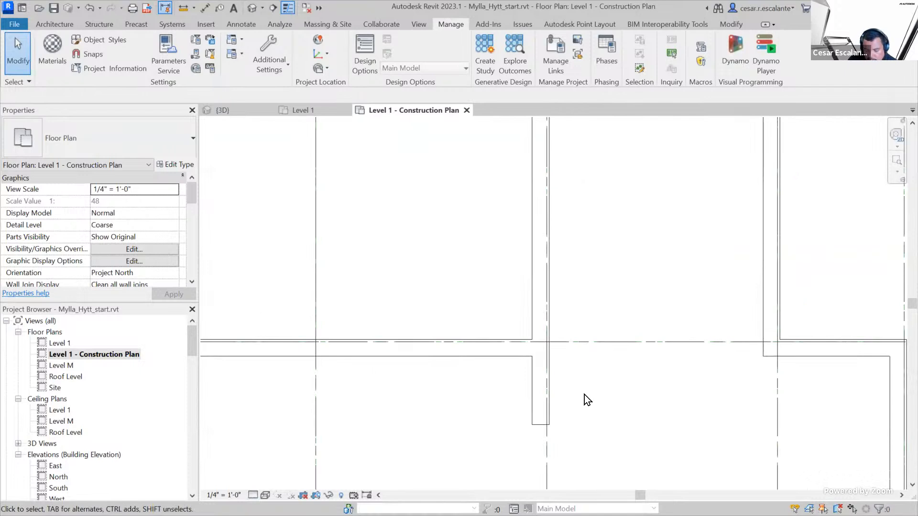
scroll(584, 393, down, 2)
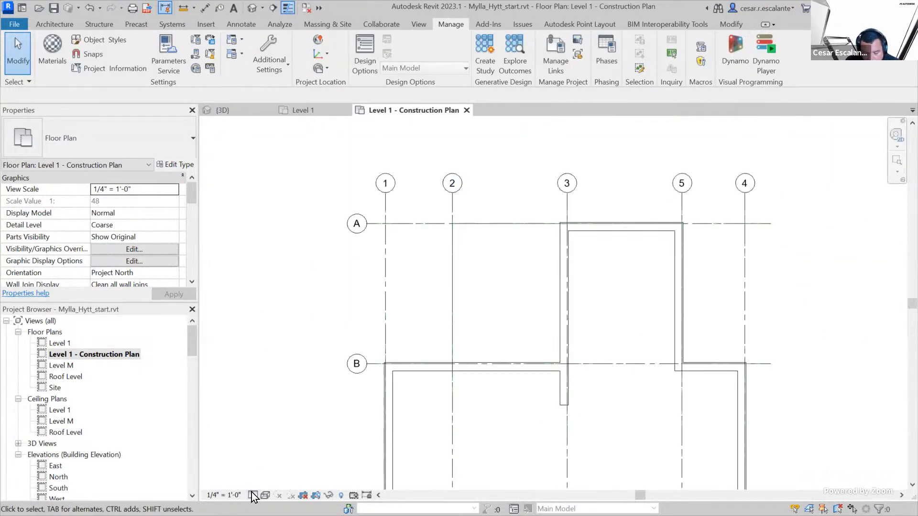
Select the horizontal exterior wall along grid B and open its type properties
scroll(441, 377, up, 4)
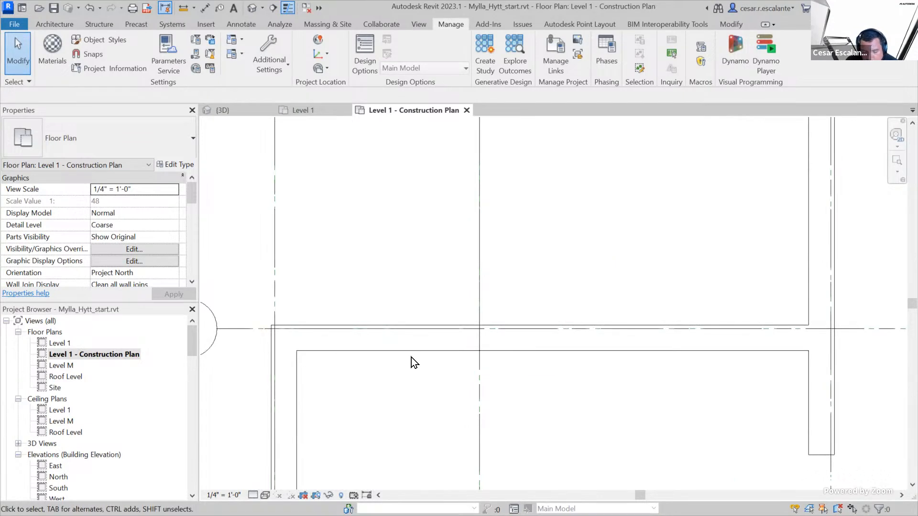
click(443, 349)
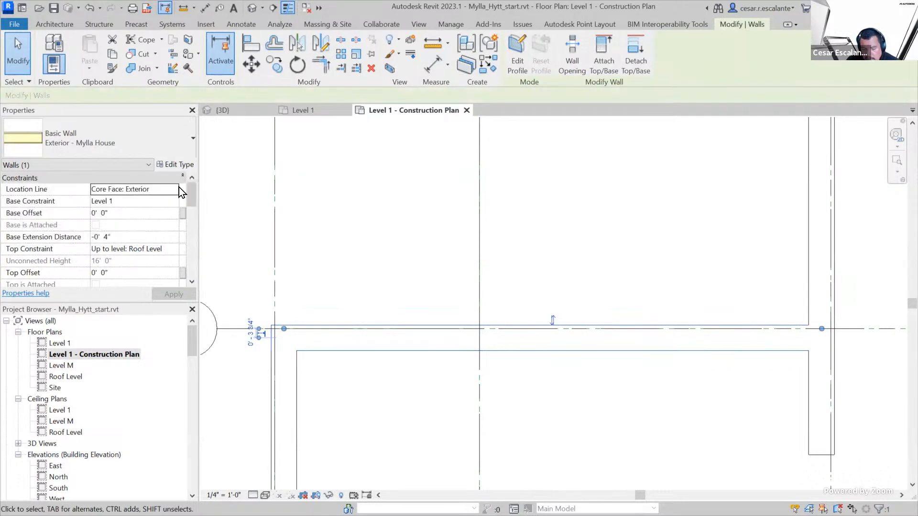
click(458, 369)
click(455, 350)
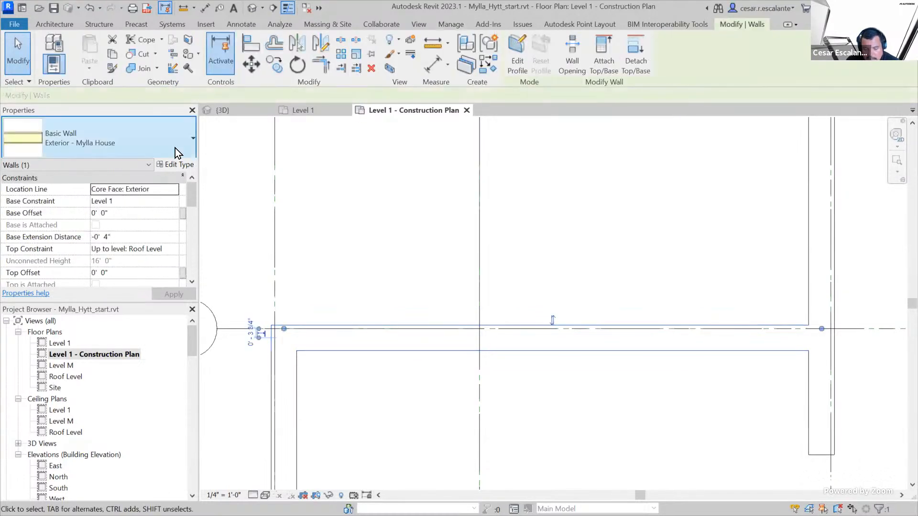
click(177, 165)
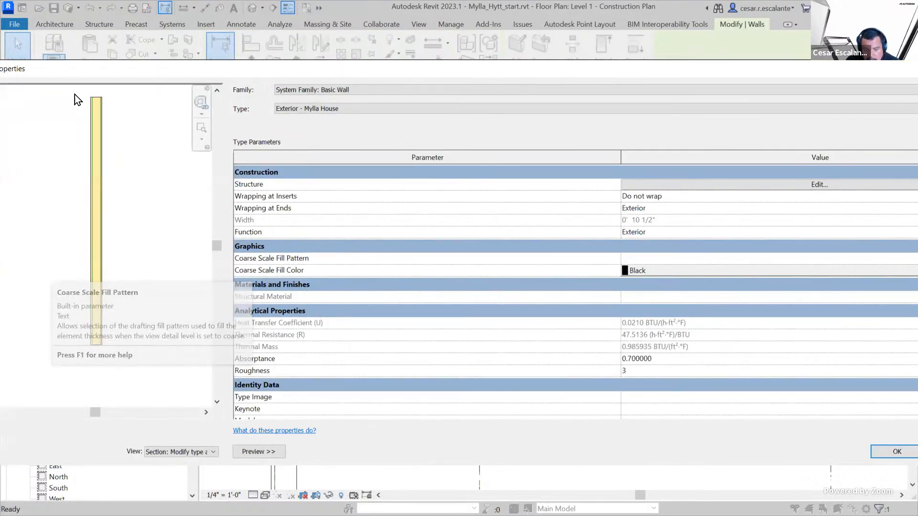
Set the coarse scale fill pattern of the Exterior - Mylla House wall type to <Solid fill>, keeping the type change
drag(84, 76, 114, 71)
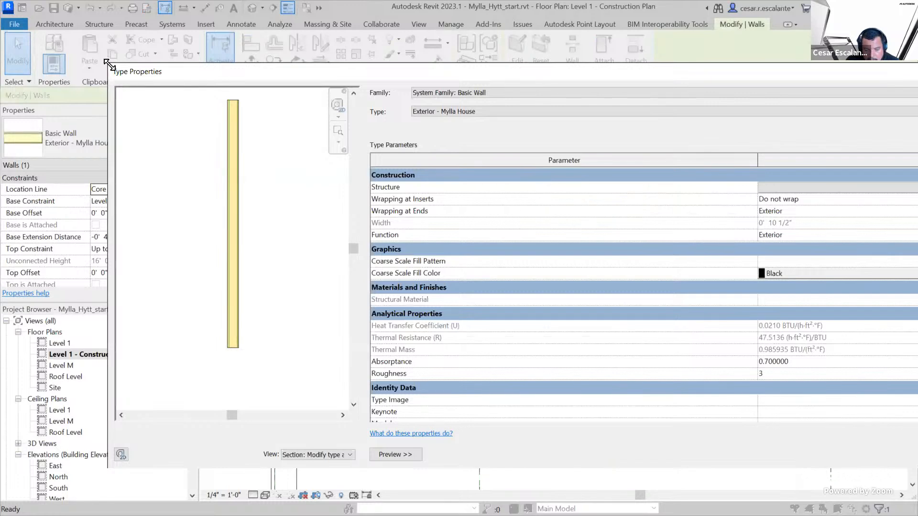
drag(351, 75, 233, 76)
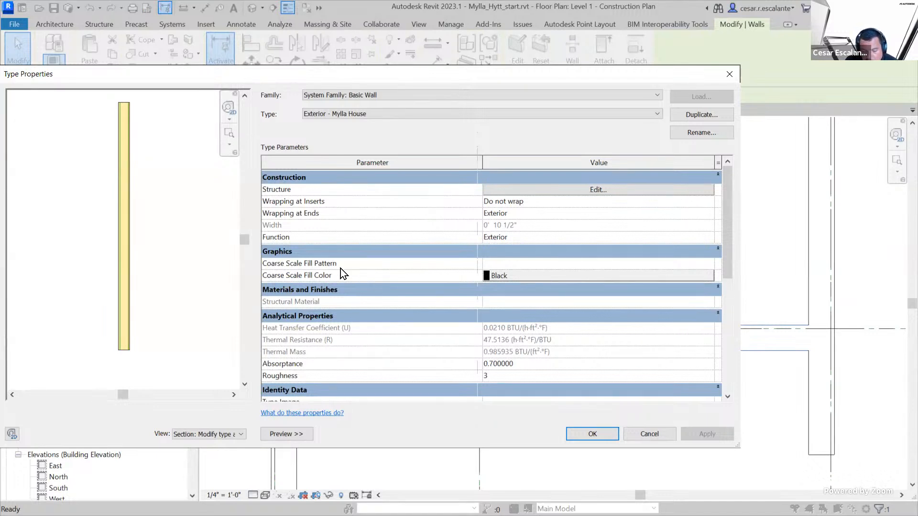
click(515, 265)
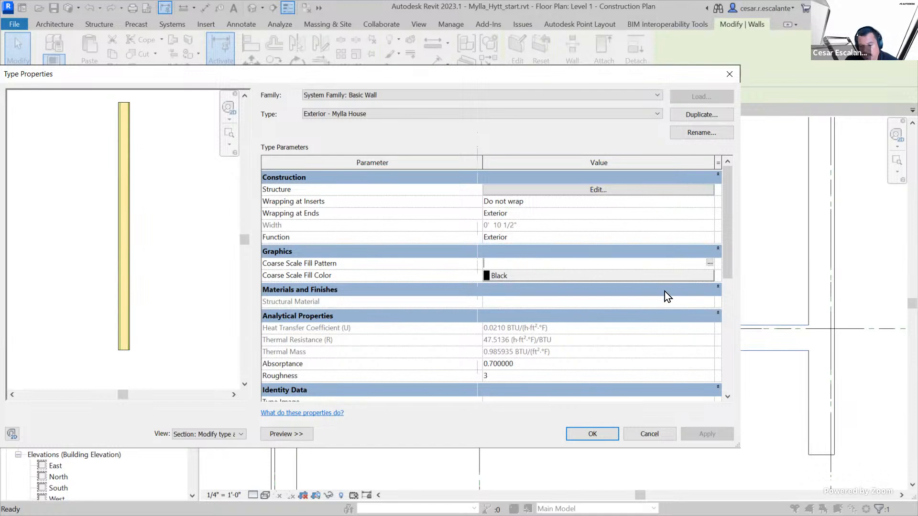
click(710, 264)
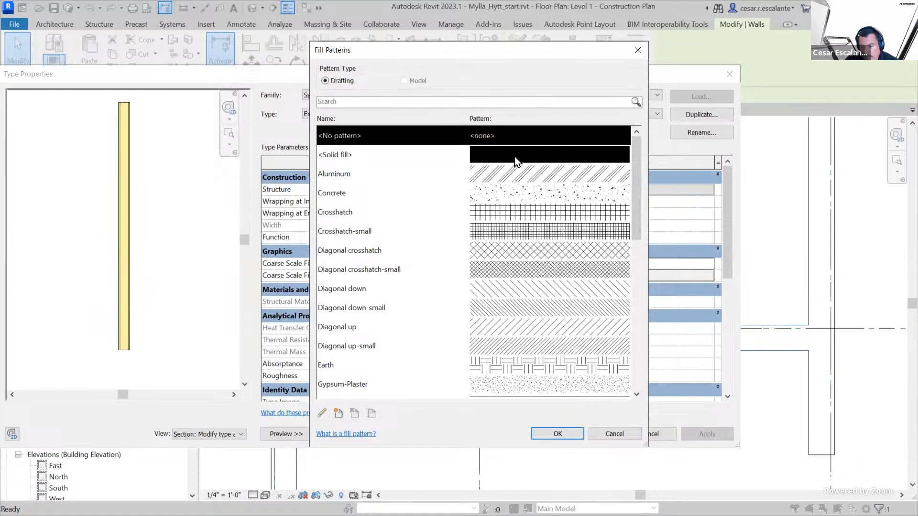
click(517, 156)
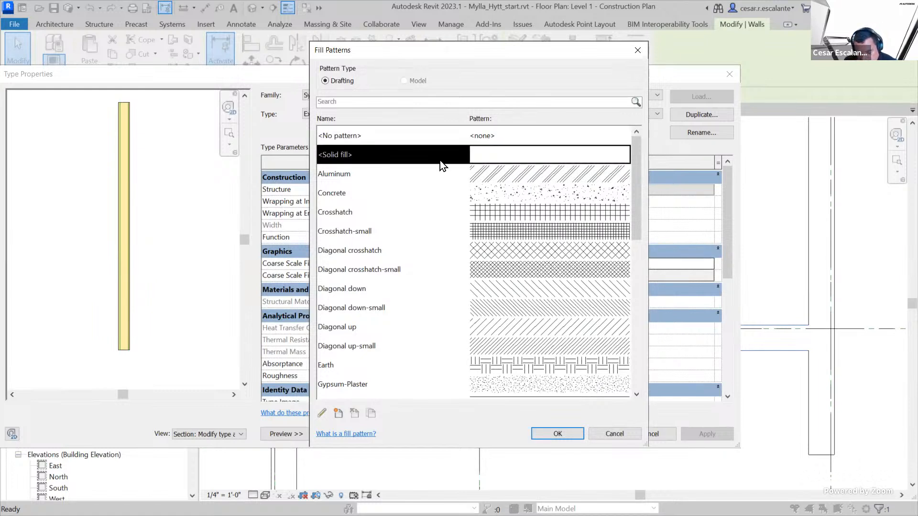
click(553, 430)
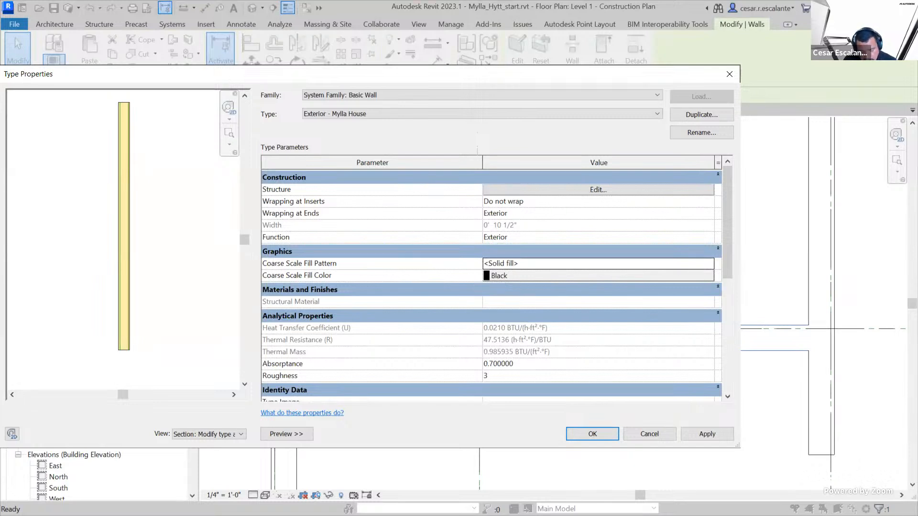
drag(247, 254, 297, 290)
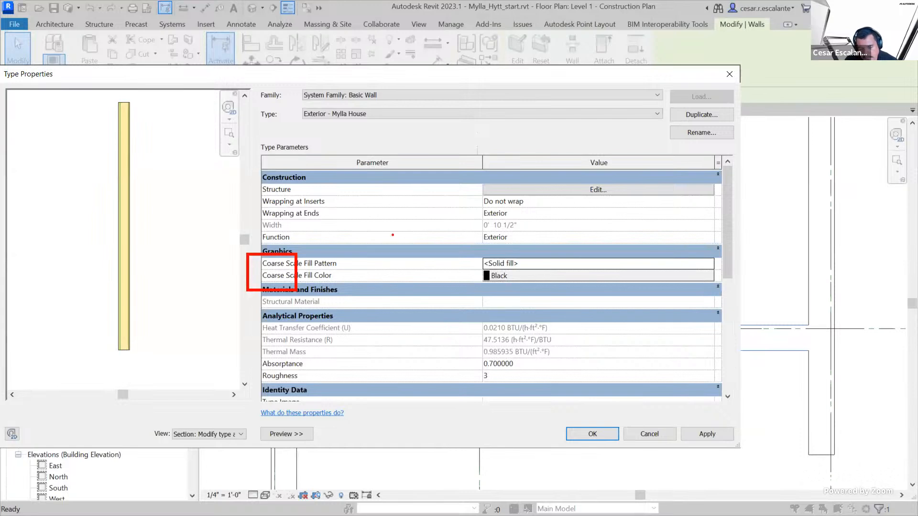
key(Escape)
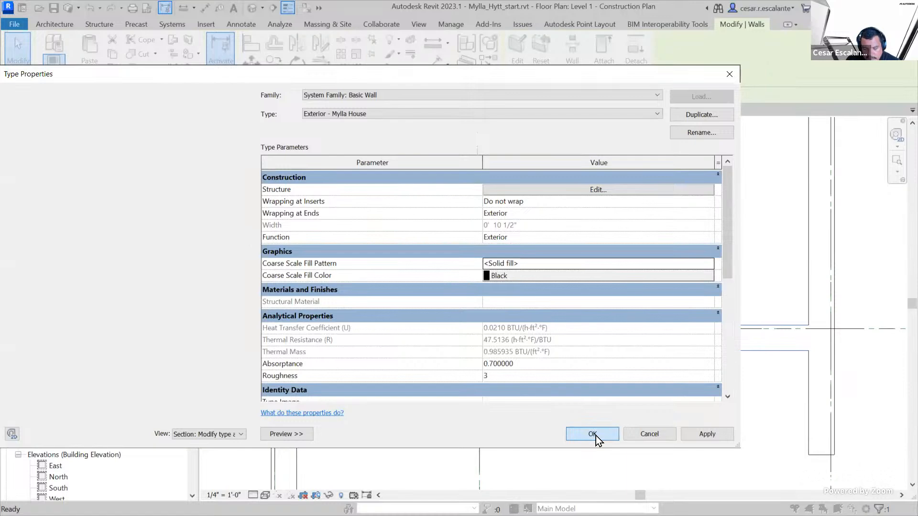
click(592, 434)
click(435, 423)
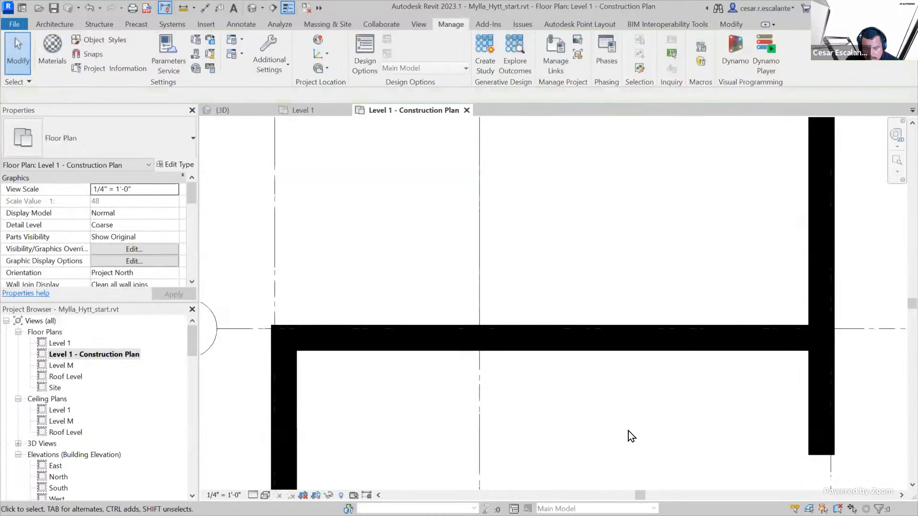
Examine how the exterior walls are drawn across the construction plan, from grid A to below grid C
scroll(653, 428, down, 2)
scroll(430, 420, down, 3)
scroll(430, 420, down, 1)
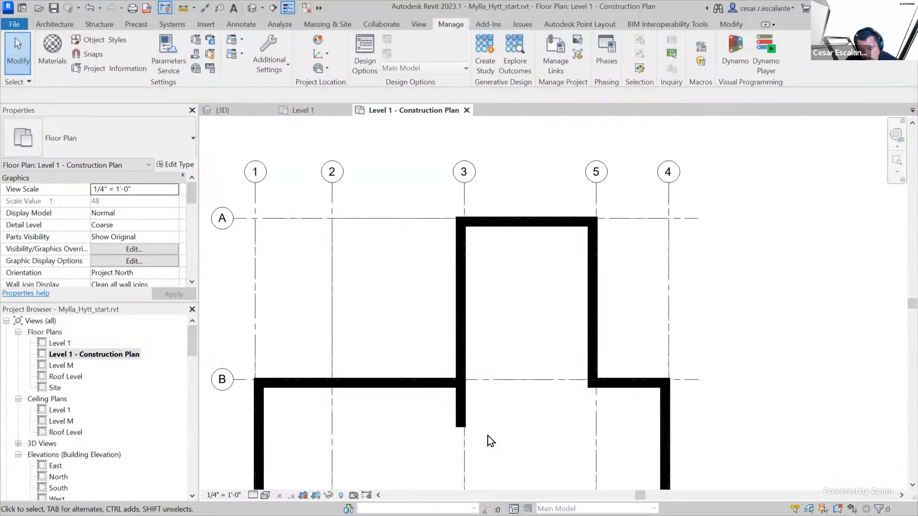
middle_drag(503, 432, 539, 318)
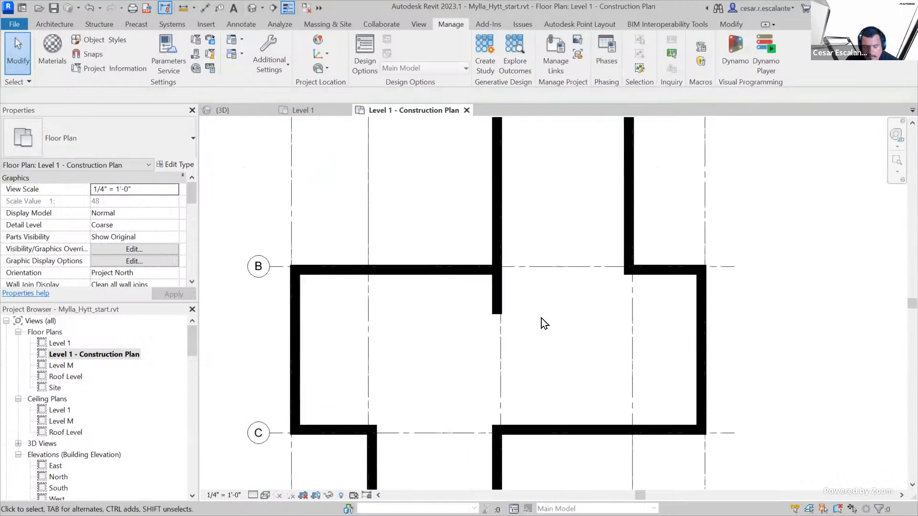
scroll(545, 322, down, 1)
scroll(525, 333, up, 1)
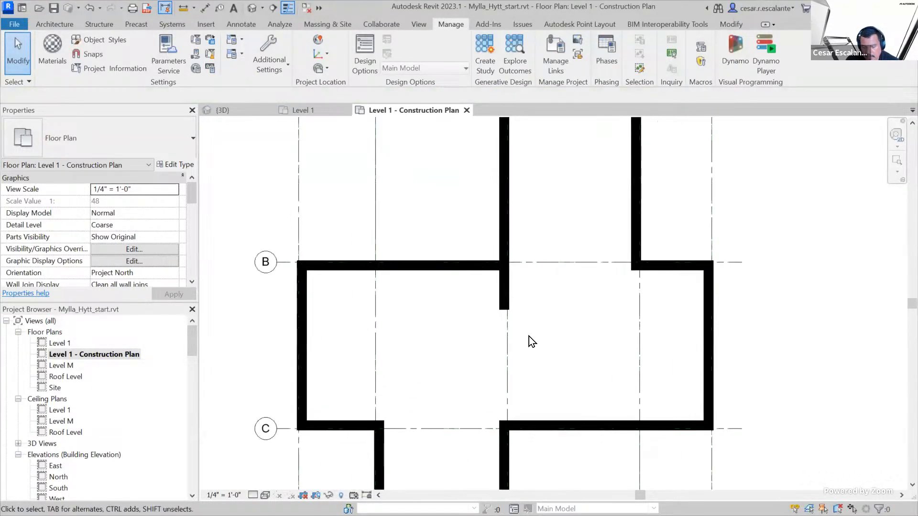
scroll(534, 341, down, 1)
scroll(534, 340, up, 1)
middle_drag(549, 318, 604, 263)
scroll(603, 262, down, 2)
middle_drag(607, 304, 556, 390)
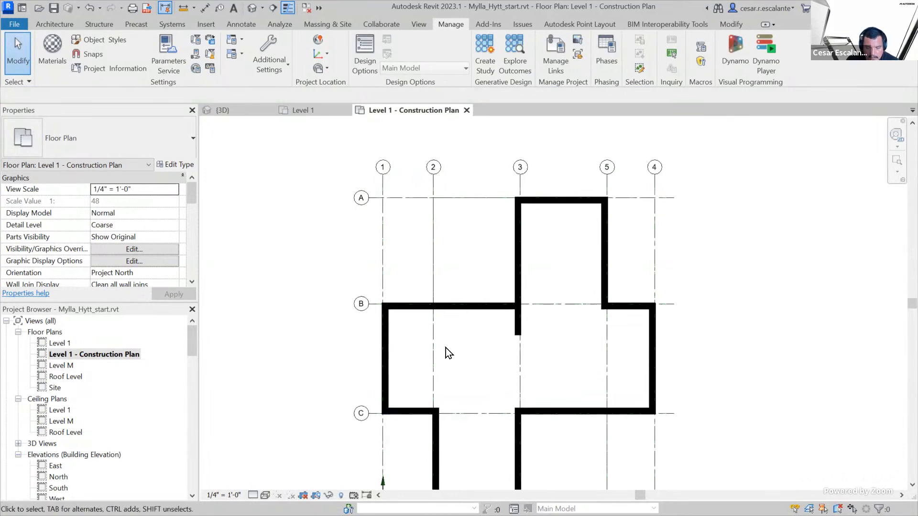
Review the coarse scale fill settings in the type properties of the wall along grid B and check the whole plan
click(479, 306)
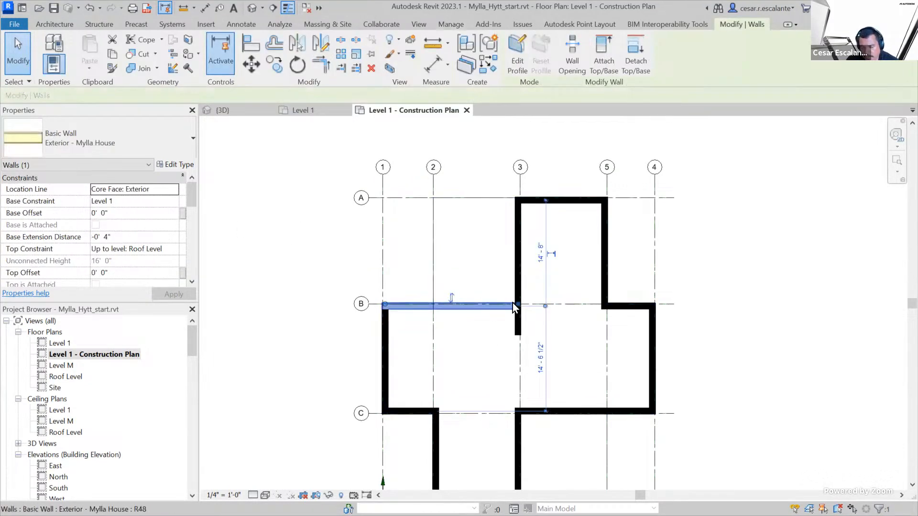
click(182, 166)
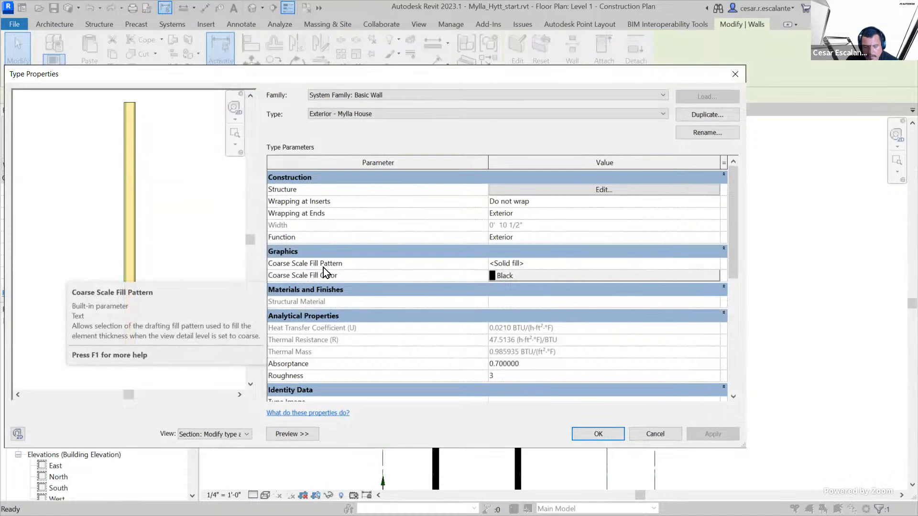
click(536, 263)
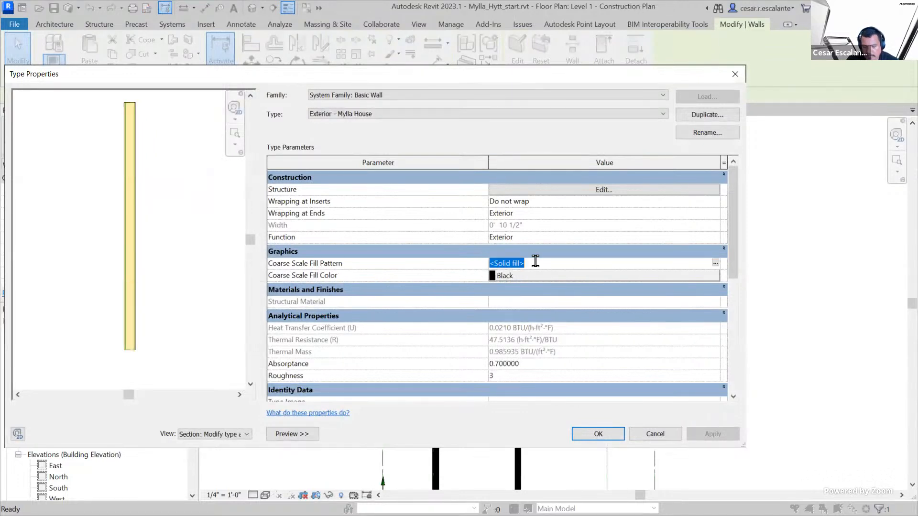
click(603, 435)
click(719, 355)
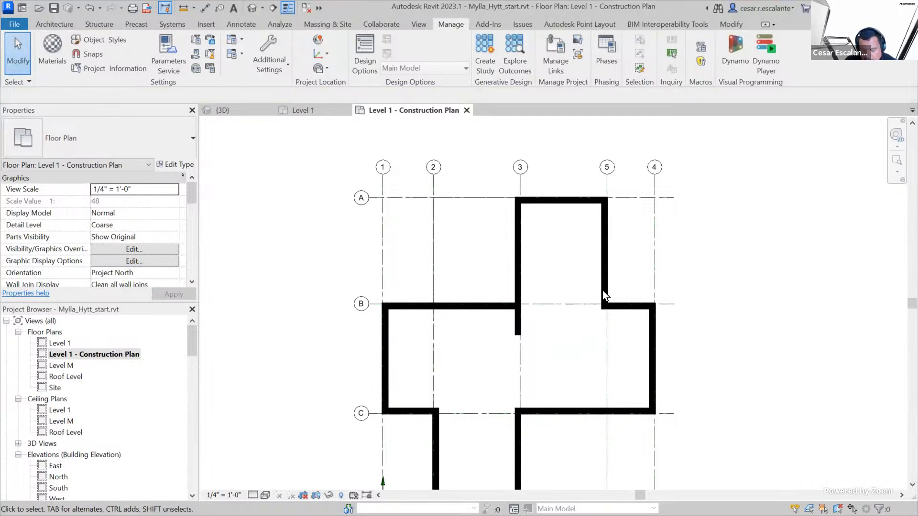
scroll(543, 291, up, 3)
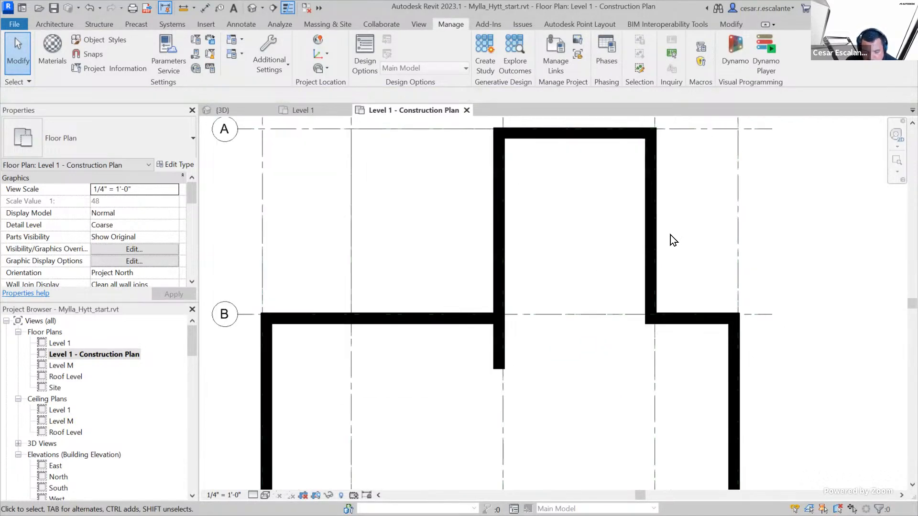
scroll(672, 231, down, 4)
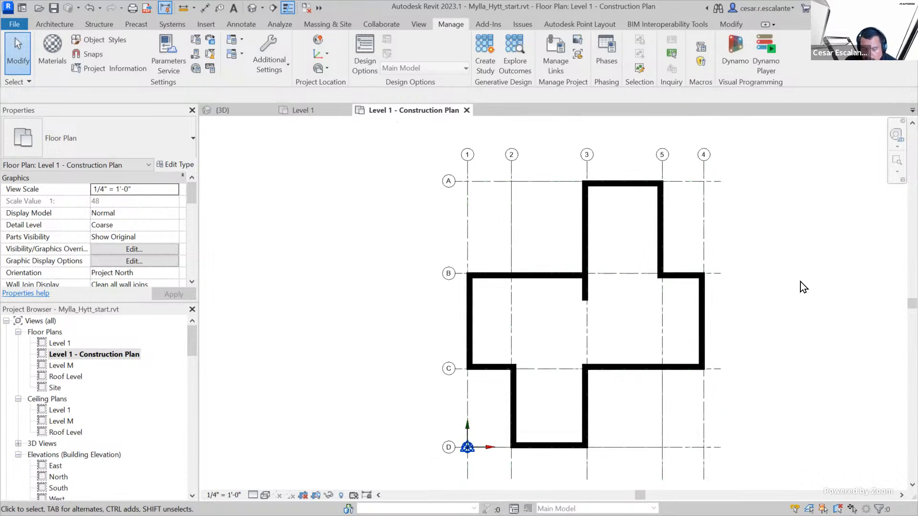
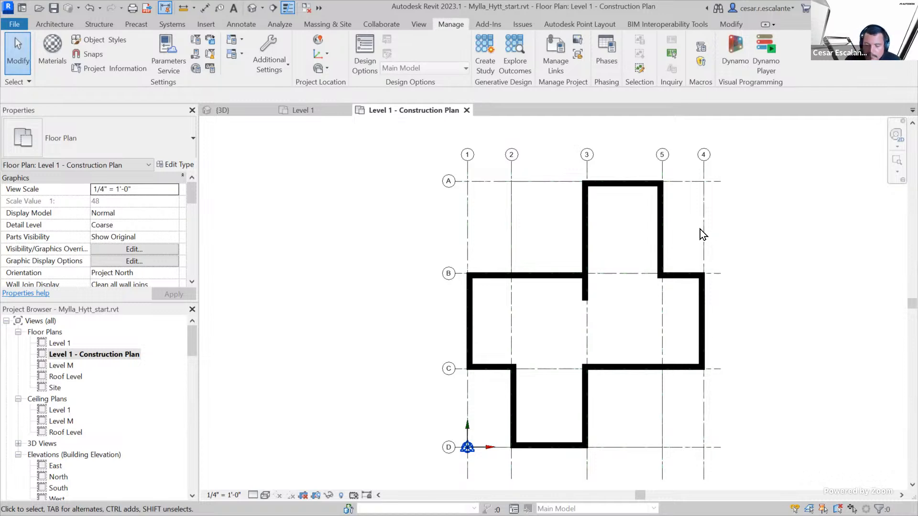
Review the layer assembly of the Generic - 12" floor type in its type properties, and close the dialogs
click(512, 228)
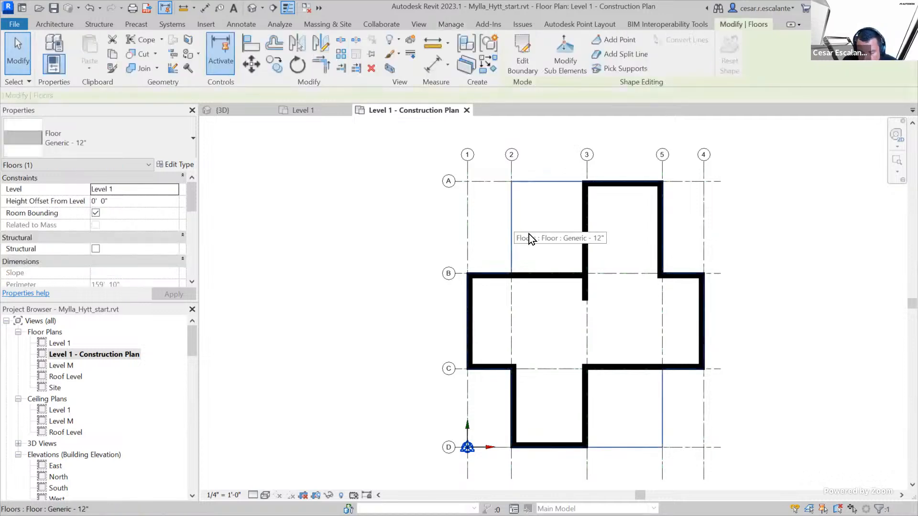
click(490, 231)
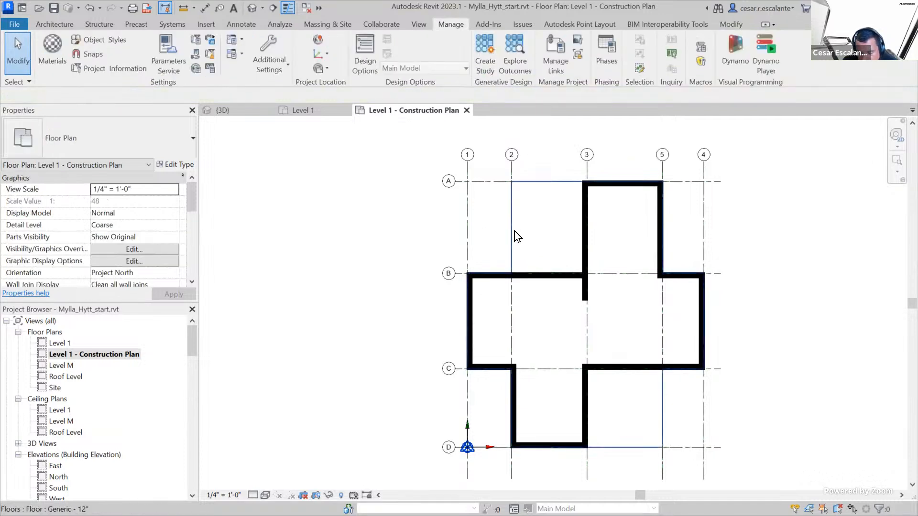
click(513, 231)
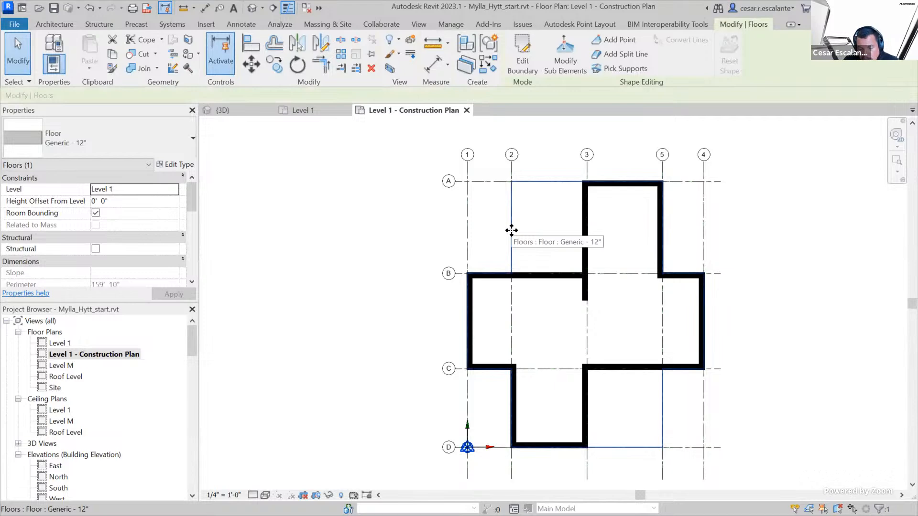
click(176, 165)
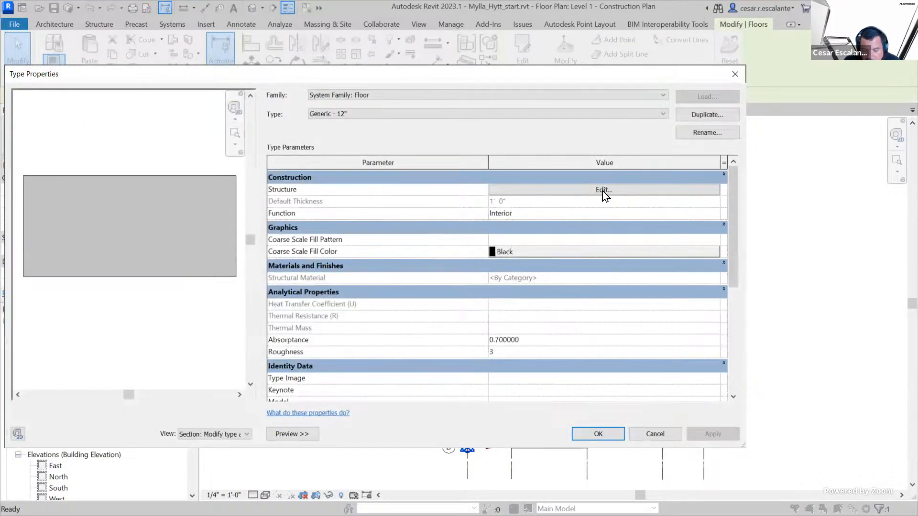
click(602, 190)
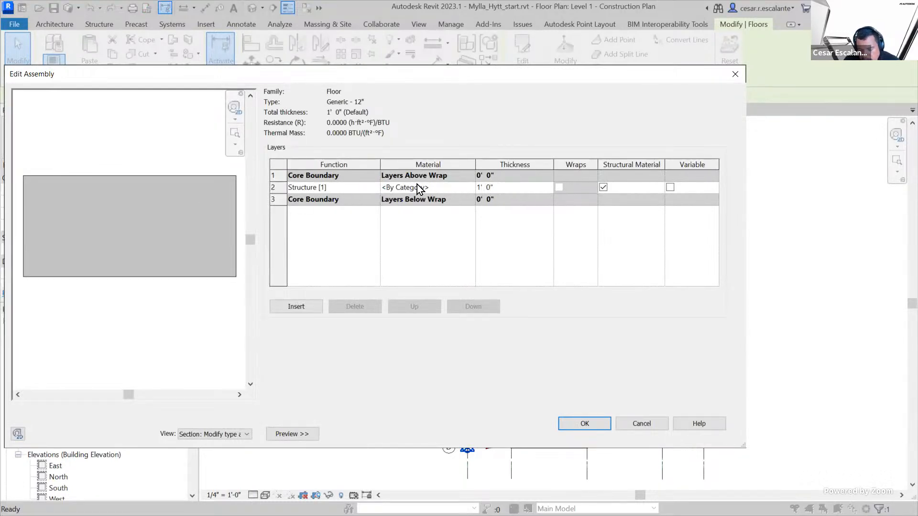
click(596, 426)
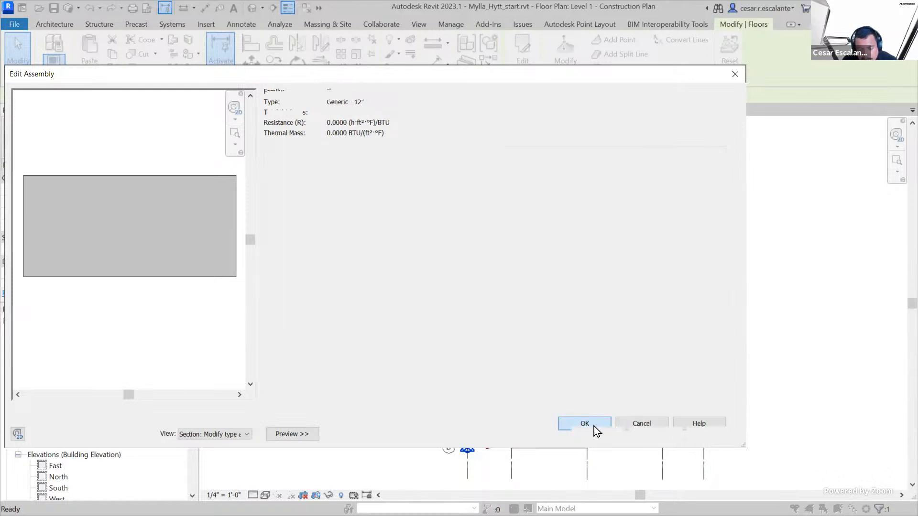
click(596, 432)
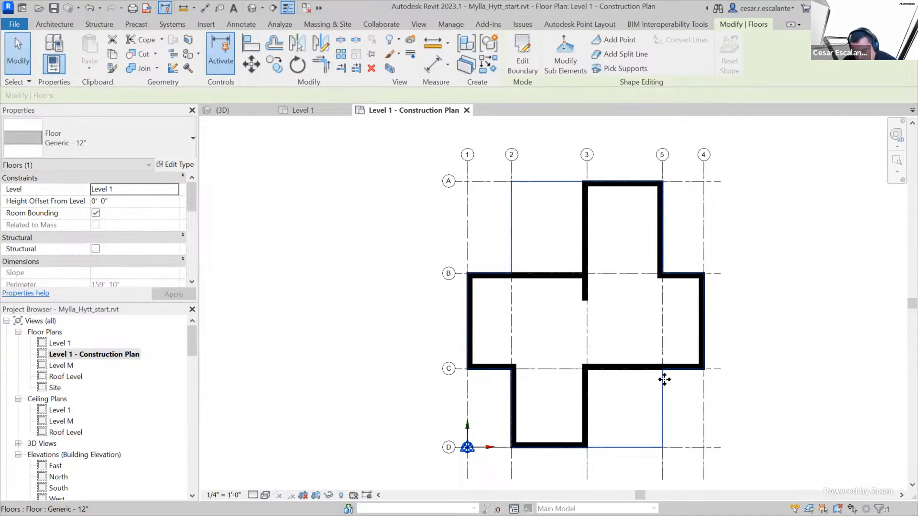
key(Escape)
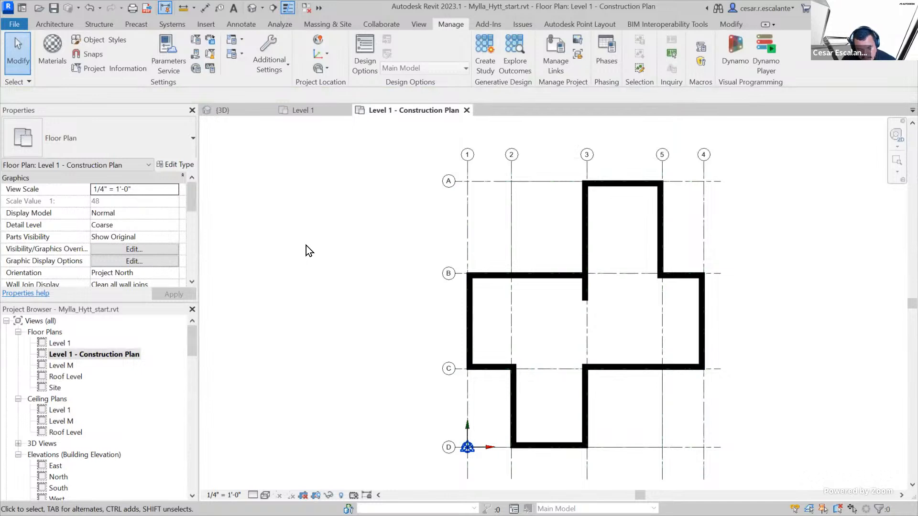
text(tVG)
text(: Visi)
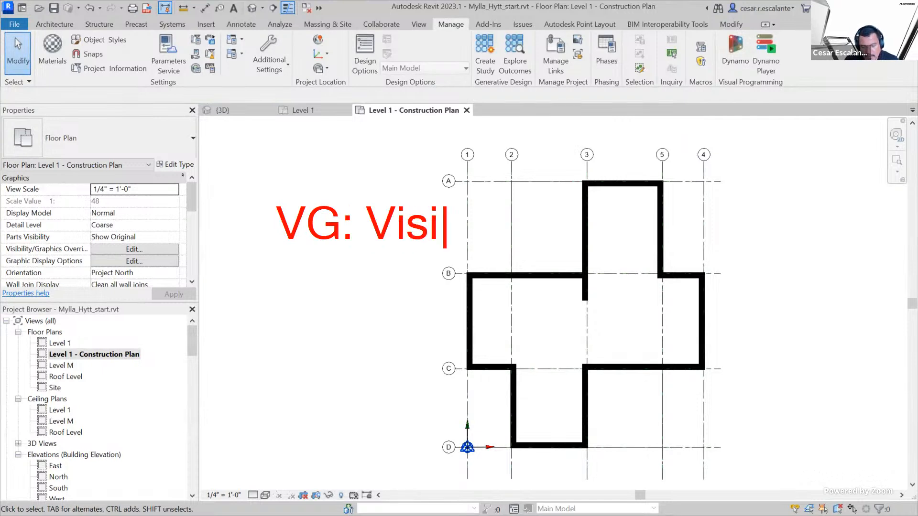
text(bility Graphis)
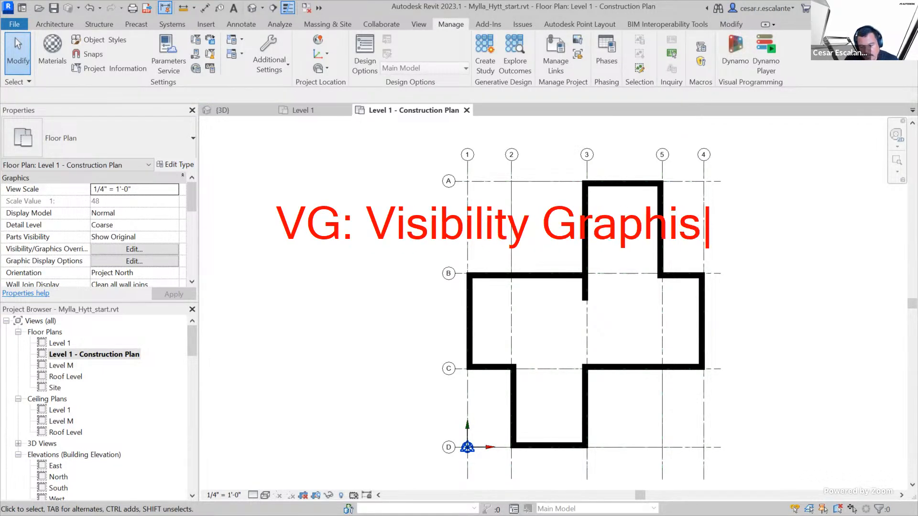
key(BackSpace)
text(cs Override)
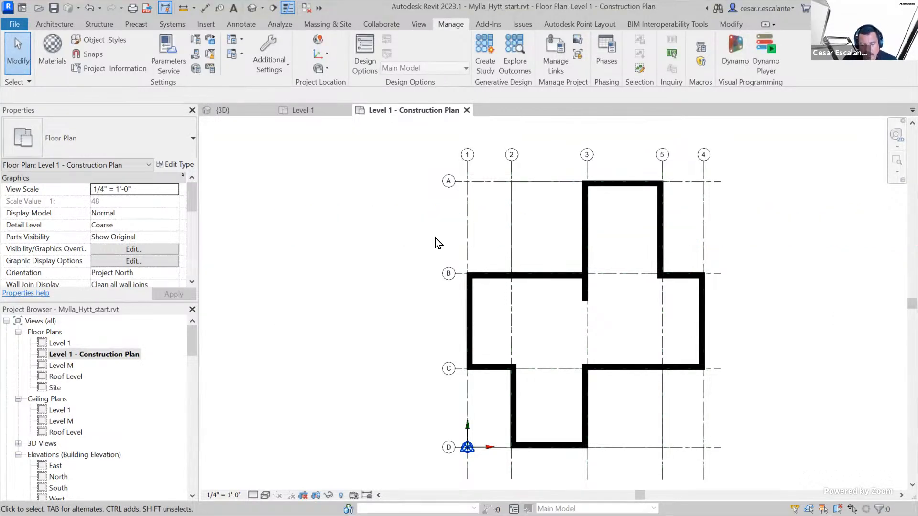
click(515, 254)
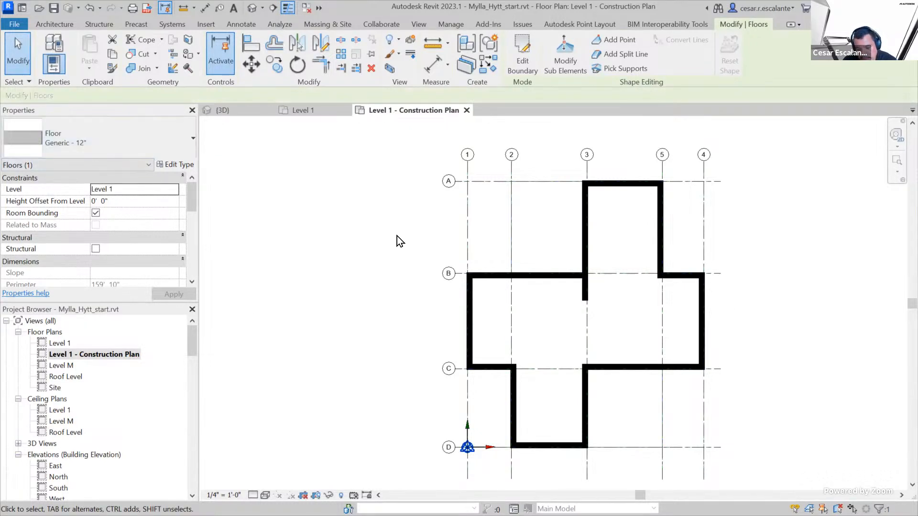
key(Escape)
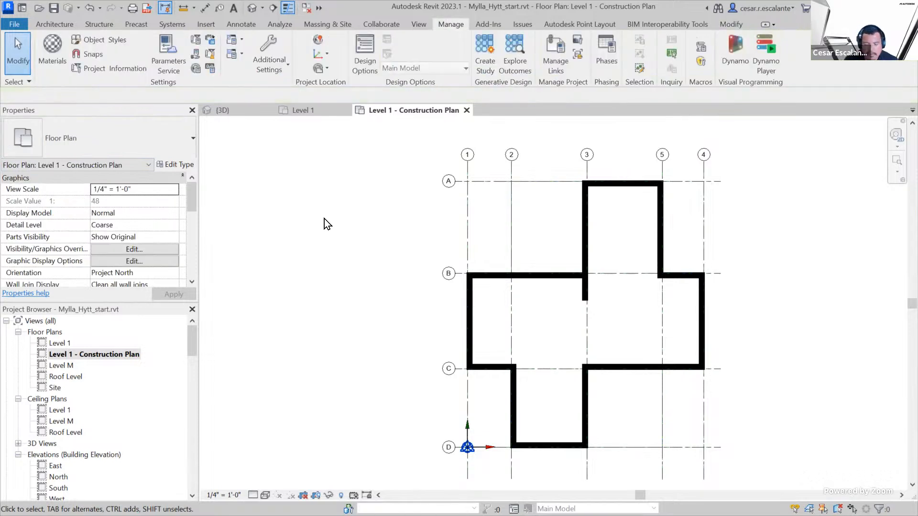
Open the visibility/graphic overrides of the construction plan in an enlarged dialog and select the Floors model category
key(v)
key(v)
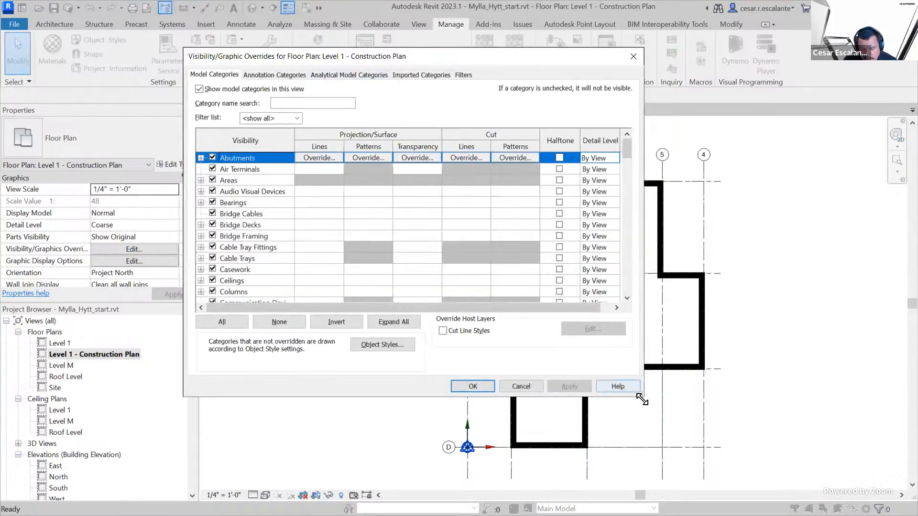
drag(642, 400, 796, 510)
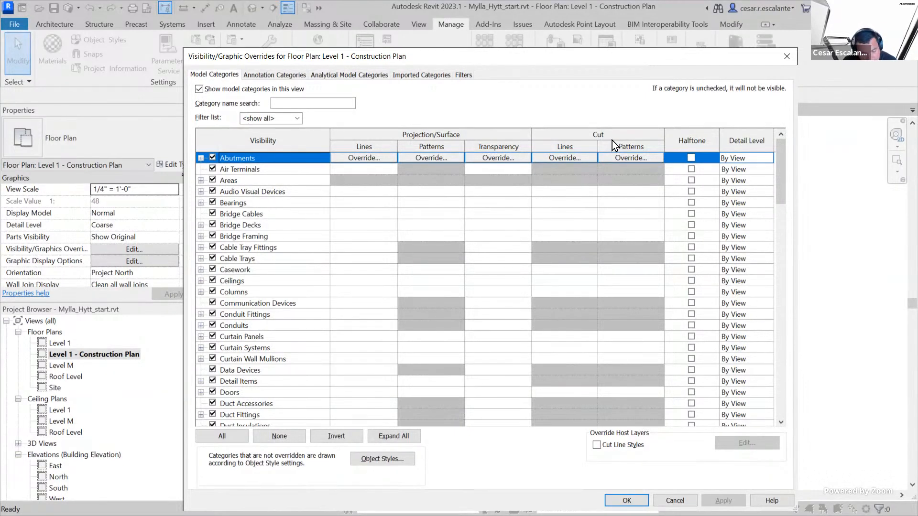
scroll(611, 154, down, 4)
scroll(616, 213, down, 4)
scroll(623, 210, down, 3)
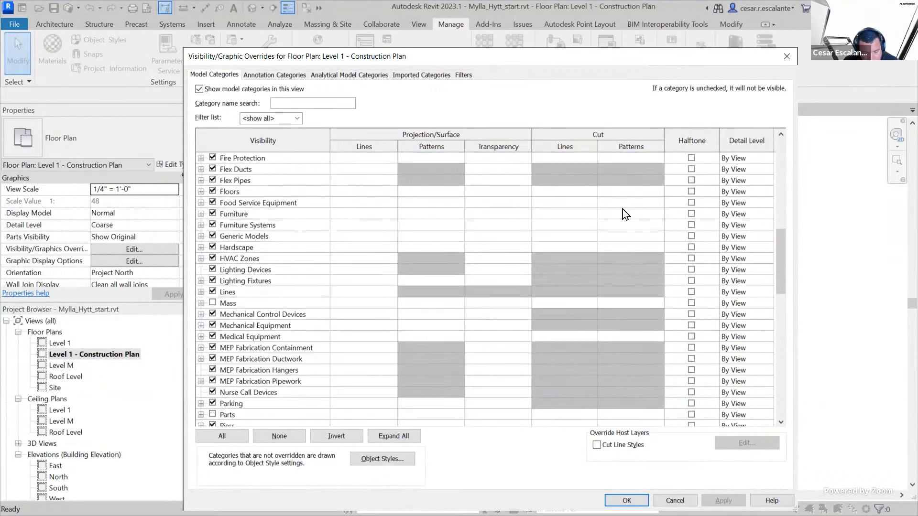
drag(780, 288, 789, 254)
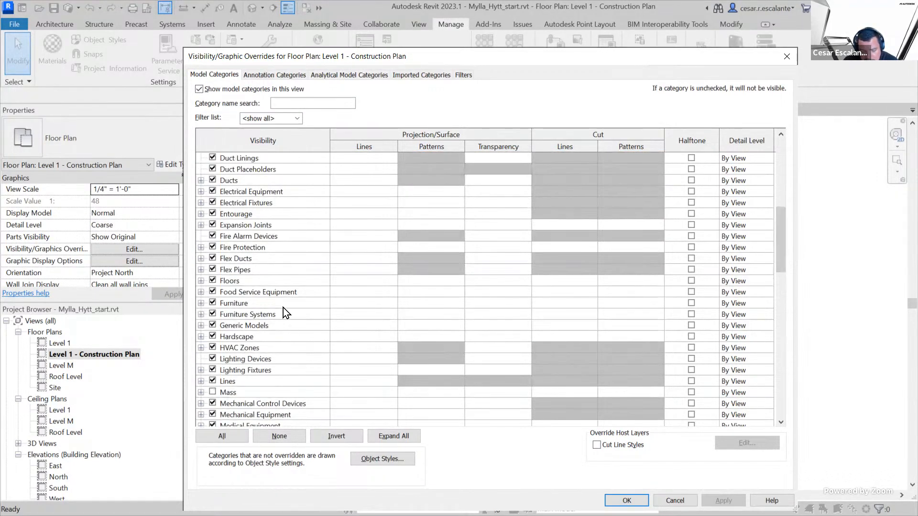
click(278, 282)
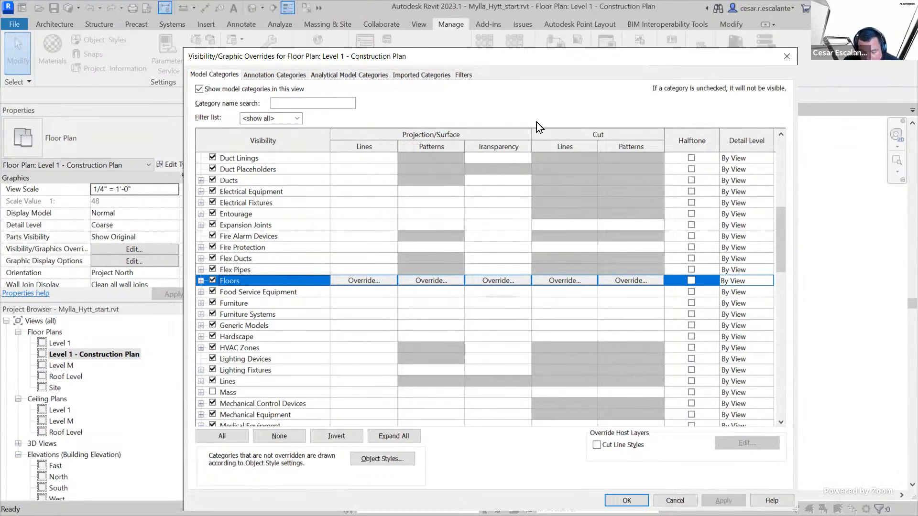
Override the Floors projection/surface pattern with the Sand foreground pattern and apply it to the view
click(443, 282)
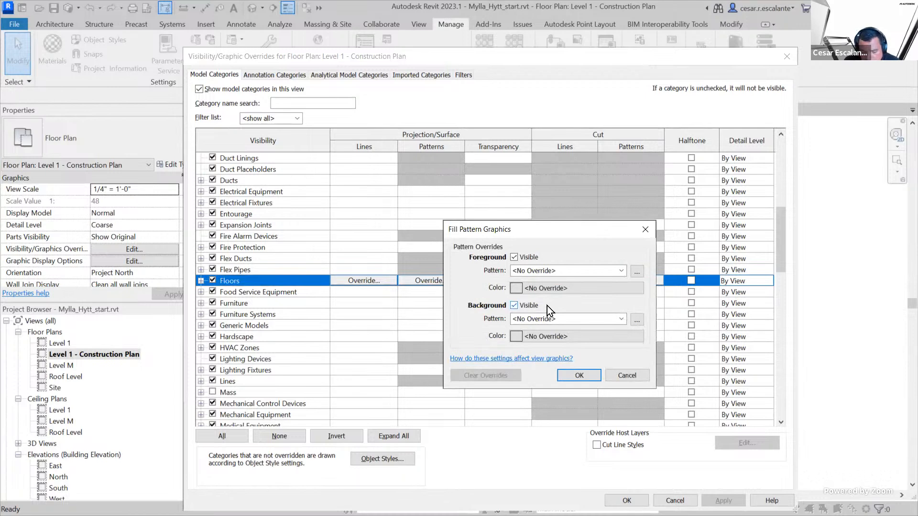
click(621, 273)
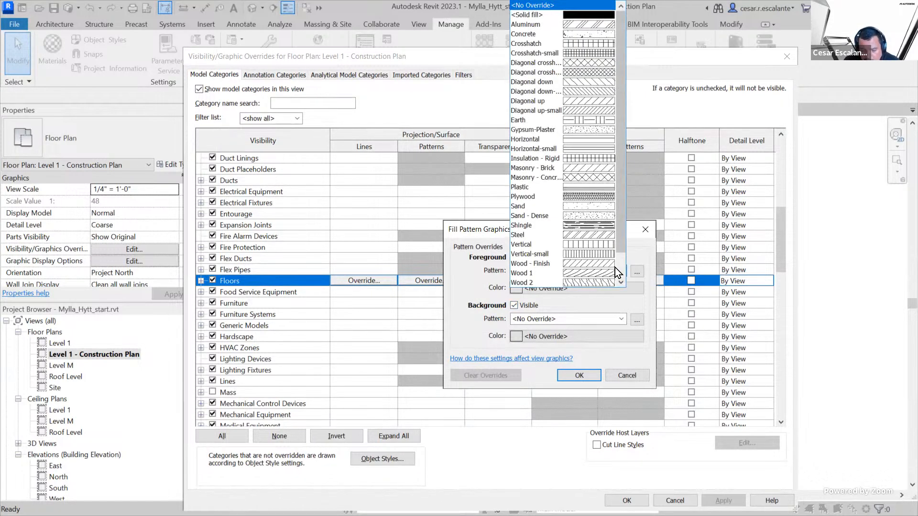
click(582, 208)
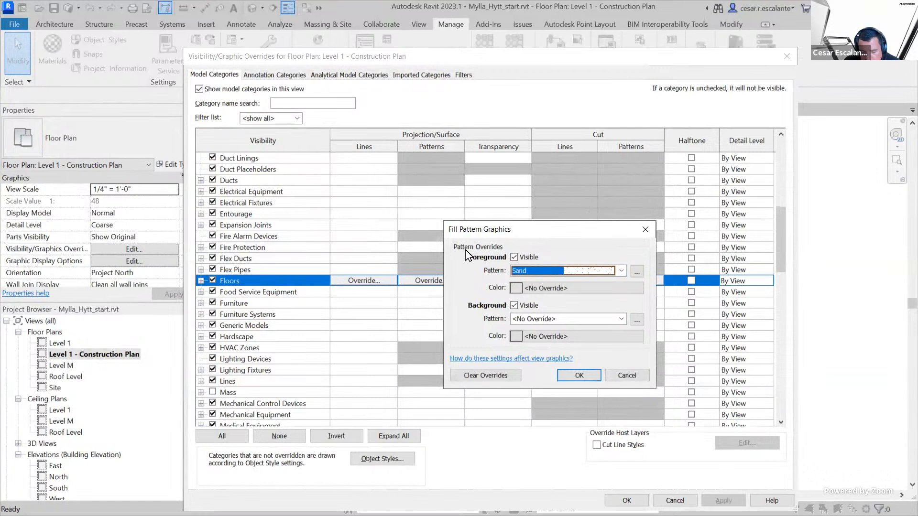
click(577, 375)
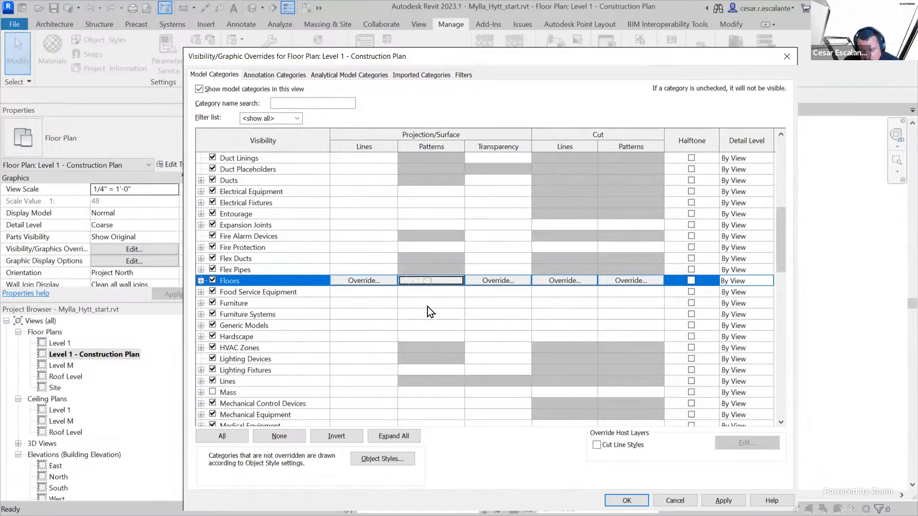
click(723, 501)
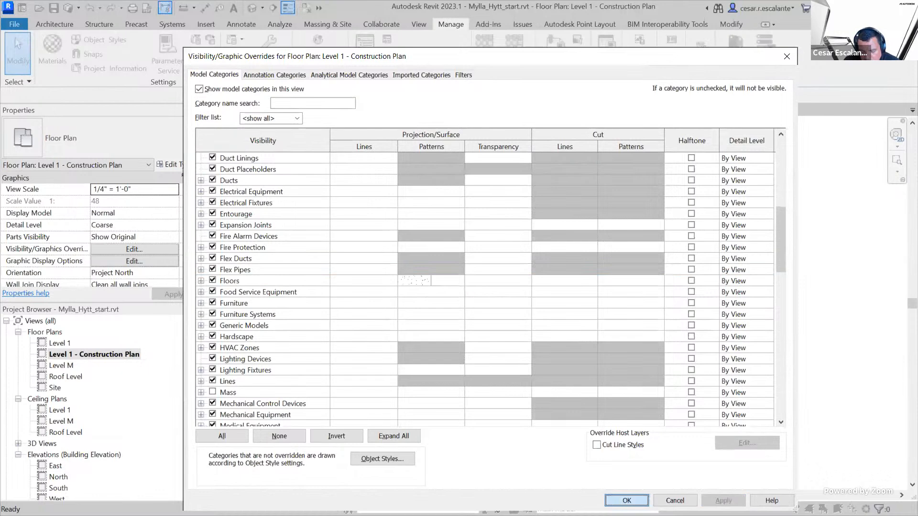
click(627, 500)
Examine how the floor's surface pattern is drawn across the construction plan, from grid A to grid D
scroll(643, 254, up, 5)
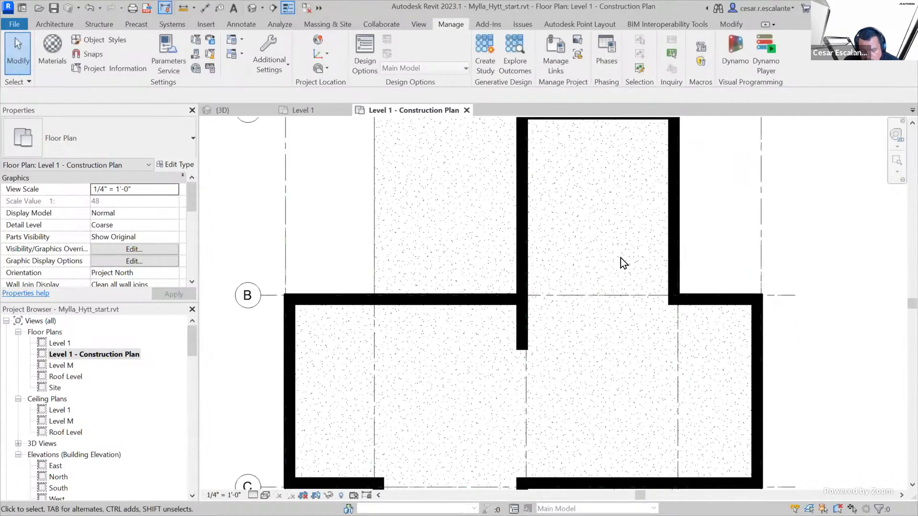
scroll(587, 287, down, 3)
scroll(459, 302, up, 5)
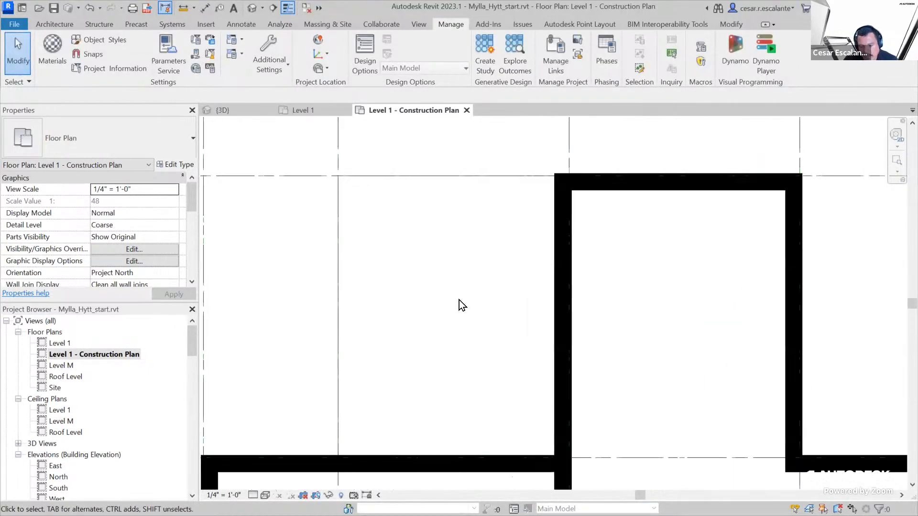
scroll(541, 224, down, 1)
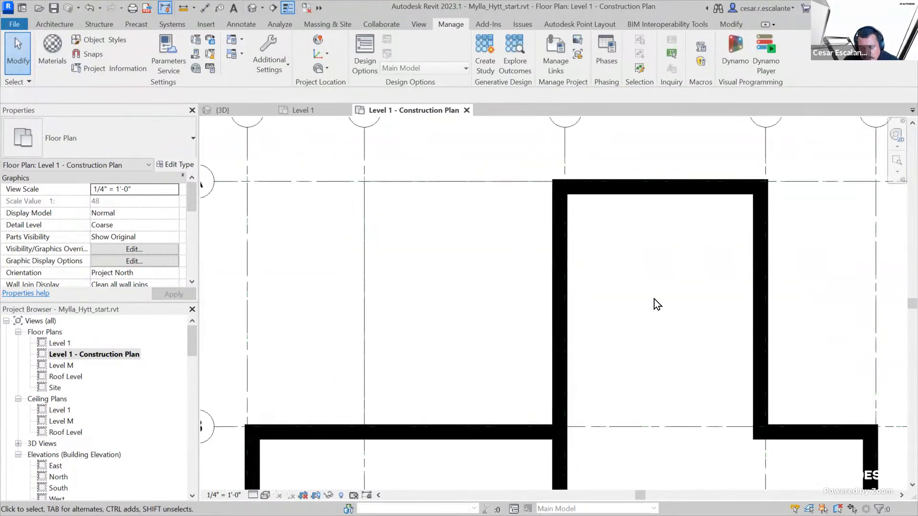
middle_drag(713, 329, 706, 234)
scroll(691, 239, down, 1)
middle_drag(629, 357, 624, 308)
scroll(624, 309, down, 2)
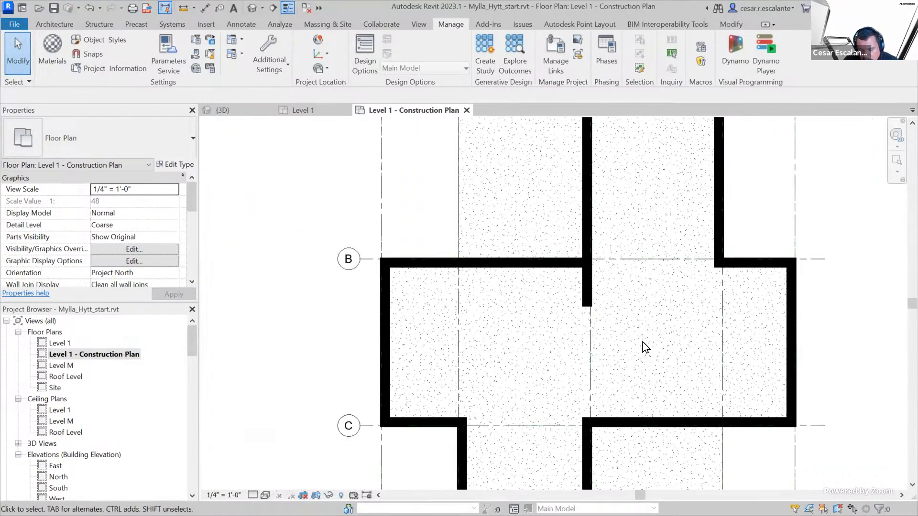
middle_drag(641, 343, 644, 269)
scroll(646, 284, down, 1)
middle_drag(672, 306, 637, 368)
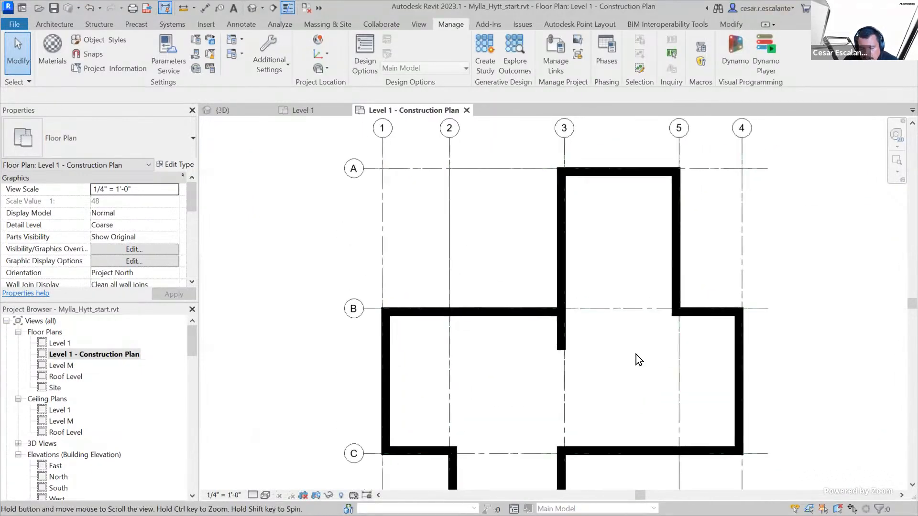
scroll(667, 394, down, 2)
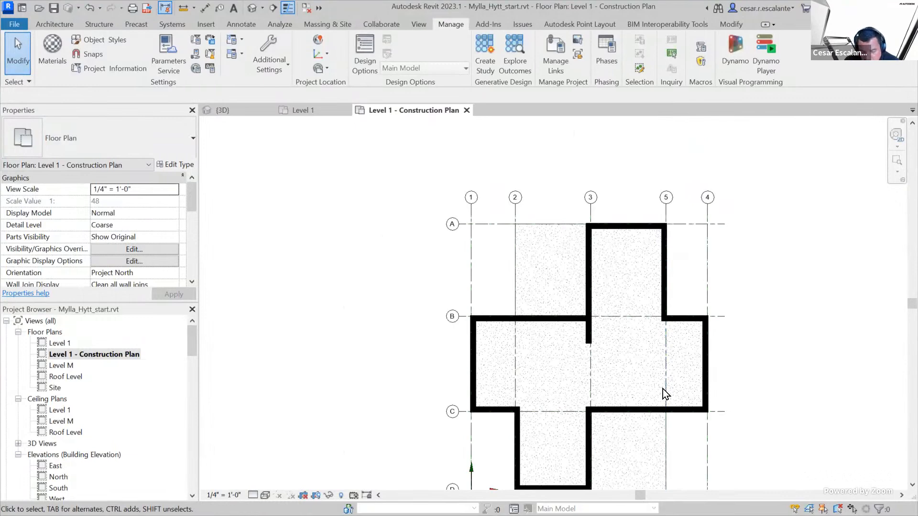
scroll(680, 411, up, 2)
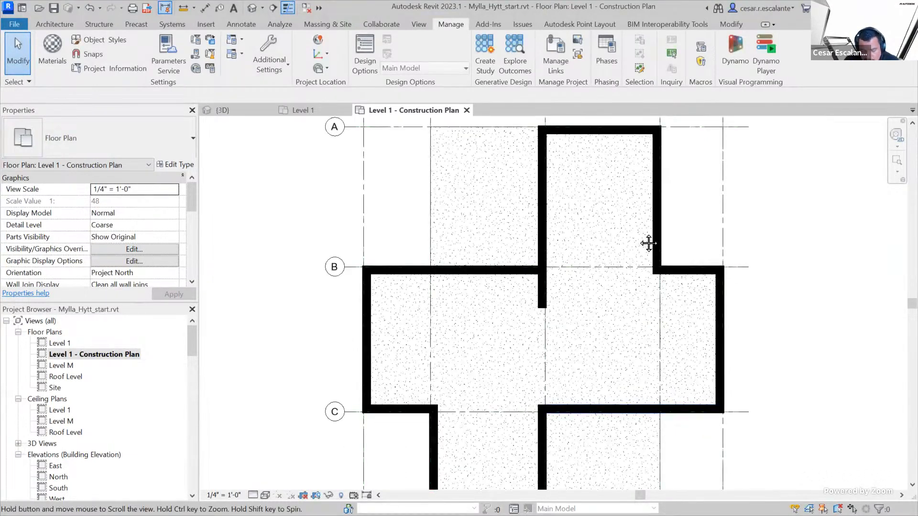
middle_drag(673, 390, 645, 244)
scroll(645, 246, down, 1)
middle_drag(643, 286, 608, 374)
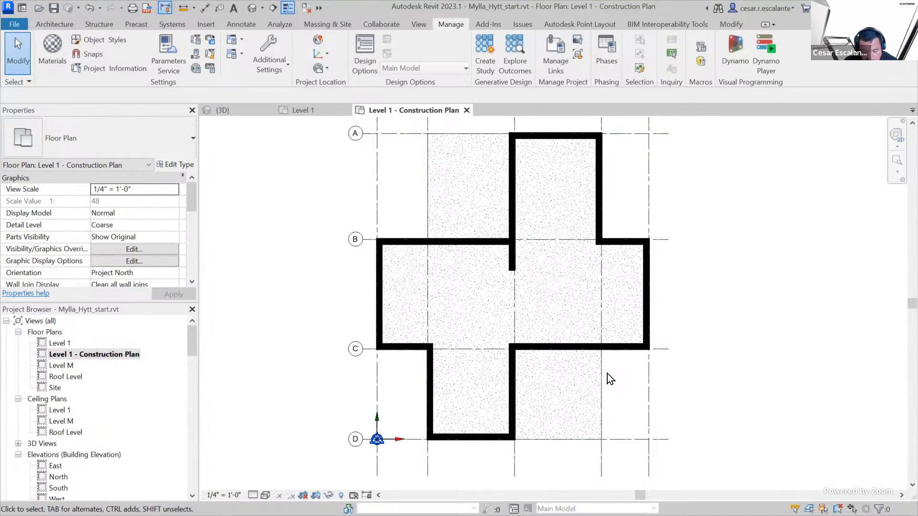
Inspect the floor's boundary sketch, finish the sketch mode and select the floor again
double_click(428, 190)
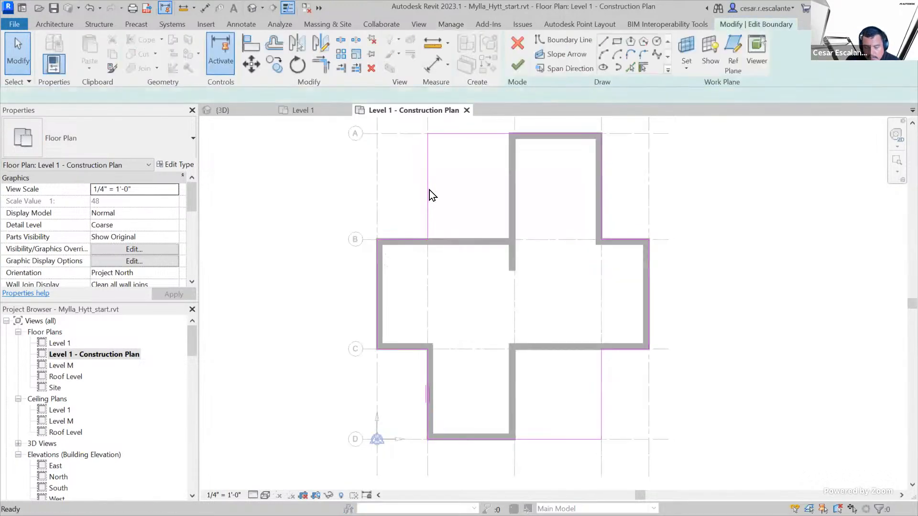
click(517, 65)
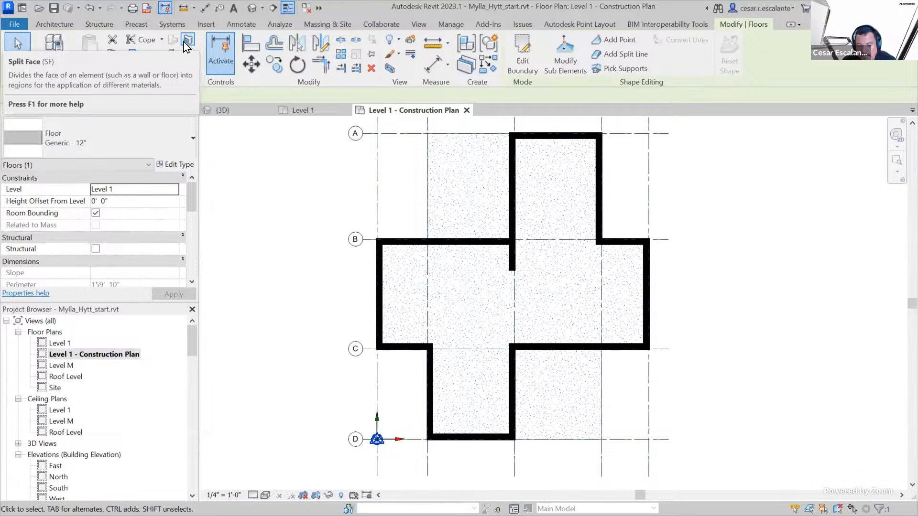
click(750, 179)
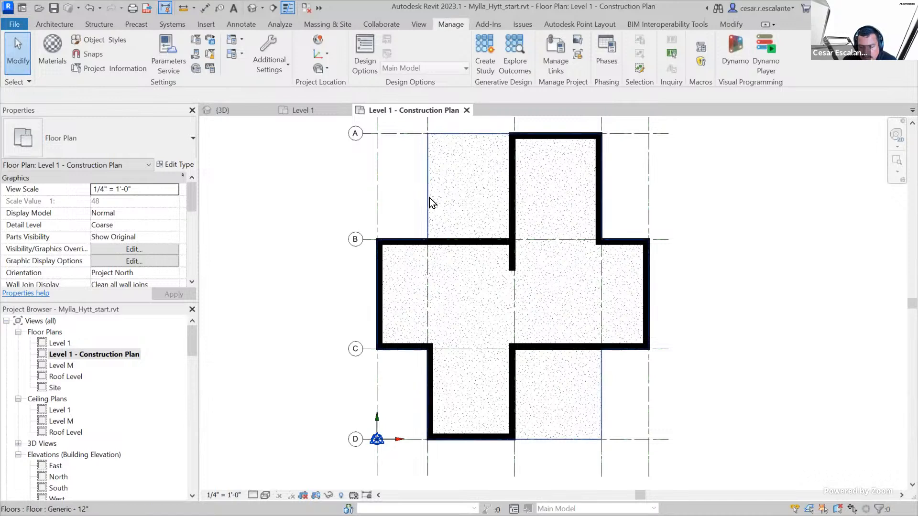
click(449, 211)
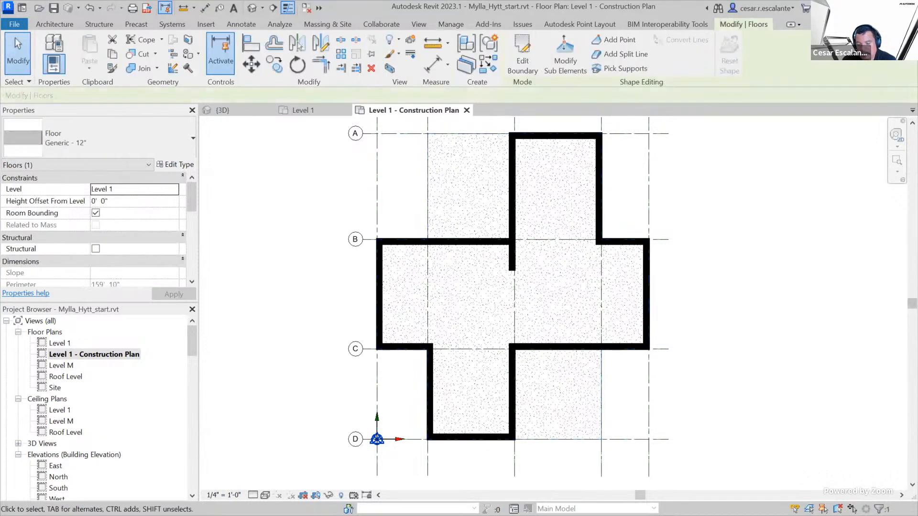
Select the floor together with grid 3 and temporarily isolate their categories in the construction plan
click(823, 234)
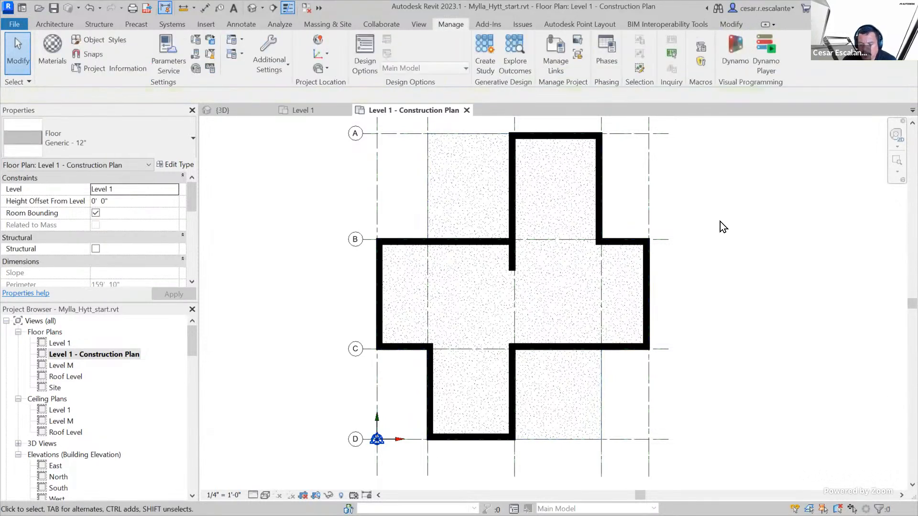
click(430, 198)
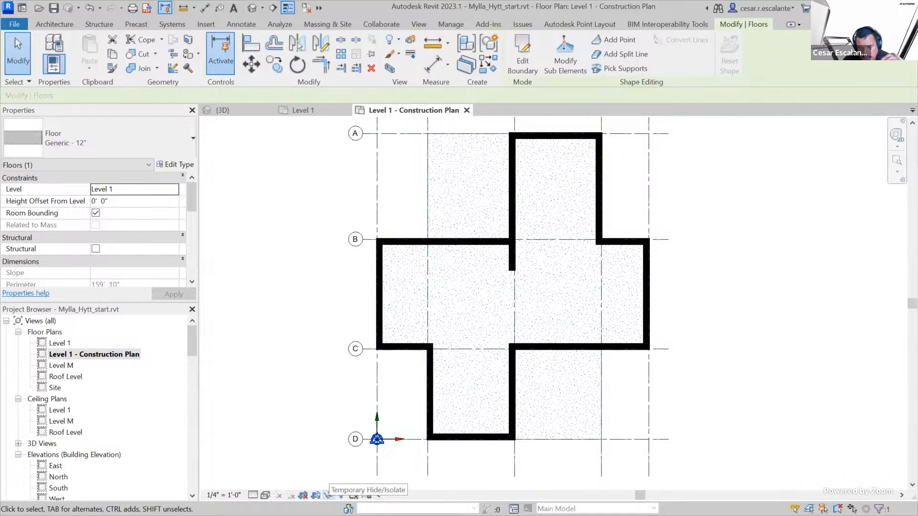
click(328, 495)
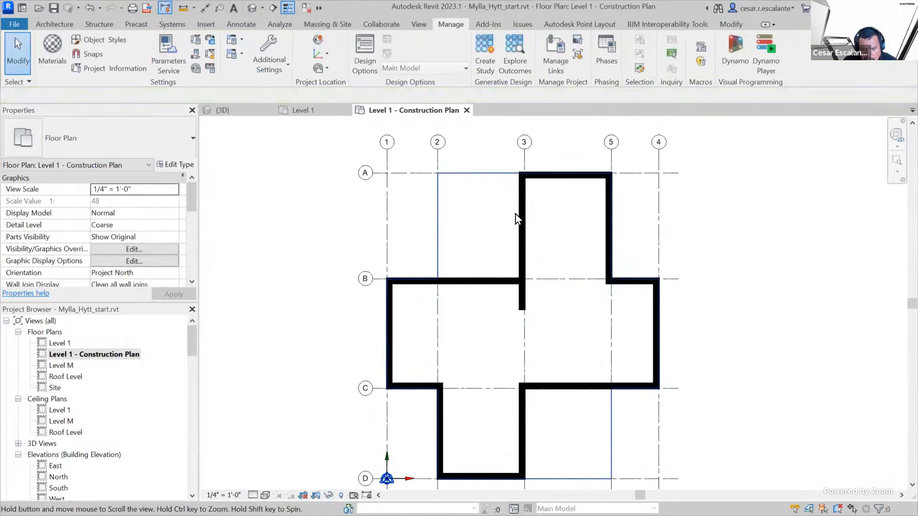
middle_drag(515, 214, 520, 250)
click(529, 197)
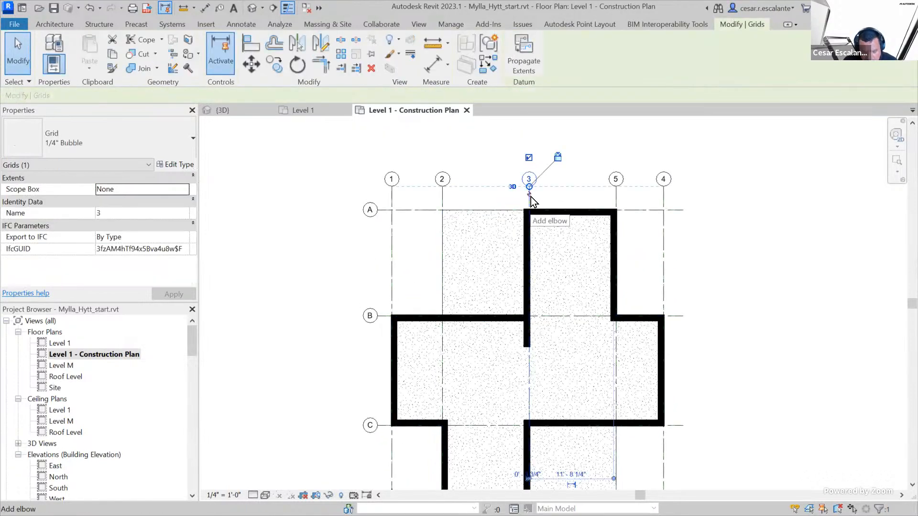
ctrl+click(446, 247)
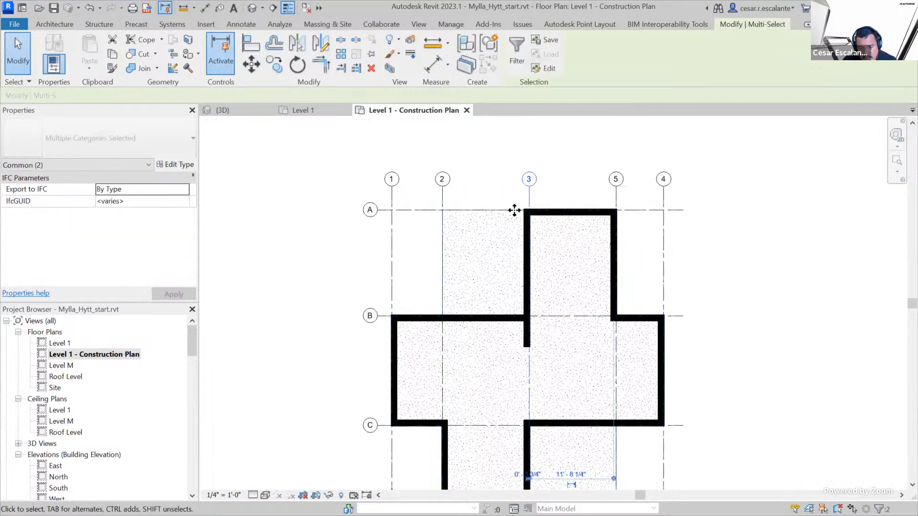
click(330, 495)
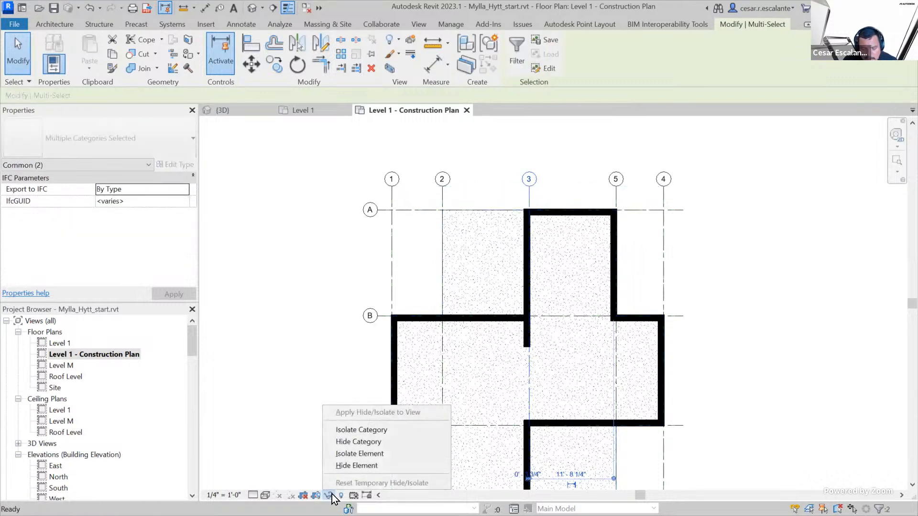
click(382, 431)
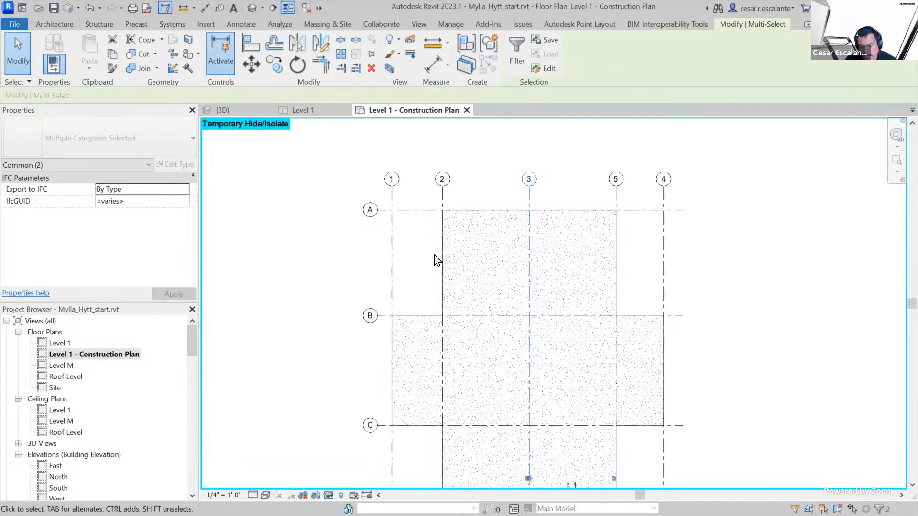
scroll(685, 378, down, 2)
middle_drag(685, 377, 678, 330)
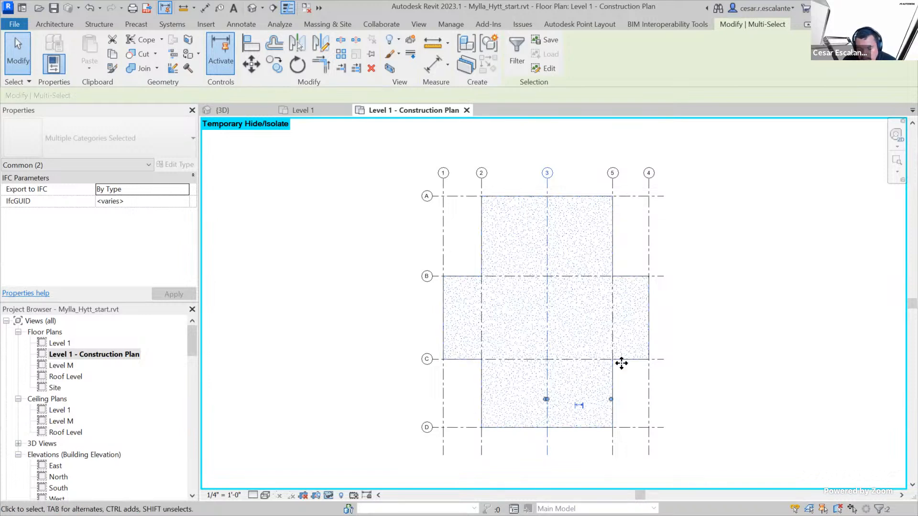
scroll(705, 290, up, 2)
scroll(697, 293, down, 2)
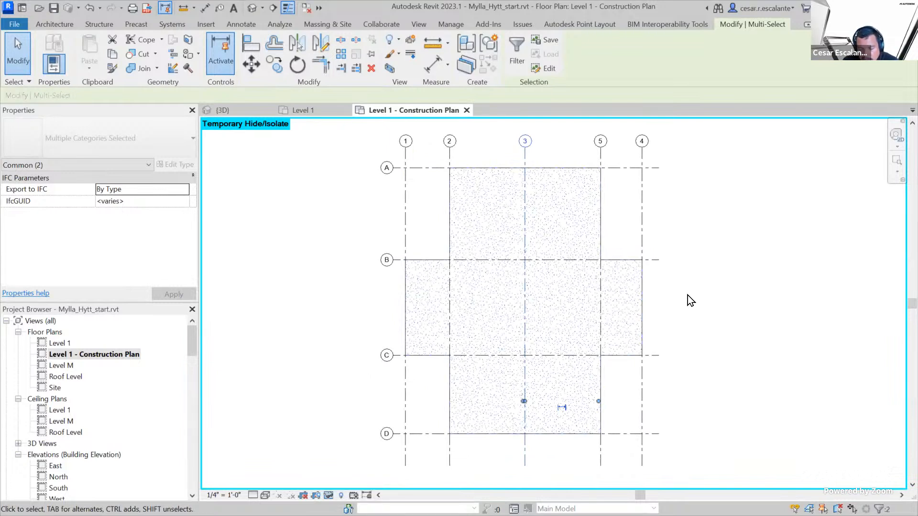
Start a Split Face on the floor's face and sketch lines from grid intersection 2-B to 3-B and on to 3-A
click(703, 243)
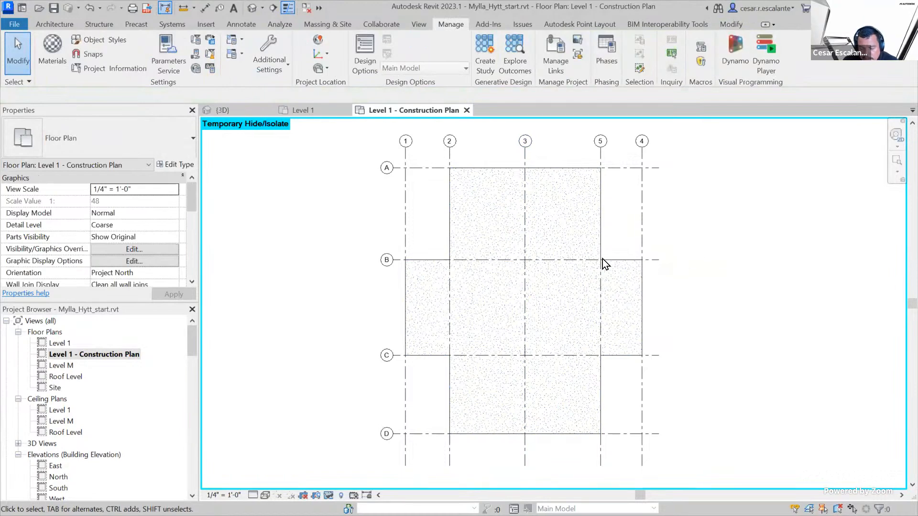
click(599, 234)
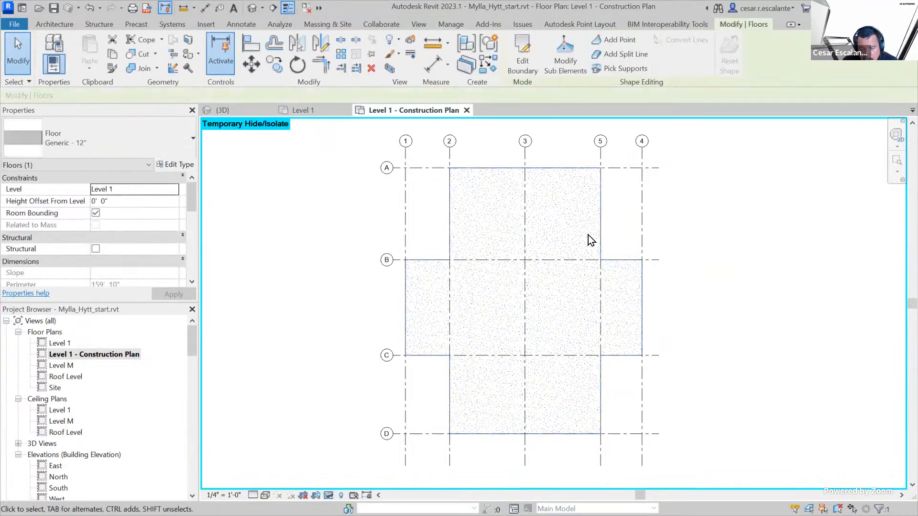
click(754, 225)
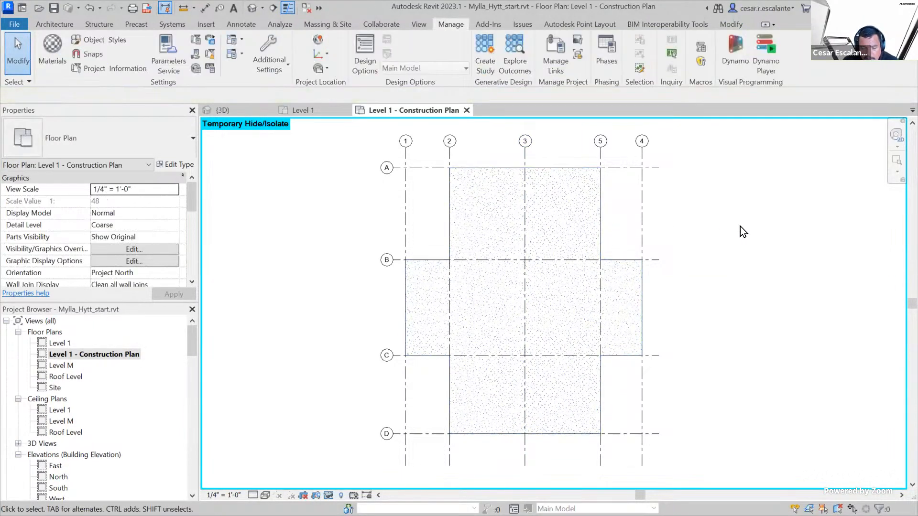
click(602, 187)
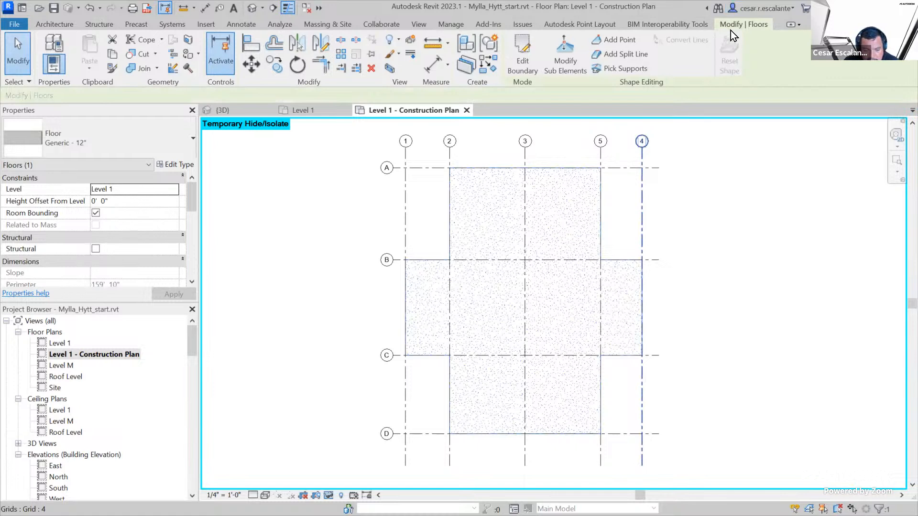
click(194, 42)
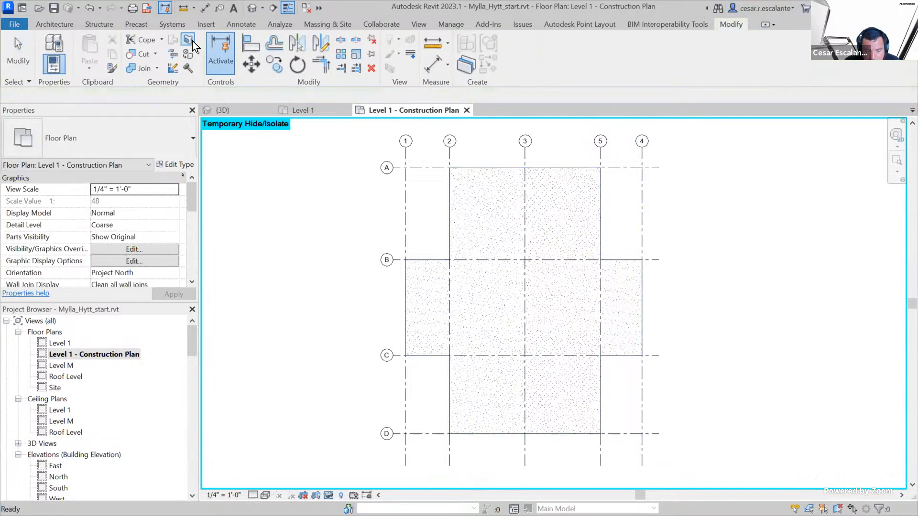
click(453, 222)
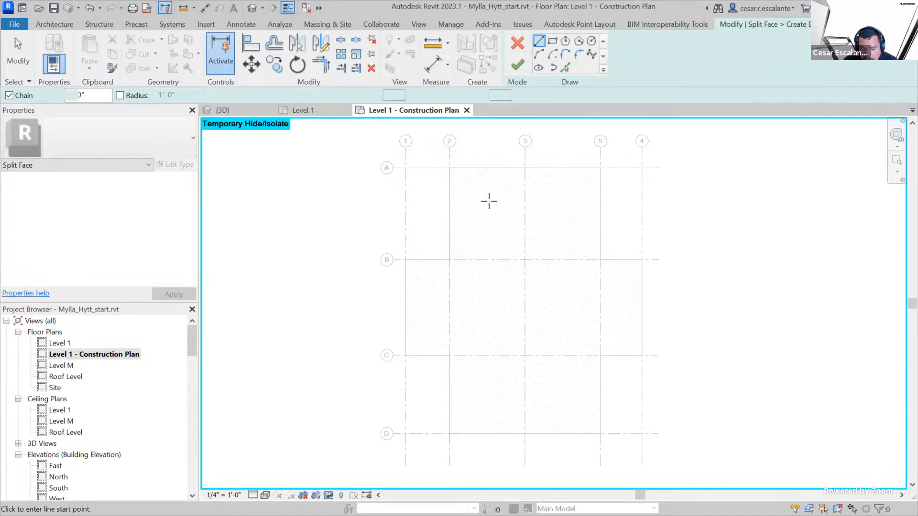
click(449, 260)
click(525, 260)
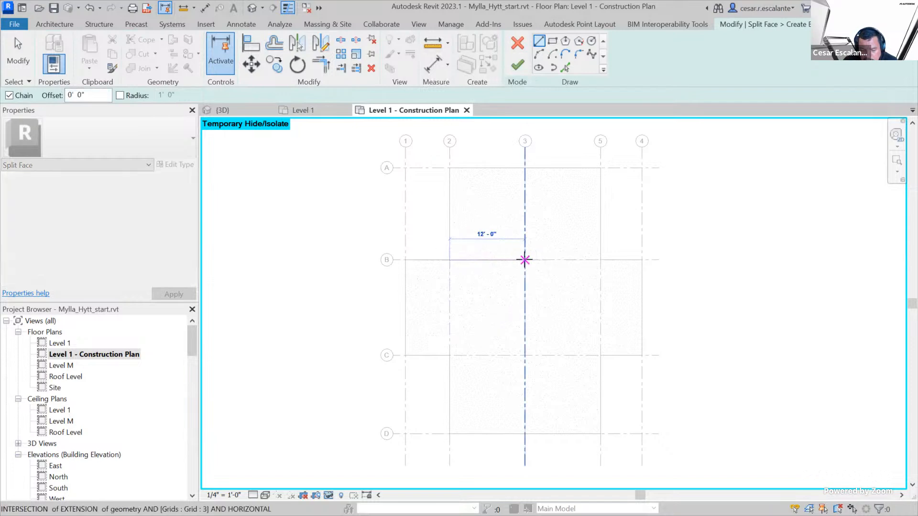
click(524, 167)
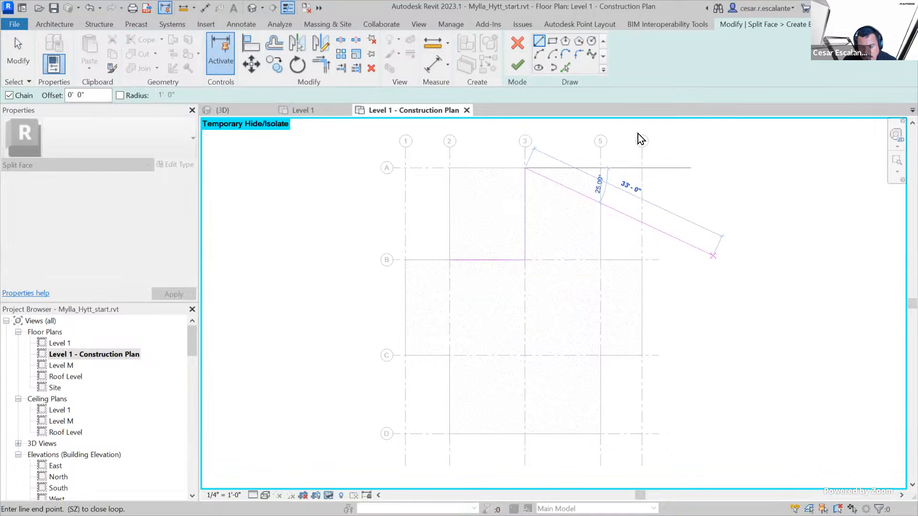
key(Escape)
key(Escape)
Sketch a second pair of split lines from grid intersection 3-D to 3-C and on to 5-C
click(539, 41)
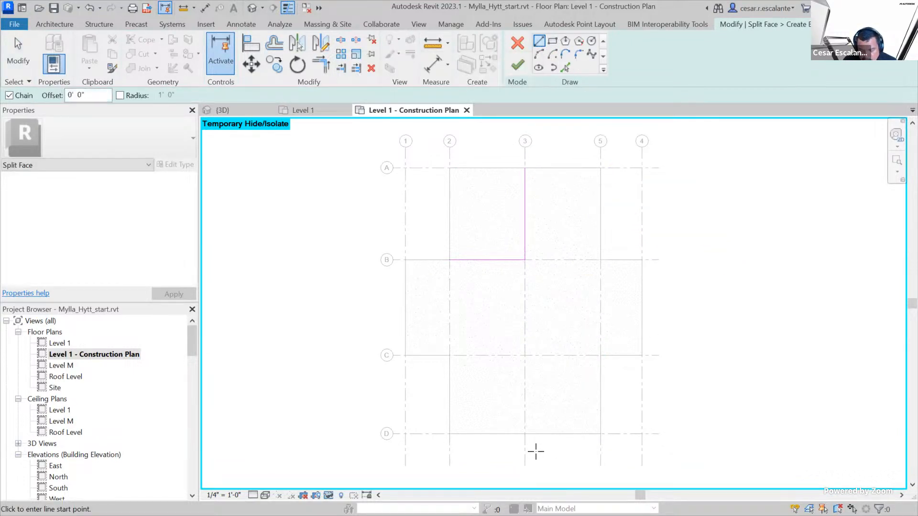
click(525, 434)
click(525, 354)
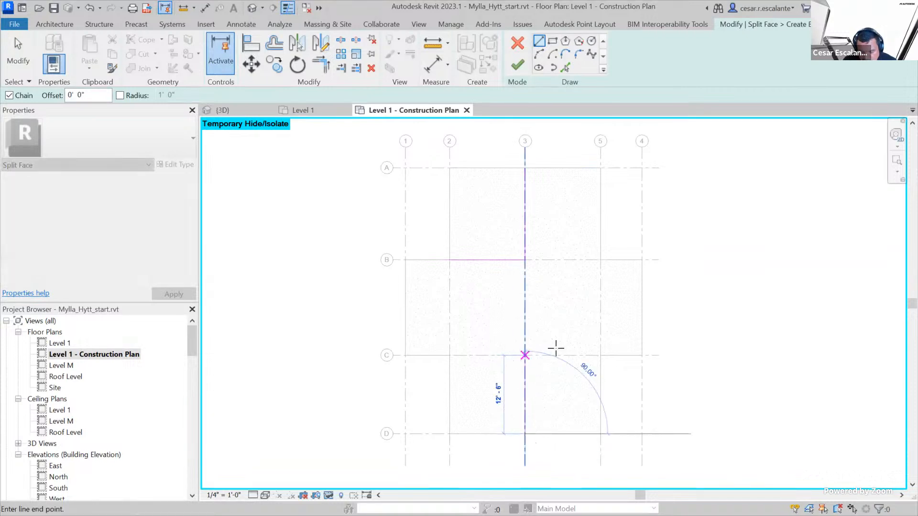
click(600, 355)
key(Escape)
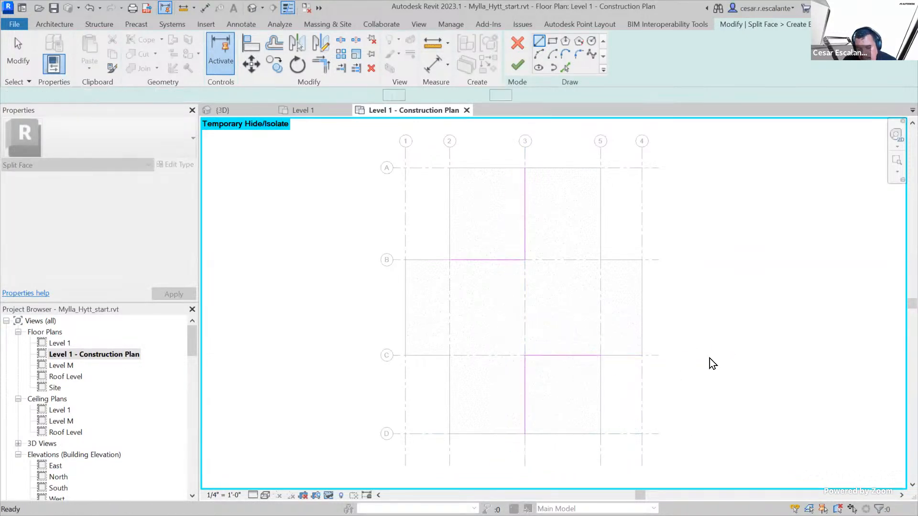
key(Escape)
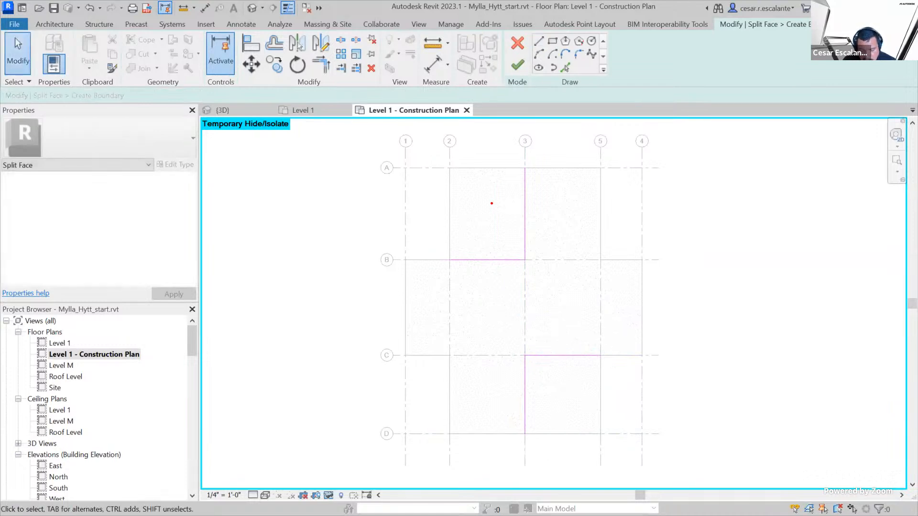
drag(480, 201, 496, 221)
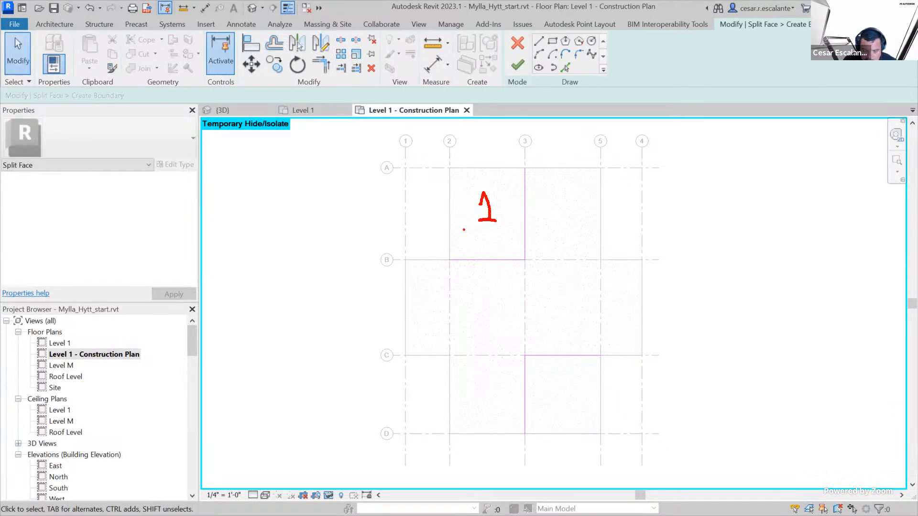
mouse_move(449, 166)
mouse_down()
mouse_move(452, 256)
mouse_move(514, 257)
mouse_move(522, 166)
mouse_move(444, 167)
mouse_up()
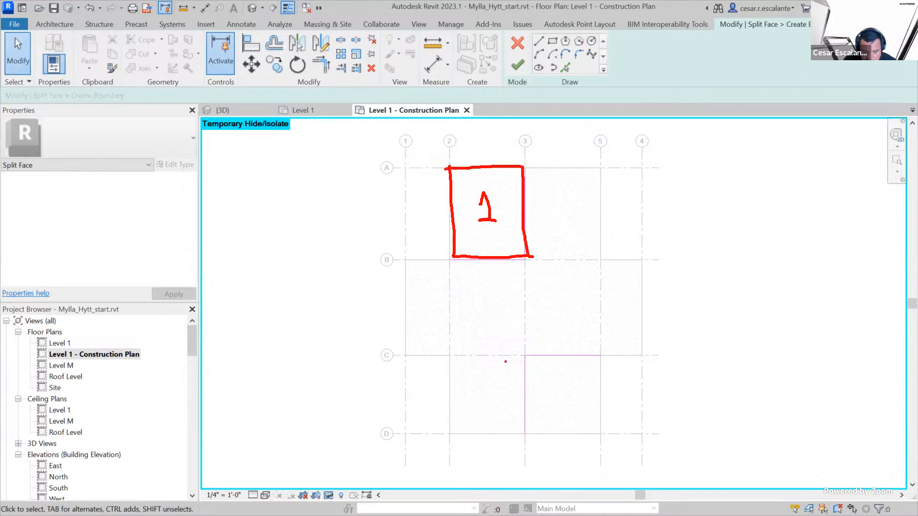
mouse_move(525, 357)
mouse_down()
mouse_move(521, 416)
mouse_move(549, 434)
mouse_move(607, 436)
mouse_move(597, 354)
mouse_move(501, 356)
mouse_up()
drag(555, 394, 572, 405)
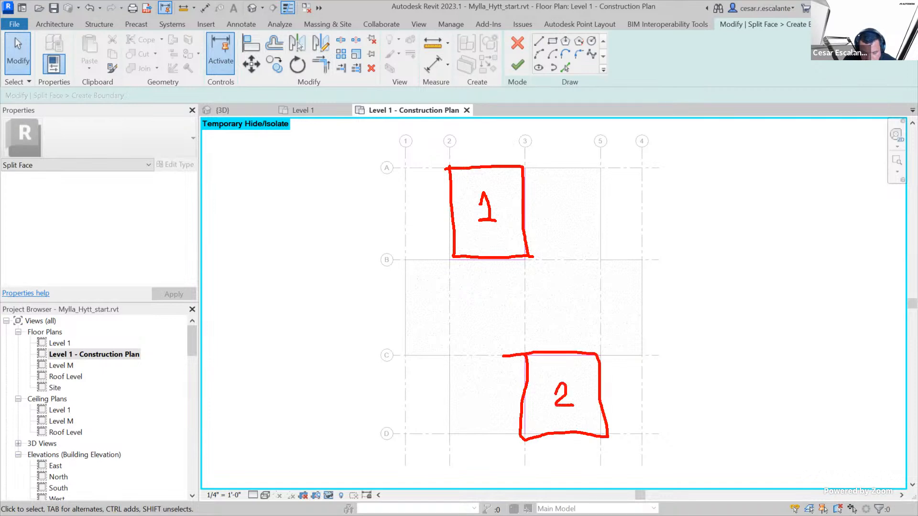
mouse_move(453, 258)
mouse_down()
mouse_move(408, 260)
mouse_move(407, 335)
mouse_move(453, 365)
mouse_move(455, 435)
mouse_move(503, 436)
mouse_up()
click(589, 359)
mouse_move(603, 340)
mouse_down()
mouse_move(605, 354)
mouse_move(650, 354)
mouse_move(565, 255)
mouse_move(596, 202)
mouse_move(525, 168)
mouse_up()
mouse_move(520, 296)
mouse_down()
mouse_move(530, 314)
mouse_move(520, 329)
mouse_up()
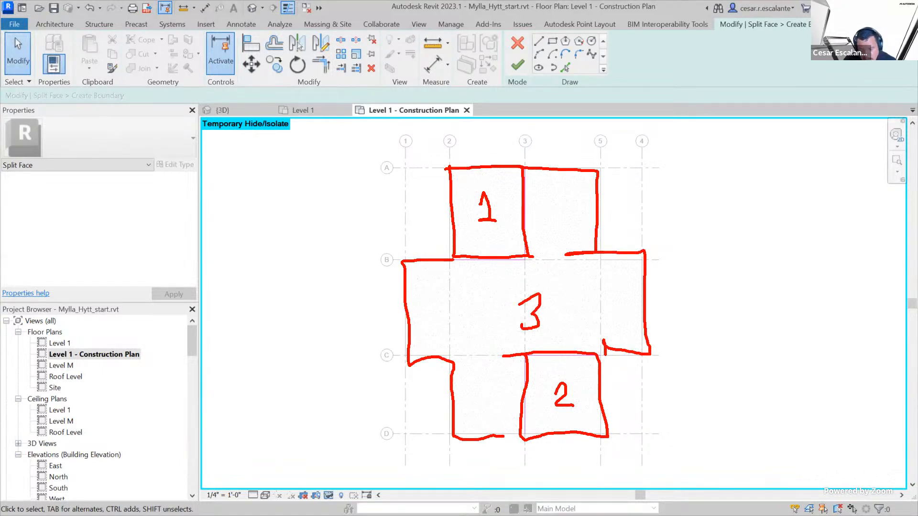
key(Escape)
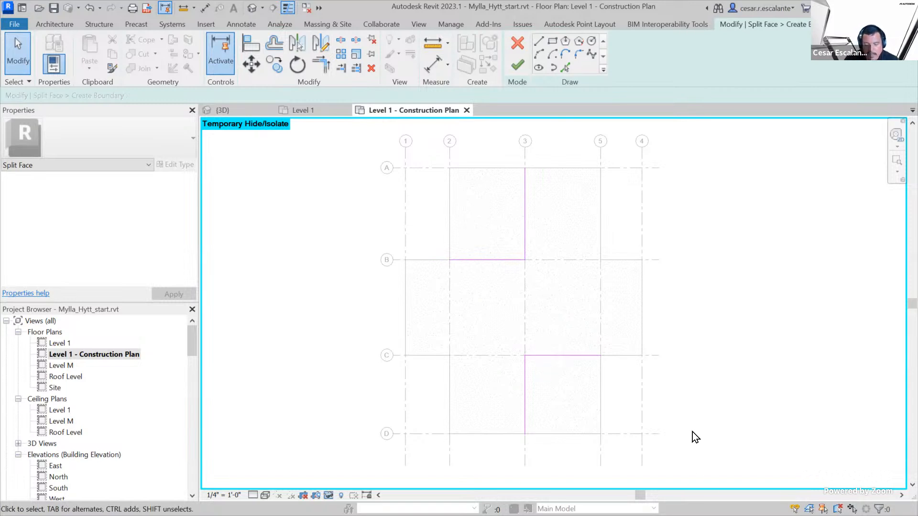
Finish the Split Face sketch on the floor and clear the selection
click(521, 65)
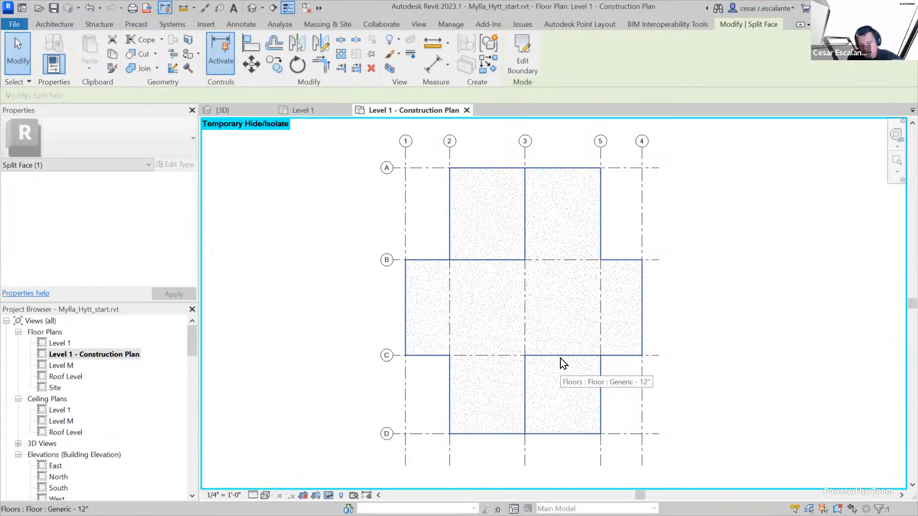
key(Escape)
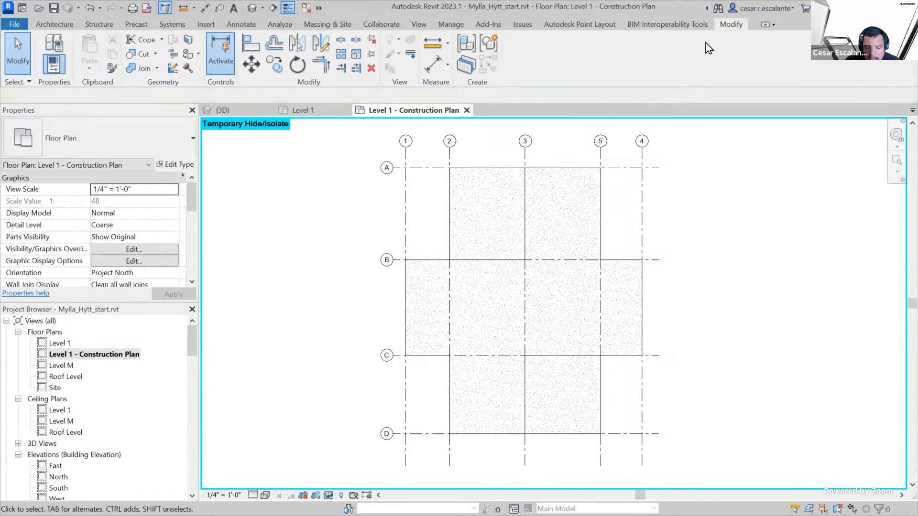
Search the project materials for "Plan", paint the floor's large central face region with Wood Planks, and close the material browser
click(191, 58)
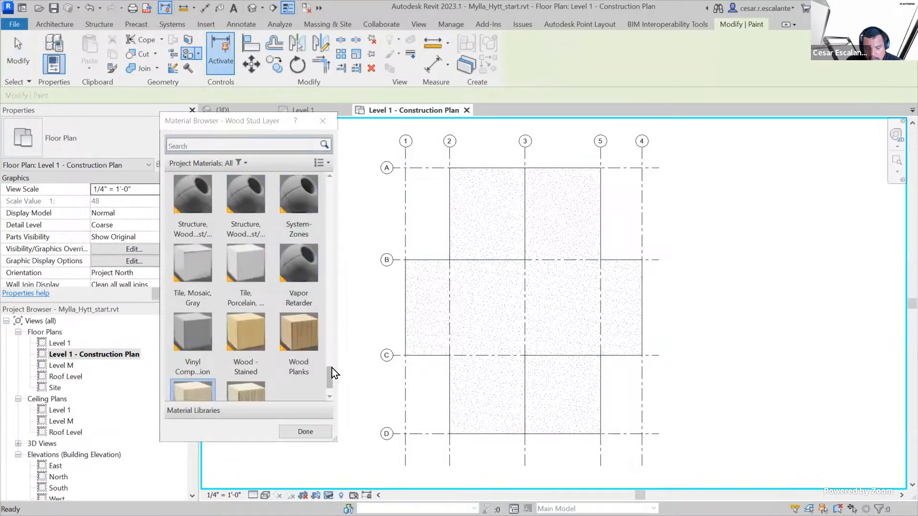
mouse_move(332, 378)
mouse_down()
mouse_move(332, 340)
mouse_move(331, 386)
mouse_move(331, 378)
mouse_up()
click(198, 143)
text(Plan)
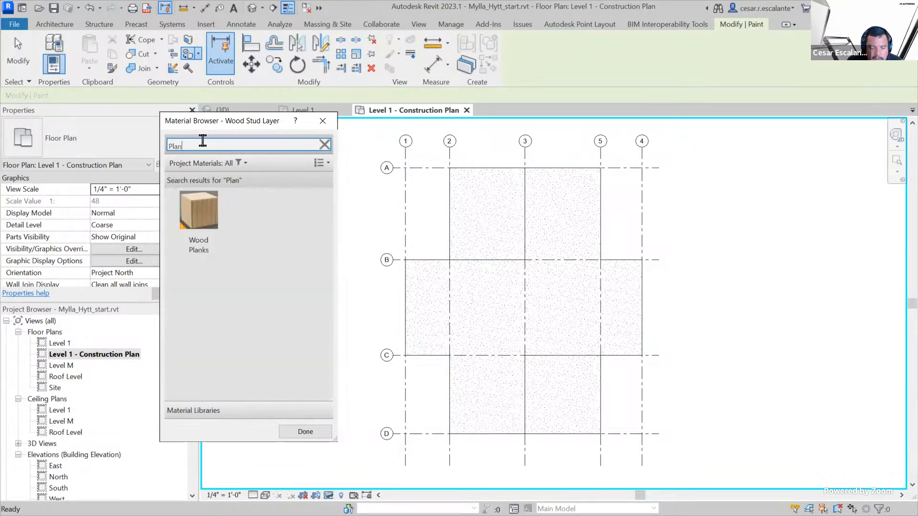
click(199, 213)
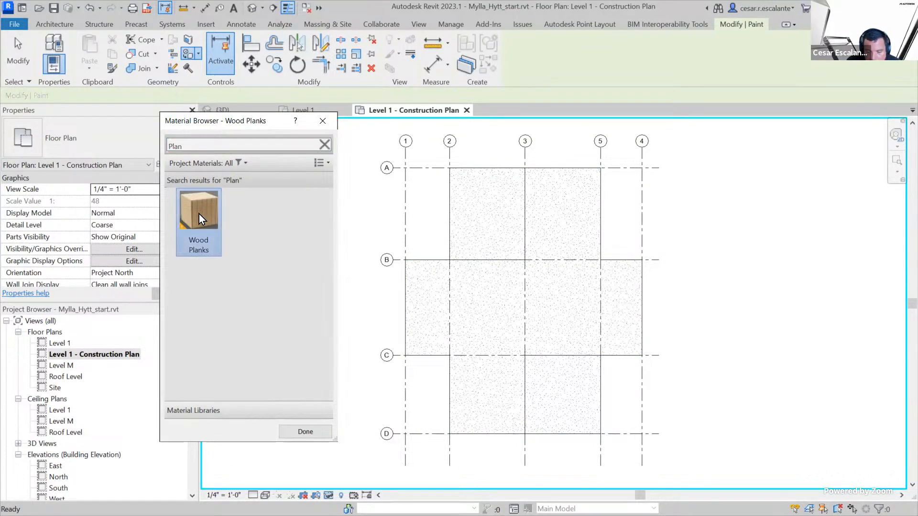
click(521, 288)
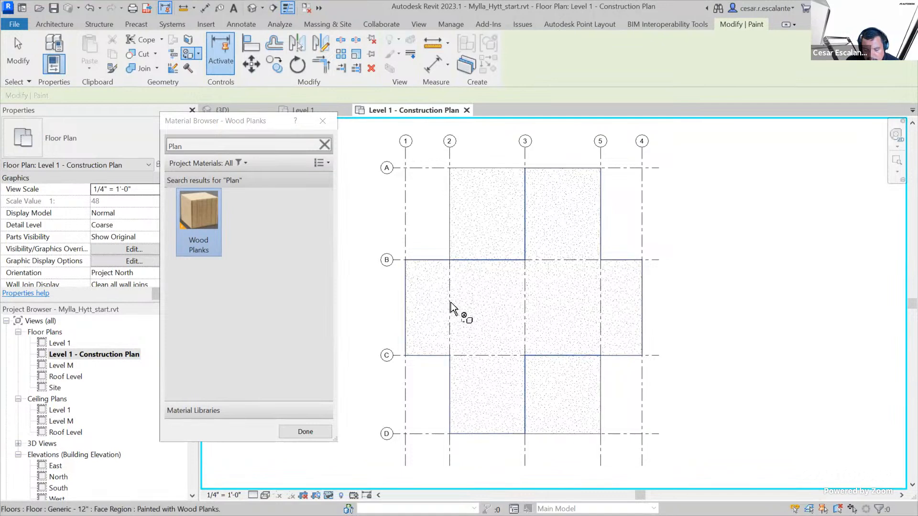
click(248, 248)
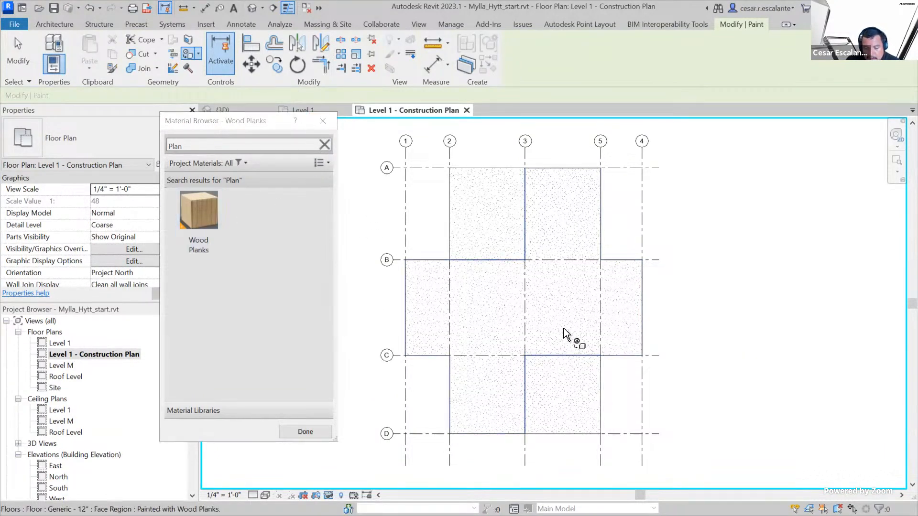
click(198, 219)
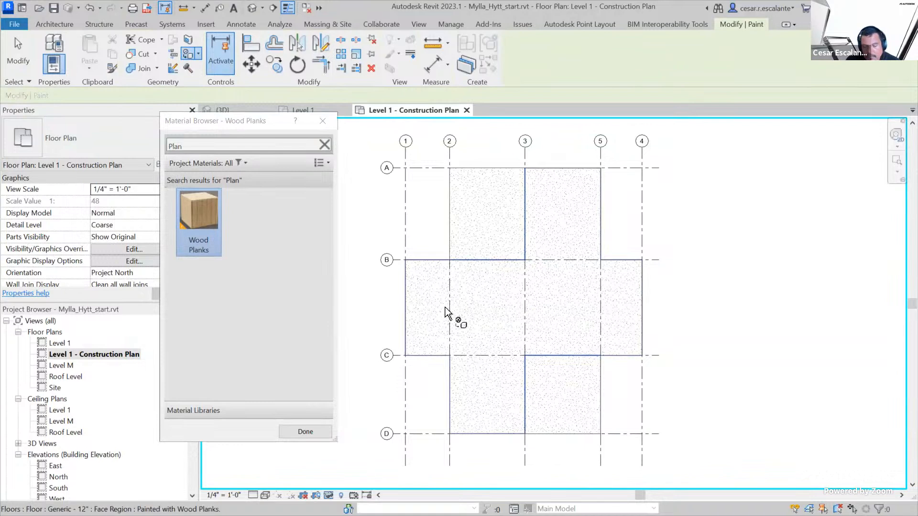
click(323, 123)
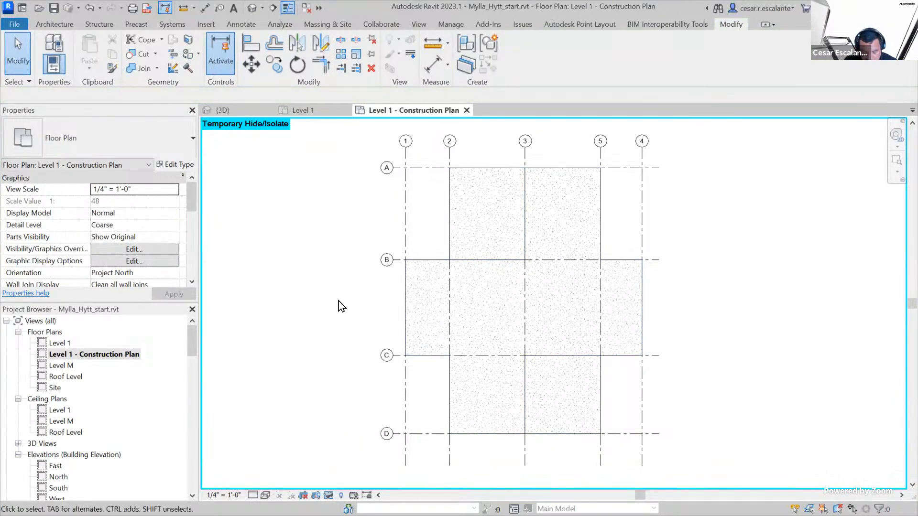
Clear the Sand surface pattern override for the Floors category in the plan's visibility/graphic overrides and apply the change
key(v)
key(g)
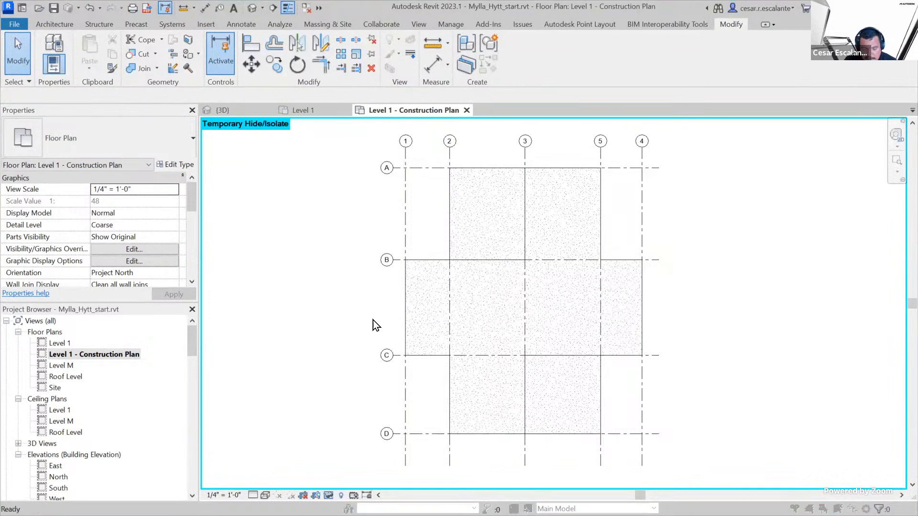
click(249, 305)
scroll(250, 305, down, 6)
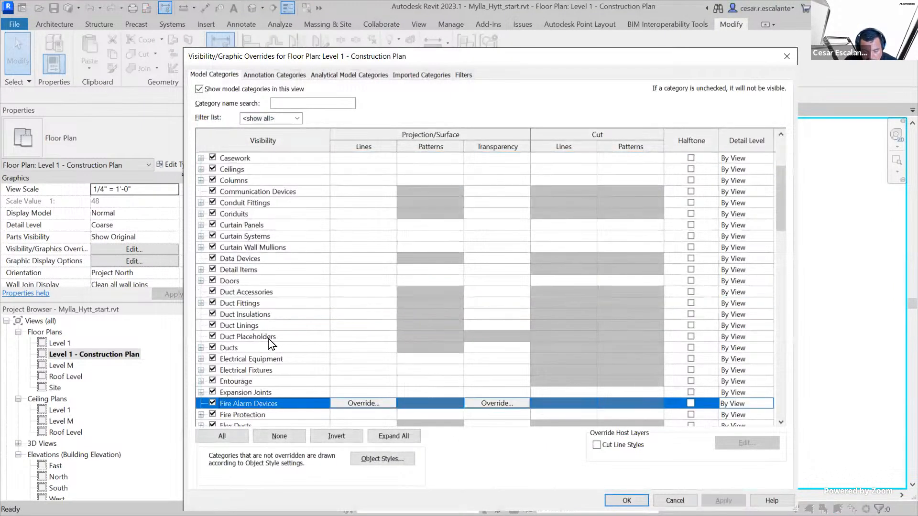
scroll(260, 403, down, 1)
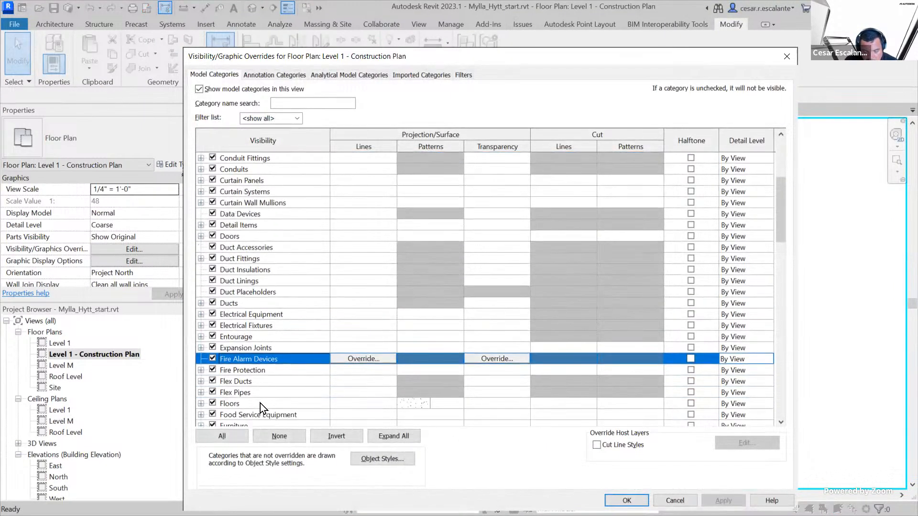
click(243, 404)
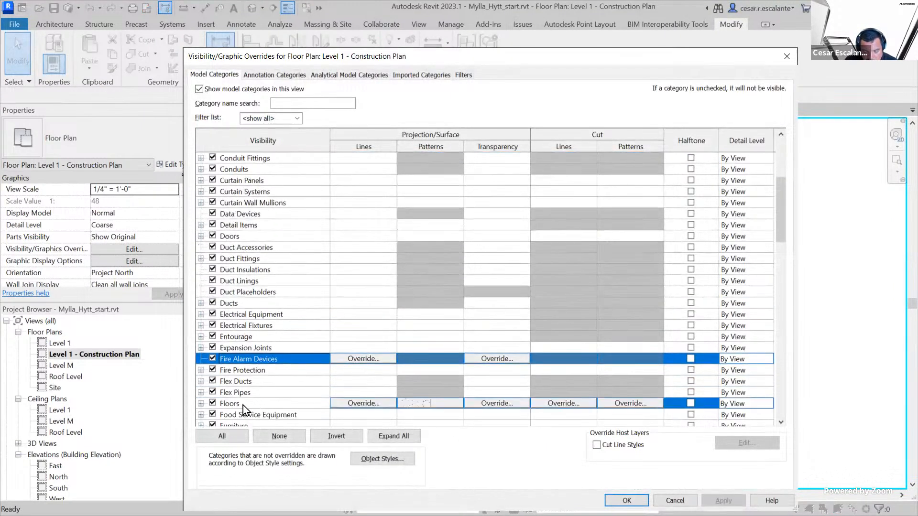
click(442, 406)
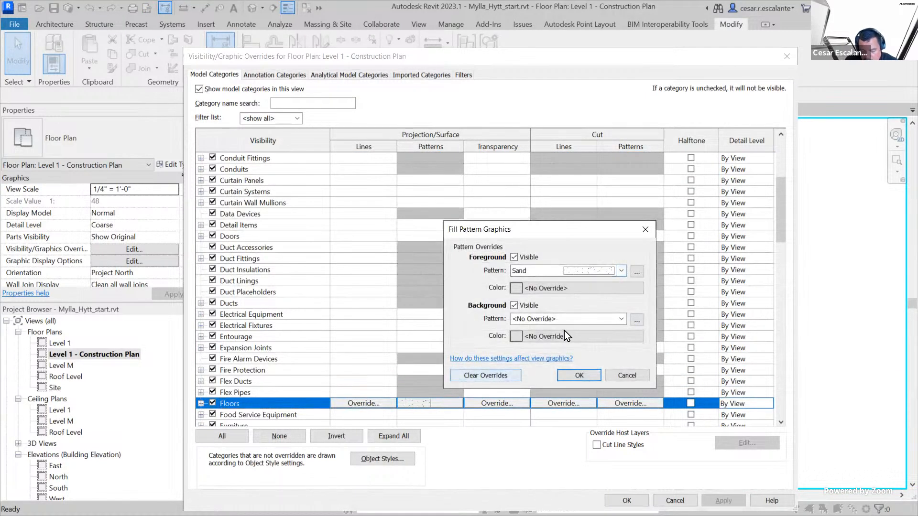
click(491, 374)
click(579, 376)
click(723, 500)
click(626, 500)
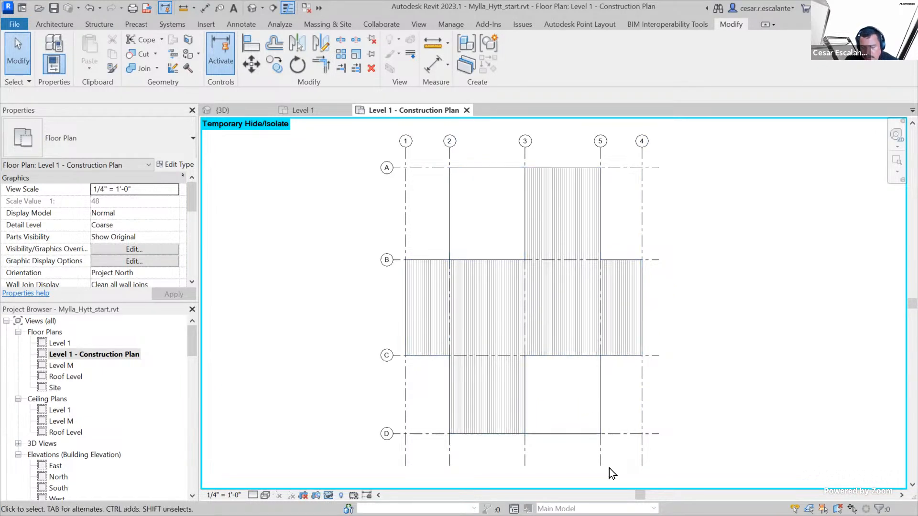
Search the project materials for "concrete" and paint Concrete, Cast-in-Place gray on the floor faces between grids 2-3/A-B and 3-5/C-D
click(184, 55)
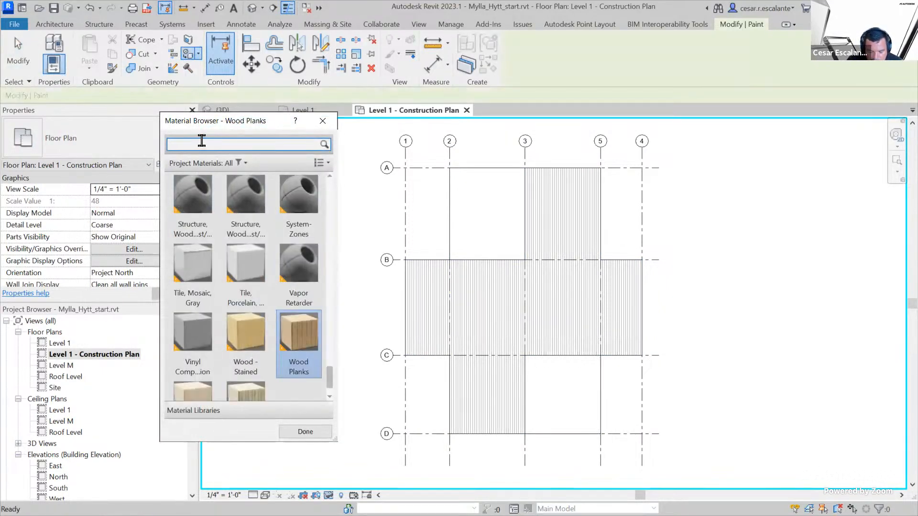
text(concrete)
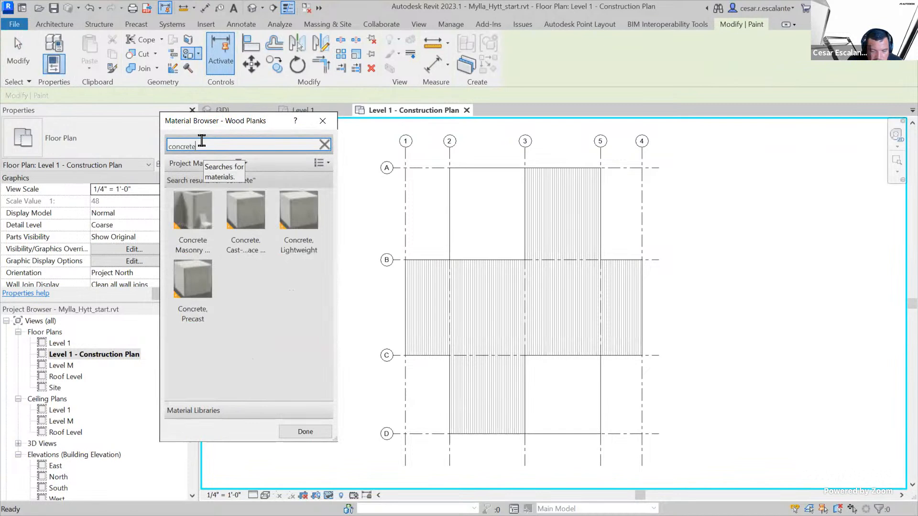
click(244, 213)
click(460, 221)
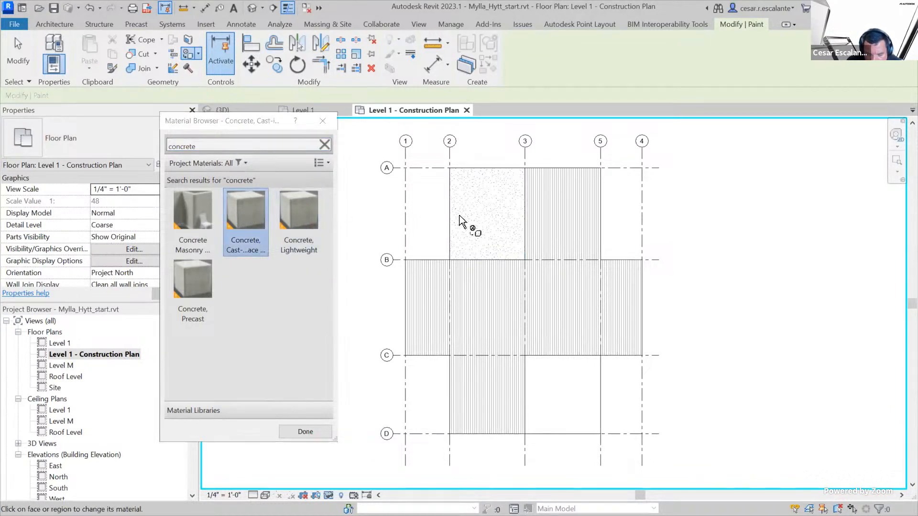
click(598, 416)
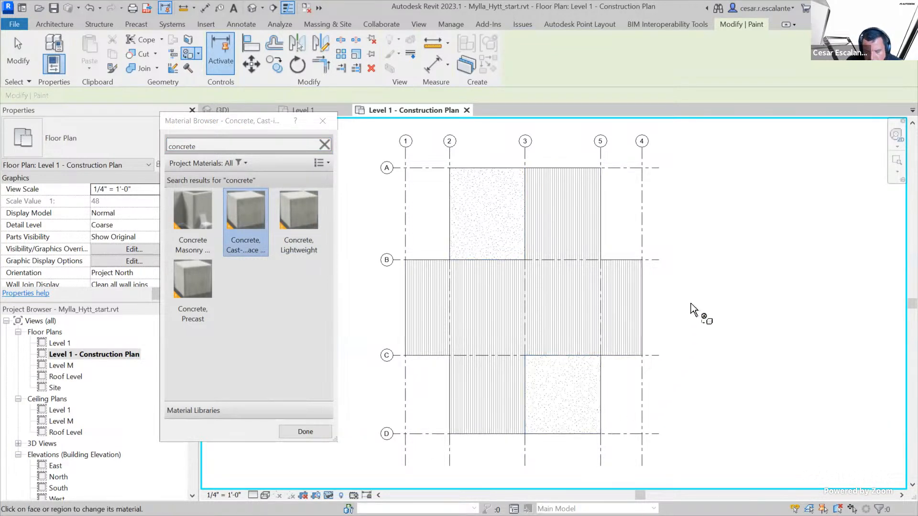
click(323, 121)
key(Escape)
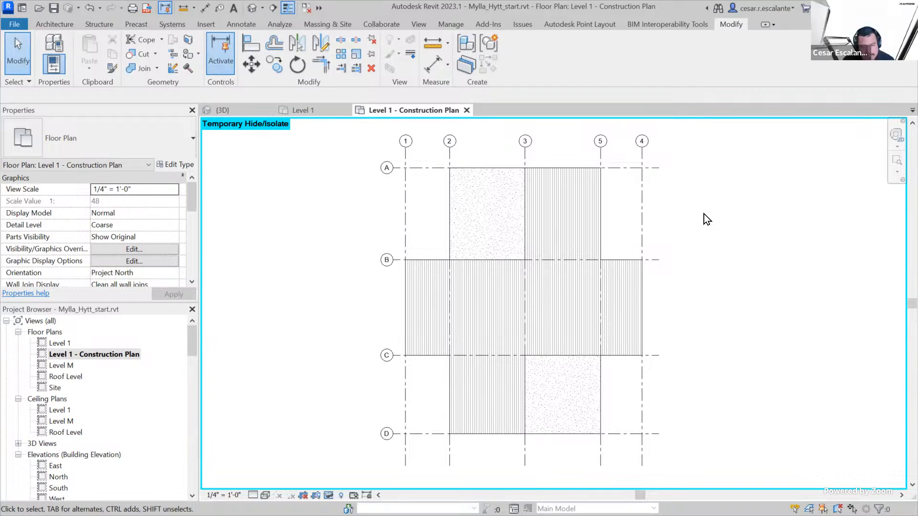
Undo all commands back through the floor's Split Face, reset the view's temporary hide/isolate, and leave nothing selected
click(101, 8)
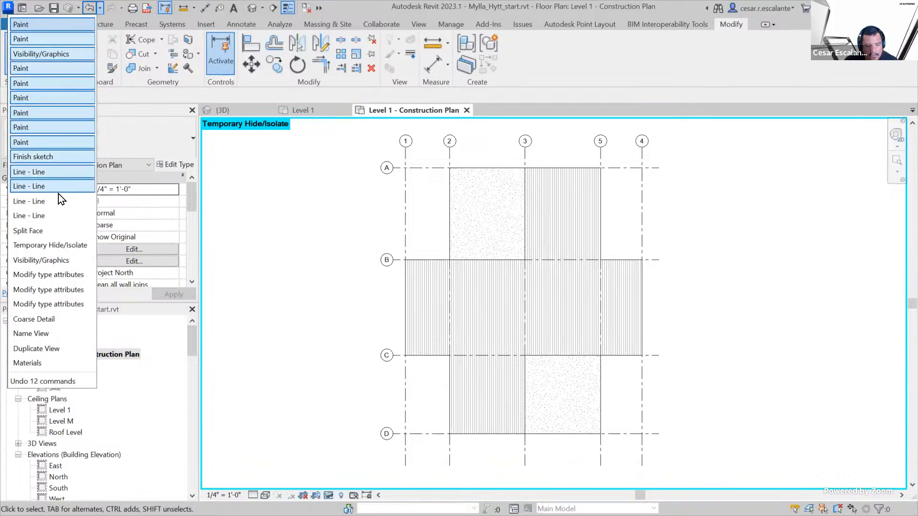
click(52, 231)
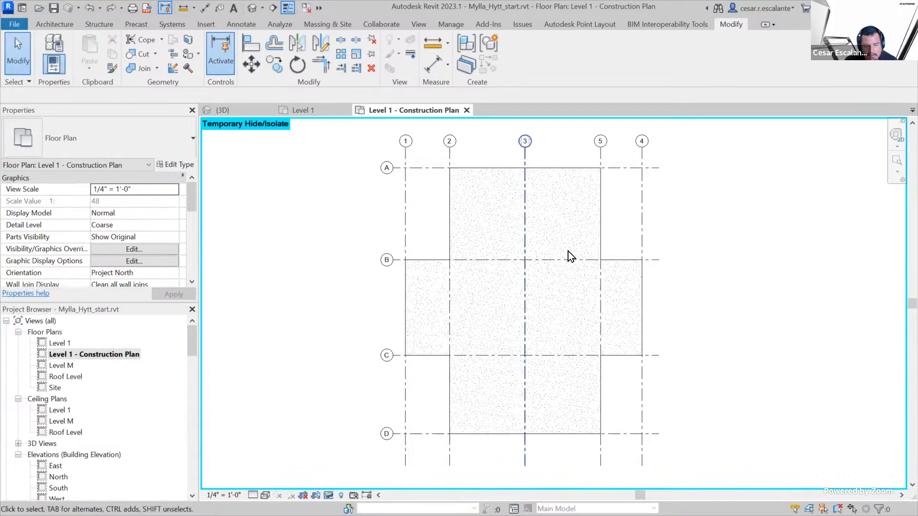
click(342, 494)
click(342, 494)
click(329, 495)
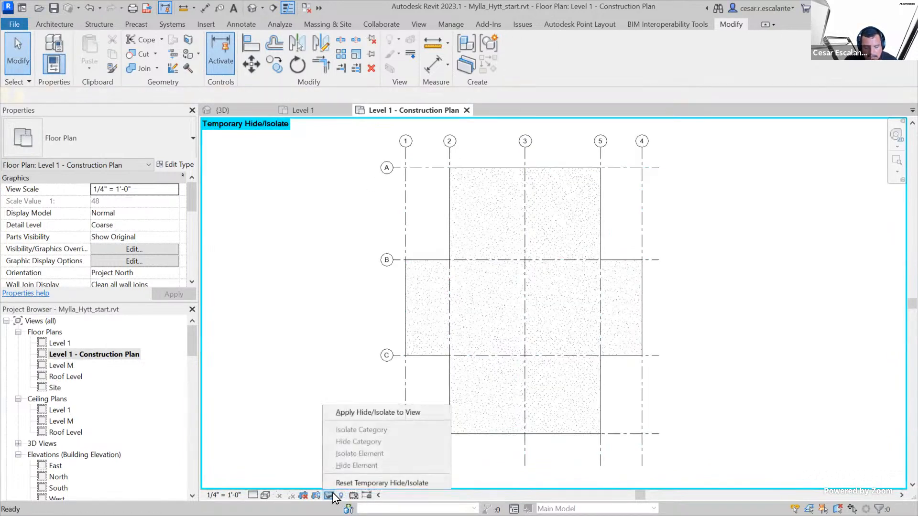
click(349, 484)
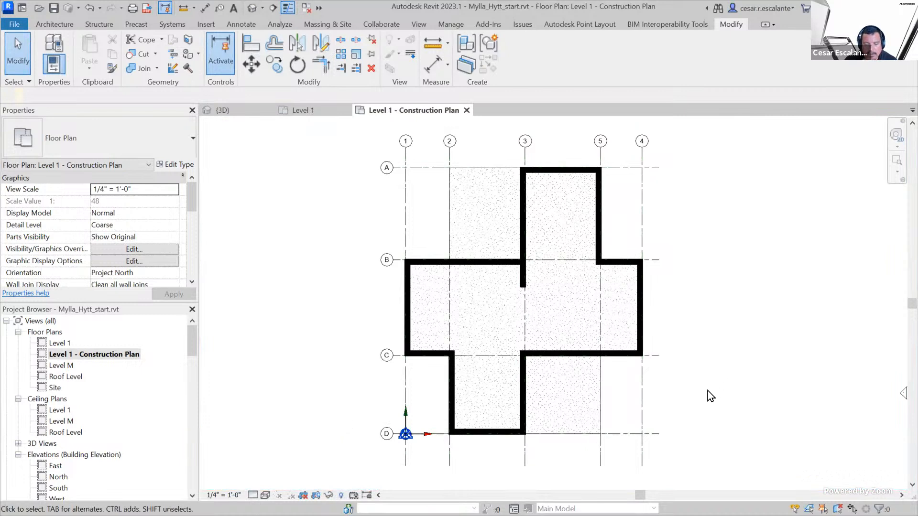
click(674, 317)
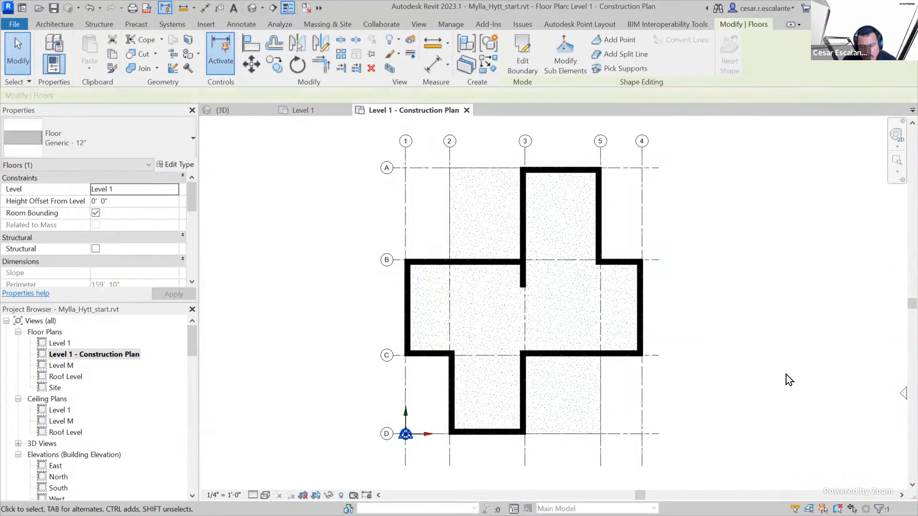
click(717, 323)
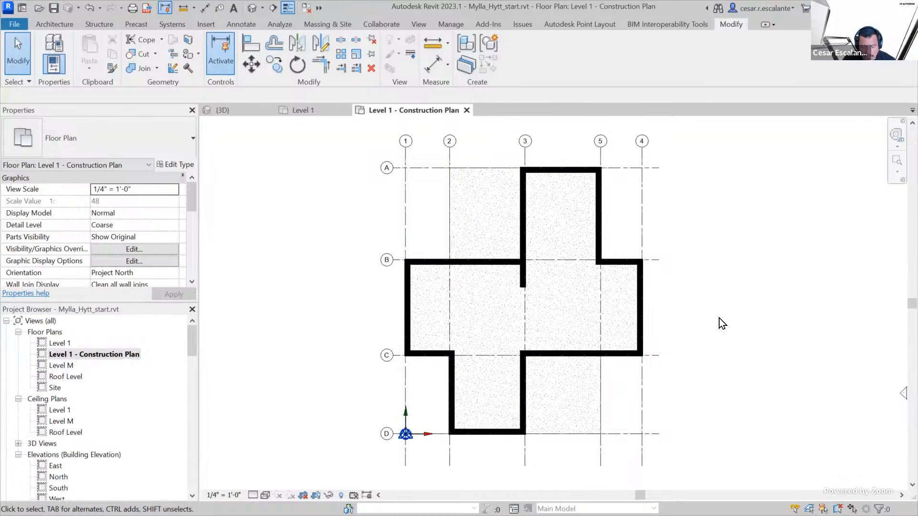
Remove the Sand projection/surface pattern override from Floors in the Level 1 - Construction Plan visibility/graphic overrides
key(v)
key(g)
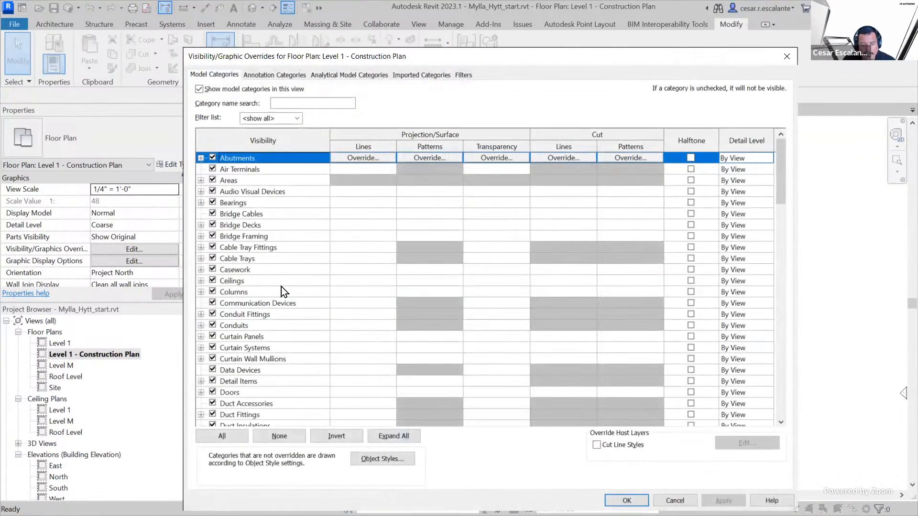
click(294, 294)
key(f)
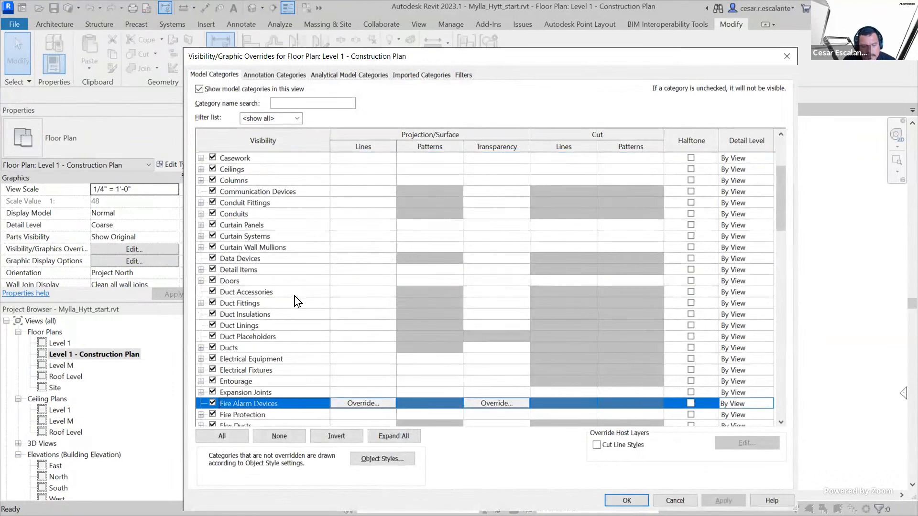
scroll(294, 297, down, 1)
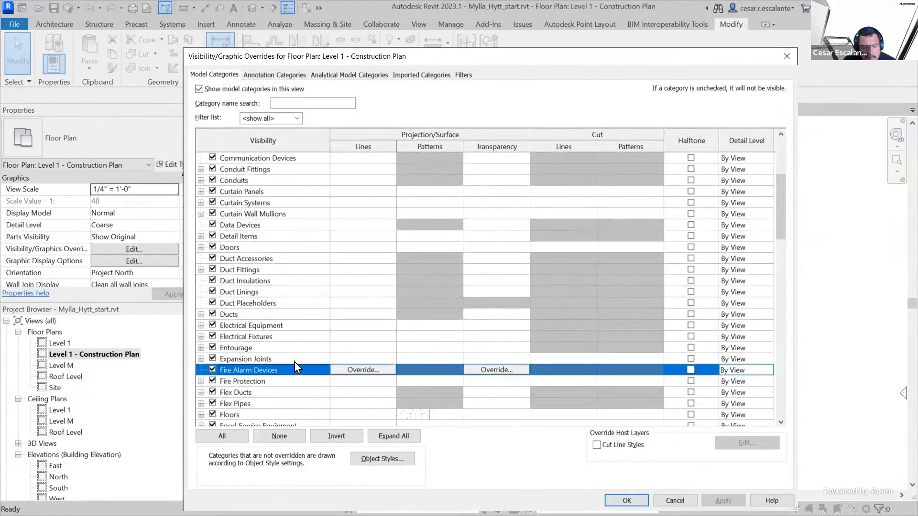
click(245, 417)
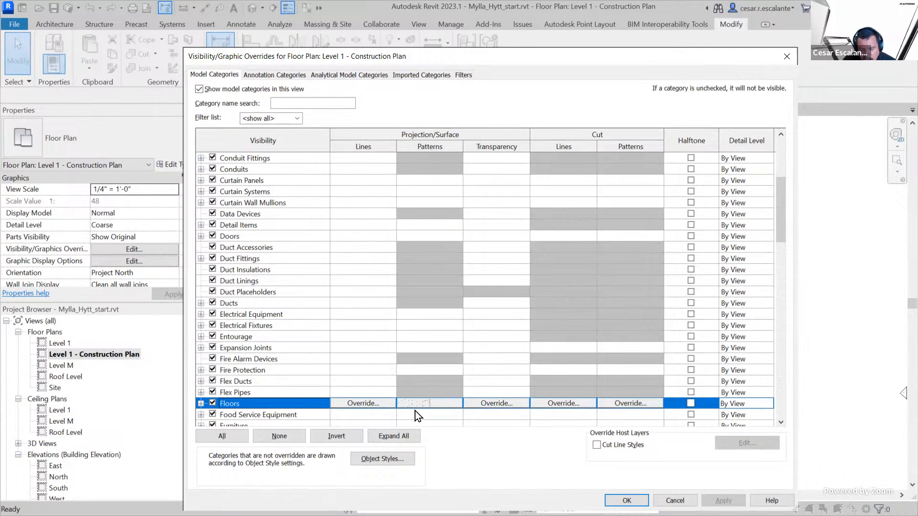
click(433, 406)
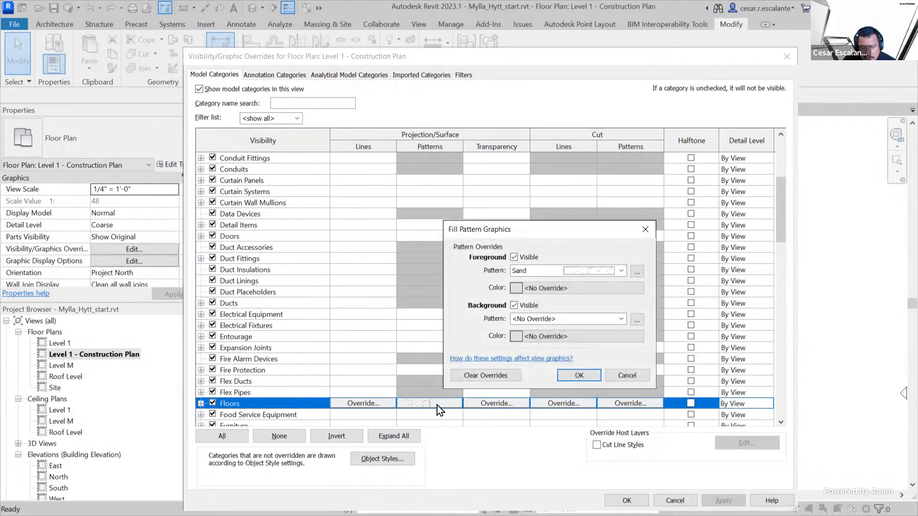
click(479, 380)
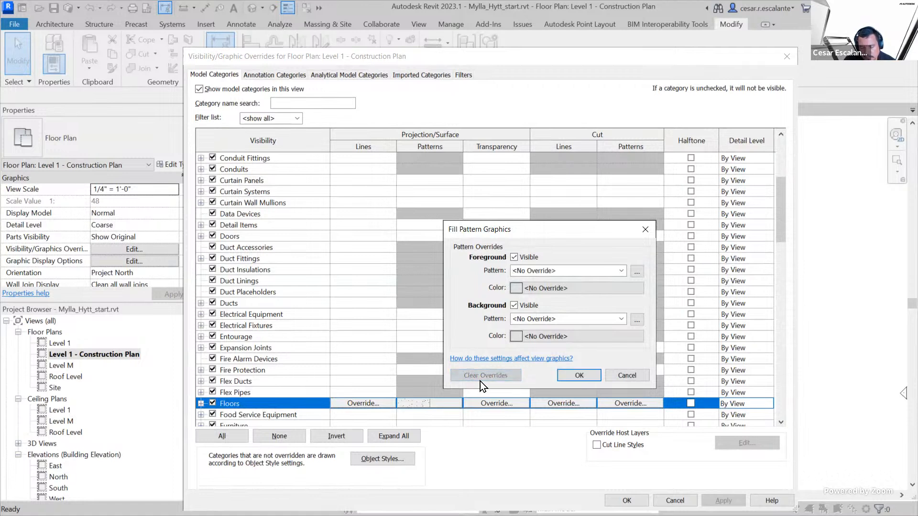
click(588, 379)
click(626, 501)
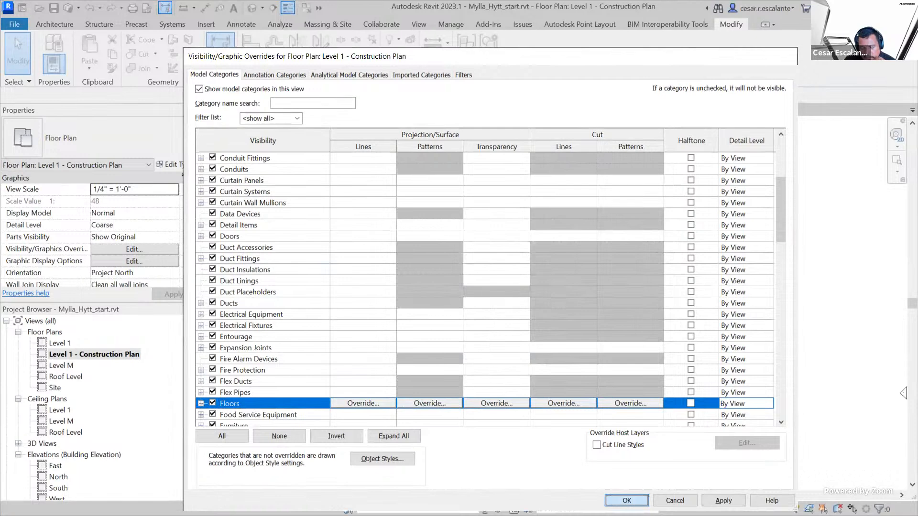
Temporarily isolate the categories of the floor and grid 2 in the plan, and select only the floor
scroll(478, 206, up, 1)
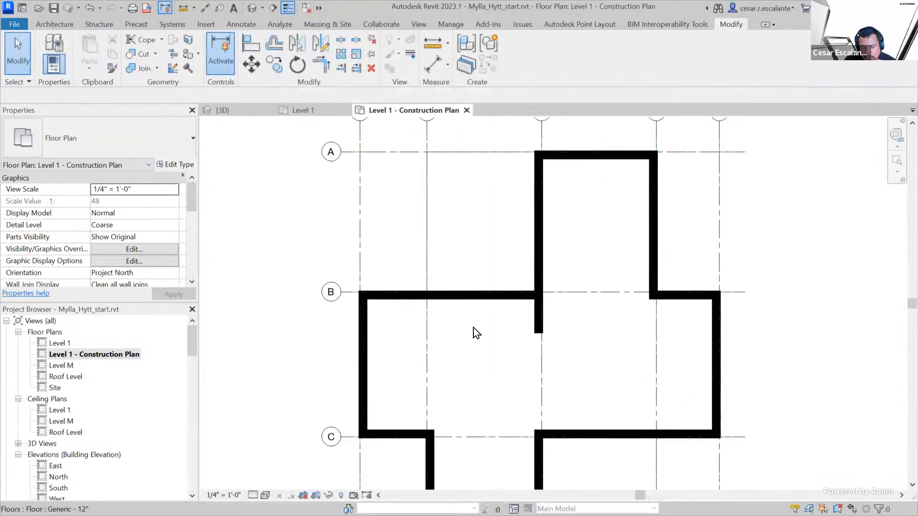
scroll(655, 334, down, 1)
scroll(668, 336, down, 2)
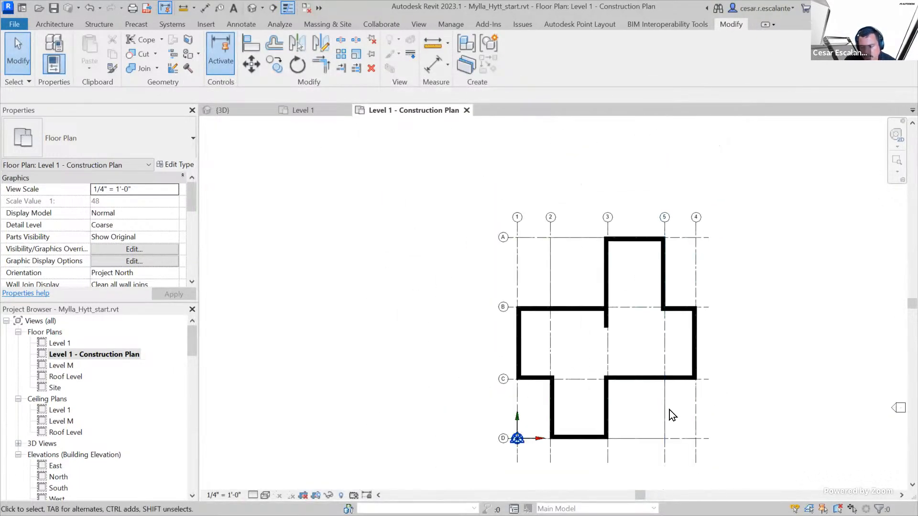
middle_drag(767, 437, 704, 381)
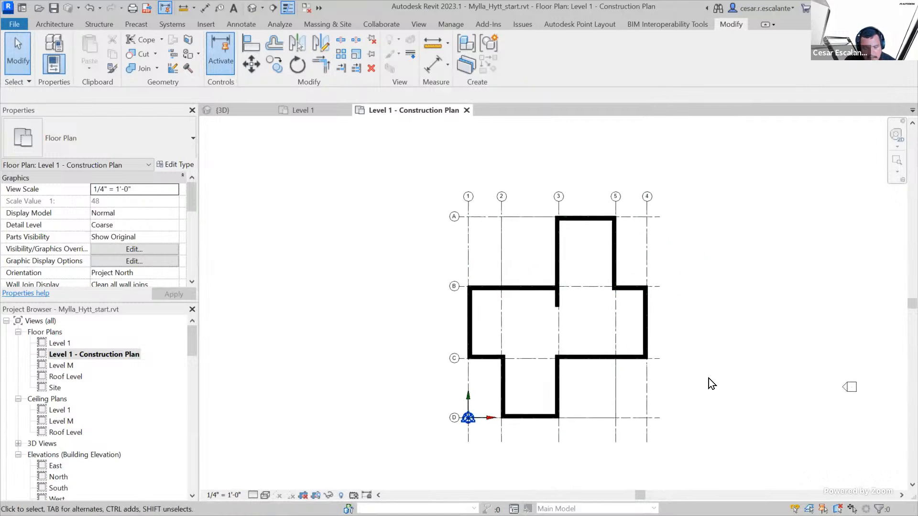
scroll(686, 386, up, 2)
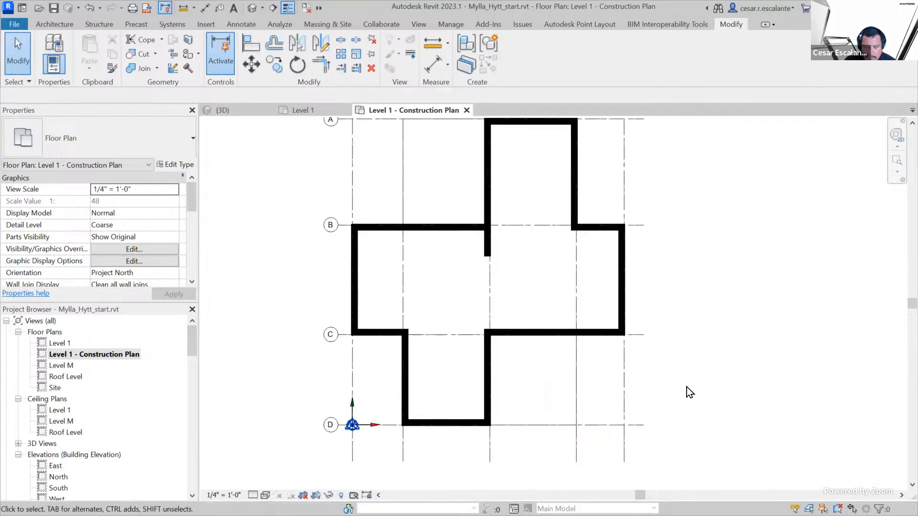
scroll(686, 386, down, 1)
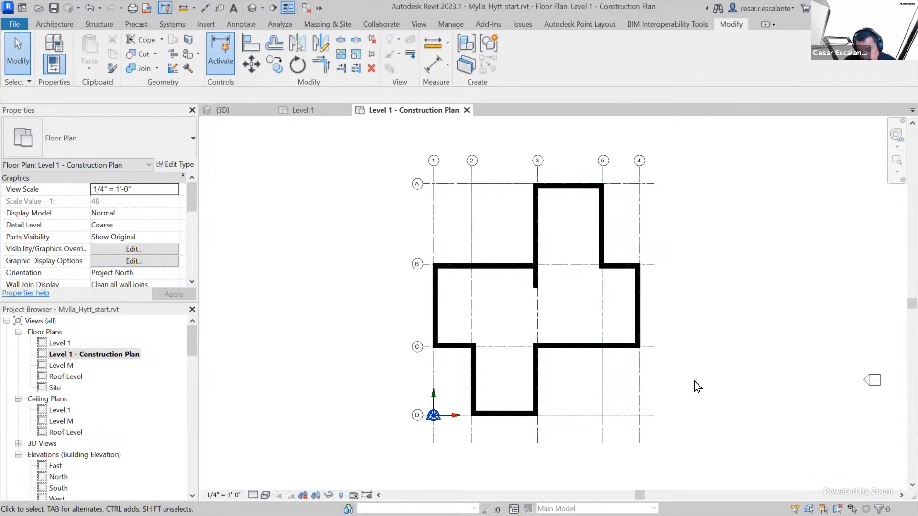
click(470, 242)
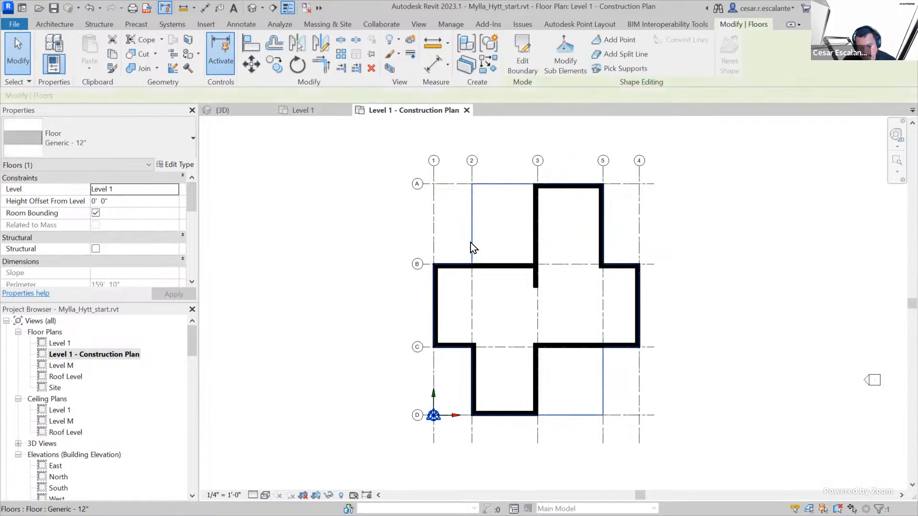
ctrl+click(471, 168)
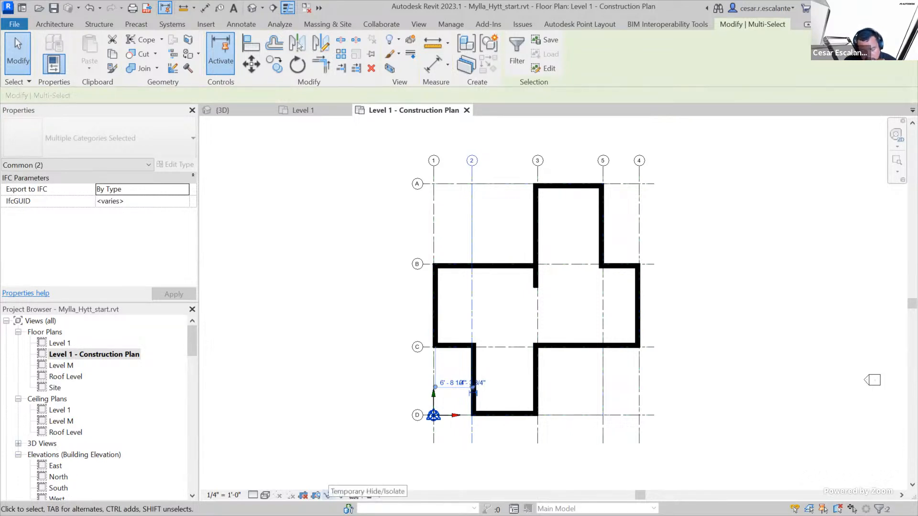
click(329, 495)
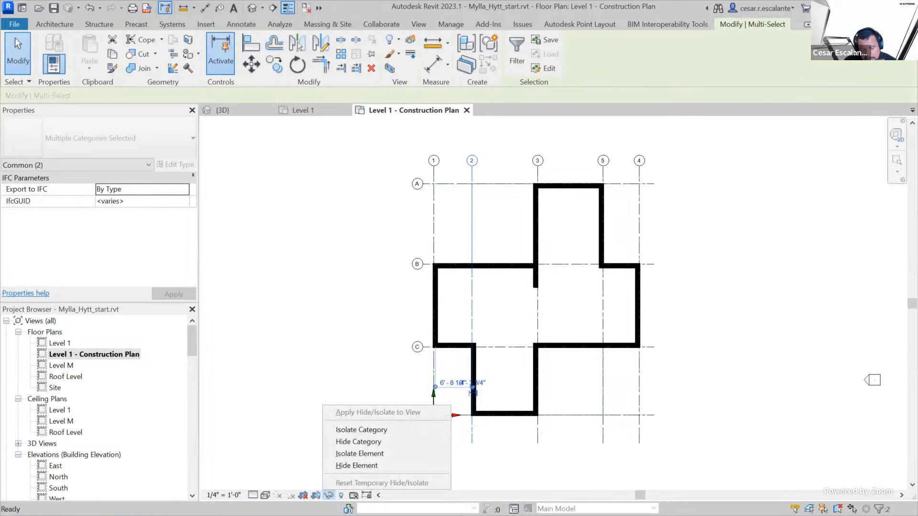
click(383, 431)
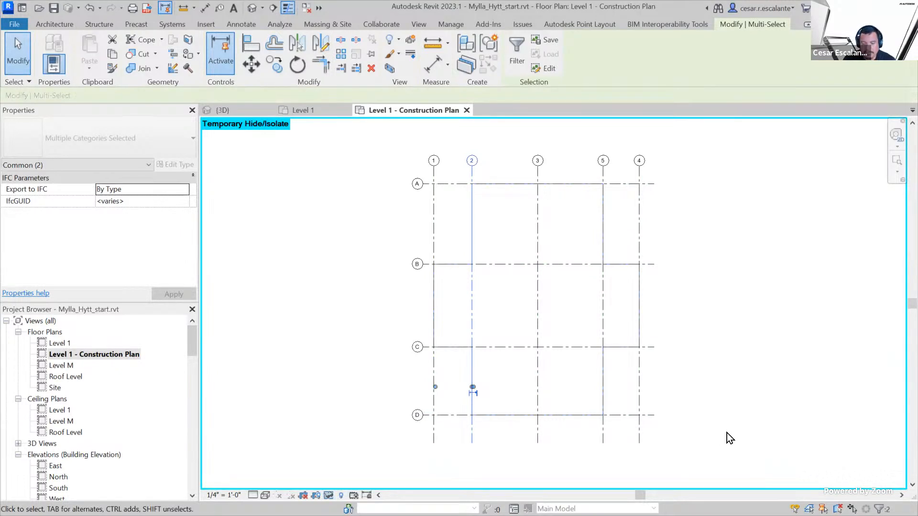
click(691, 392)
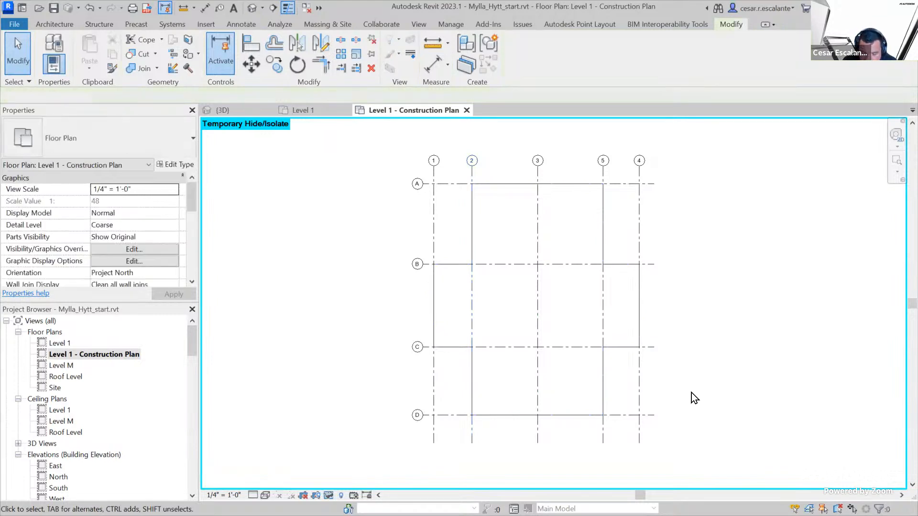
click(605, 372)
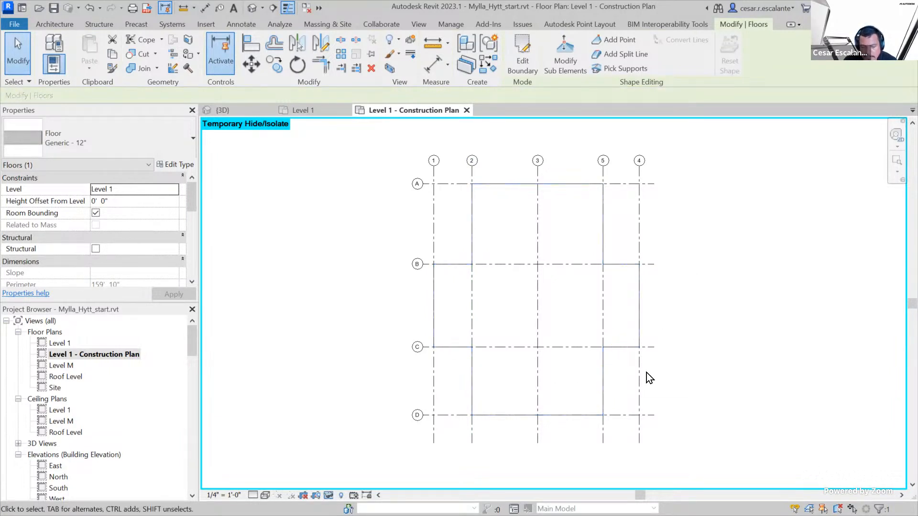
Start a Split Face on the floor and sketch its boundary 14' 8" down grid 3 from A to B, then across to grid 2
click(722, 349)
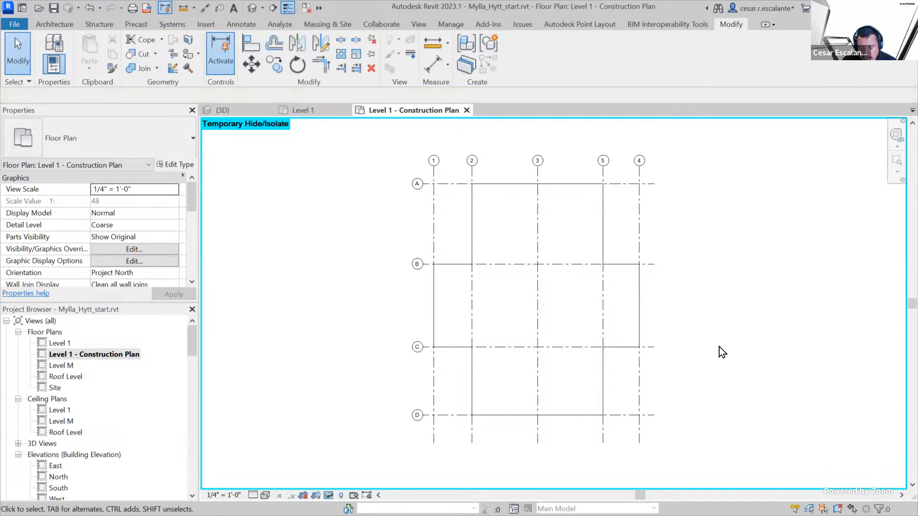
click(603, 367)
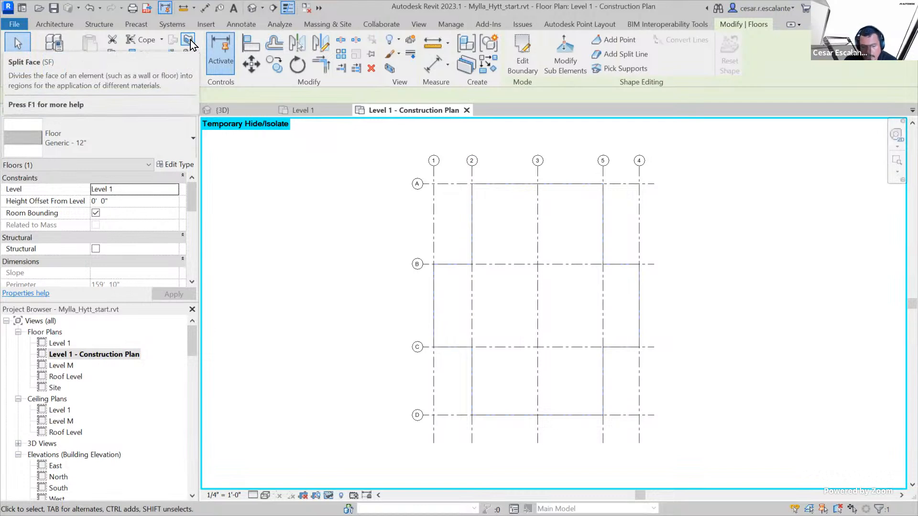
key(Escape)
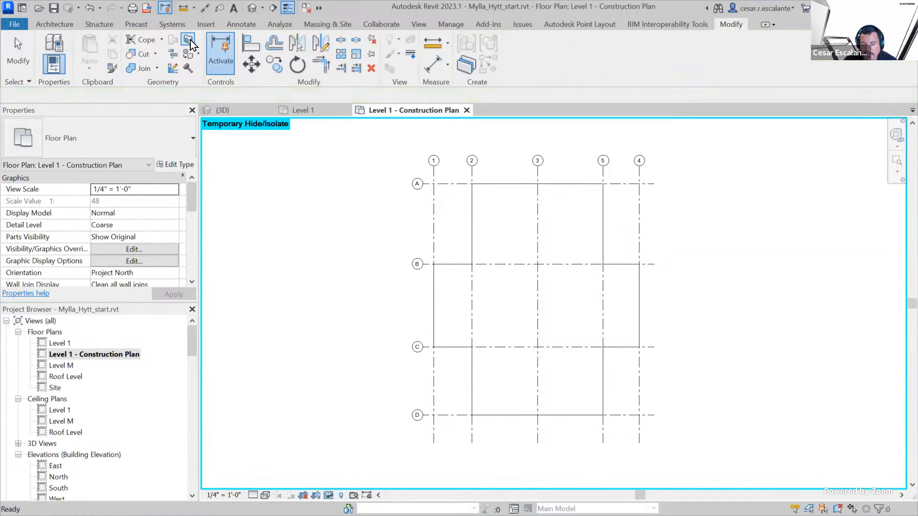
click(189, 40)
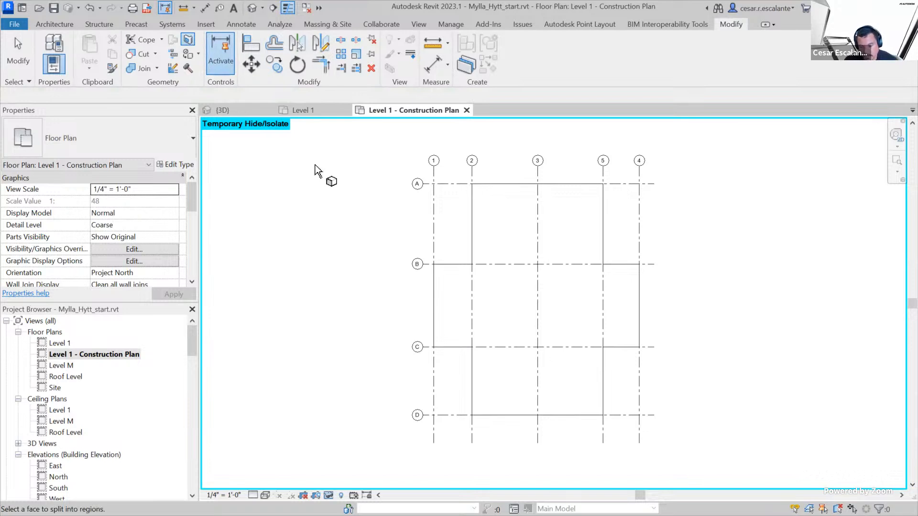
click(473, 220)
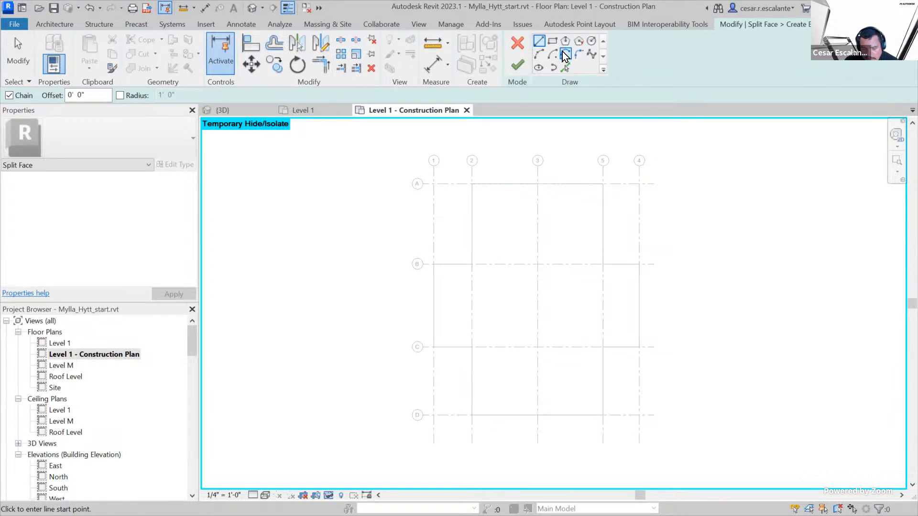
click(537, 184)
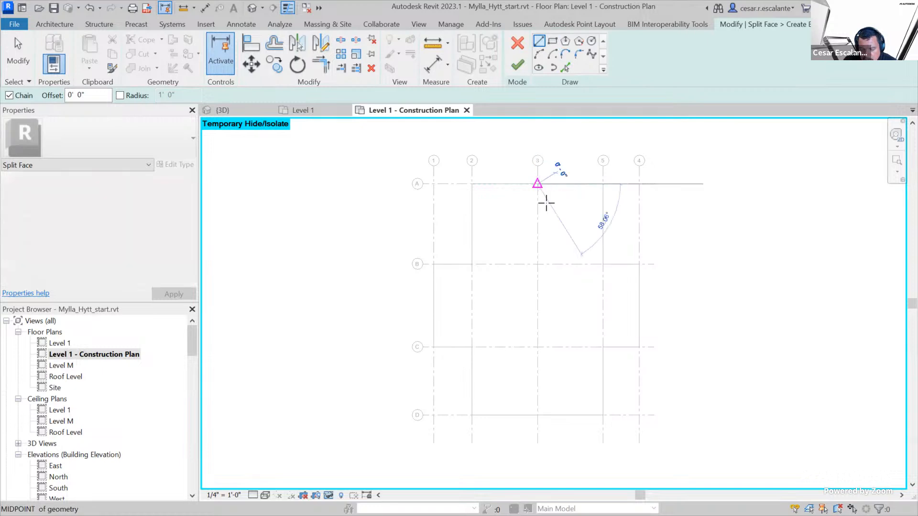
click(537, 264)
click(471, 264)
key(Escape)
key(Escape)
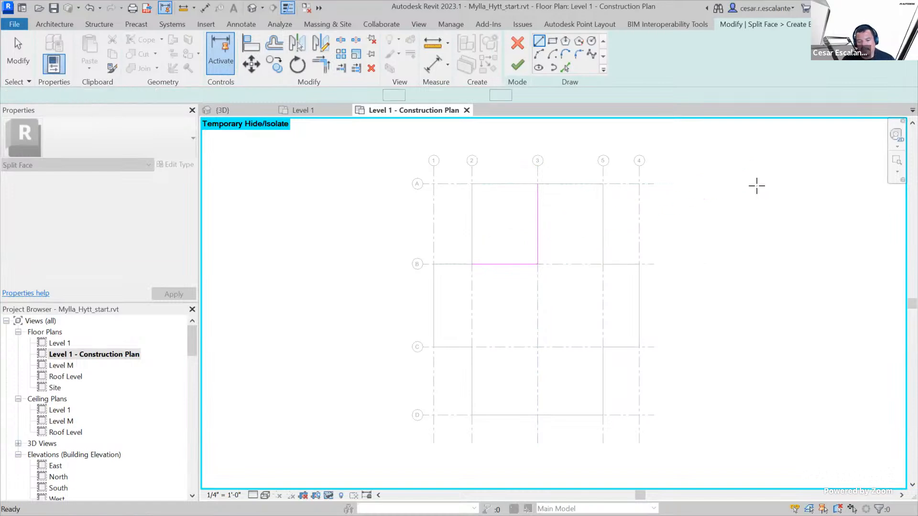
Sketch a second split boundary 12' 6" up grid 3 from D to C, then 12' 0" across to grid 5
click(539, 42)
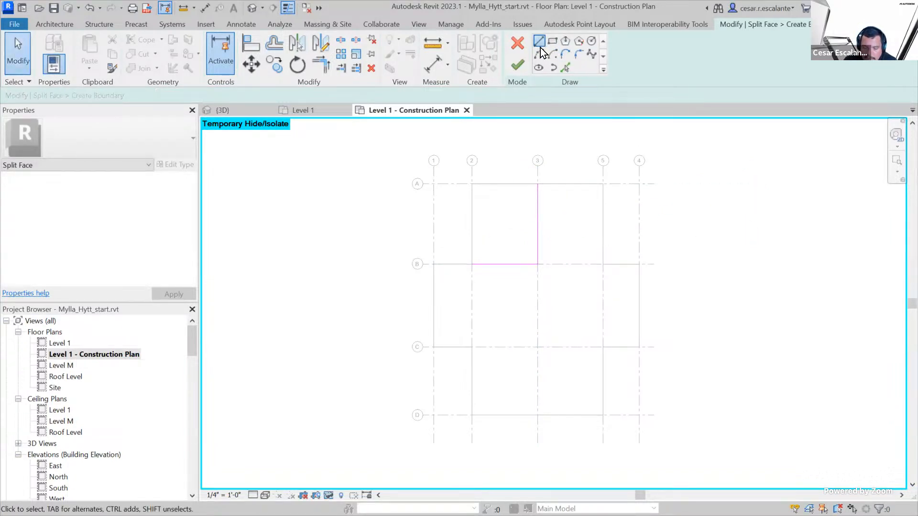
click(536, 416)
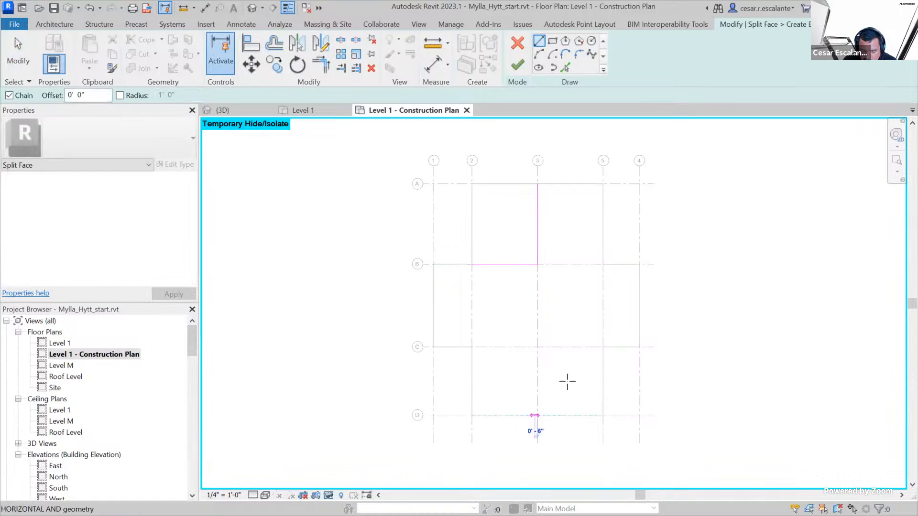
click(537, 346)
click(603, 347)
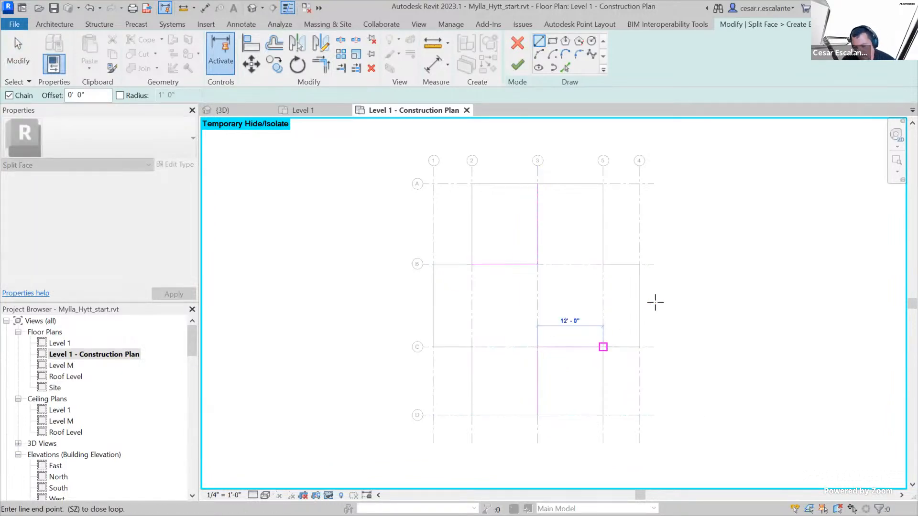
key(Escape)
key(Escape)
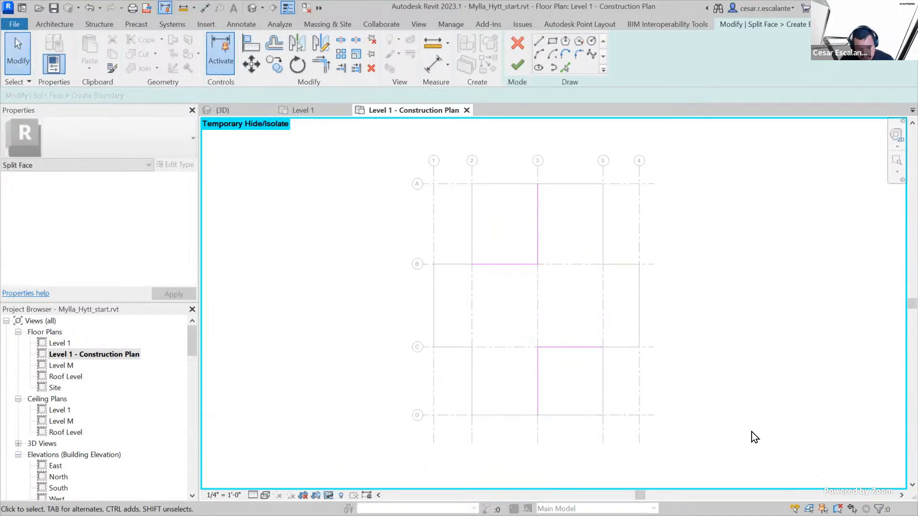
drag(500, 213, 515, 232)
drag(563, 378, 580, 391)
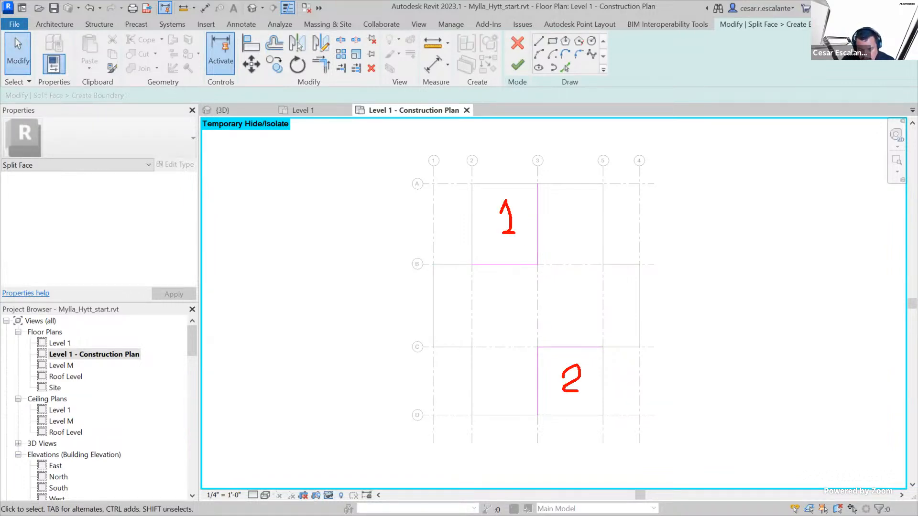
mouse_move(507, 297)
mouse_down()
mouse_move(516, 300)
mouse_move(510, 327)
mouse_move(505, 321)
mouse_up()
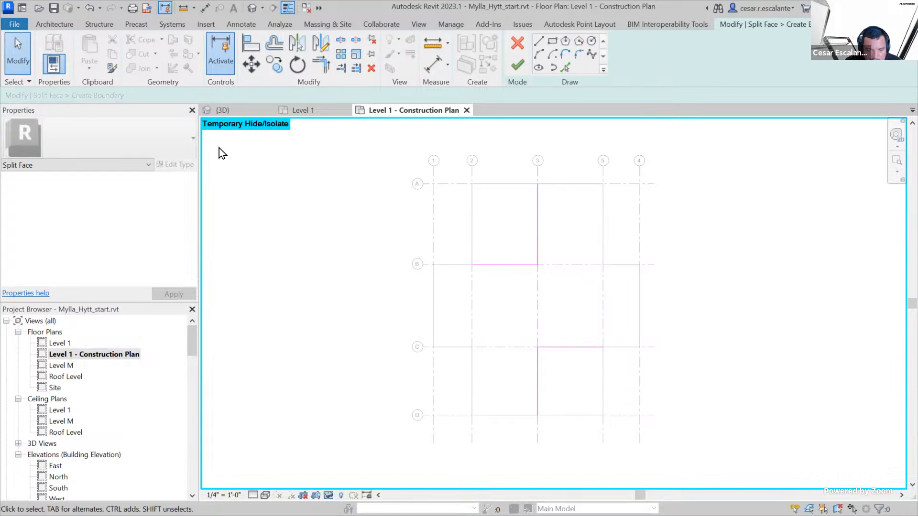
Finish the floor's Split Face sketch and leave nothing selected
click(518, 65)
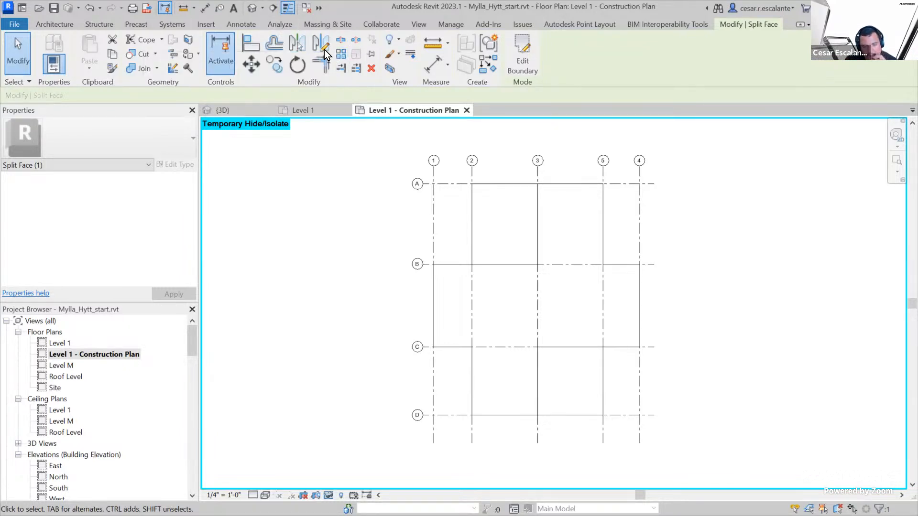
click(189, 41)
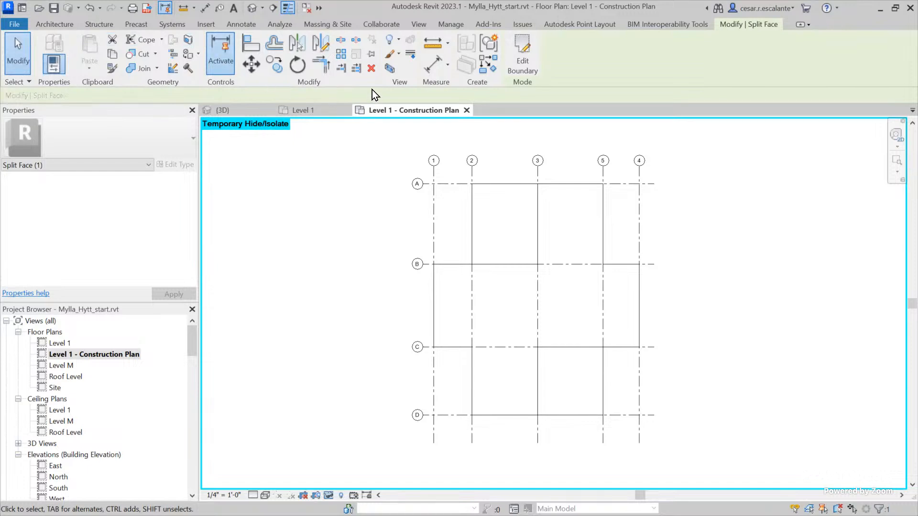
click(341, 190)
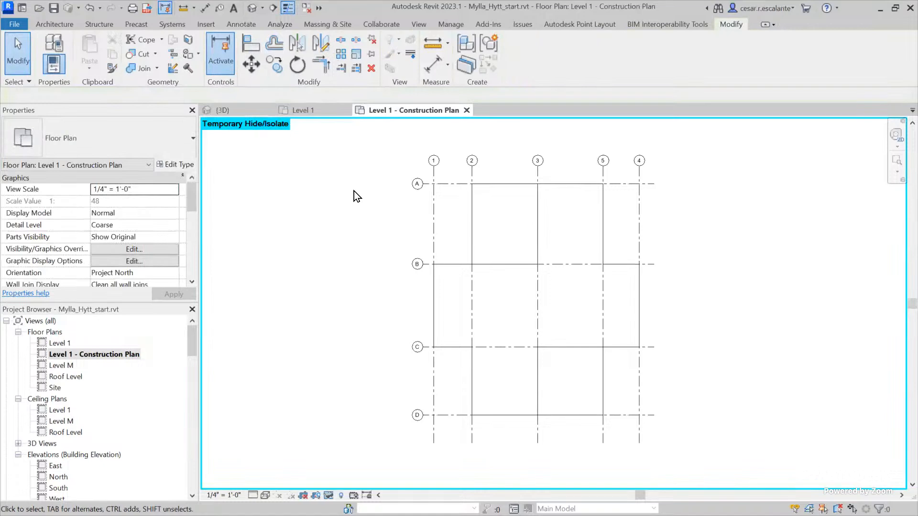
click(474, 225)
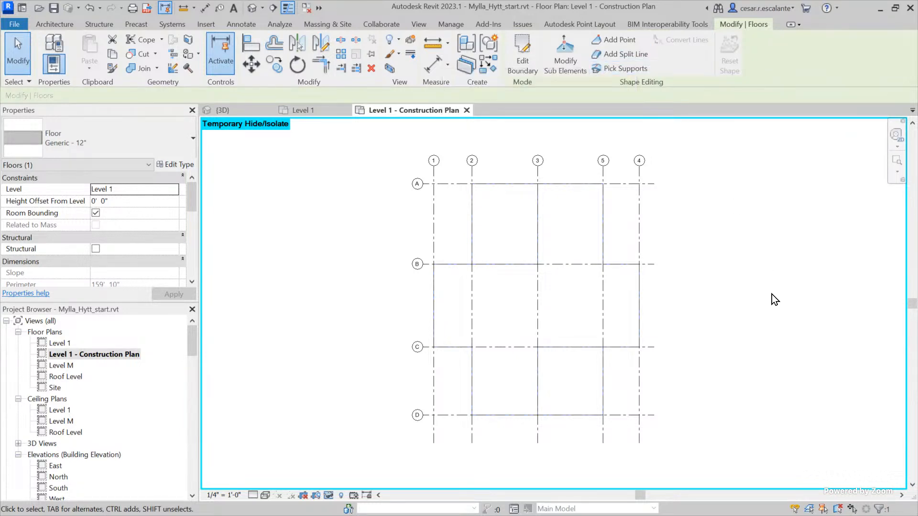
key(Escape)
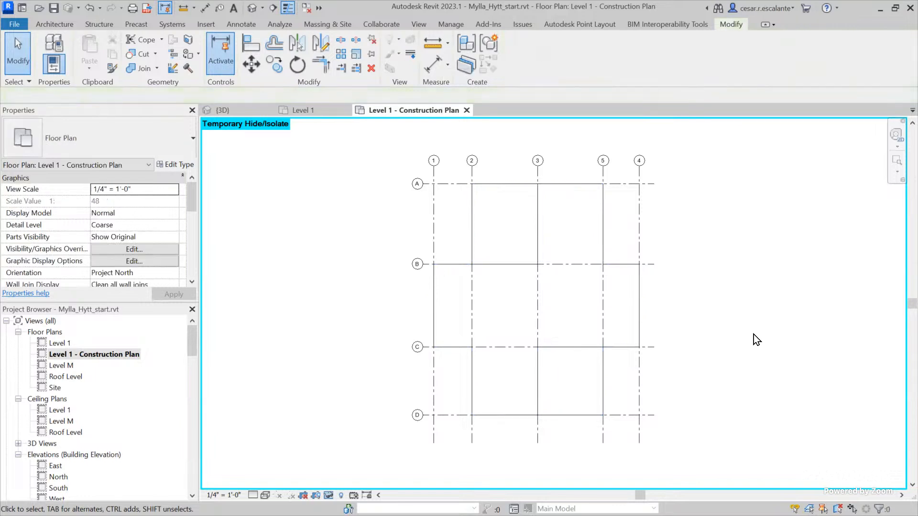
Search the project materials for "Concrete" and paint Concrete, Cast-in-Place on the floor regions between grids 2-3/A-B and 3-5/C-D
click(534, 253)
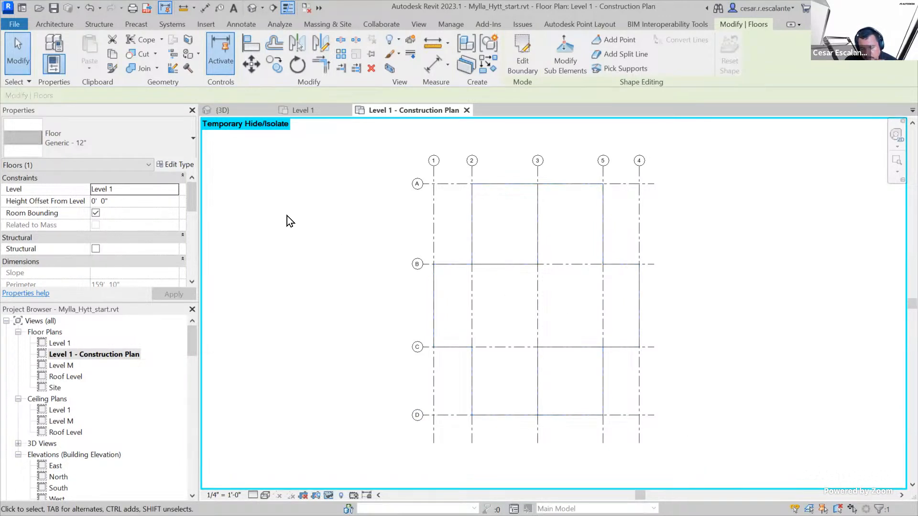
click(191, 56)
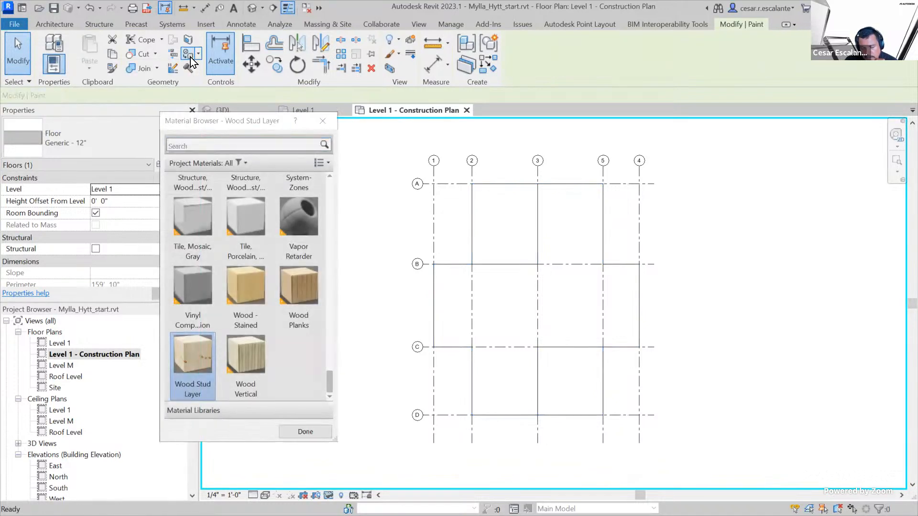
click(331, 443)
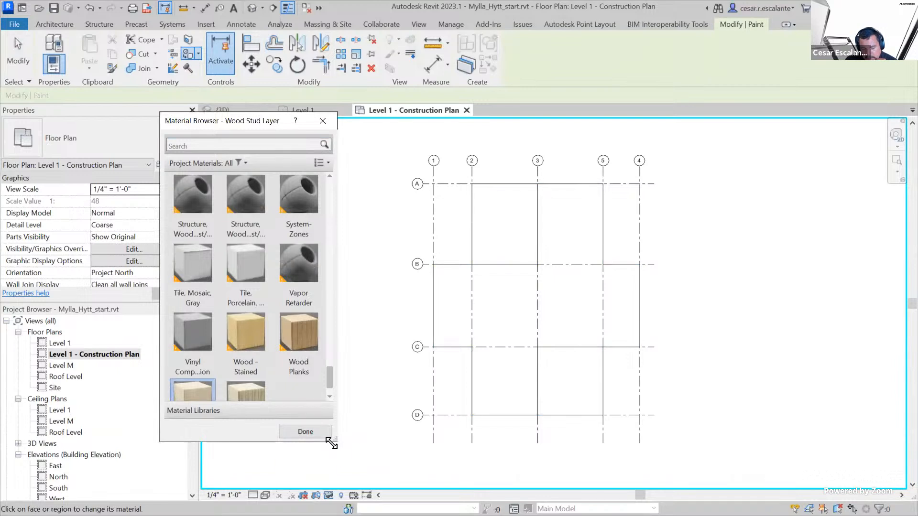
drag(356, 430, 361, 439)
click(194, 142)
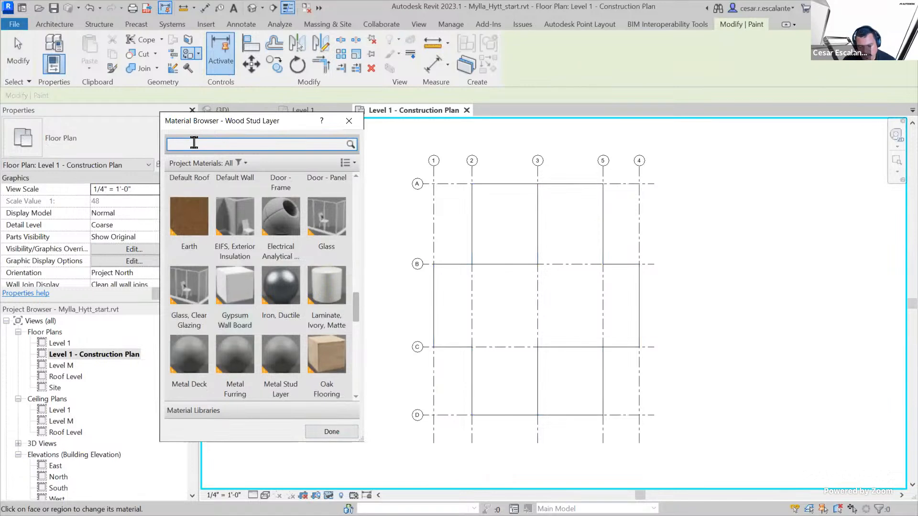
text(Concrete)
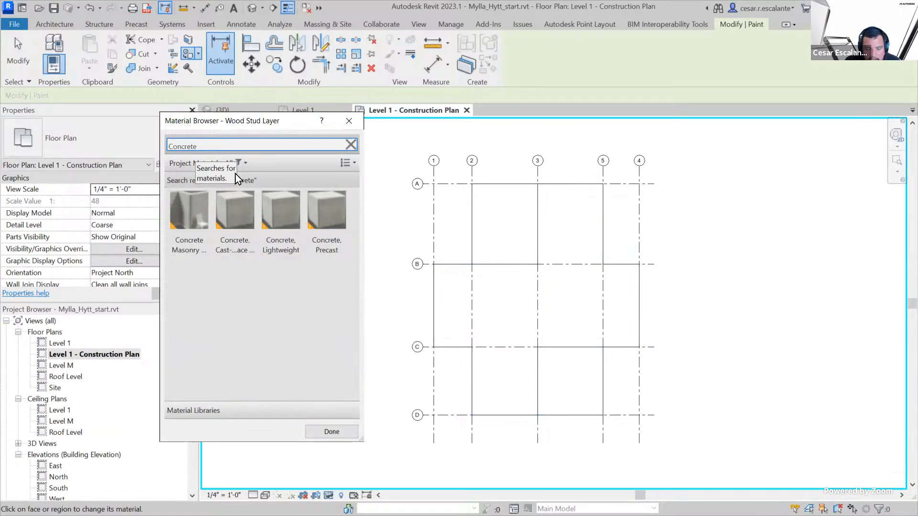
click(240, 222)
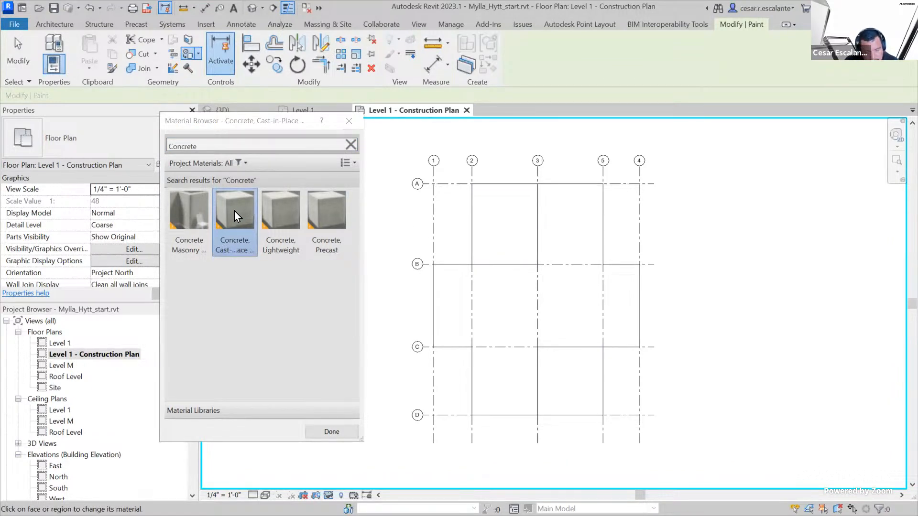
click(479, 219)
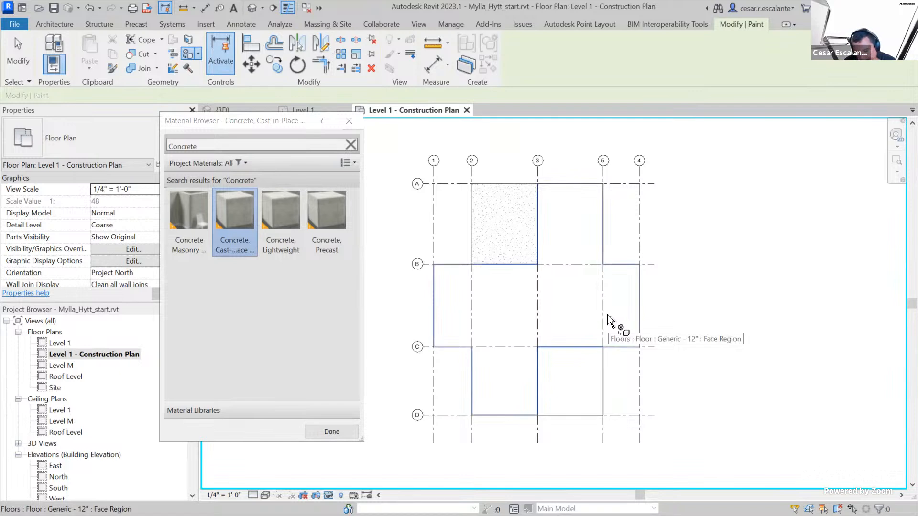
click(234, 214)
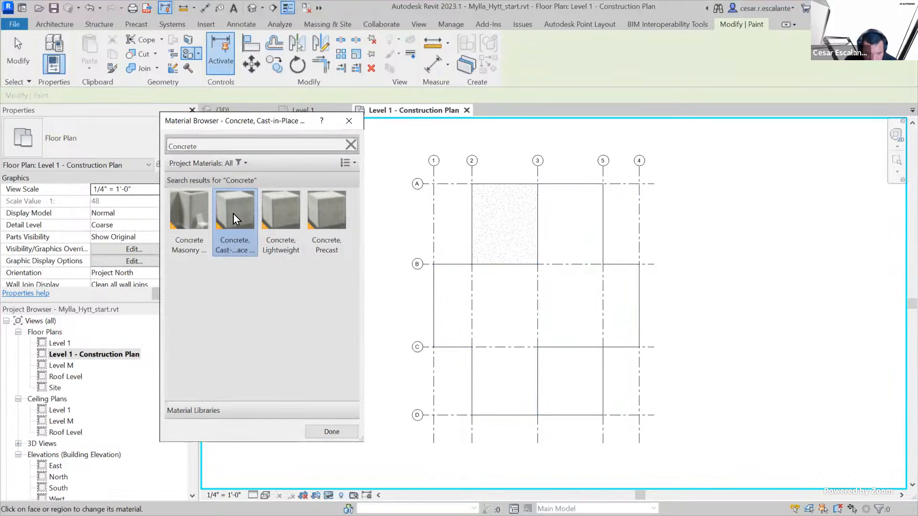
click(575, 402)
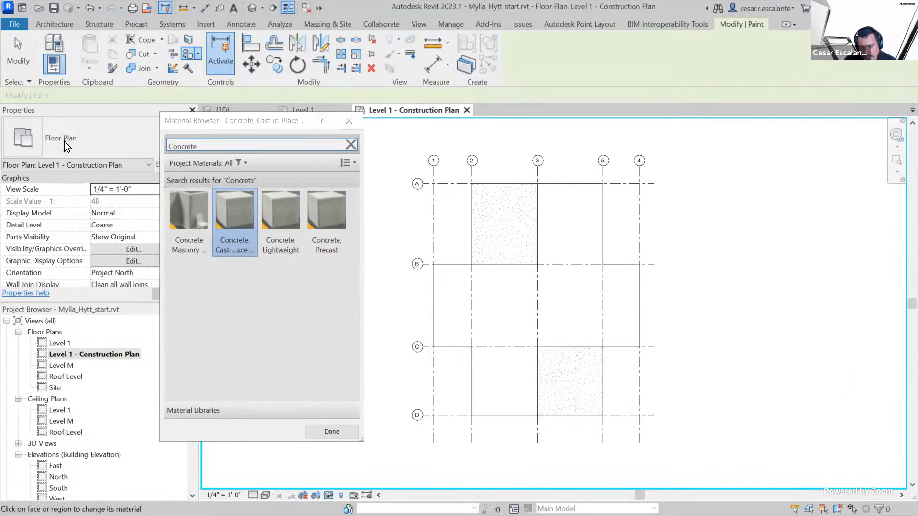
Search the materials for "Plank", paint Wood Planks on the remaining floor face, and finish painting
double_click(203, 148)
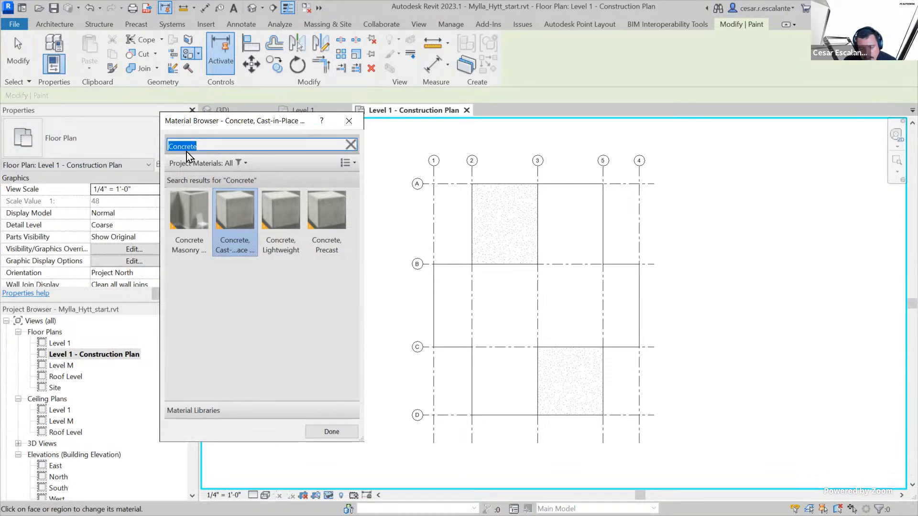
text(Plank)
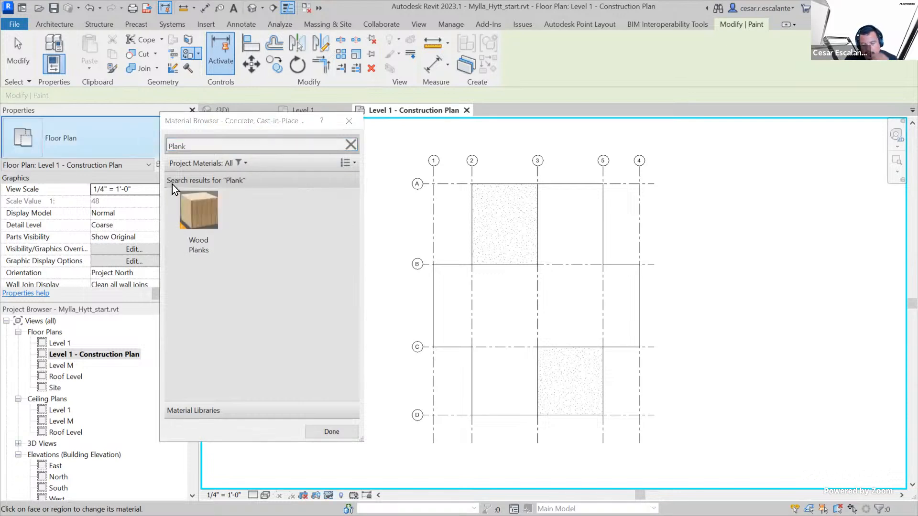
click(201, 210)
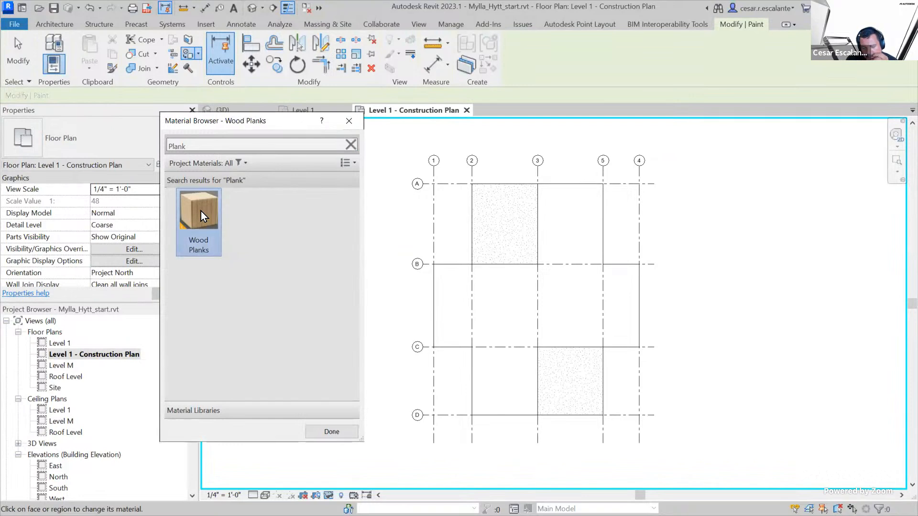
click(510, 306)
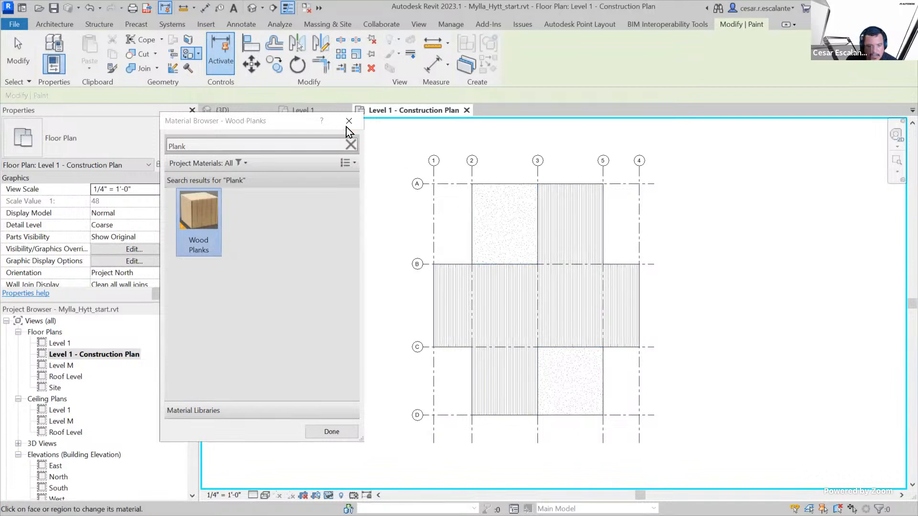
click(332, 432)
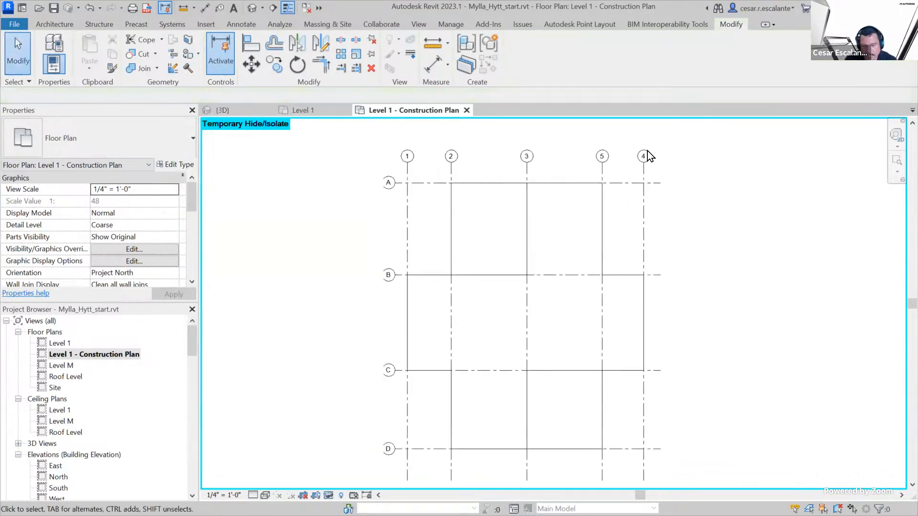
scroll(608, 186, up, 3)
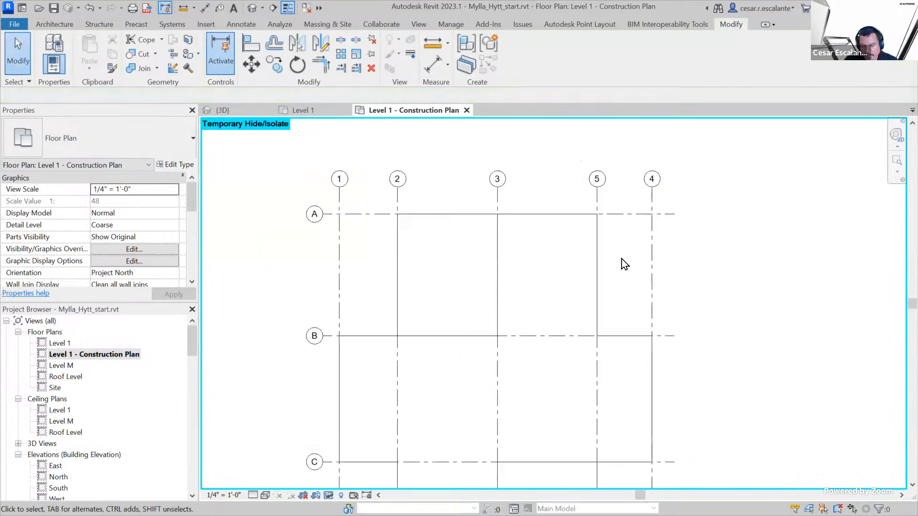
scroll(621, 259, down, 2)
scroll(549, 394, up, 3)
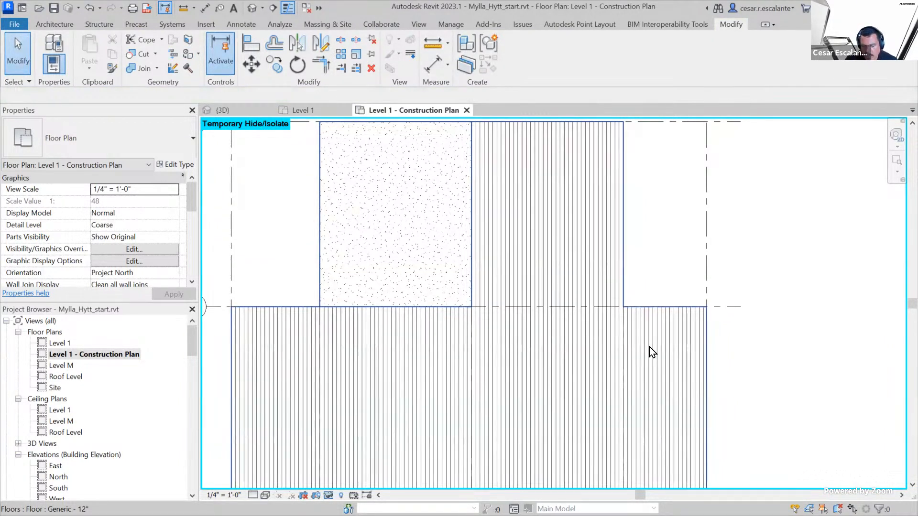
scroll(658, 373, down, 3)
scroll(655, 380, up, 2)
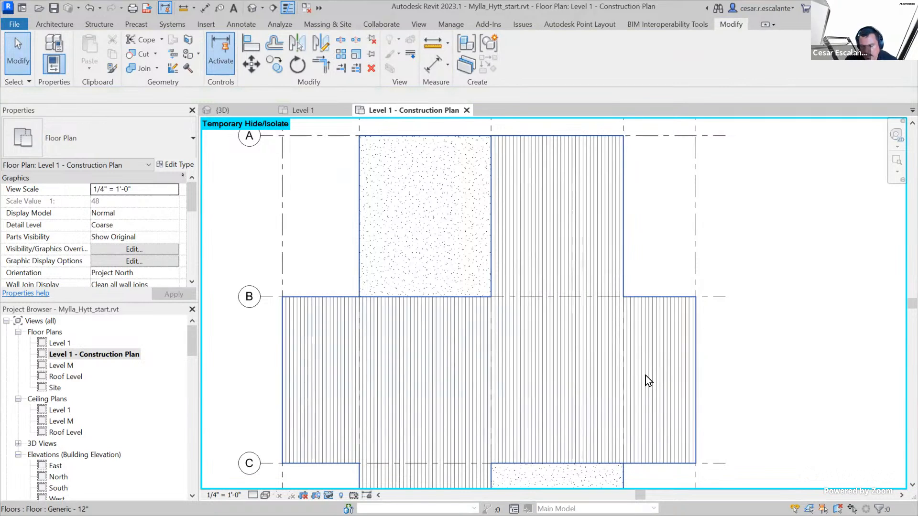
Examine the Wood Planks pattern lines on the floor between grids B and C and around the concrete regions
scroll(663, 396, up, 2)
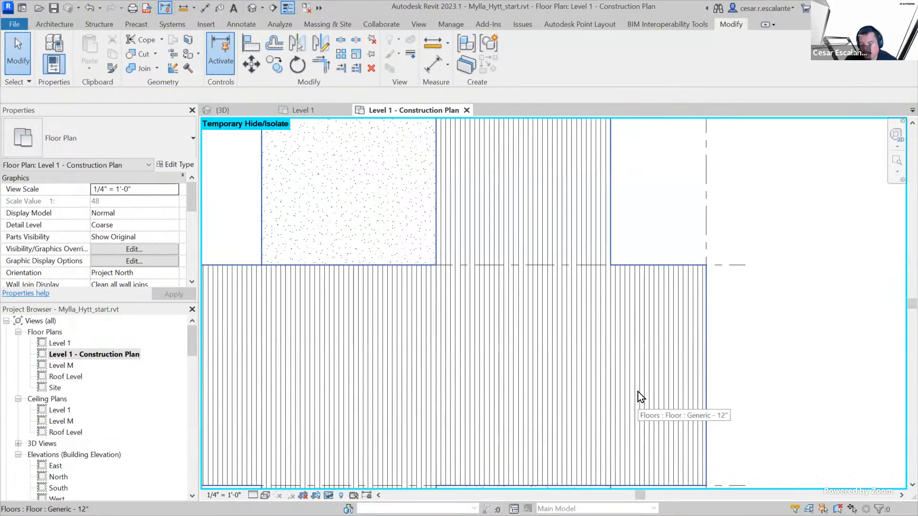
scroll(641, 404, up, 5)
scroll(644, 397, down, 2)
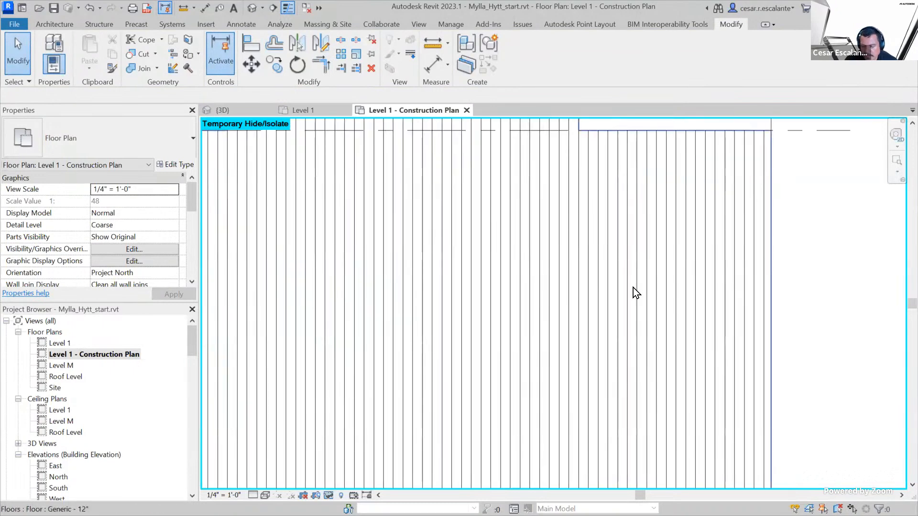
scroll(645, 371, up, 3)
scroll(645, 389, down, 4)
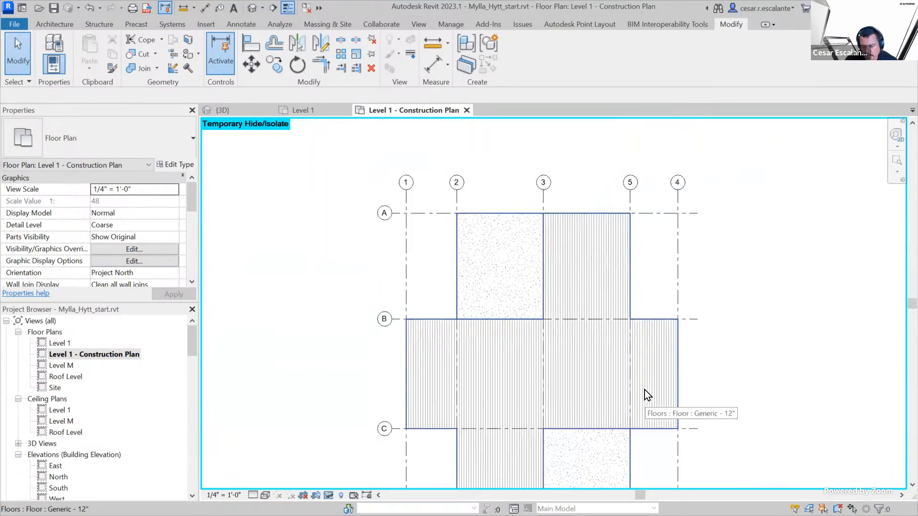
mouse_move(749, 348)
middle_down()
mouse_move(737, 363)
mouse_move(717, 349)
middle_up()
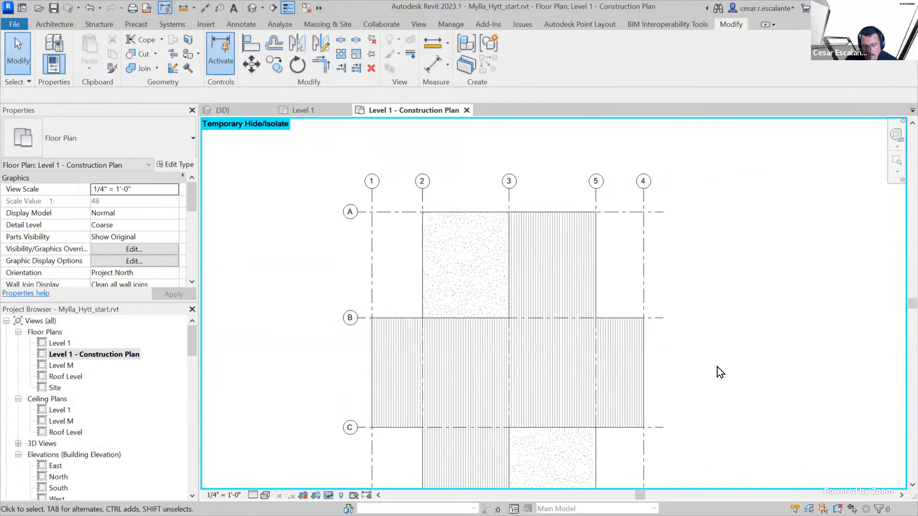
scroll(674, 387, up, 3)
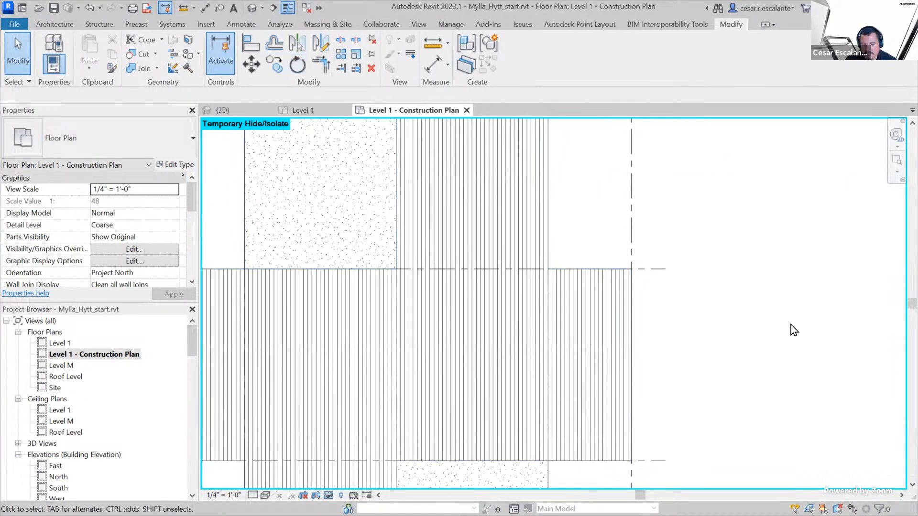
scroll(788, 324, down, 2)
scroll(675, 372, up, 2)
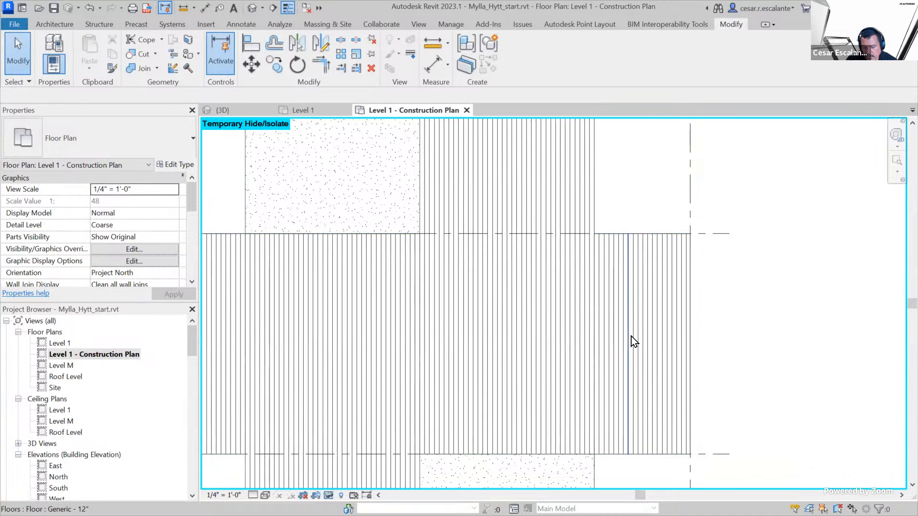
Select a plank pattern line on the floor near grid 4 and rotate the Wood Planks pattern 90° clockwise
click(631, 337)
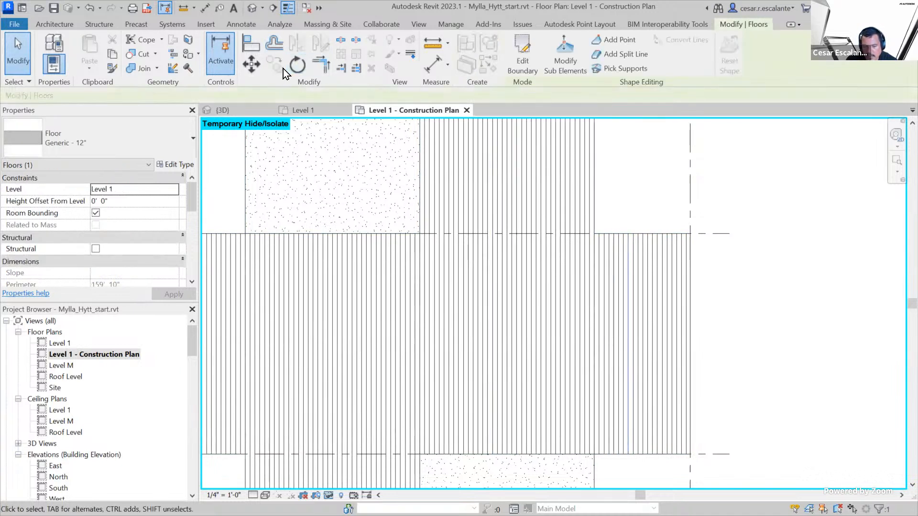
click(297, 65)
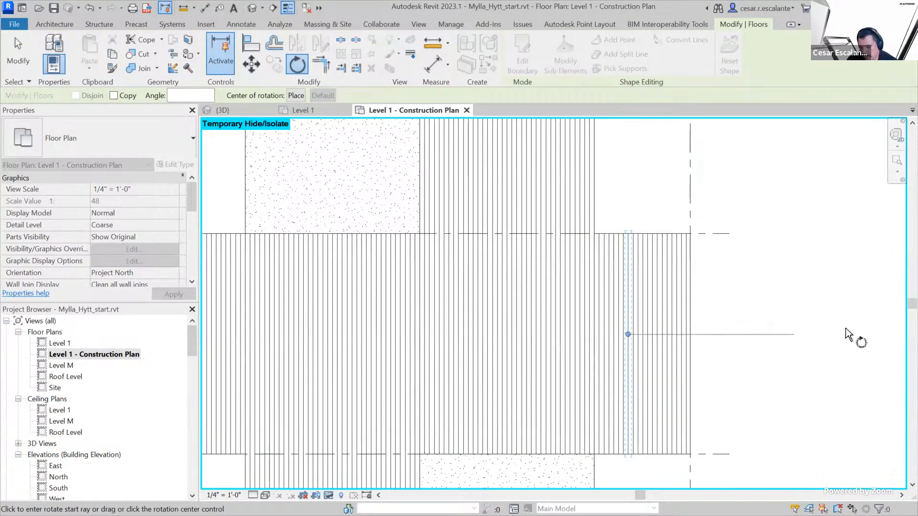
click(844, 343)
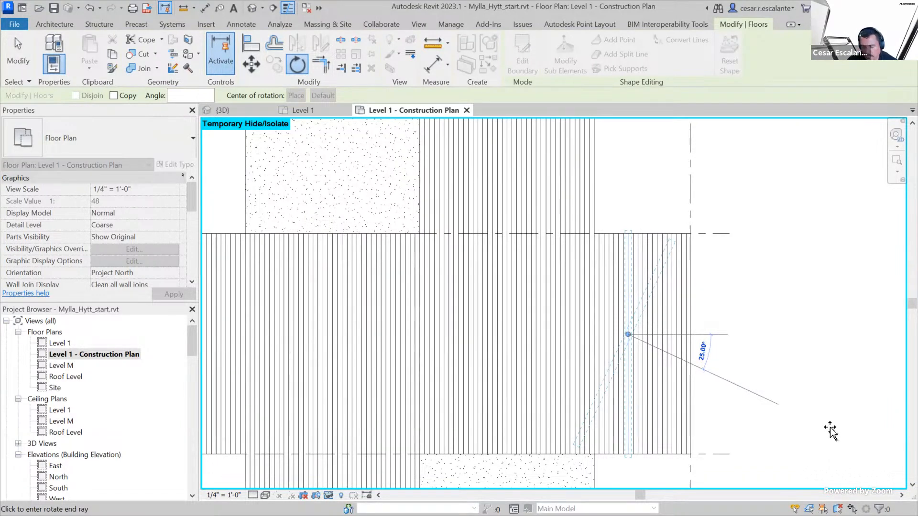
text(90)
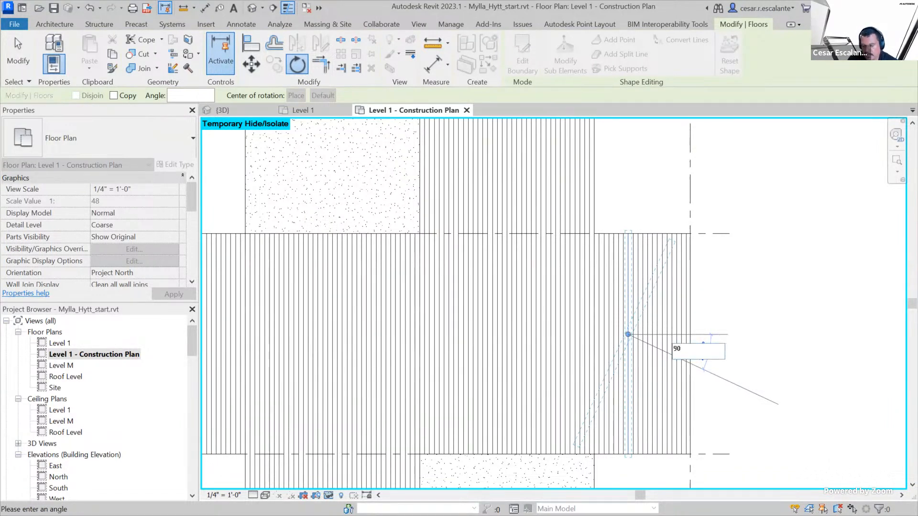
key(Return)
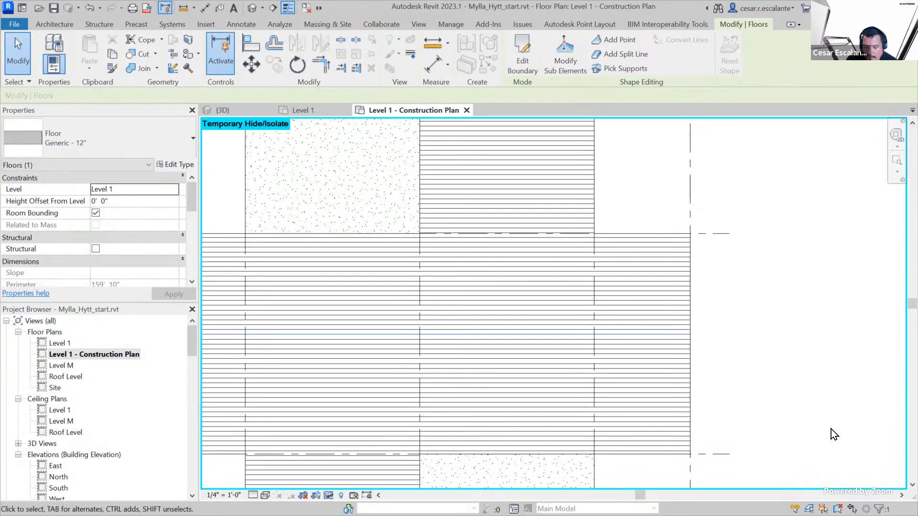
Deselect the floor pattern and undo its 90° rotation
click(830, 429)
click(92, 7)
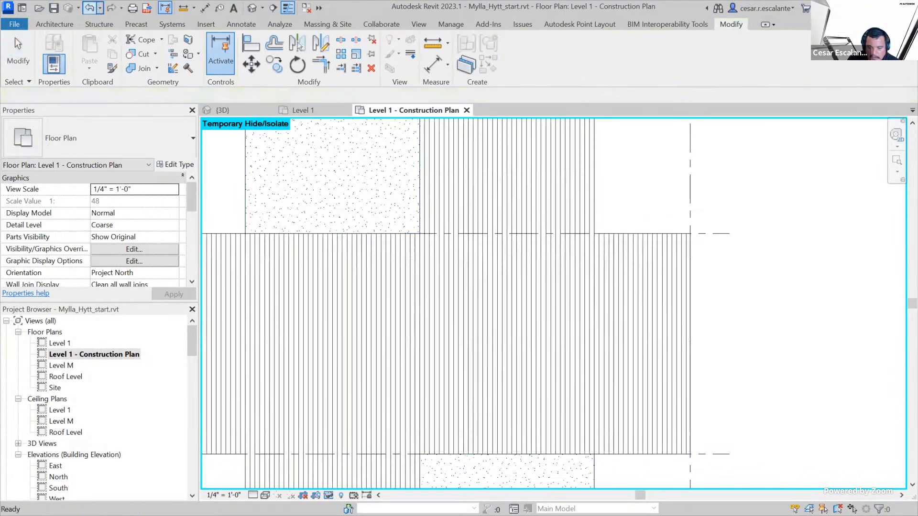
click(548, 314)
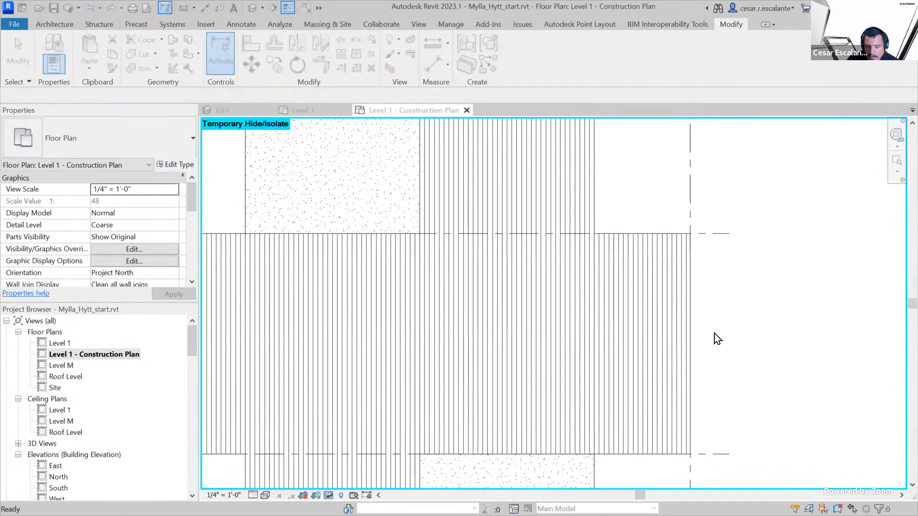
Select a Wood Planks pattern line between grids 5 and 4, rotate the pattern 90° counterclockwise about its midpoint, and clear the selection
scroll(714, 333, down, 3)
scroll(664, 305, up, 2)
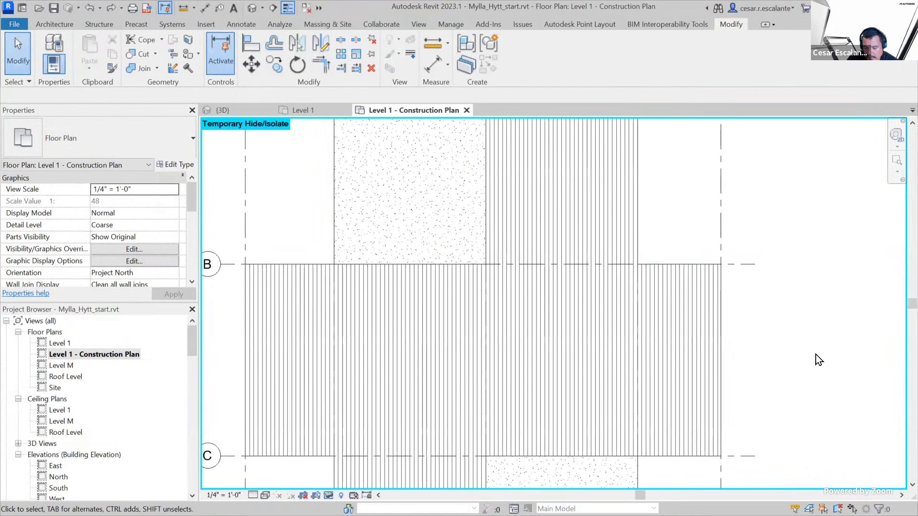
scroll(817, 412, up, 2)
middle_drag(813, 417, 828, 405)
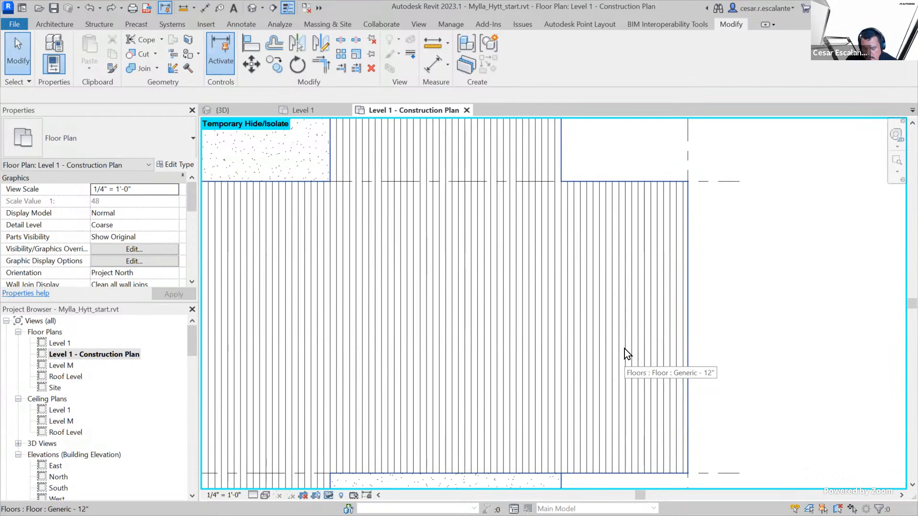
key(Tab)
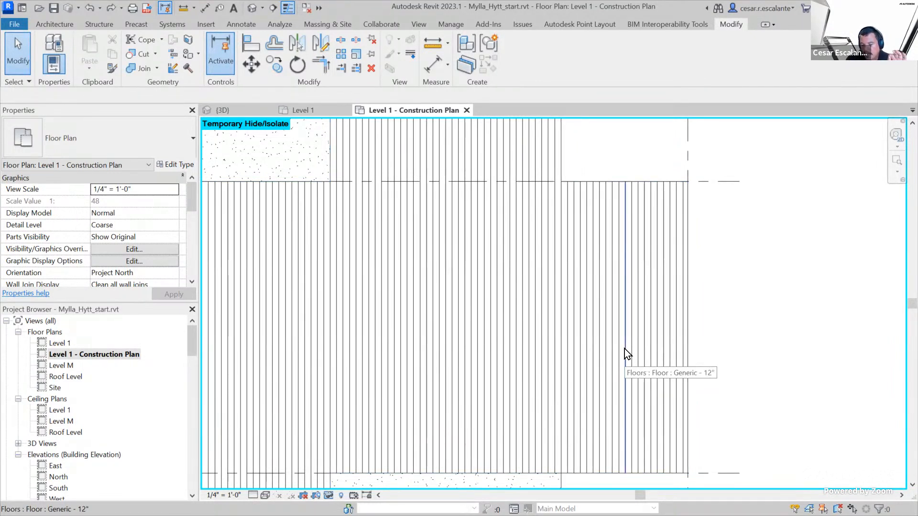
click(624, 349)
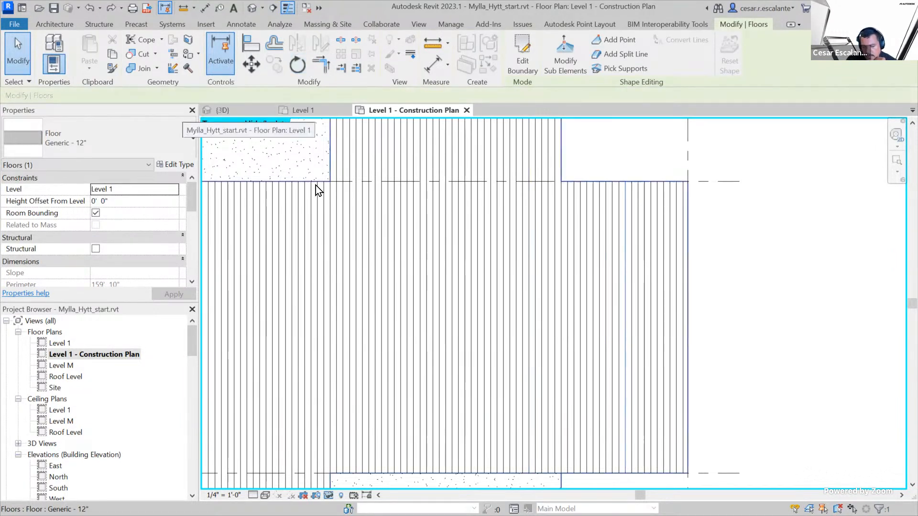
click(300, 68)
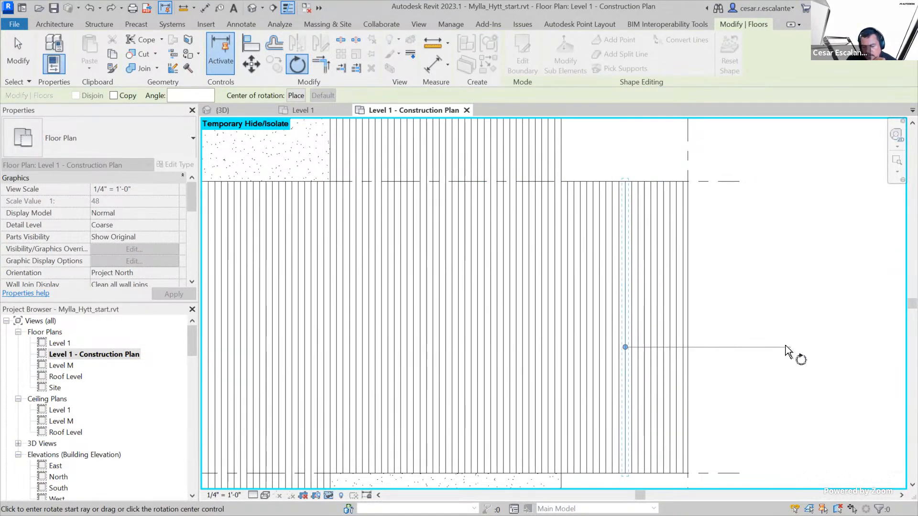
click(816, 349)
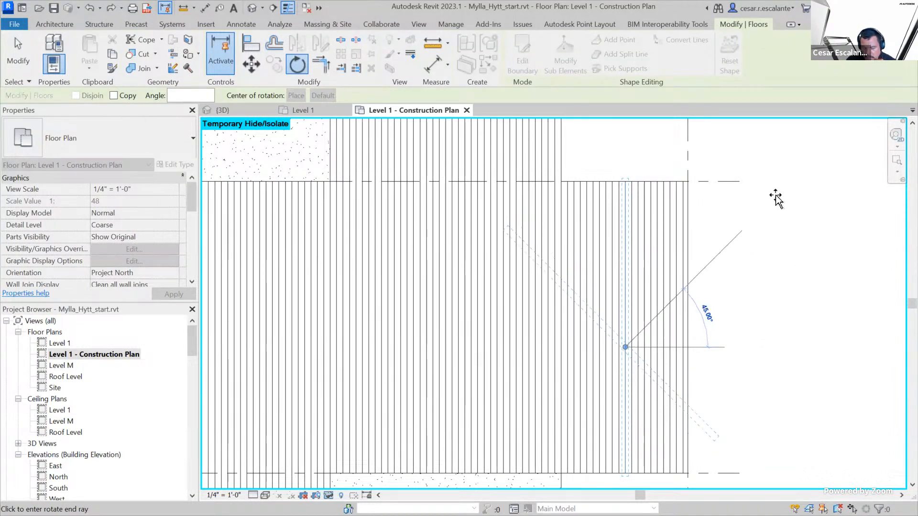
text(90)
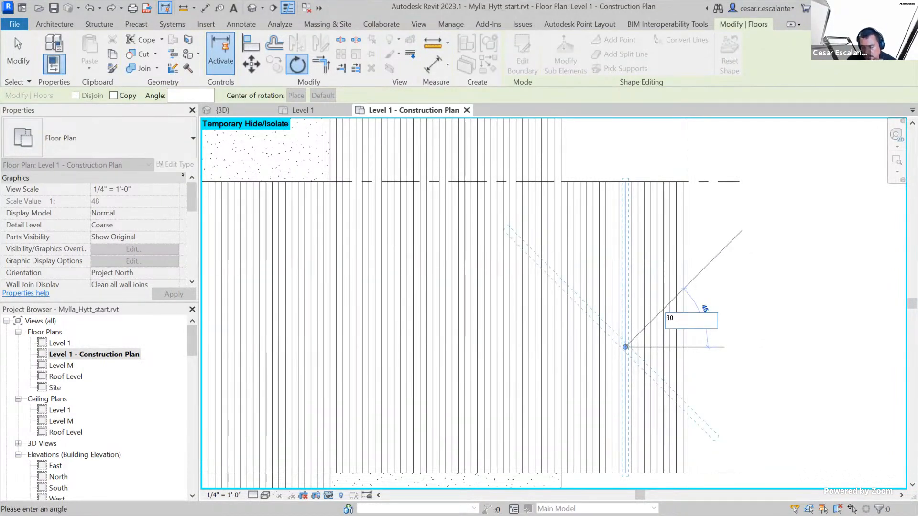
key(Return)
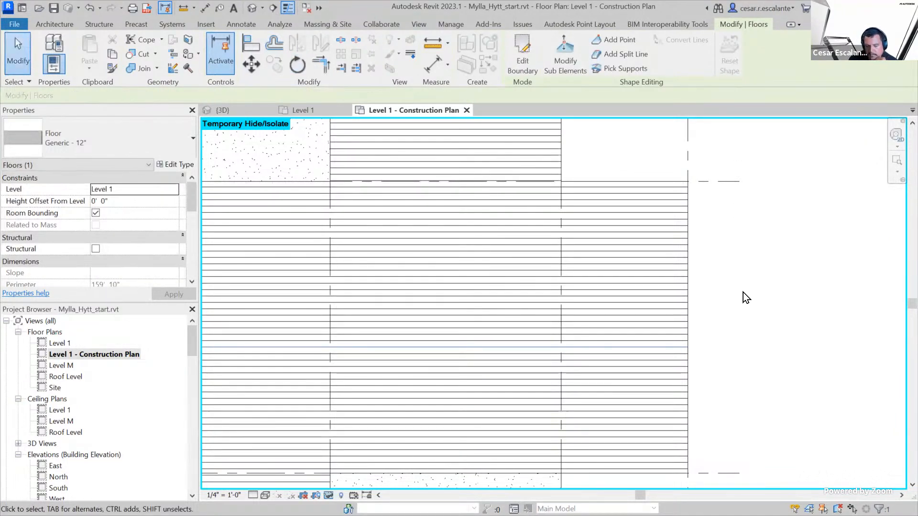
scroll(791, 254, down, 2)
click(812, 340)
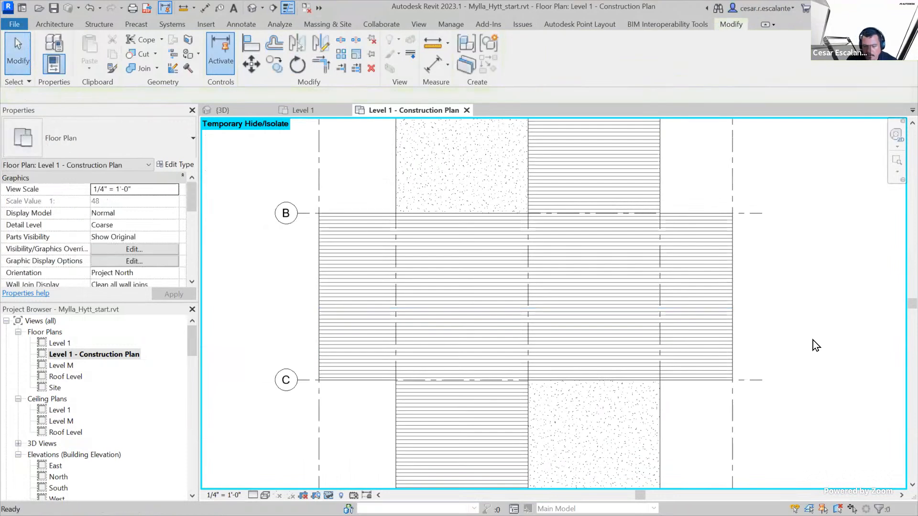
Review the plank direction and the concrete regions across the whole floor from grid A to grid D
scroll(798, 348, down, 2)
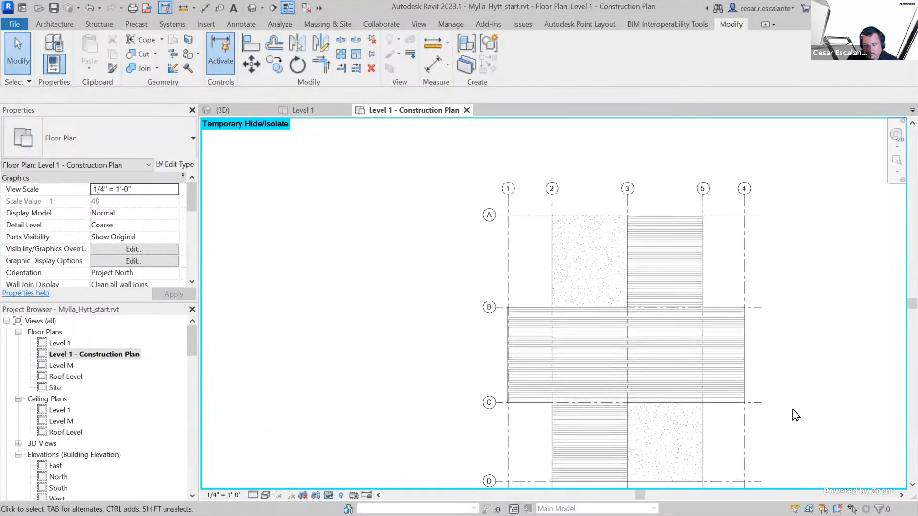
scroll(793, 407, up, 2)
middle_drag(795, 406, 698, 375)
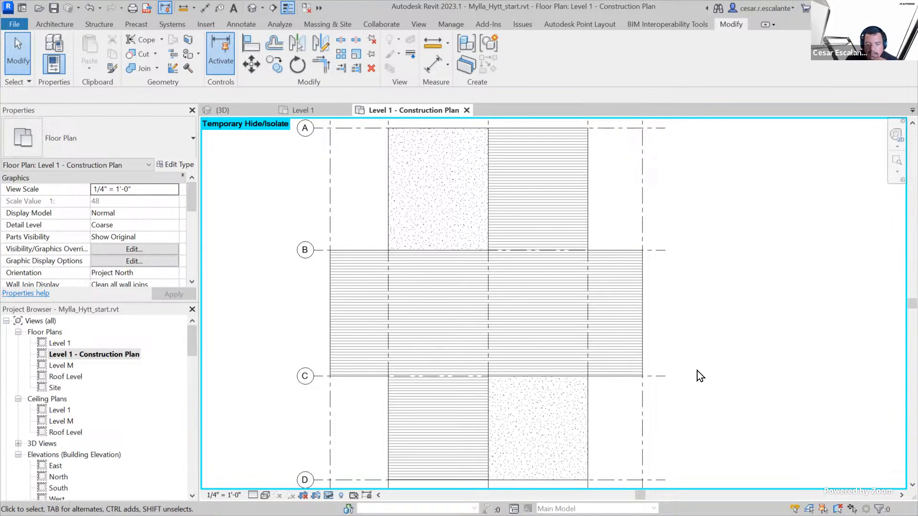
middle_drag(724, 389, 742, 434)
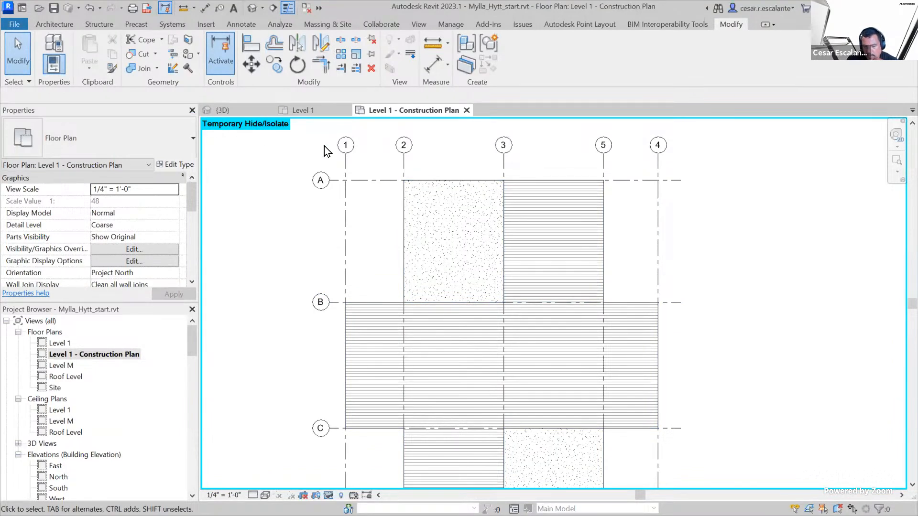
scroll(739, 265, down, 3)
scroll(745, 332, up, 2)
middle_drag(747, 332, 766, 318)
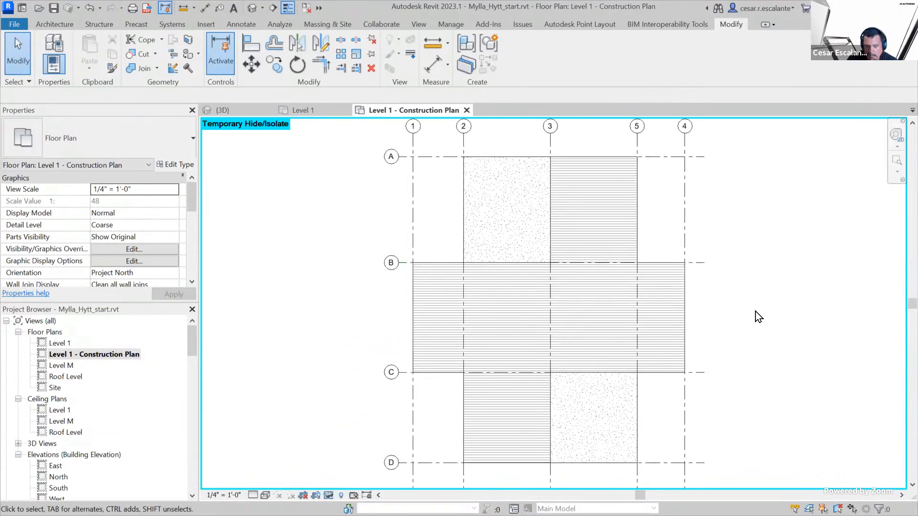
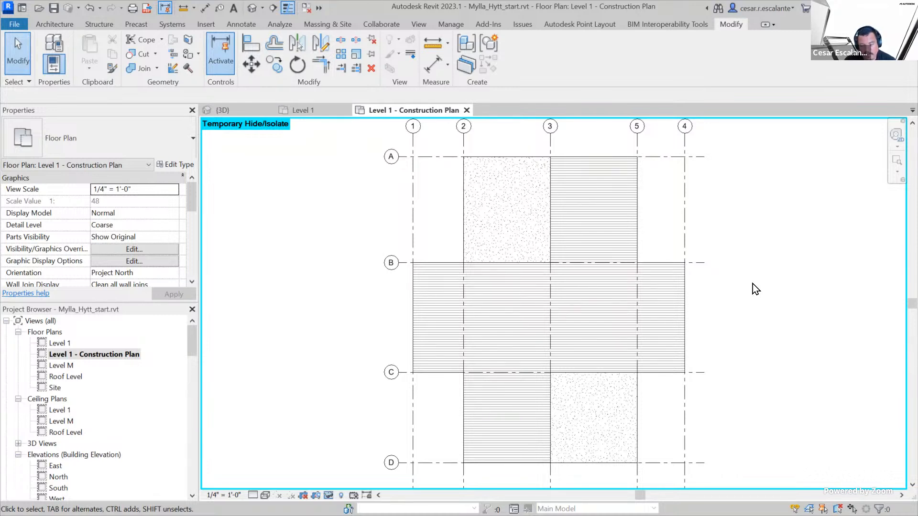
Select the Generic - 12" floor, examine its shape editing options, and clear the selection
click(465, 213)
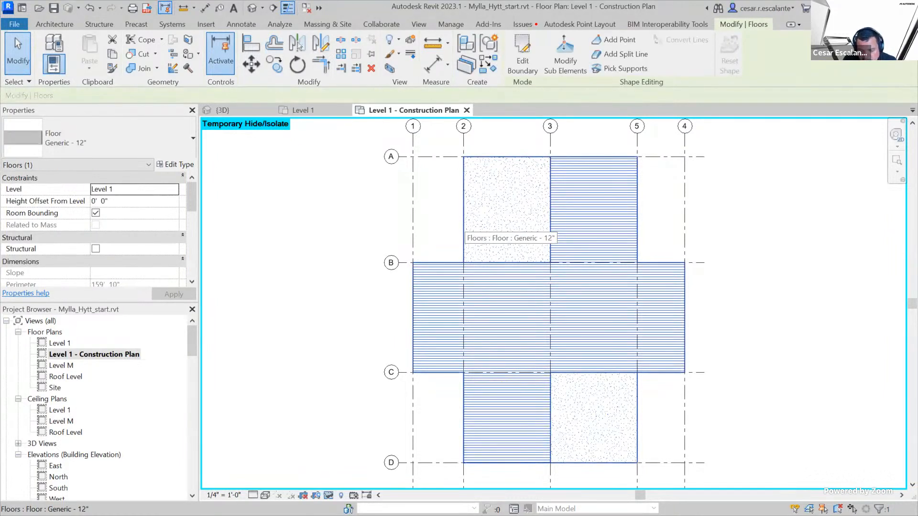
ctrl+drag(535, 23, 685, 94)
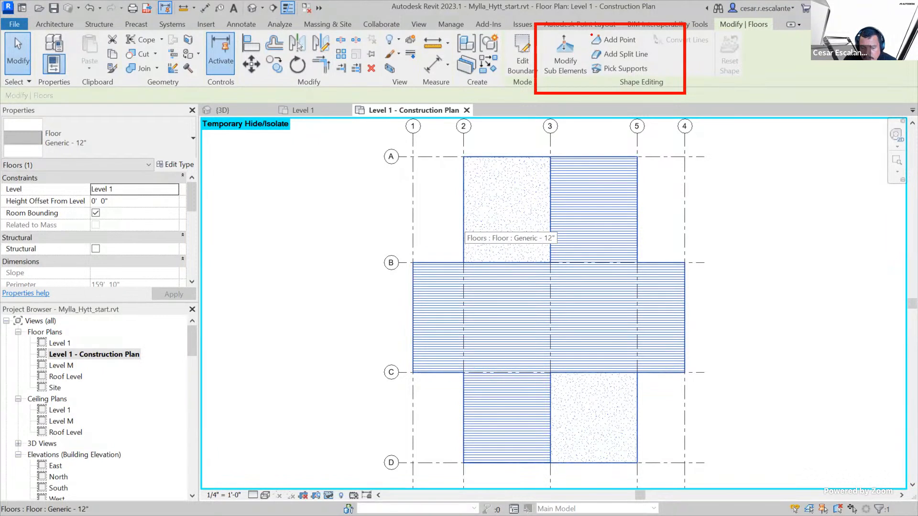
mouse_move(617, 47)
mouse_down()
mouse_move(637, 42)
mouse_move(624, 59)
mouse_move(651, 55)
mouse_up()
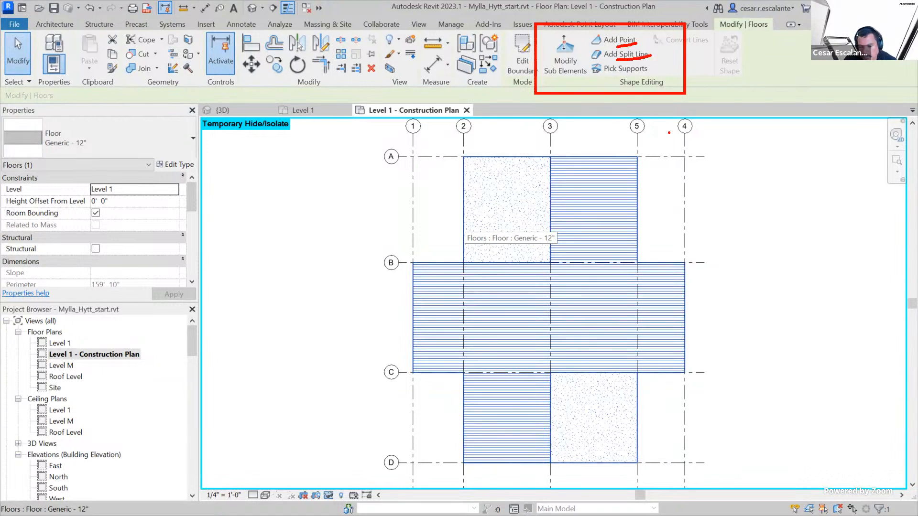
key(Escape)
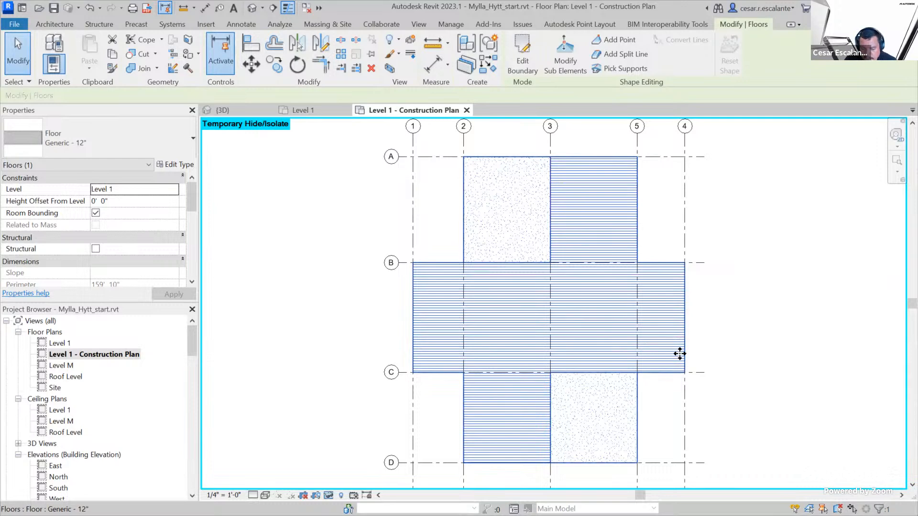
click(786, 357)
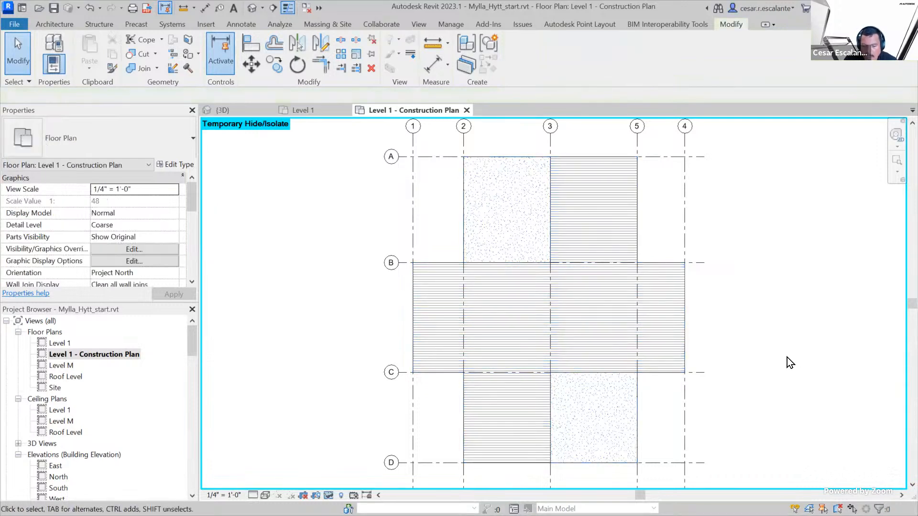
Select the floor and examine its concrete and wood plank regions from grid A to grid D
click(578, 267)
middle_drag(729, 323, 692, 380)
scroll(579, 344, up, 4)
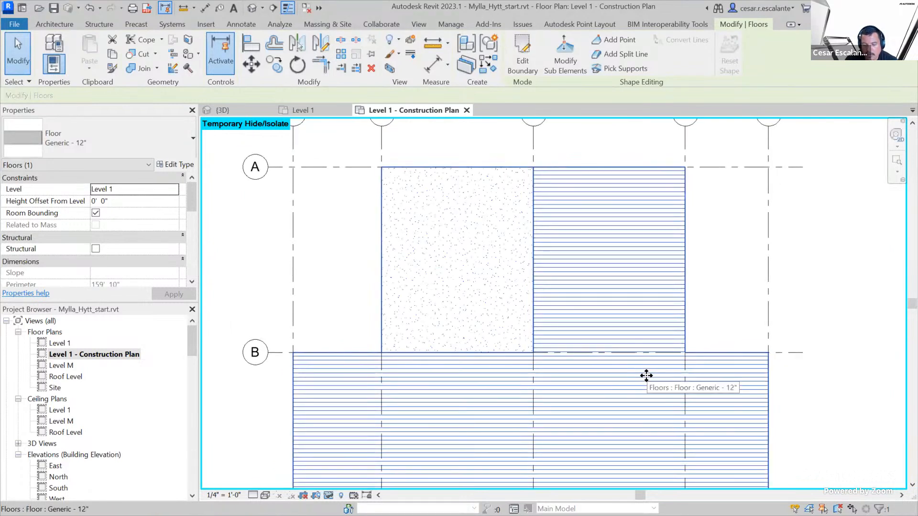
scroll(641, 275, down, 3)
middle_drag(661, 278, 631, 200)
scroll(626, 199, down, 2)
scroll(626, 198, up, 1)
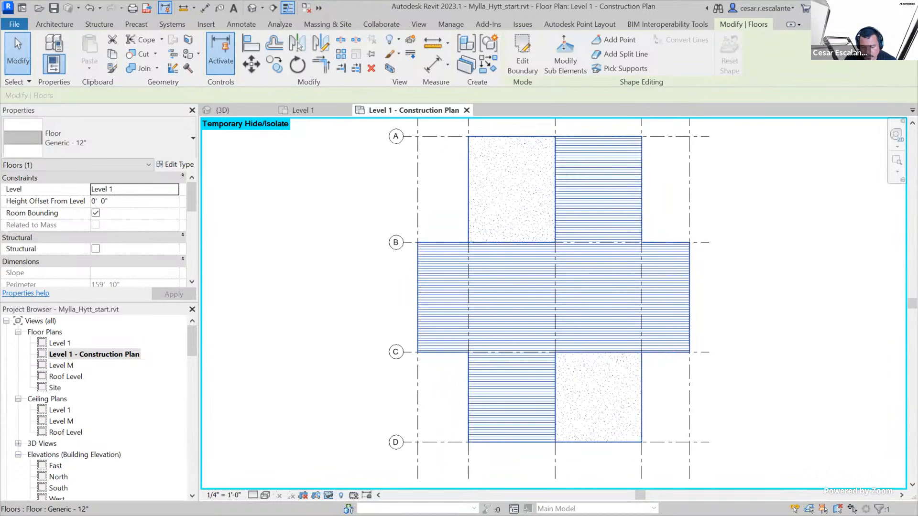
mouse_move(445, 258)
mouse_down()
mouse_move(612, 317)
mouse_move(490, 276)
mouse_move(460, 285)
mouse_up()
mouse_move(609, 144)
mouse_down()
mouse_move(612, 194)
mouse_move(514, 358)
mouse_move(522, 414)
mouse_up()
click(532, 416)
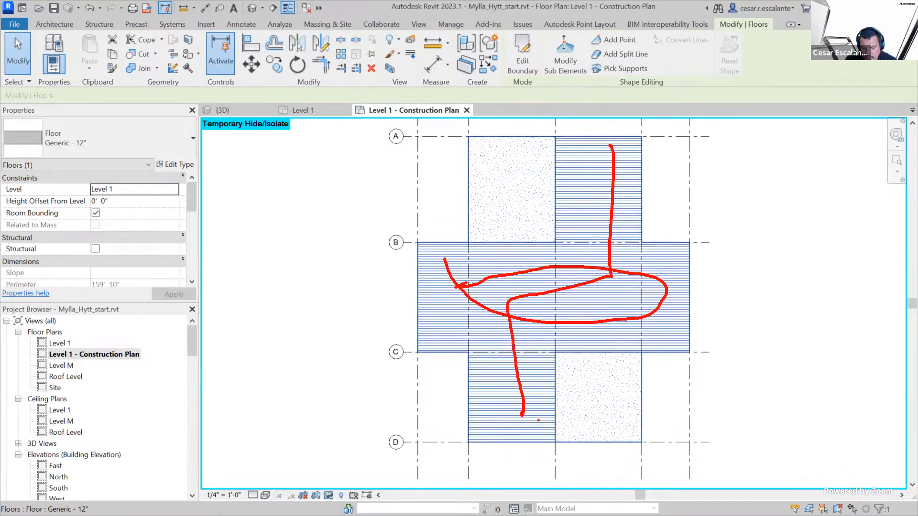
key(Escape)
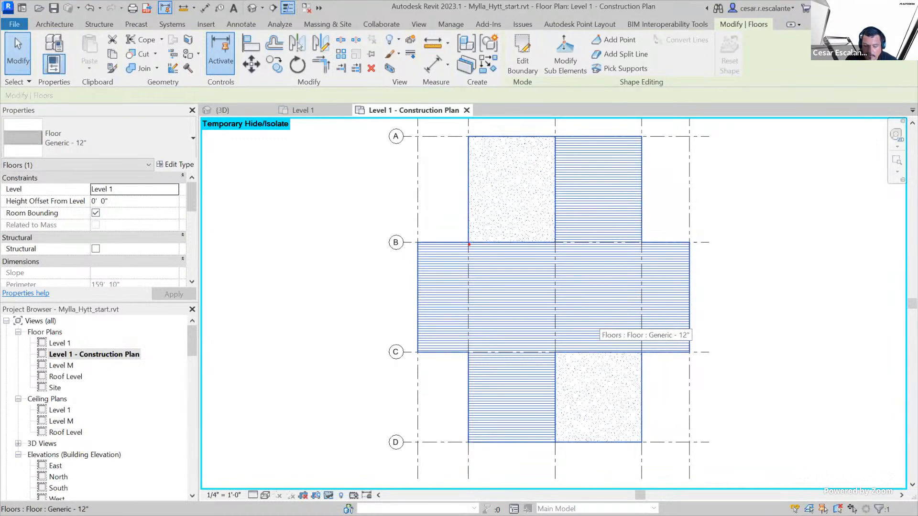
mouse_move(464, 242)
mouse_down()
mouse_move(557, 244)
mouse_move(539, 138)
mouse_move(516, 139)
mouse_move(481, 163)
mouse_move(472, 247)
mouse_up()
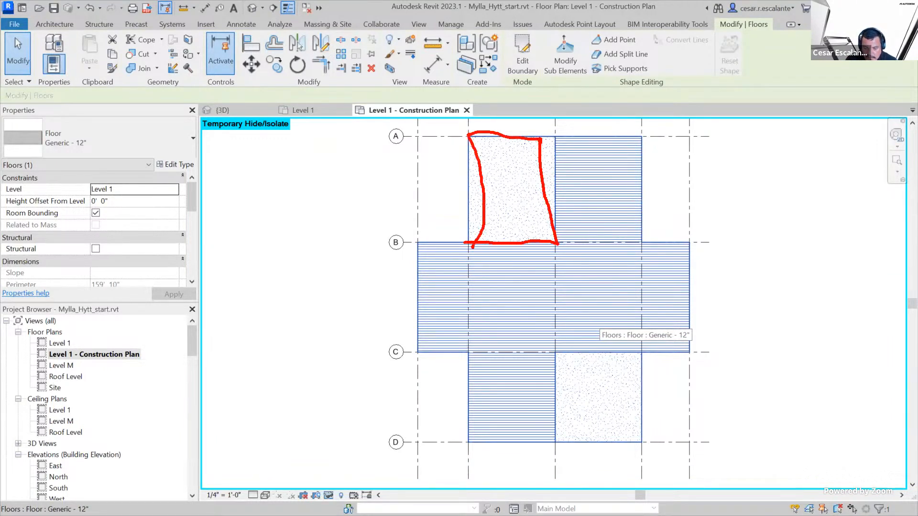
mouse_move(552, 351)
mouse_down()
mouse_move(554, 410)
mouse_move(581, 447)
mouse_move(638, 410)
mouse_move(601, 349)
mouse_move(553, 352)
mouse_up()
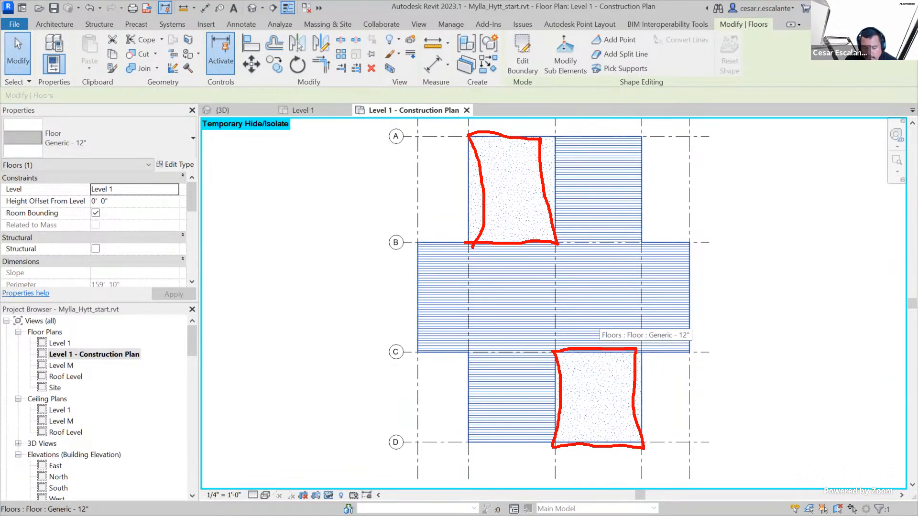
drag(555, 354, 641, 443)
drag(555, 241, 479, 139)
mouse_move(547, 165)
mouse_down()
mouse_move(517, 166)
mouse_move(527, 170)
mouse_up()
mouse_move(484, 220)
mouse_down()
mouse_move(507, 193)
mouse_move(505, 205)
mouse_up()
mouse_move(642, 383)
mouse_down()
mouse_move(603, 382)
mouse_move(614, 388)
mouse_up()
mouse_move(580, 437)
mouse_down()
mouse_move(583, 403)
mouse_move(589, 411)
mouse_up()
drag(468, 136, 468, 134)
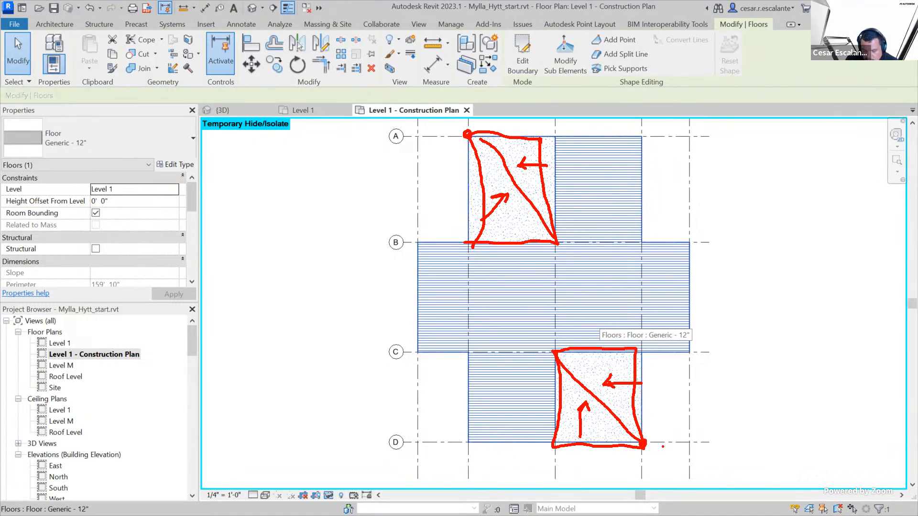
drag(660, 447, 667, 459)
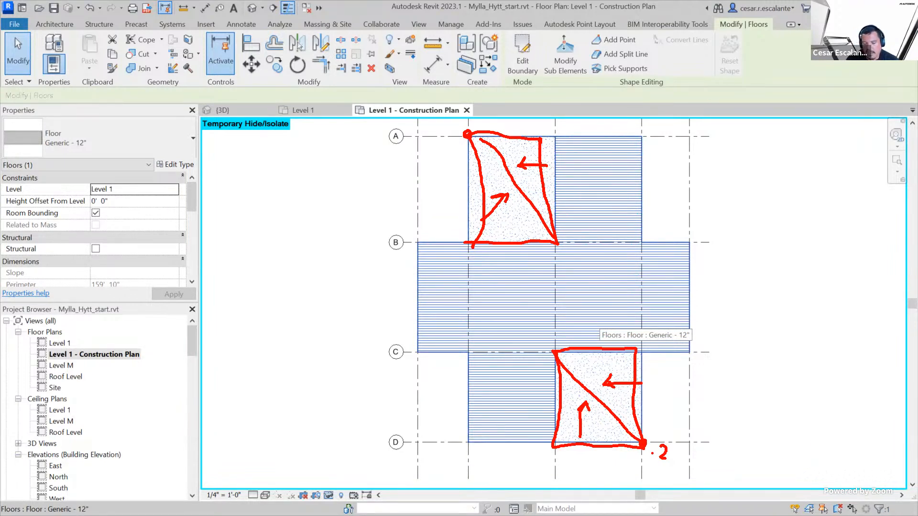
mouse_move(440, 152)
mouse_down()
mouse_move(463, 155)
mouse_move(457, 130)
mouse_up()
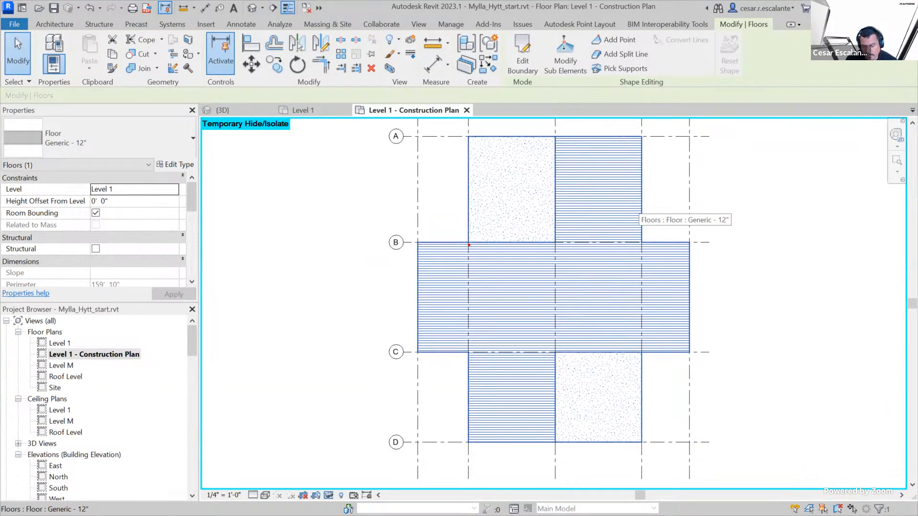
mouse_move(468, 244)
mouse_down()
mouse_move(559, 244)
mouse_move(547, 136)
mouse_up()
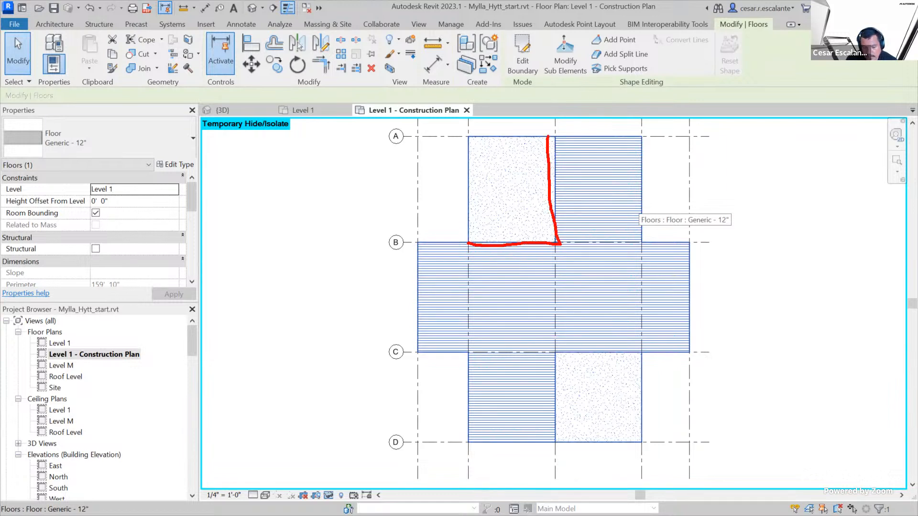
mouse_move(576, 177)
mouse_down()
mouse_move(583, 190)
mouse_move(565, 196)
mouse_move(607, 197)
mouse_up()
mouse_move(510, 258)
mouse_down()
mouse_move(494, 276)
mouse_move(532, 274)
mouse_up()
mouse_move(556, 442)
mouse_down()
mouse_move(557, 354)
mouse_move(647, 353)
mouse_up()
mouse_move(593, 325)
mouse_down()
mouse_move(581, 341)
mouse_move(611, 343)
mouse_up()
mouse_move(529, 395)
mouse_down()
mouse_move(518, 414)
mouse_move(547, 410)
mouse_up()
mouse_move(596, 391)
mouse_down()
mouse_move(609, 404)
mouse_move(589, 403)
mouse_up()
mouse_move(502, 195)
mouse_down()
mouse_move(510, 205)
mouse_move(498, 209)
mouse_up()
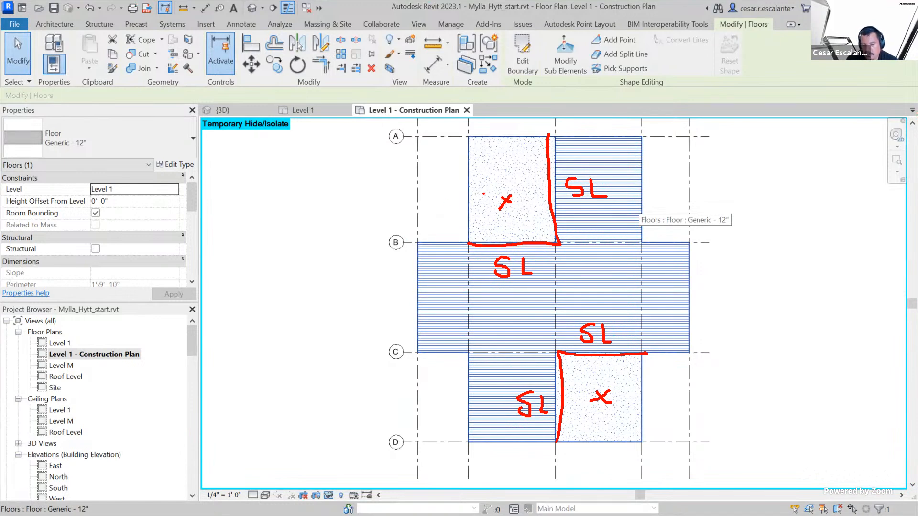
drag(518, 227, 519, 236)
drag(527, 182, 533, 195)
drag(574, 400, 569, 420)
mouse_move(596, 358)
mouse_down()
mouse_move(597, 368)
mouse_move(609, 366)
mouse_move(604, 381)
mouse_up()
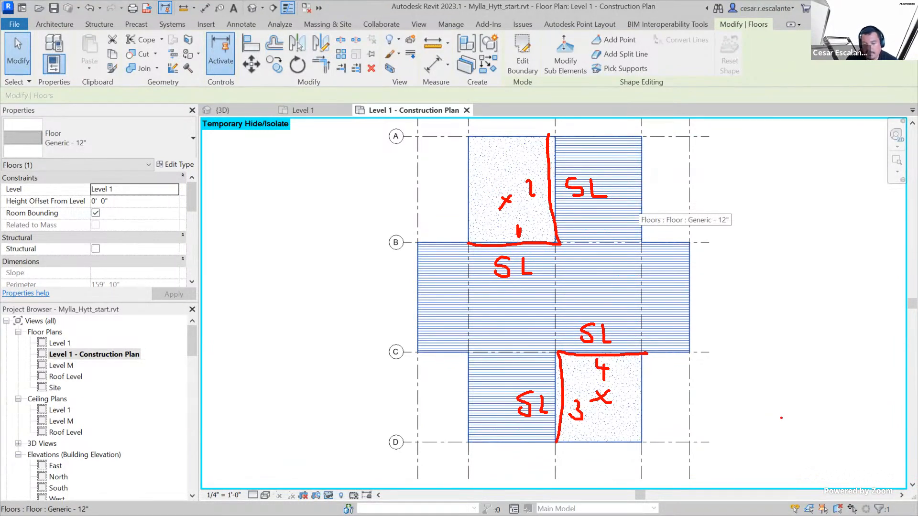
drag(469, 132, 466, 136)
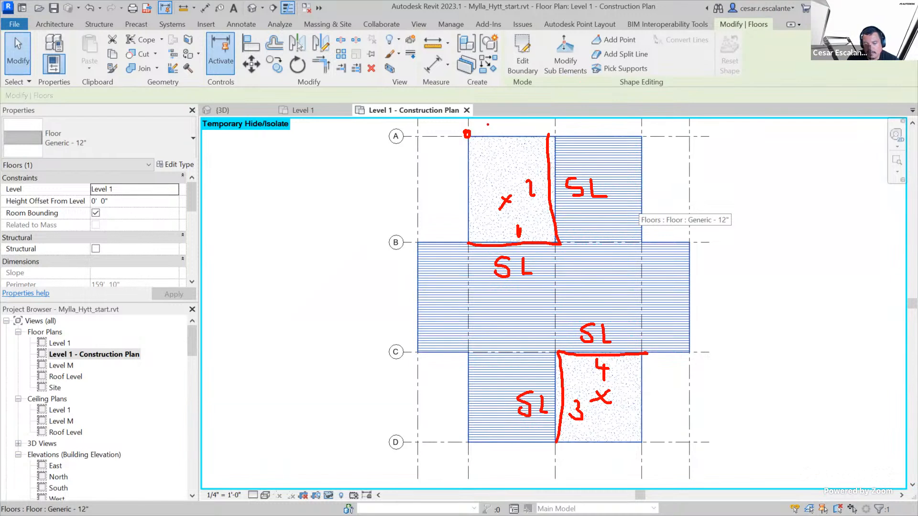
drag(497, 121, 512, 134)
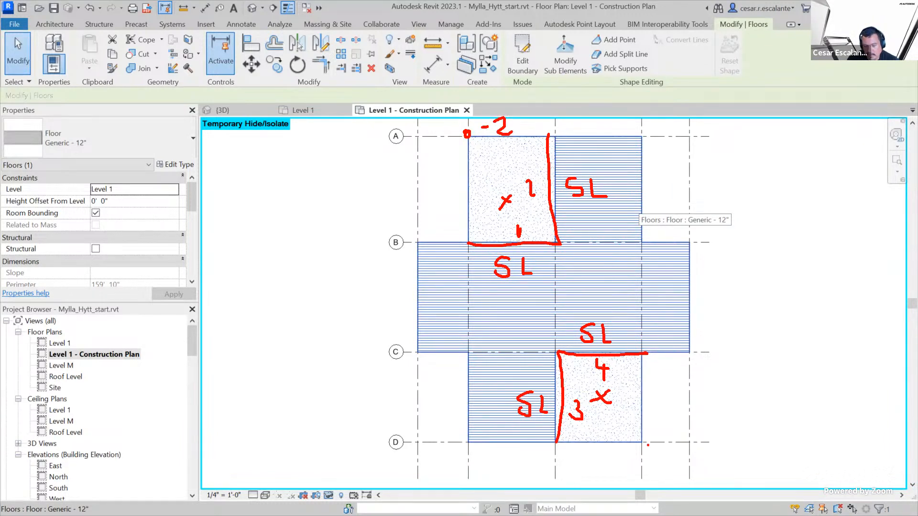
drag(639, 443, 675, 448)
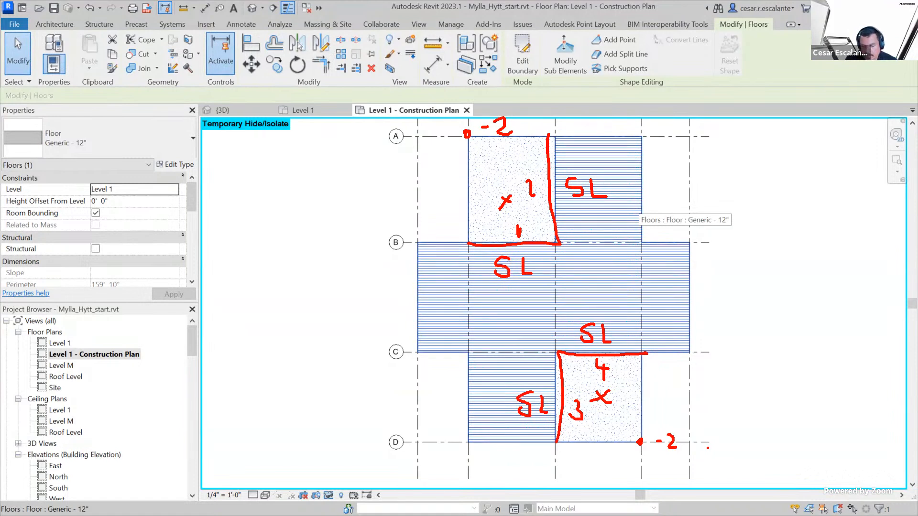
key(Escape)
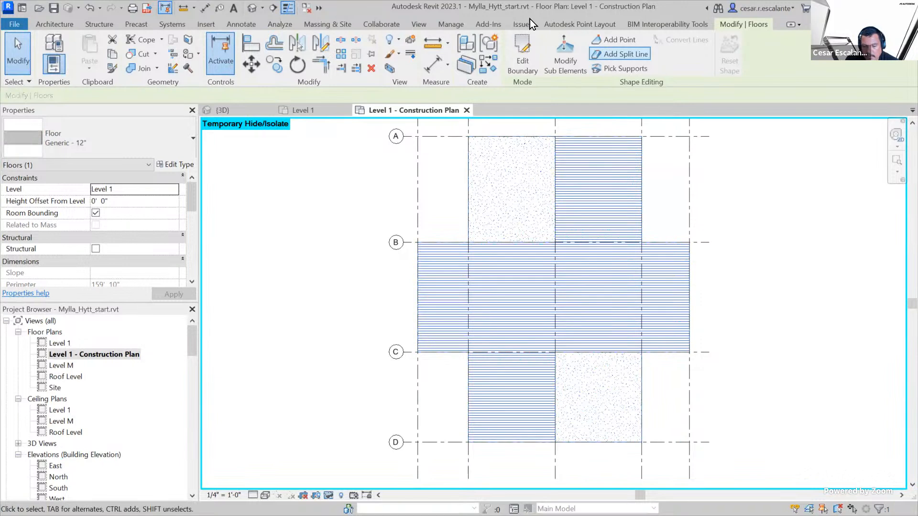
Try to add split lines and points to the painted floor, cancelling each attempt
click(638, 56)
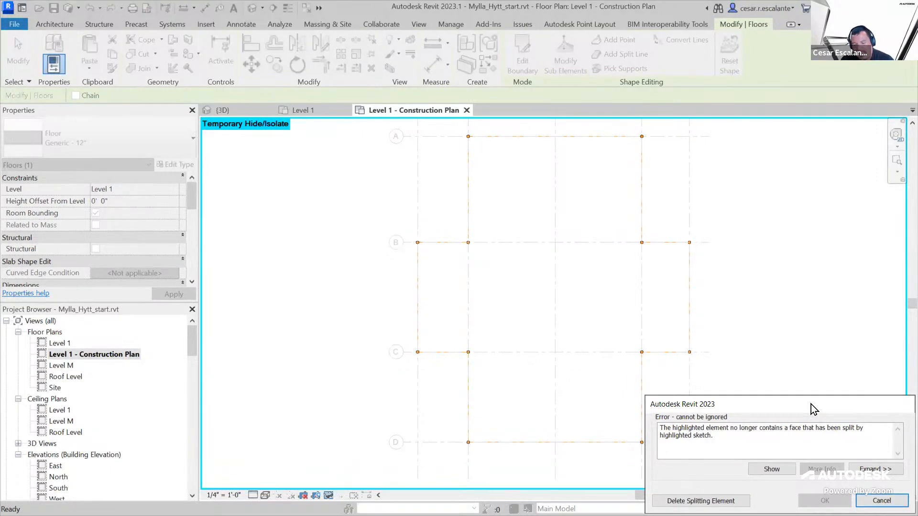
drag(772, 399, 613, 207)
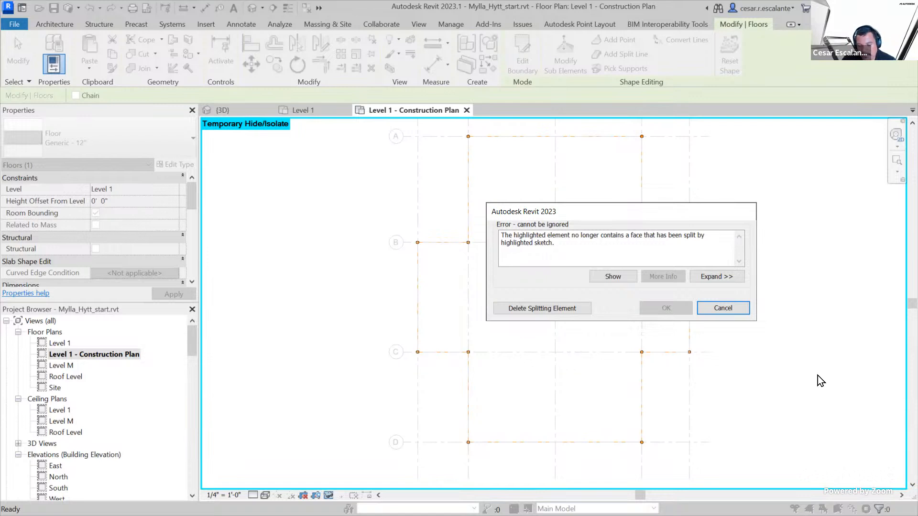
click(739, 309)
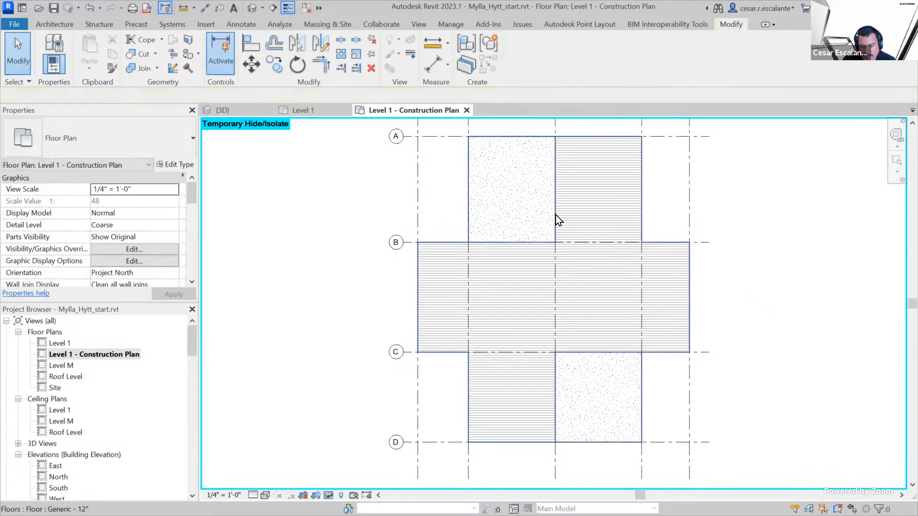
click(558, 216)
click(615, 40)
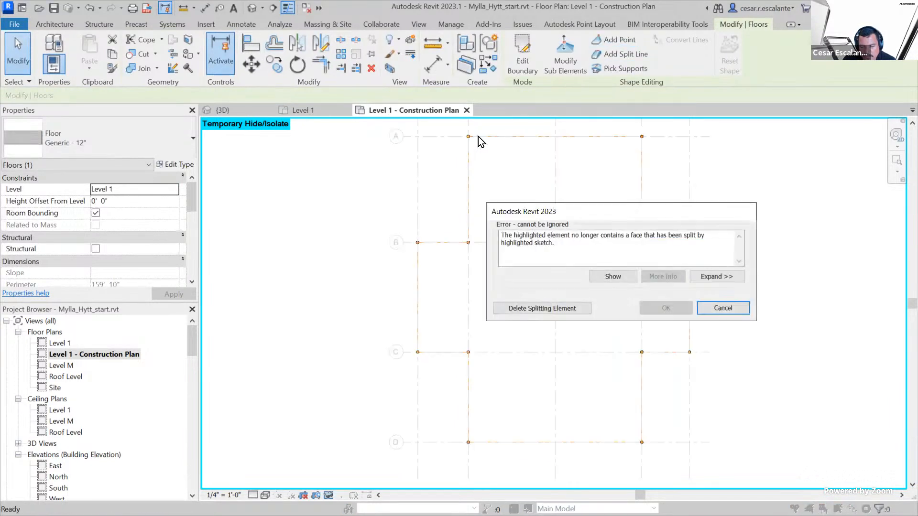
click(729, 312)
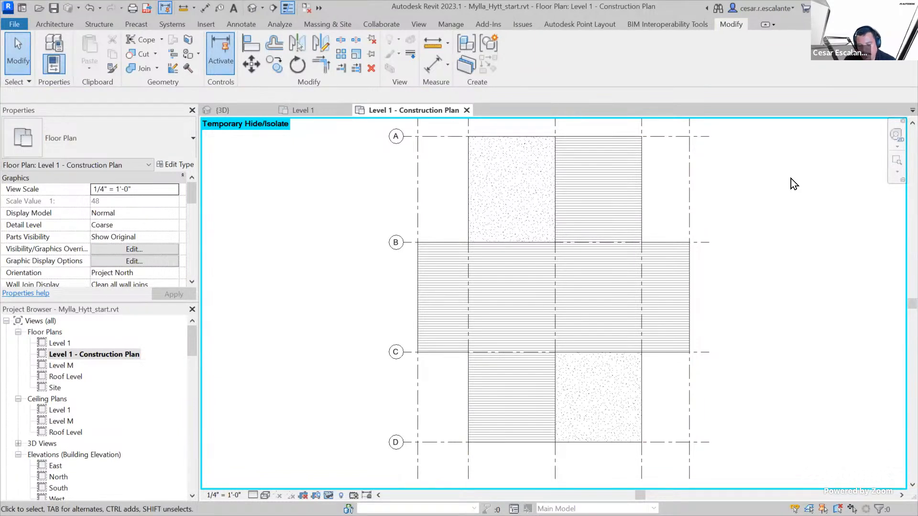
Copy the painted floor into the empty area beyond grid 4, aligned with the original along grids A to D
scroll(588, 284, down, 2)
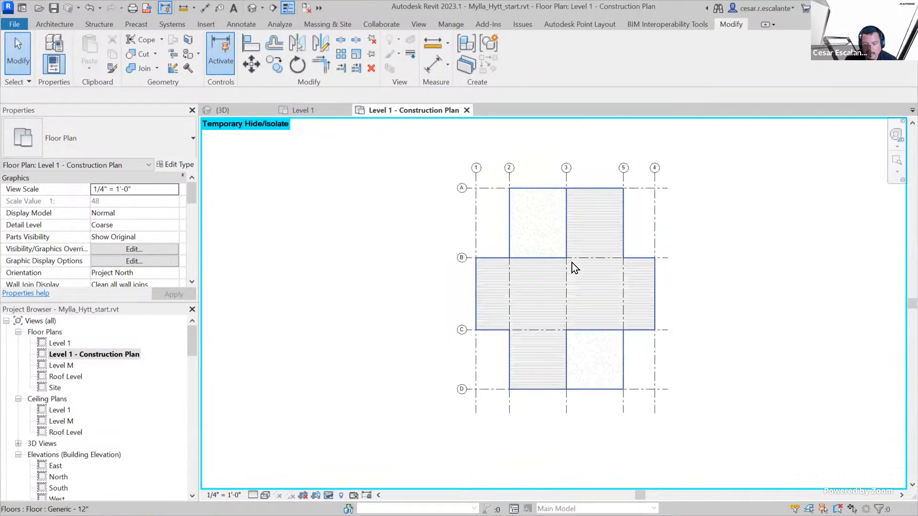
click(571, 262)
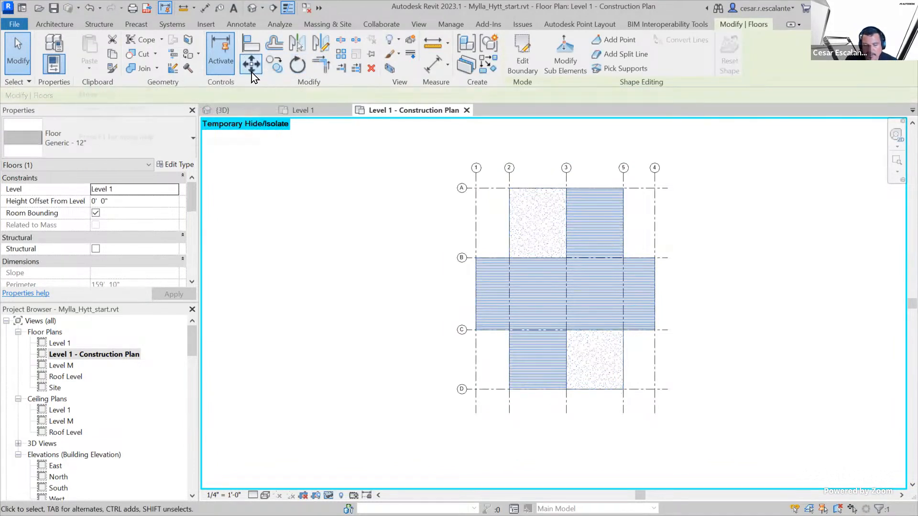
click(274, 67)
click(520, 272)
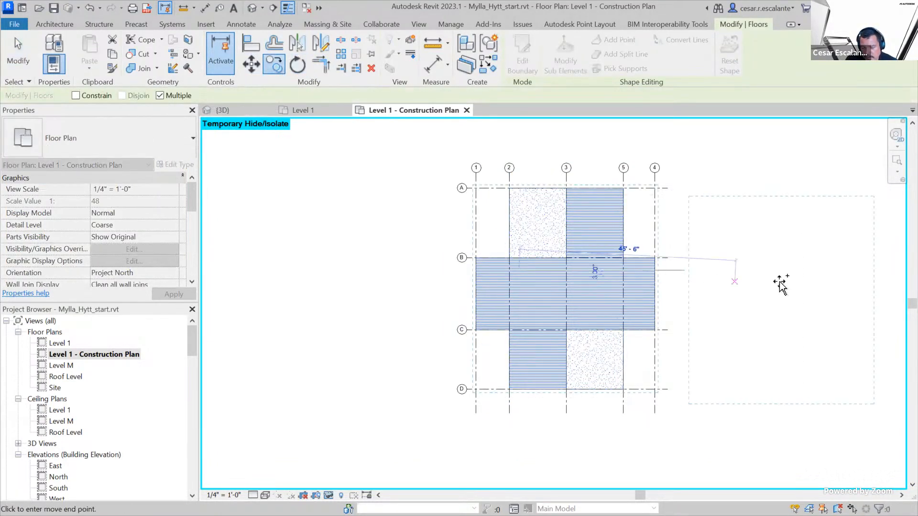
click(765, 272)
middle_drag(790, 324, 587, 336)
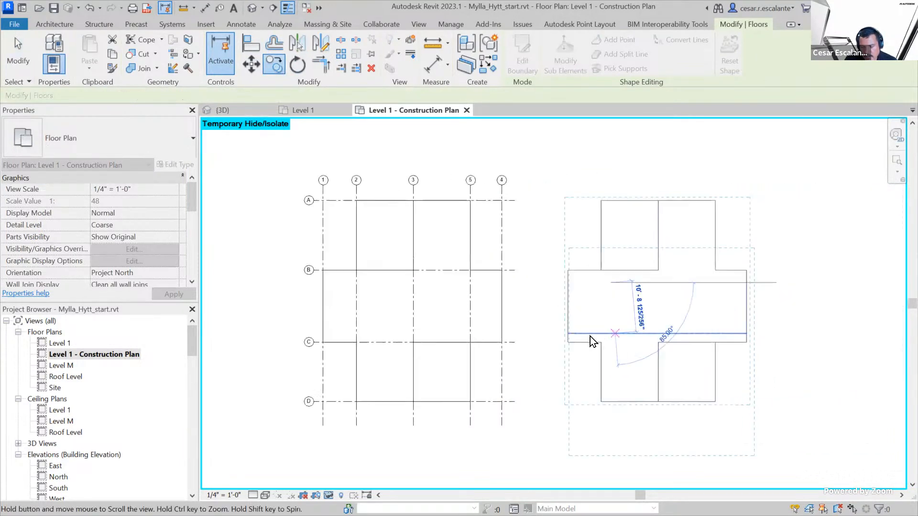
key(Escape)
Activate Add Split Line on the copied floor and delete its splitting element
click(635, 253)
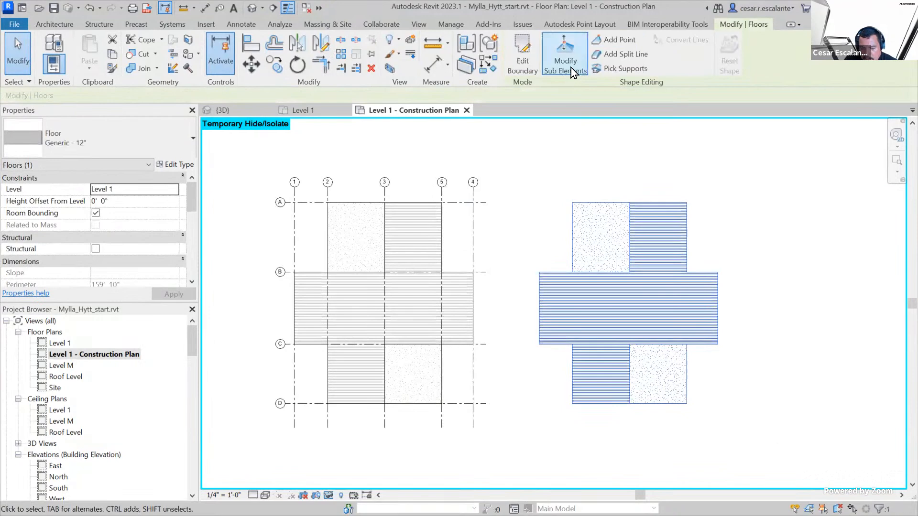
click(621, 57)
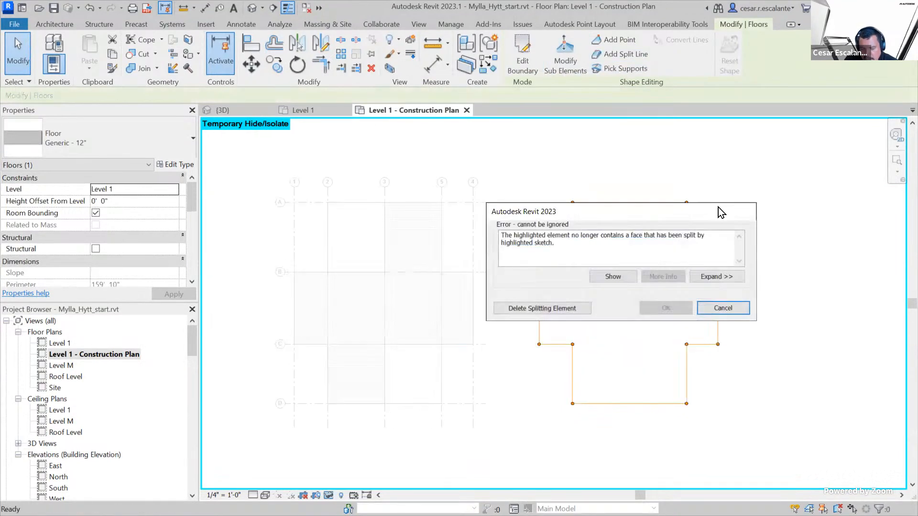
click(561, 311)
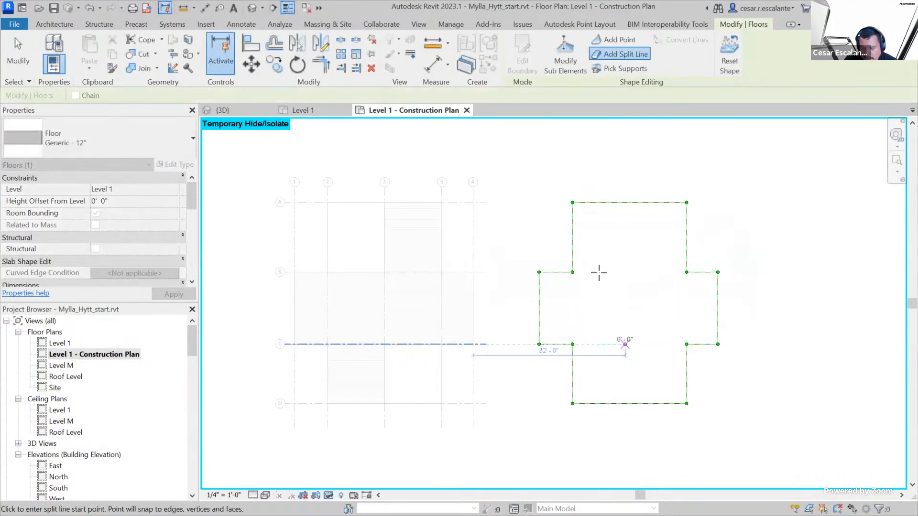
Add split lines on the copied floor from the upper edge's midpoint down to grid B and across to the upper-left inner corner
scroll(614, 274, up, 2)
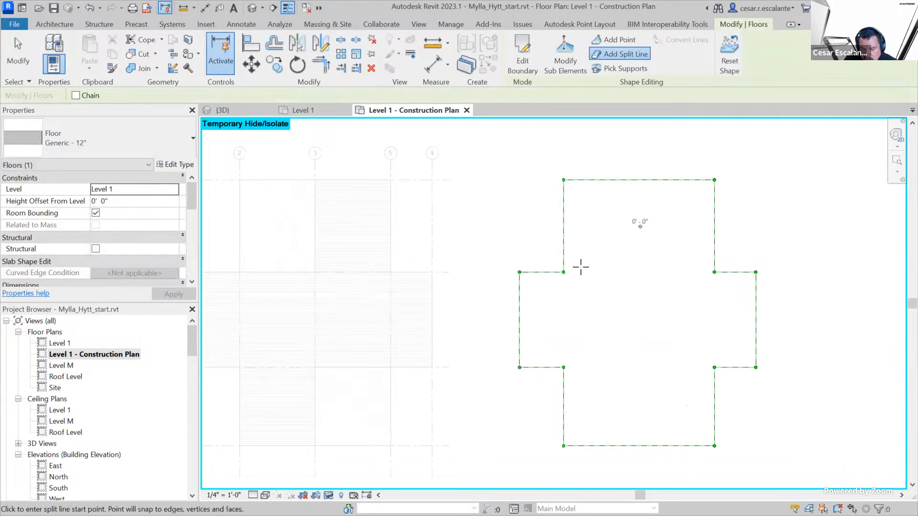
click(639, 180)
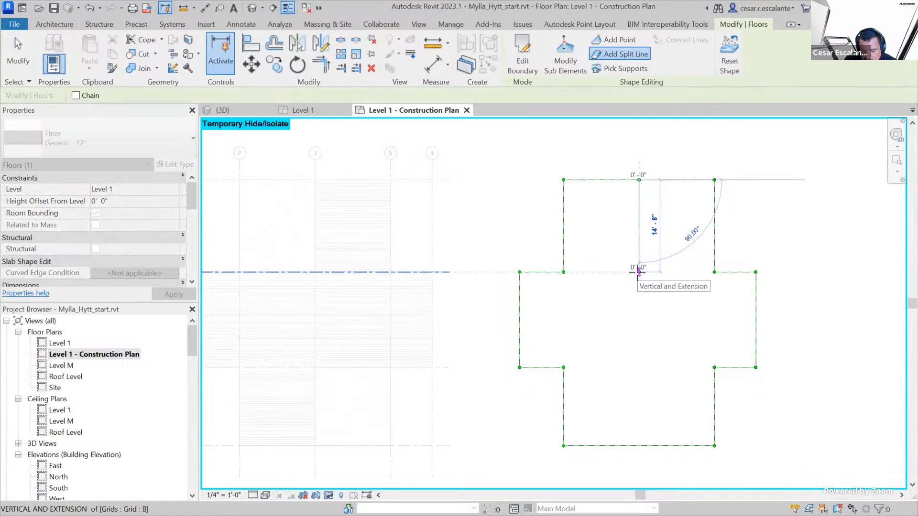
click(638, 272)
click(639, 272)
click(563, 272)
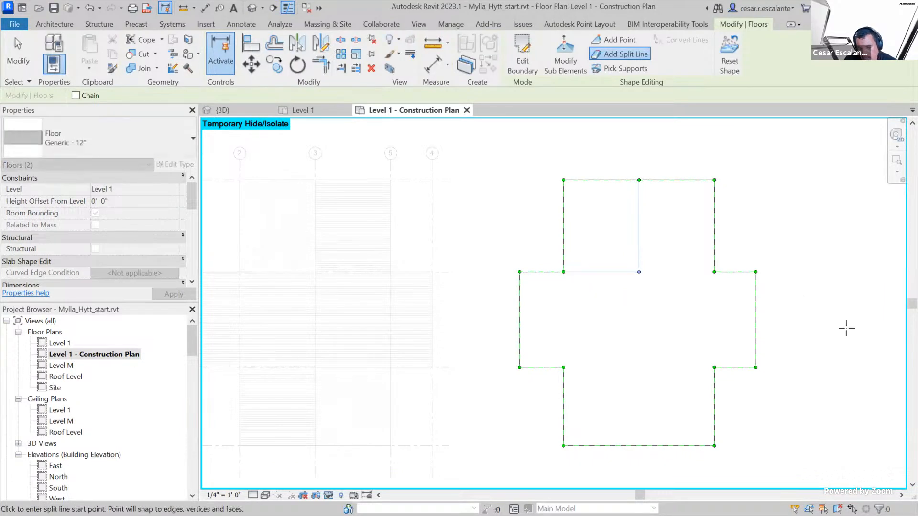
Add split lines from the lower edge's midpoint up to grid C and across to the lower-right inner corner
click(639, 446)
click(639, 367)
click(714, 367)
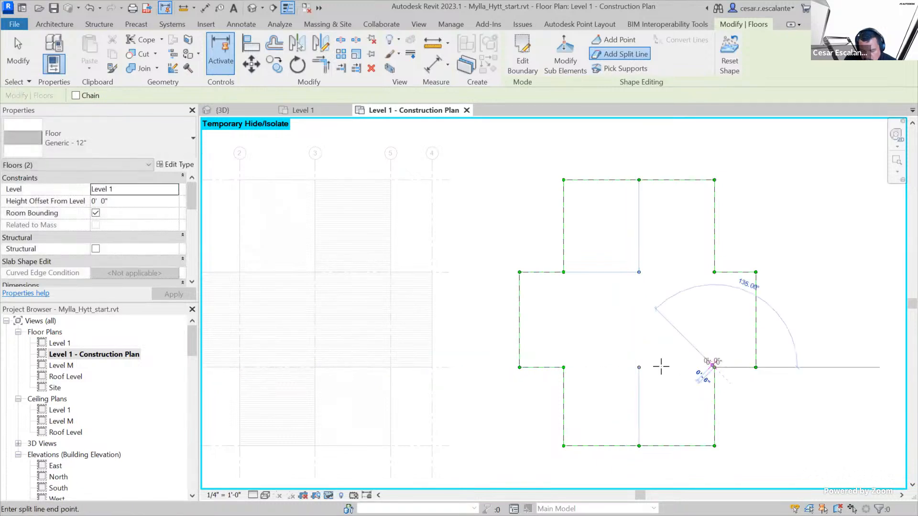
click(639, 367)
key(Escape)
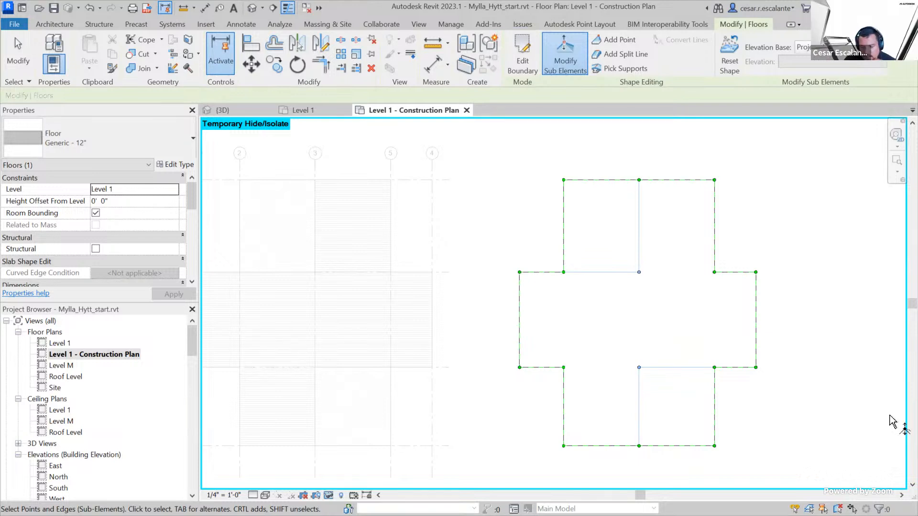
Set the elevation of the copied floor's upper-left corner point to -1"
click(564, 181)
click(577, 180)
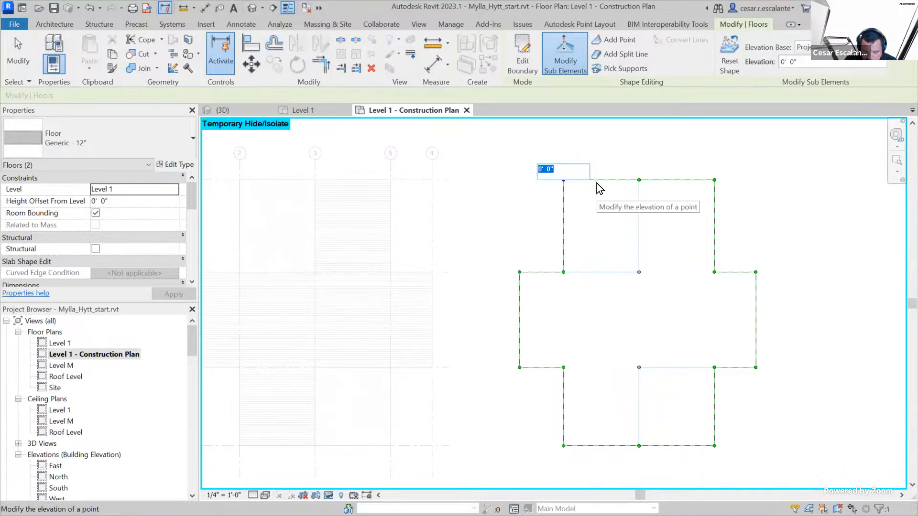
text(-)
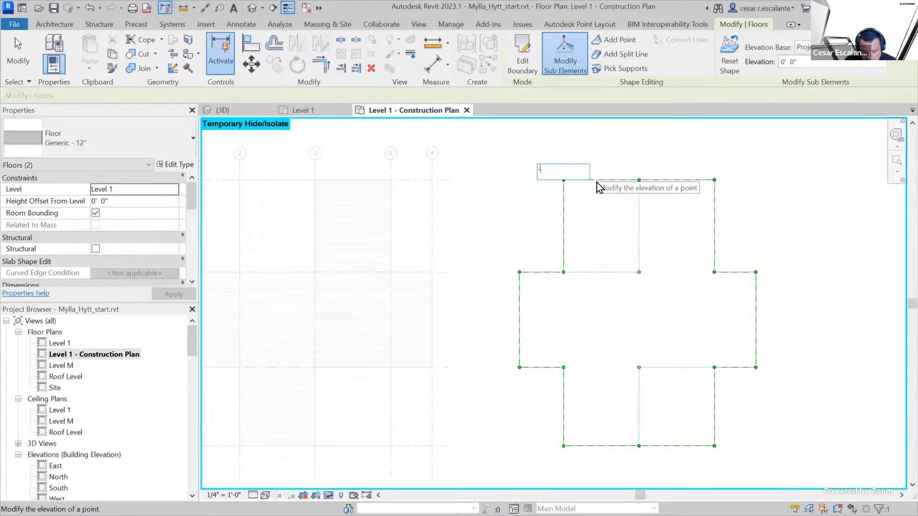
text(0' 1)
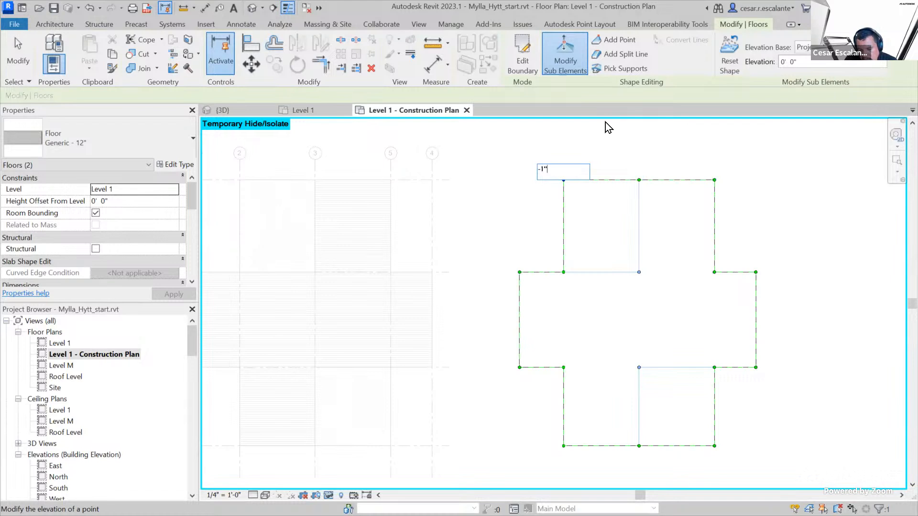
text(")
key(Return)
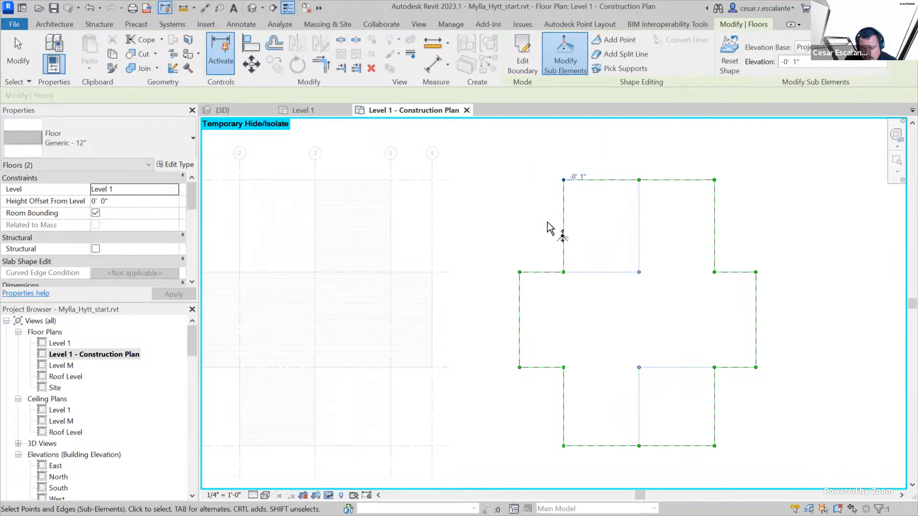
Set the elevation of the copied floor's lower-right corner point to -1" and leave shape editing
click(714, 446)
click(724, 442)
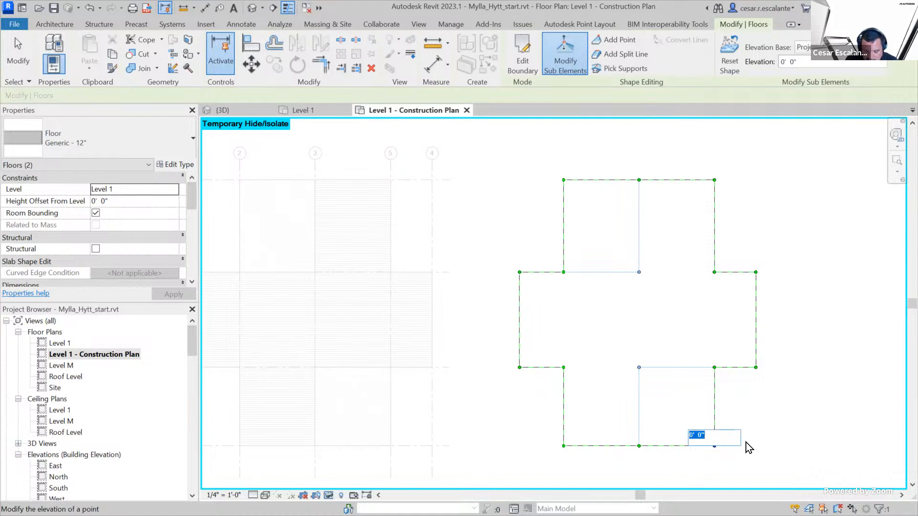
text(-0' 1)
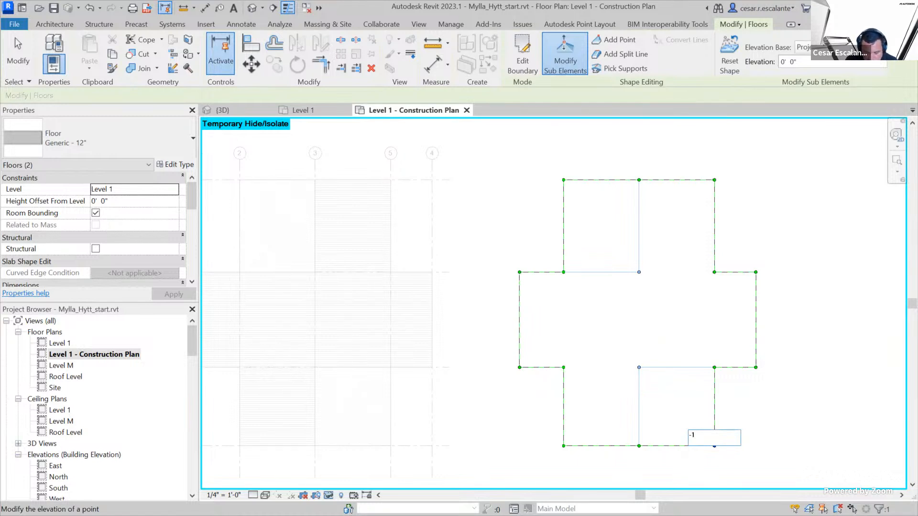
text(")
key(Return)
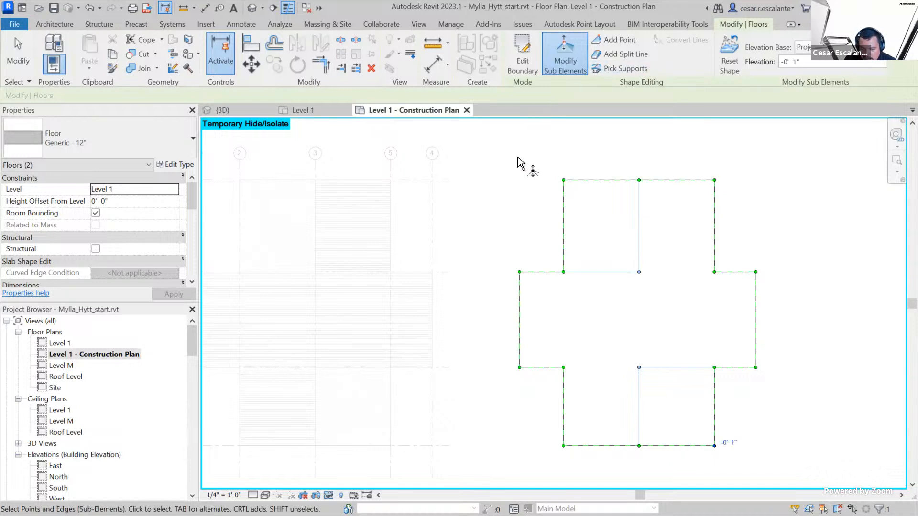
click(565, 65)
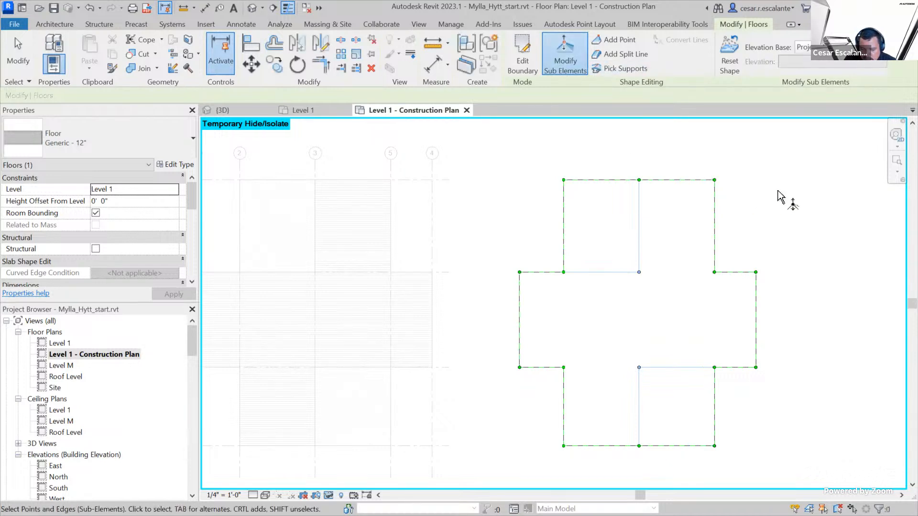
key(Escape)
key(Escape)
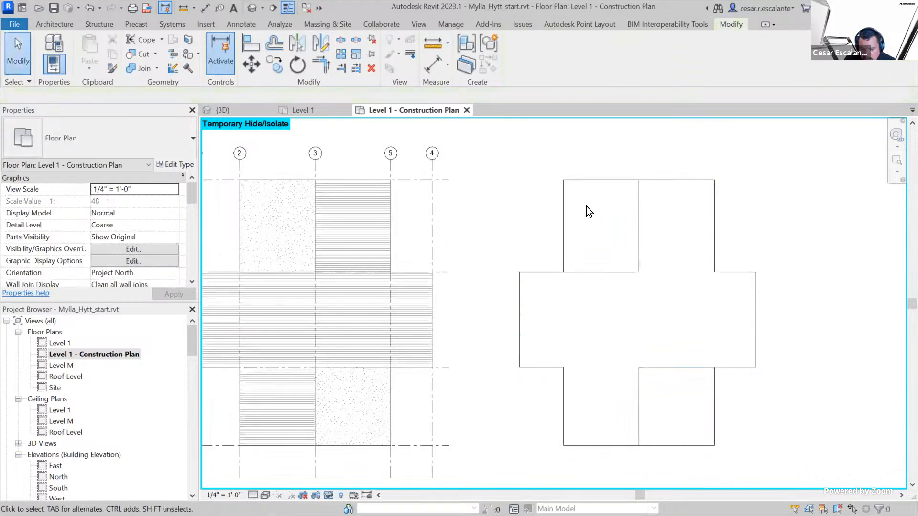
Examine the copied floor's two sloped corner areas in the 3D view
click(583, 182)
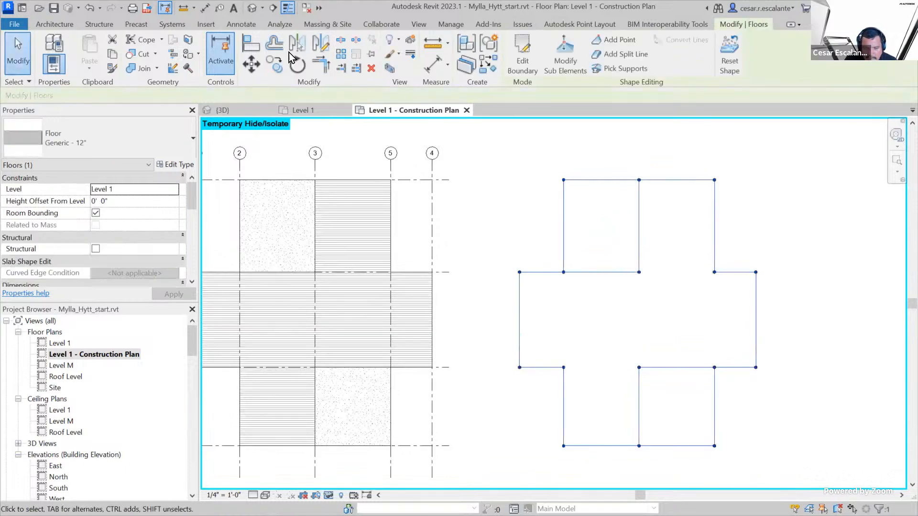
click(250, 8)
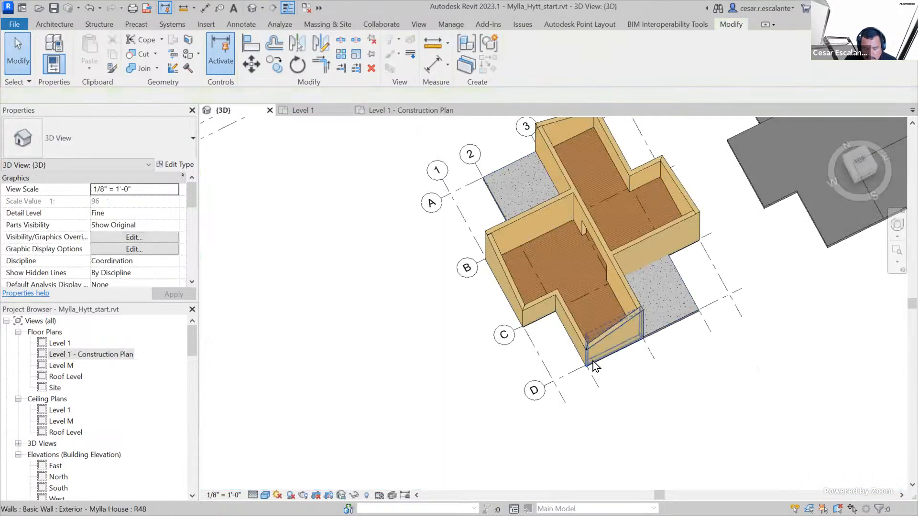
scroll(781, 280, up, 4)
shift+middle_drag(781, 293, 697, 191)
middle_drag(670, 315, 584, 258)
scroll(719, 403, up, 3)
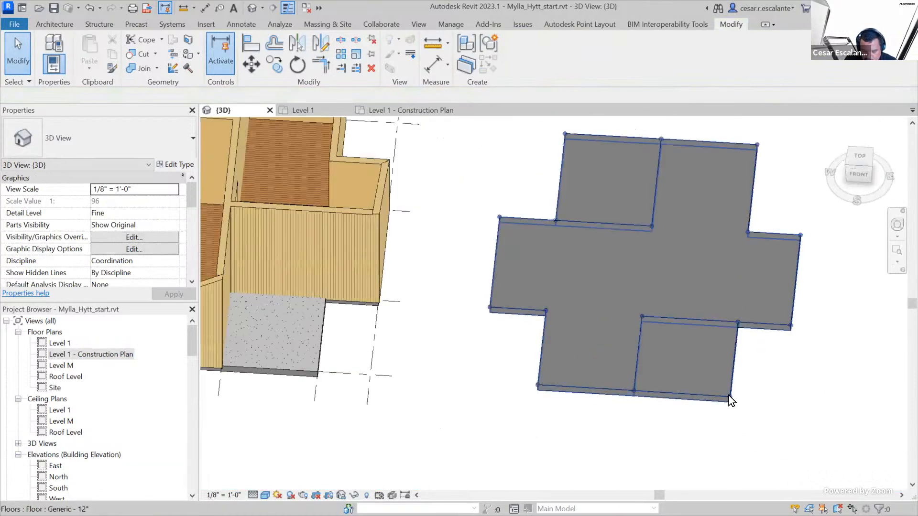
click(727, 399)
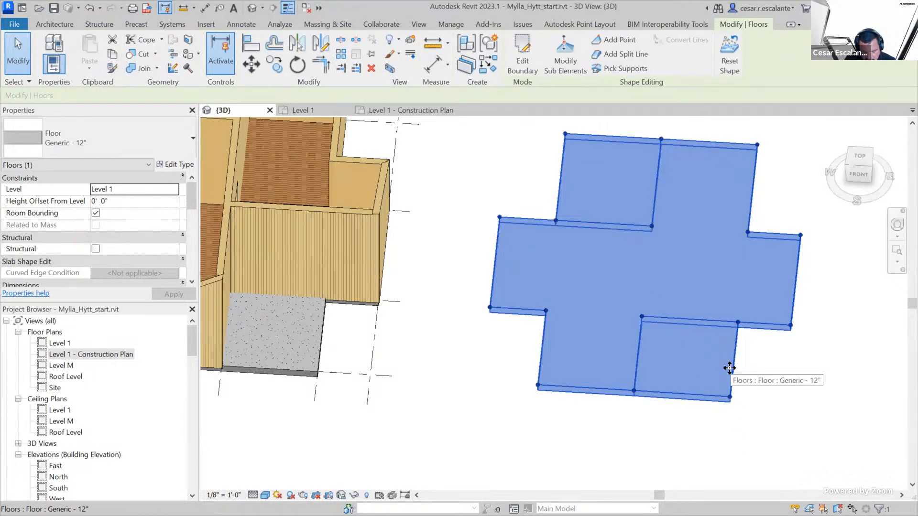
mouse_move(657, 333)
mouse_down()
mouse_move(701, 373)
mouse_move(705, 355)
mouse_up()
mouse_move(623, 208)
mouse_down()
mouse_move(582, 146)
mouse_move(579, 154)
mouse_move(604, 148)
mouse_up()
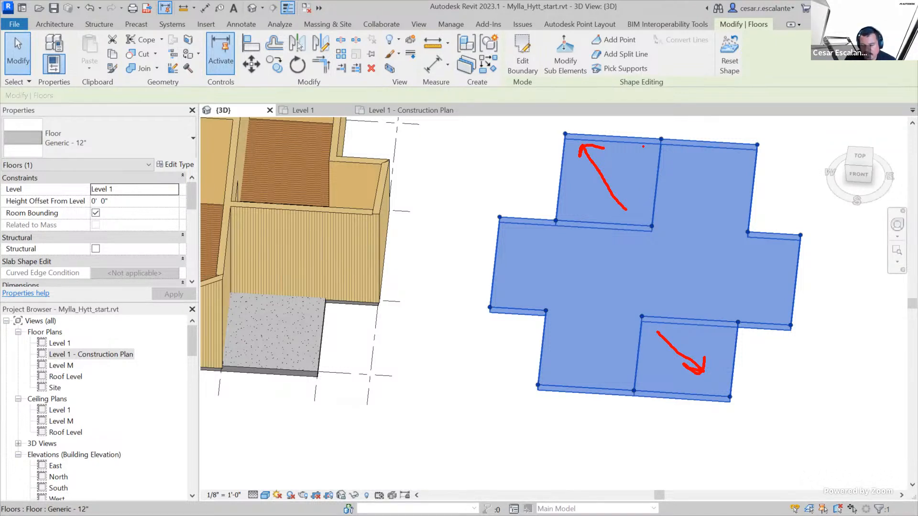
drag(648, 151, 626, 171)
drag(627, 171, 634, 168)
drag(573, 205, 587, 183)
mouse_move(555, 215)
mouse_down()
mouse_move(549, 234)
mouse_move(557, 216)
mouse_up()
mouse_move(661, 131)
mouse_down()
mouse_move(656, 141)
mouse_move(662, 133)
mouse_up()
key(Escape)
key(Escape)
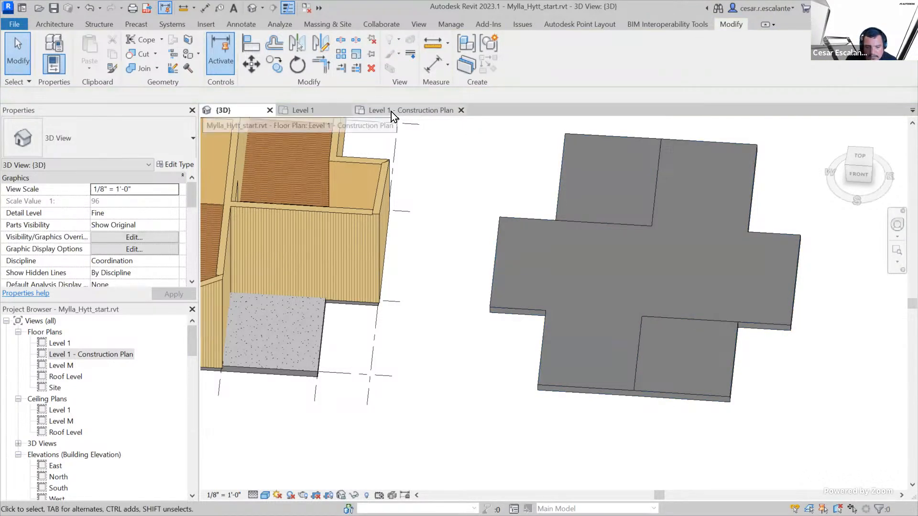
Return to the Level 1 - Construction Plan view and select the four boundary points where the split lines end for sub-element editing
click(302, 112)
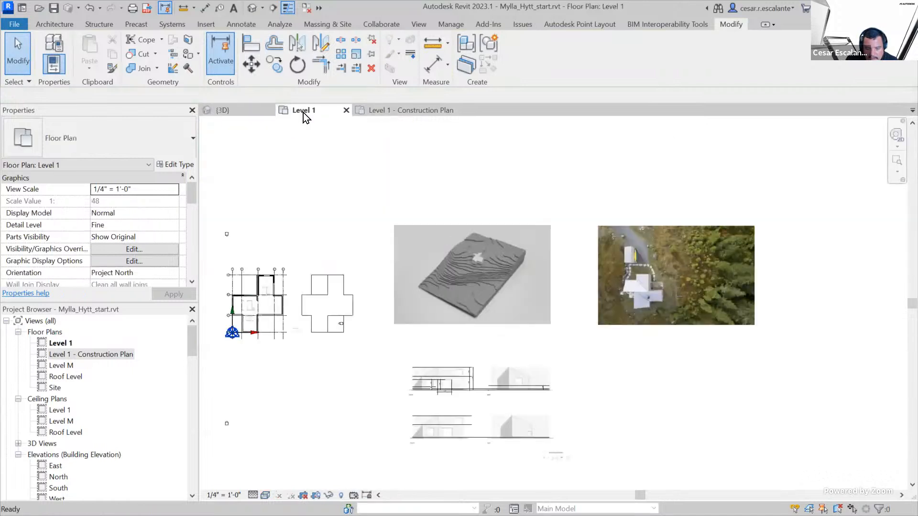
click(370, 109)
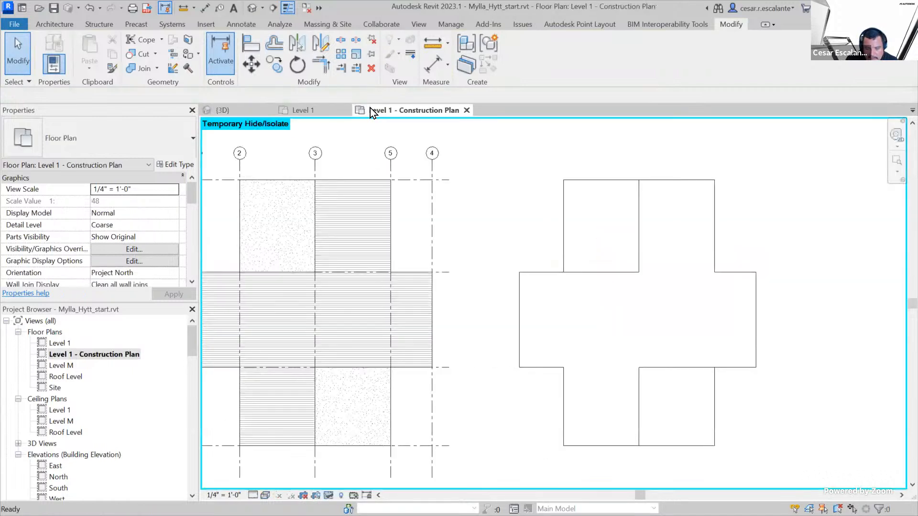
click(638, 213)
click(527, 64)
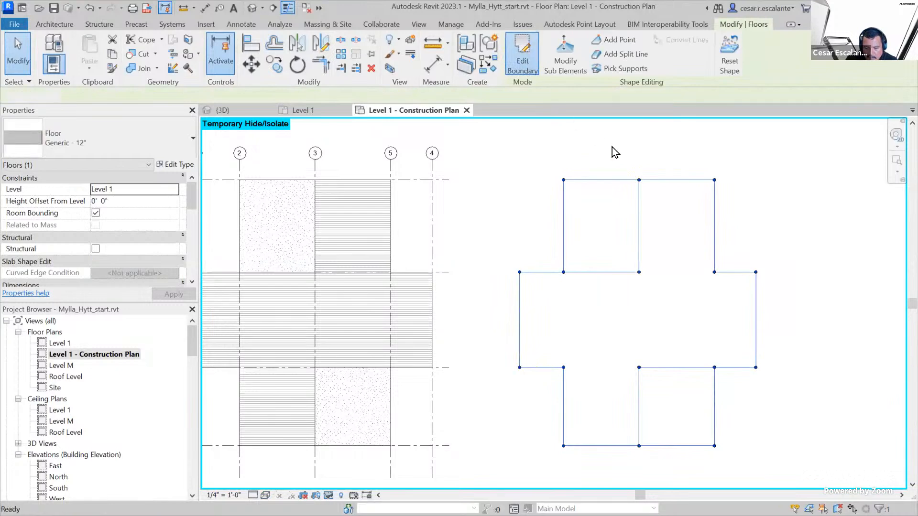
click(523, 45)
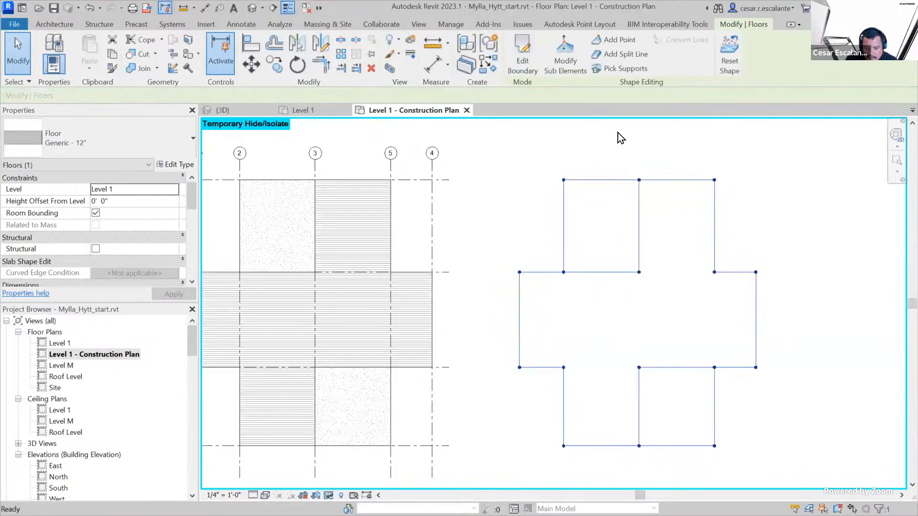
click(557, 65)
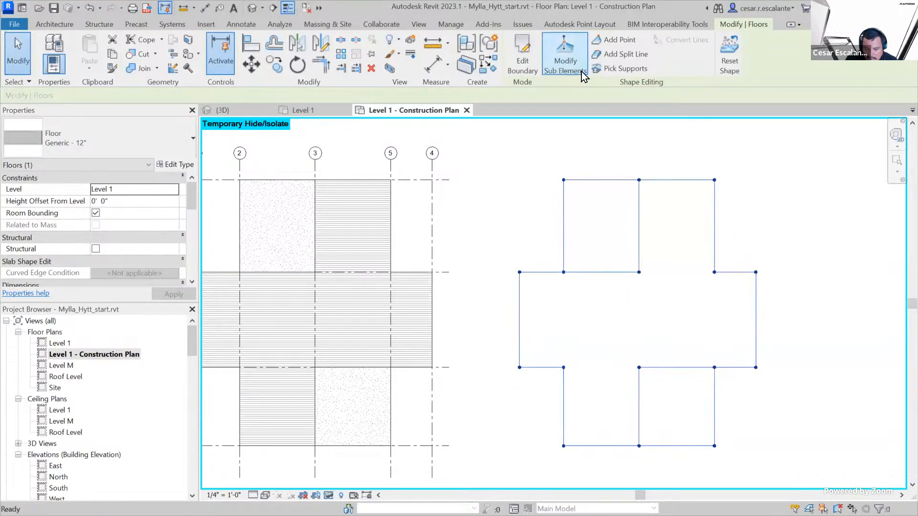
click(638, 181)
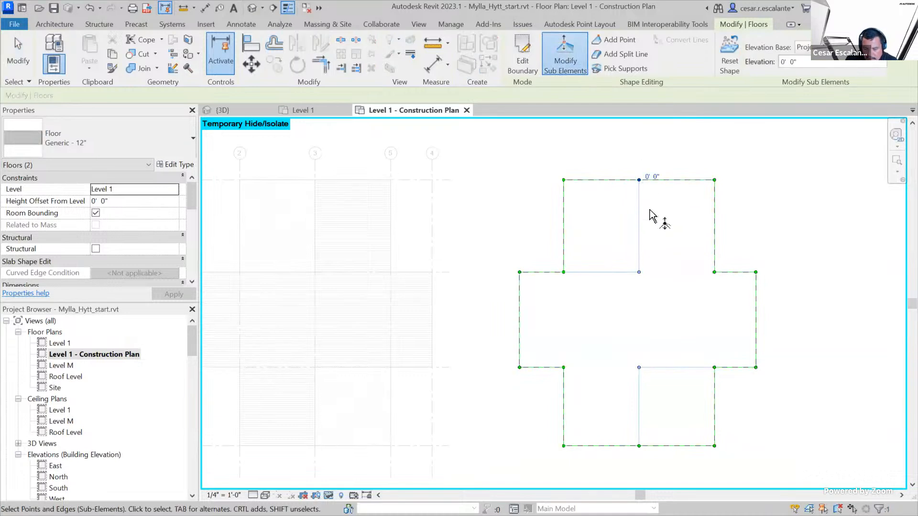
ctrl+click(563, 272)
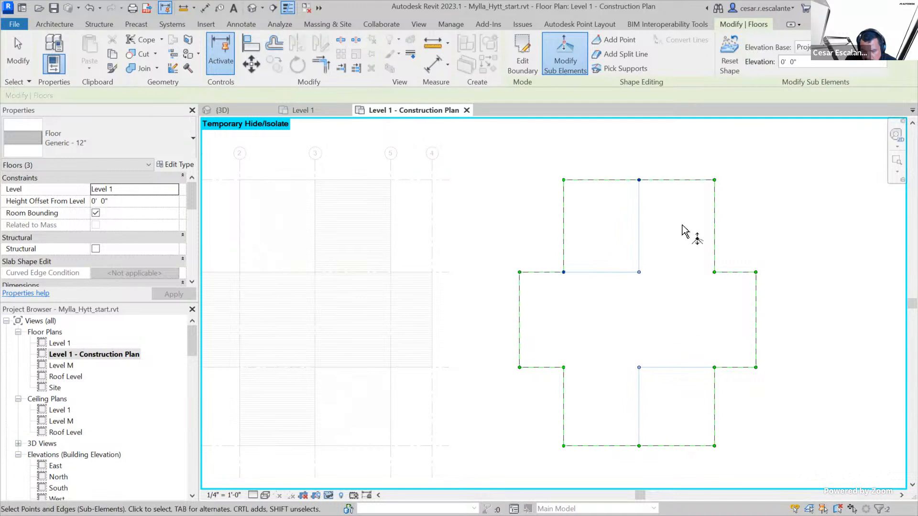
ctrl+click(639, 446)
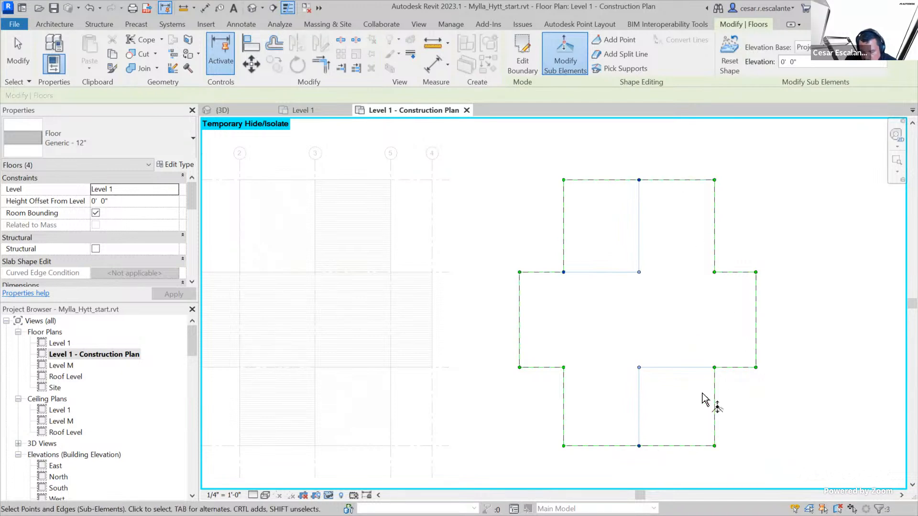
ctrl+click(714, 368)
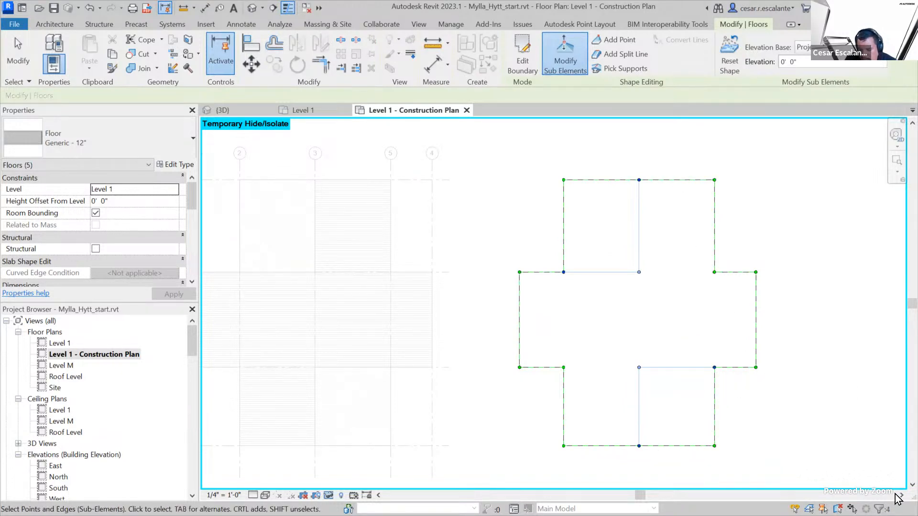
Try to set the elevation of the four selected floor points to -0.5"
click(812, 62)
text(-0)
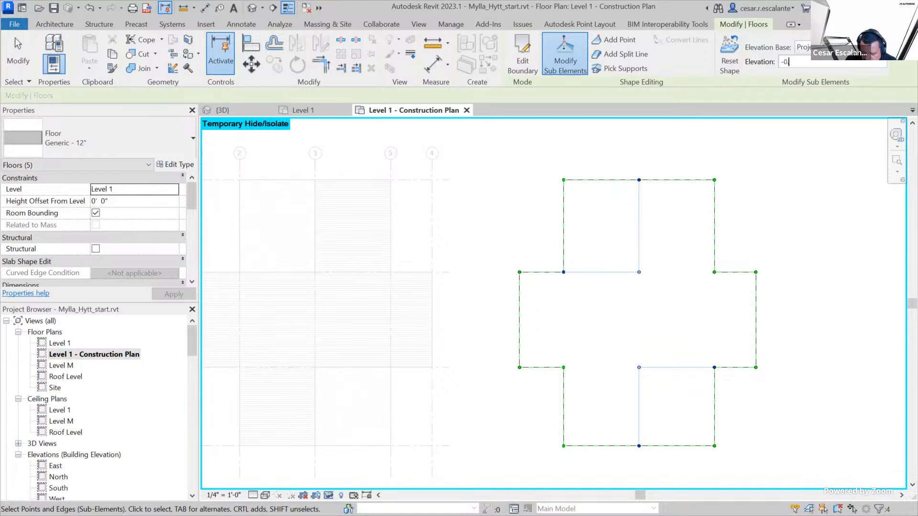
text(.5')
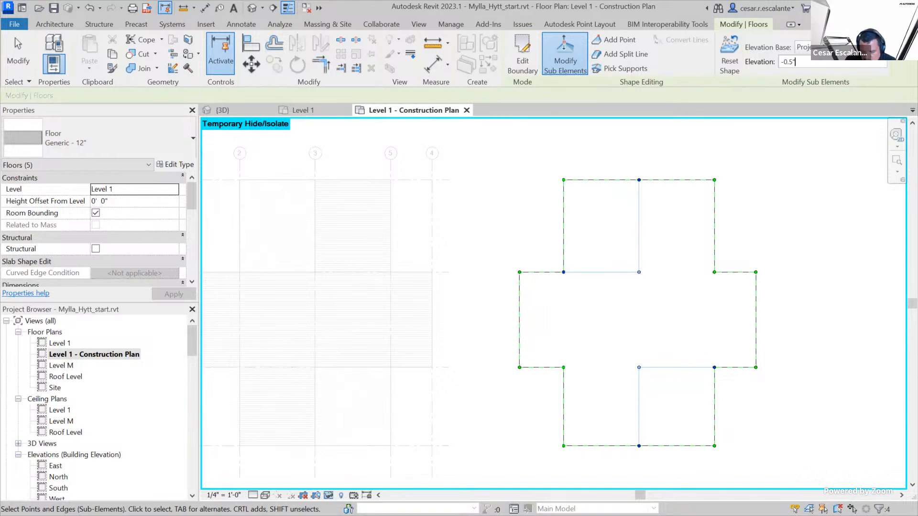
key(Return)
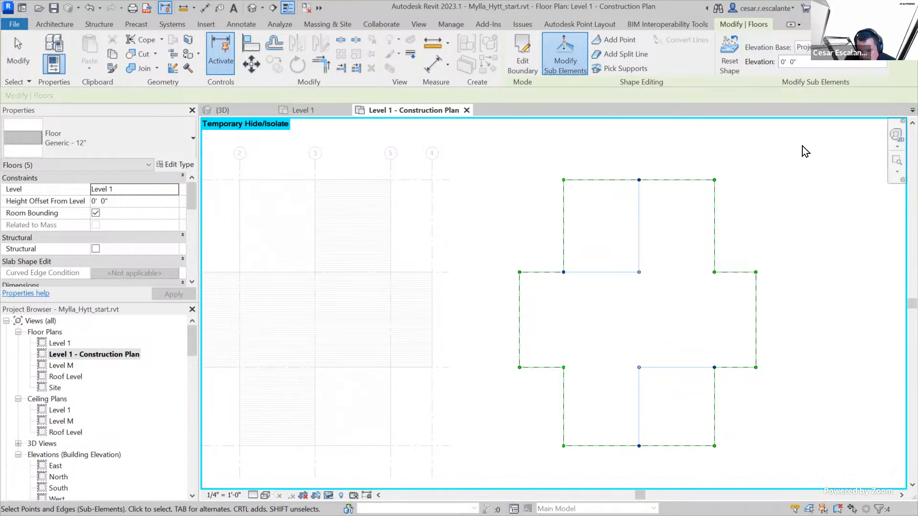
Try to set the elevation of the four selected floor points to -1/2", undo it and leave shape editing
drag(807, 61, 748, 66)
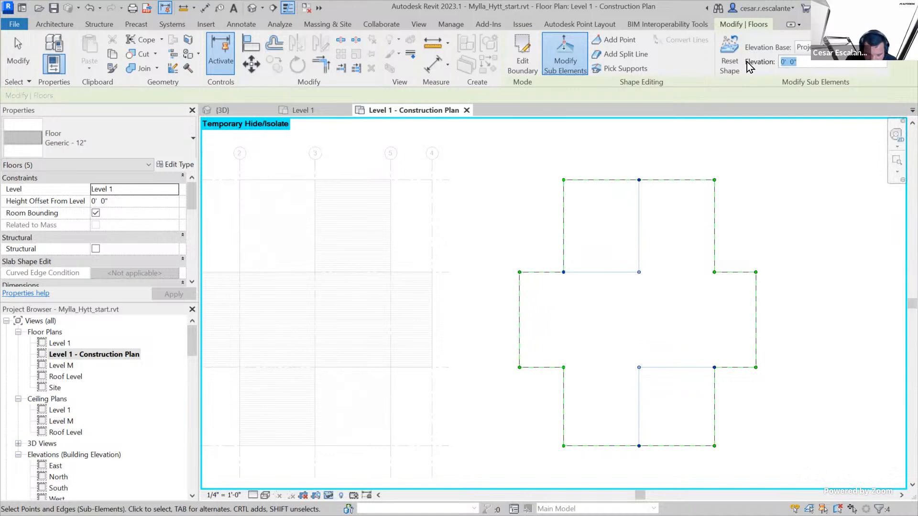
text(-)
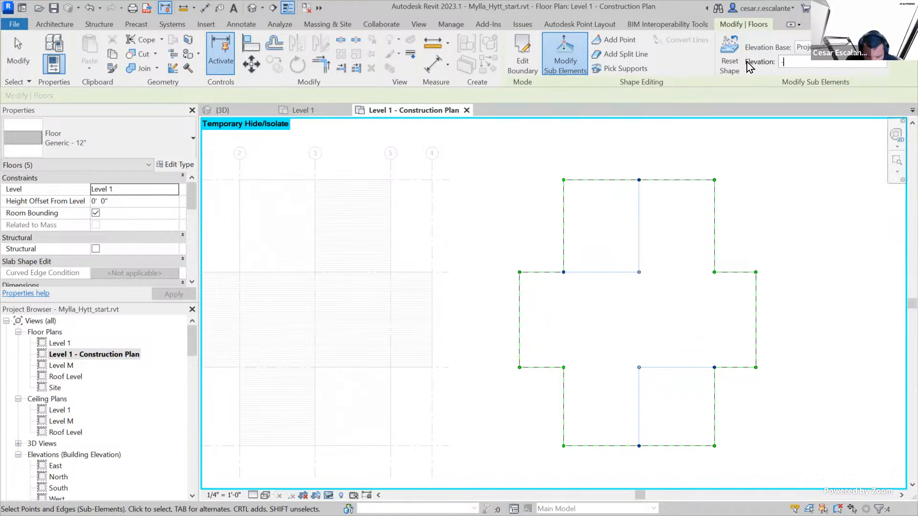
text(1/2")
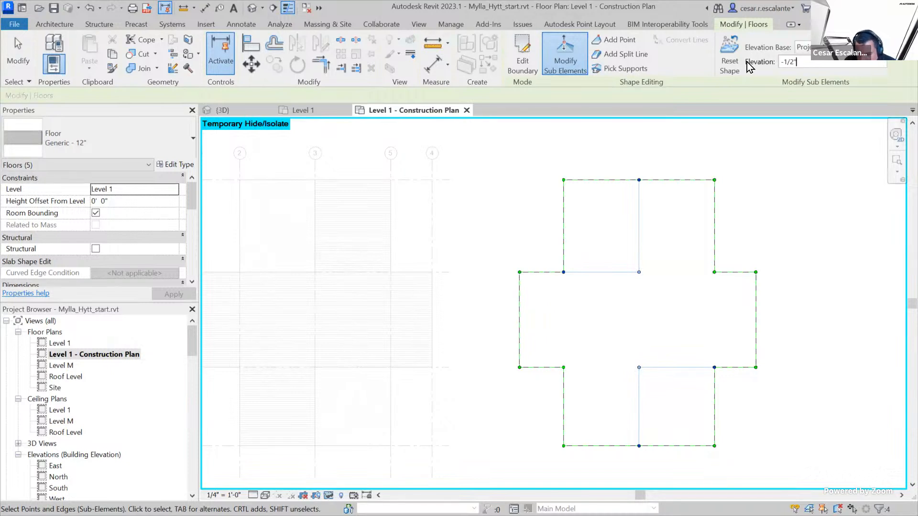
key(Return)
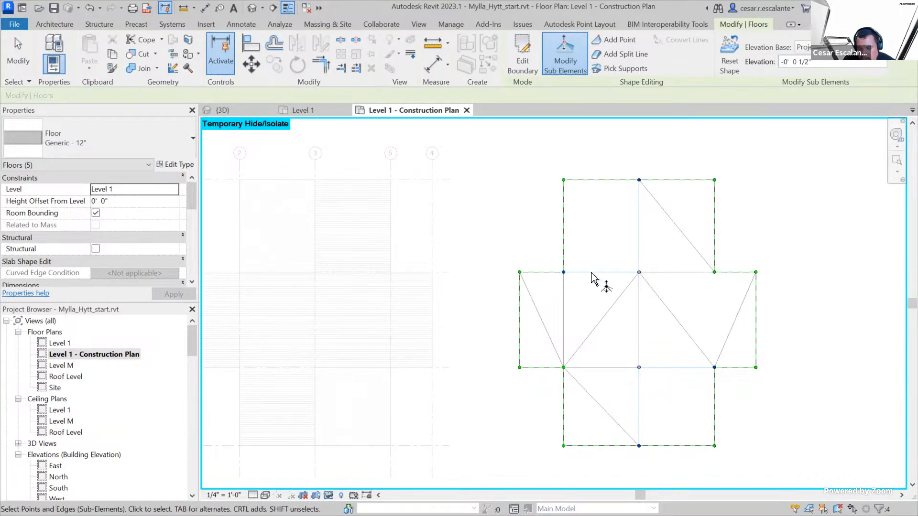
click(90, 9)
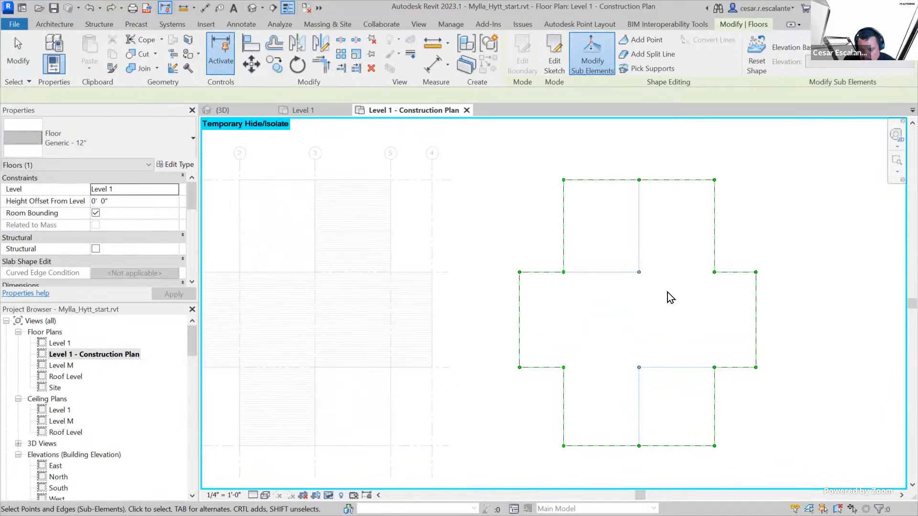
key(Escape)
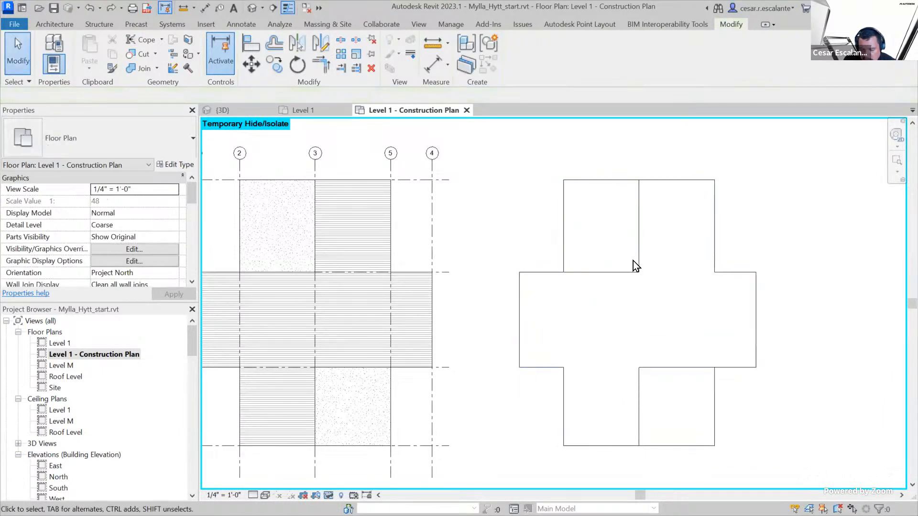
Check the elevation of the inner corner point where the copied floor's upper-left split lines meet, without changing it
click(601, 181)
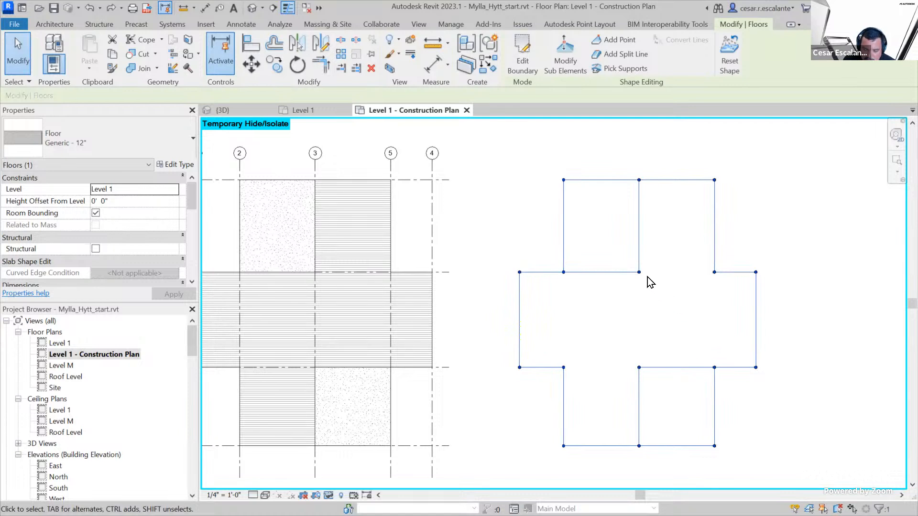
key(Escape)
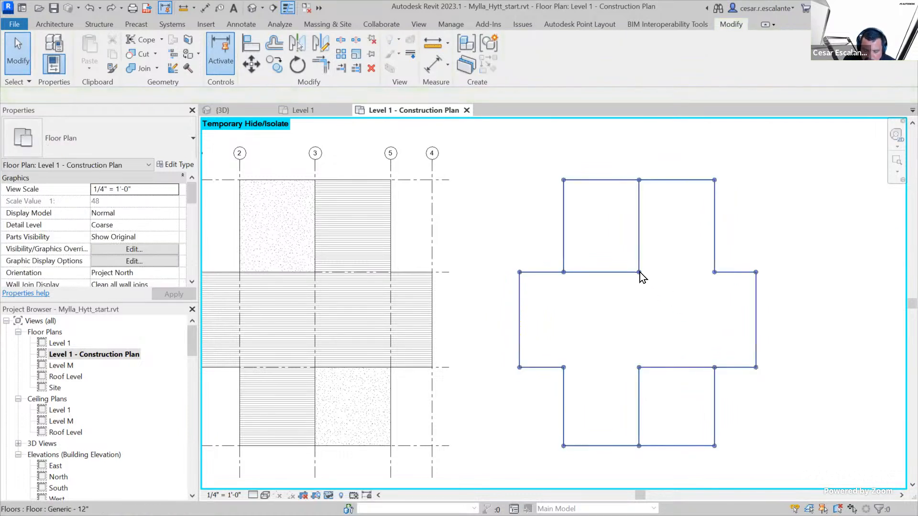
click(634, 266)
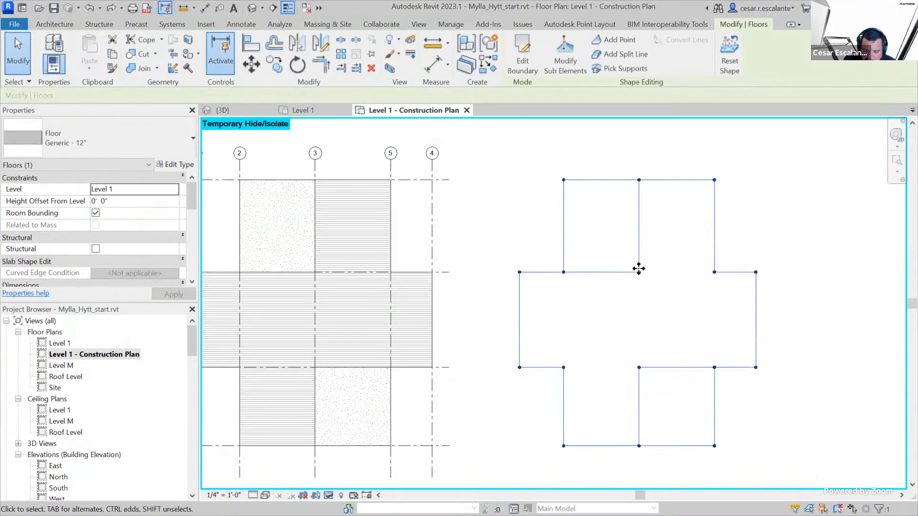
click(569, 55)
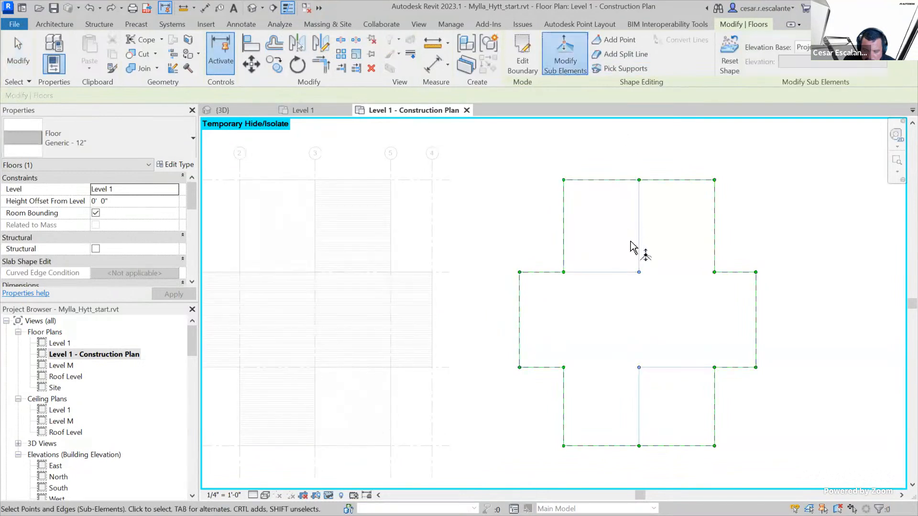
click(639, 272)
click(649, 267)
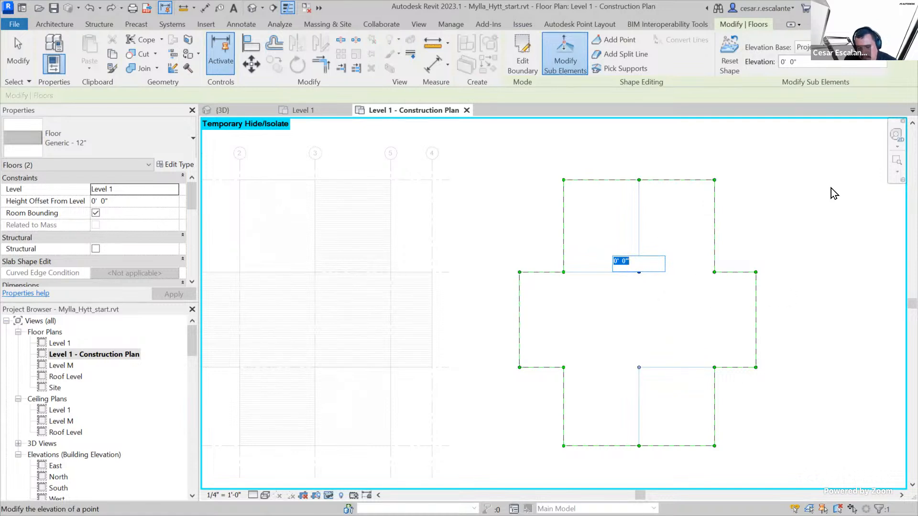
key(Escape)
key(Escape)
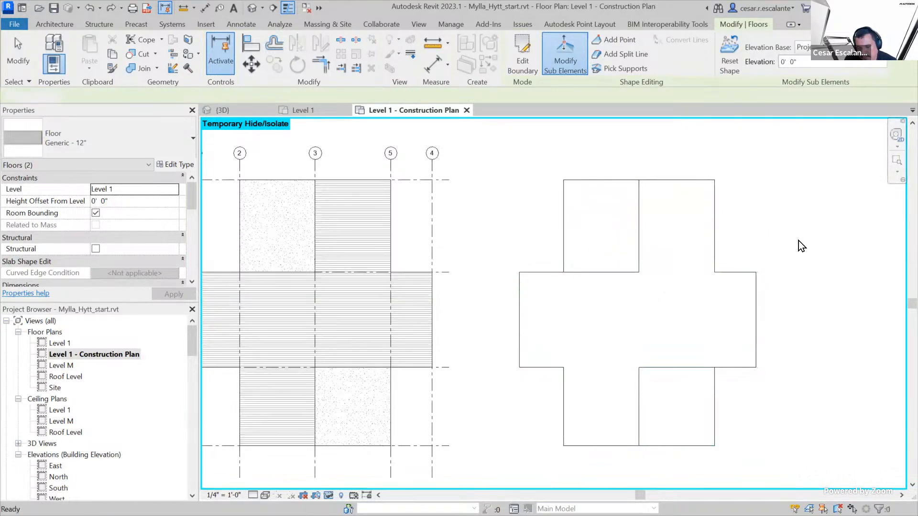
Add a shape-editing point along the surface at the centre of the copied floor's upper-left and lower-right areas
click(639, 236)
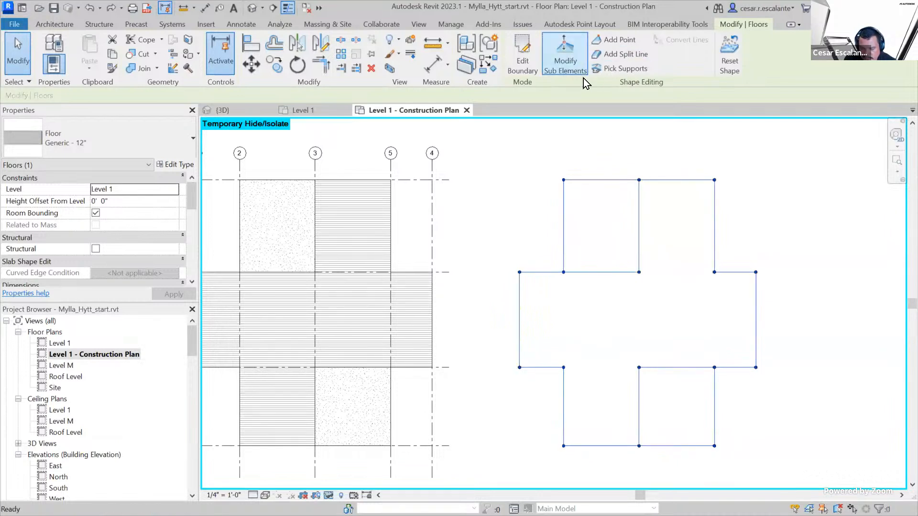
click(573, 55)
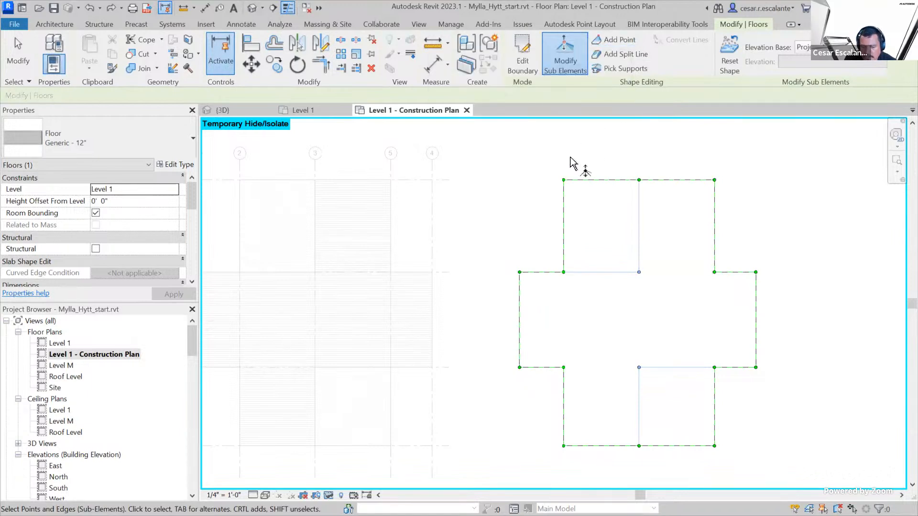
click(615, 40)
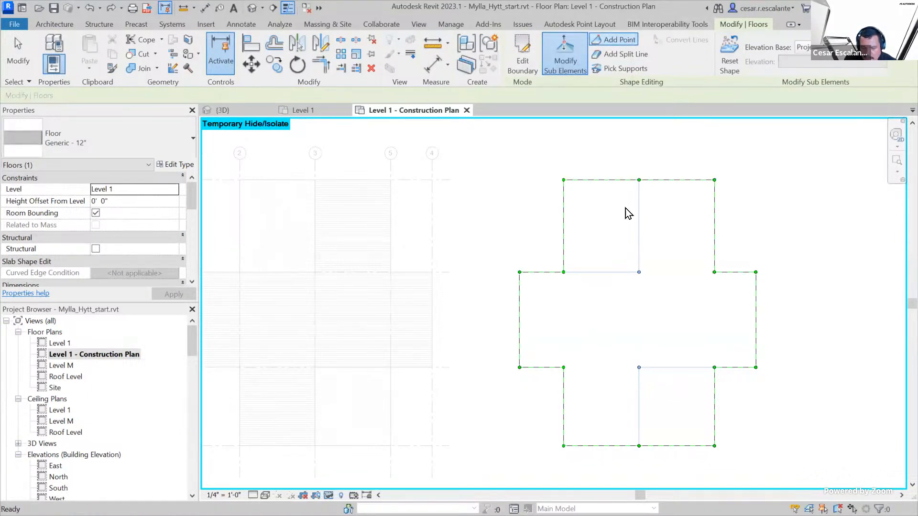
click(601, 224)
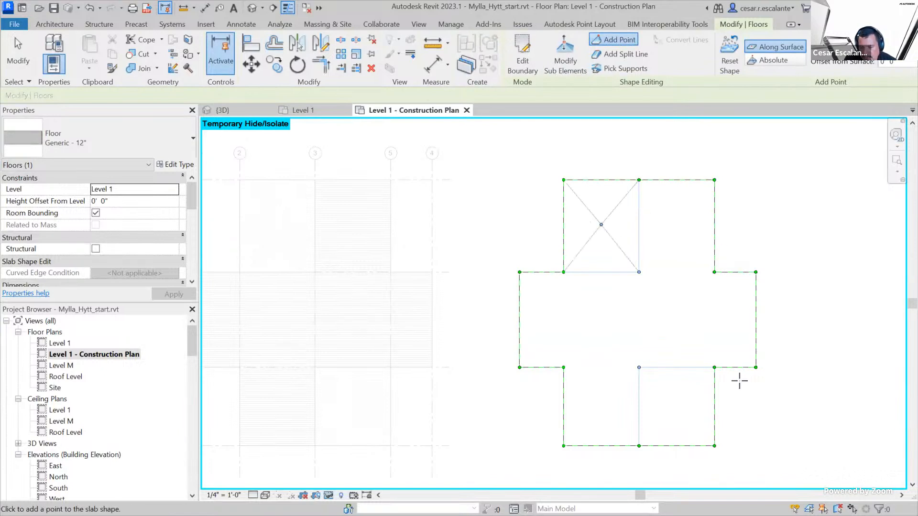
click(679, 403)
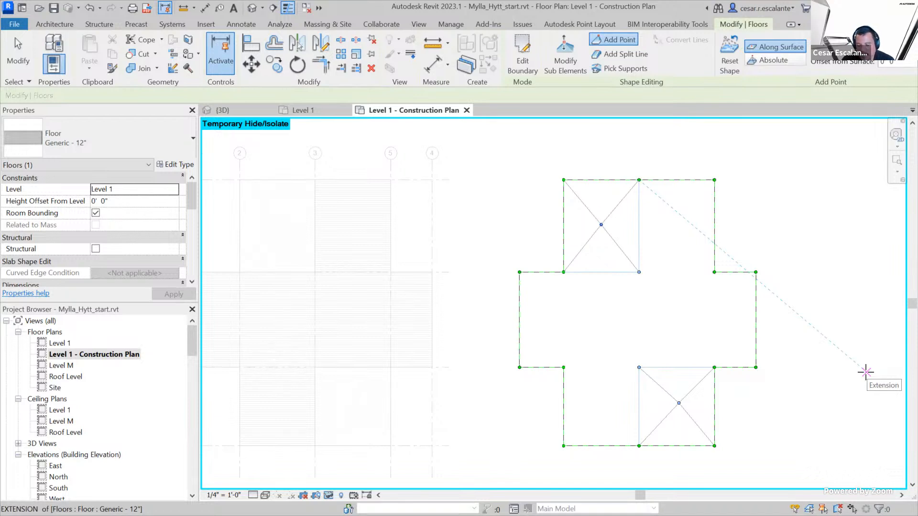
key(Escape)
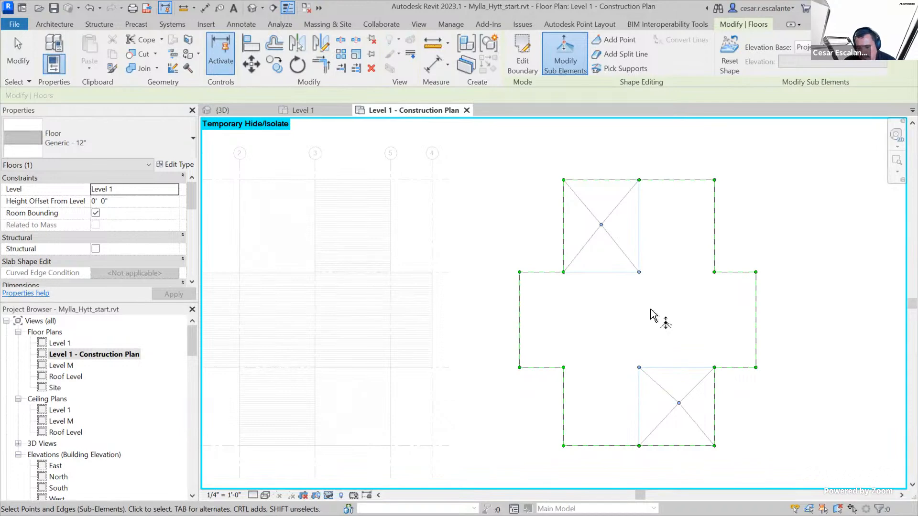
key(Escape)
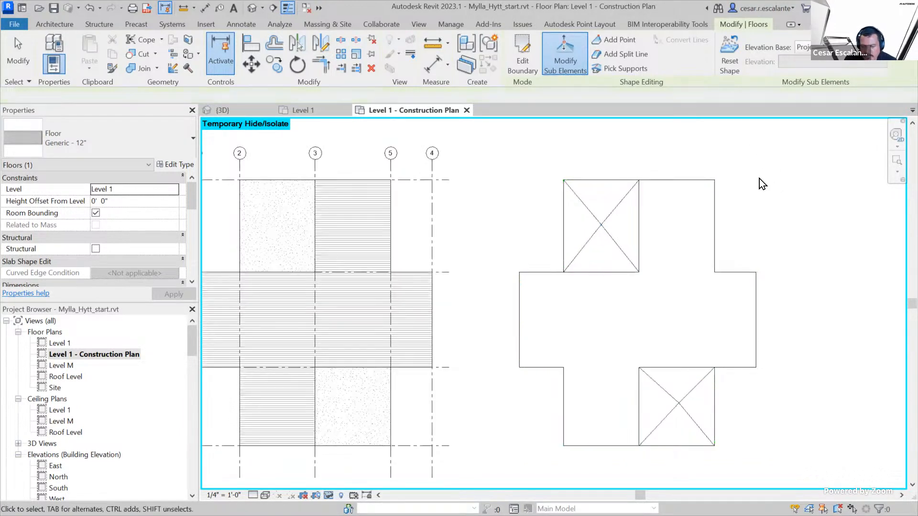
scroll(798, 285, down, 4)
scroll(760, 366, up, 3)
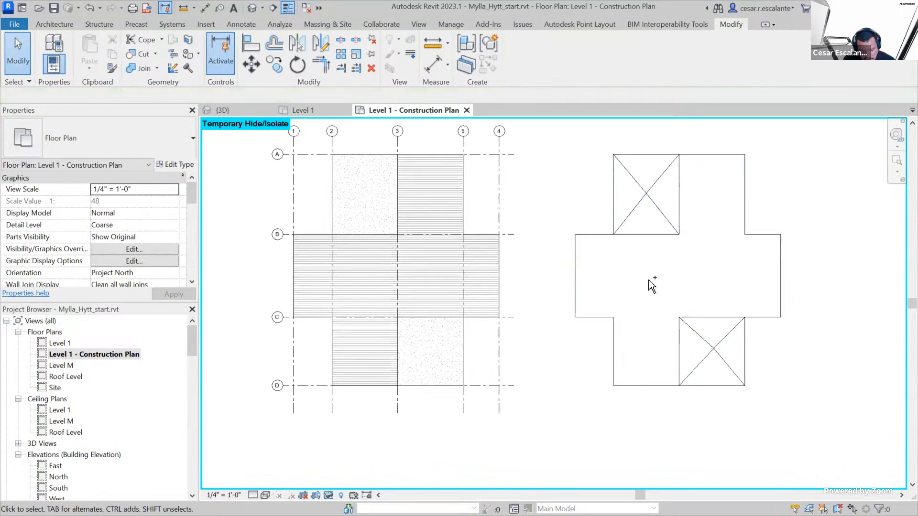
mouse_move(713, 383)
mouse_down()
mouse_move(722, 350)
mouse_move(708, 338)
mouse_move(703, 349)
mouse_up()
drag(648, 230, 641, 219)
mouse_move(676, 194)
mouse_down()
mouse_move(642, 183)
mouse_move(634, 198)
mouse_up()
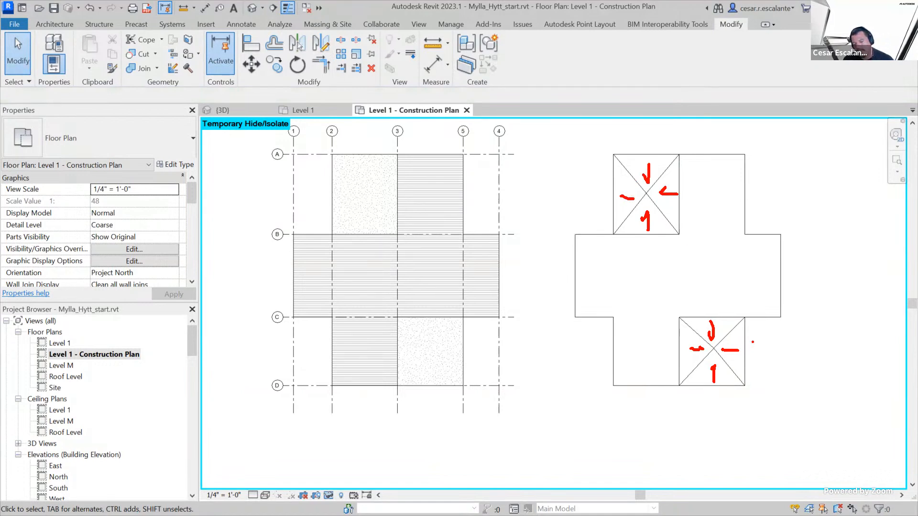
key(Escape)
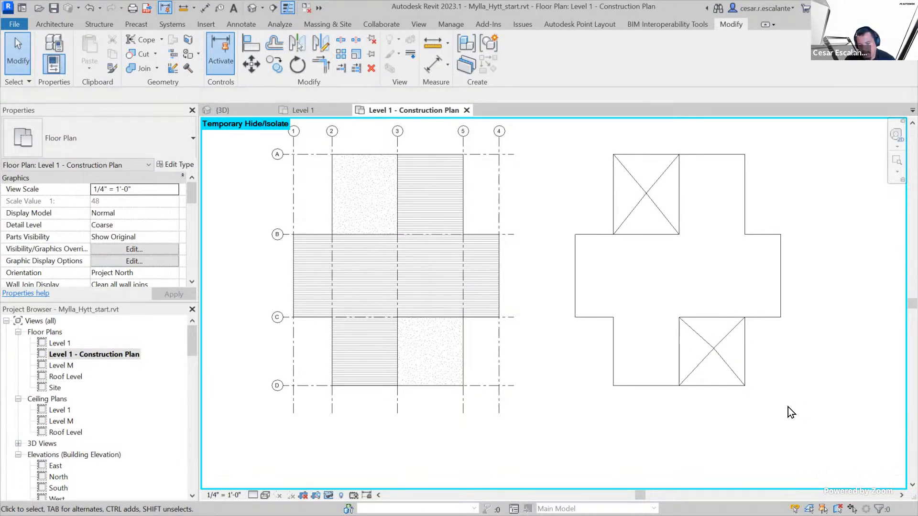
click(752, 234)
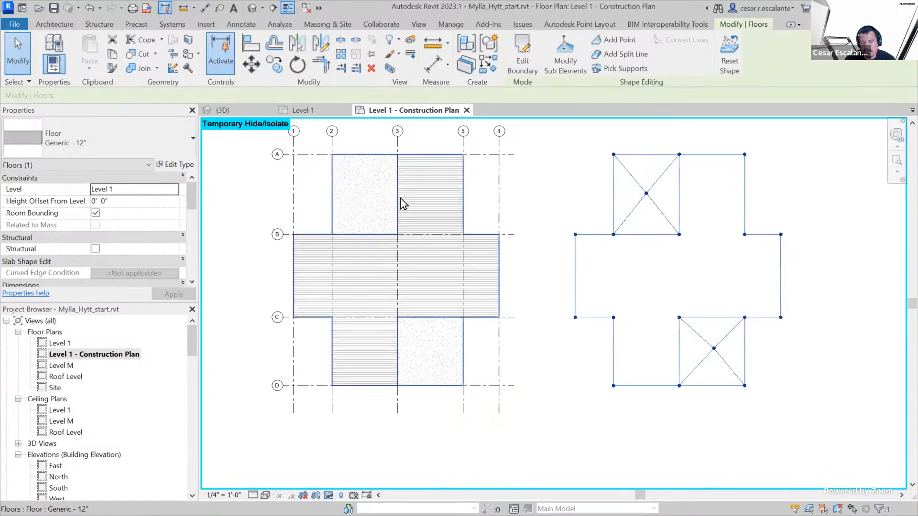
click(397, 193)
click(758, 234)
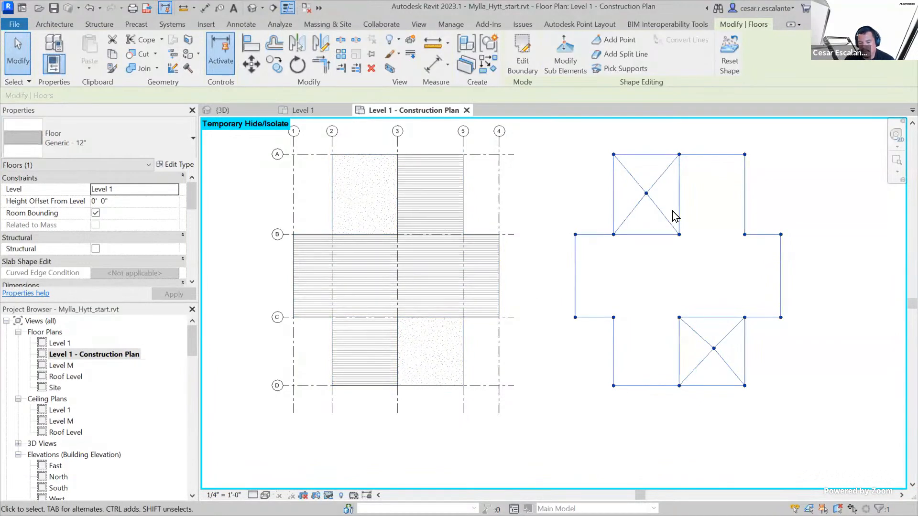
Draw a rectangular Diagonal Crosshatch filled region about 19'-0" by 8'-6" in the middle of the copied floor
click(248, 25)
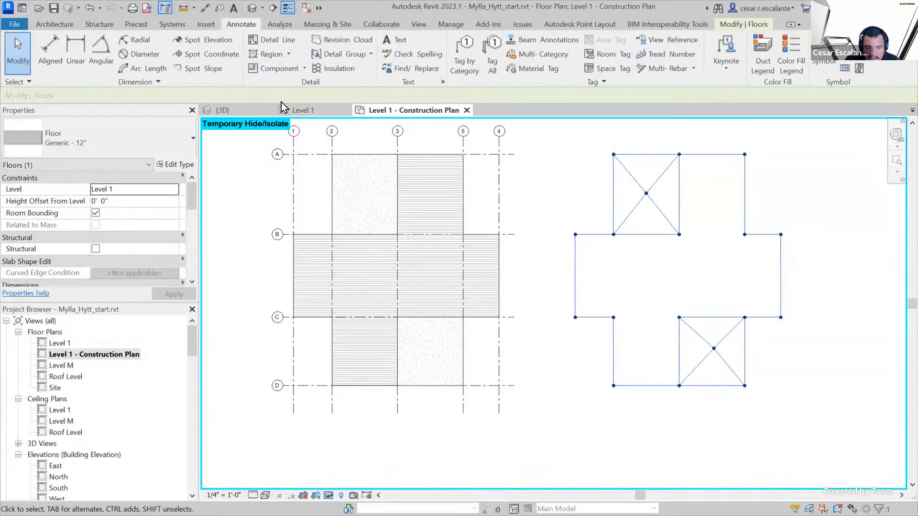
click(275, 56)
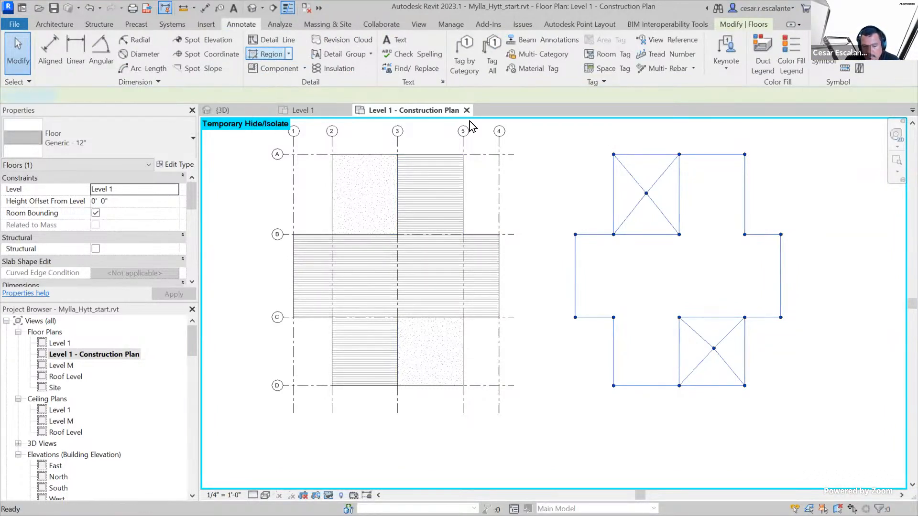
click(553, 42)
click(625, 249)
click(728, 296)
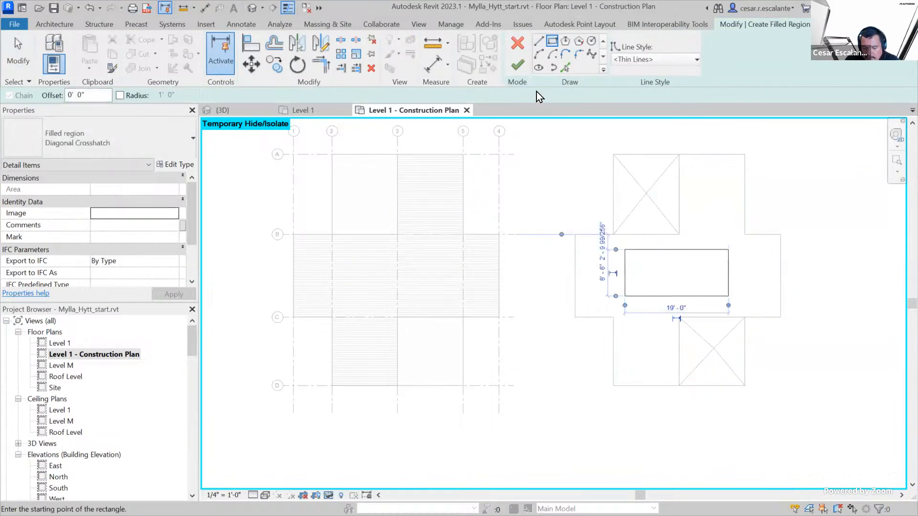
click(518, 65)
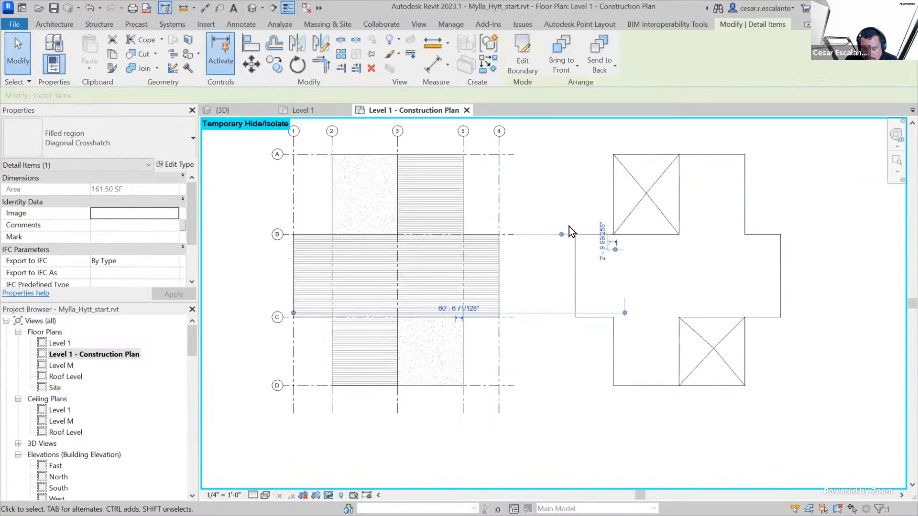
Reset the plan view's temporary hide/isolate and compare the filled region with the shape-edited floor by selecting each
click(328, 495)
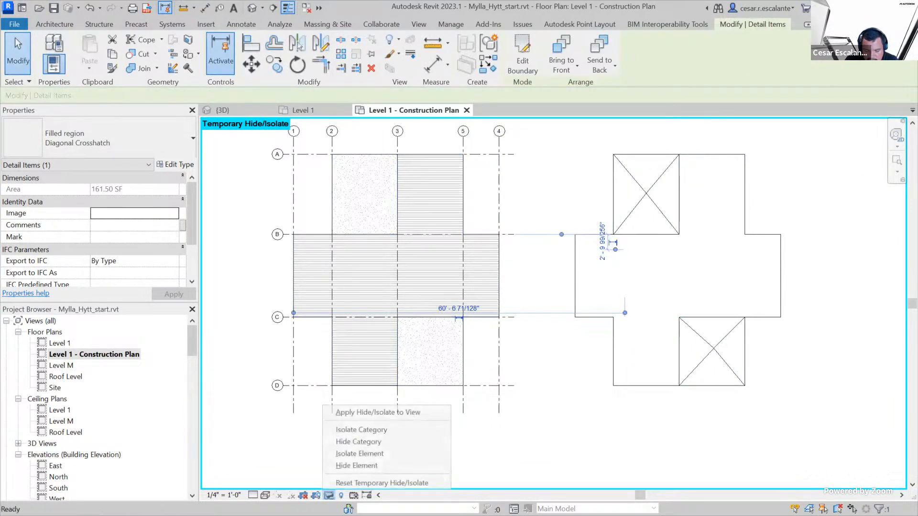
click(351, 483)
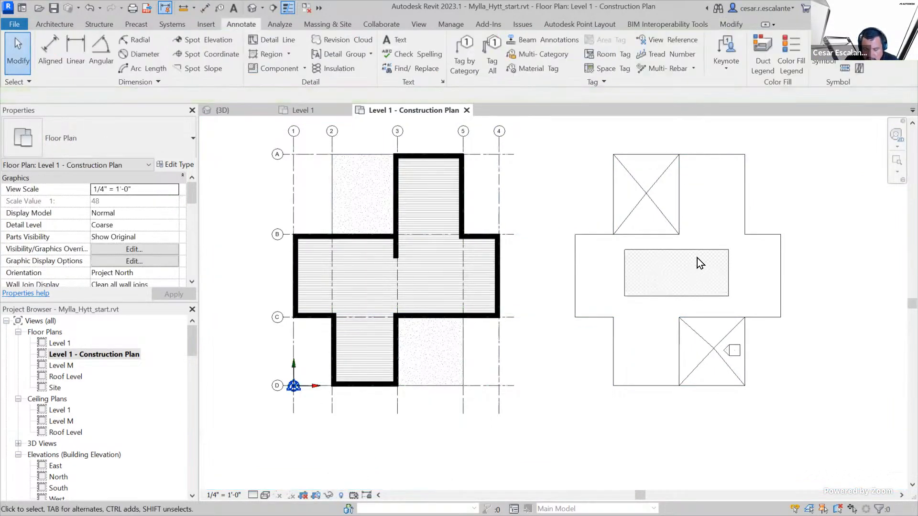
scroll(698, 255, up, 2)
click(703, 248)
scroll(760, 351, down, 1)
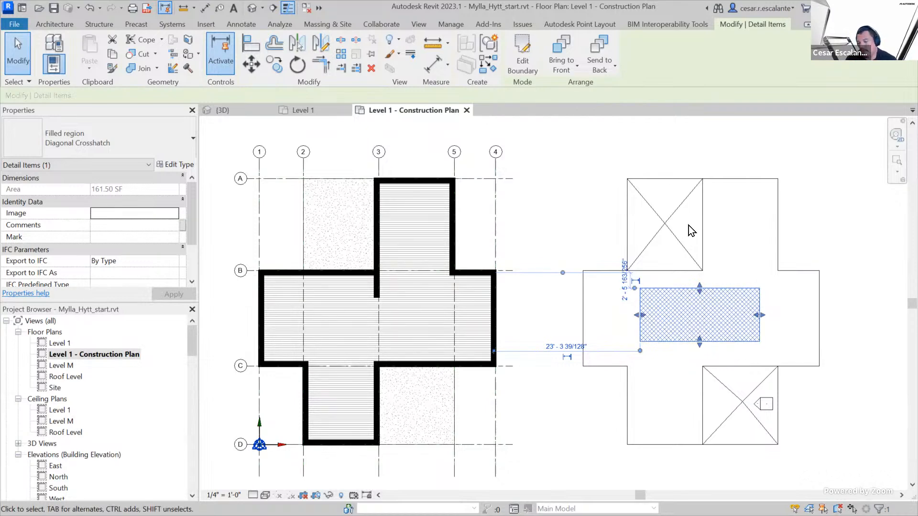
click(742, 311)
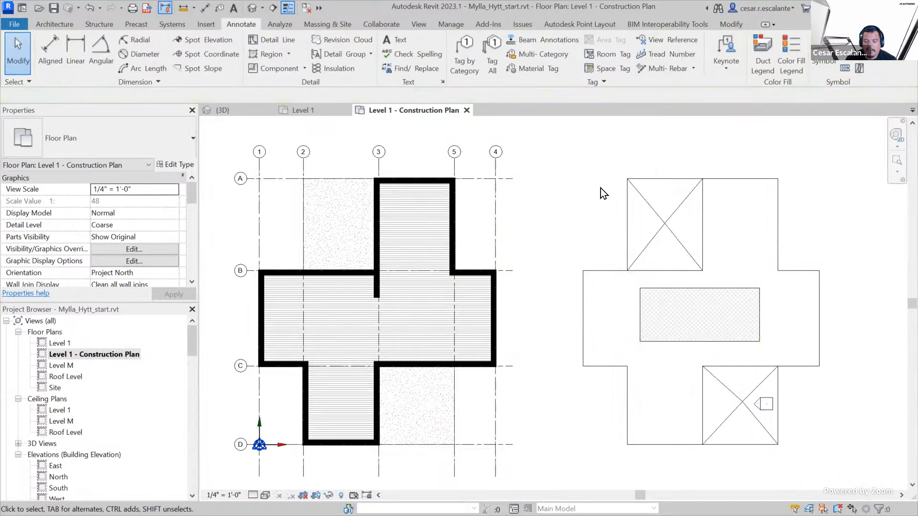
click(661, 221)
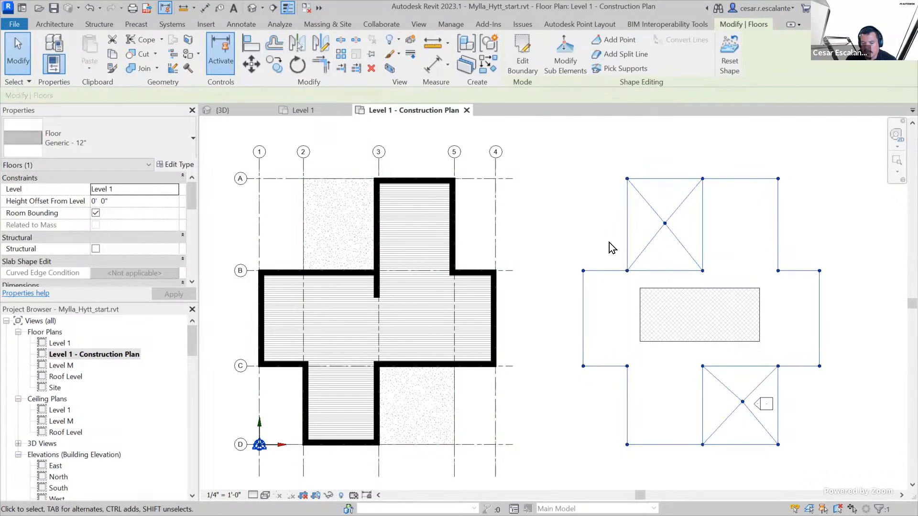
scroll(586, 276, down, 3)
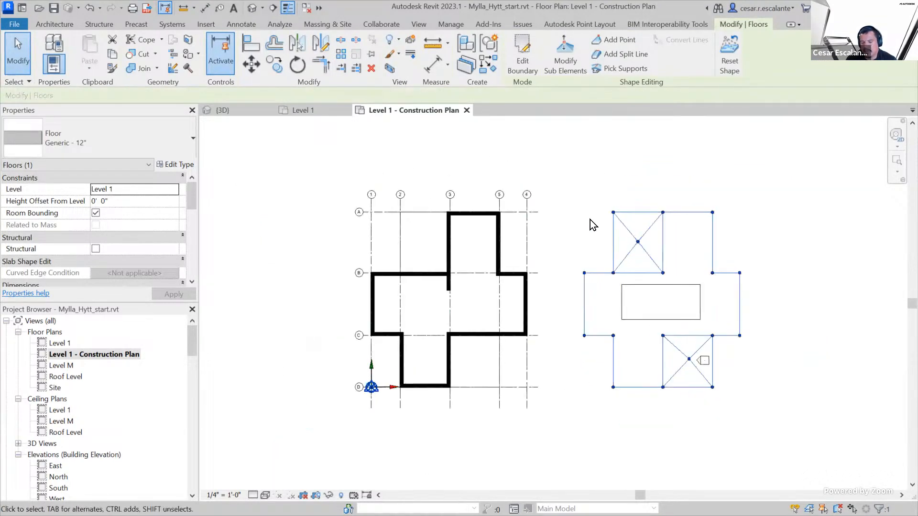
click(585, 197)
drag(572, 187, 789, 403)
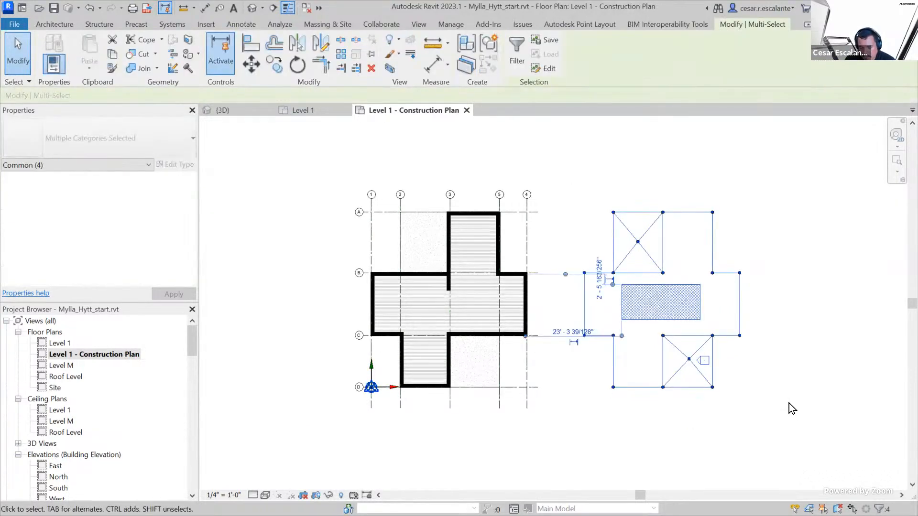
key(Delete)
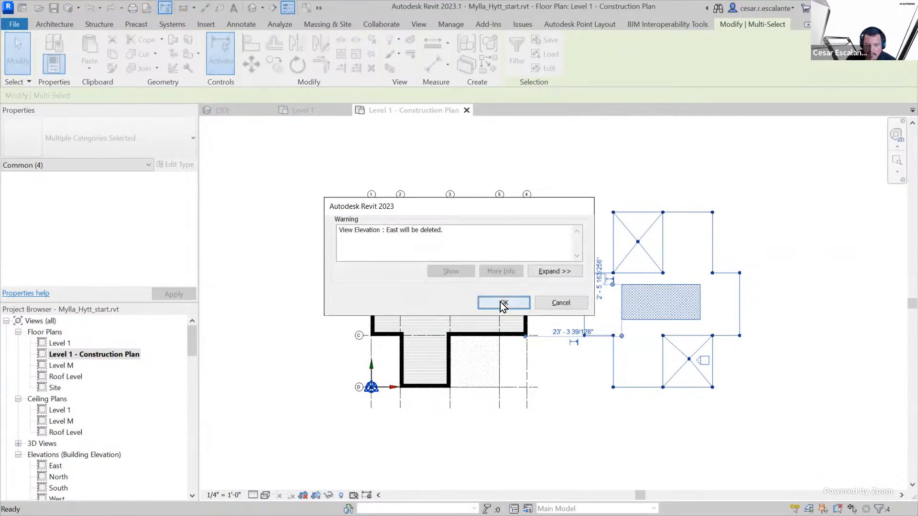
click(493, 302)
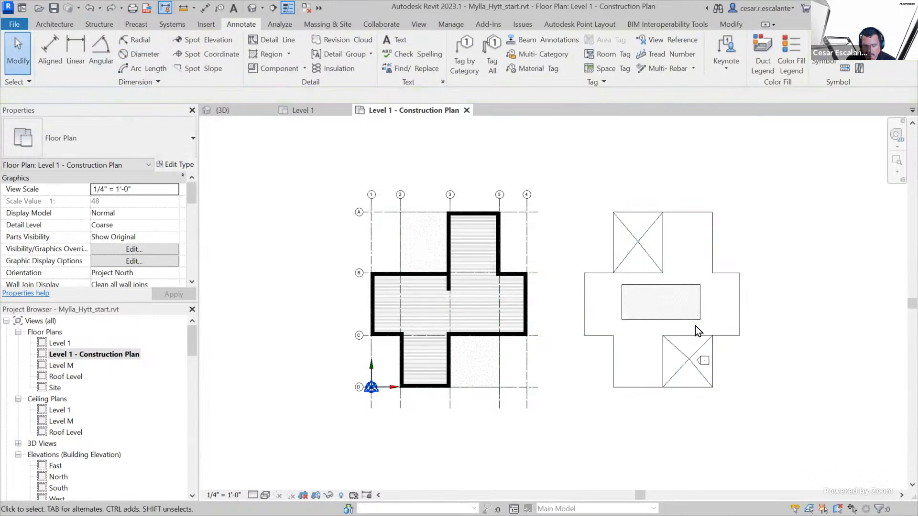
Delete the Diagonal Crosshatch filled region and the shape-edited copy of the floor beside the house
click(699, 317)
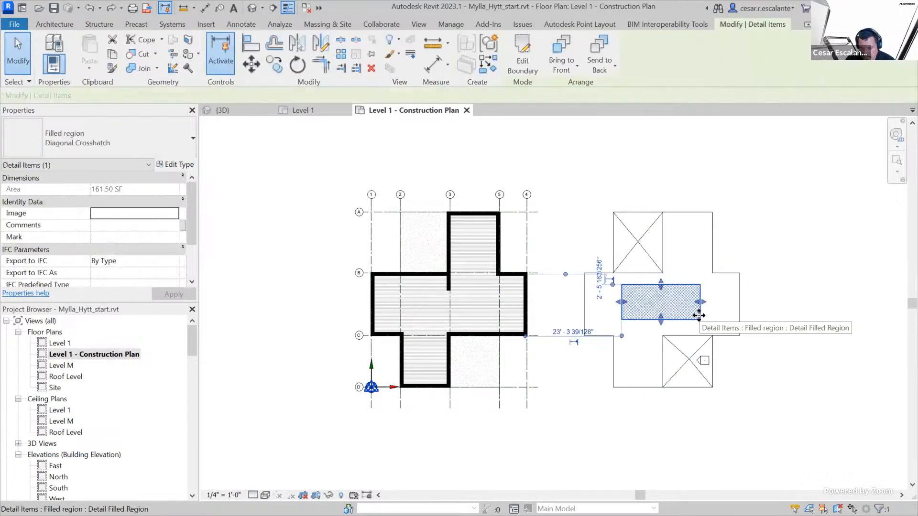
key(Delete)
click(739, 320)
key(Delete)
scroll(650, 334, up, 5)
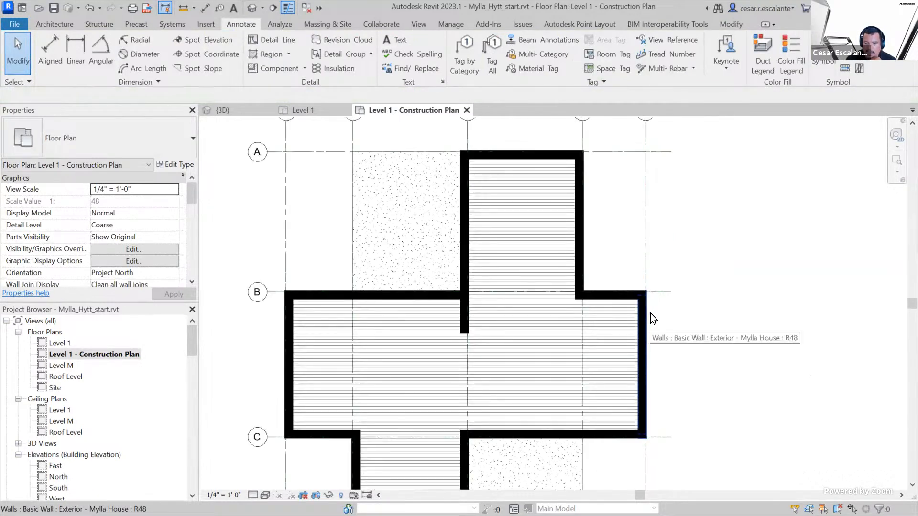
Examine the Generic - 12" floor and its surface patterns in the default 3D view, and return to the Level 1 - Construction Plan
scroll(650, 313, down, 4)
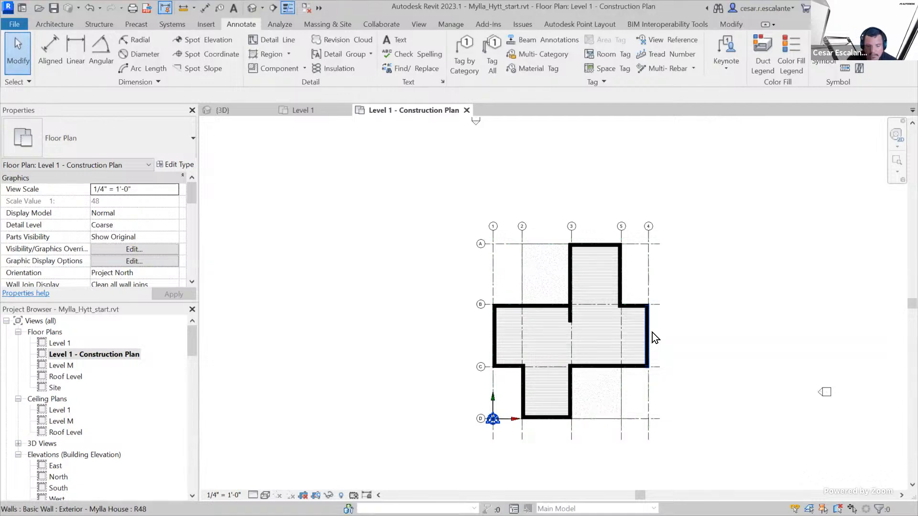
scroll(728, 303, up, 2)
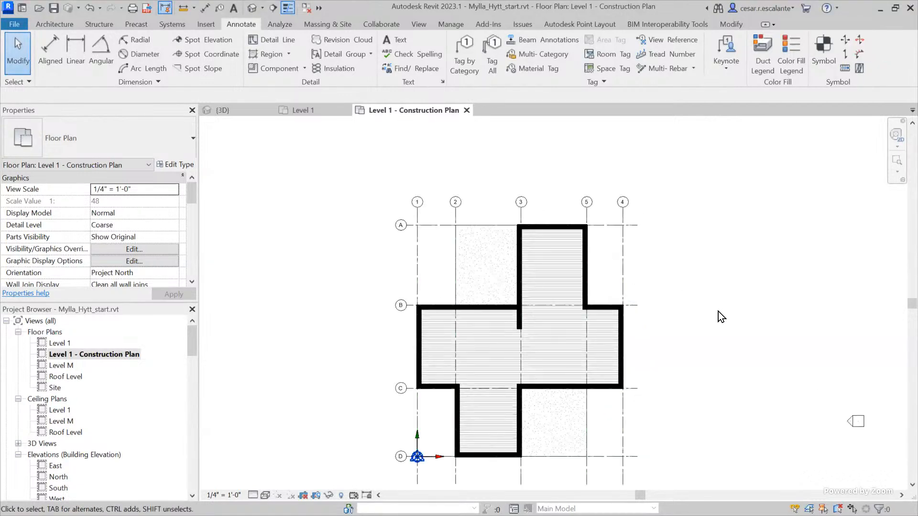
scroll(718, 315, up, 2)
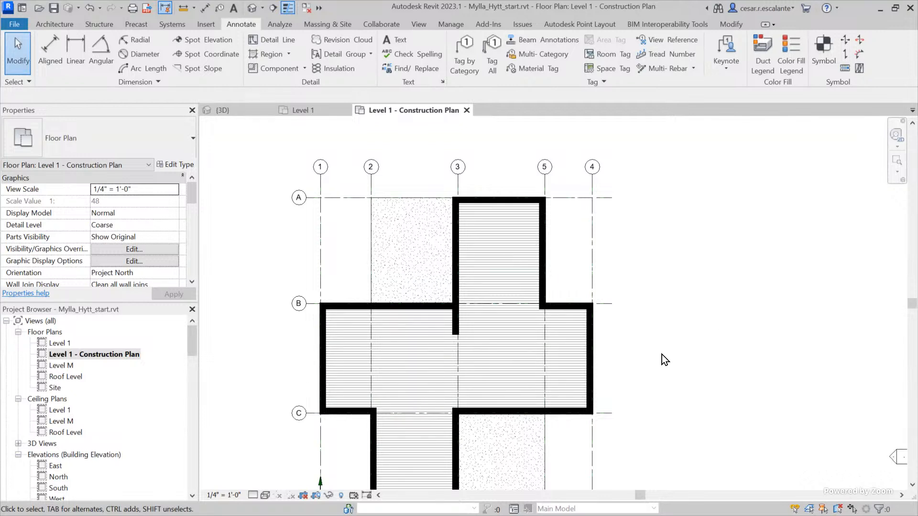
click(251, 7)
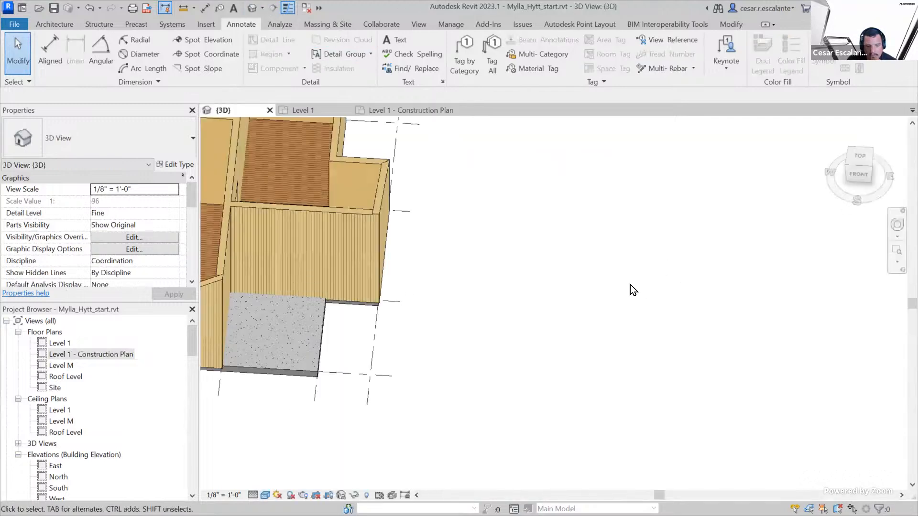
scroll(570, 287, down, 4)
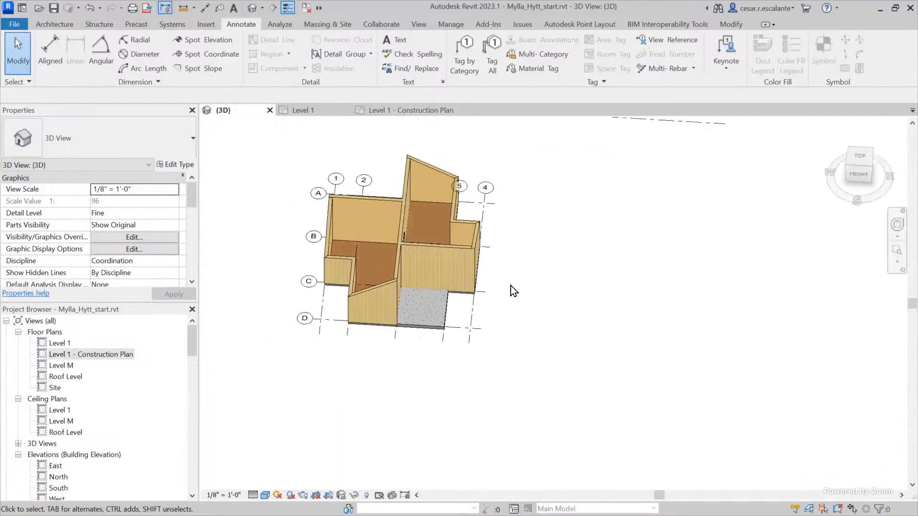
shift+middle_drag(508, 305, 452, 379)
scroll(480, 276, up, 5)
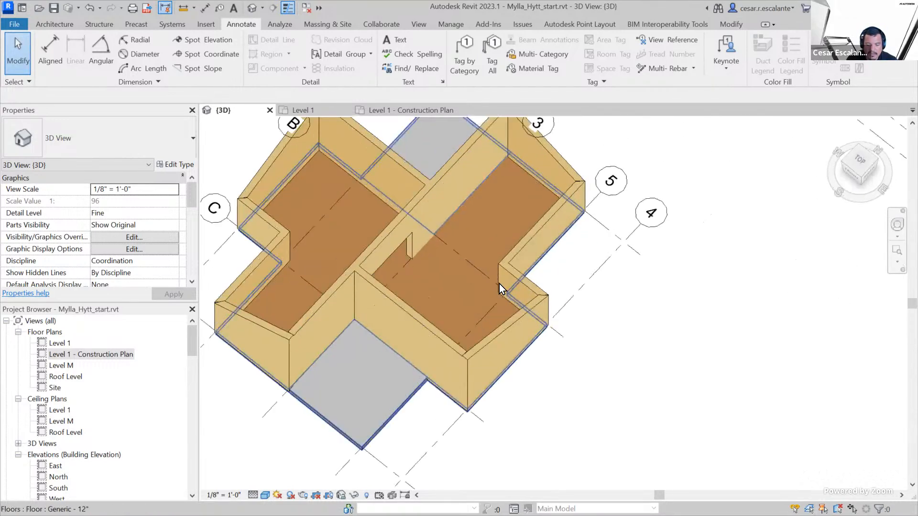
click(477, 274)
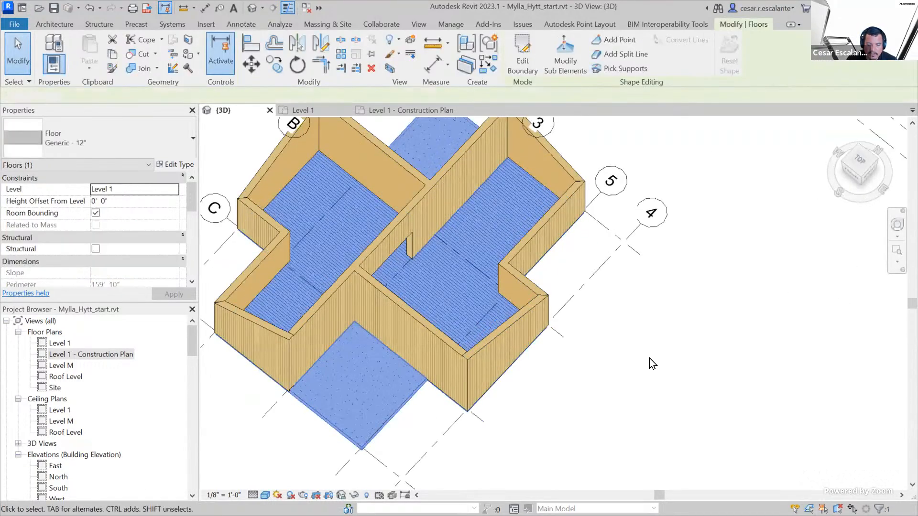
click(649, 358)
shift+middle_drag(648, 358, 597, 369)
middle_drag(597, 369, 758, 404)
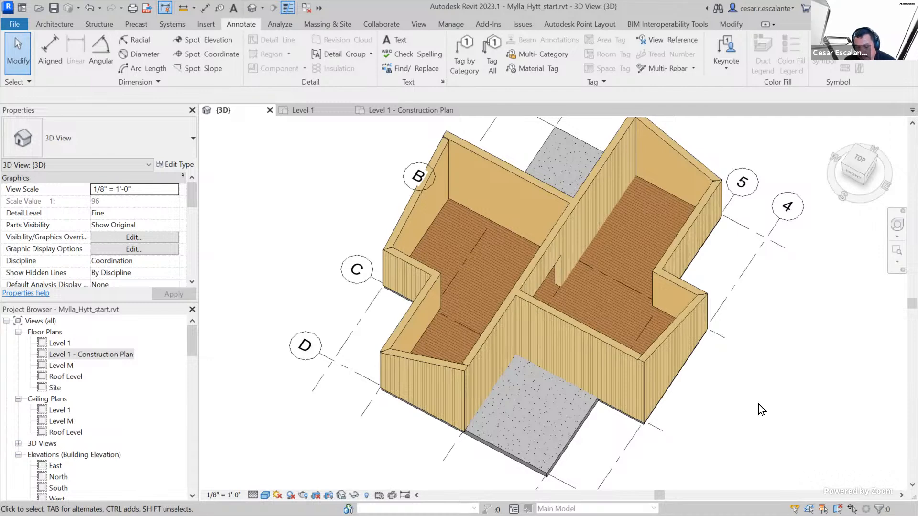
double_click(101, 354)
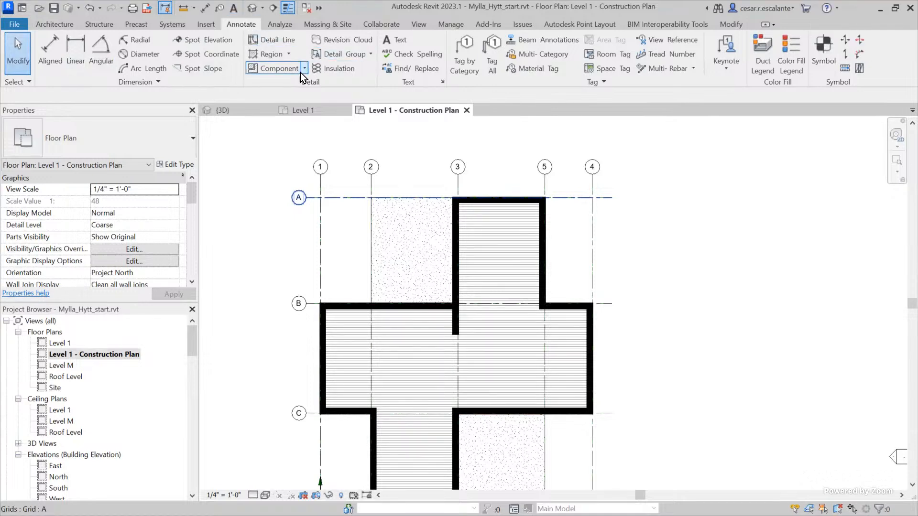
Draw a rectangular Diagonal Crosshatch filled region of about 164 SF over the stippled area between grids 2-3 and A-B, and delete it
click(271, 57)
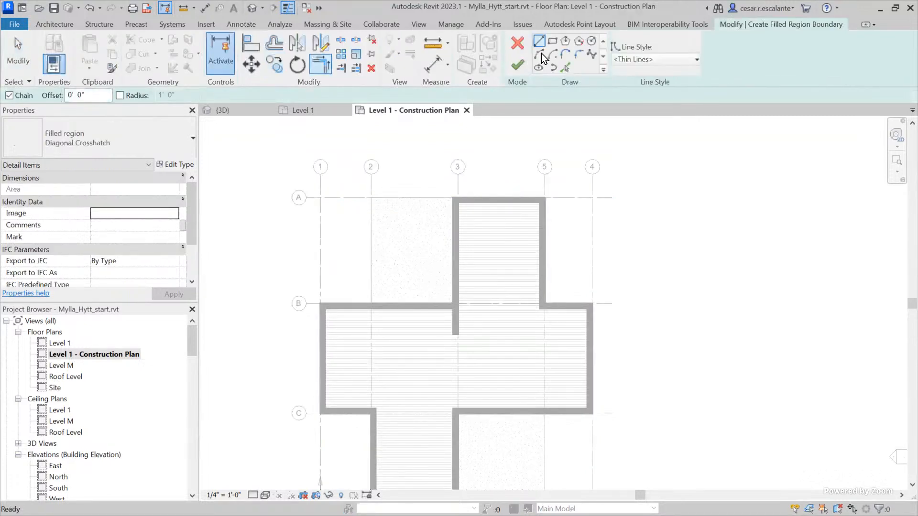
click(555, 42)
click(371, 197)
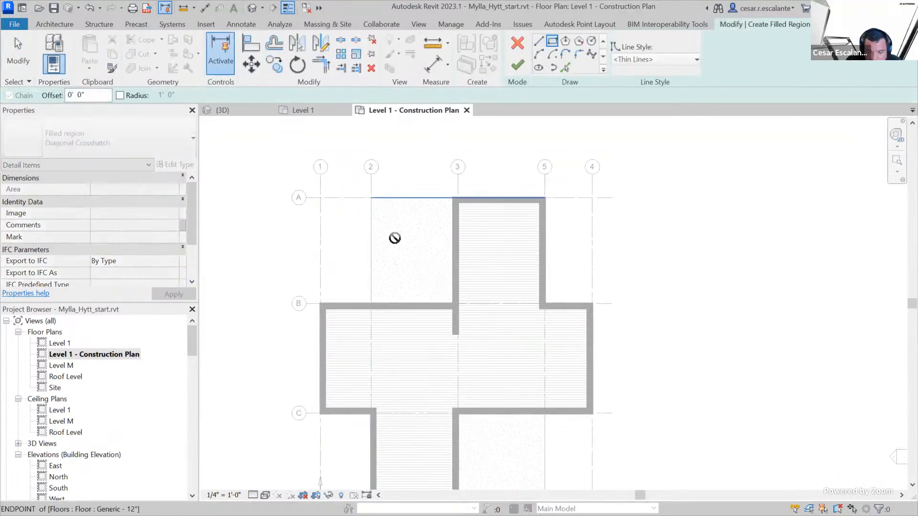
click(452, 302)
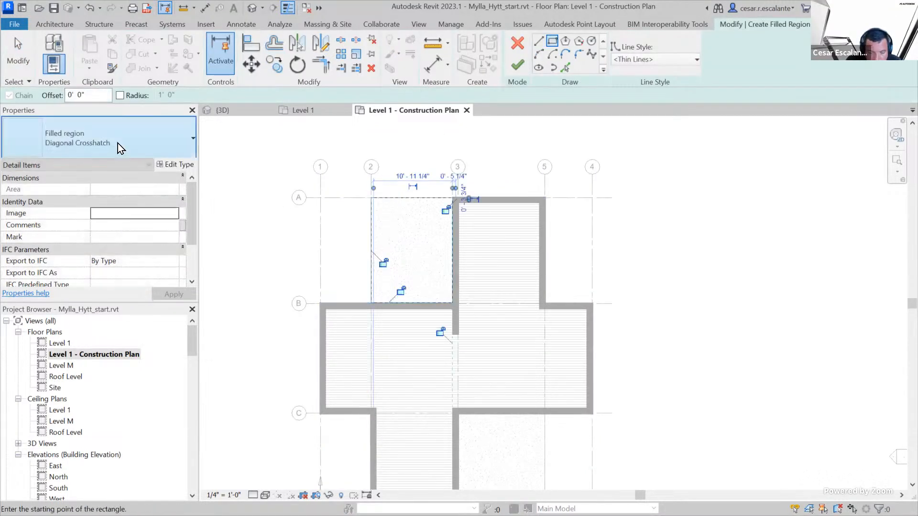
click(517, 65)
click(725, 300)
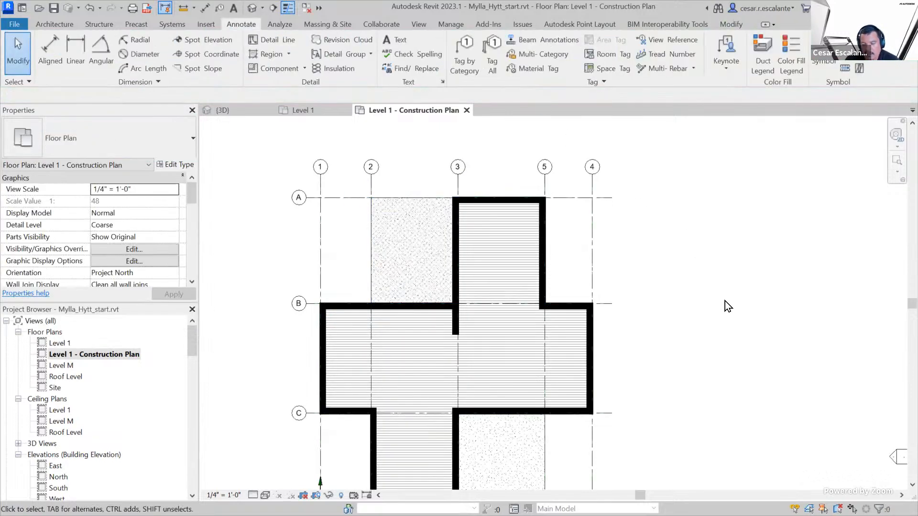
click(453, 263)
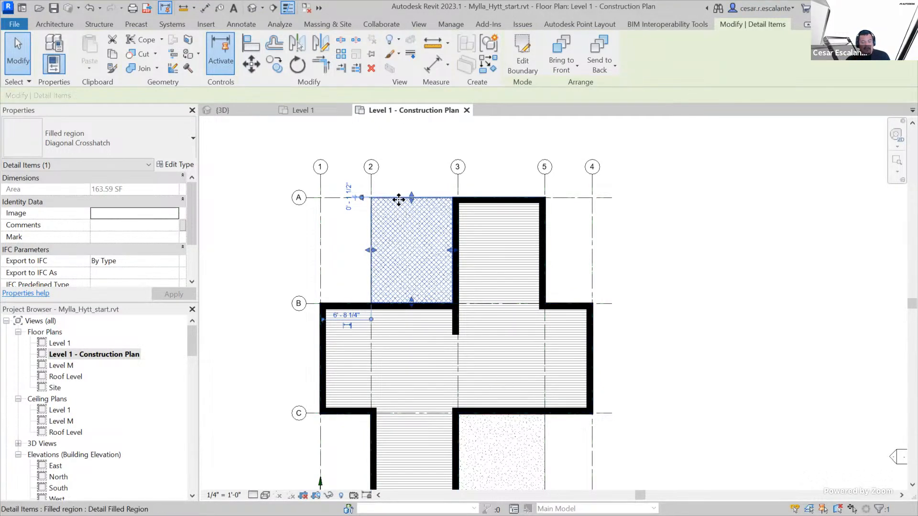
key(Delete)
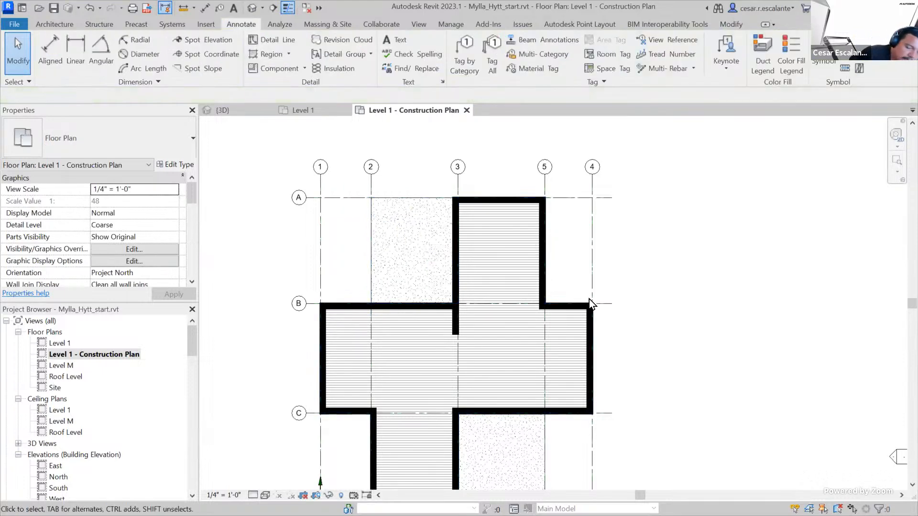
scroll(621, 254, up, 2)
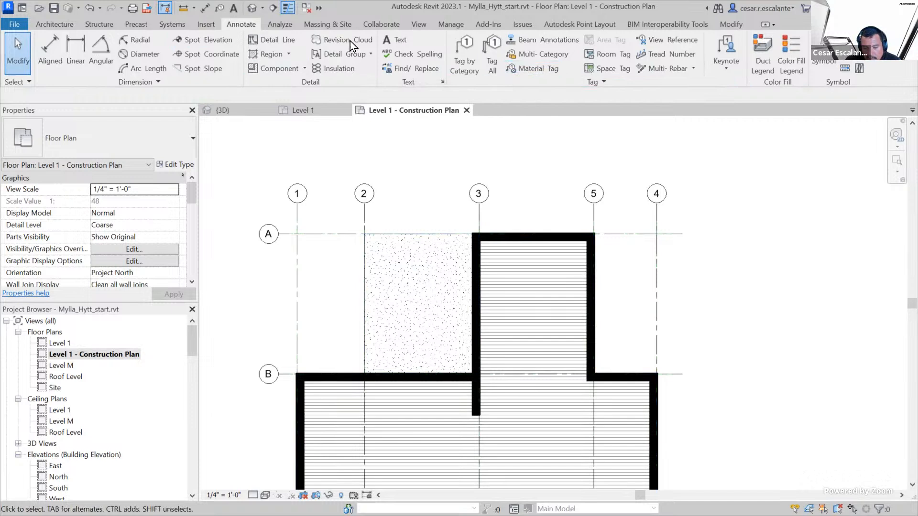
click(531, 67)
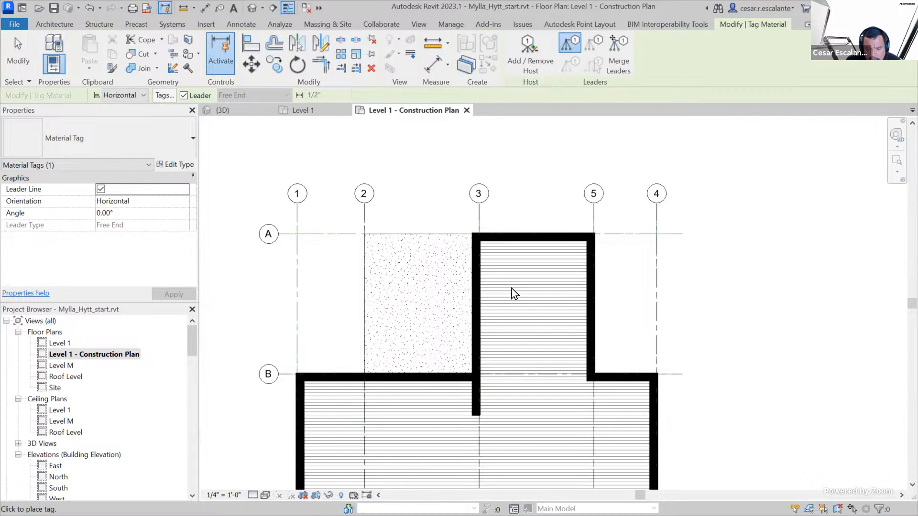
scroll(378, 306, down, 3)
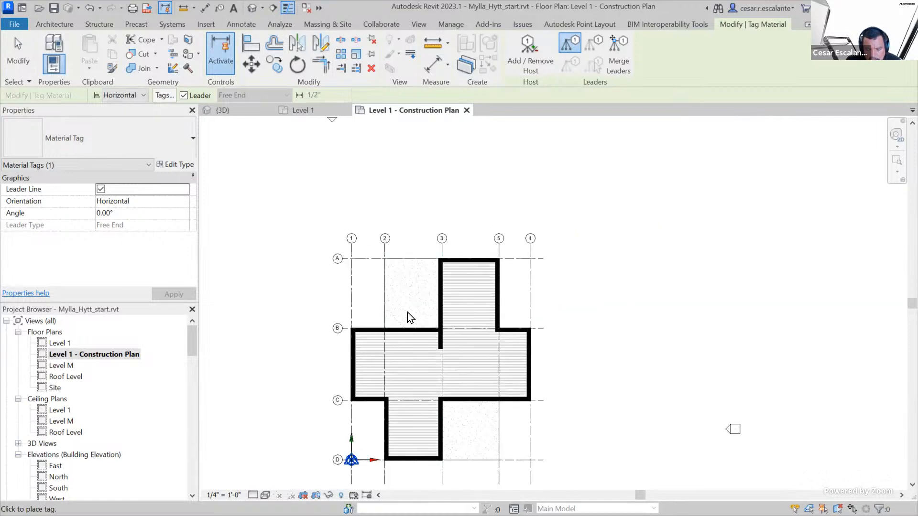
scroll(475, 362, up, 2)
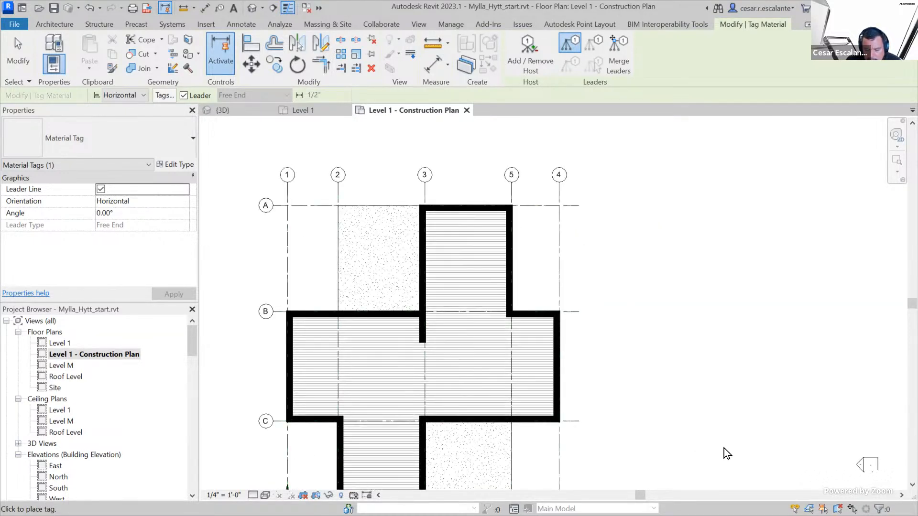
key(Escape)
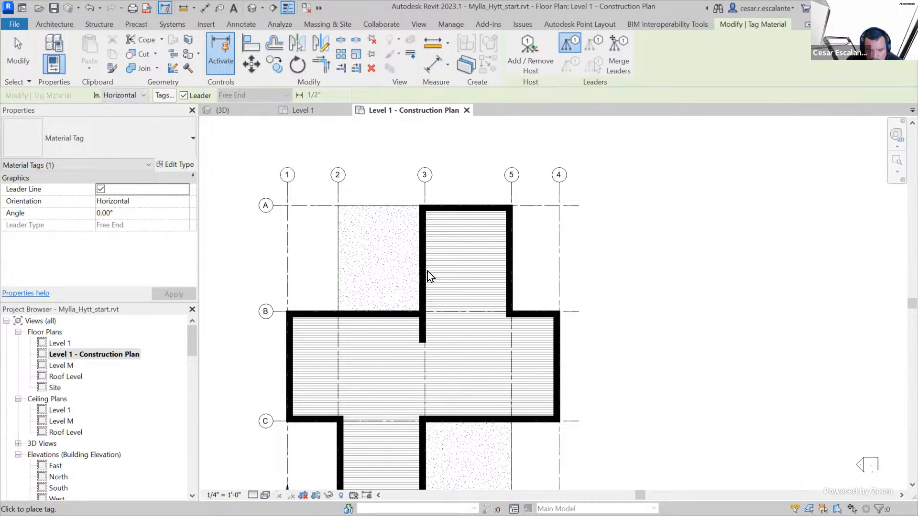
scroll(365, 275, down, 3)
scroll(361, 271, up, 3)
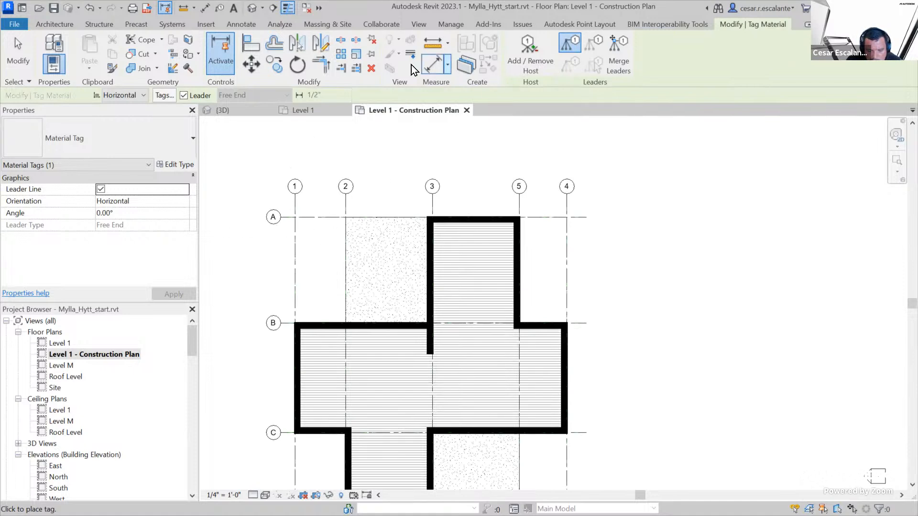
key(Escape)
key(Escape)
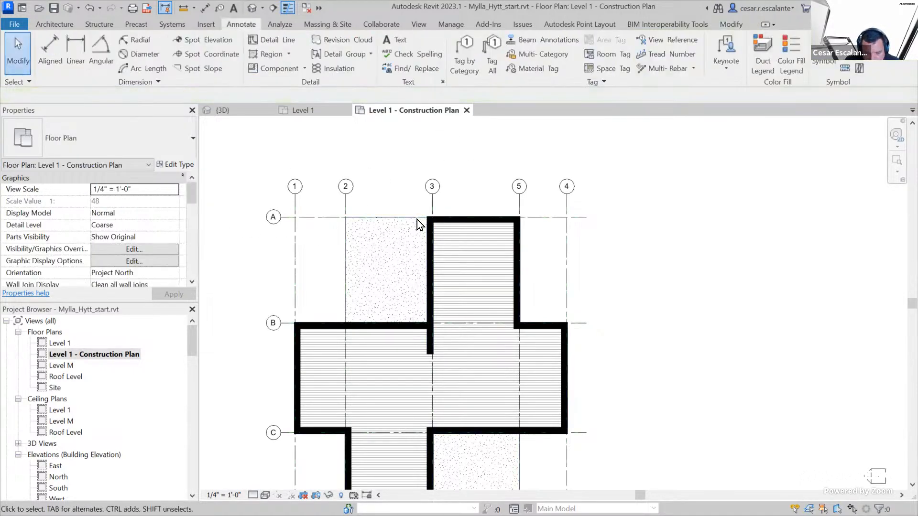
click(421, 222)
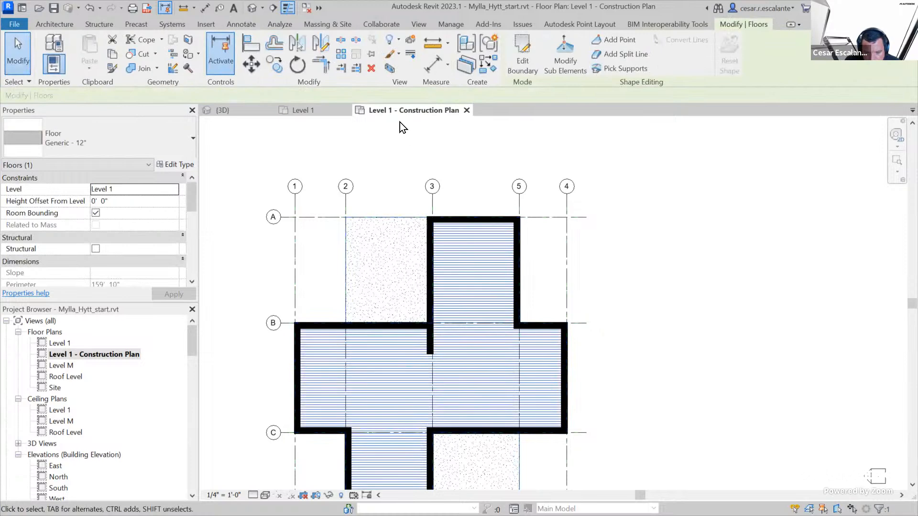
key(Escape)
click(730, 25)
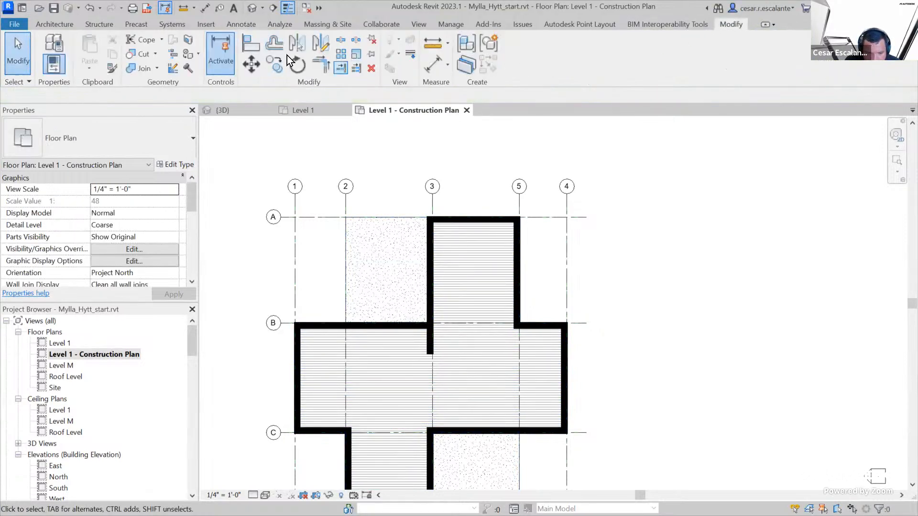
click(67, 24)
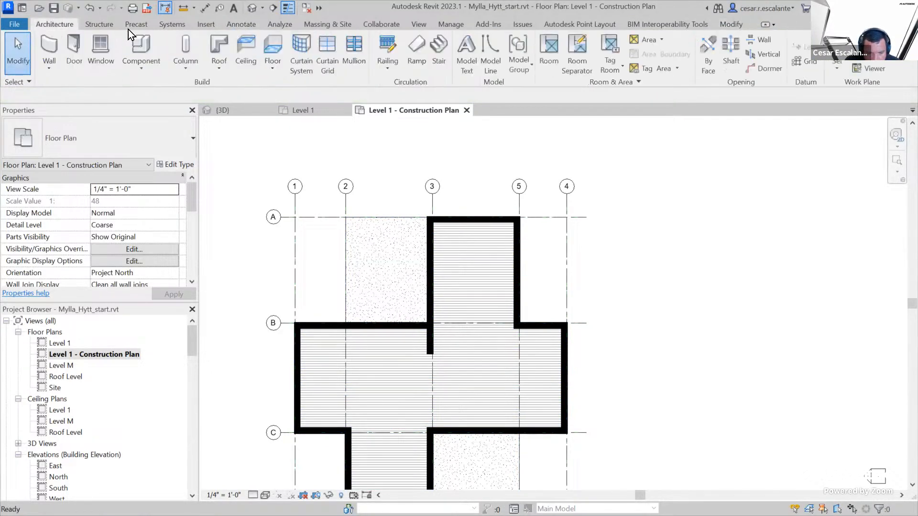
click(239, 25)
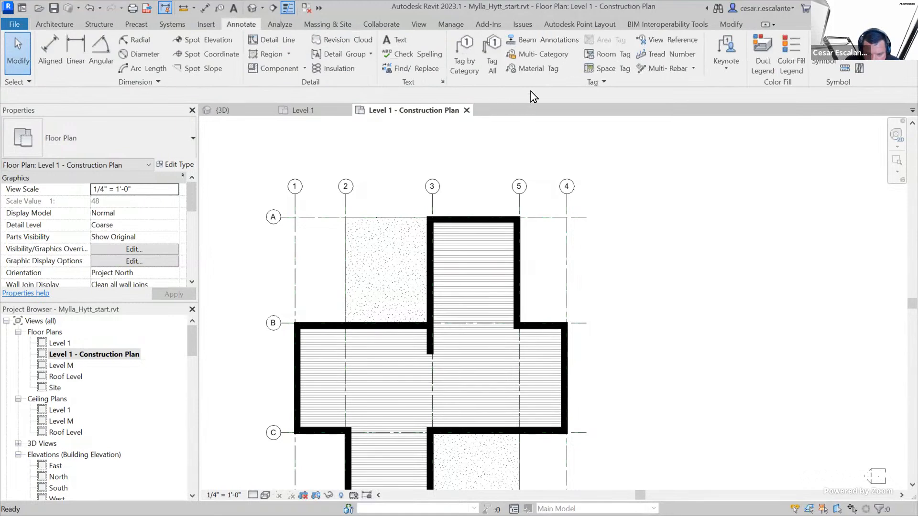
click(531, 72)
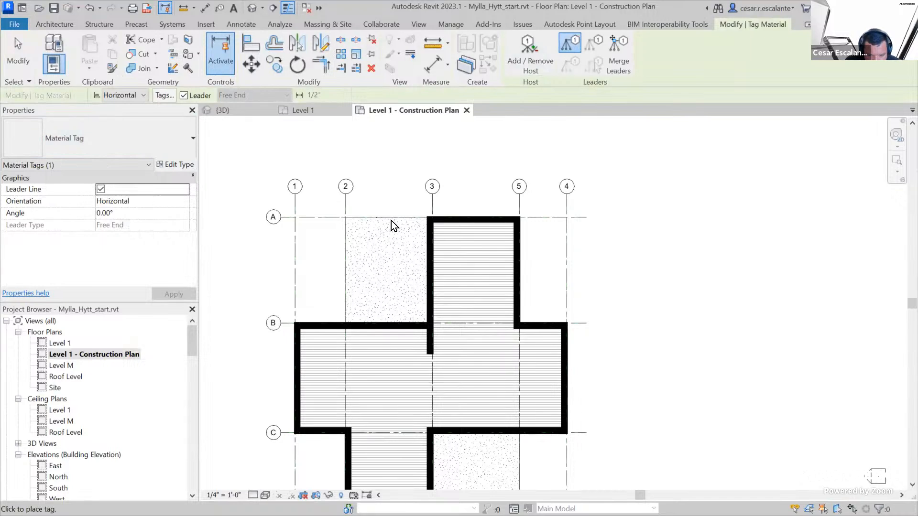
key(Escape)
key(Escape)
Select the exterior wall along grid 3 and the Level 1 floor in turn to check which element each one is
click(431, 280)
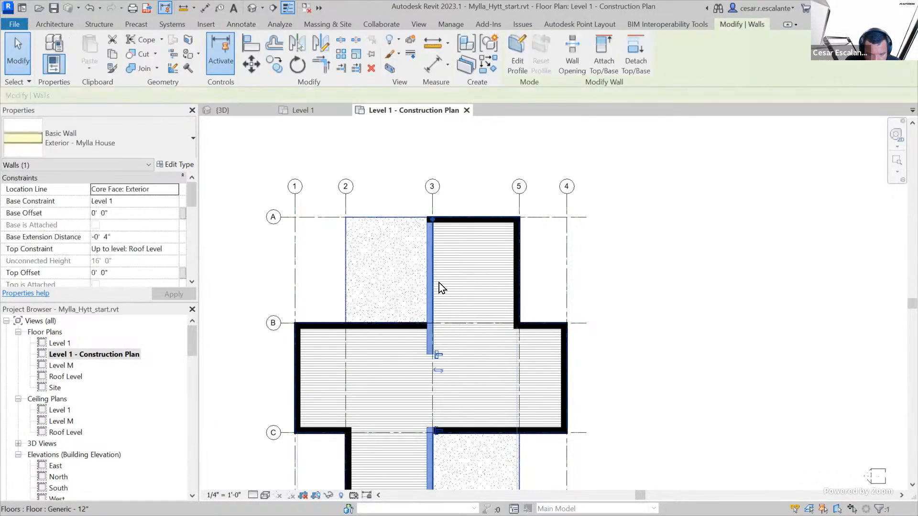
key(Escape)
scroll(350, 277, up, 3)
click(328, 277)
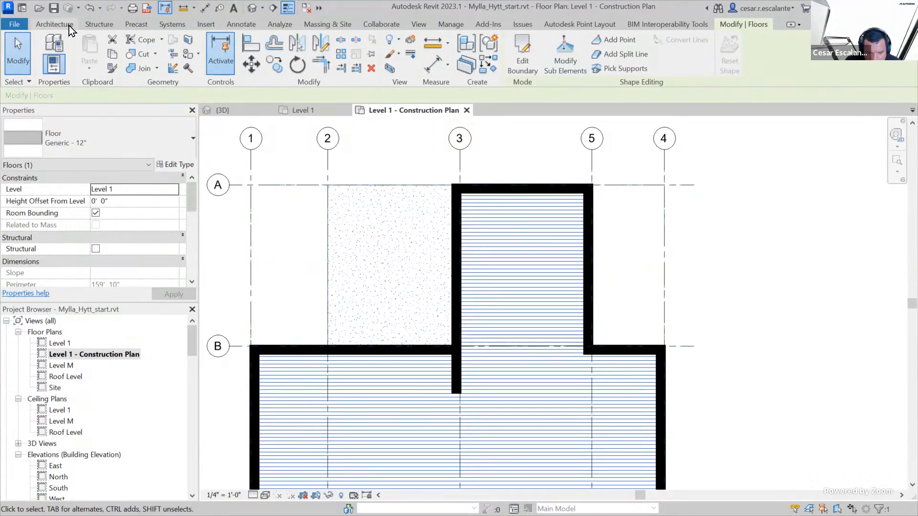
click(242, 25)
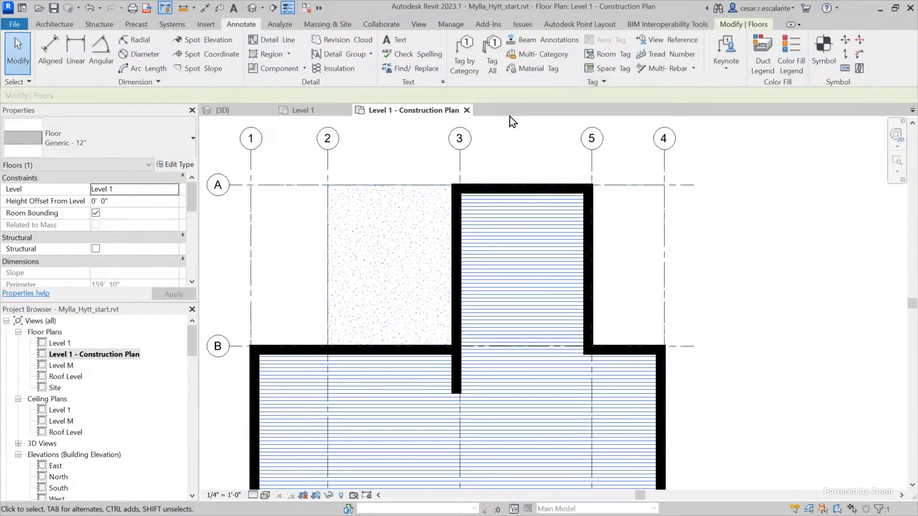
click(539, 71)
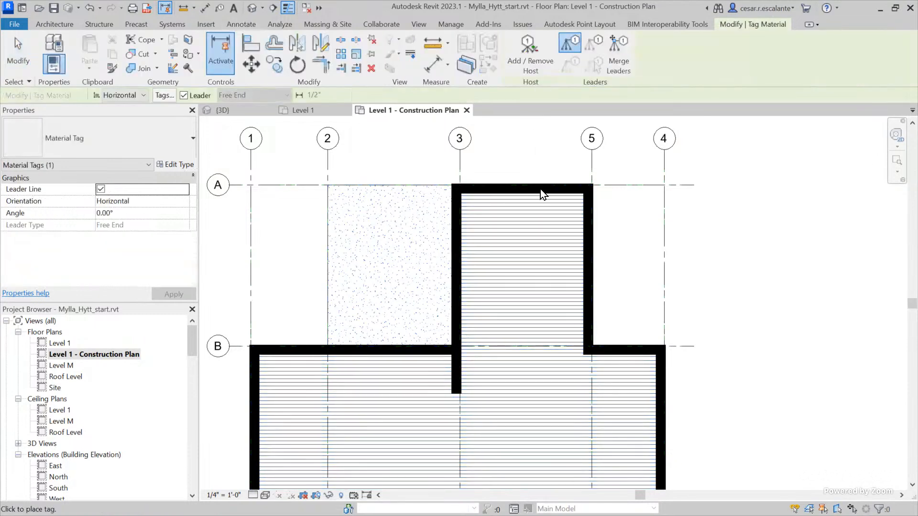
key(Escape)
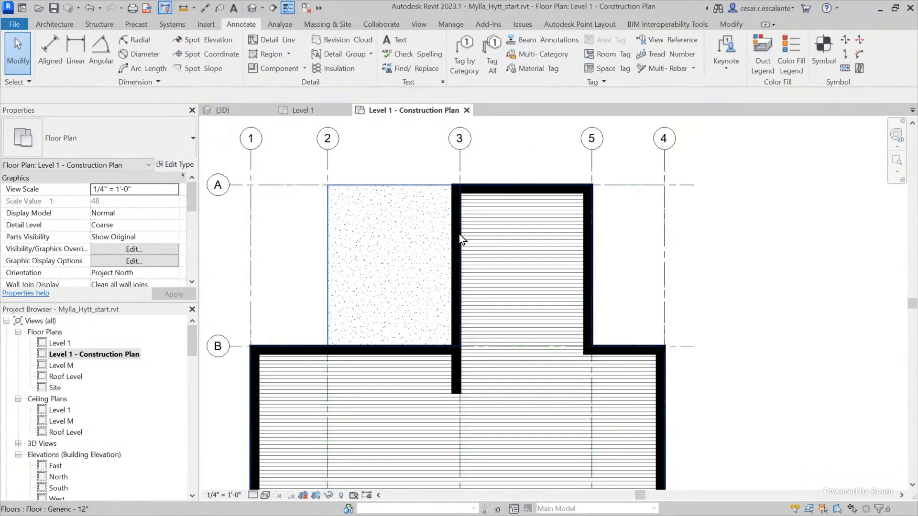
Return from the Level 1 - Construction Plan to the default 3D view of the house
scroll(459, 233, down, 3)
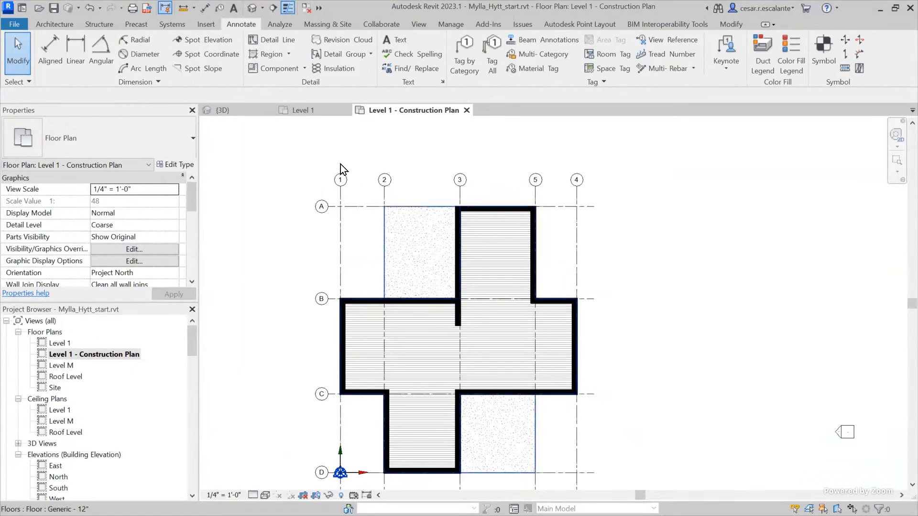
click(231, 110)
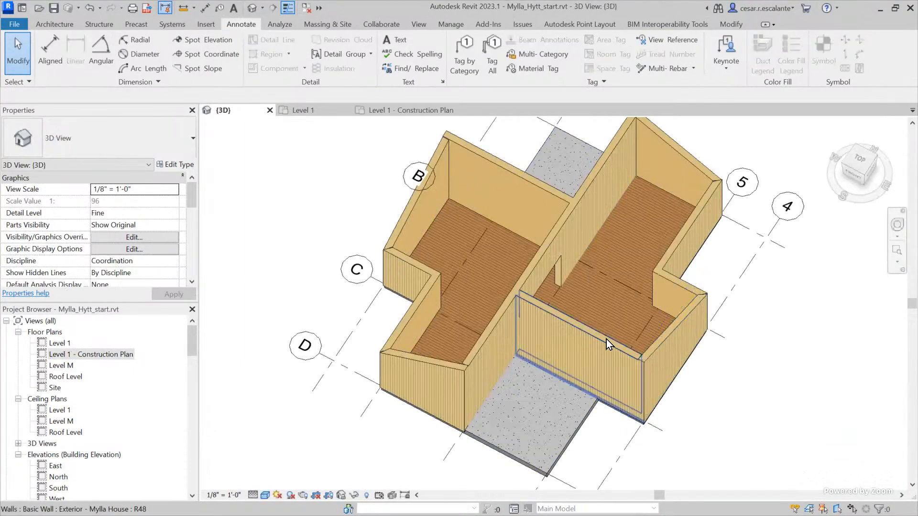
scroll(606, 339, down, 2)
scroll(604, 343, down, 2)
click(597, 386)
middle_drag(725, 430, 625, 418)
click(624, 415)
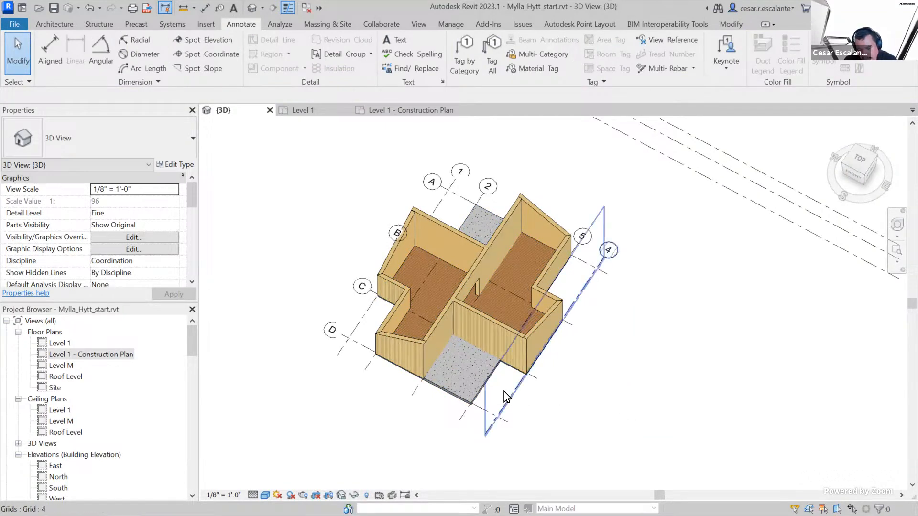
Create a rectangular Generic - 12" floor about 20' wide beside the house, based on the Level 1 floor, and delete it
click(484, 383)
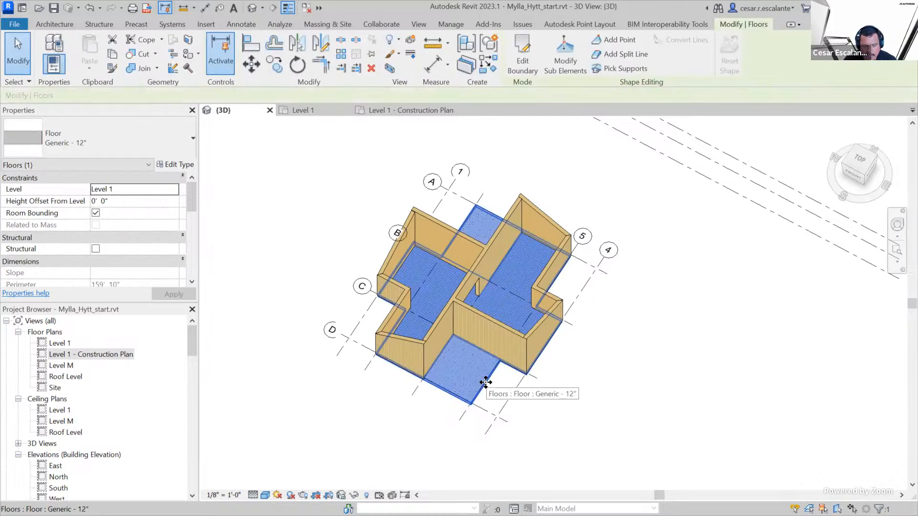
key(c)
key(s)
click(617, 41)
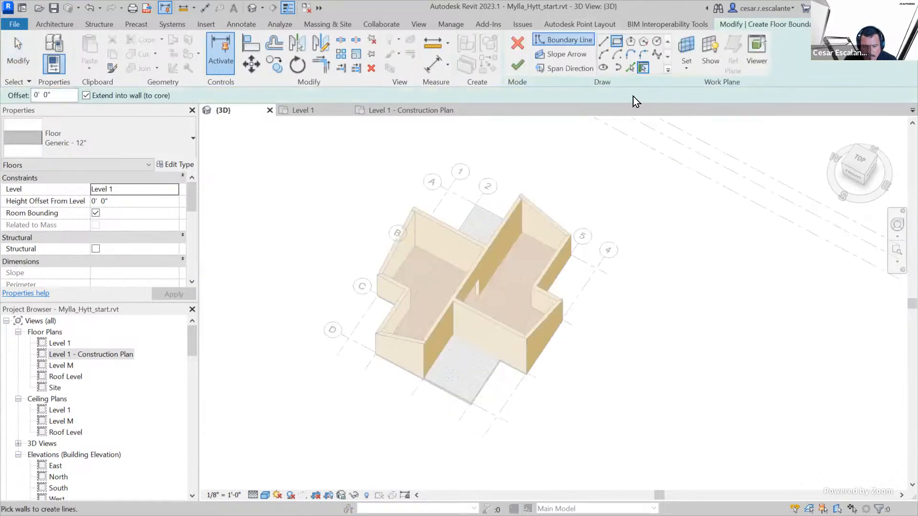
click(574, 398)
click(736, 312)
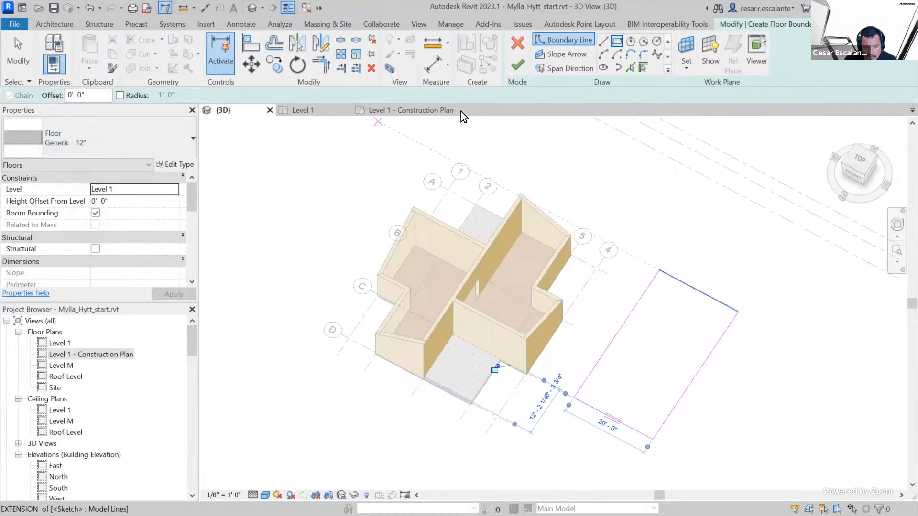
click(517, 64)
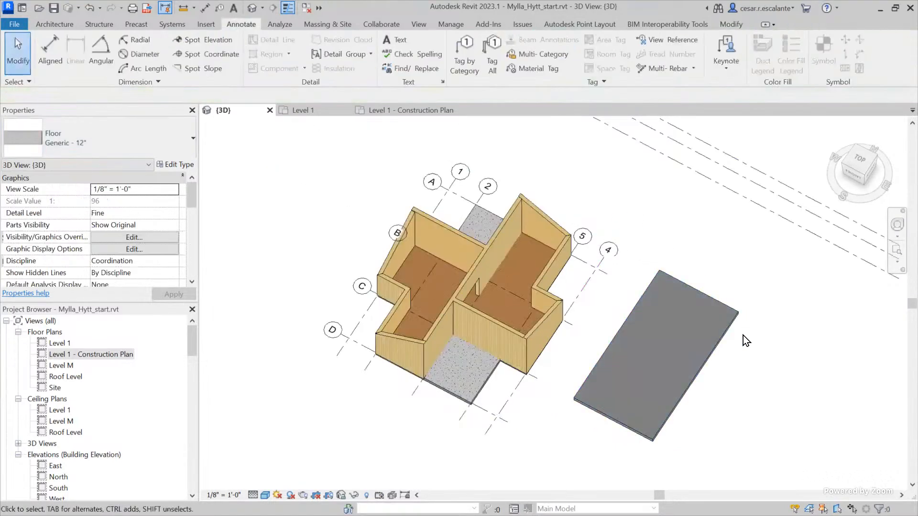
click(741, 335)
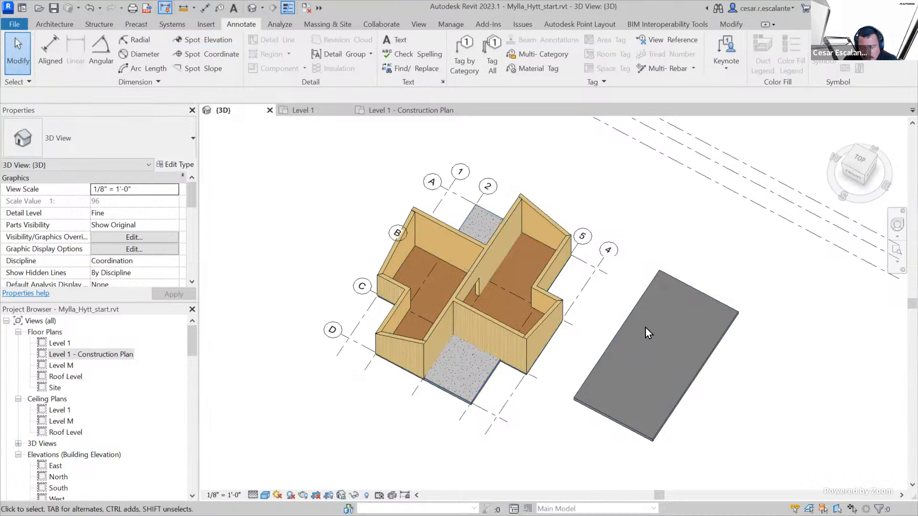
click(685, 286)
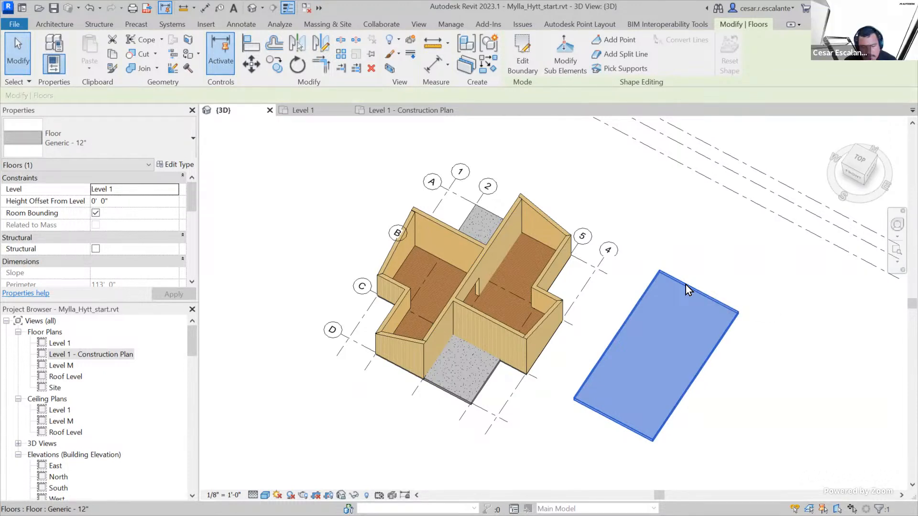
key(Delete)
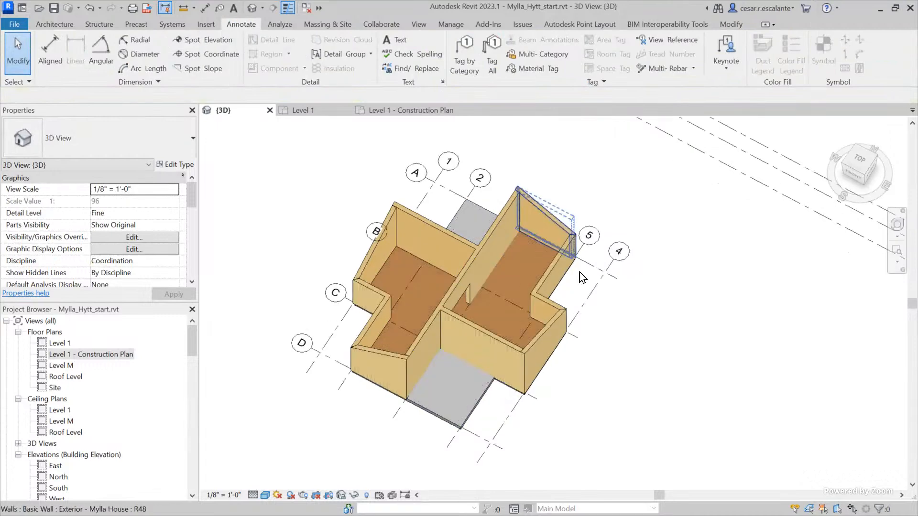
Examine the floor's surface patterns and the inner faces of the exterior walls around grid B in the 3D view
scroll(564, 267, up, 4)
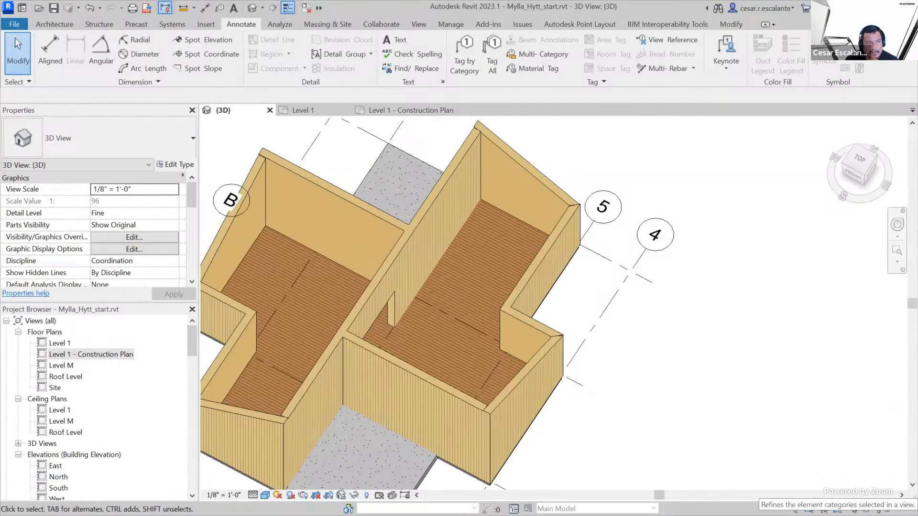
scroll(549, 191, up, 3)
middle_drag(552, 222, 695, 249)
scroll(695, 280, down, 4)
scroll(465, 273, up, 3)
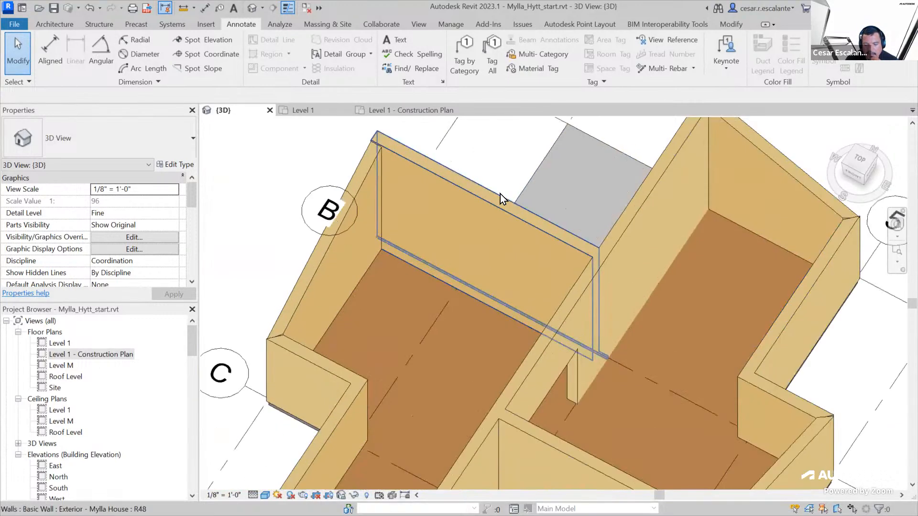
scroll(655, 167, down, 2)
scroll(664, 311, down, 3)
scroll(679, 287, up, 1)
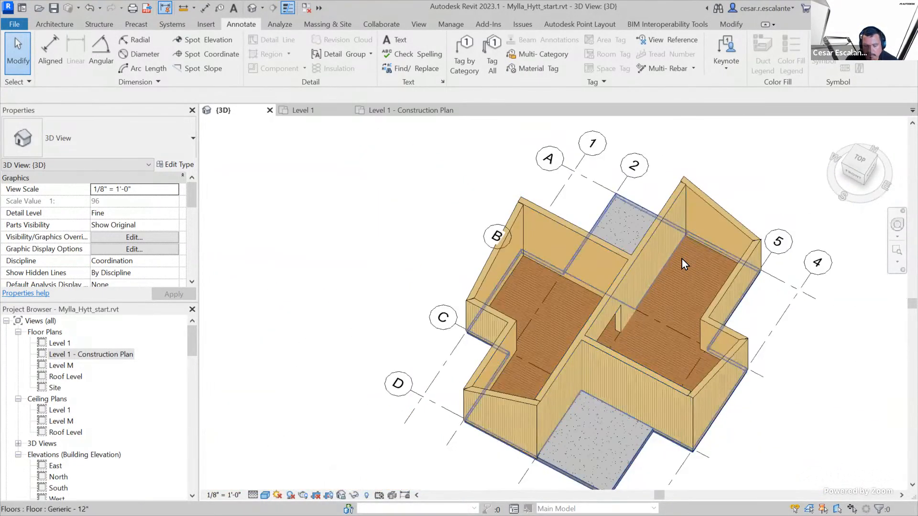
scroll(682, 259, up, 2)
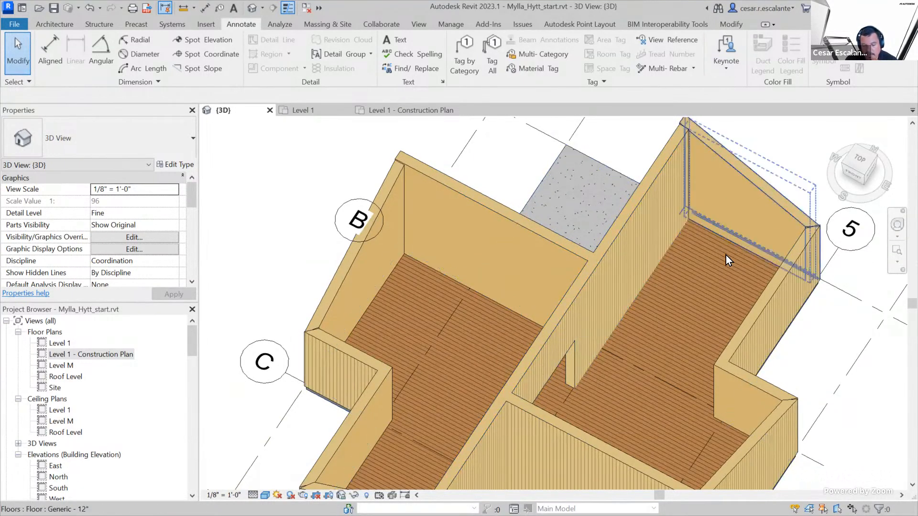
middle_drag(514, 151, 480, 87)
scroll(493, 173, up, 3)
middle_drag(494, 174, 633, 236)
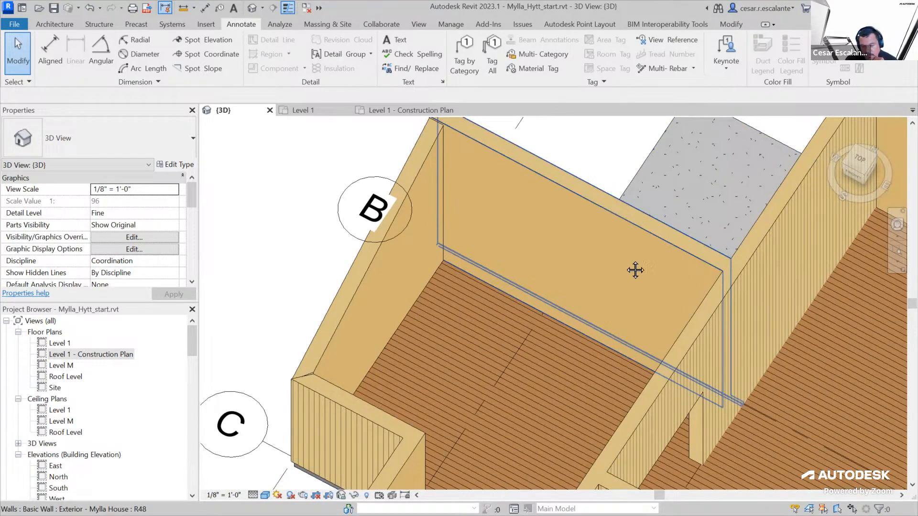
scroll(594, 264, down, 4)
scroll(560, 242, up, 3)
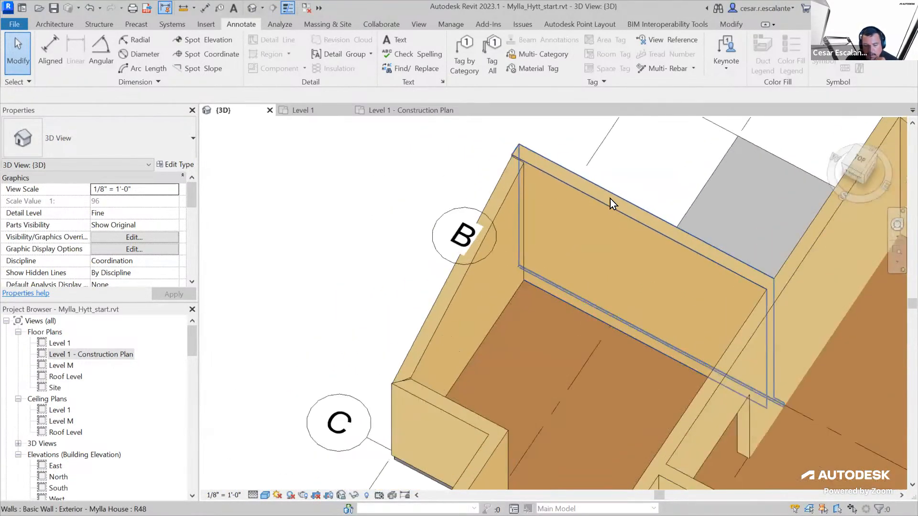
In the Exterior - Mylla House wall type's assembly, split the Plywood, Sheathing layer about 5 3/4" above the wall base
click(611, 200)
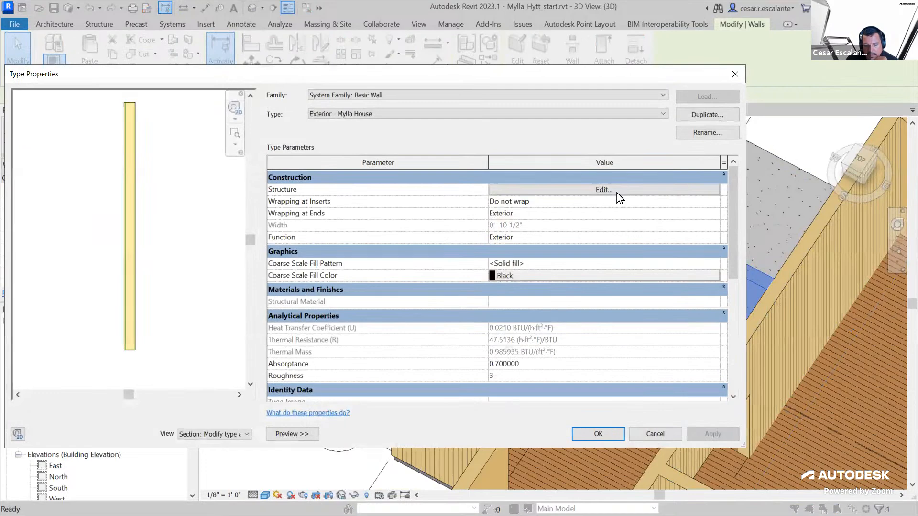
click(617, 192)
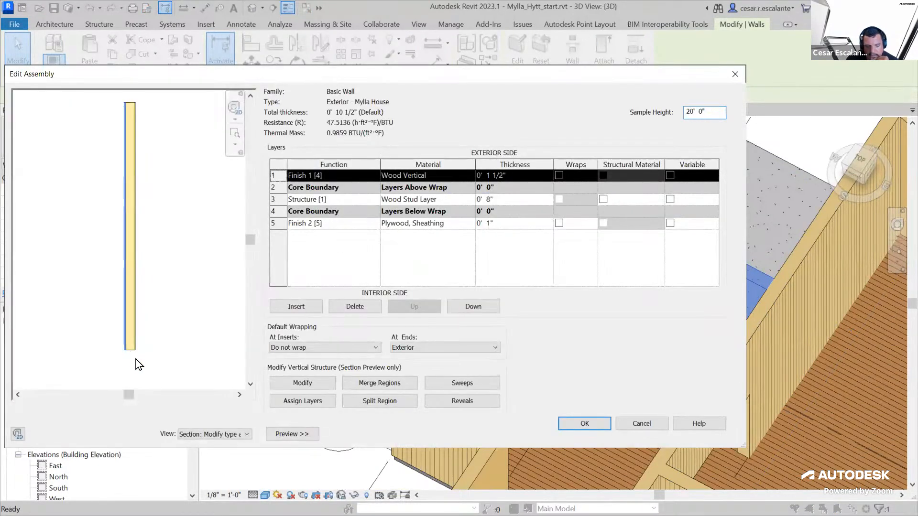
scroll(135, 360, up, 4)
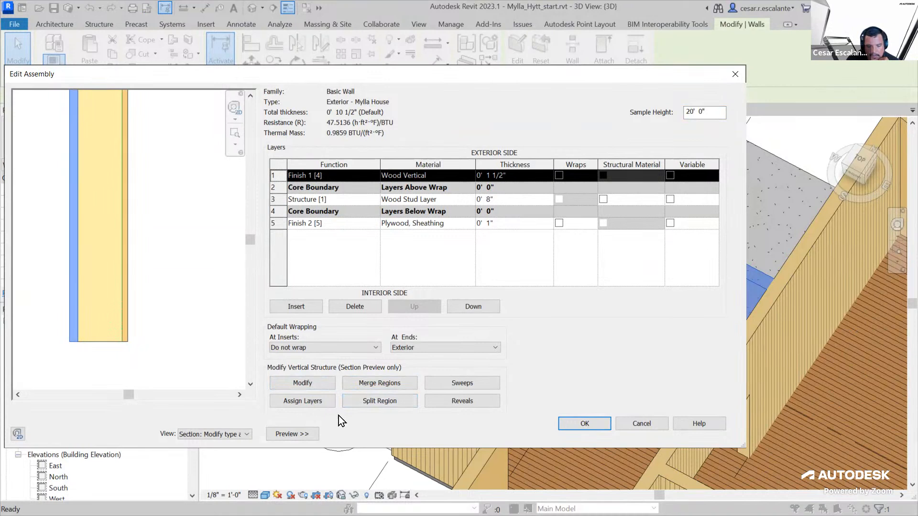
click(322, 383)
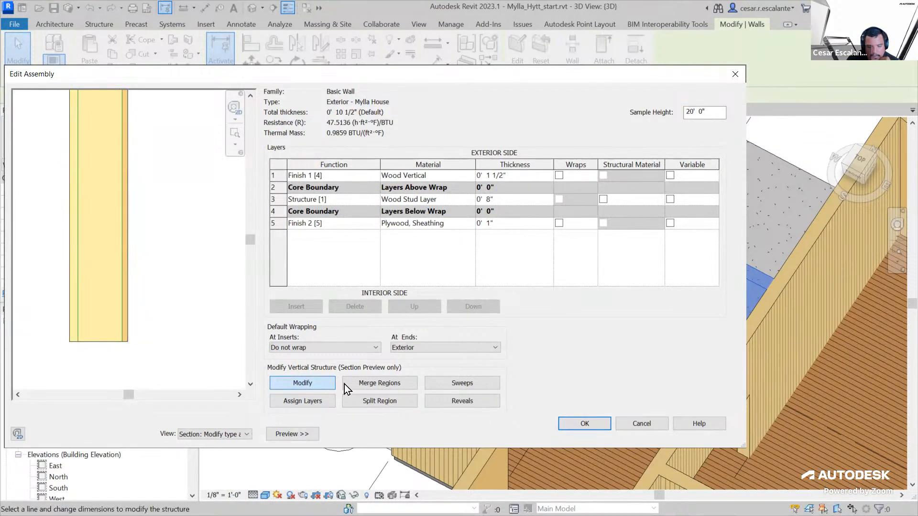
click(378, 403)
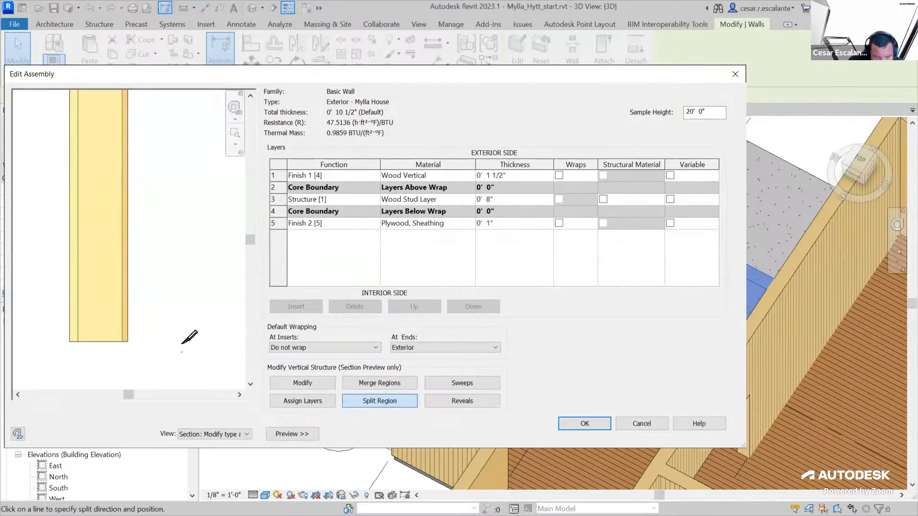
click(127, 308)
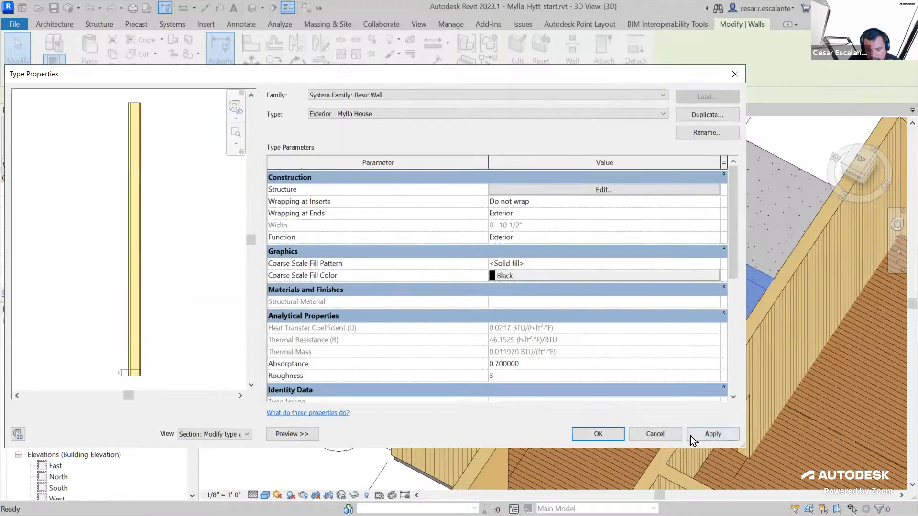
click(598, 434)
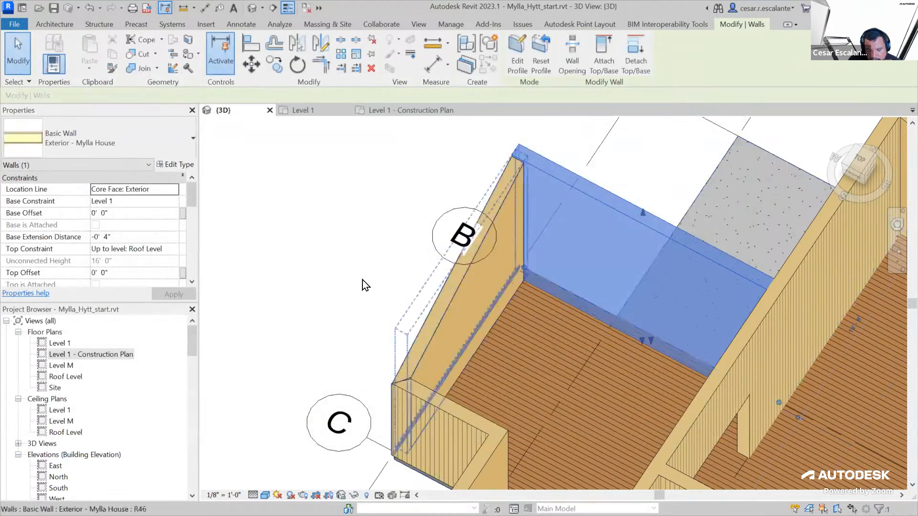
Deselect the wall and set the 3D view's visual style to Hidden Line
click(377, 268)
scroll(391, 253, down, 2)
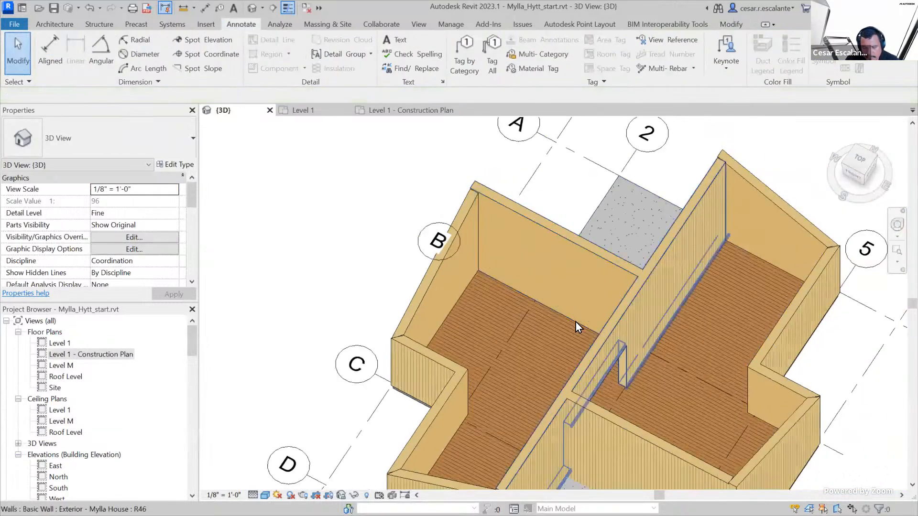
scroll(549, 330, up, 5)
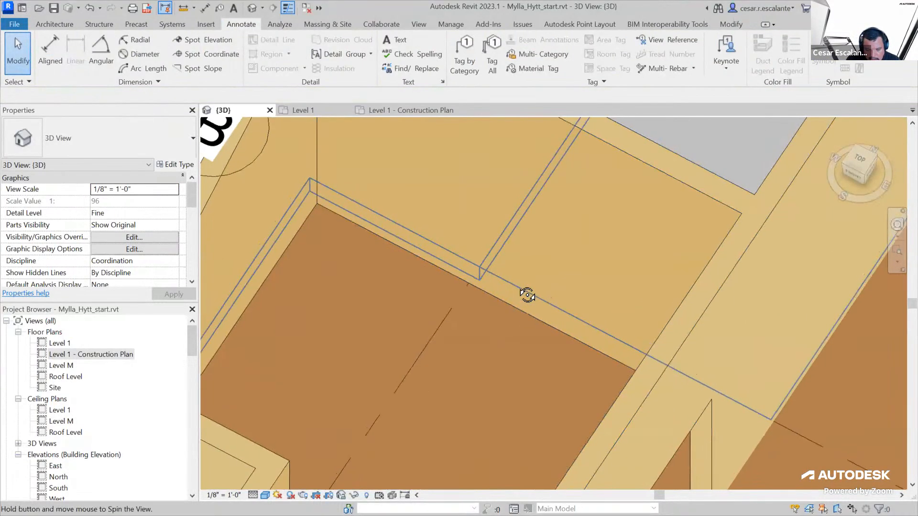
scroll(526, 311, down, 3)
middle_drag(447, 337, 343, 207)
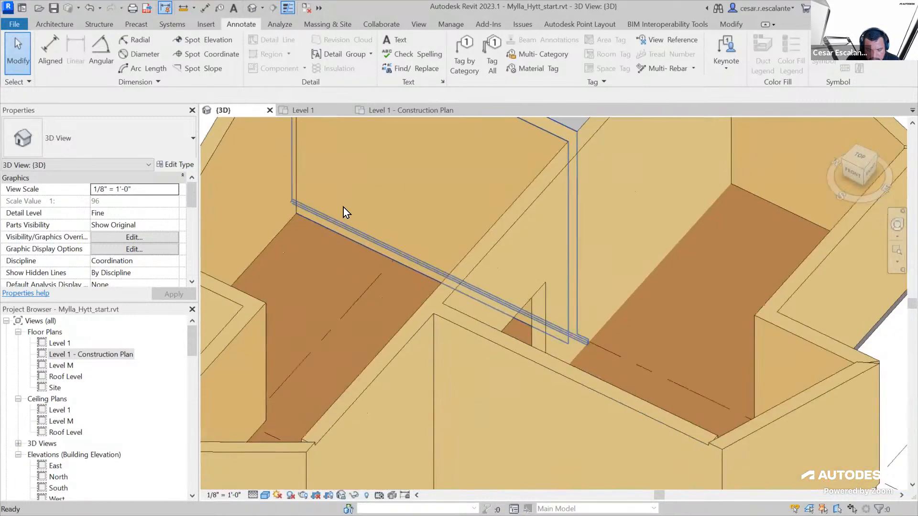
scroll(342, 207, down, 3)
shift+middle_drag(550, 317, 469, 391)
click(265, 495)
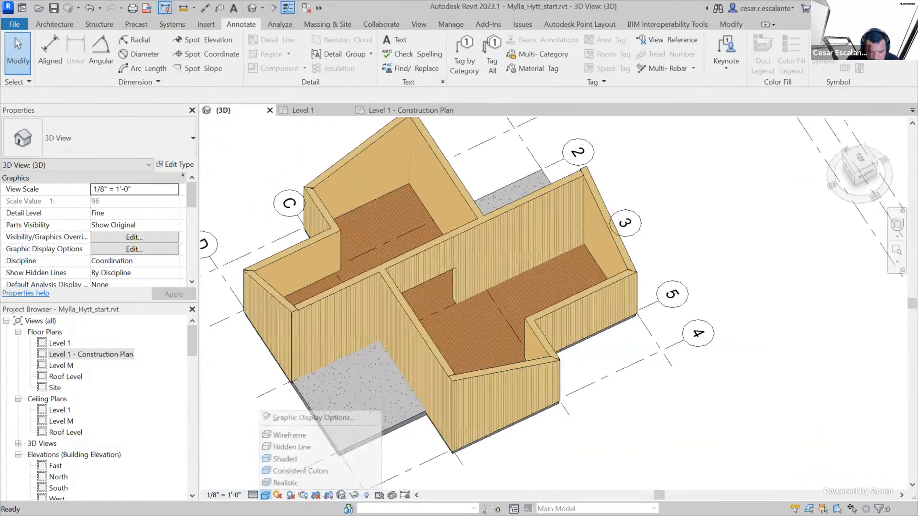
click(305, 448)
Examine the interior base of the exterior walls in the 3D view, and select the wall along grid B
scroll(416, 159, up, 5)
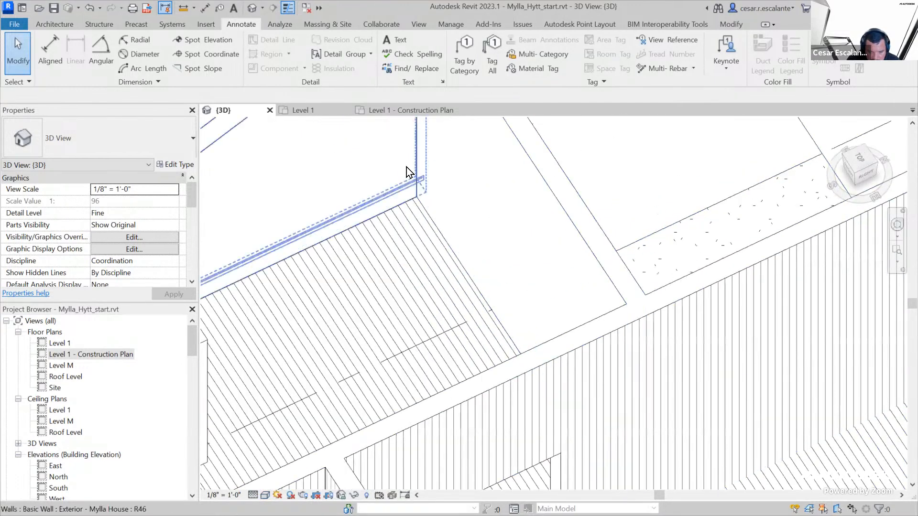
click(440, 272)
shift+middle_drag(440, 272, 435, 150)
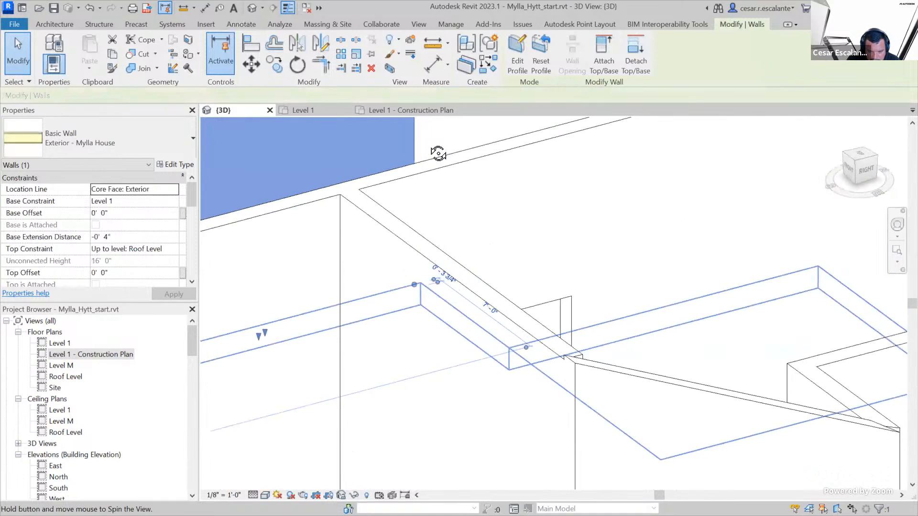
scroll(492, 245, down, 5)
click(601, 422)
shift+middle_drag(612, 429, 486, 458)
middle_drag(368, 306, 631, 347)
scroll(567, 373, down, 2)
shift+middle_drag(563, 380, 425, 396)
scroll(502, 298, up, 4)
scroll(500, 315, down, 1)
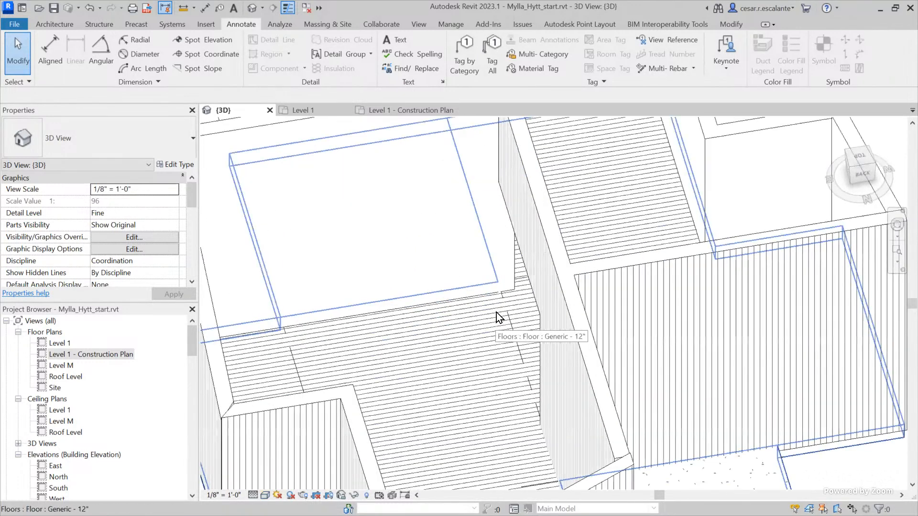
scroll(498, 317, down, 2)
scroll(395, 278, up, 2)
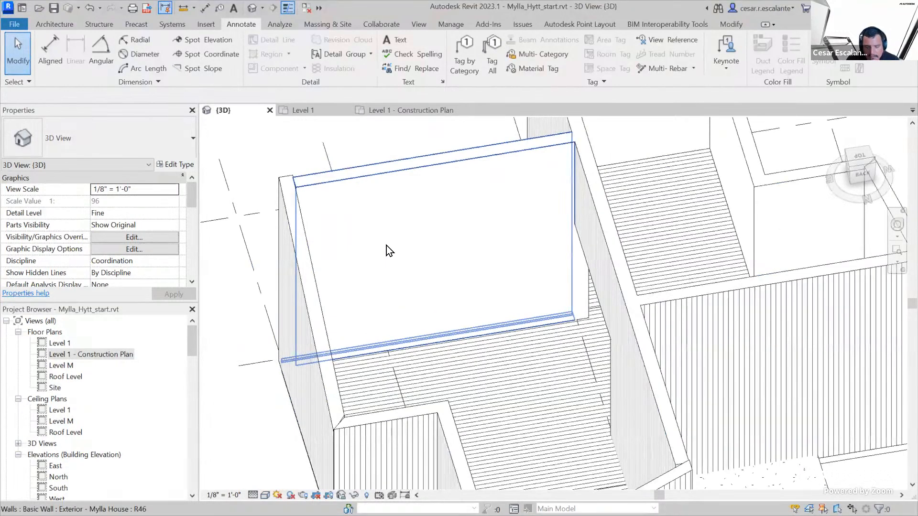
click(376, 178)
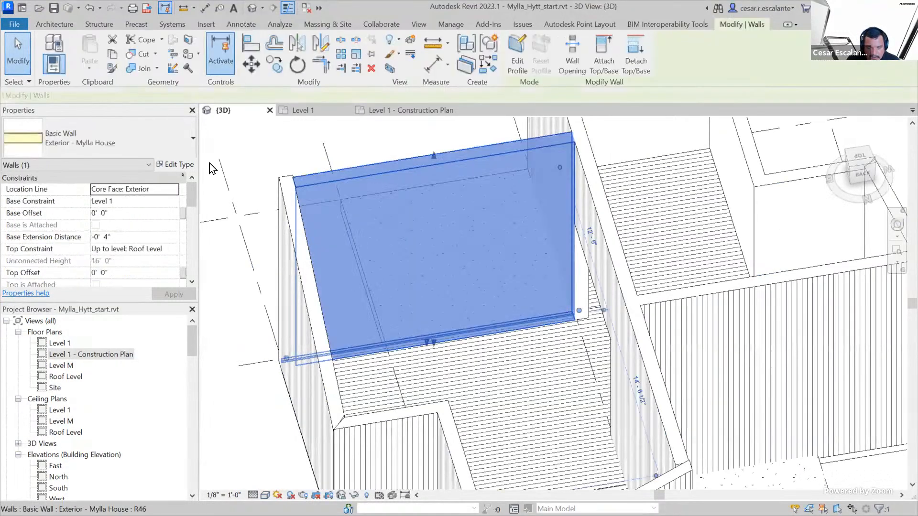
In the Exterior - Mylla House wall type's assembly, insert a new layer and assign it to the lower region on the interior side
click(182, 166)
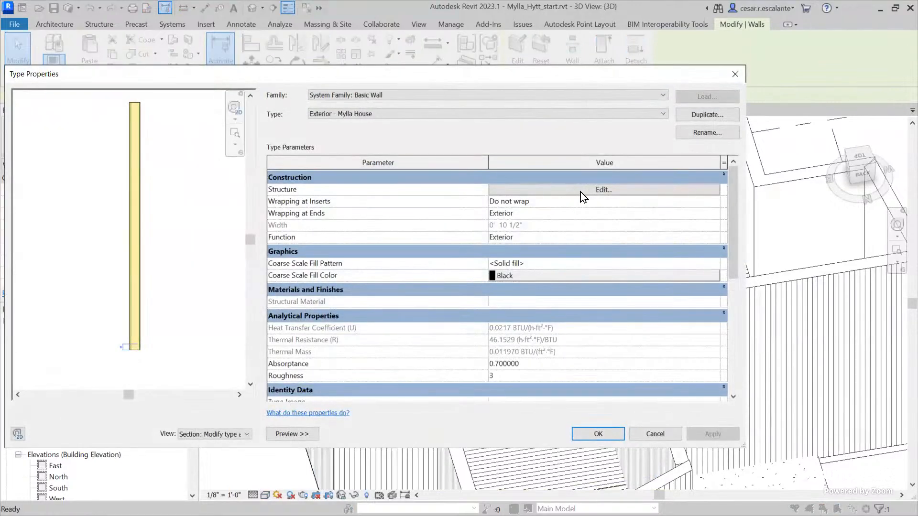
click(580, 191)
click(147, 360)
scroll(144, 340, up, 5)
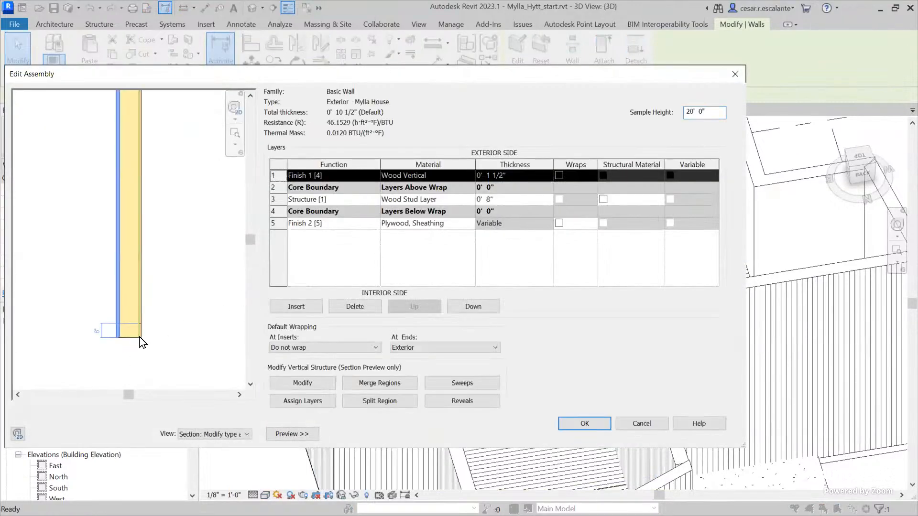
scroll(198, 354, up, 4)
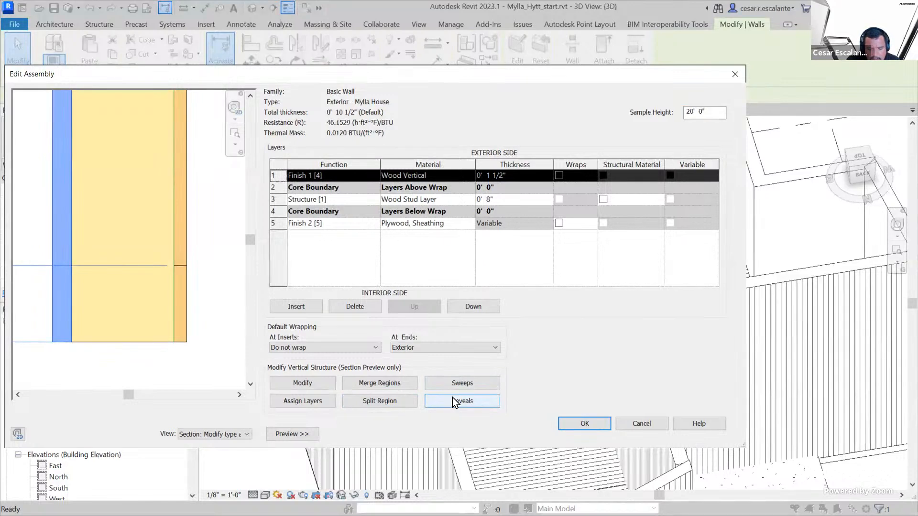
click(320, 403)
click(184, 308)
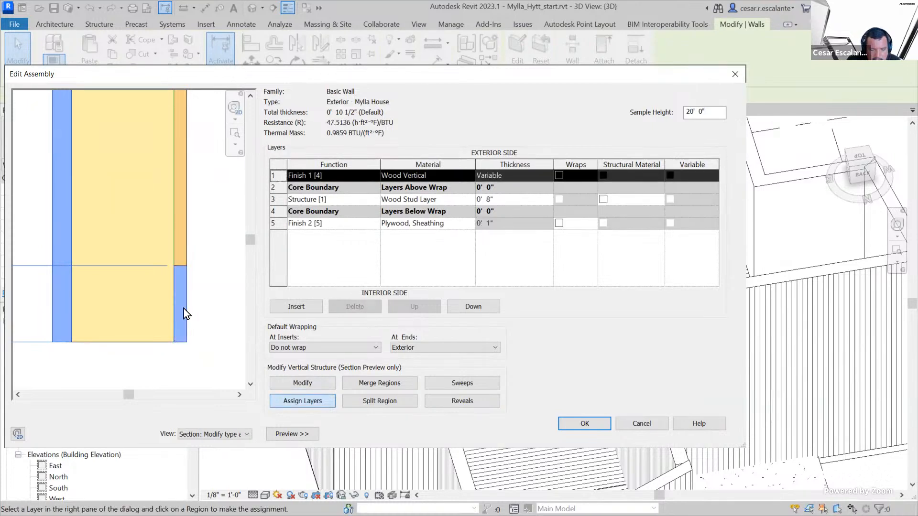
click(297, 307)
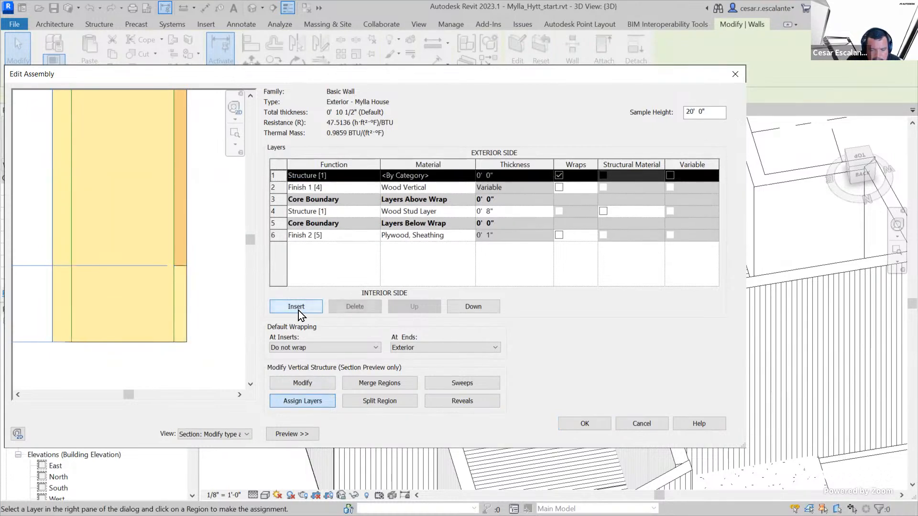
click(184, 300)
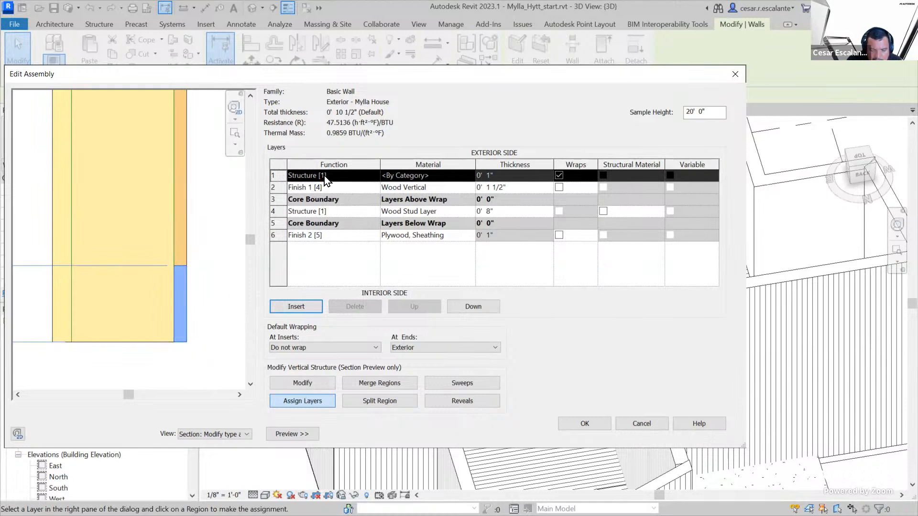
Set the new layer's function to Finish 1 [4] and its material to Tile, Mosaic, Gray
click(356, 177)
click(374, 176)
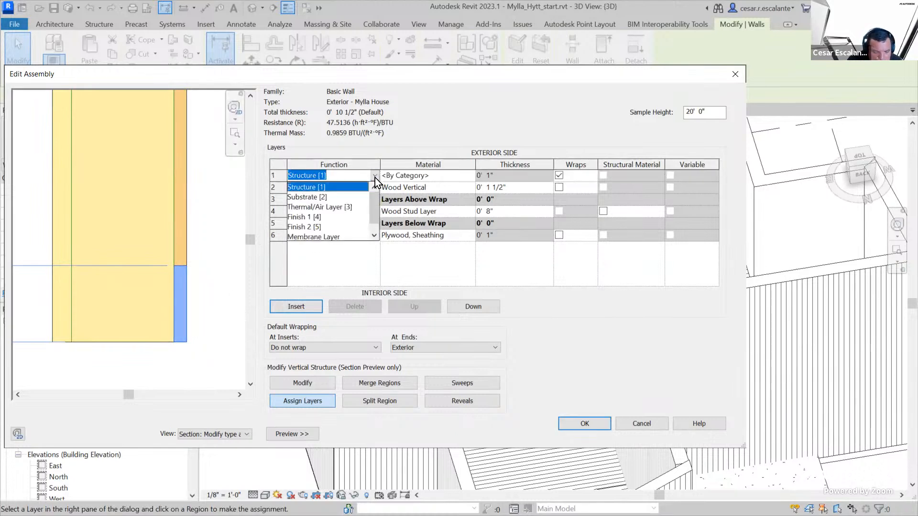
click(321, 218)
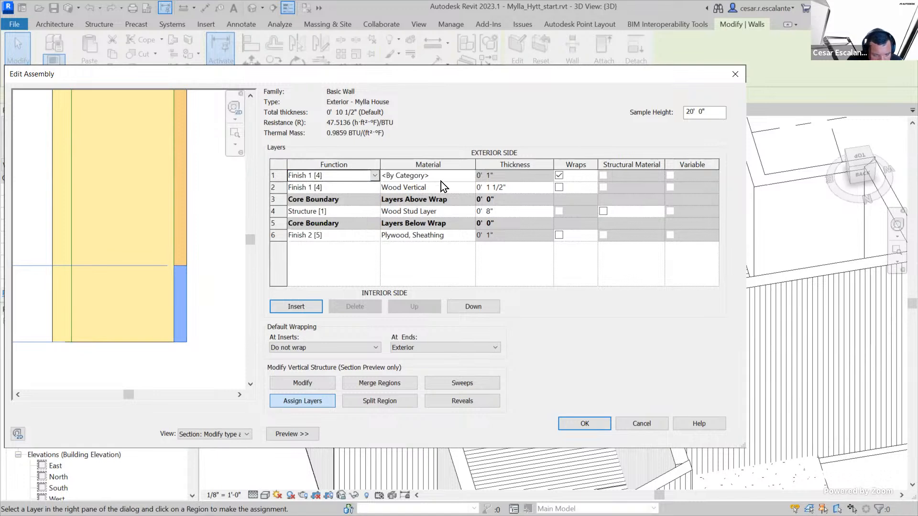
click(453, 175)
click(471, 175)
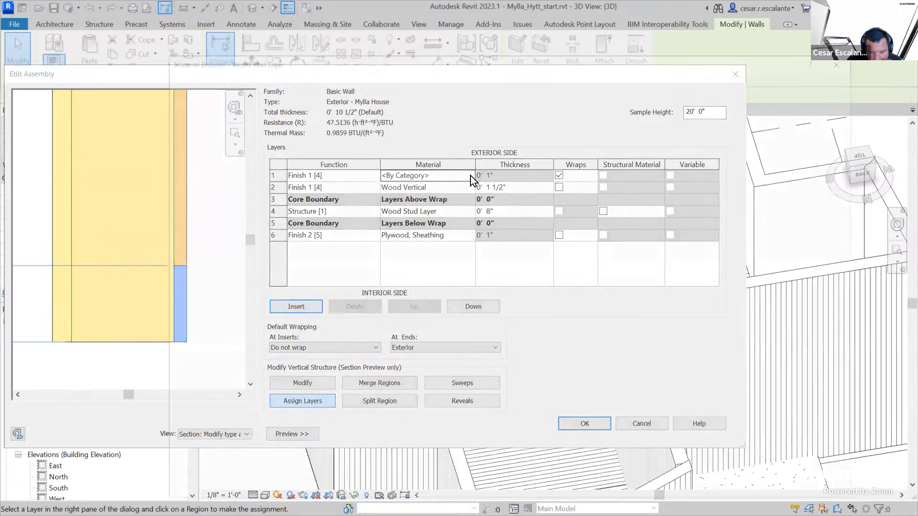
scroll(343, 134, up, 1)
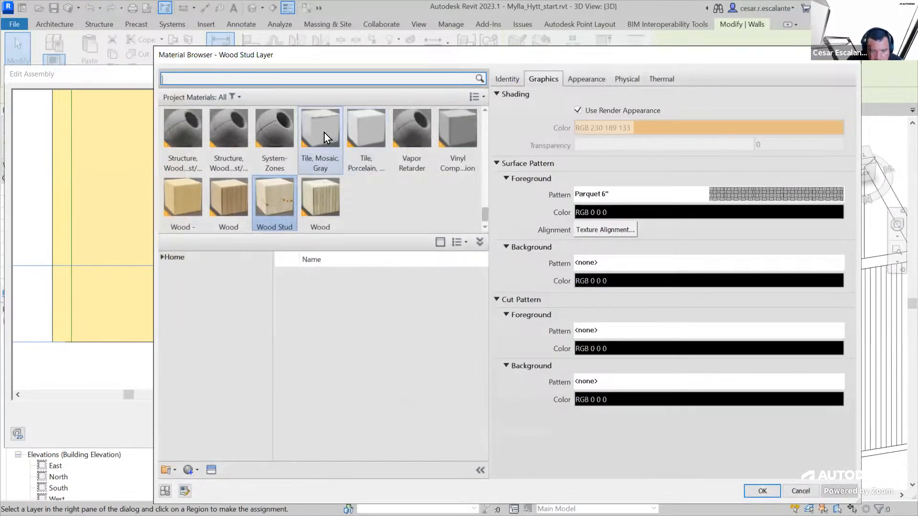
click(324, 133)
click(759, 488)
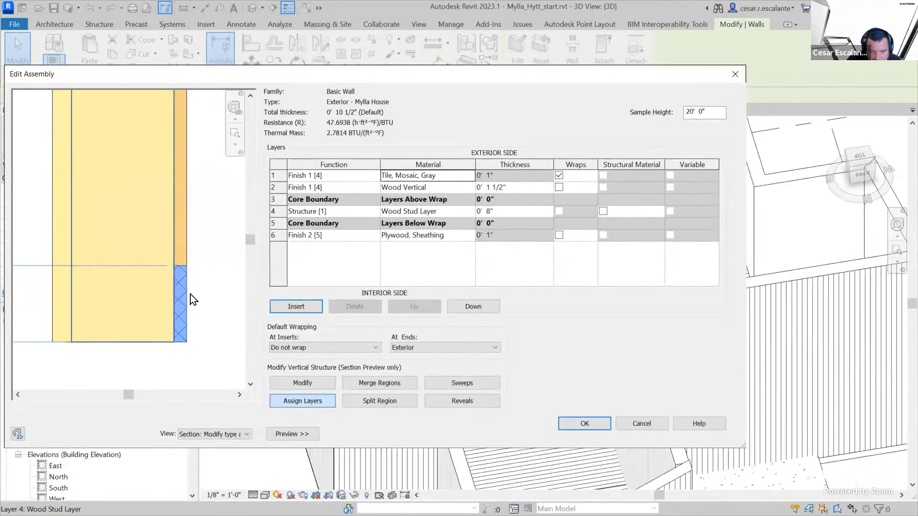
Try to apply the wall assembly with the mosaic tile layer's function set to Finish 2 [5]
click(585, 424)
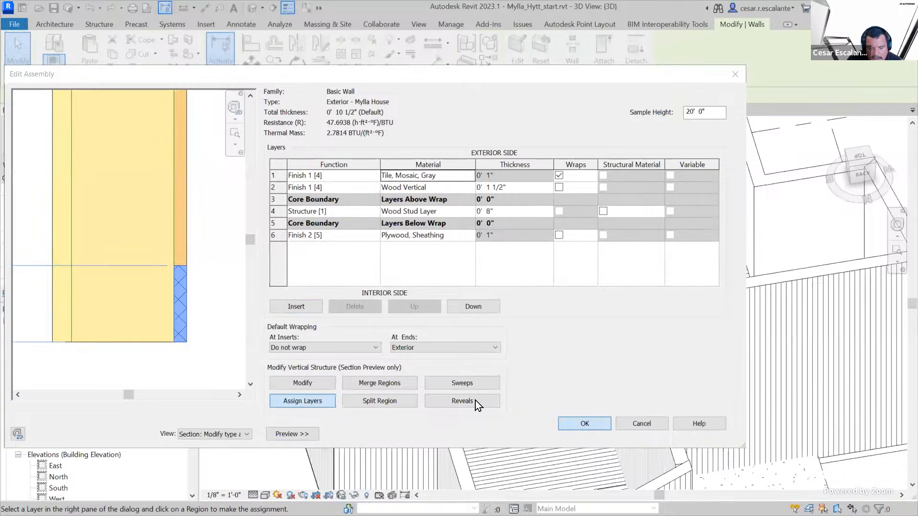
click(532, 299)
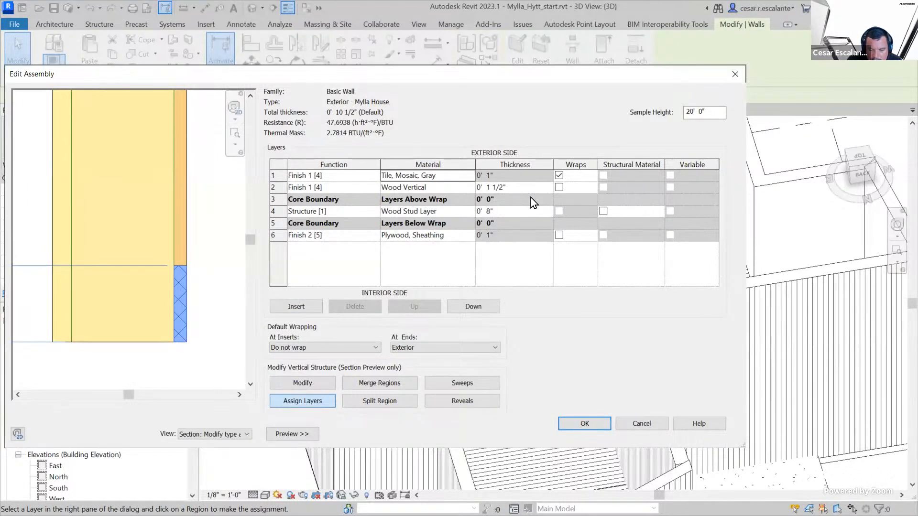
click(377, 178)
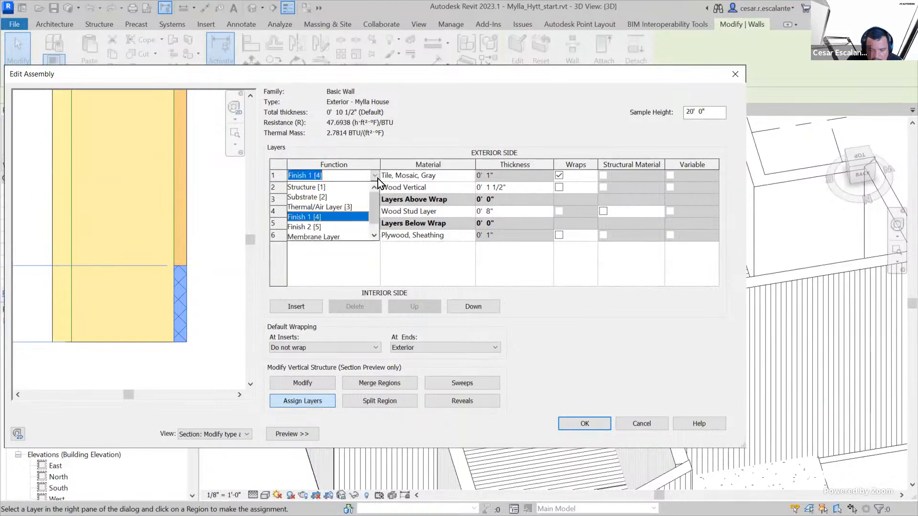
click(321, 227)
click(588, 428)
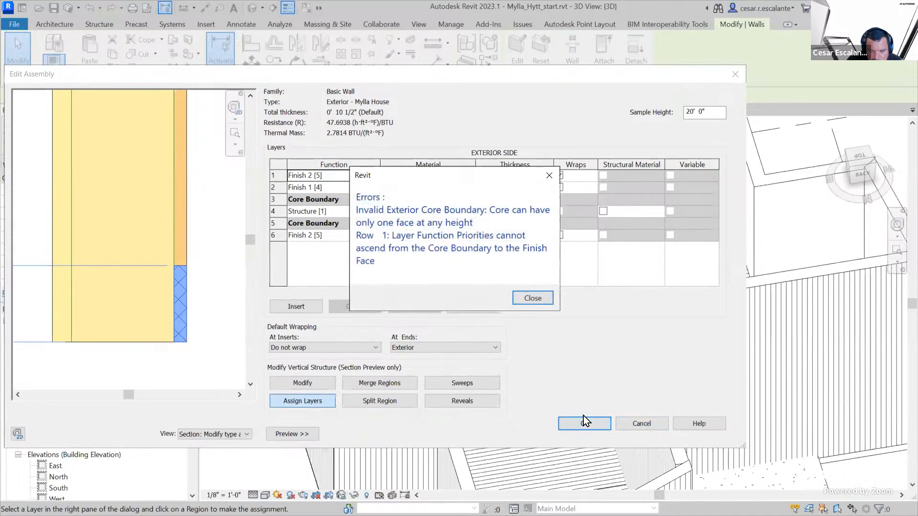
click(536, 302)
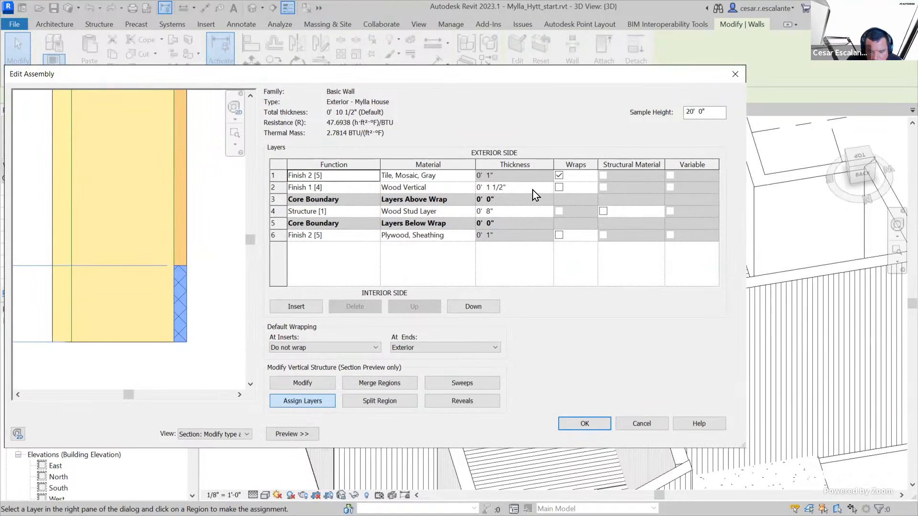
Move the mosaic tile layer below Wood Vertical, set its function to Finish 1 [4], and try to apply the assembly
click(275, 176)
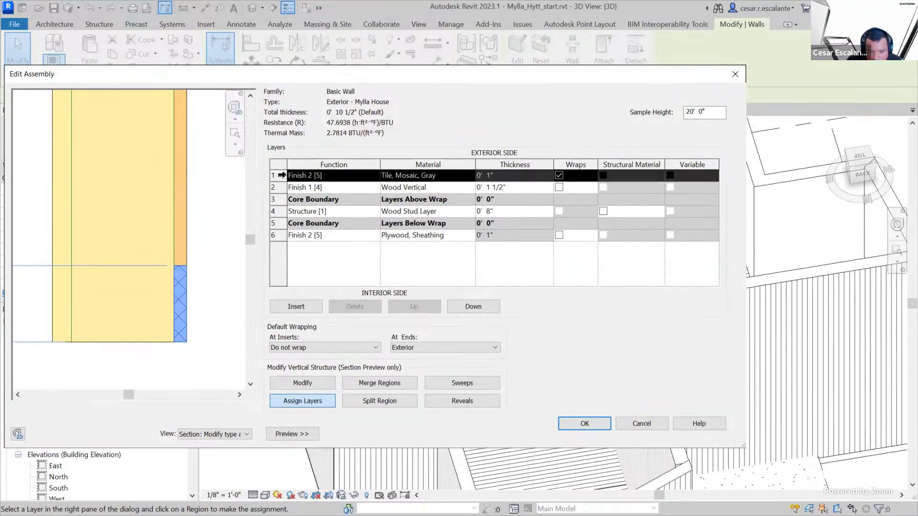
click(480, 311)
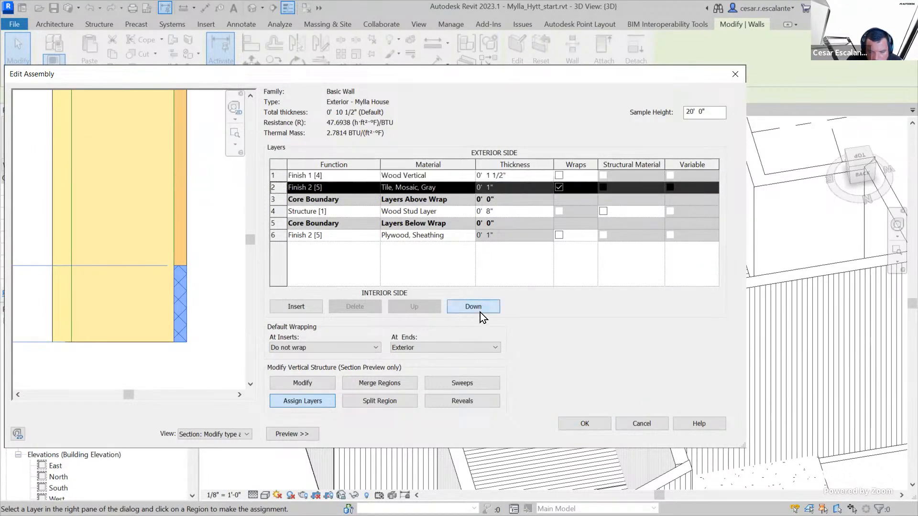
click(376, 187)
click(375, 188)
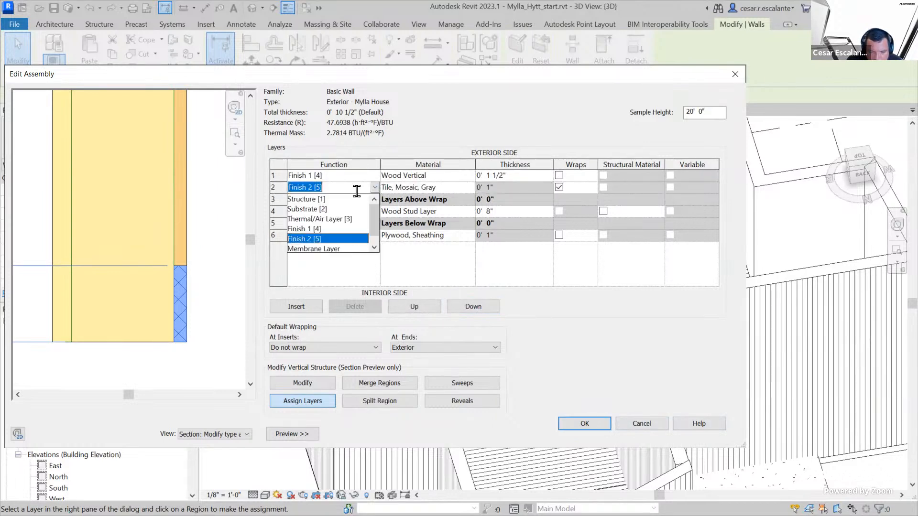
click(326, 229)
click(464, 190)
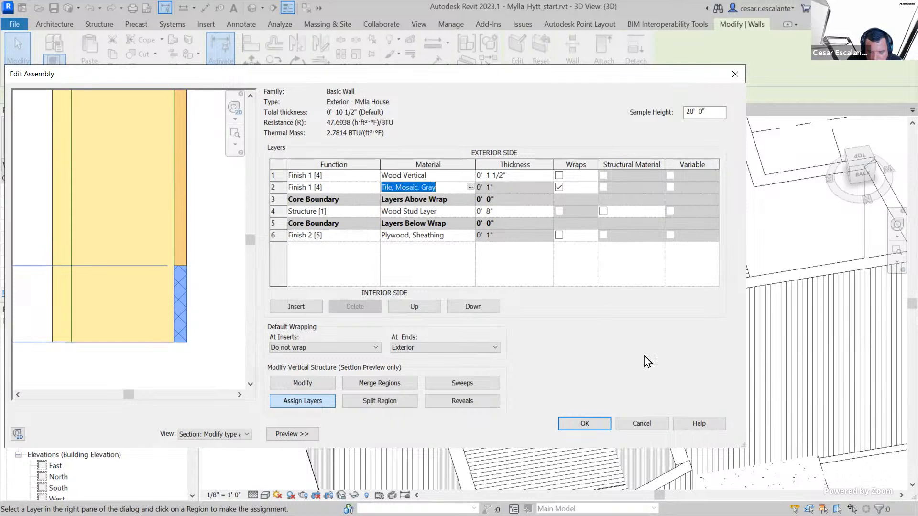
click(584, 426)
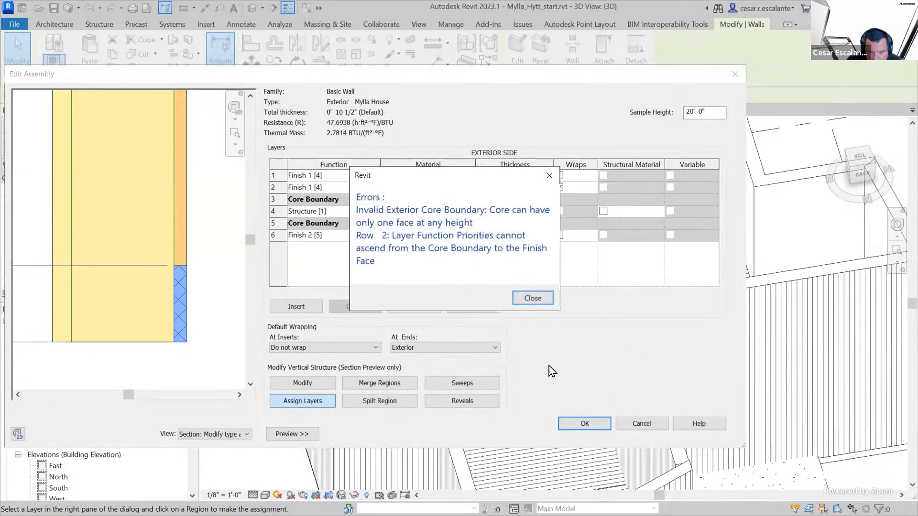
click(535, 299)
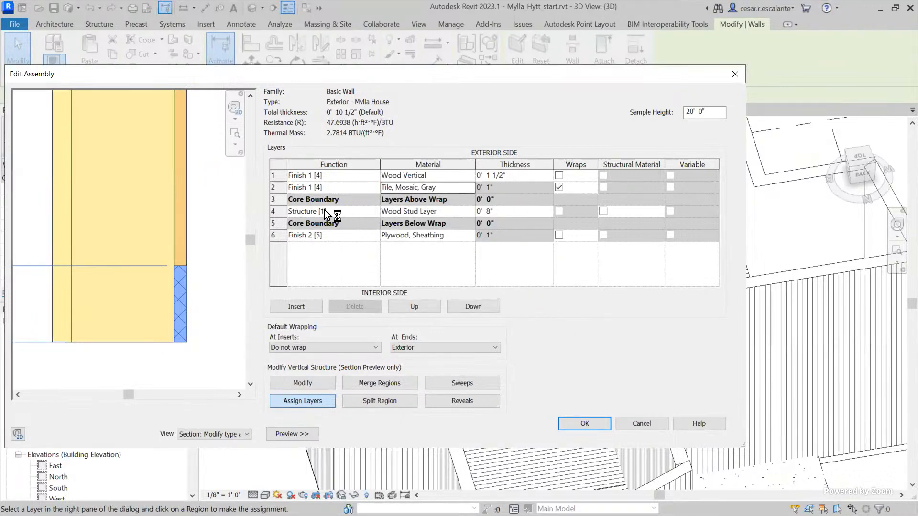
Move the mosaic tile layer inside the core boundary above Wood Stud Layer, apply the wall type changes, and deselect the wall
click(276, 187)
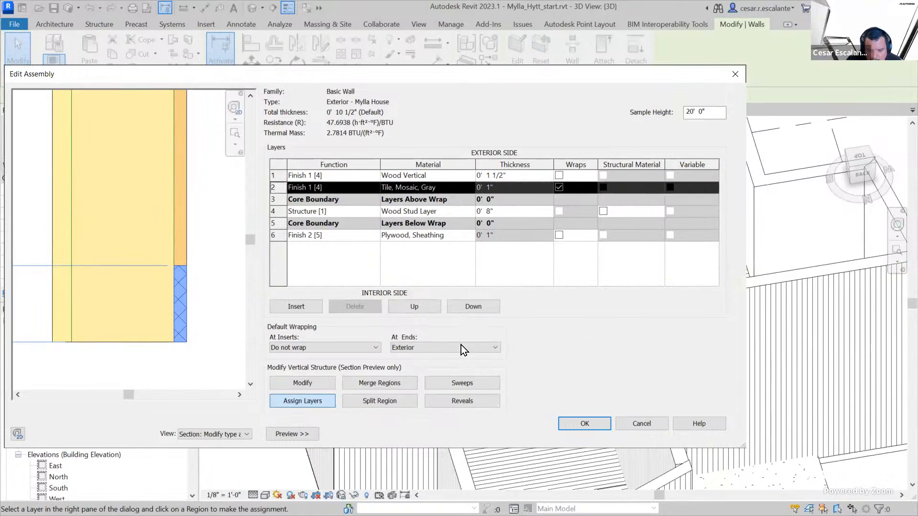
click(470, 309)
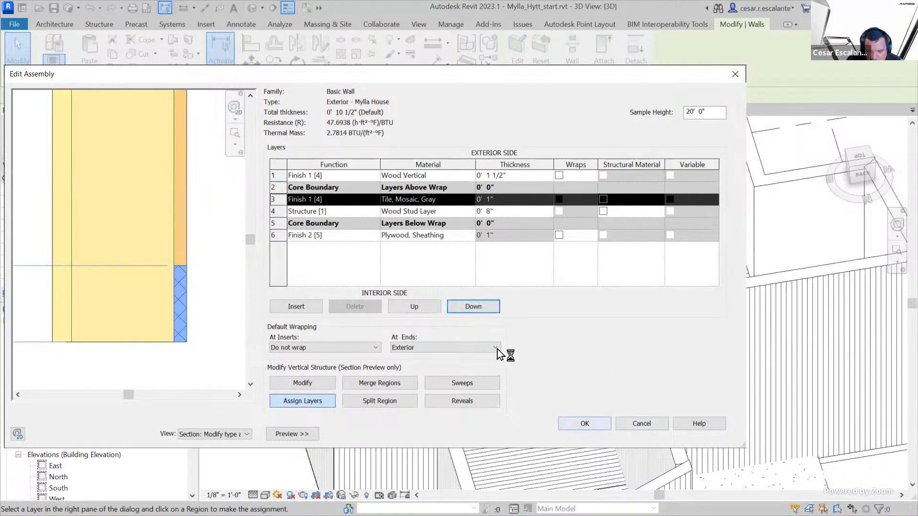
click(585, 424)
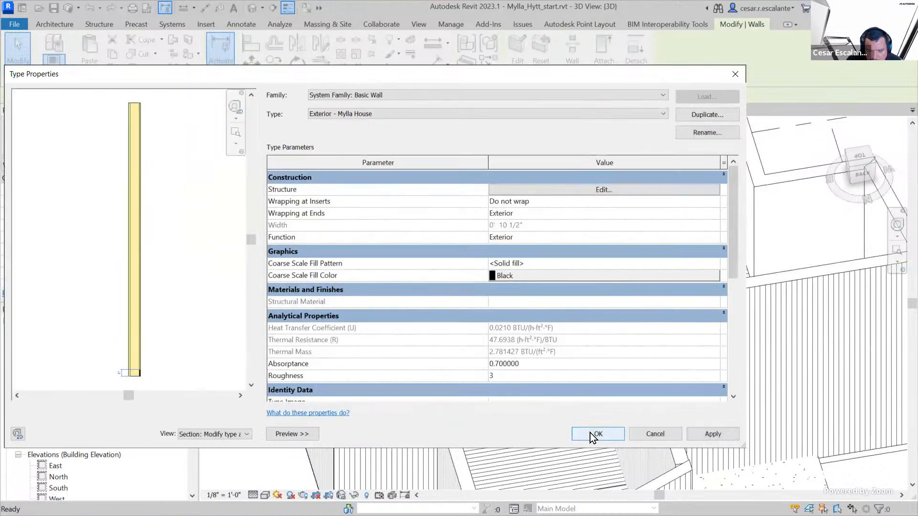
click(588, 432)
key(Escape)
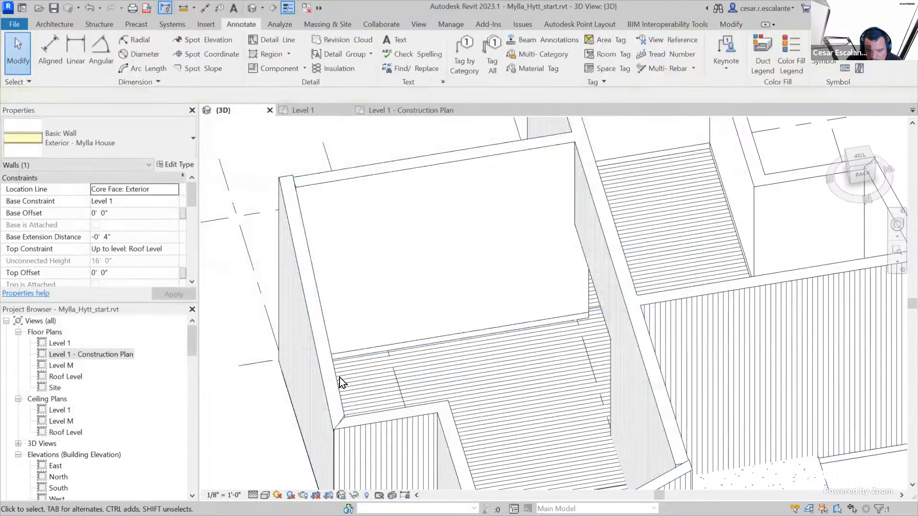
Set the 3D view's visual style to Shaded and examine the tile band along the base of the exterior wall type's inner faces
click(265, 495)
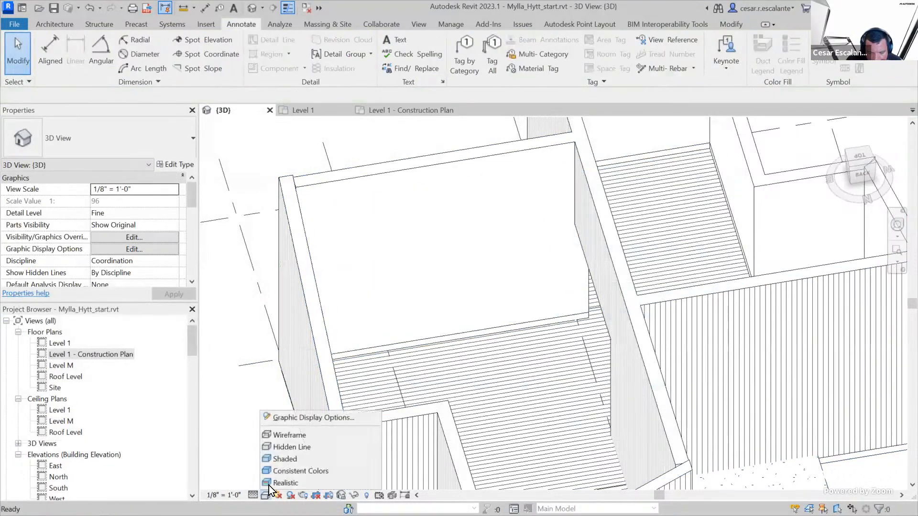
click(299, 459)
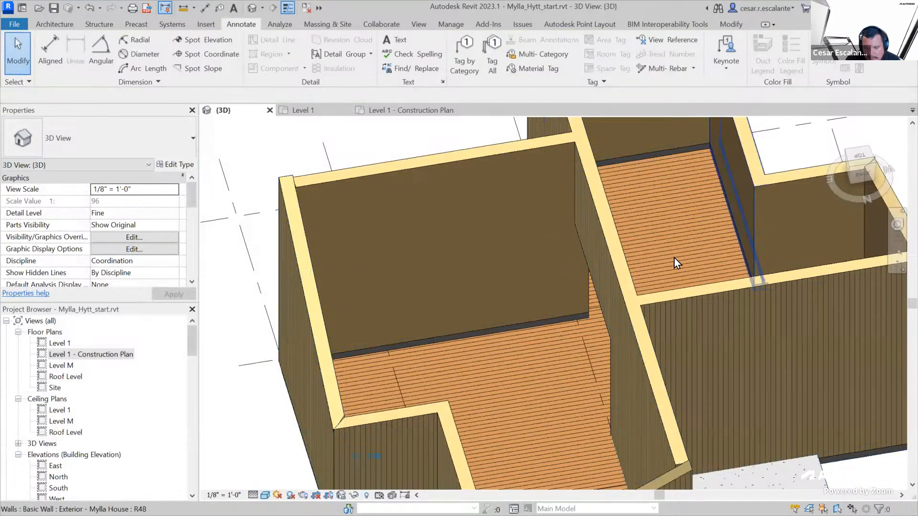
scroll(541, 334, up, 5)
shift+middle_drag(688, 283, 621, 277)
middle_drag(608, 325, 530, 237)
middle_drag(739, 200, 313, 441)
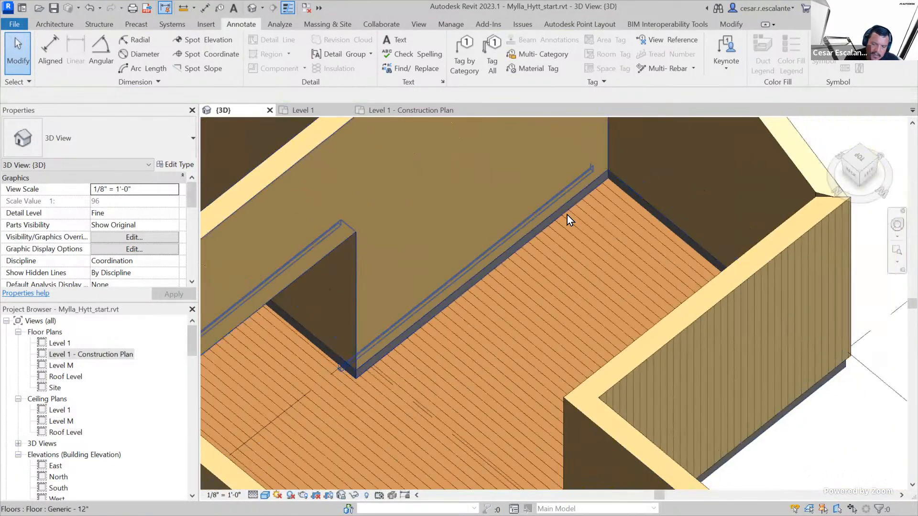
shift+middle_drag(544, 322, 567, 346)
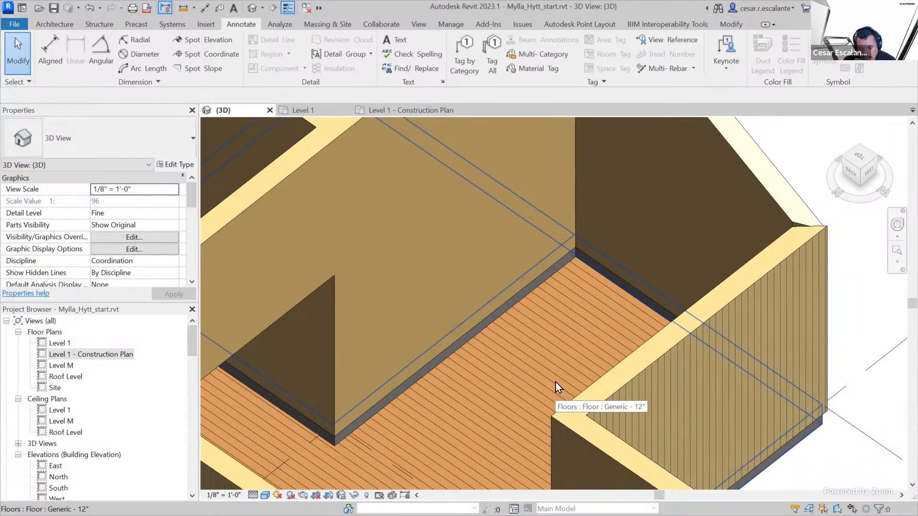
scroll(860, 268, down, 3)
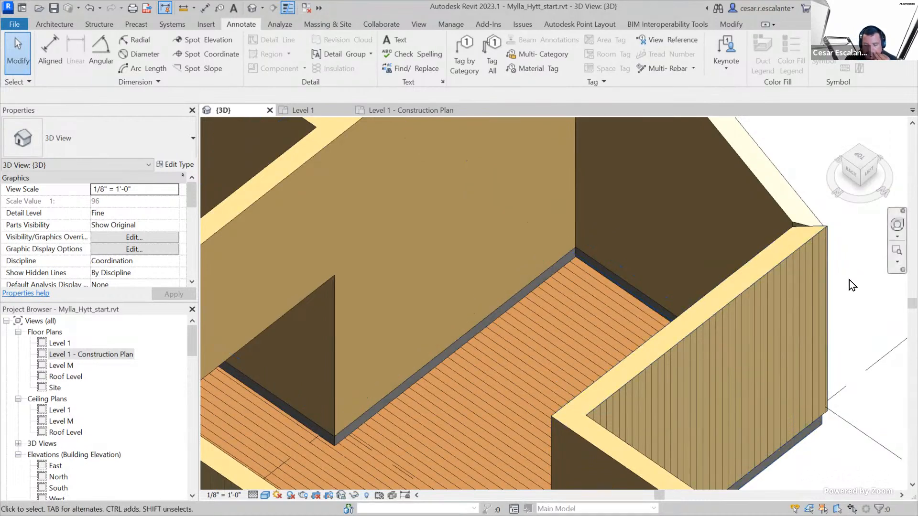
Split the exterior wall type's interior plywood layer about 6 3/4" above the mosaic tile band and assign Wood Vertical to the new region
scroll(853, 291, up, 2)
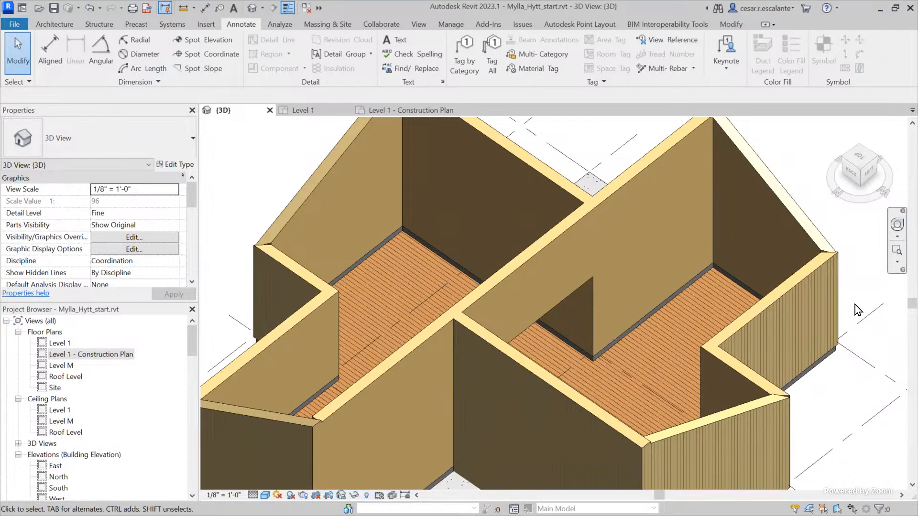
scroll(643, 329, up, 8)
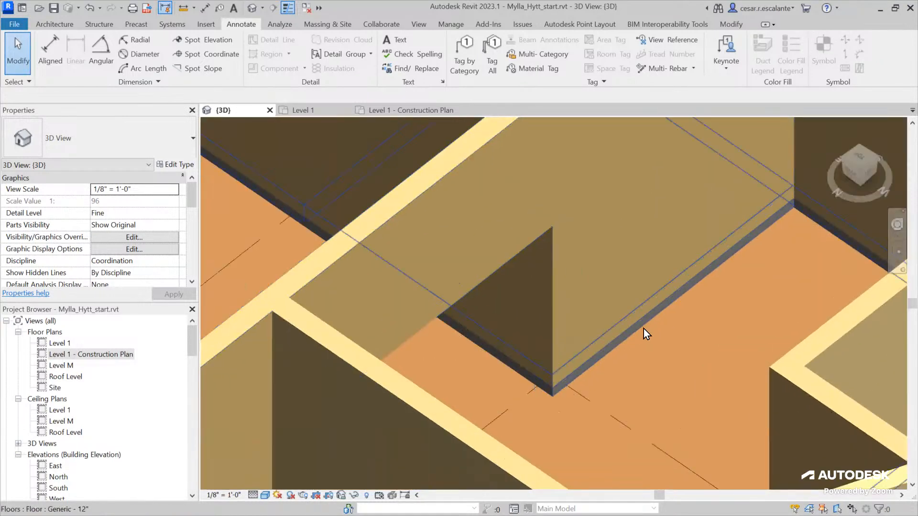
scroll(643, 328, down, 5)
click(553, 170)
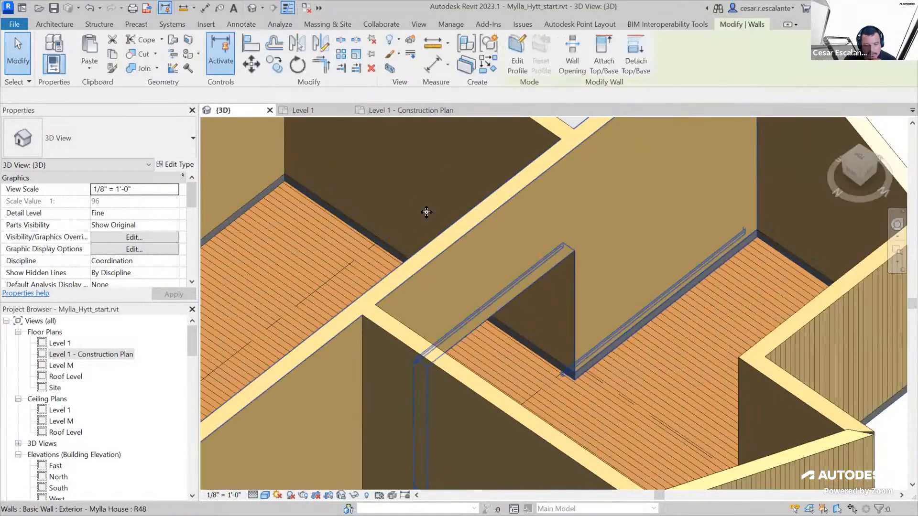
click(185, 165)
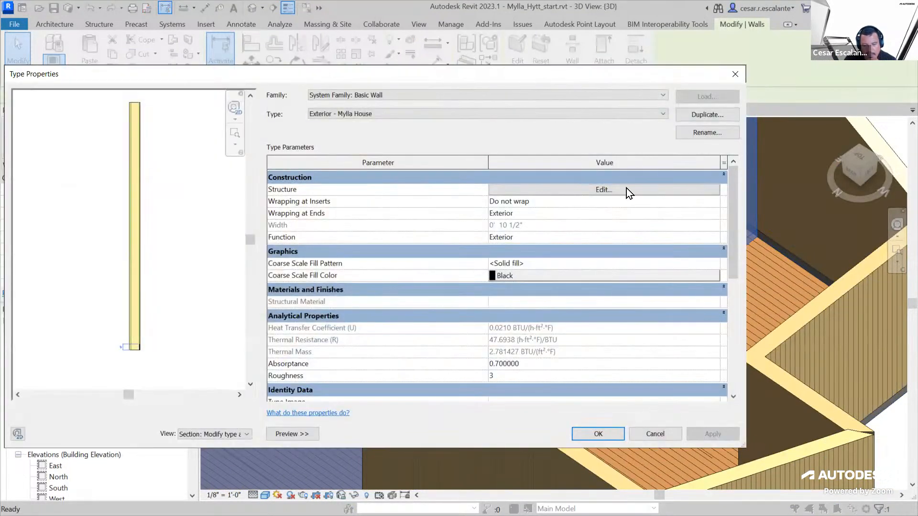
click(626, 189)
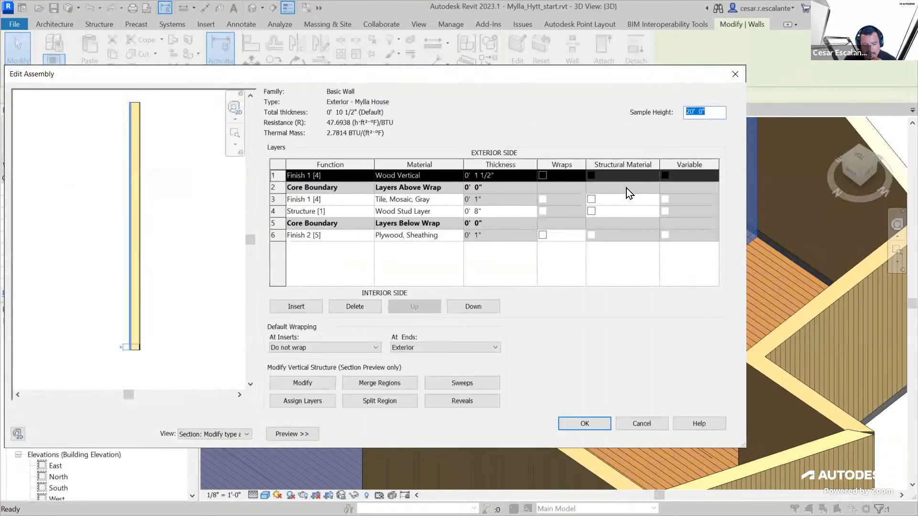
scroll(148, 359, up, 5)
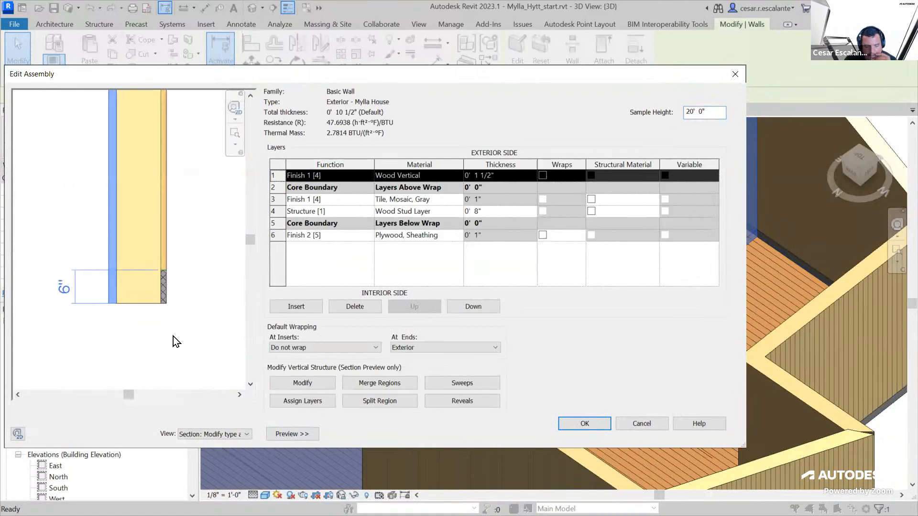
middle_drag(164, 323, 204, 331)
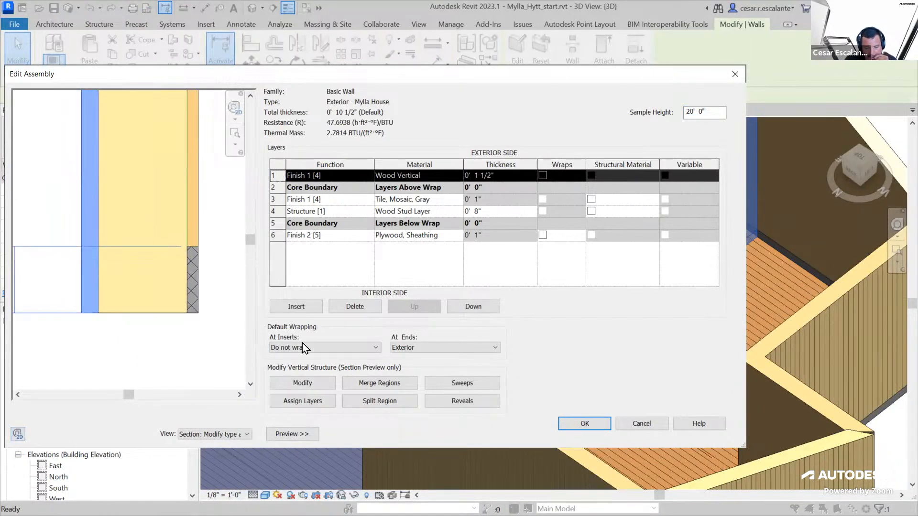
click(399, 406)
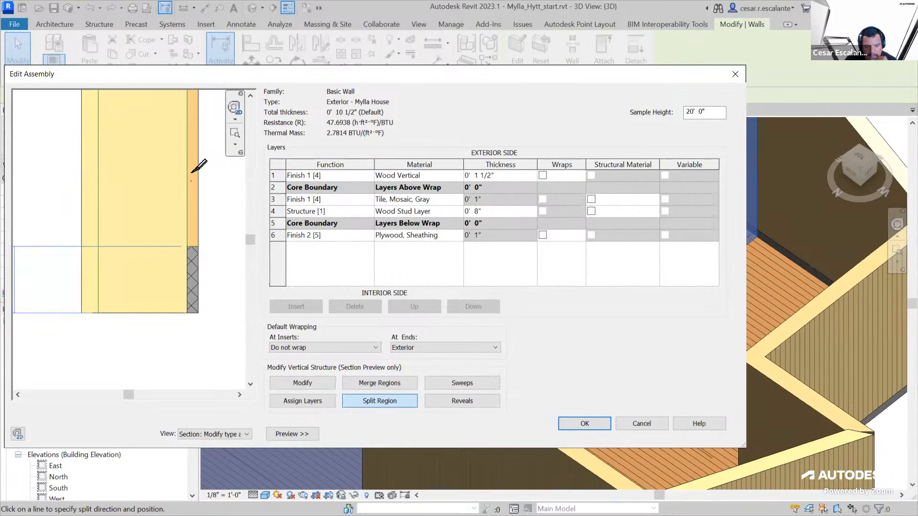
click(194, 171)
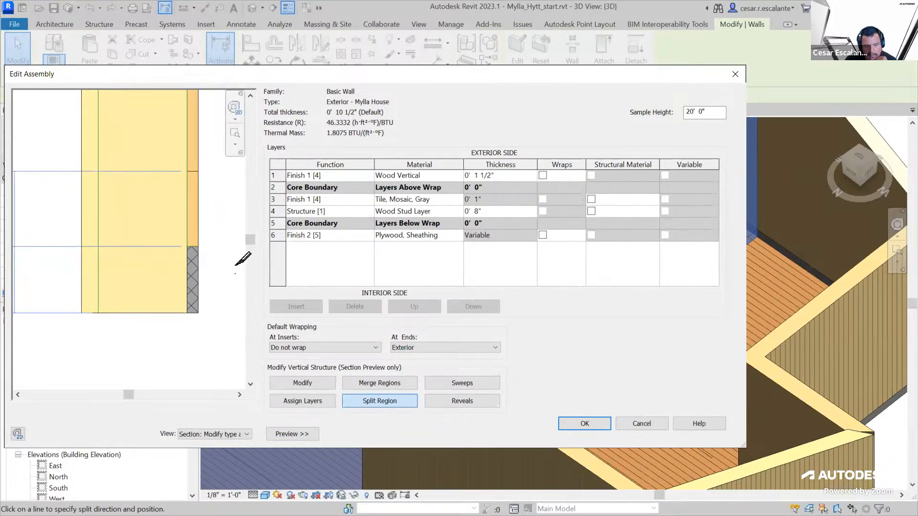
scroll(235, 266, down, 2)
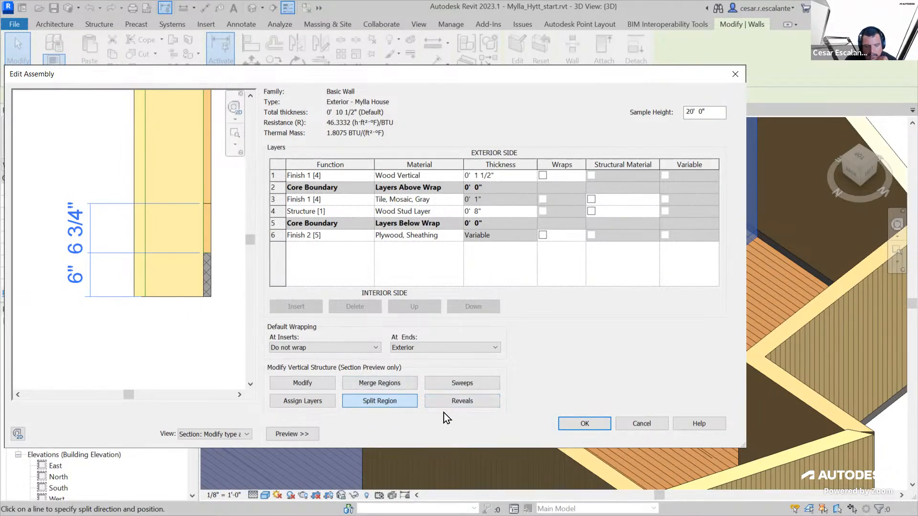
click(314, 401)
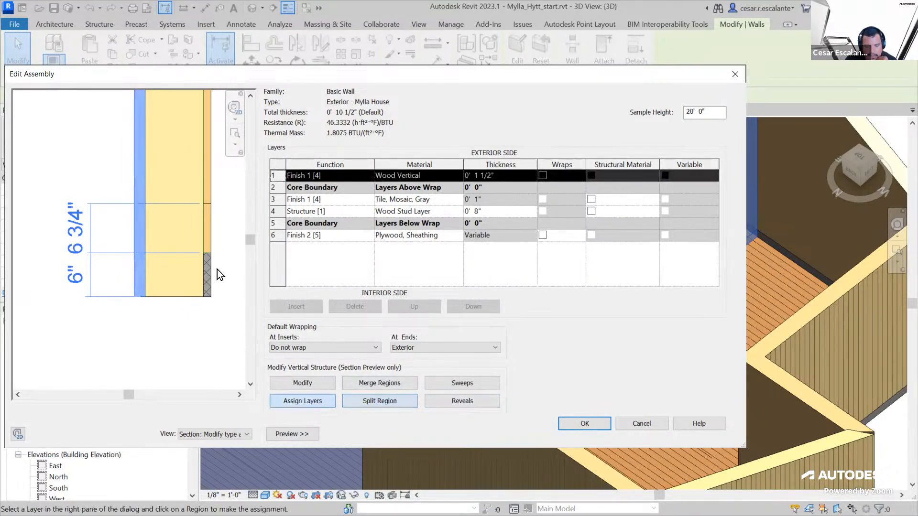
click(211, 236)
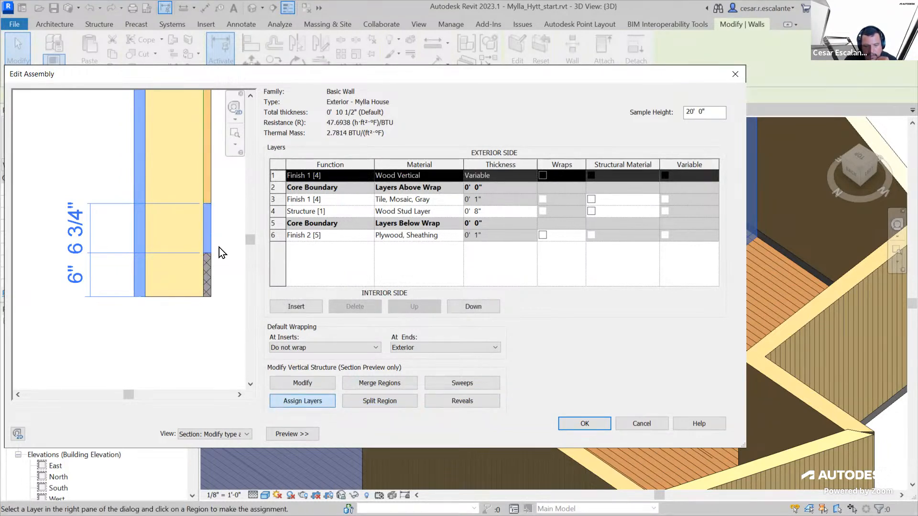
Insert a new wall layer with the Default Mass Interior Wall material and the Finish 1 [4] function
click(302, 309)
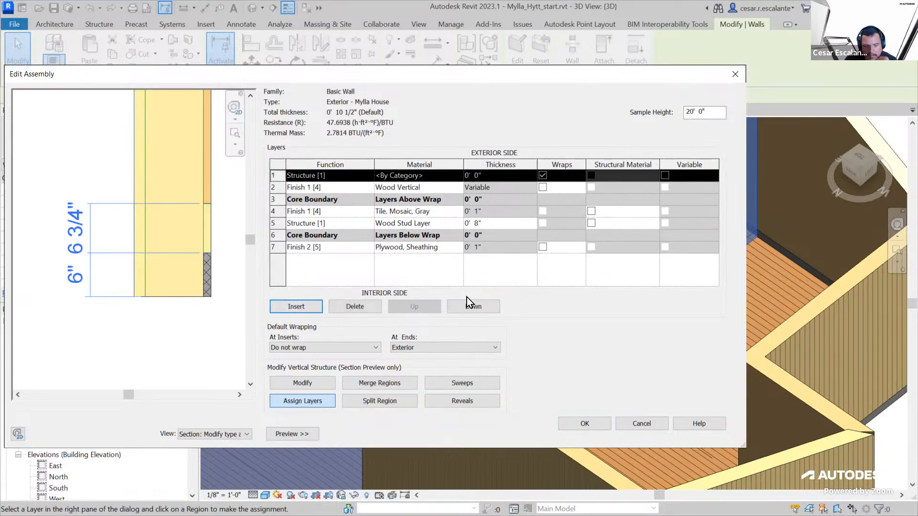
click(452, 174)
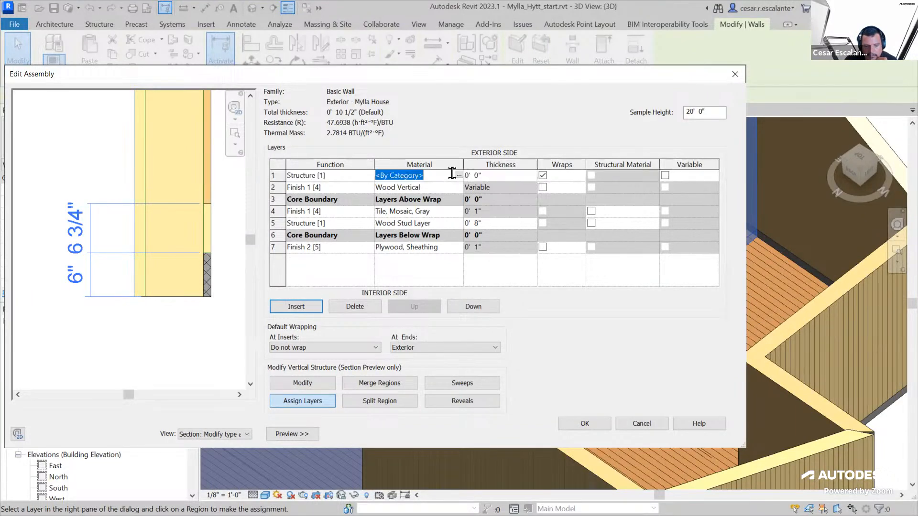
click(458, 175)
scroll(237, 156, up, 5)
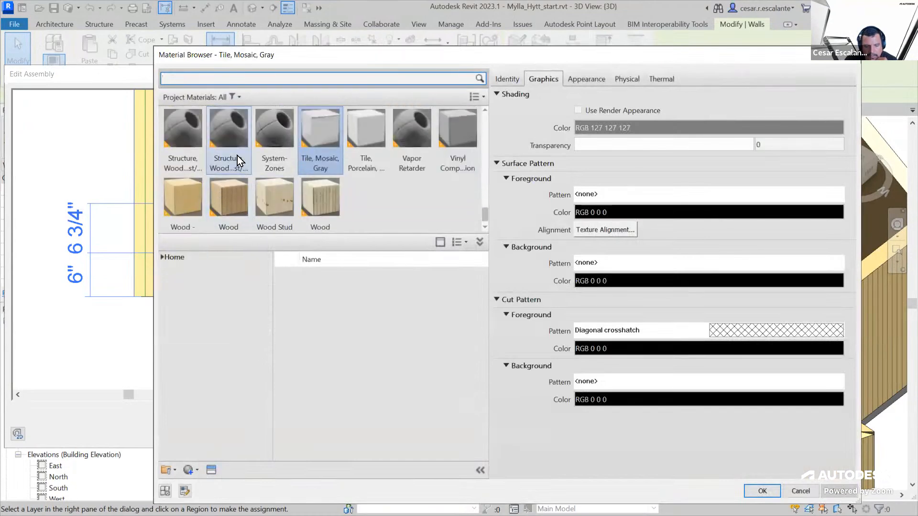
click(173, 137)
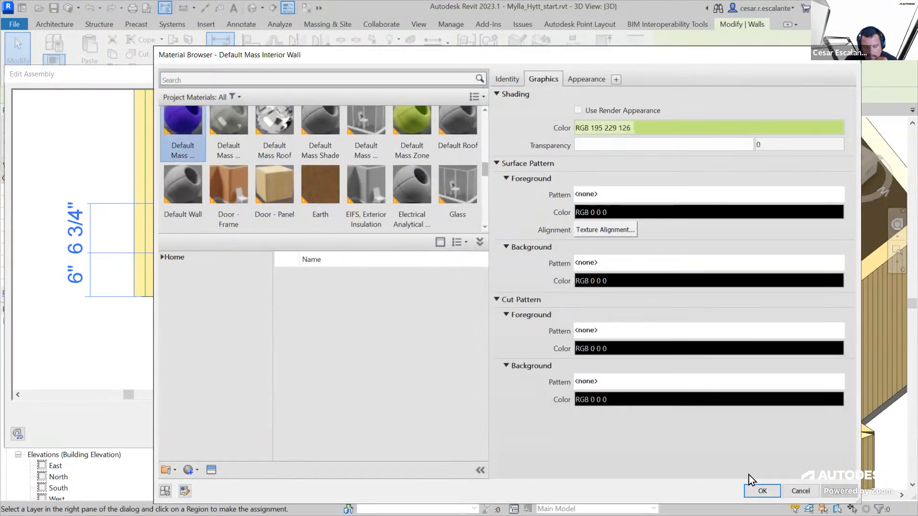
click(762, 491)
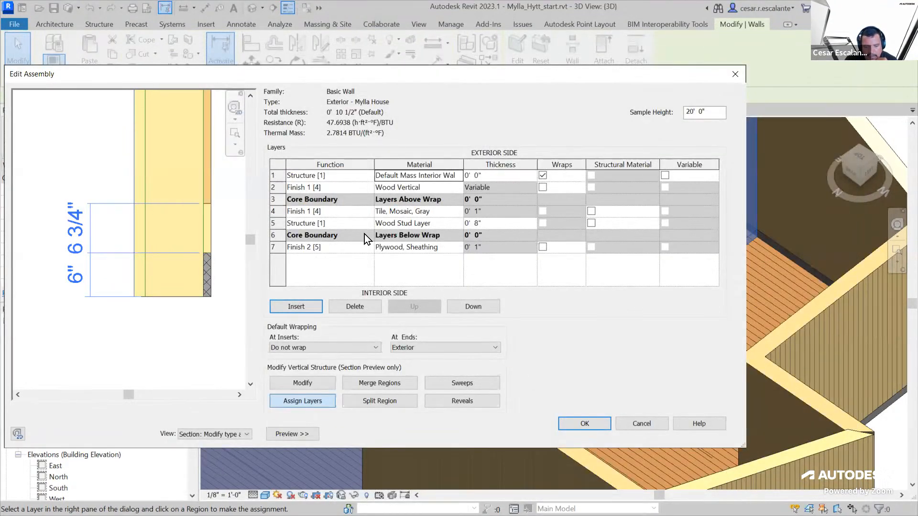
click(368, 176)
click(369, 176)
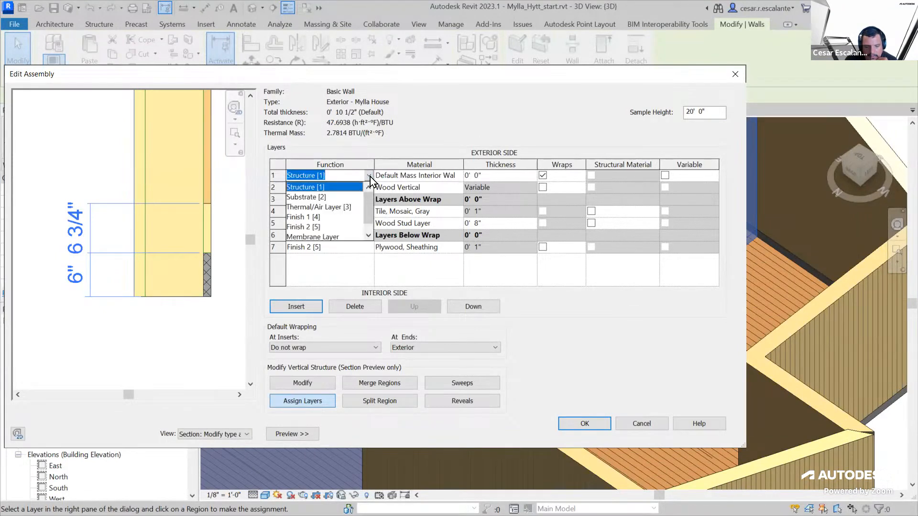
click(316, 218)
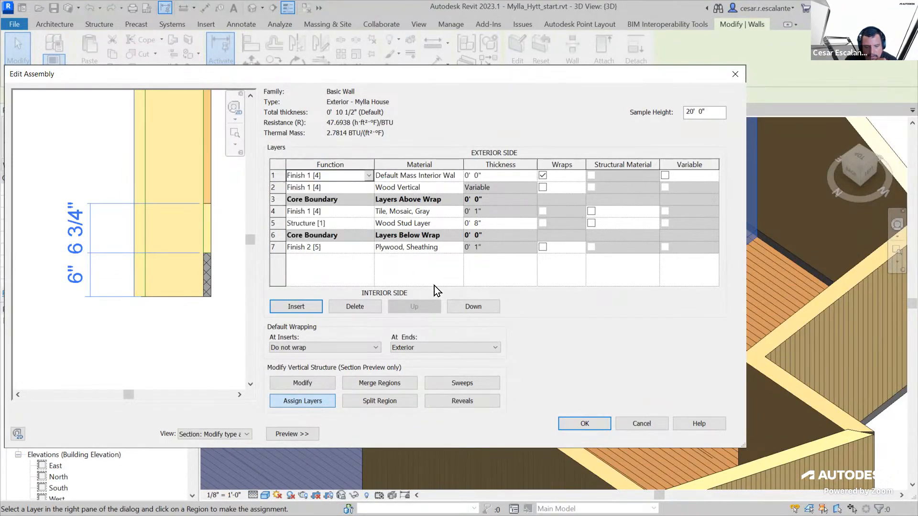
Move the Wood Vertical layer inside the core boundary above the mosaic tile layer and try to apply the assembly
click(593, 423)
click(518, 308)
click(293, 190)
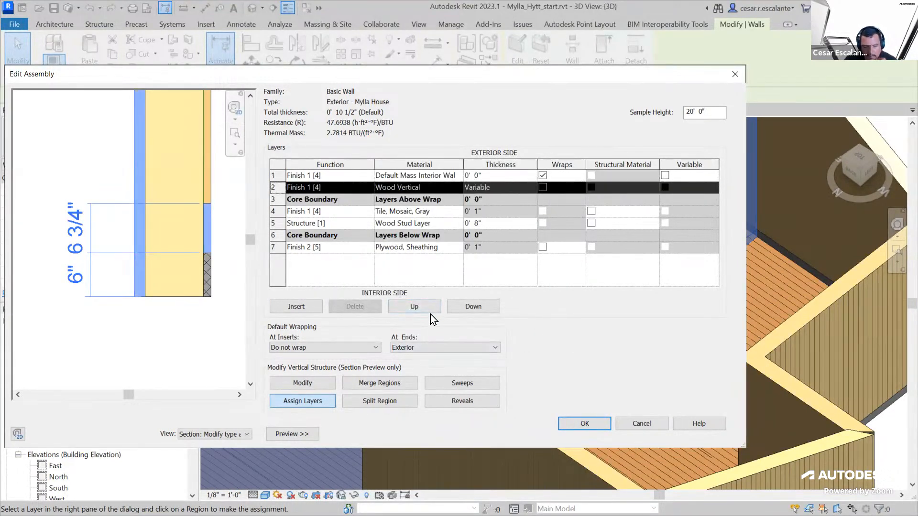
click(478, 308)
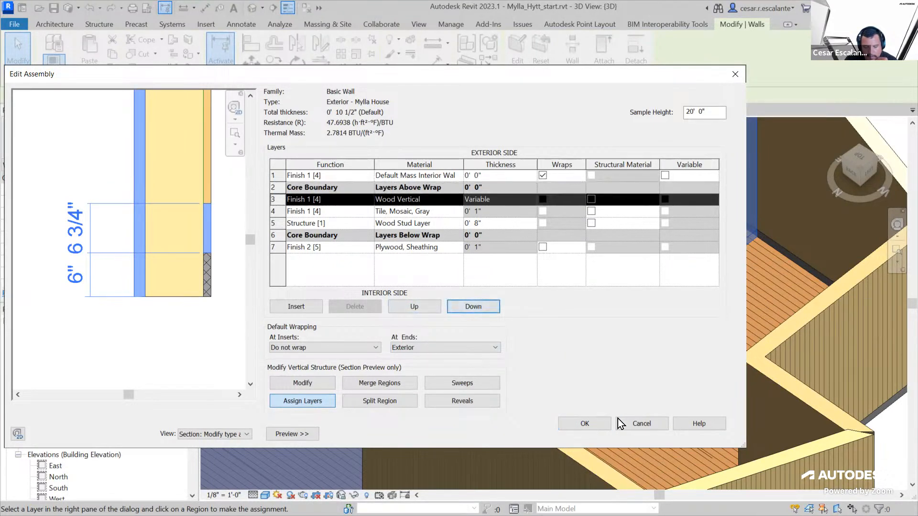
click(592, 424)
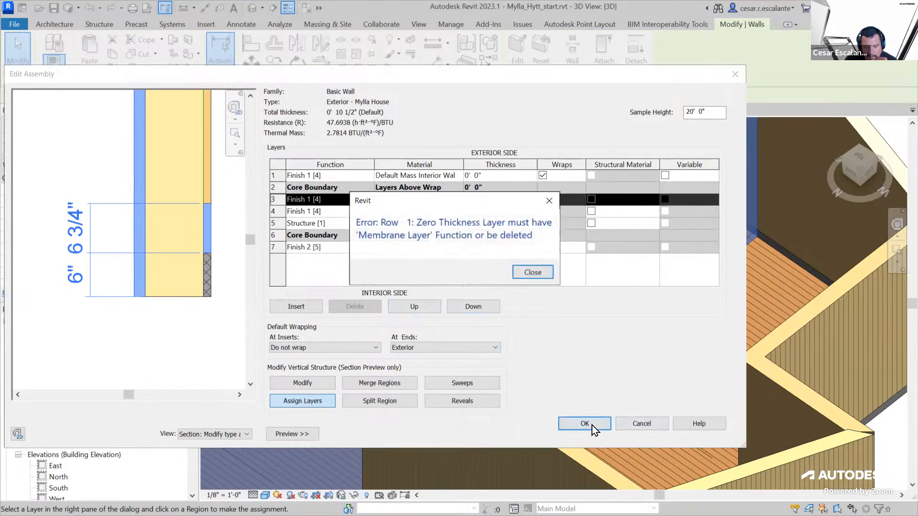
click(535, 274)
Set the Default Mass Interior Wall layer's thickness to 0' 1", accept the assembly, then discard the wall type changes and deselect the wall
click(496, 175)
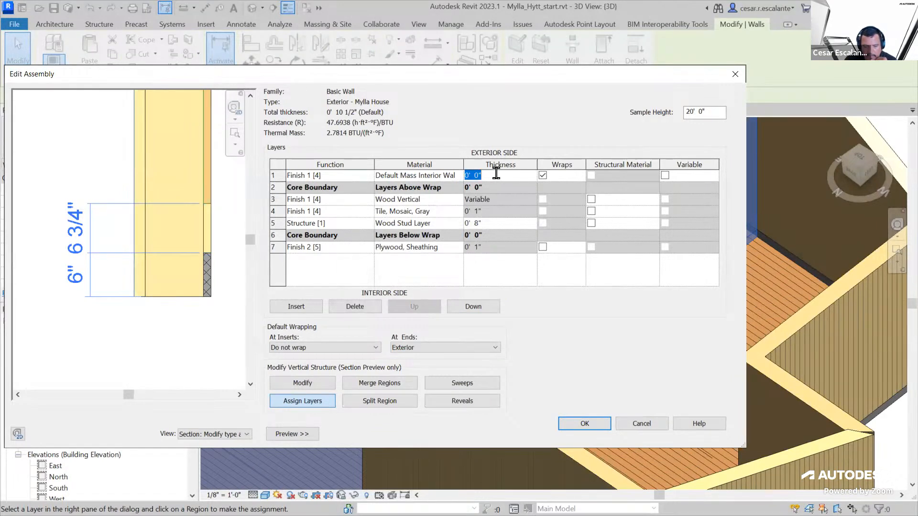
text(0 1)
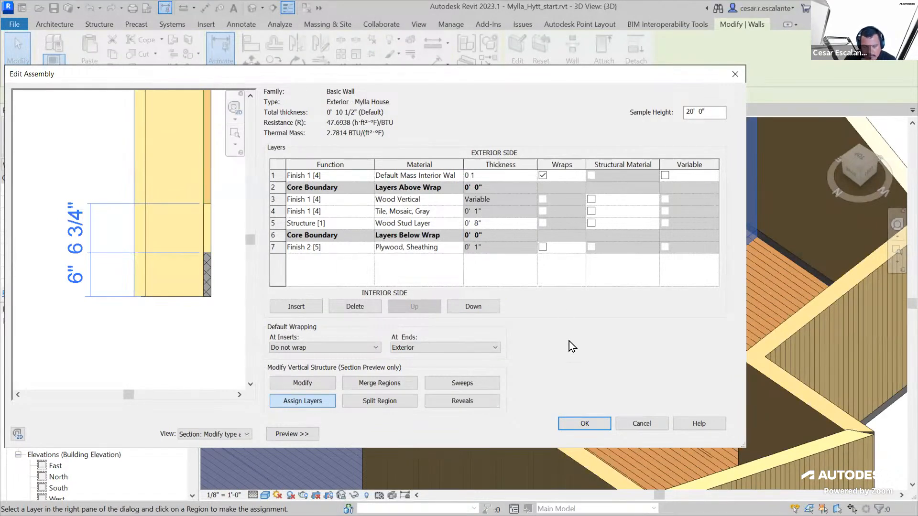
click(576, 424)
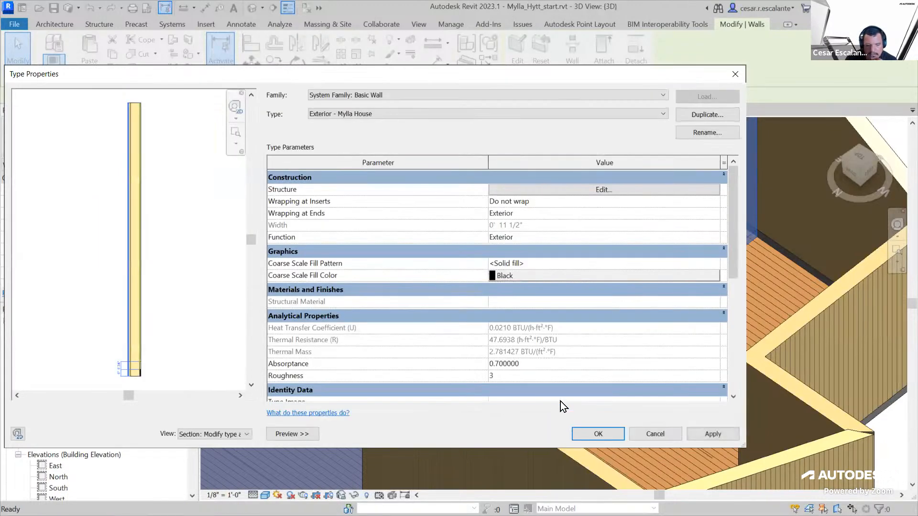
click(665, 431)
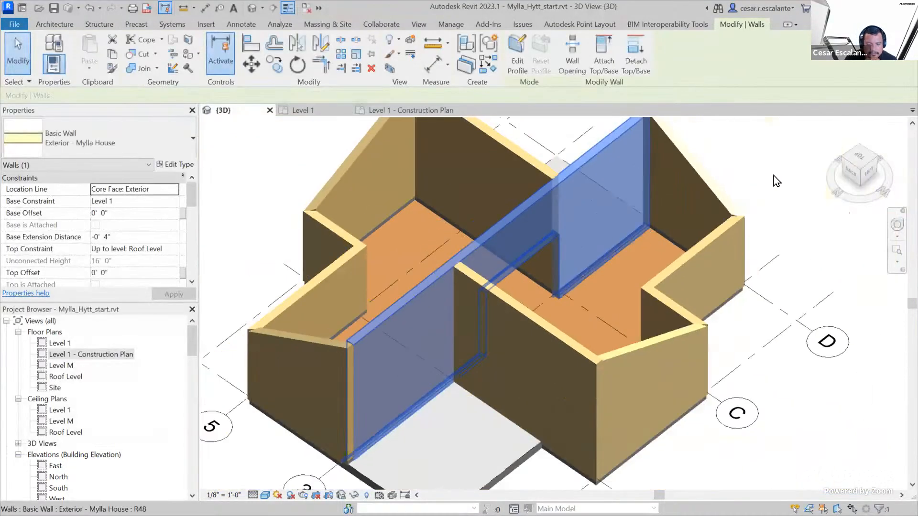
click(774, 176)
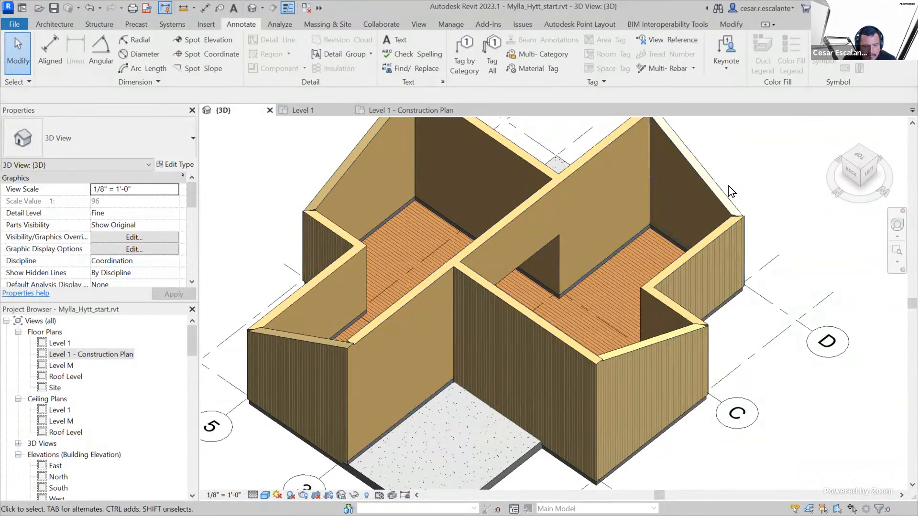
Examine the exterior walls' inner faces and tile band around both wings of the house, ending with the interior-facing exterior wall selected
scroll(633, 236, up, 2)
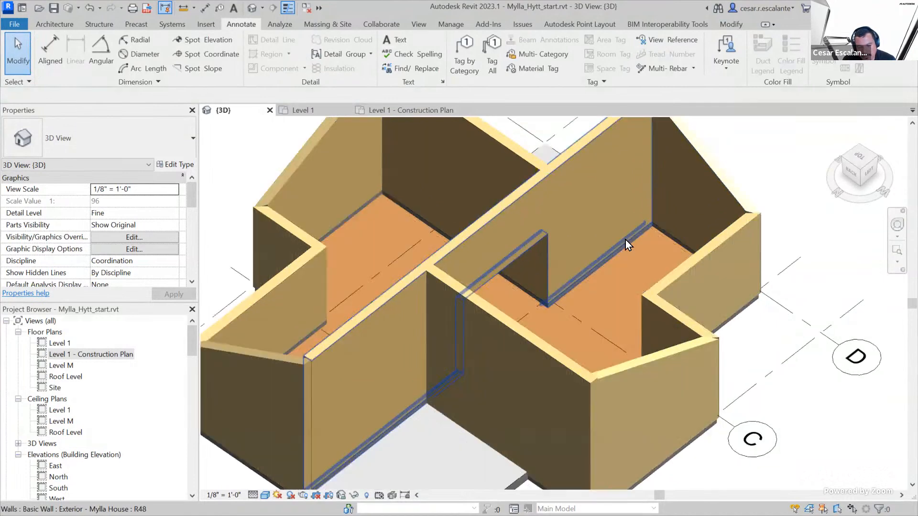
scroll(577, 242, up, 3)
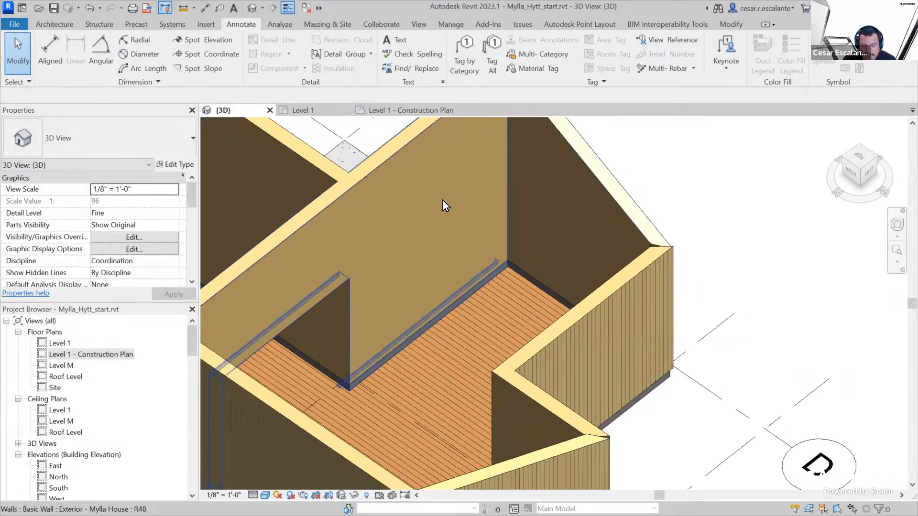
scroll(438, 164, down, 2)
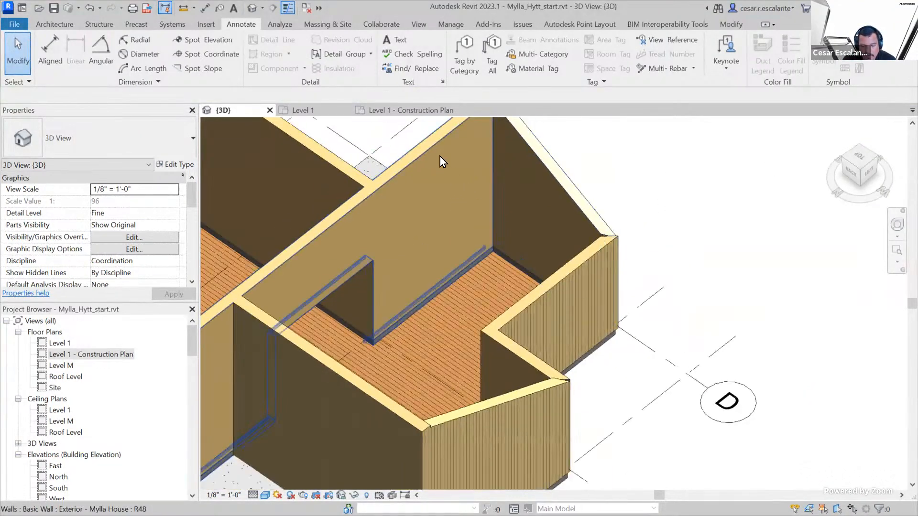
scroll(477, 182, down, 4)
middle_drag(437, 201, 621, 225)
scroll(533, 182, up, 3)
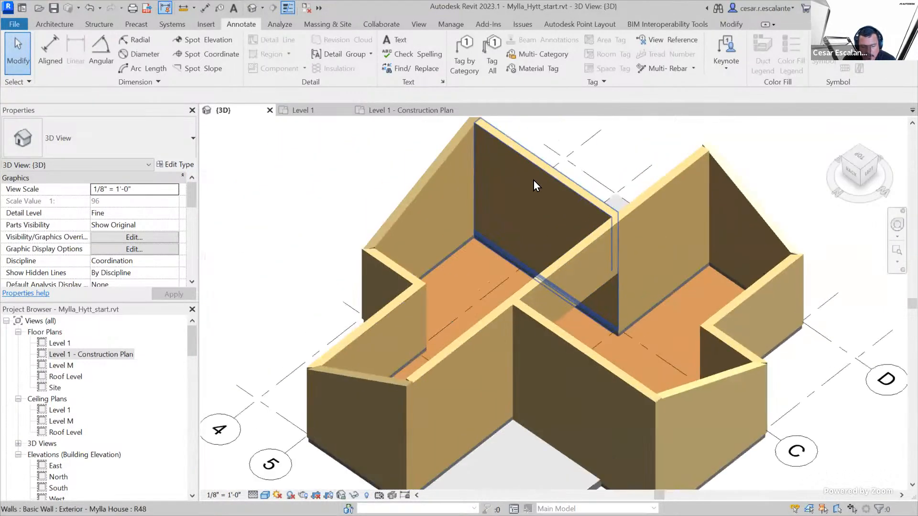
click(535, 185)
shift+middle_drag(667, 337, 635, 316)
scroll(635, 317, up, 3)
click(618, 306)
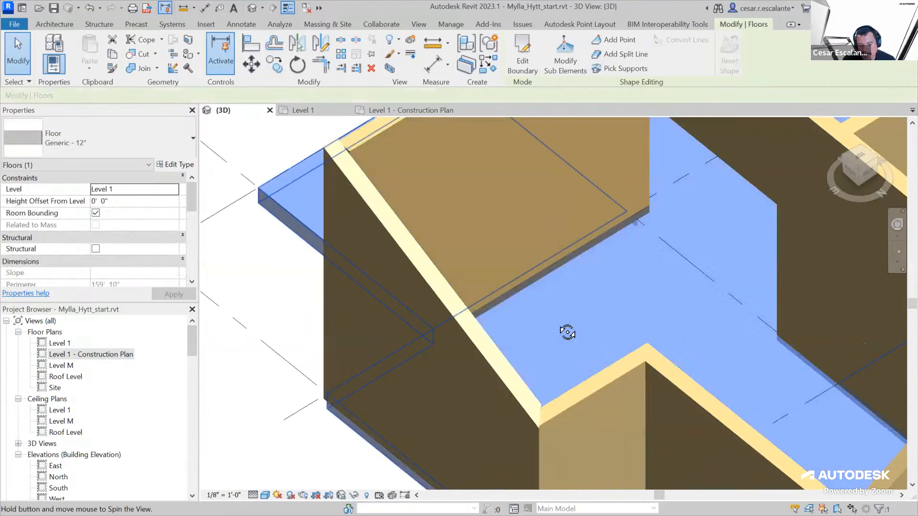
scroll(617, 267, up, 2)
middle_drag(618, 267, 545, 355)
scroll(516, 361, down, 2)
scroll(528, 363, up, 5)
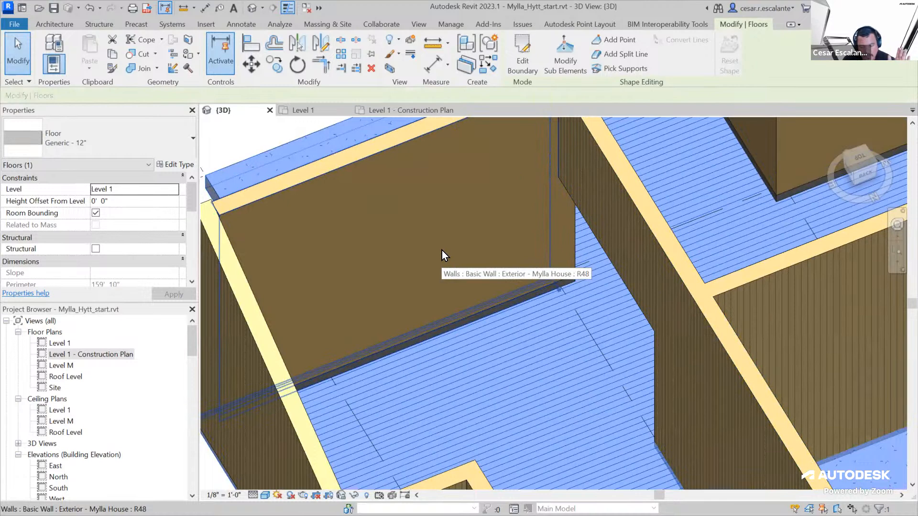
scroll(385, 257, down, 4)
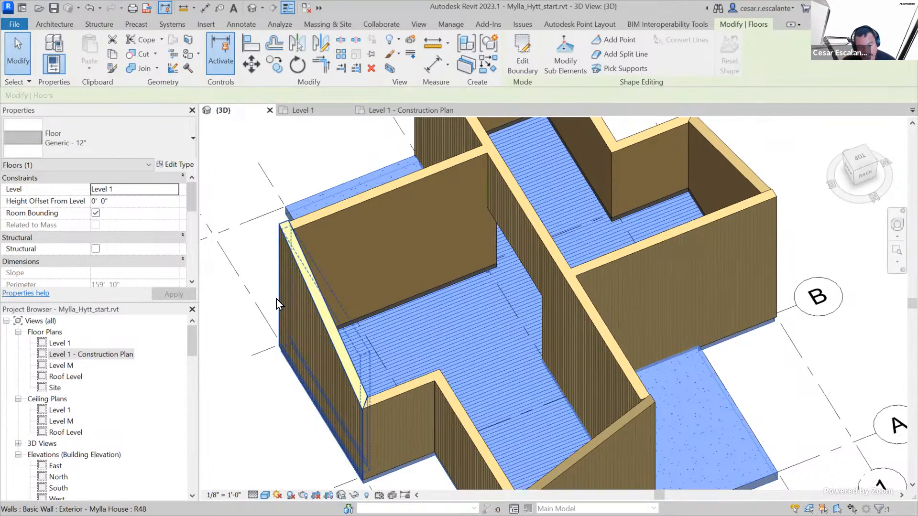
click(438, 175)
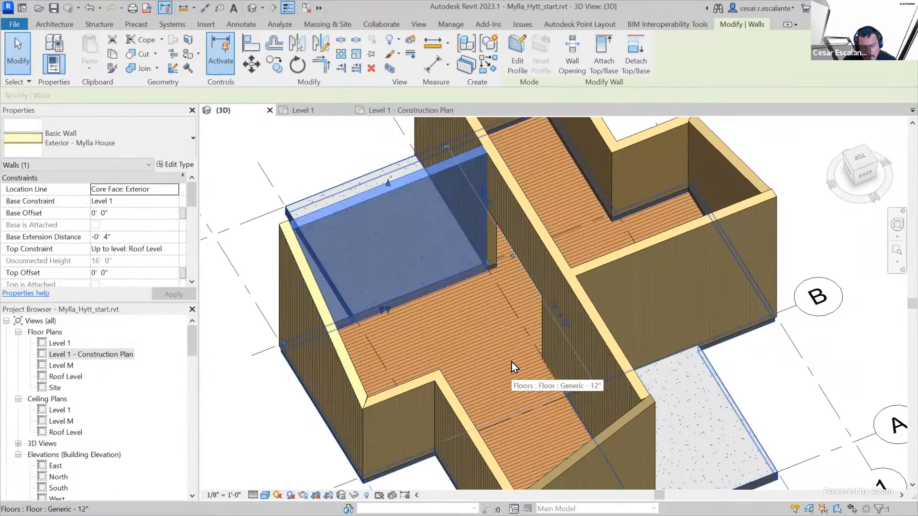
Temporarily isolate the selected exterior wall in the 3D view
click(354, 495)
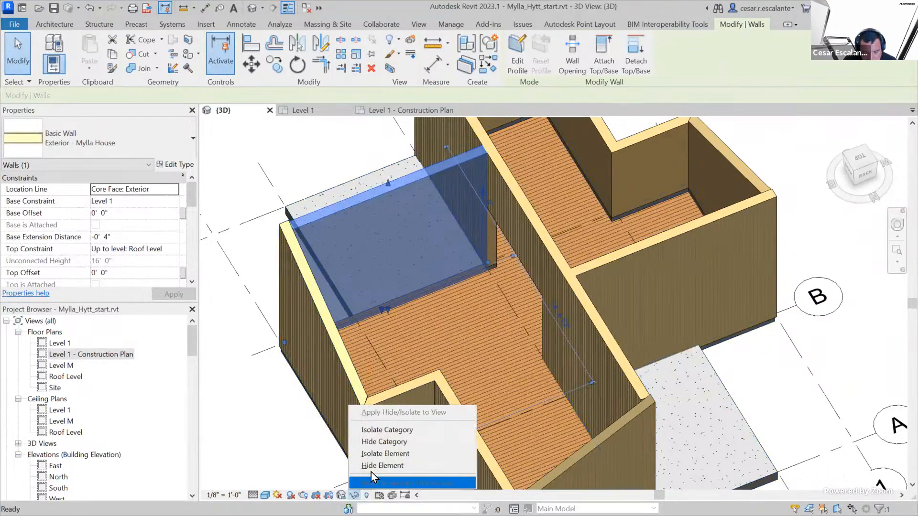
click(392, 454)
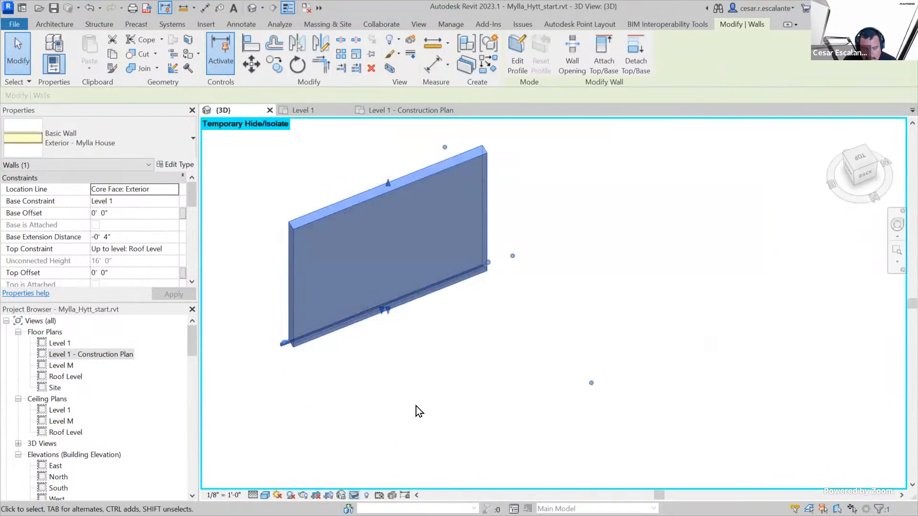
click(508, 360)
middle_drag(510, 360, 537, 406)
click(460, 225)
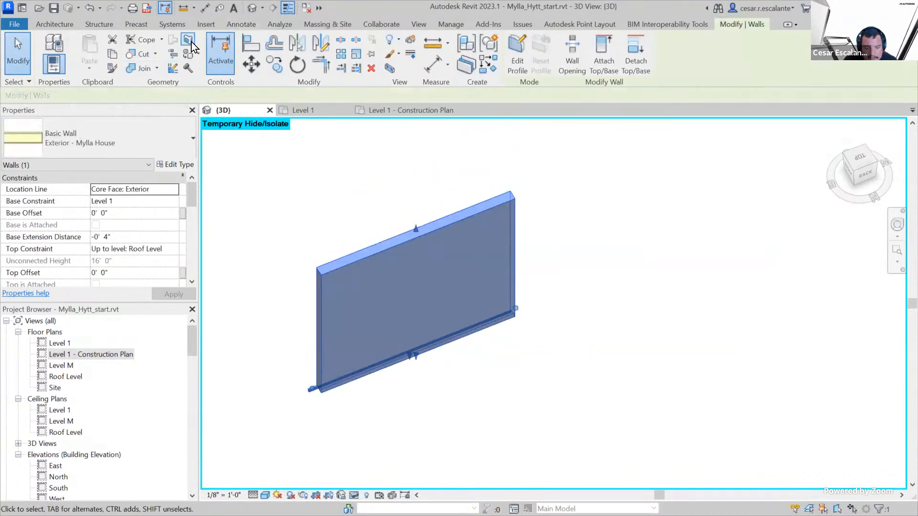
Use Split Face on the isolated wall's inner face and sketch one line about 17' 9" long across its full width, above the base
click(129, 70)
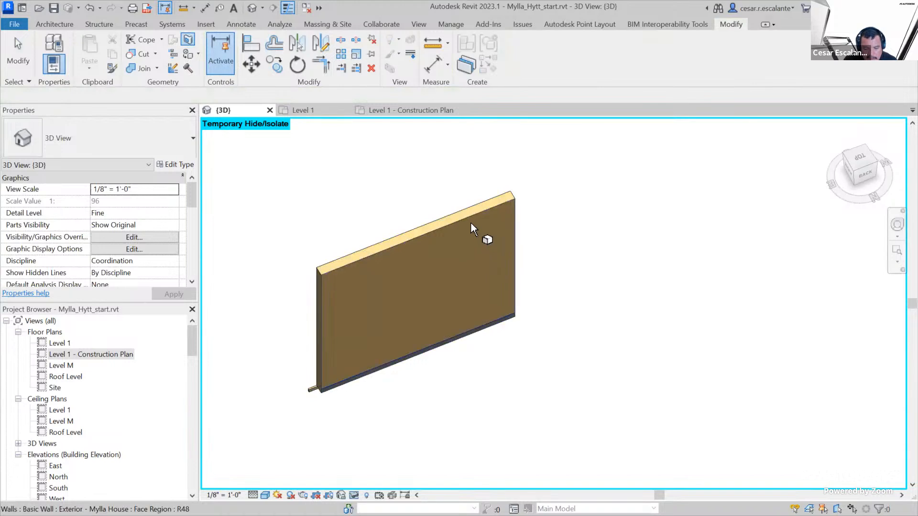
scroll(473, 220, up, 2)
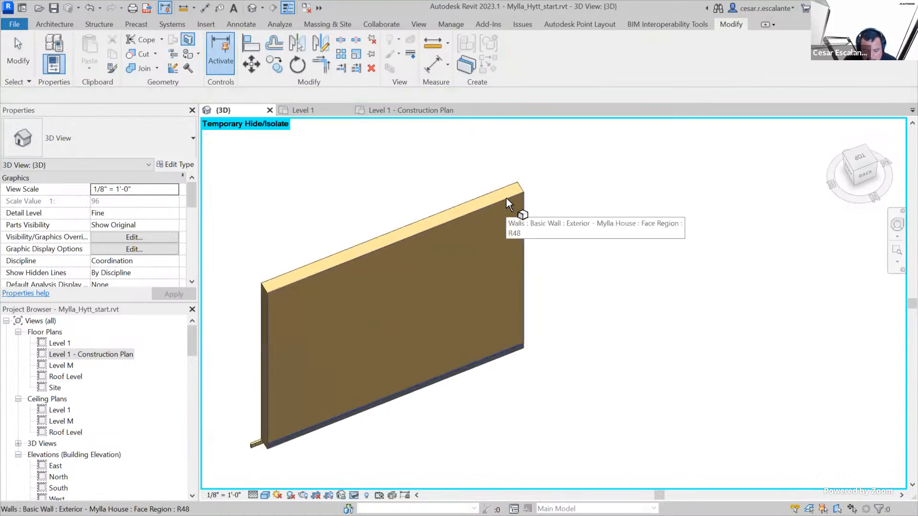
scroll(524, 211, up, 1)
scroll(525, 218, up, 1)
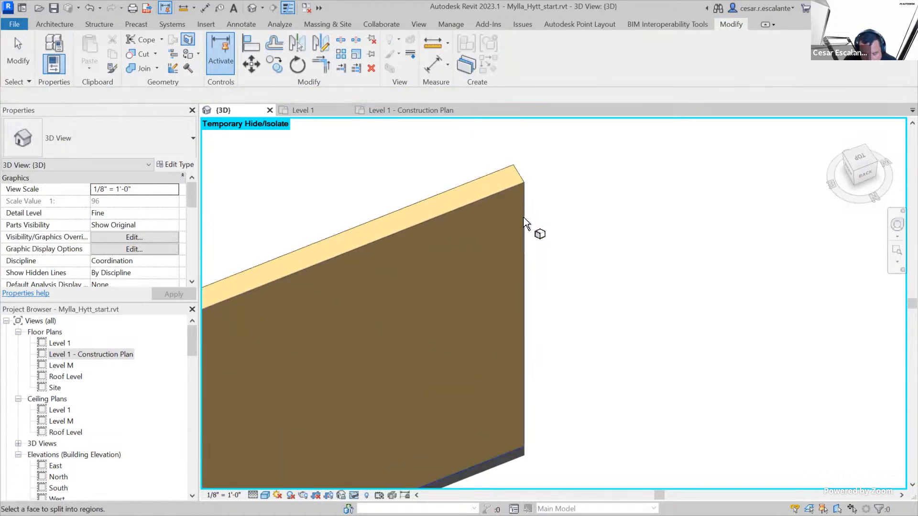
click(522, 223)
scroll(564, 239, down, 3)
click(562, 187)
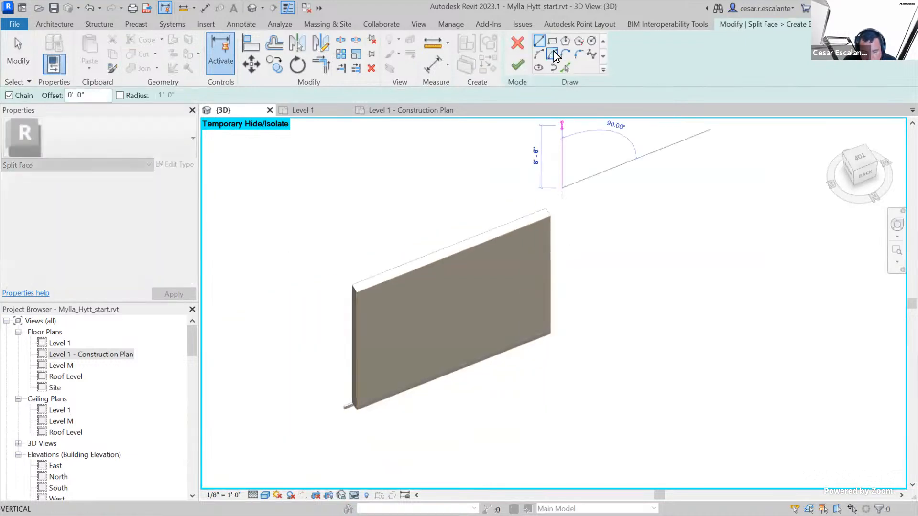
click(539, 41)
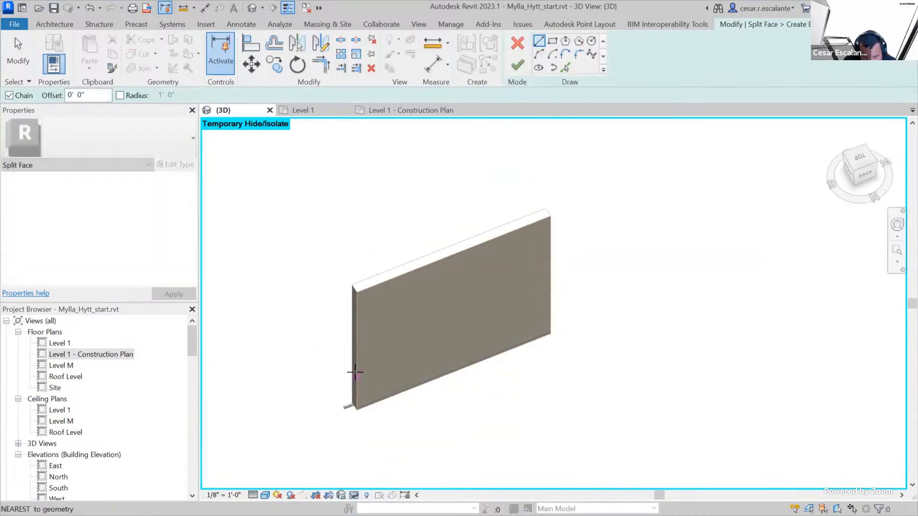
click(355, 368)
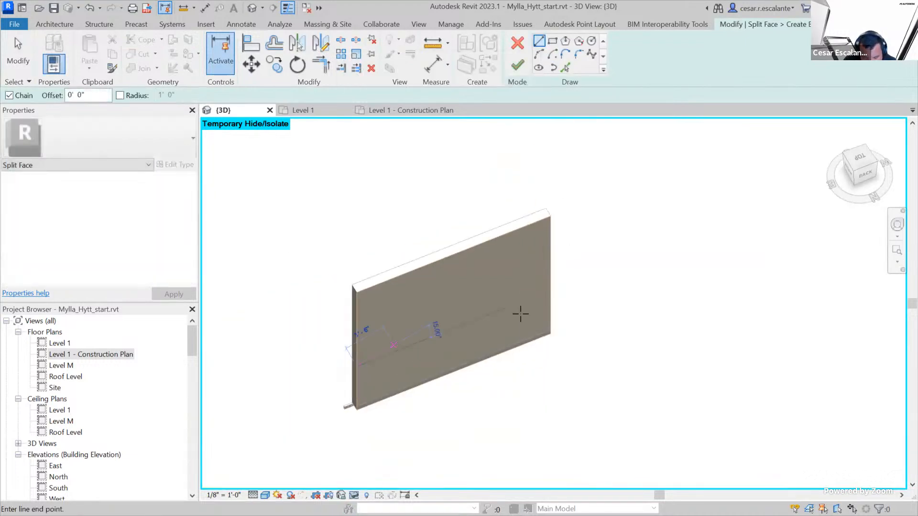
click(551, 296)
key(Escape)
key(Escape)
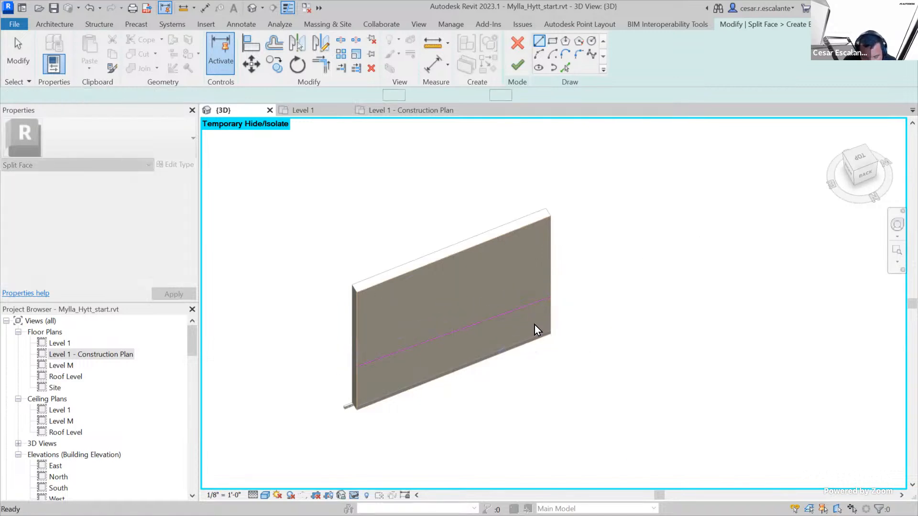
In the back view, level the split line by raising its lower end until the line is horizontal
click(530, 303)
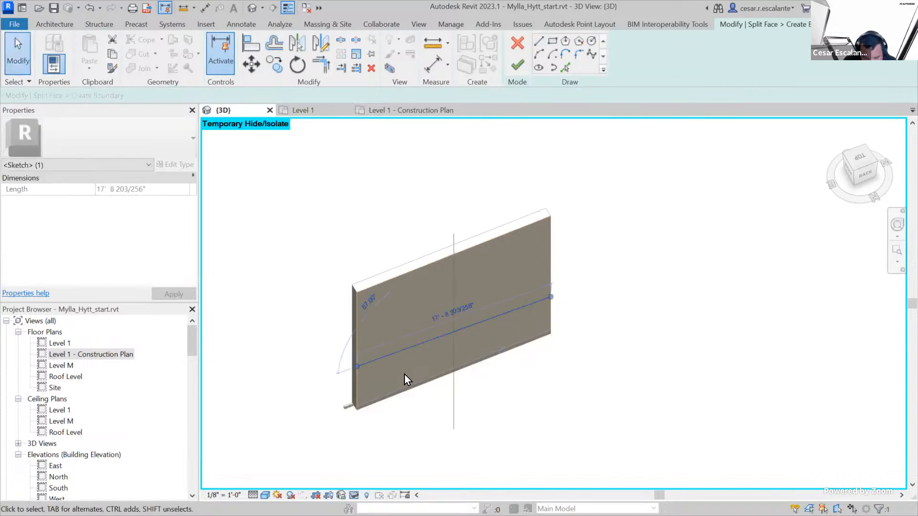
scroll(424, 369, up, 4)
scroll(388, 385, up, 2)
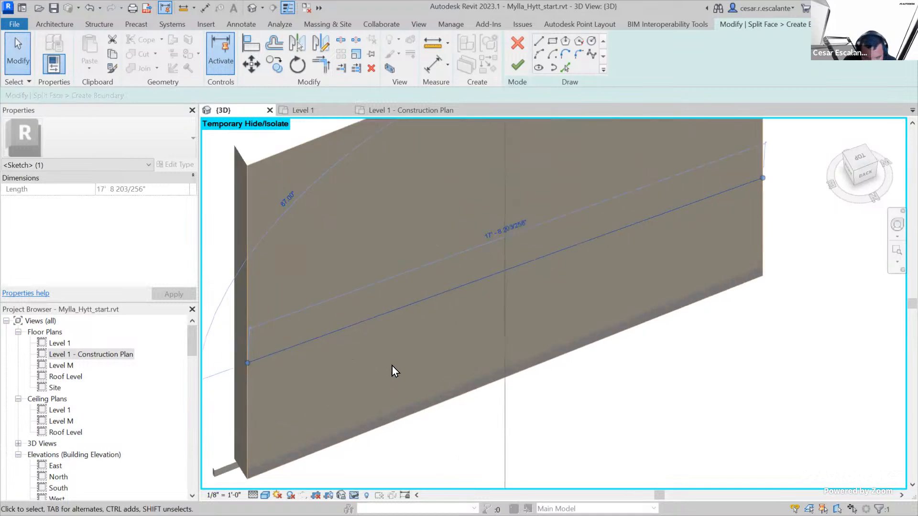
click(868, 182)
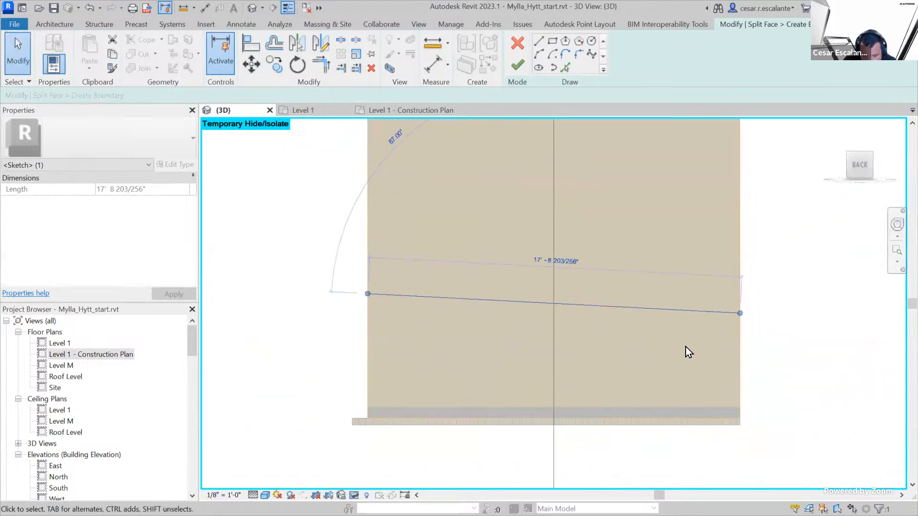
drag(741, 311, 740, 293)
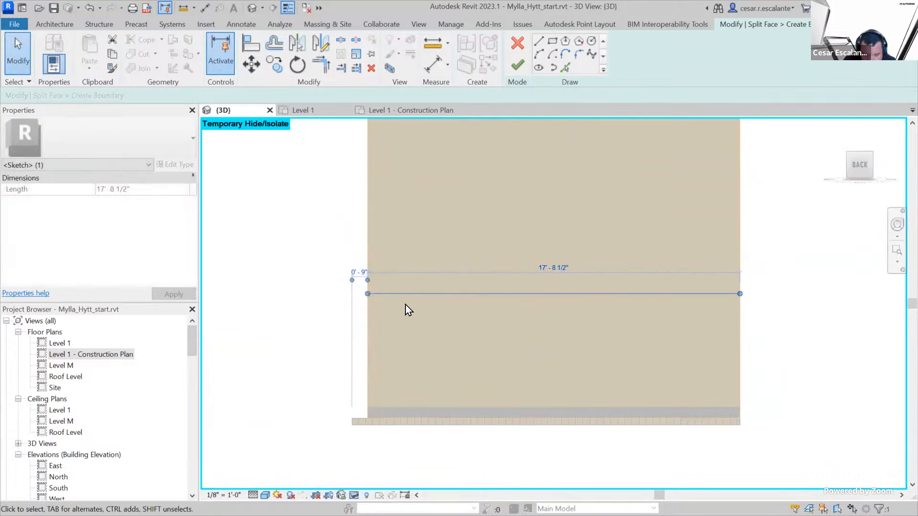
Move the horizontal split line slightly lower on the wall face and finish the face split
mouse_move(411, 292)
mouse_down()
mouse_move(414, 319)
mouse_move(405, 318)
mouse_up()
scroll(657, 341, down, 3)
middle_drag(712, 351, 632, 372)
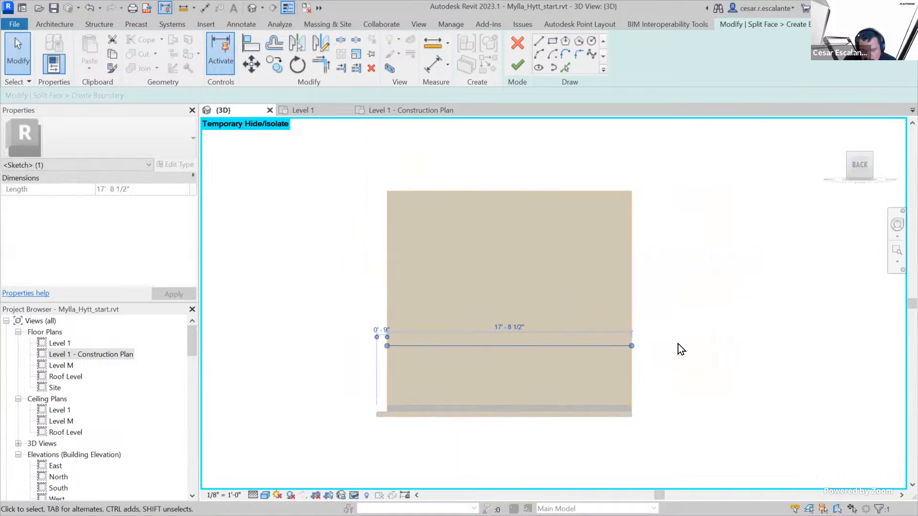
click(514, 67)
scroll(691, 380, down, 2)
shift+middle_drag(691, 380, 684, 412)
scroll(683, 412, up, 2)
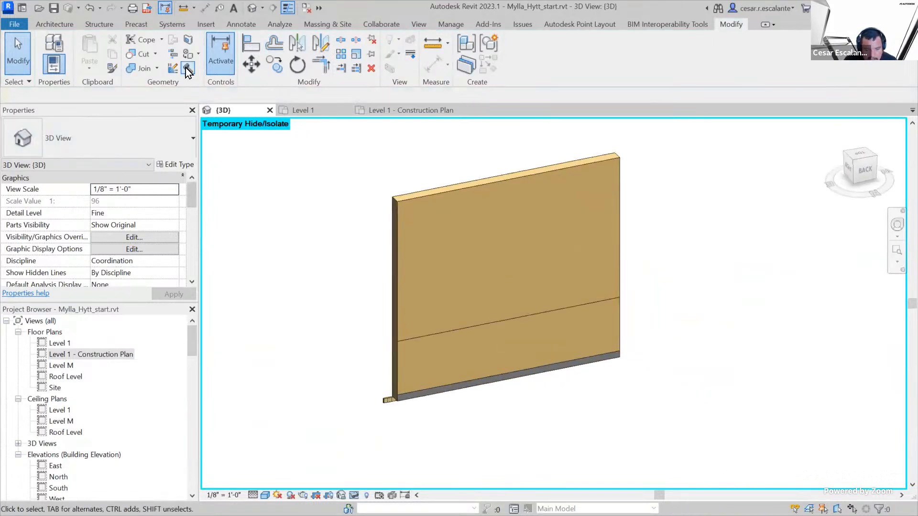
Paint the wall's lower face region with the Wood - Stained material
click(188, 56)
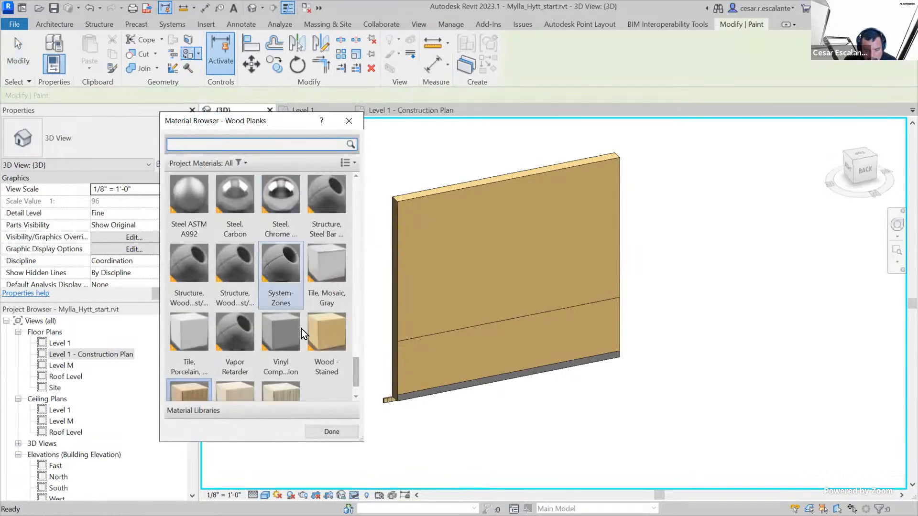
click(181, 334)
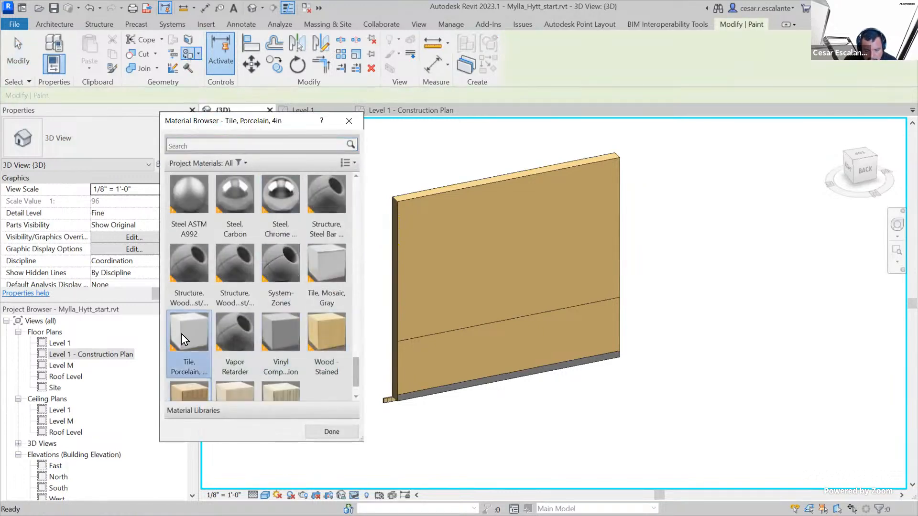
click(327, 334)
click(449, 362)
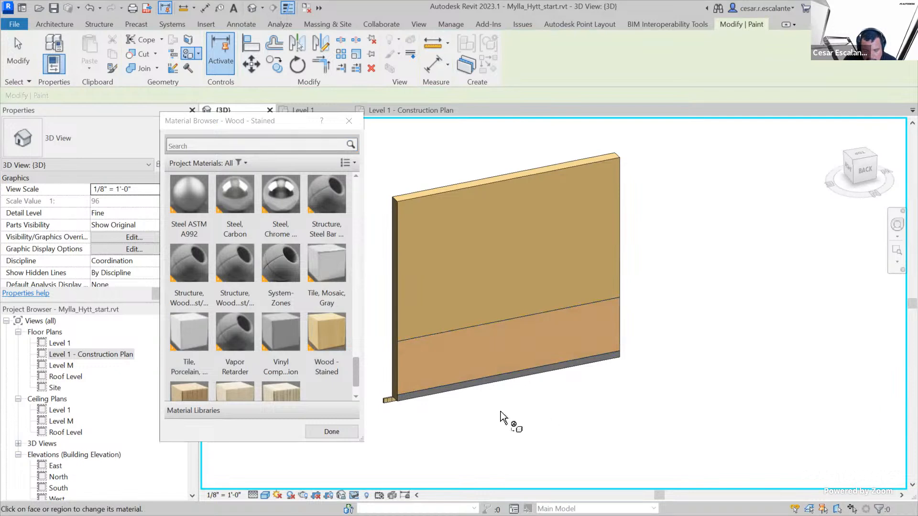
key(Escape)
Inspect the painted region above the tile band and reset the temporary isolation to show the whole house
scroll(472, 371, up, 5)
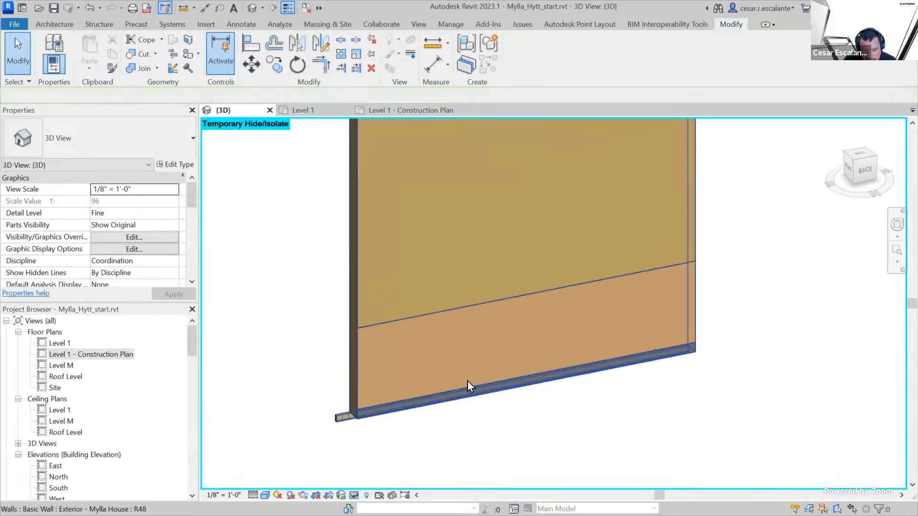
scroll(468, 383, up, 2)
scroll(545, 452, down, 5)
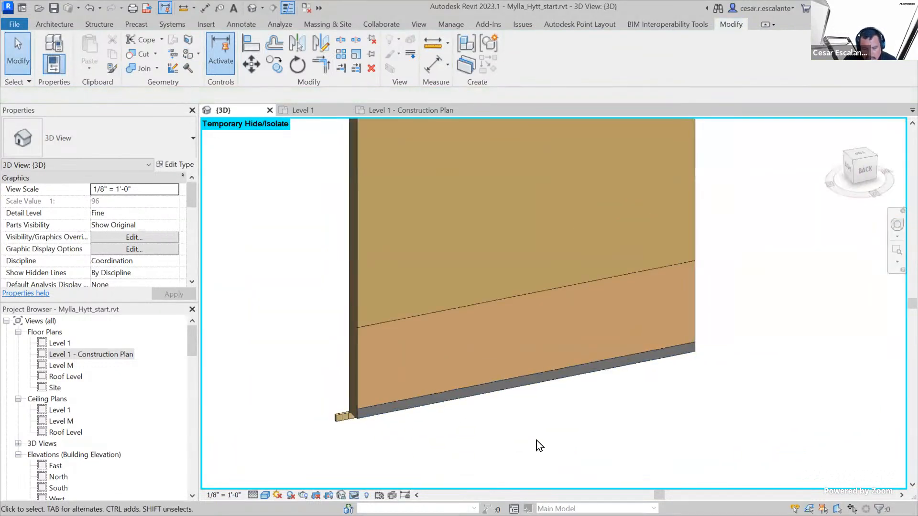
scroll(540, 443, down, 3)
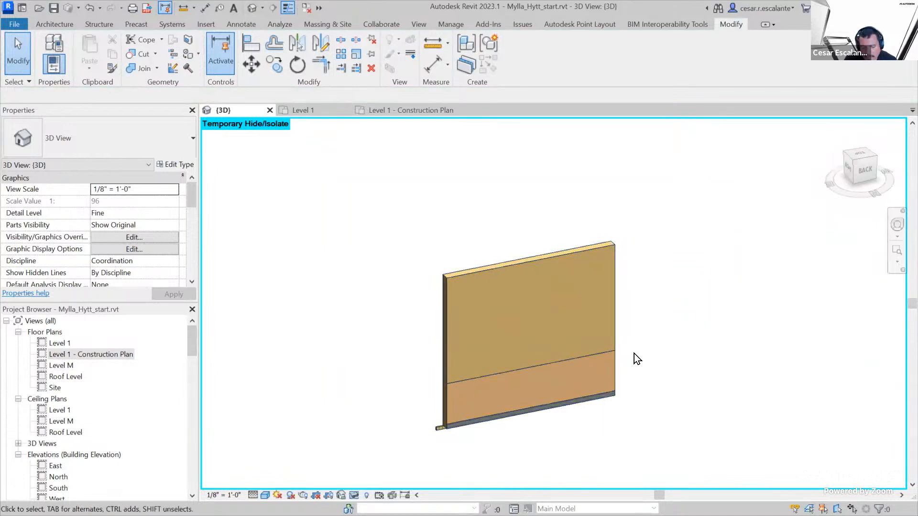
click(354, 495)
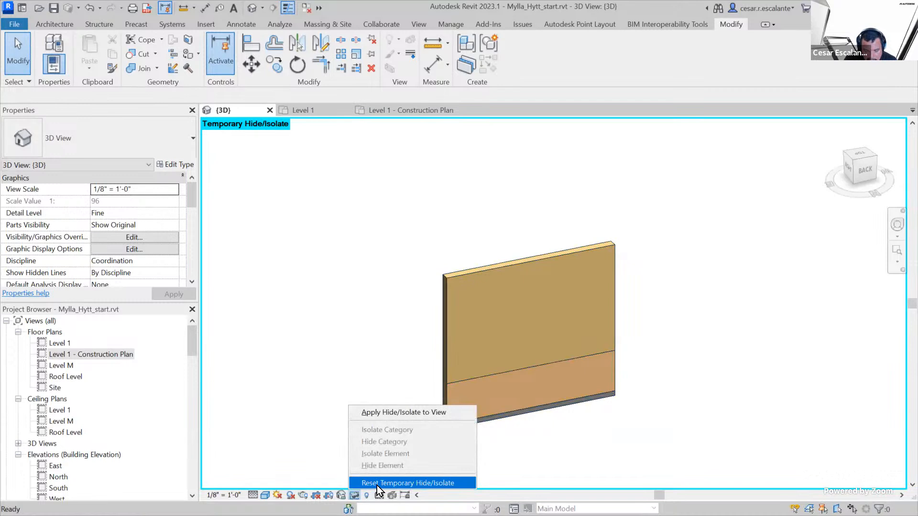
click(376, 483)
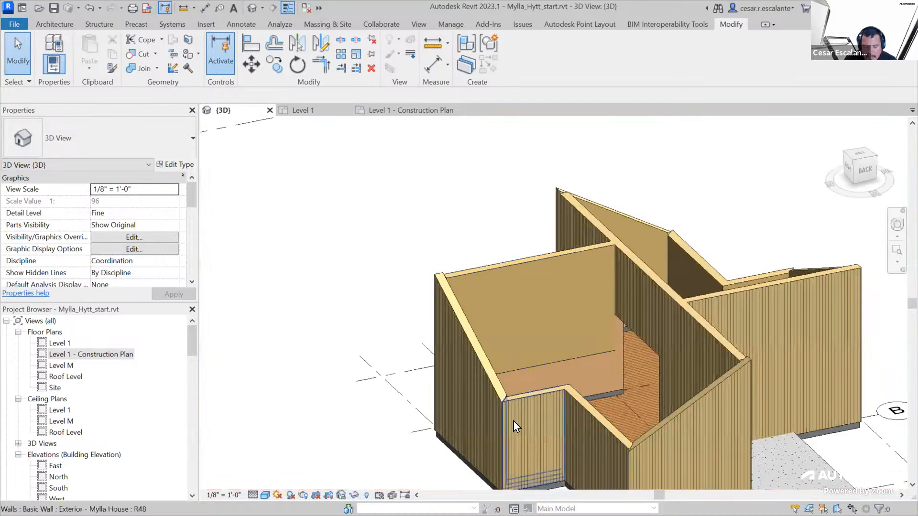
shift+middle_drag(357, 430, 366, 451)
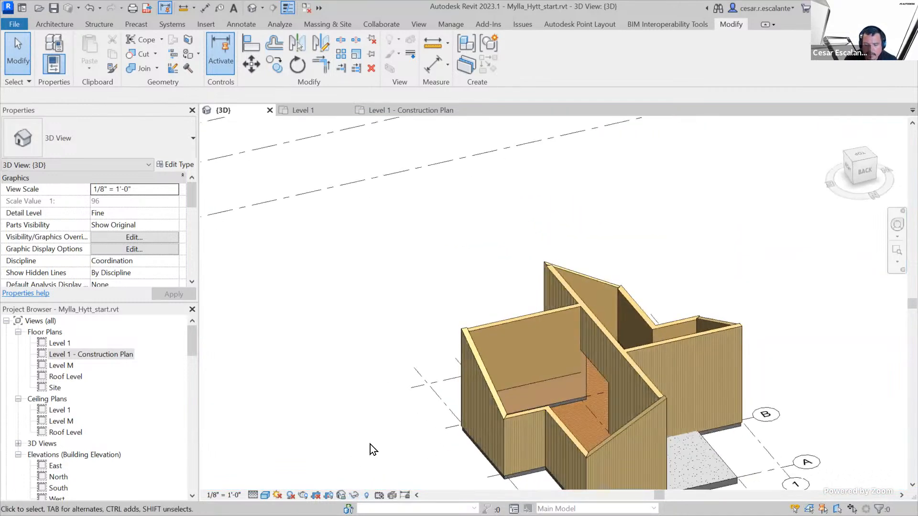
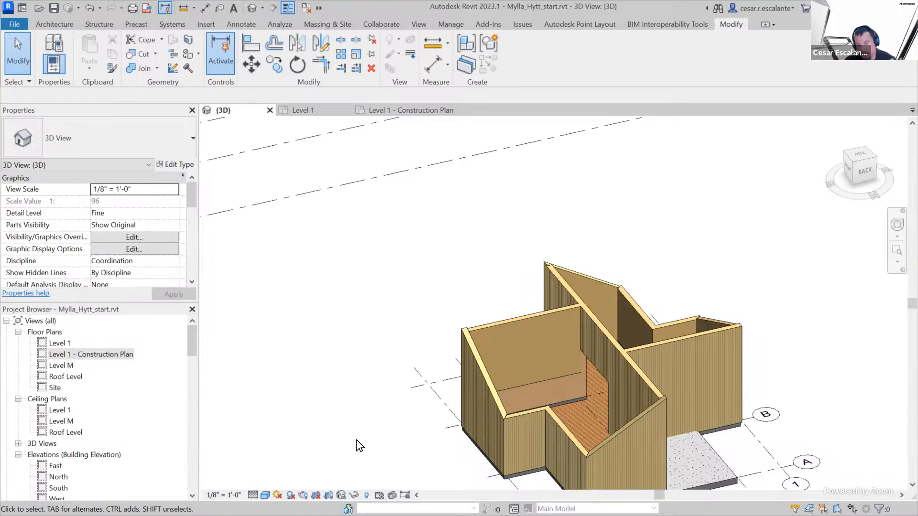
Draw a Generic - 6" wall from corner to corner along the inner face of the exterior wall, working in top view
scroll(373, 414, down, 4)
scroll(537, 423, up, 6)
shift+middle_drag(537, 423, 767, 162)
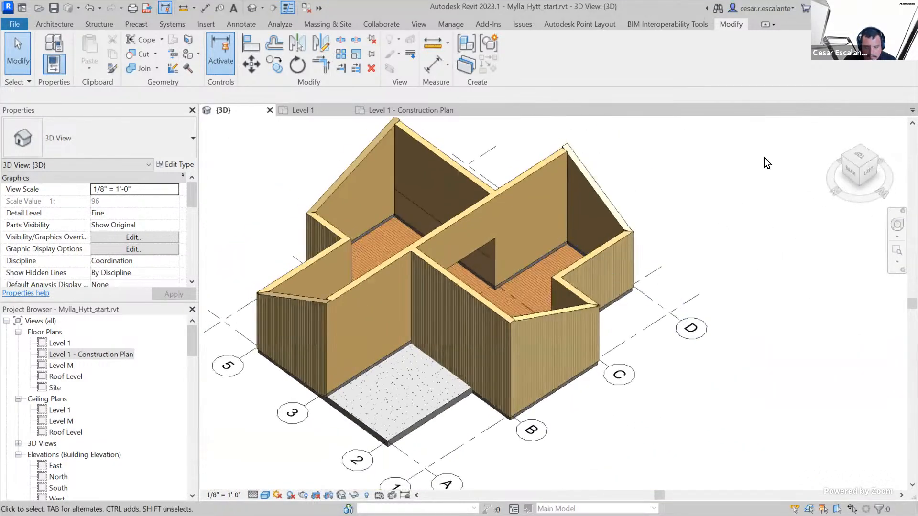
click(859, 159)
scroll(419, 241, up, 10)
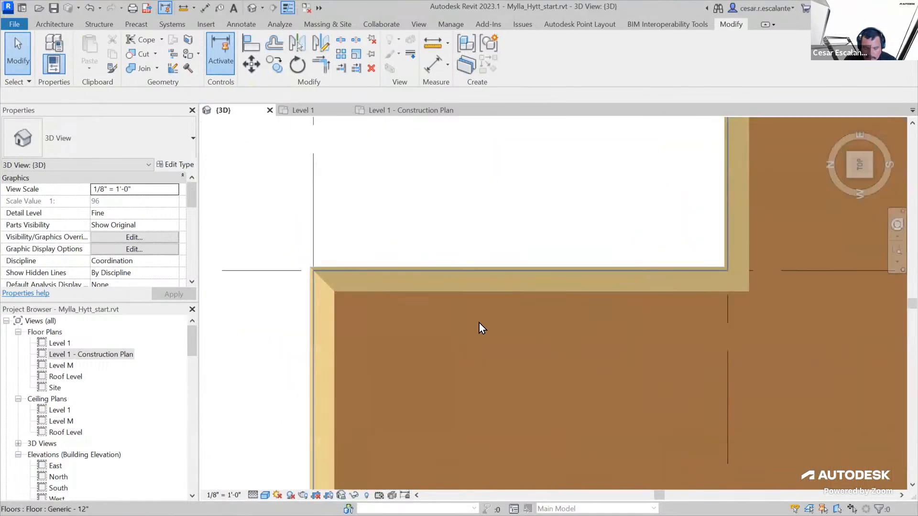
click(55, 25)
click(52, 67)
click(67, 91)
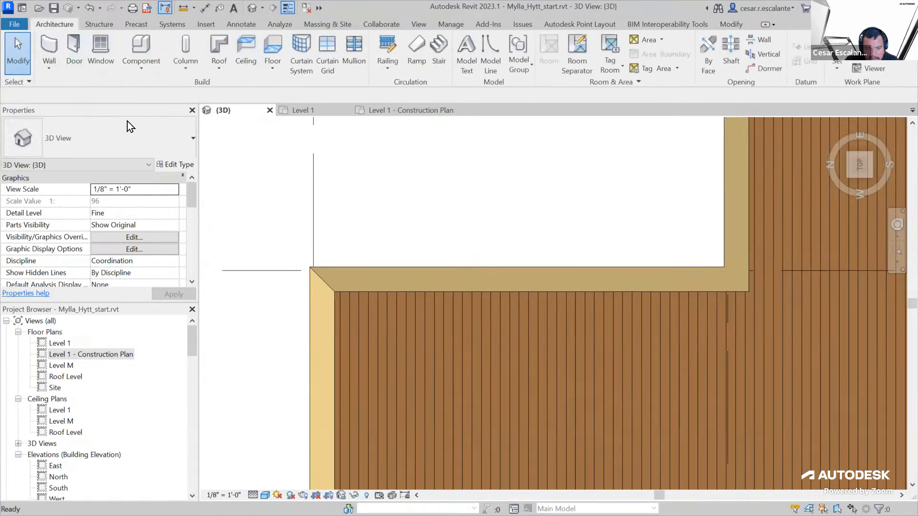
click(143, 141)
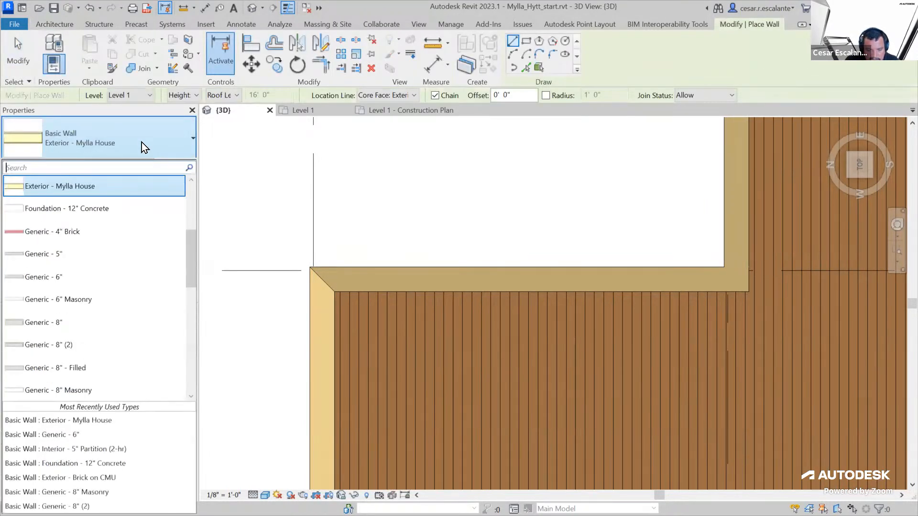
click(64, 278)
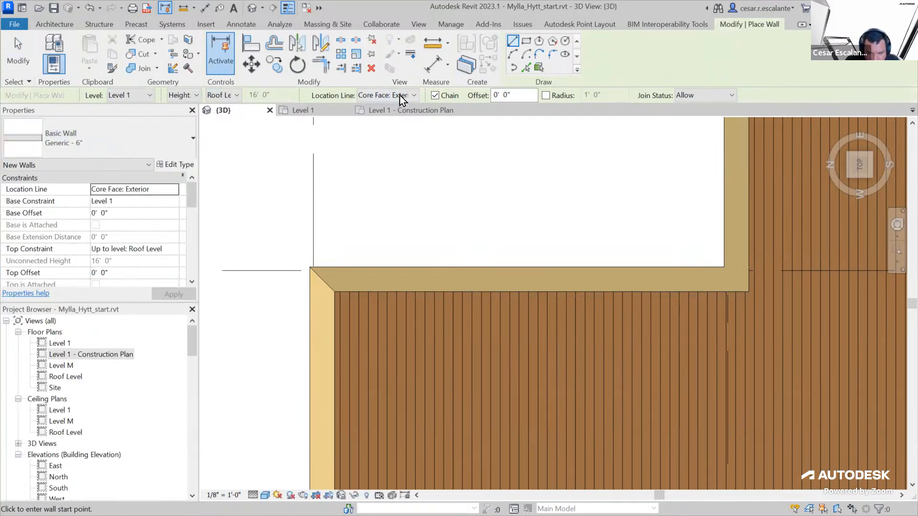
click(335, 292)
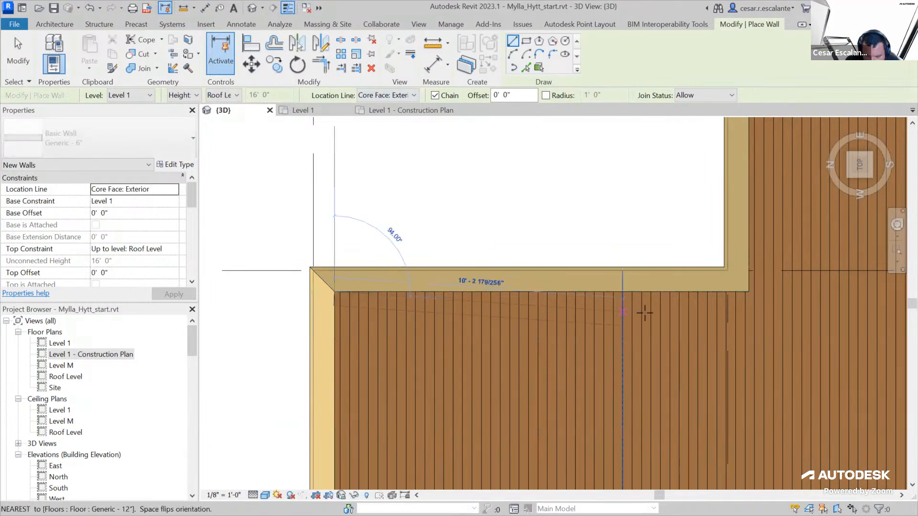
click(749, 288)
key(Escape)
key(Escape)
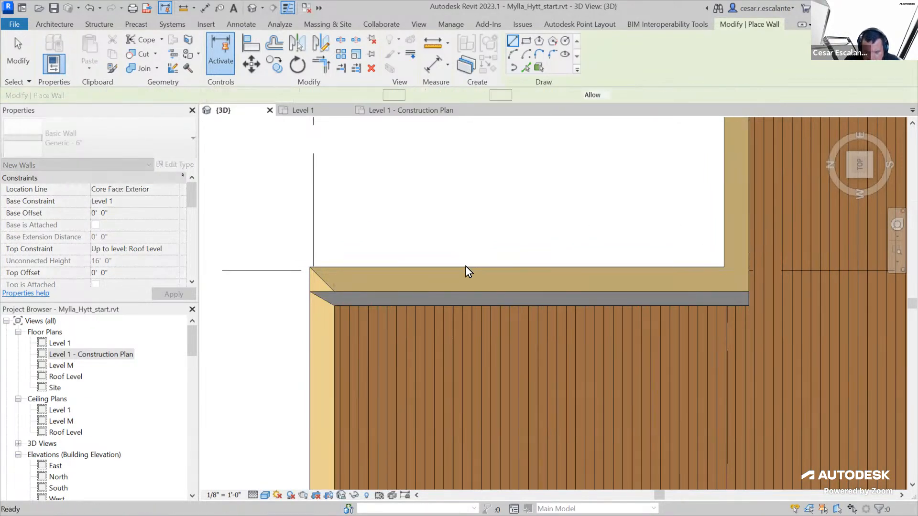
Lower the top of the new Generic - 6" wall until it stands about 4' 3" high
scroll(466, 266, down, 3)
shift+middle_drag(295, 343, 378, 292)
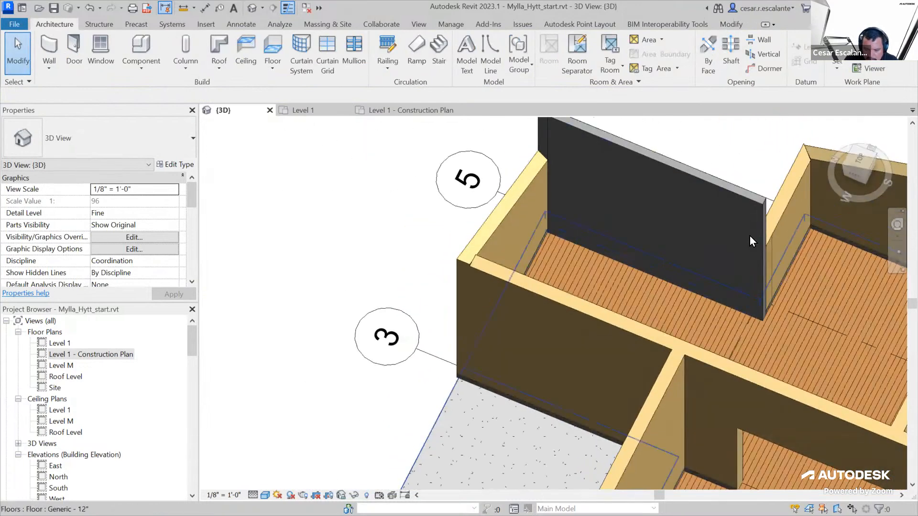
click(744, 196)
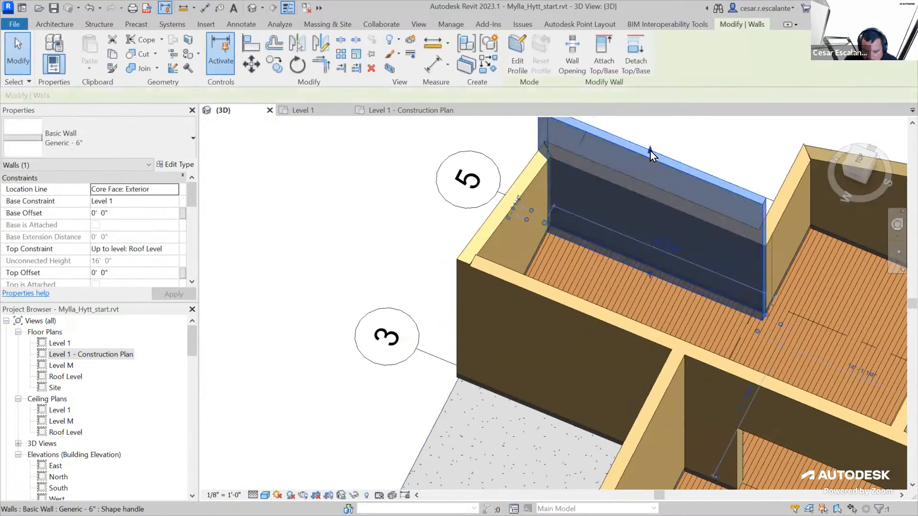
drag(680, 236, 678, 240)
Set the structure layer thickness of the Generic - 6" wall type to 1/4"
click(193, 165)
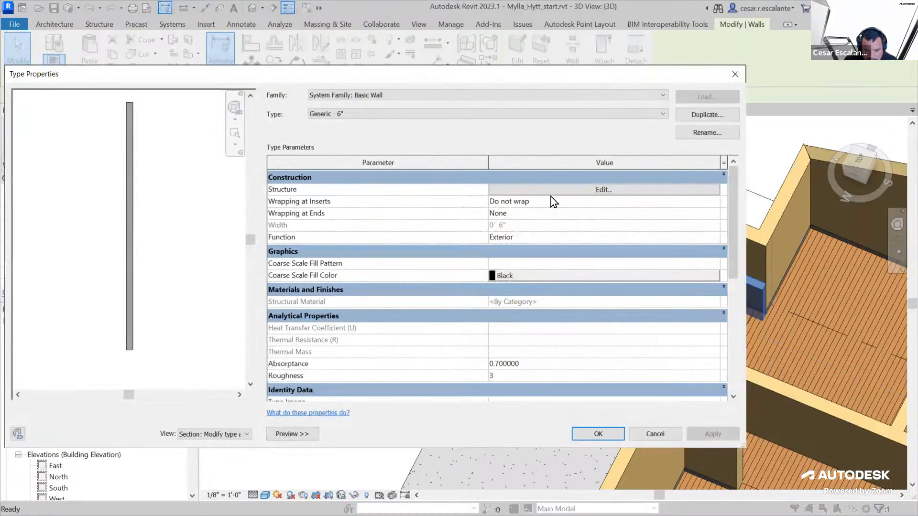
click(603, 189)
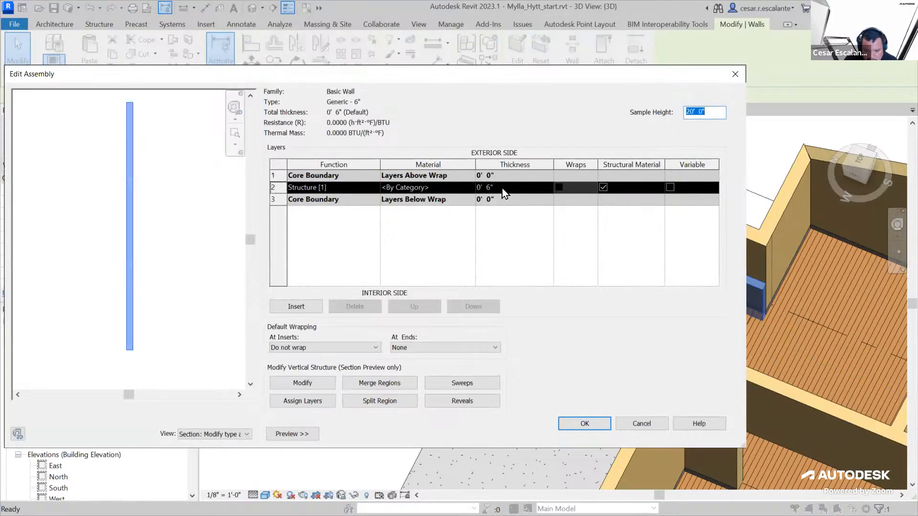
click(506, 187)
text(1/4)
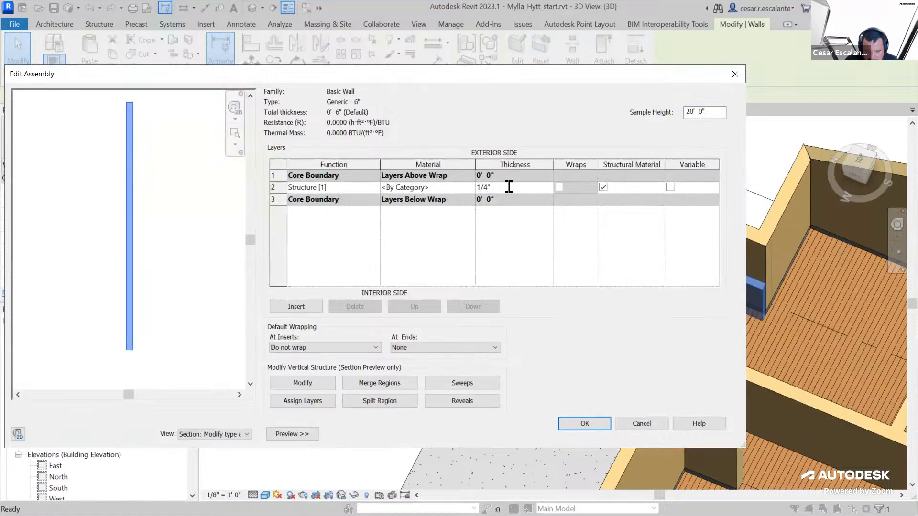
Search the materials for "tile" and choose Tile, Mosaic, Gray for the wall's structure layer
click(463, 187)
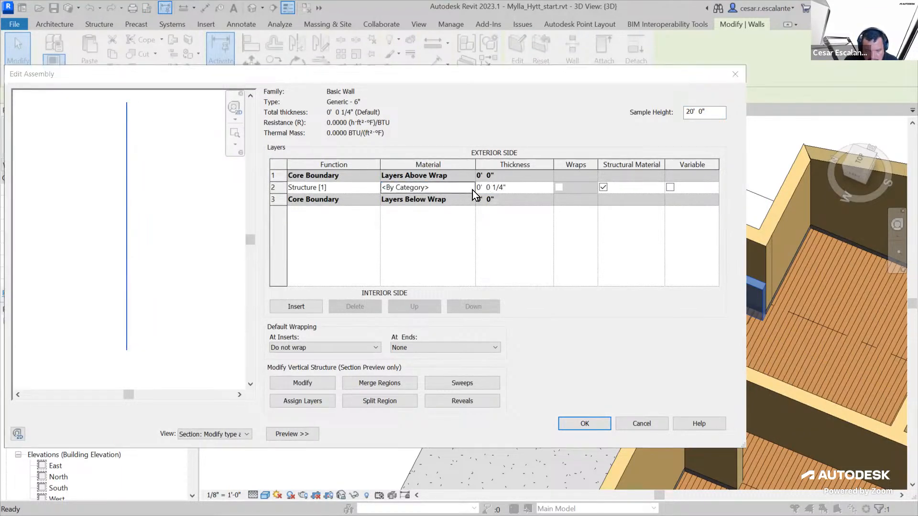
click(472, 189)
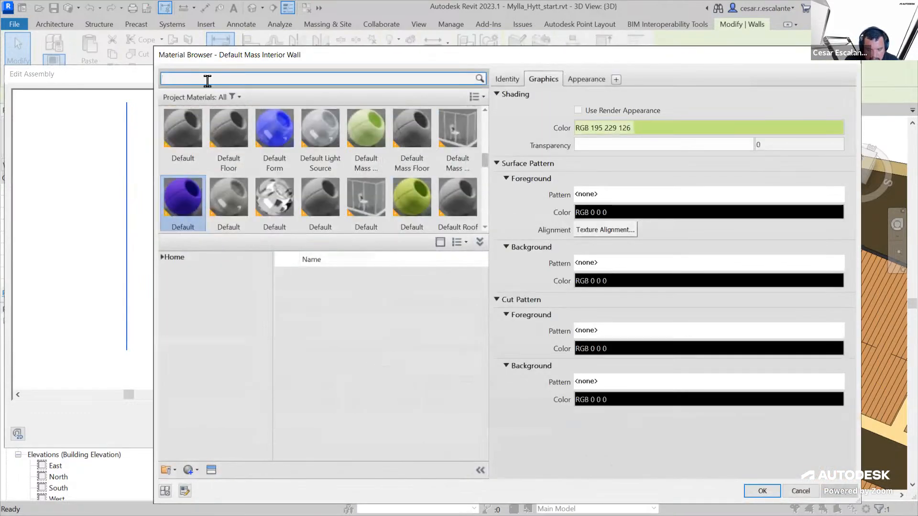
text(tile)
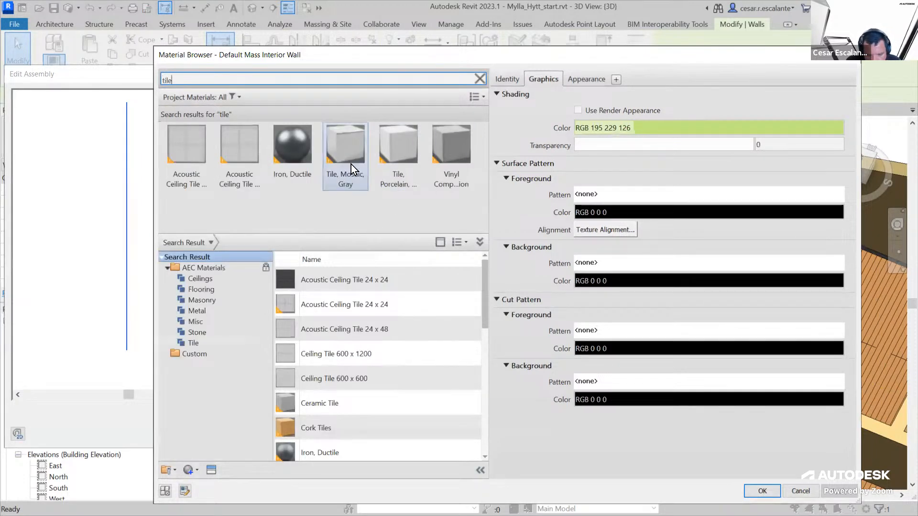
click(350, 151)
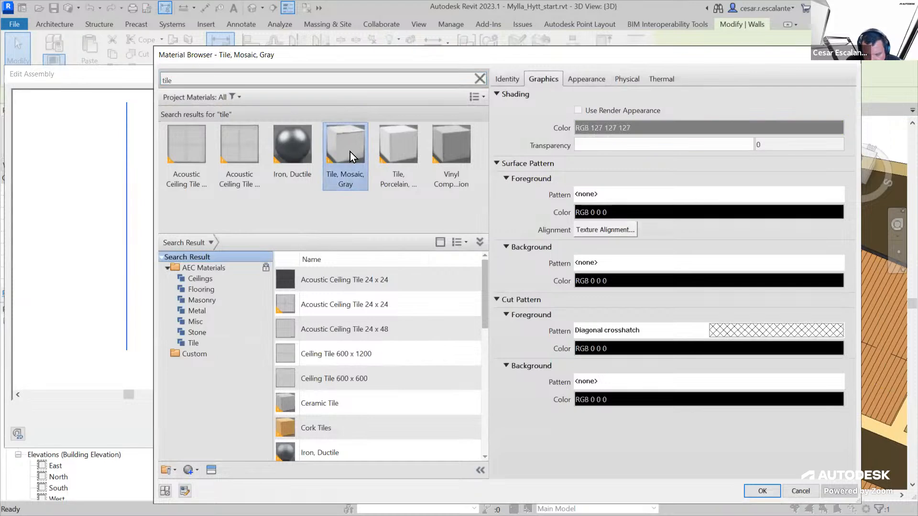
Give Tile, Mosaic, Gray the 8" Tile model pattern as its surface foreground and apply the wall type changes
click(635, 195)
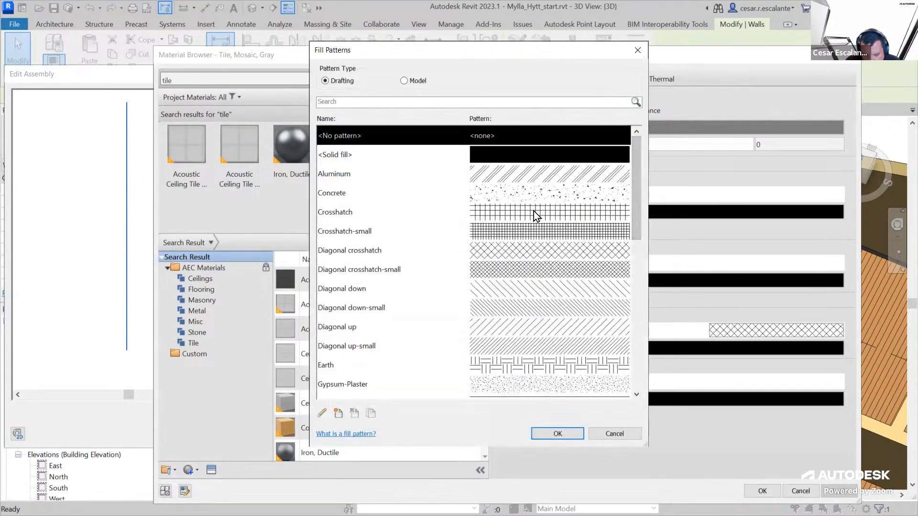
click(404, 81)
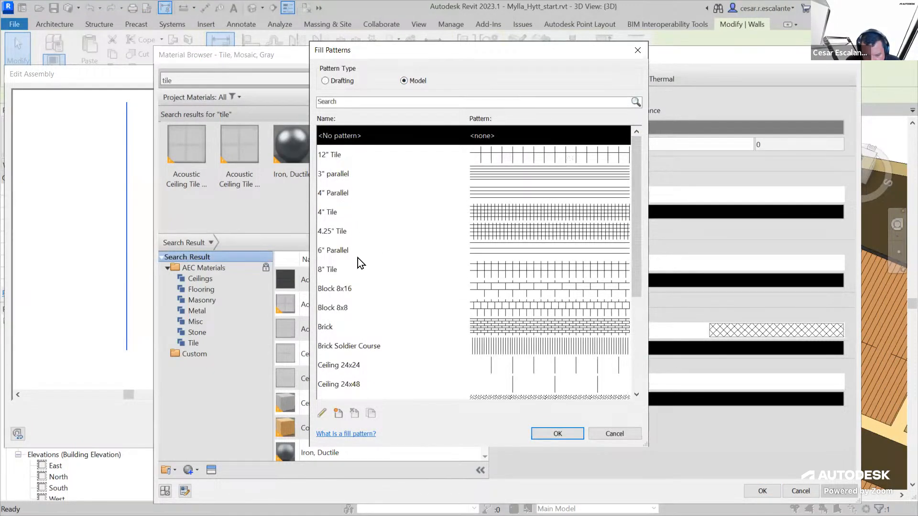
click(341, 271)
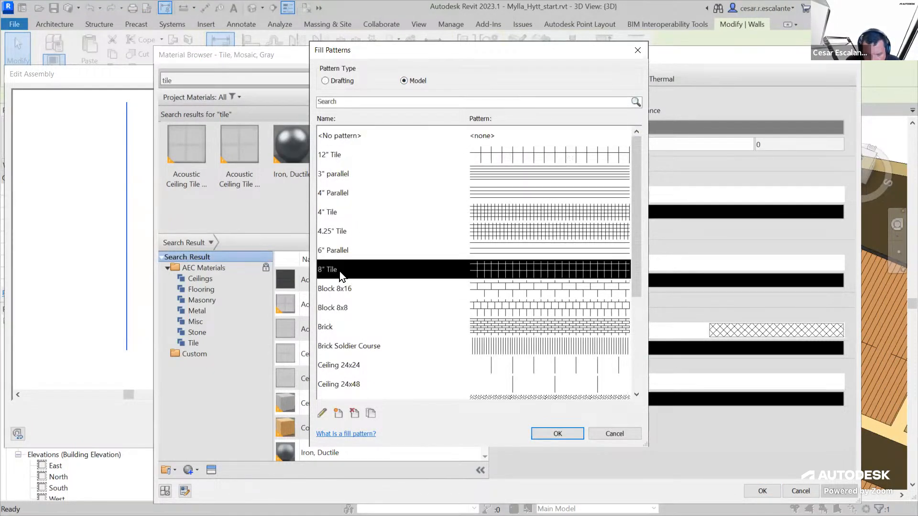
click(546, 428)
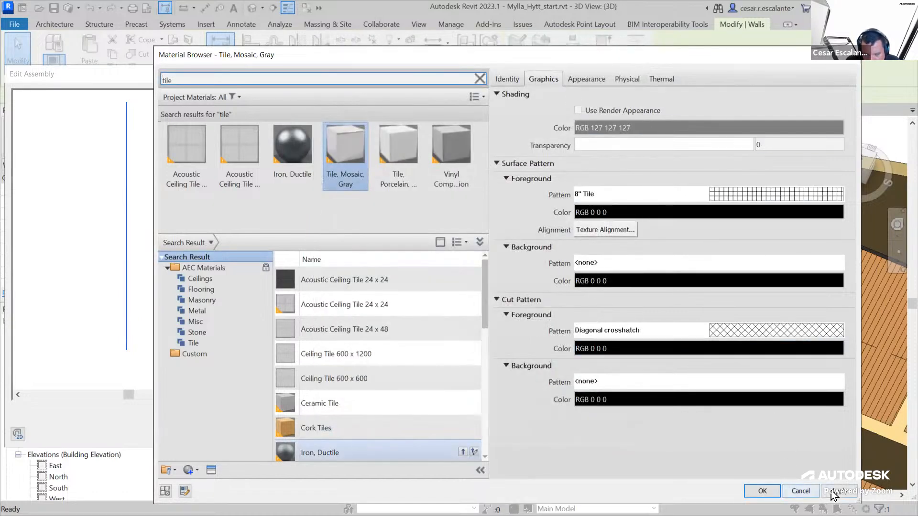
click(756, 491)
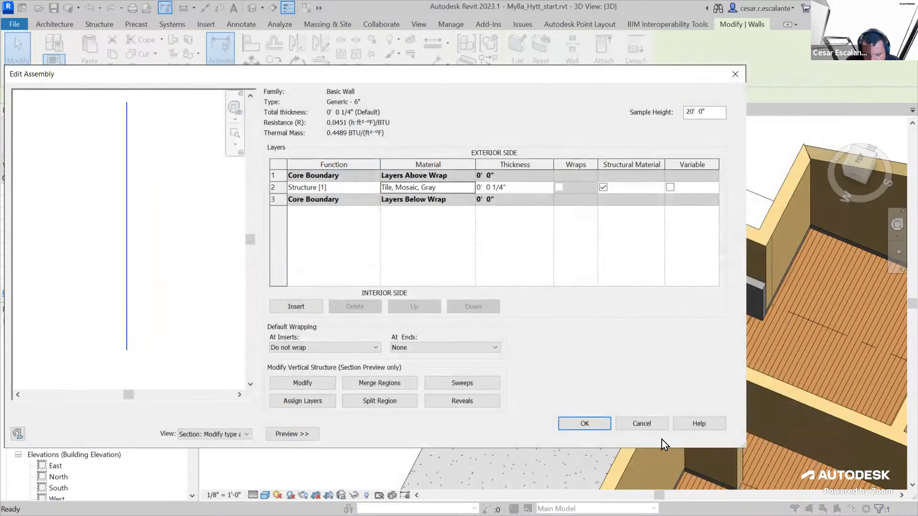
click(585, 422)
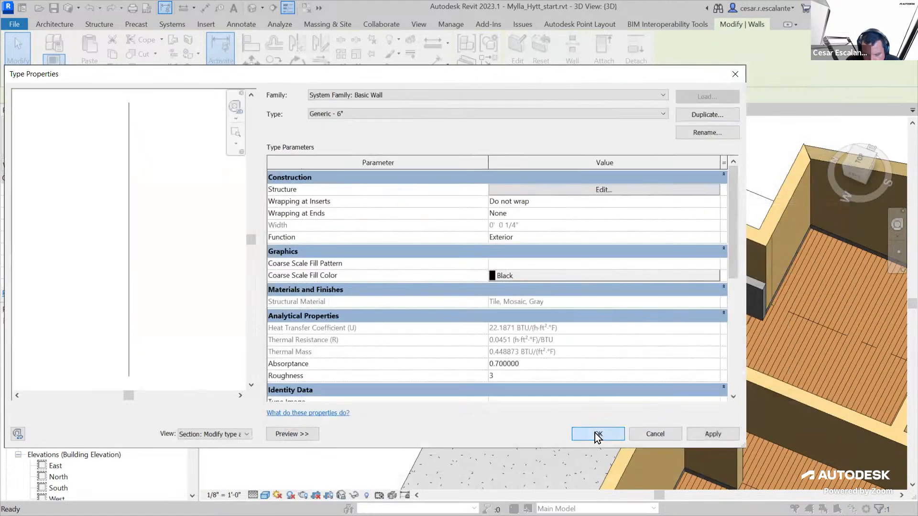
click(592, 429)
scroll(638, 240, up, 5)
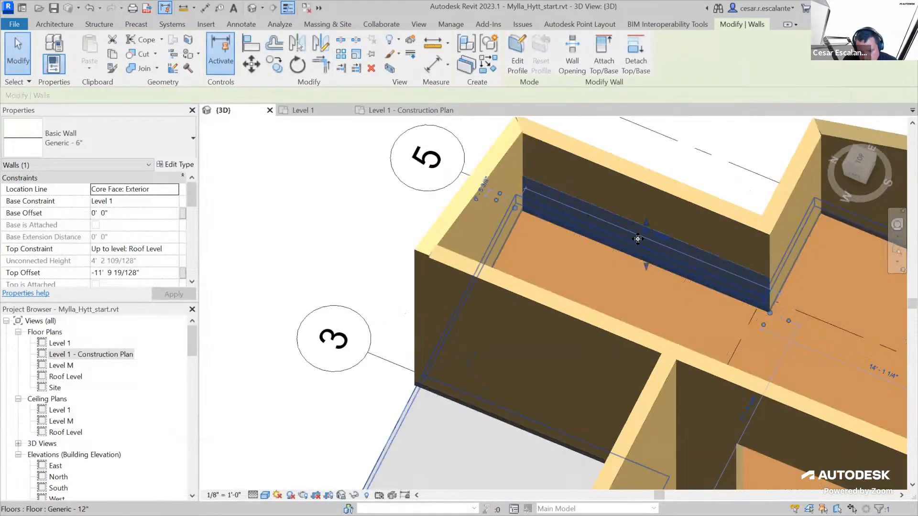
key(Escape)
Edit the thin tile wall's profile and sketch three lines forming a raised rectangular section above its top edge
shift+middle_drag(672, 250, 534, 366)
scroll(525, 308, up, 2)
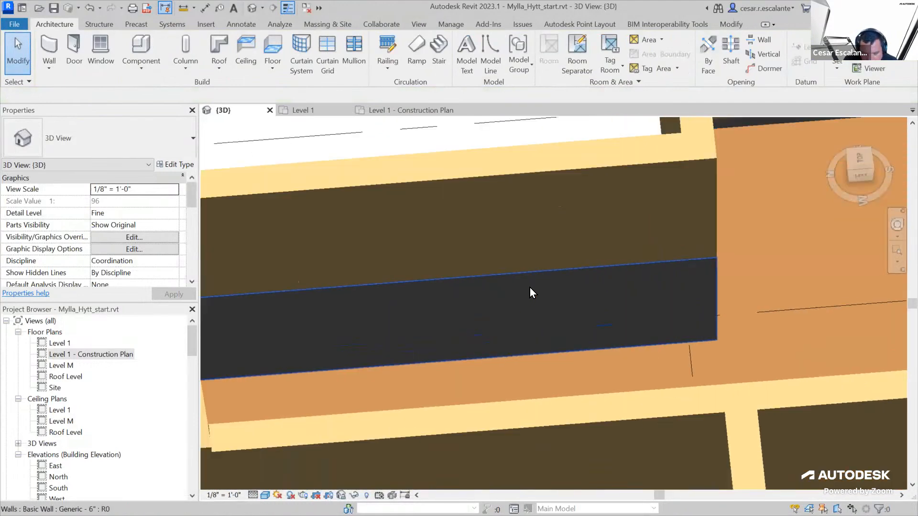
click(532, 278)
shift+middle_drag(669, 370, 683, 391)
click(517, 62)
mouse_move(651, 291)
shift+middle_down()
mouse_move(614, 285)
mouse_move(592, 345)
mouse_move(522, 320)
shift+middle_up()
click(538, 44)
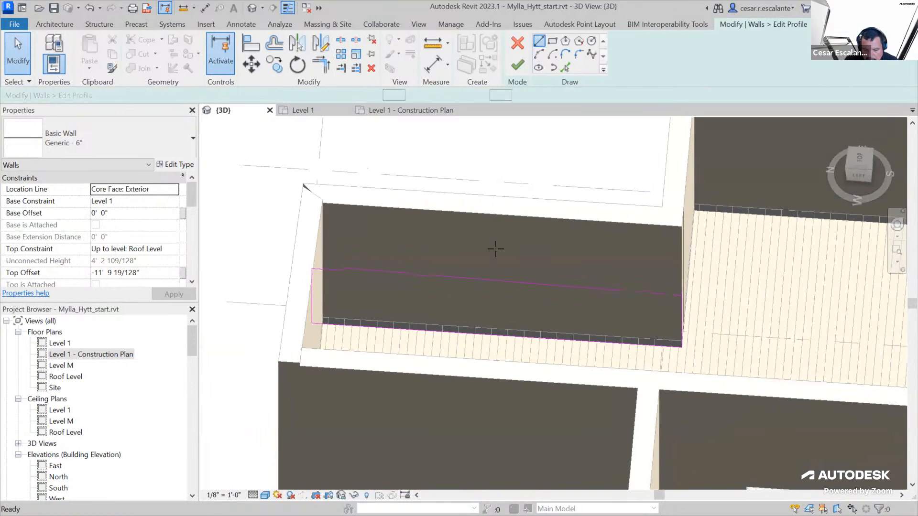
click(479, 276)
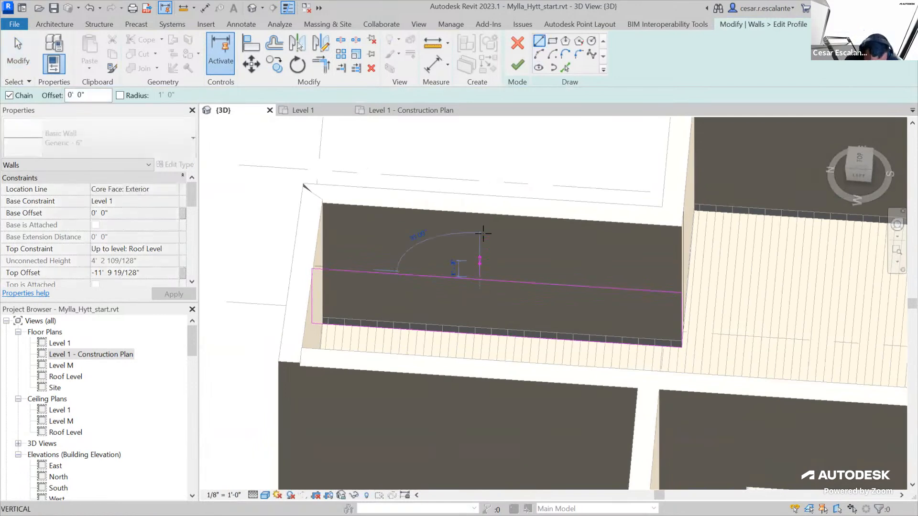
click(479, 227)
click(385, 226)
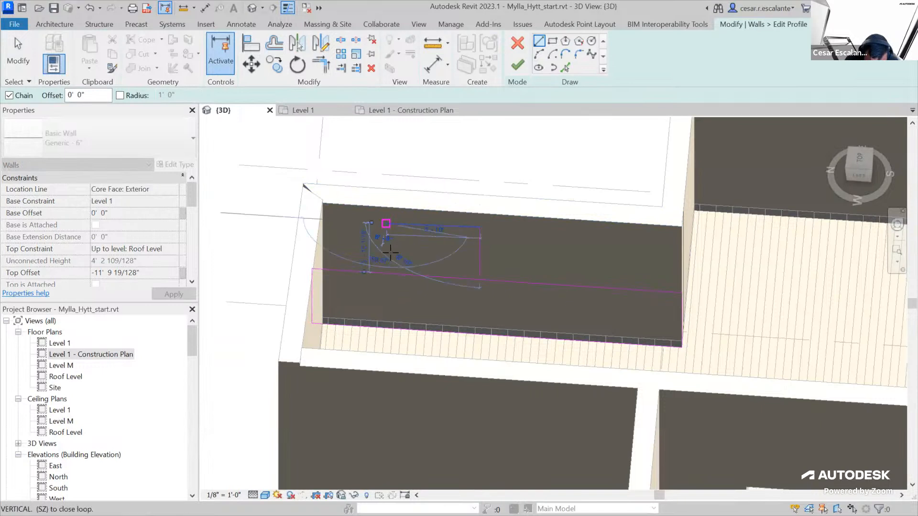
click(385, 273)
key(Escape)
key(Escape)
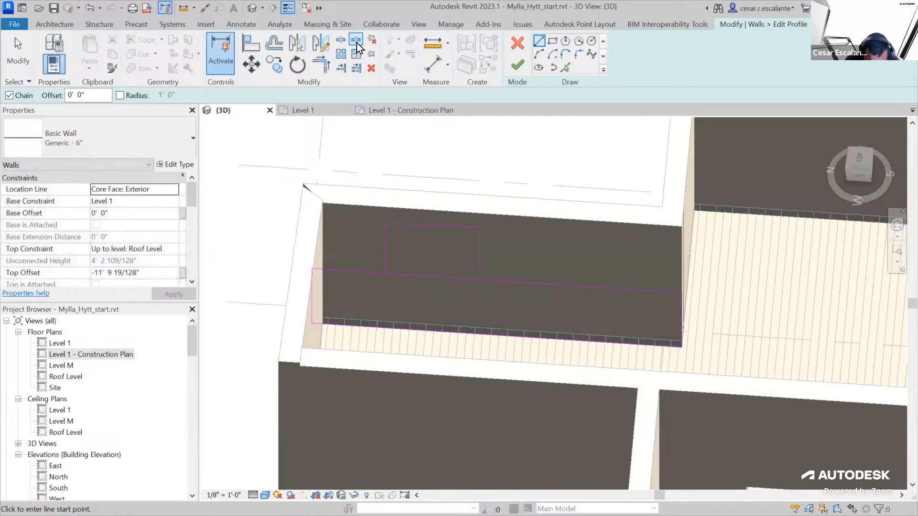
key(Escape)
key(Escape)
Trim the profile's top edge to the near side of the raised section and draw a new top line from its other side to the wall's end
click(322, 67)
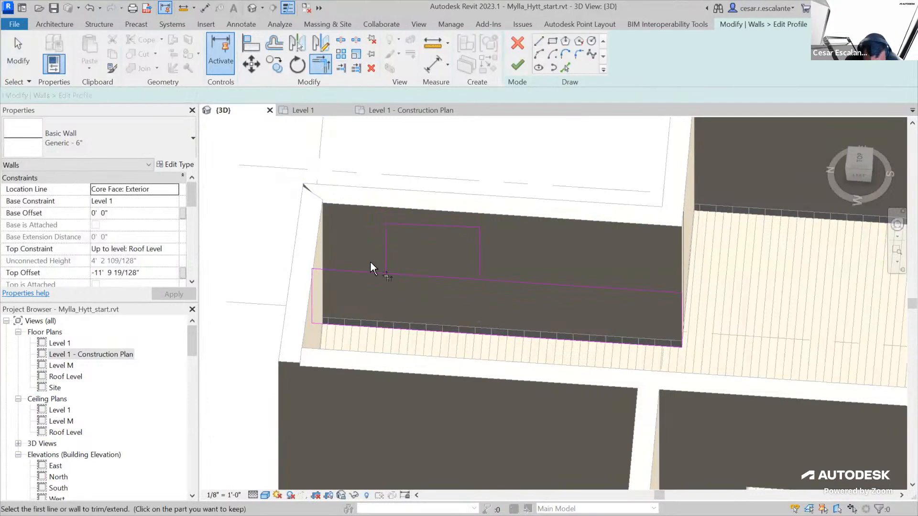
click(374, 273)
click(387, 260)
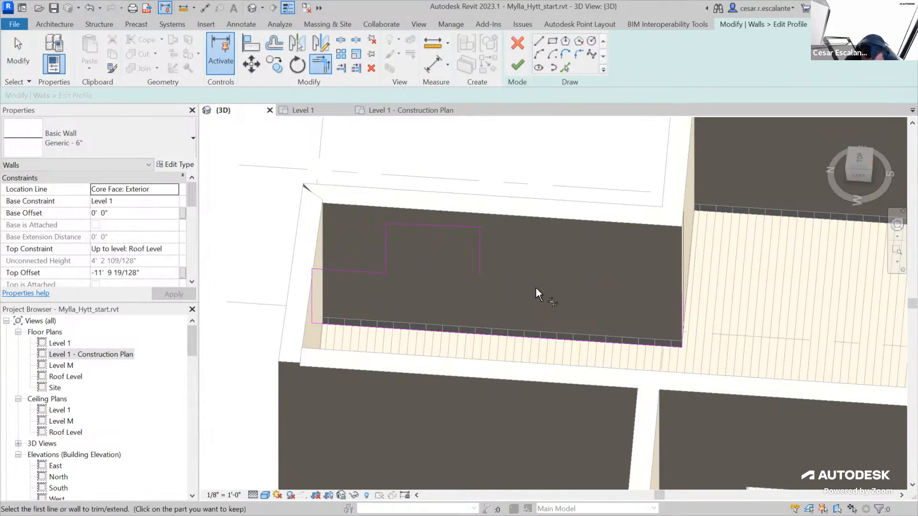
click(539, 41)
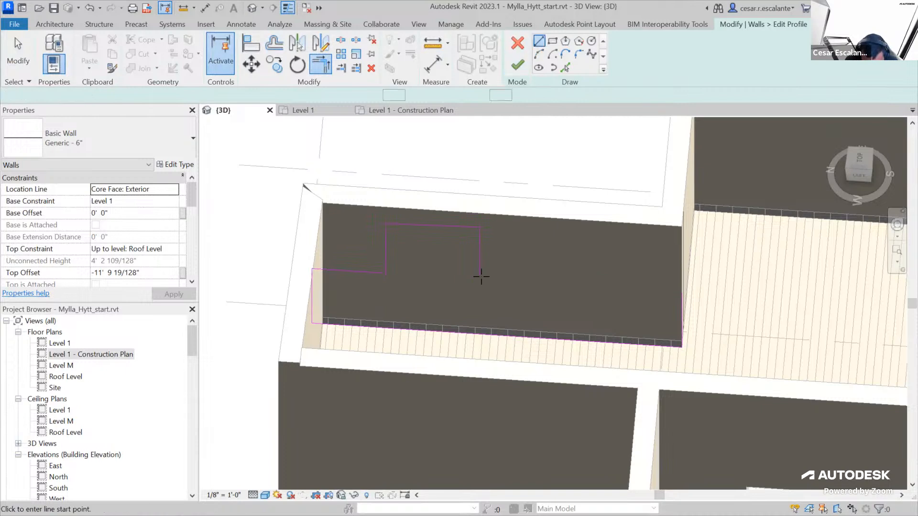
click(479, 276)
click(684, 285)
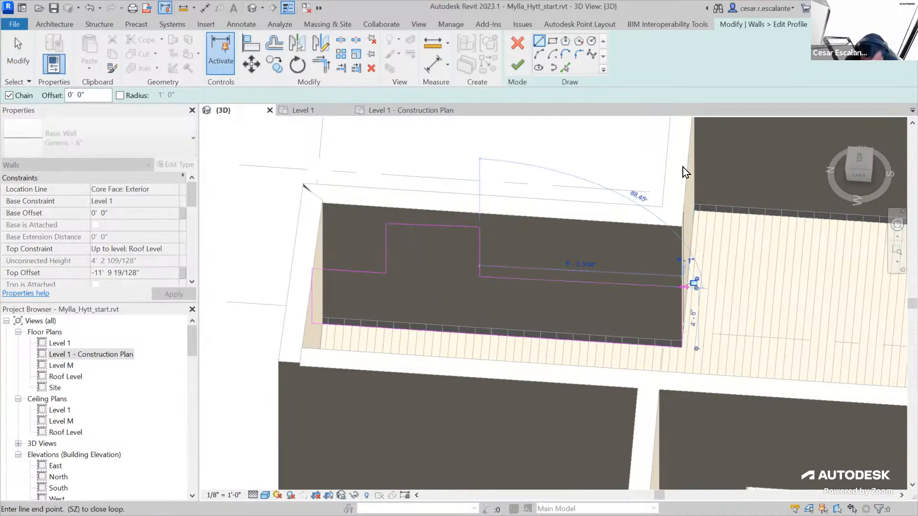
Trim the new top line and the wall's end edge into a closed corner and finish the profile edit
click(519, 64)
click(696, 309)
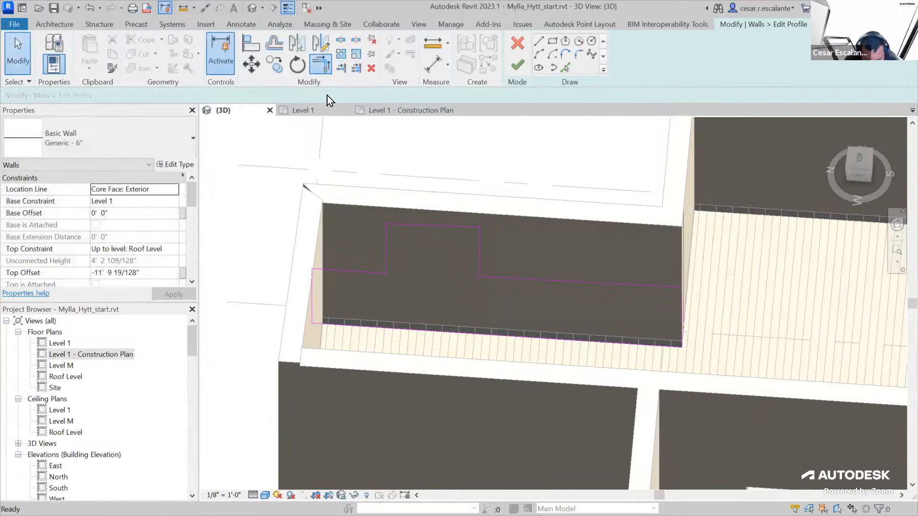
click(324, 72)
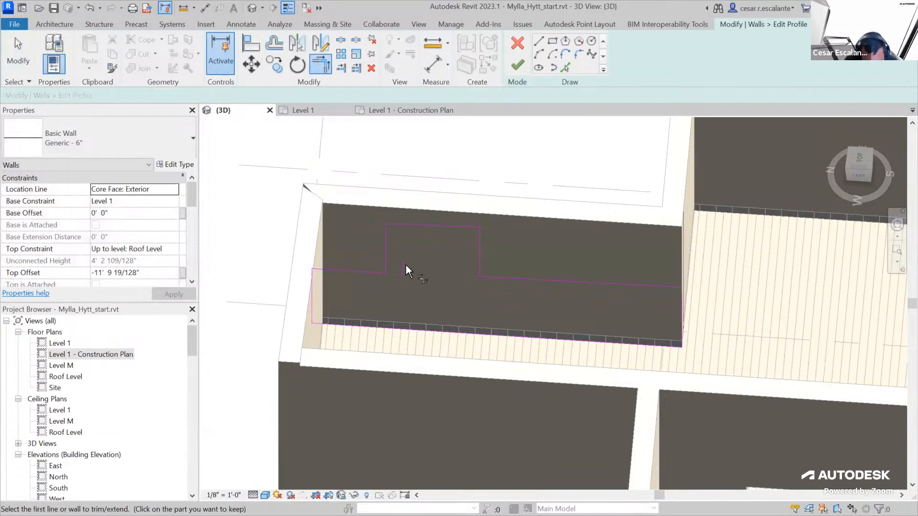
click(516, 278)
click(682, 323)
click(518, 65)
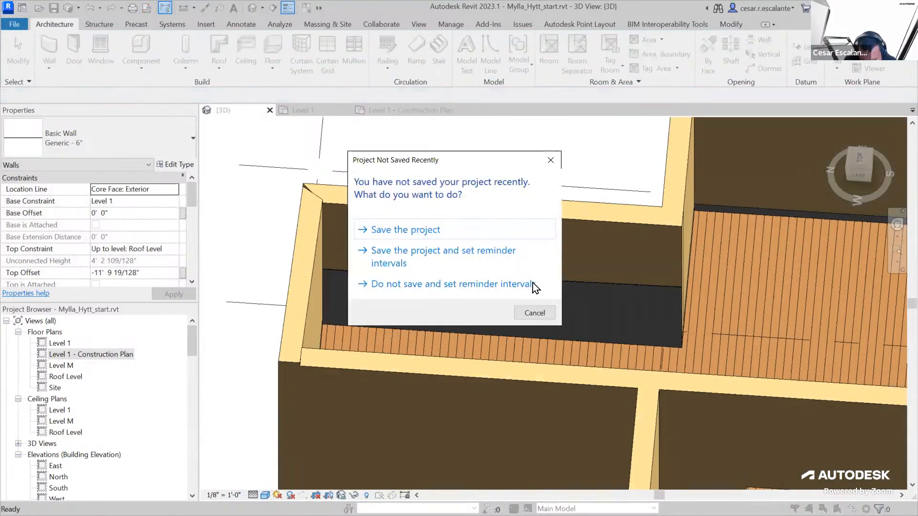
Dismiss the save reminder and examine the thin tile wall's stepped profile from several angles
click(534, 312)
click(290, 197)
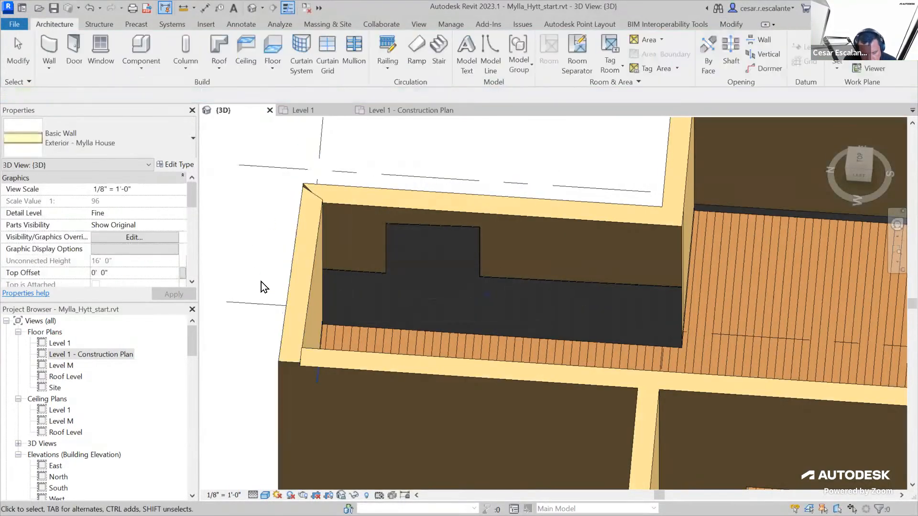
click(261, 282)
shift+middle_drag(294, 292, 501, 302)
scroll(621, 369, up, 4)
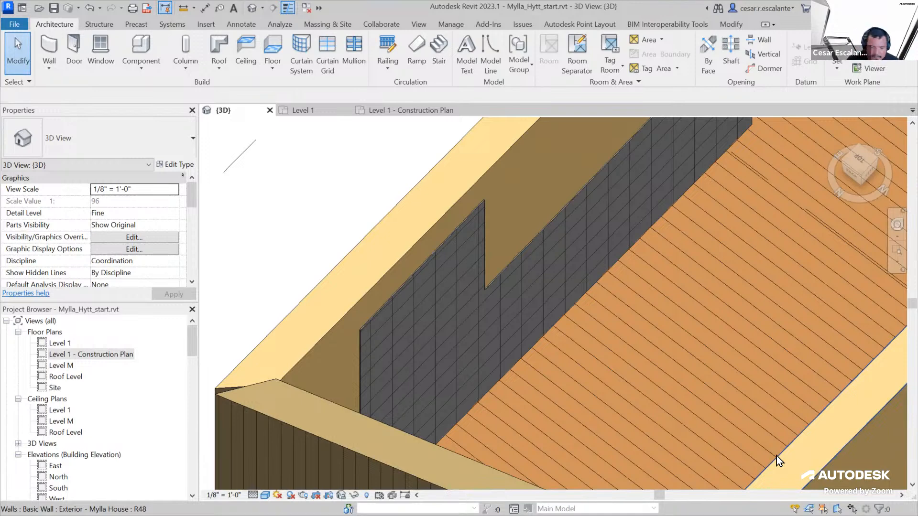
scroll(530, 383, down, 4)
middle_drag(530, 384, 424, 390)
scroll(537, 391, down, 1)
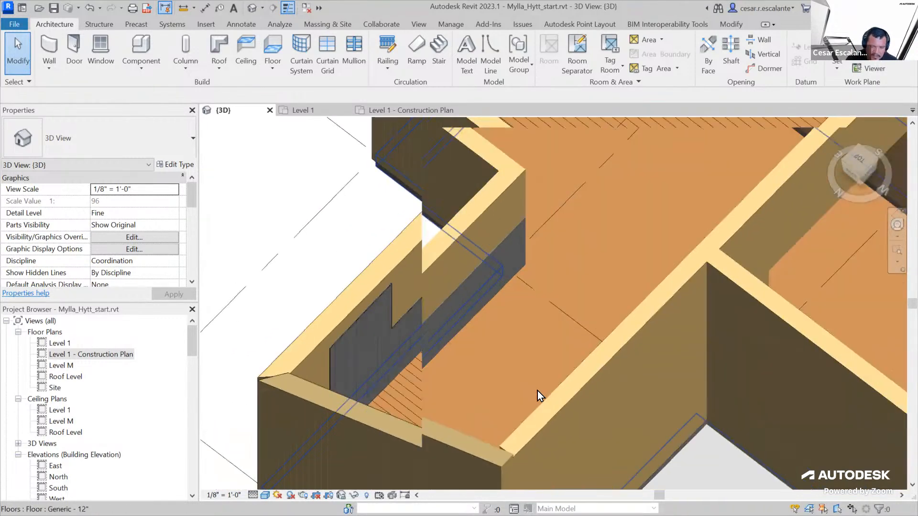
scroll(530, 392, down, 6)
shift+middle_drag(597, 415, 553, 397)
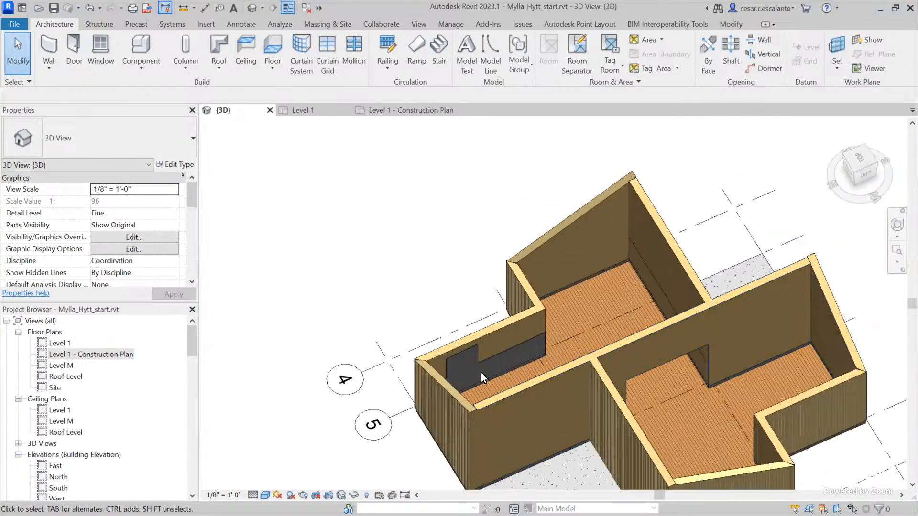
scroll(502, 367, up, 5)
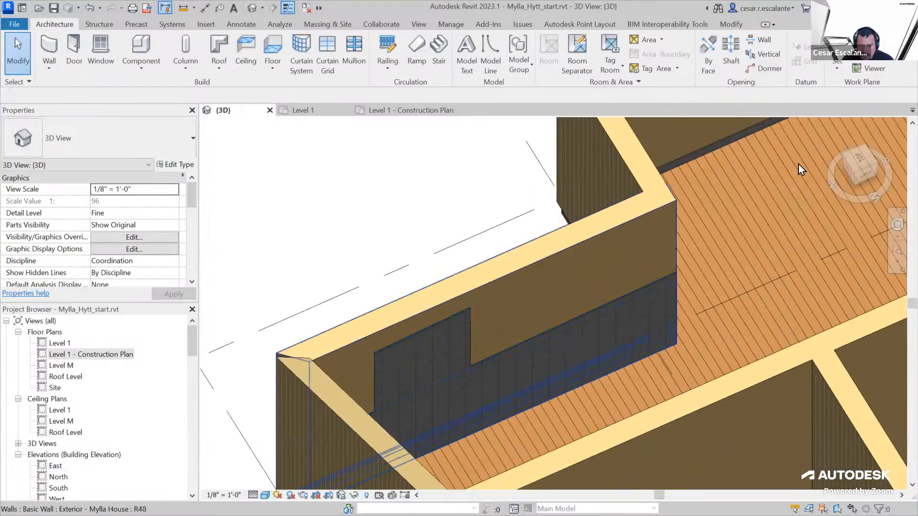
Join the thin Generic - 6" tile wall to the Exterior - Mylla House wall directly behind it, working from the top view
click(856, 156)
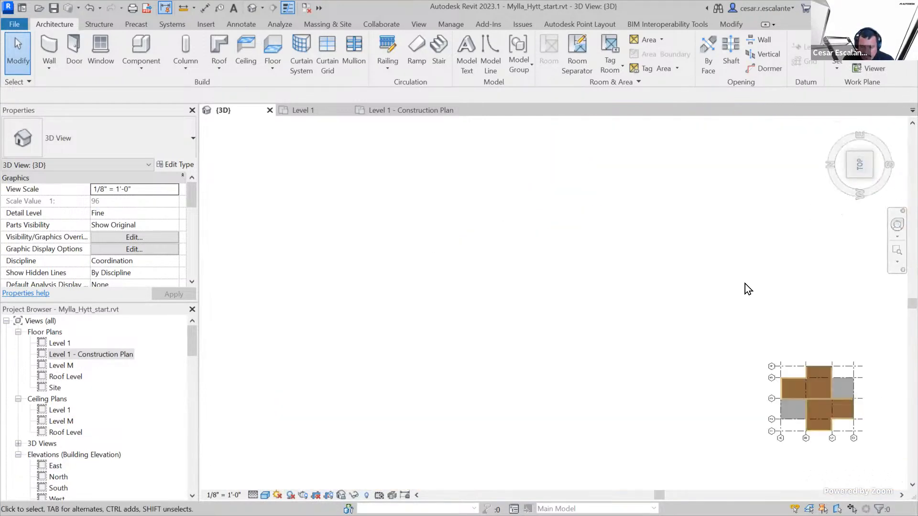
scroll(525, 270, up, 8)
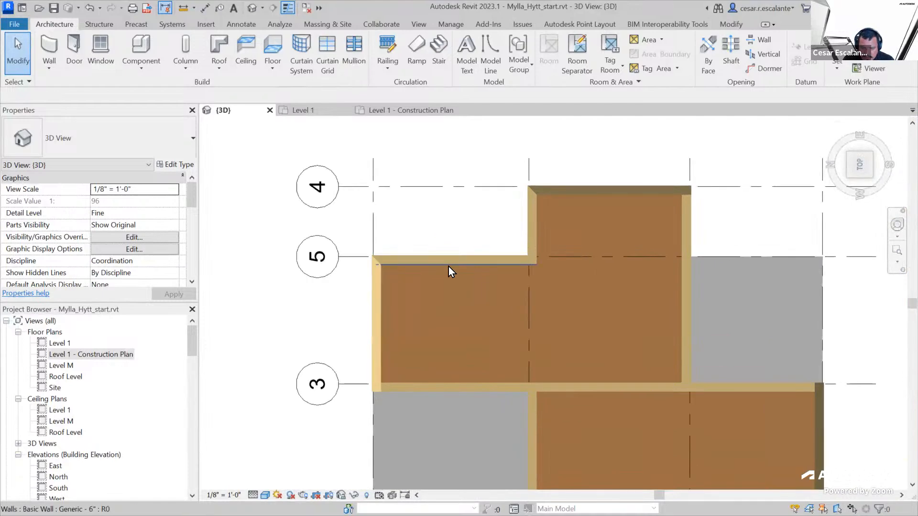
scroll(448, 266, up, 5)
scroll(508, 321, down, 6)
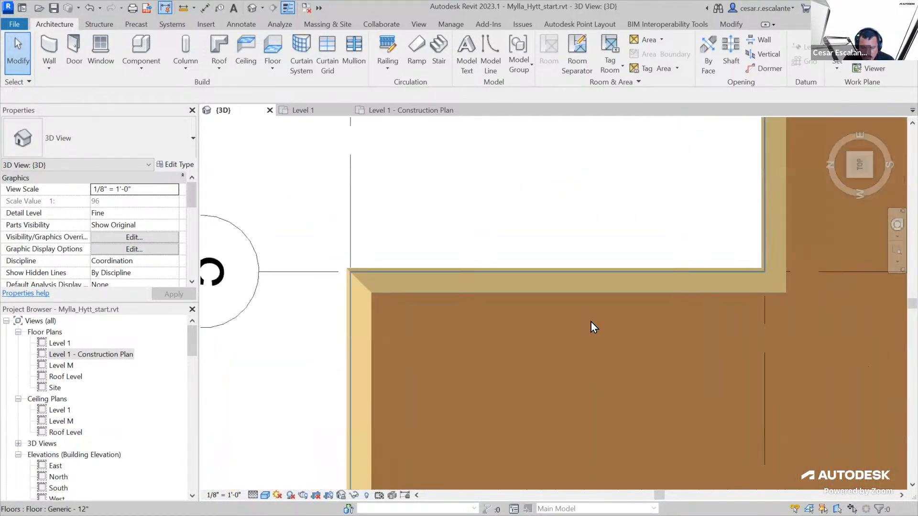
scroll(699, 297, up, 2)
mouse_move(665, 314)
shift+middle_down()
mouse_move(666, 291)
mouse_move(673, 314)
shift+middle_up()
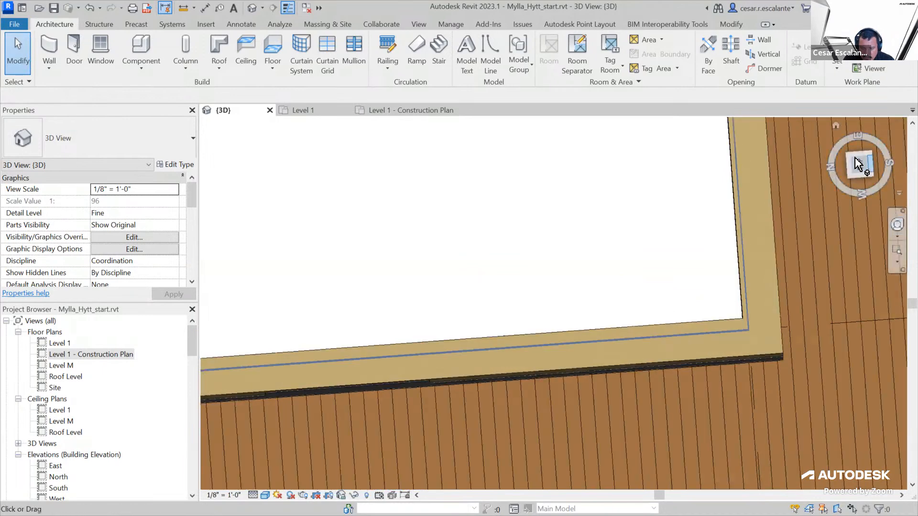
click(858, 166)
scroll(508, 267, up, 8)
scroll(532, 257, up, 6)
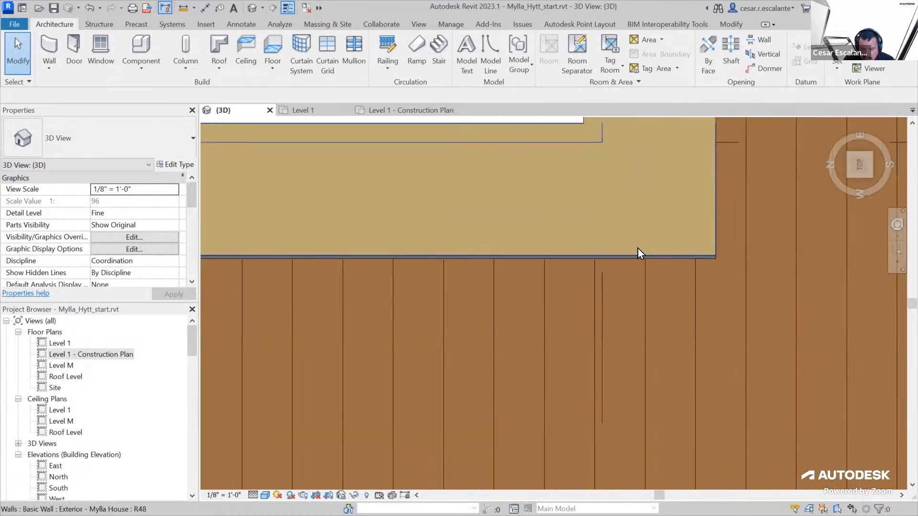
scroll(660, 266, up, 2)
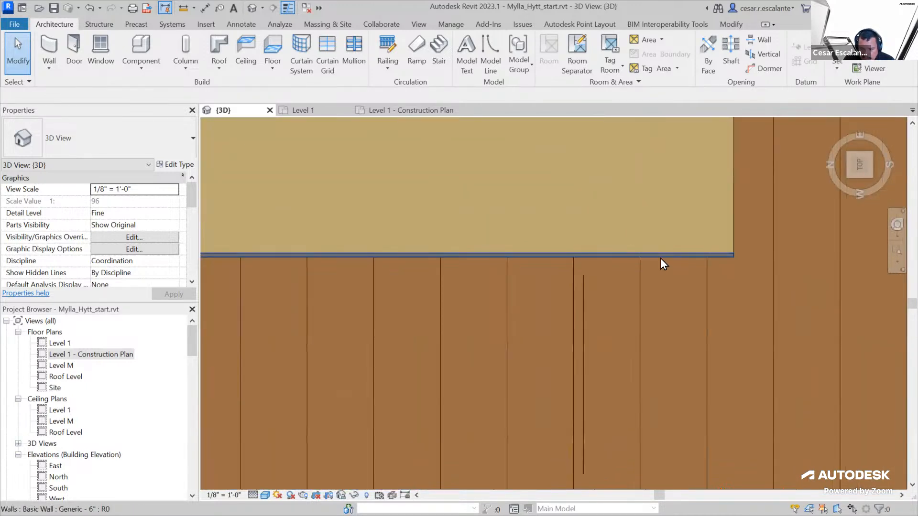
click(661, 259)
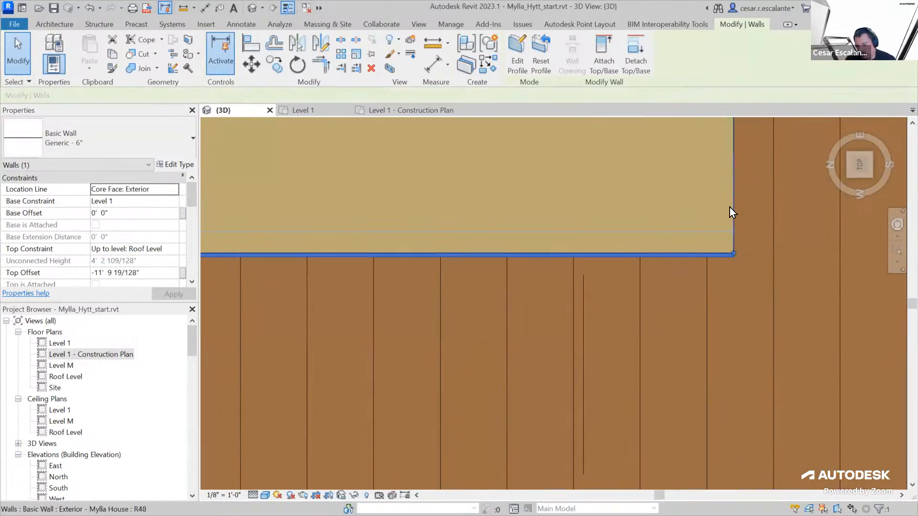
click(139, 71)
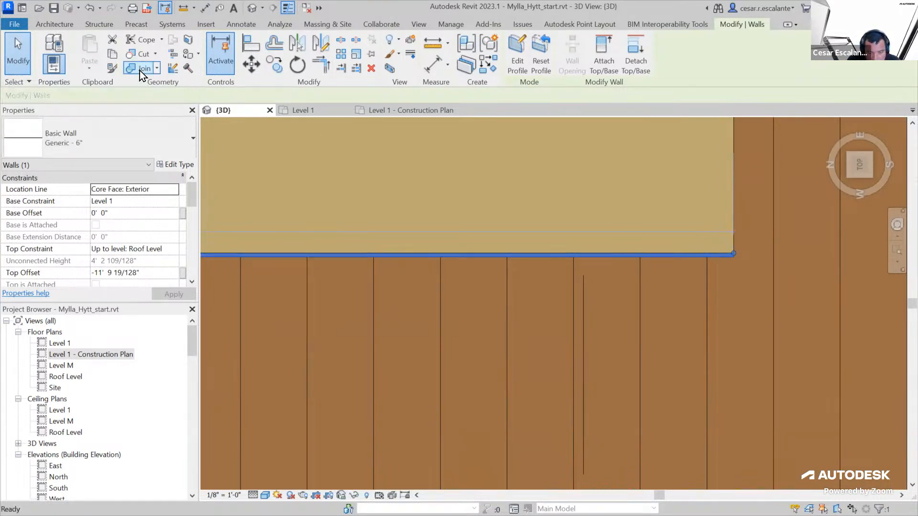
click(728, 189)
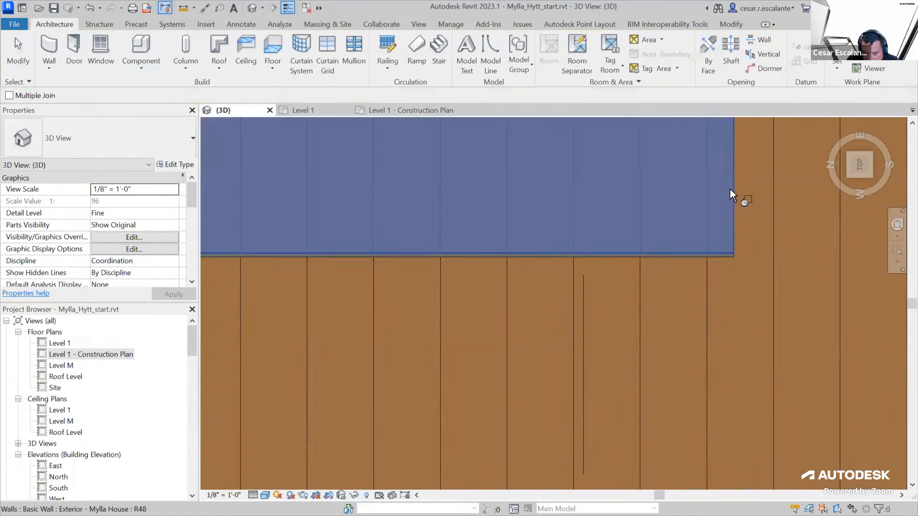
click(730, 255)
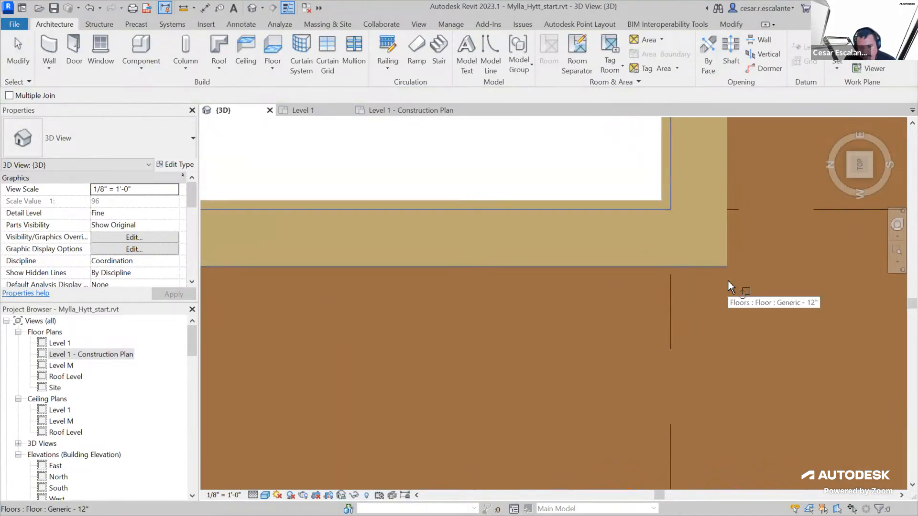
key(Escape)
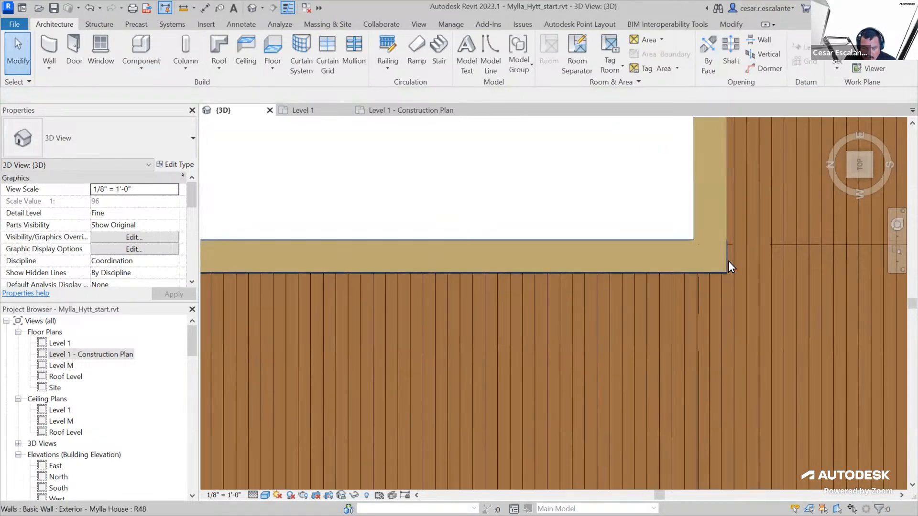
Try to move the joined exterior wall outward from the tile wall and cancel the change
click(723, 259)
drag(635, 254, 637, 213)
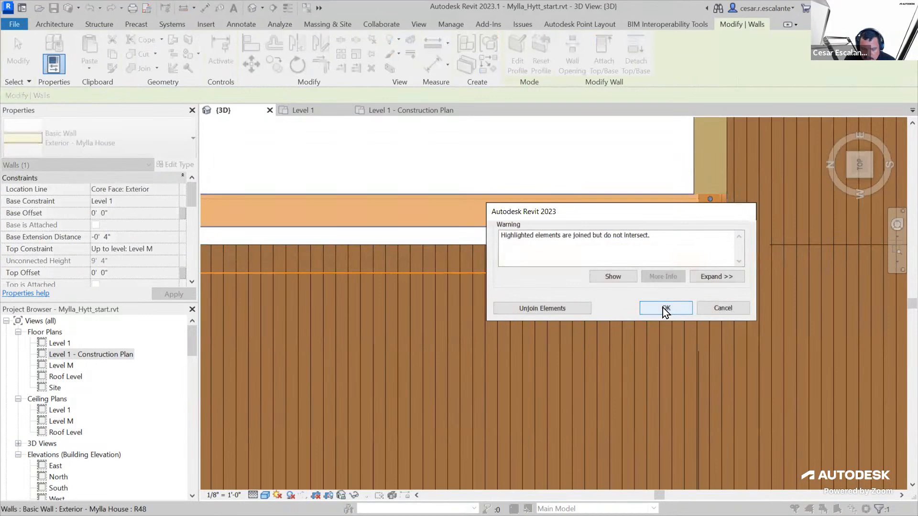
click(726, 308)
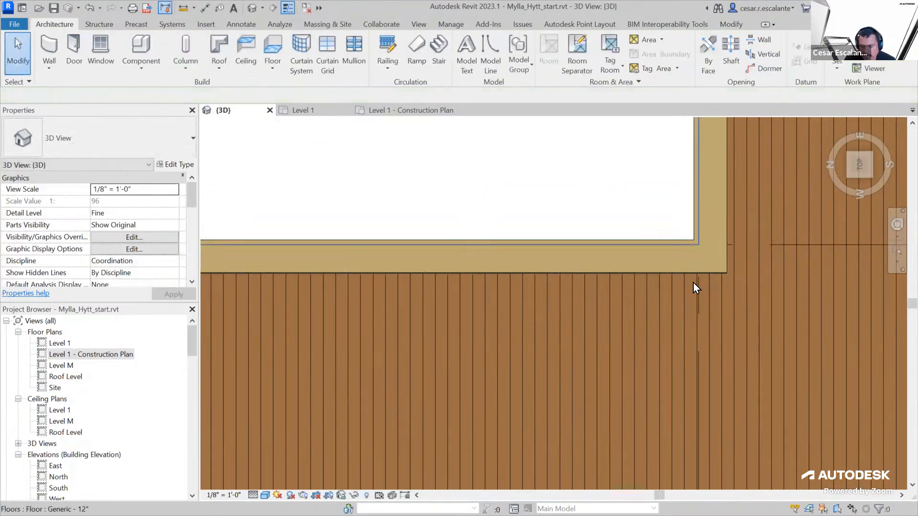
scroll(708, 273, up, 4)
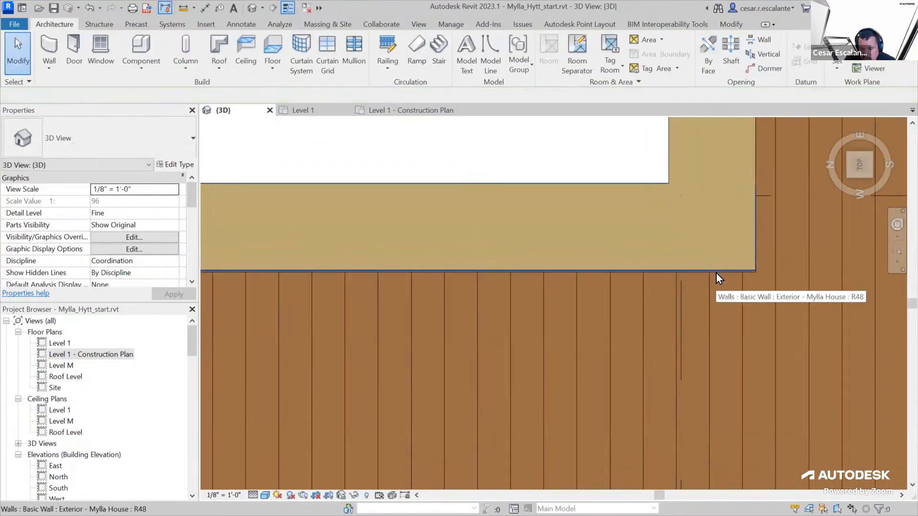
click(688, 258)
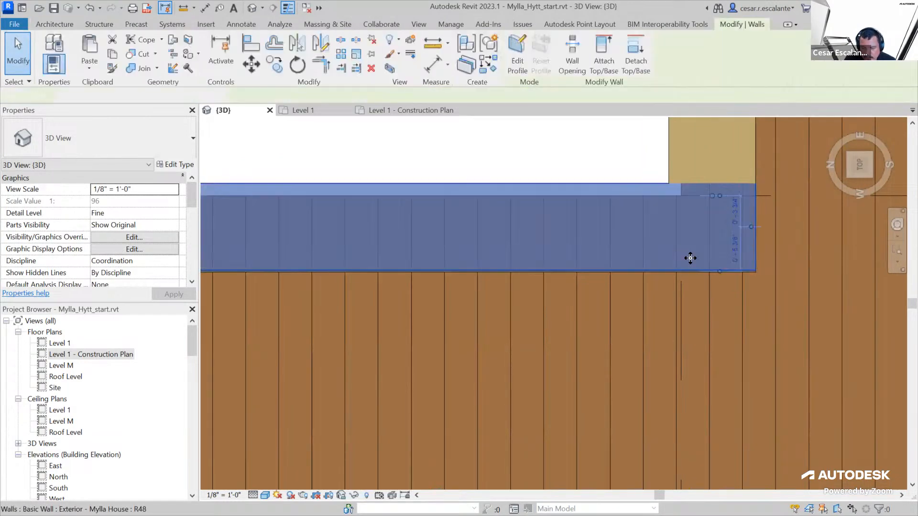
key(Escape)
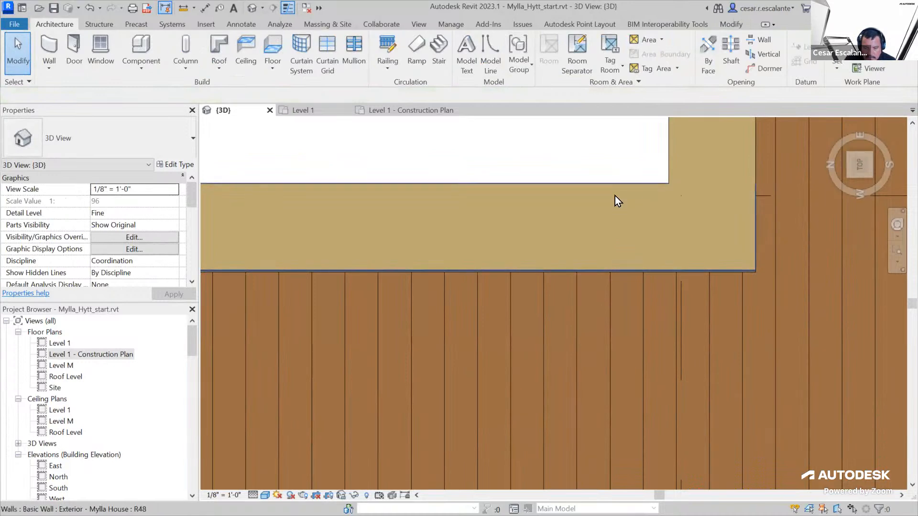
Move the exterior wall outward, unjoin it from the tile wall, and undo the change
click(626, 205)
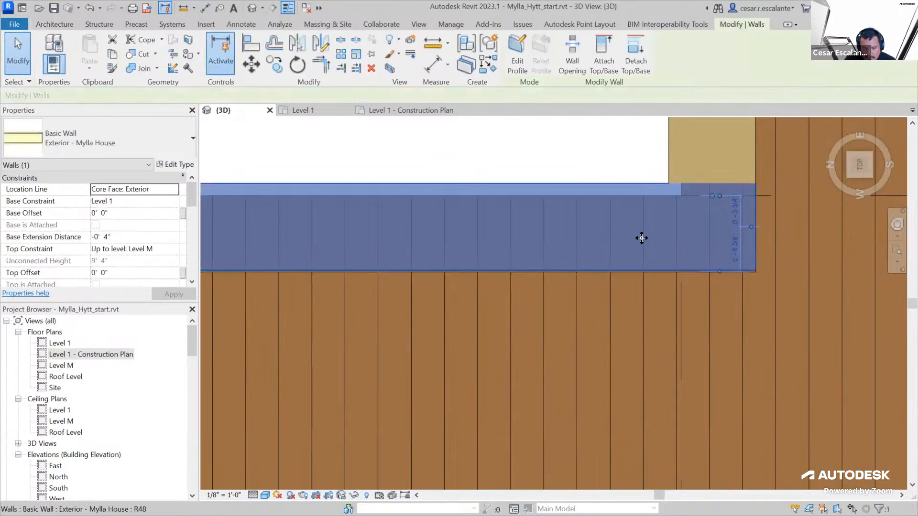
drag(615, 213, 608, 170)
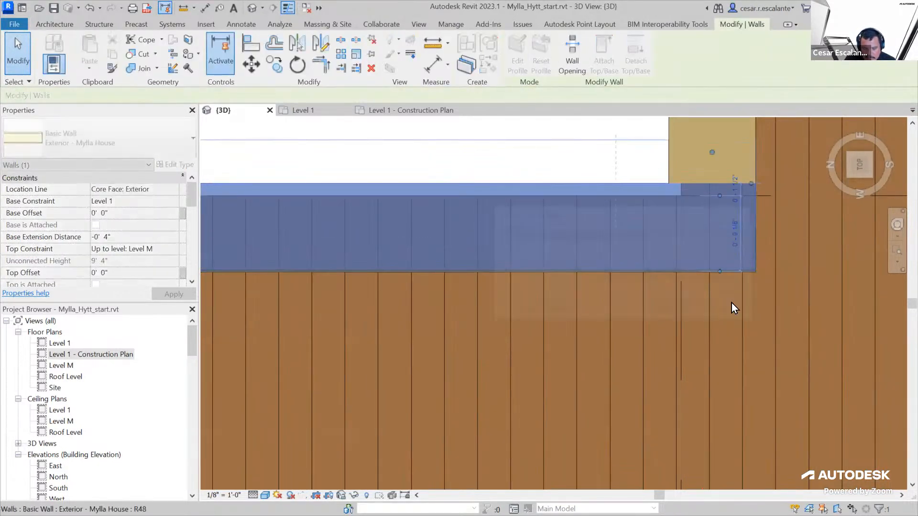
click(569, 312)
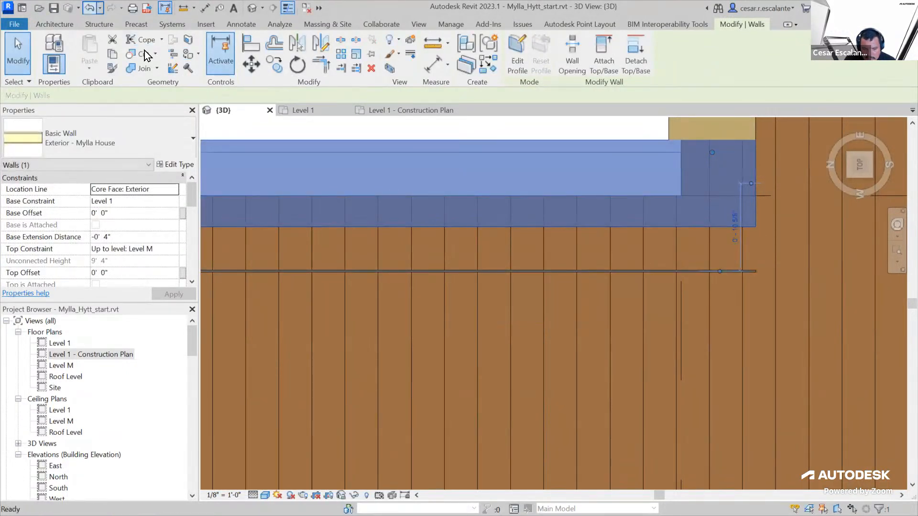
key(Escape)
Try to shift the exterior wall outward from the tile wall with the Move tool, picking a base point and a destination
scroll(766, 277, up, 4)
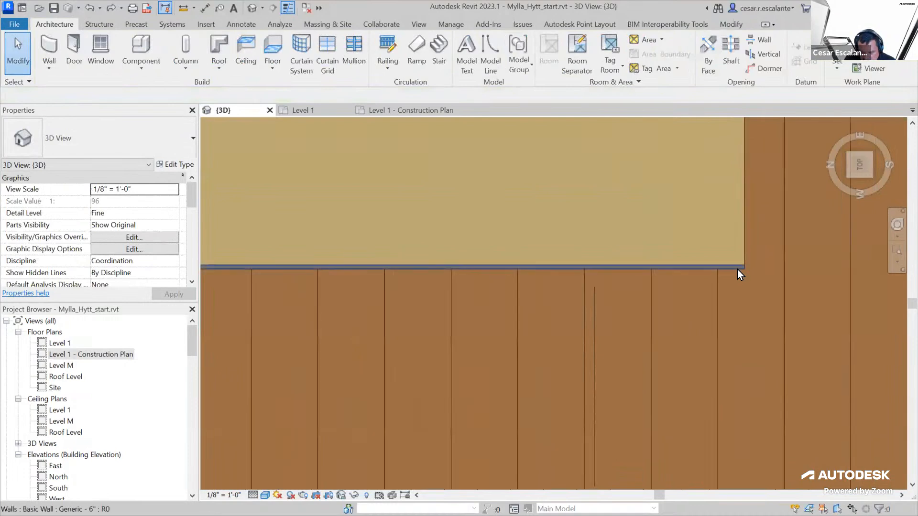
click(741, 250)
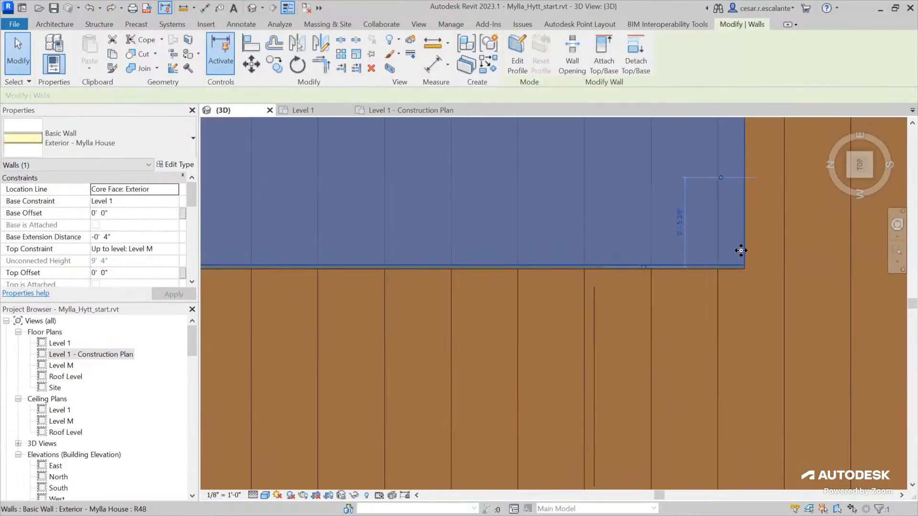
scroll(760, 273, down, 3)
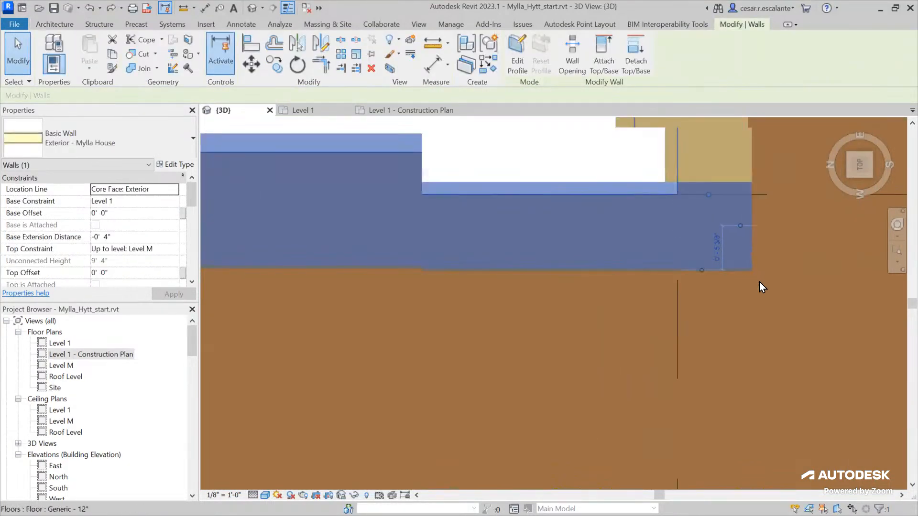
click(250, 70)
middle_drag(358, 201, 706, 360)
scroll(712, 360, down, 3)
click(506, 364)
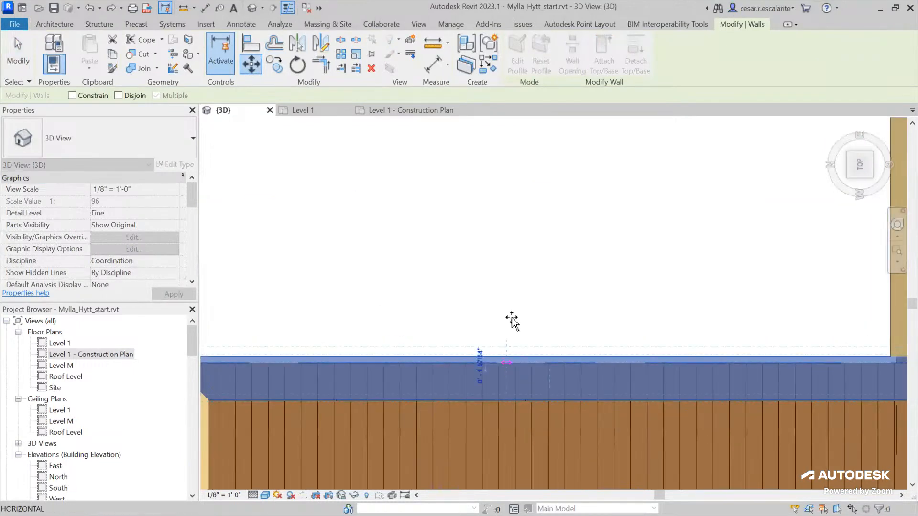
click(508, 249)
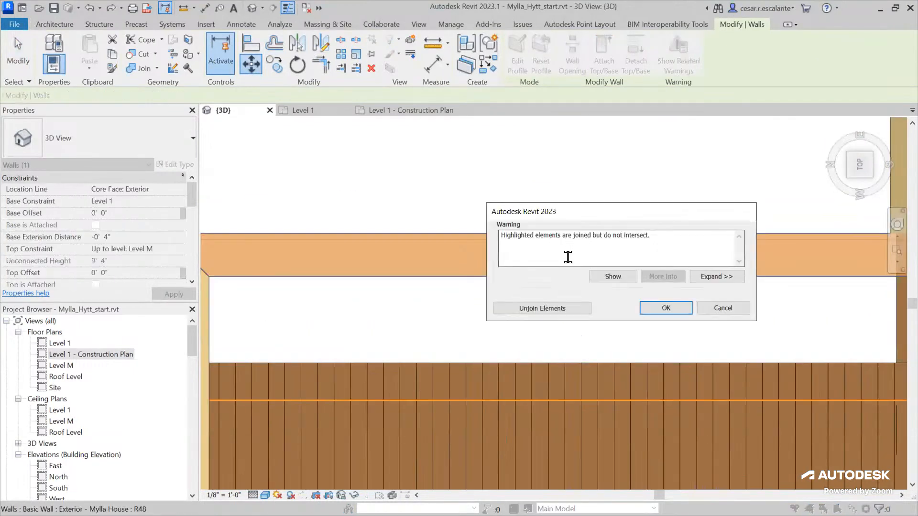
click(686, 309)
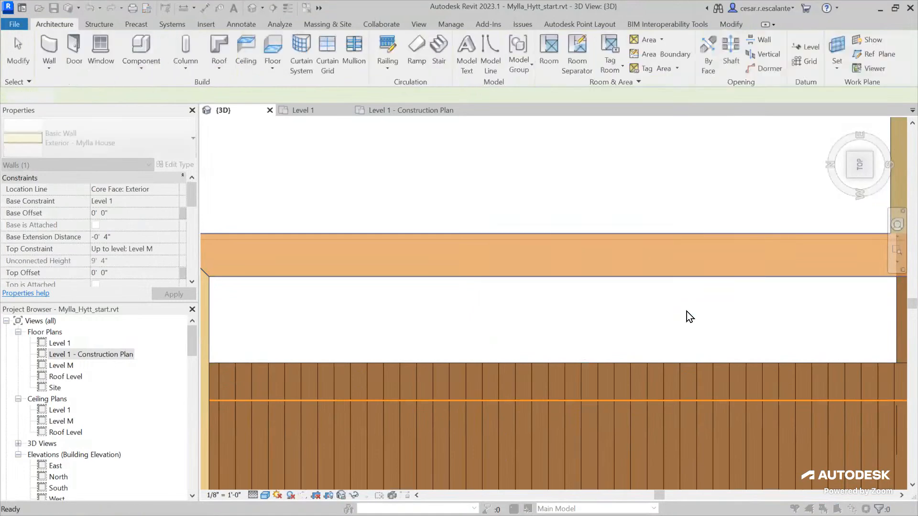
Select the thin tile wall and examine how it sits against the exterior wall and floor from several angles
scroll(405, 165, down, 2)
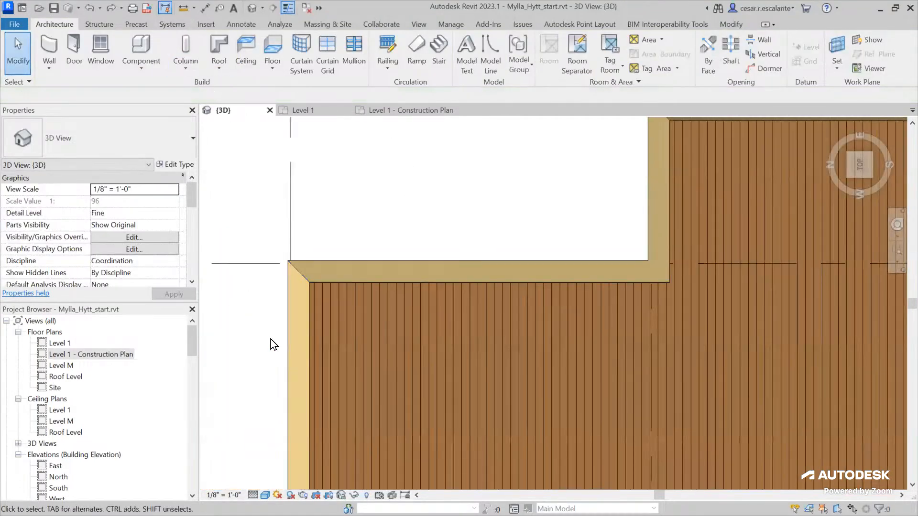
shift+middle_drag(497, 335, 491, 240)
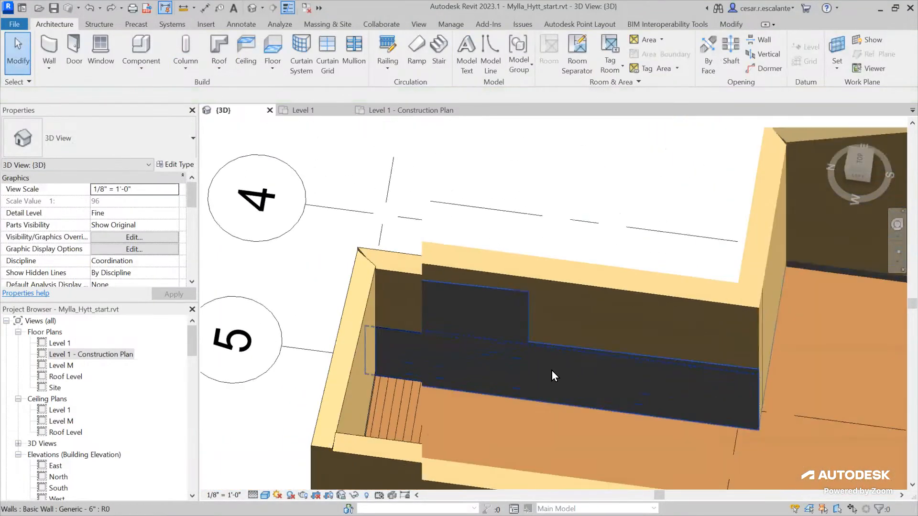
scroll(551, 371, up, 2)
click(551, 342)
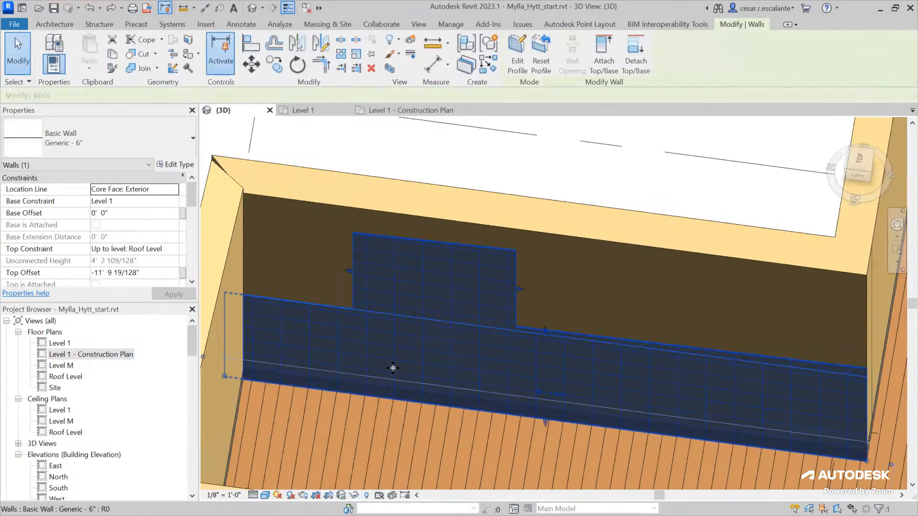
scroll(393, 367, down, 1)
scroll(496, 405, down, 2)
mouse_move(495, 405)
shift+middle_down()
mouse_move(635, 374)
mouse_move(540, 351)
shift+middle_up()
scroll(590, 392, up, 2)
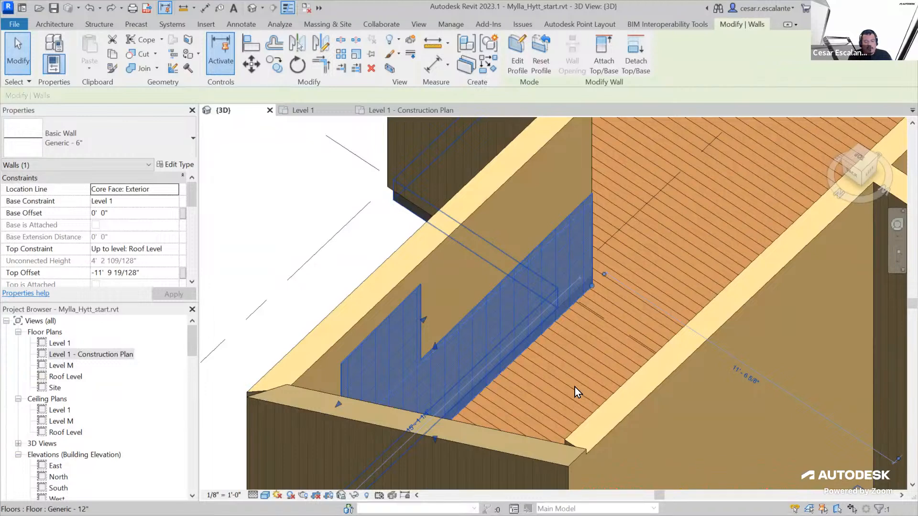
click(294, 213)
scroll(295, 214, down, 2)
scroll(282, 223, down, 3)
middle_drag(488, 311, 474, 388)
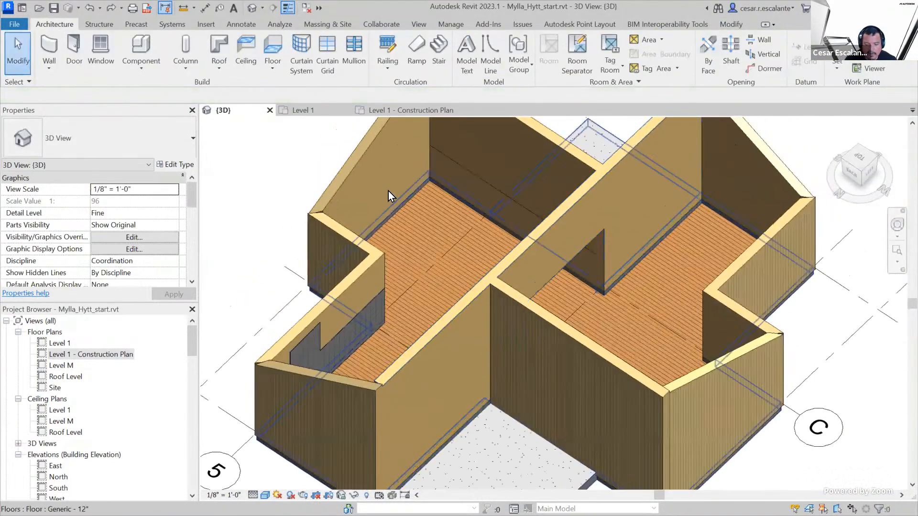
scroll(382, 186, up, 3)
middle_drag(477, 273, 521, 369)
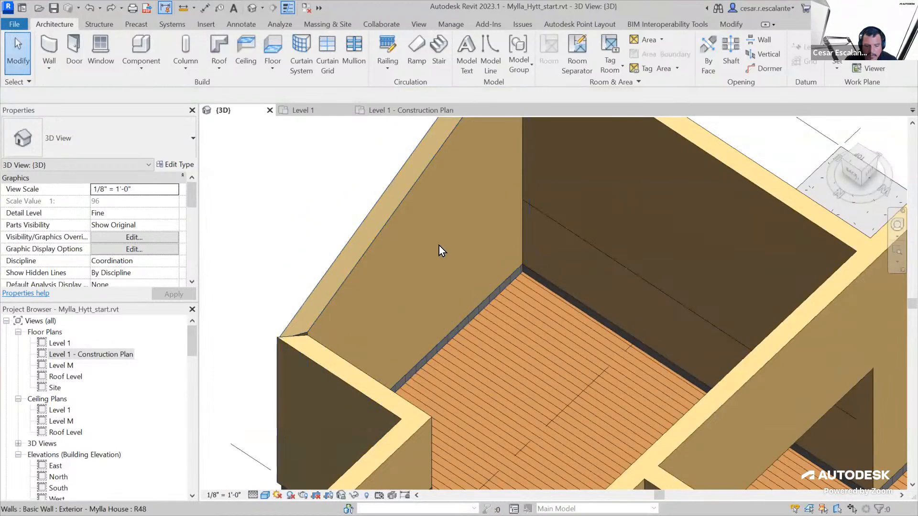
scroll(459, 252, down, 2)
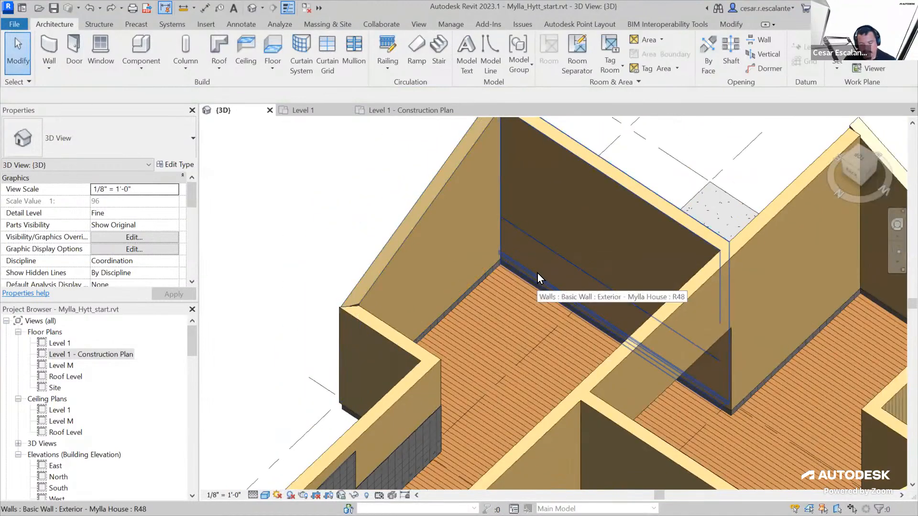
scroll(436, 274, up, 2)
scroll(470, 293, down, 1)
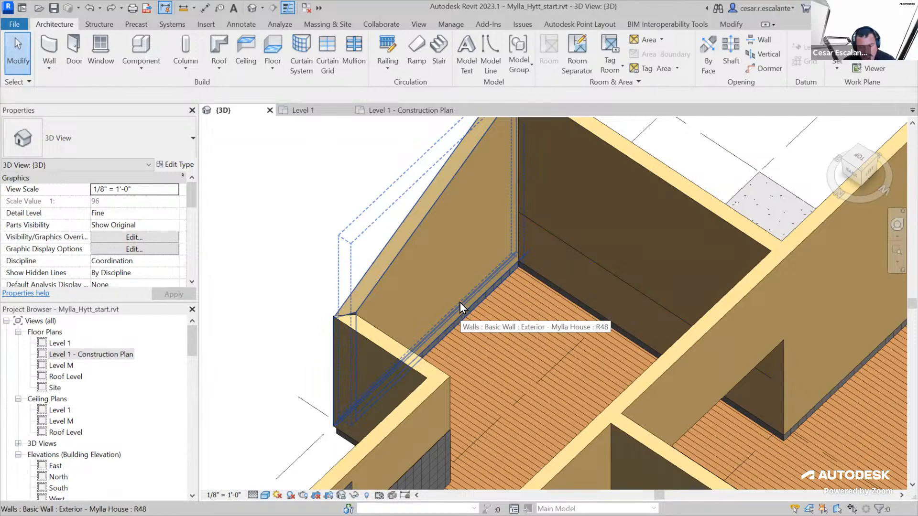
click(465, 245)
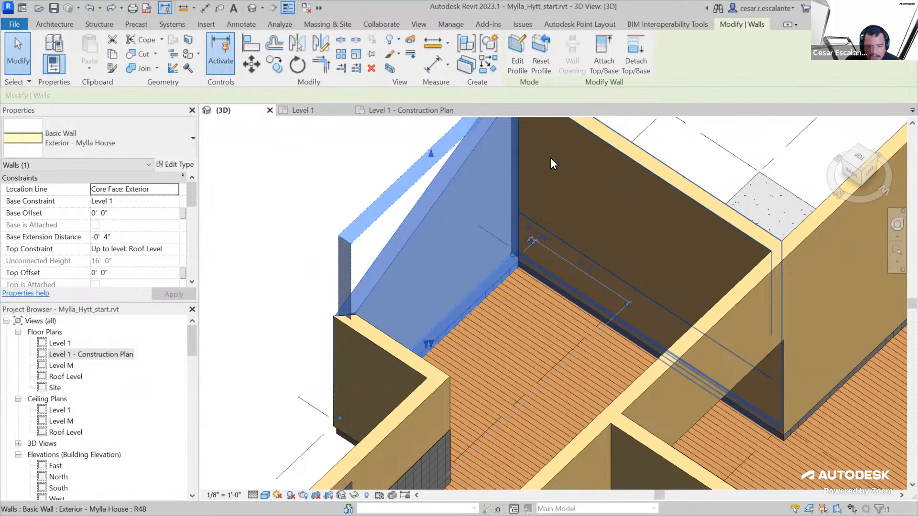
click(311, 163)
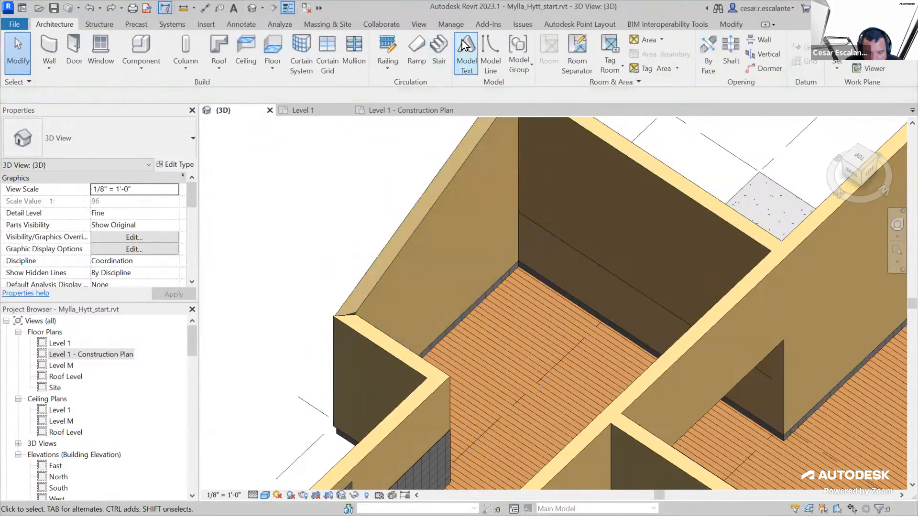
click(451, 25)
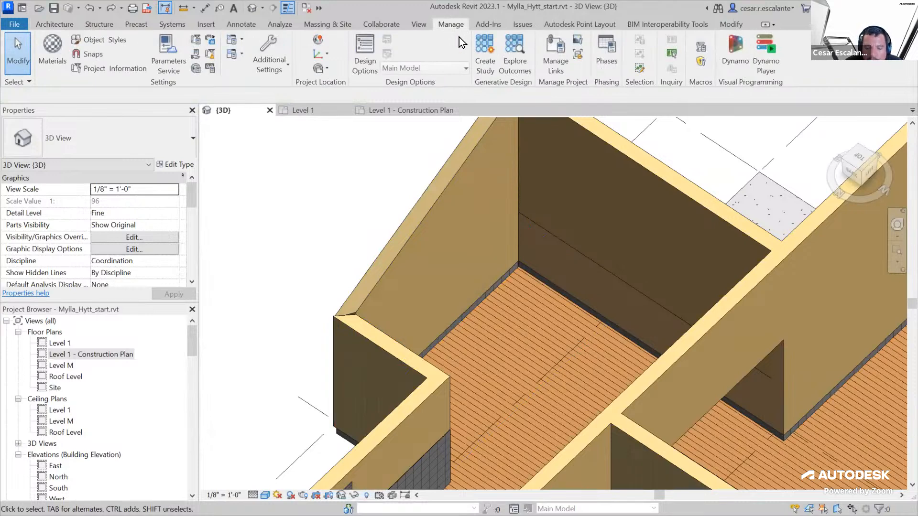
click(419, 25)
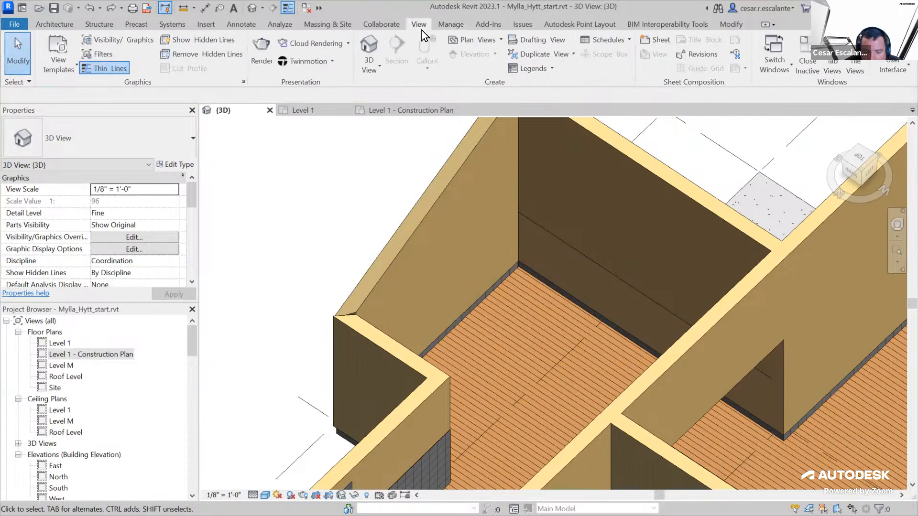
click(730, 24)
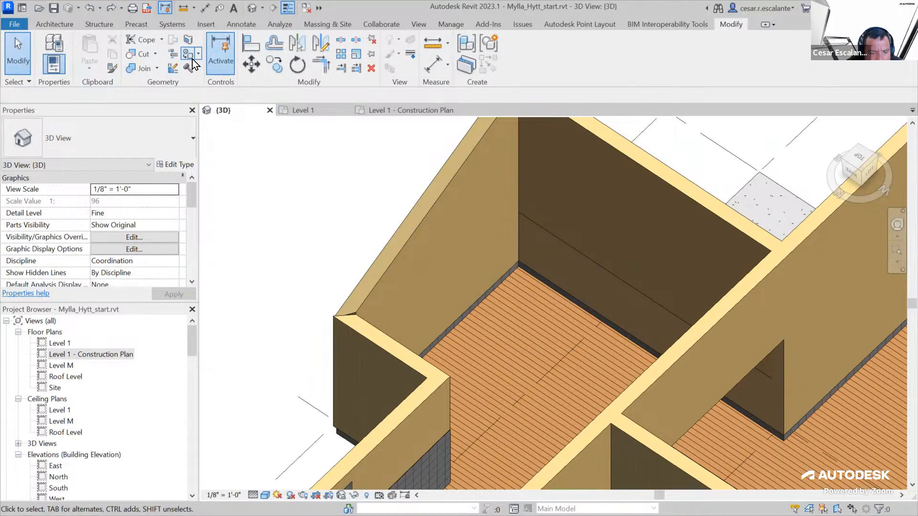
Create a new decal type named Artwork
click(211, 27)
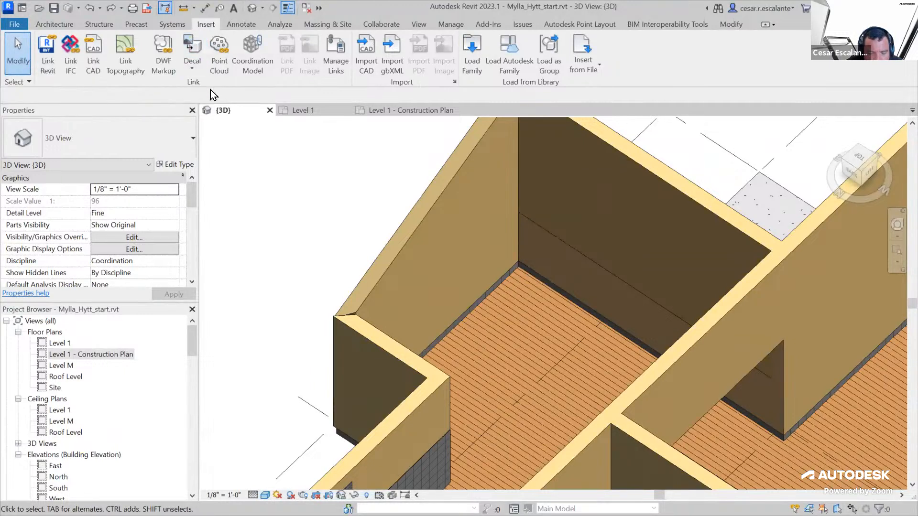
click(194, 67)
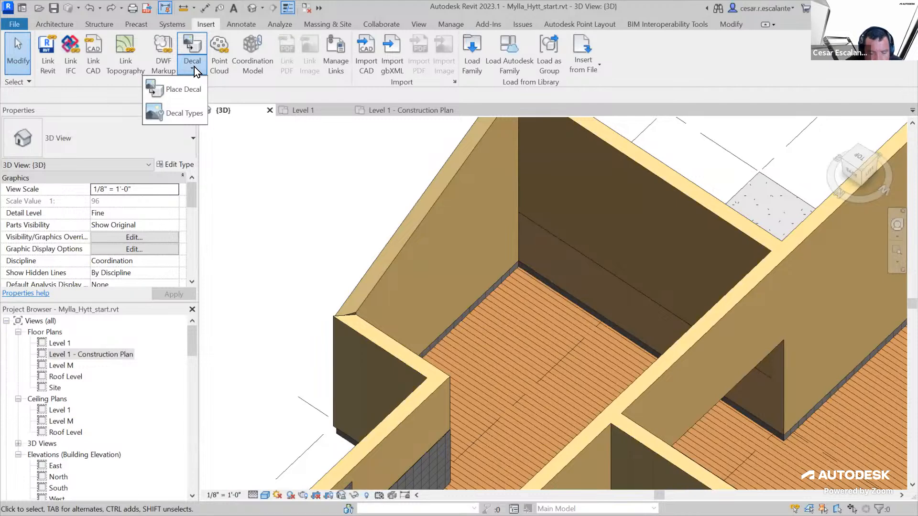
click(191, 119)
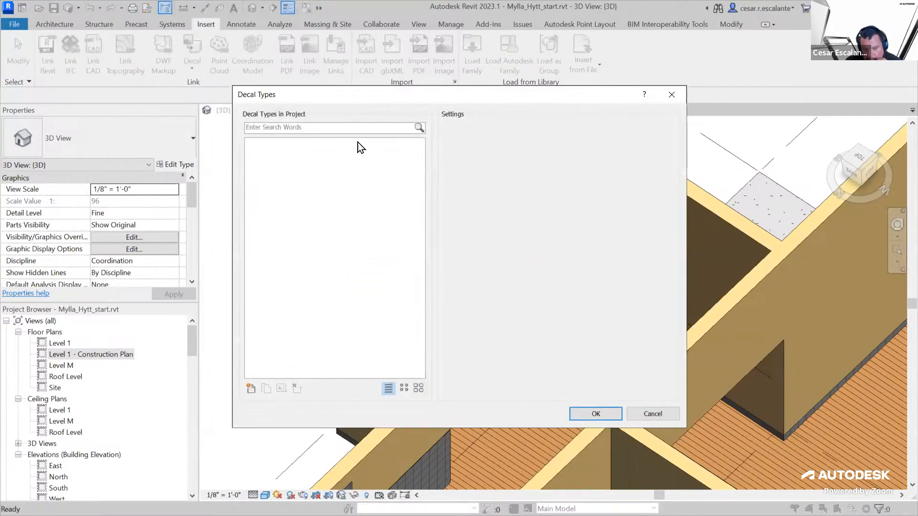
click(250, 389)
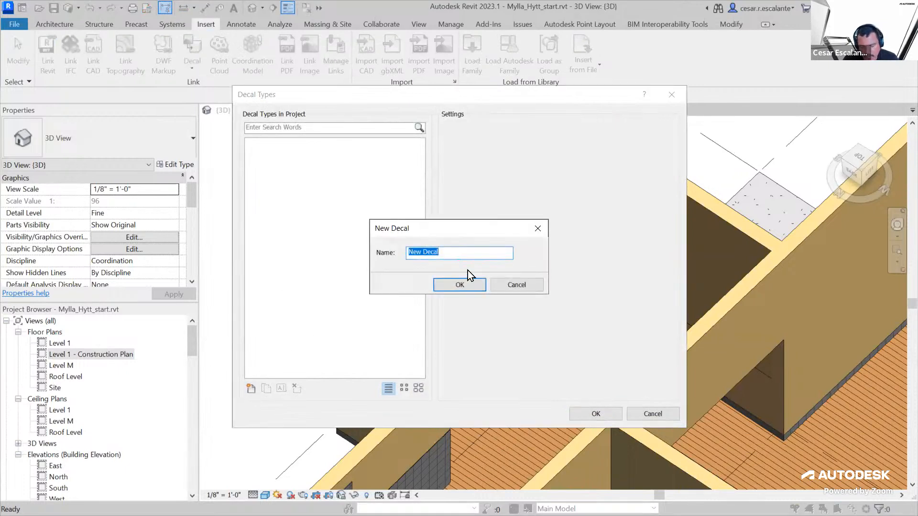
text(Artwork)
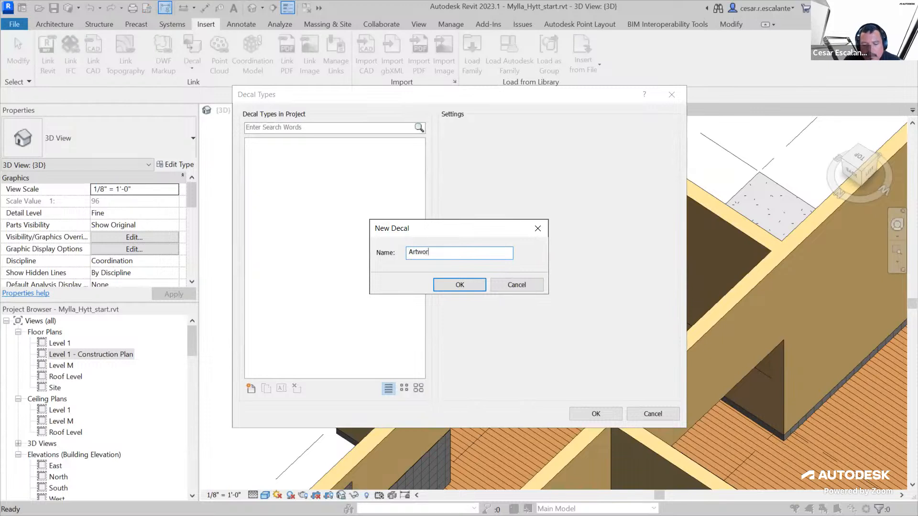
click(467, 286)
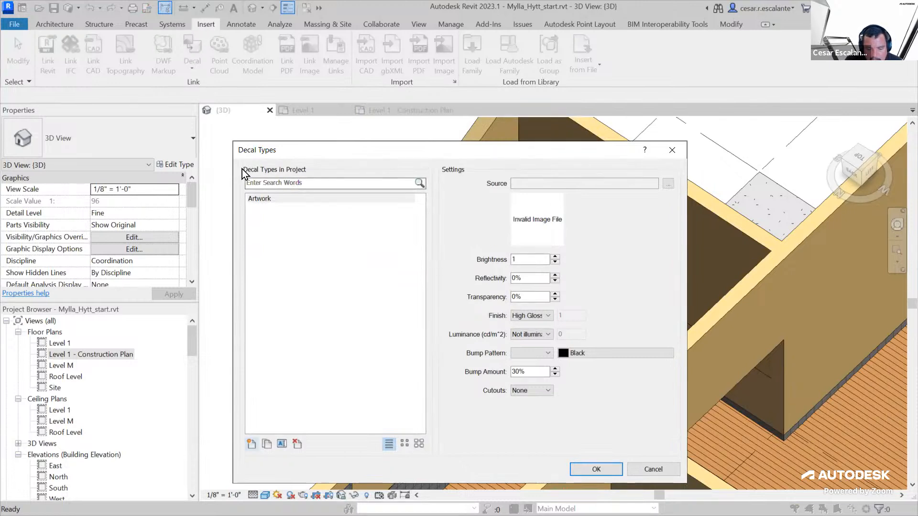
Browse to the Pictures folder on This PC for the Artwork decal's source image
click(262, 201)
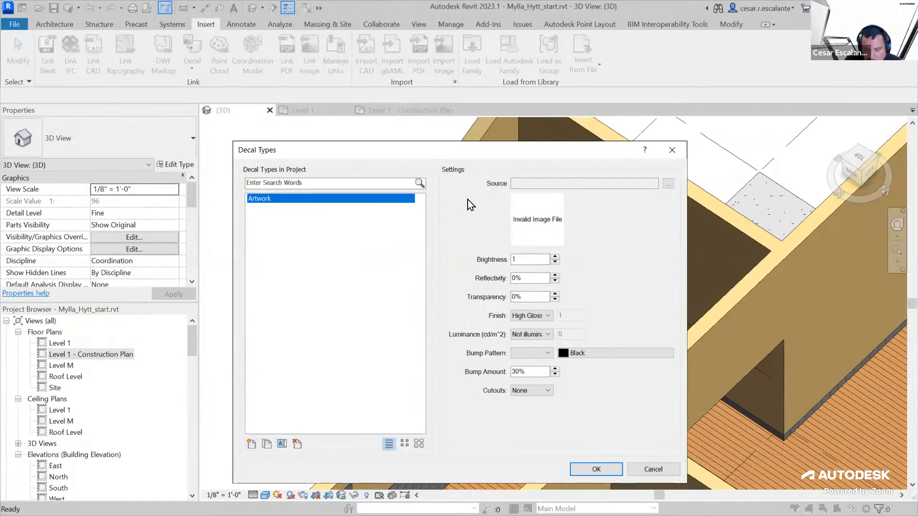
click(669, 184)
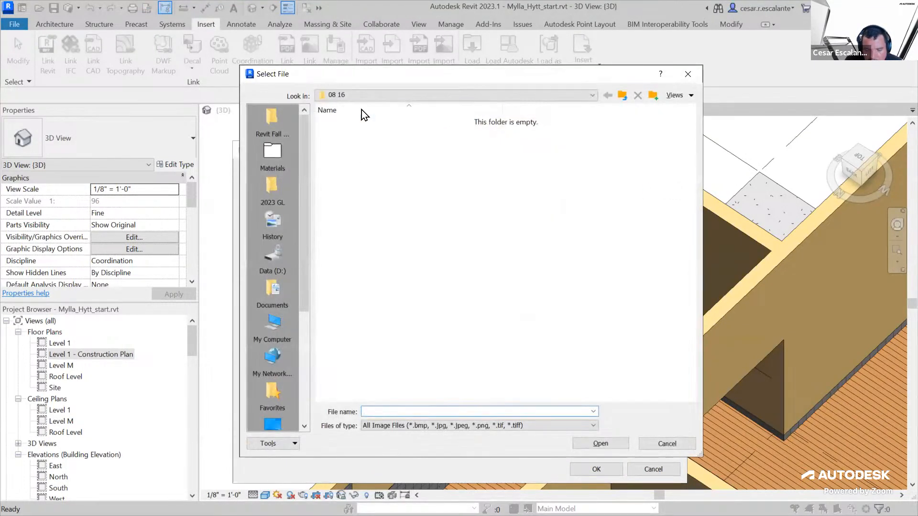
click(364, 95)
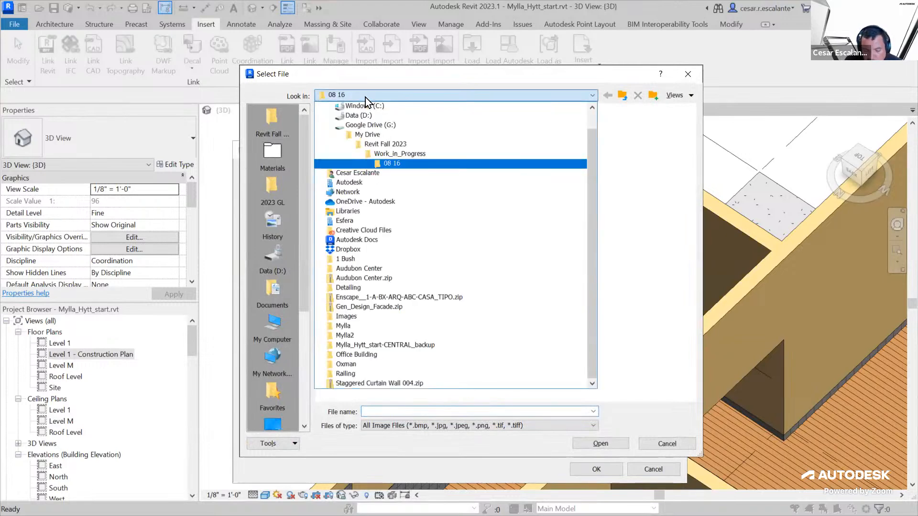
drag(592, 167, 586, 136)
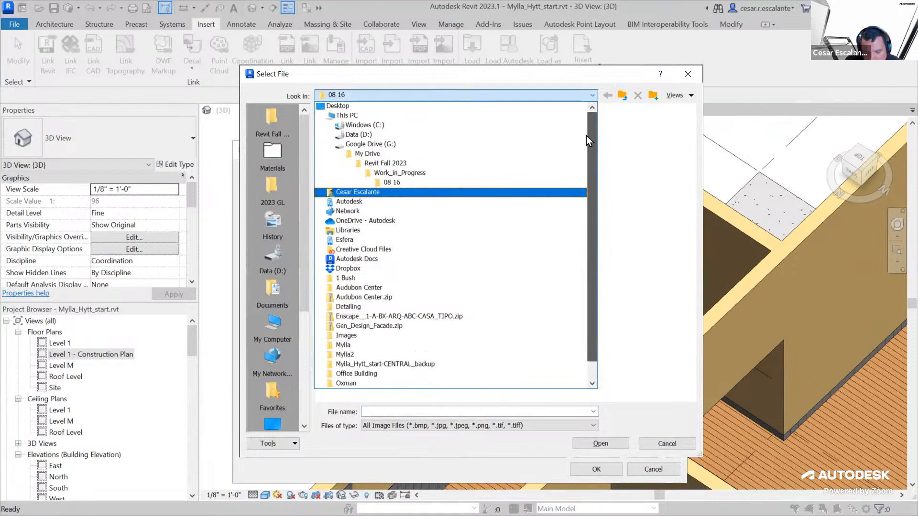
click(356, 116)
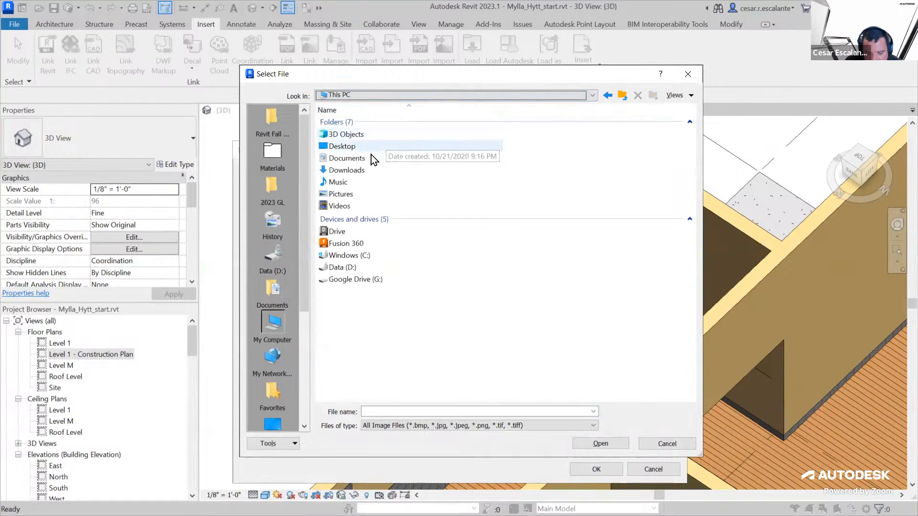
double_click(344, 193)
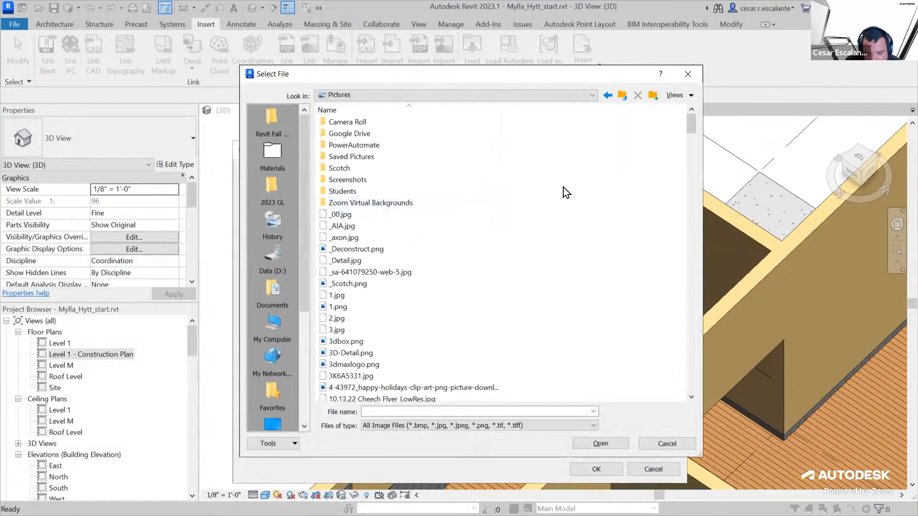
Display the images as thumbnails and assign 2021-02-16_23-24-31.png as the Artwork decal's source, accepting the decal type
click(690, 95)
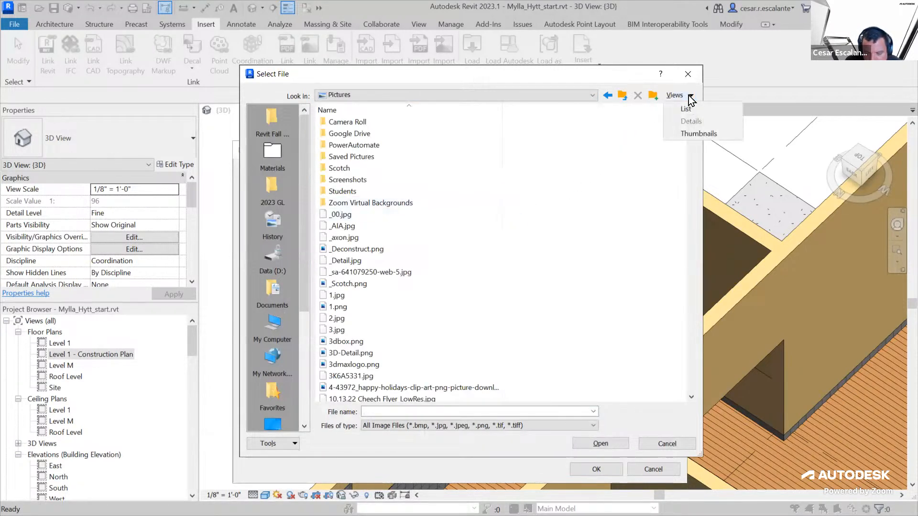
click(698, 135)
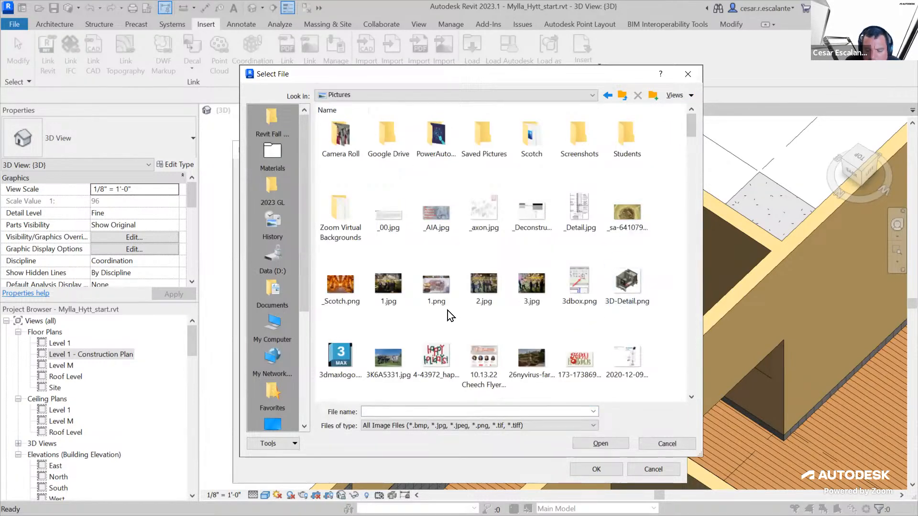
scroll(641, 305, down, 3)
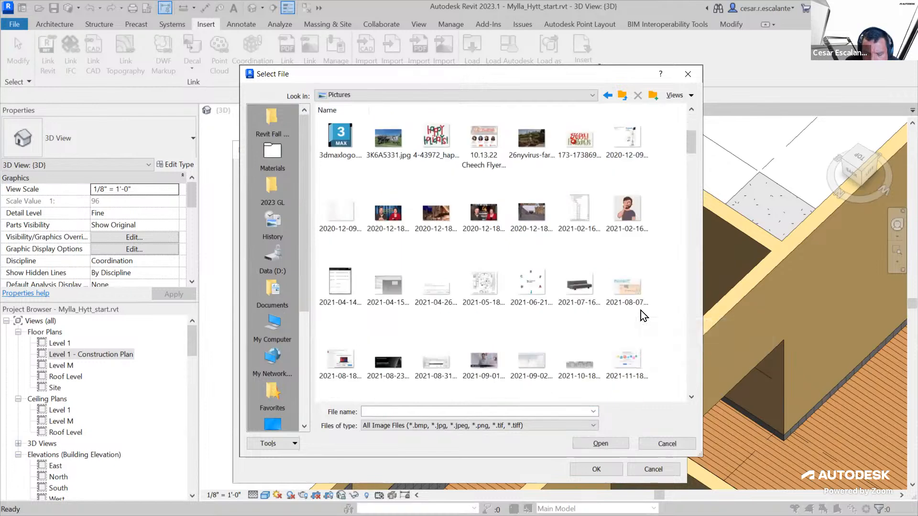
click(628, 207)
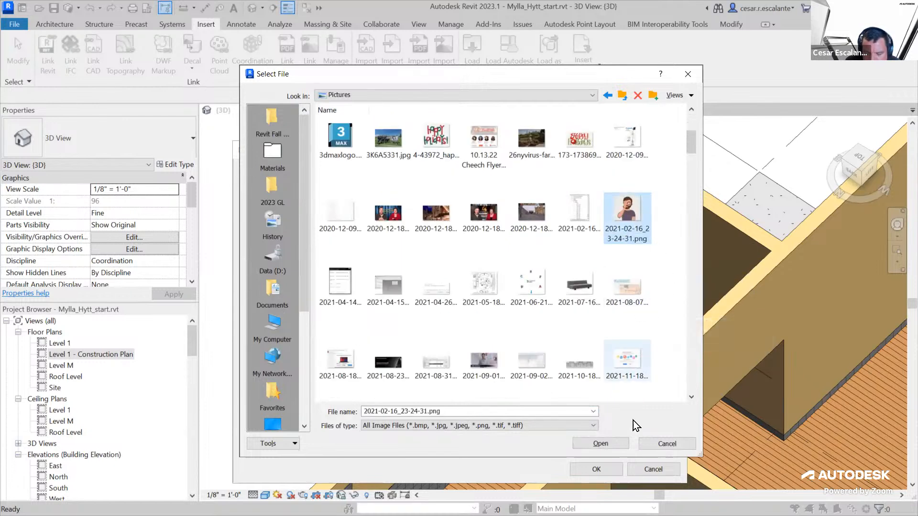
click(610, 446)
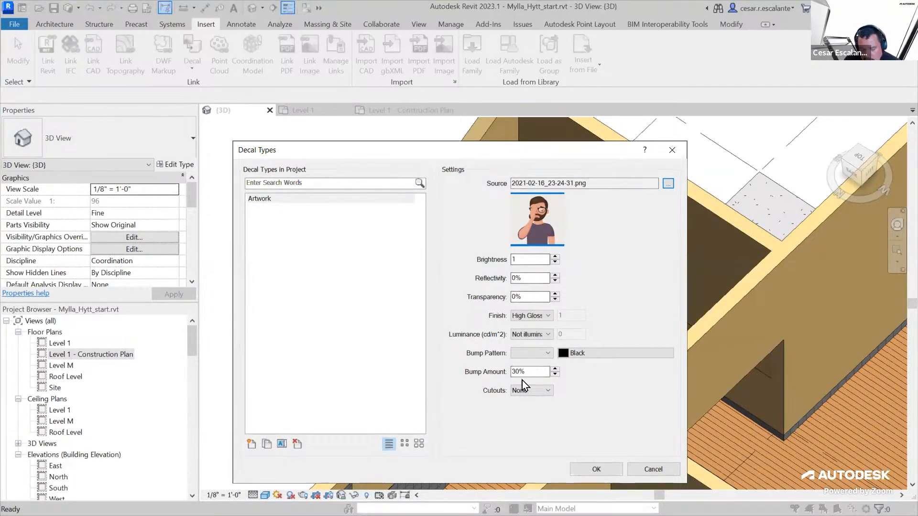
click(595, 469)
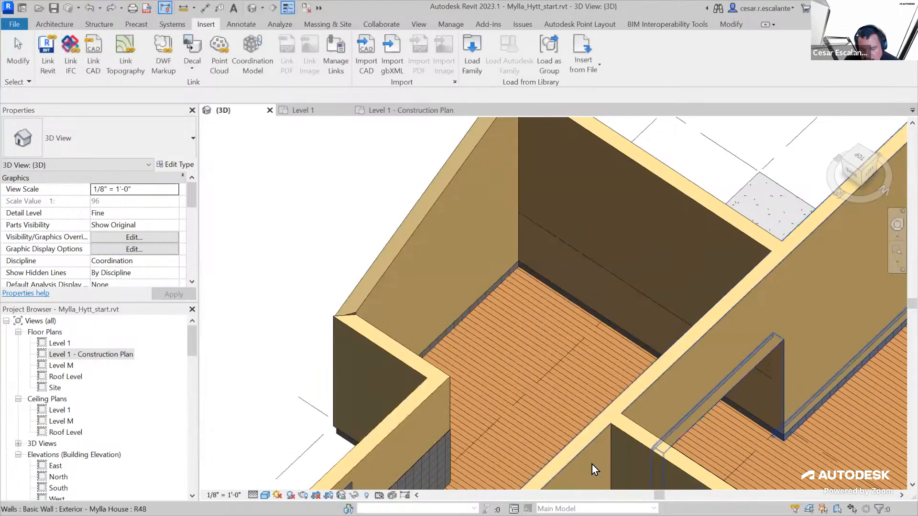
Place an Artwork decal on the inner face of the sloped exterior wall
click(192, 71)
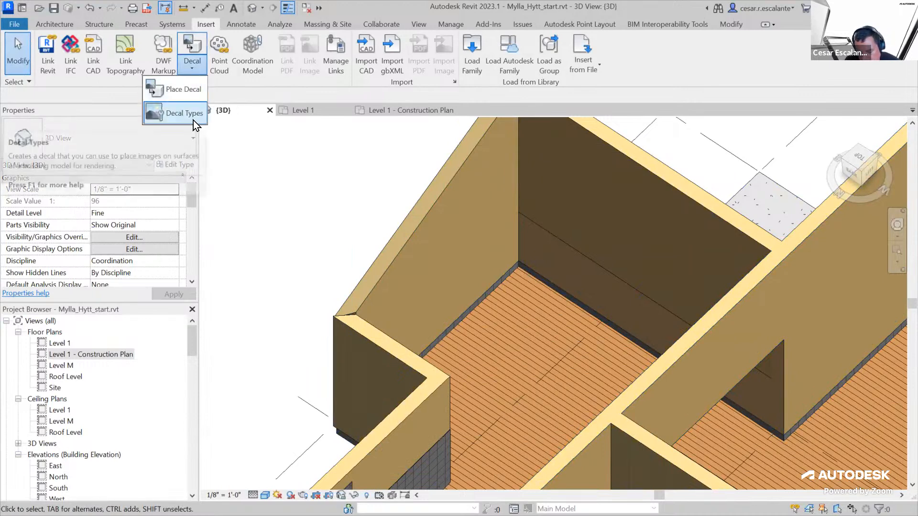
click(183, 90)
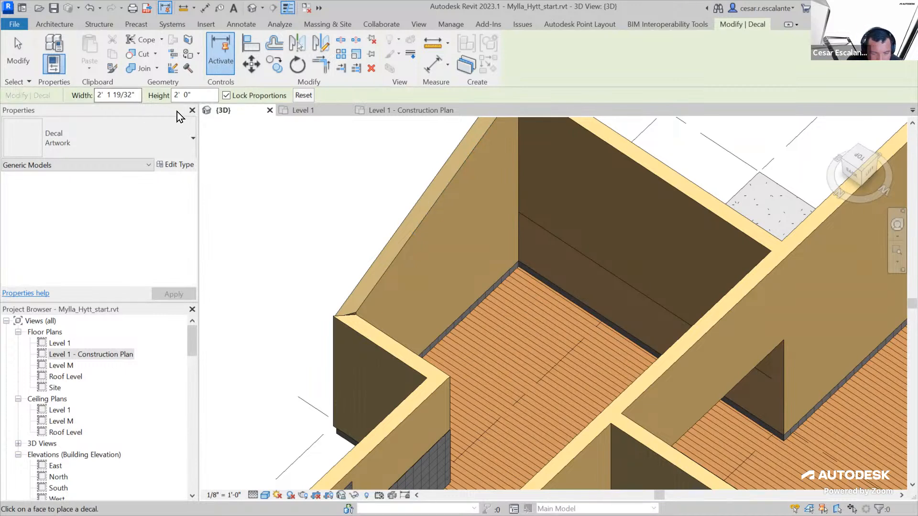
click(449, 206)
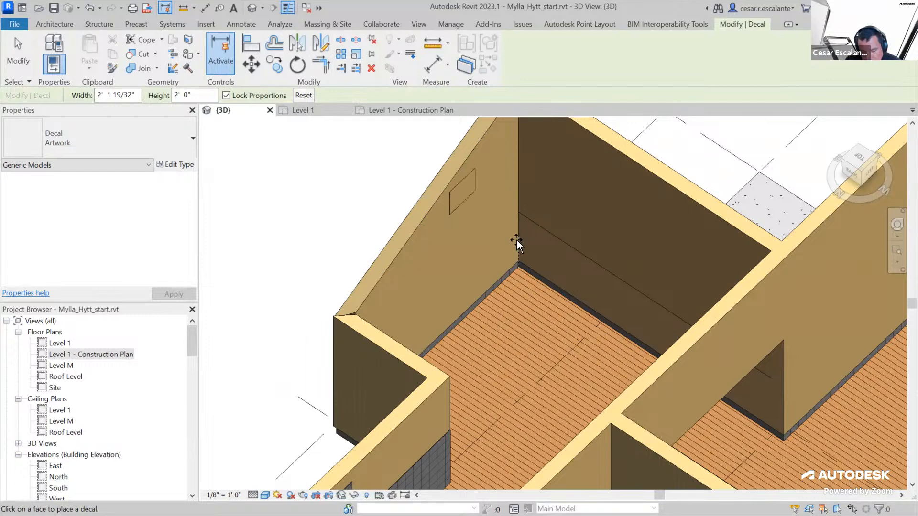
key(Escape)
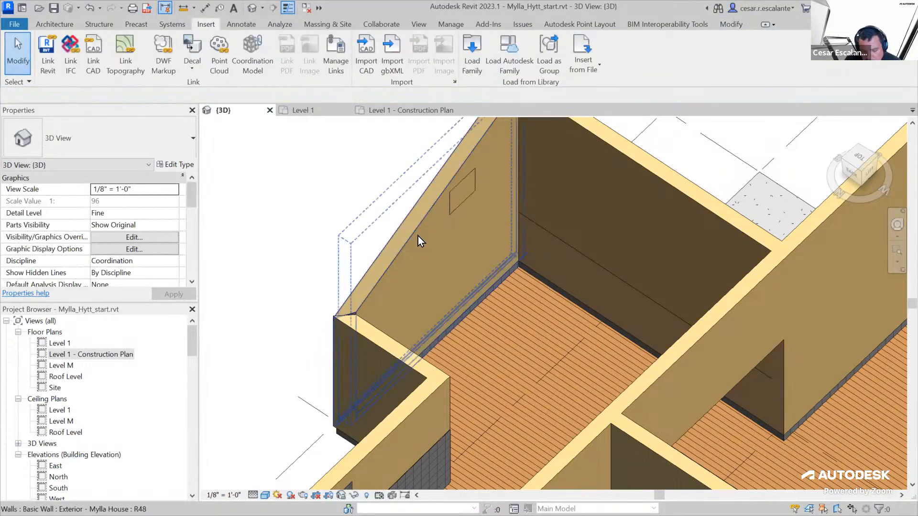
Enlarge the Artwork decal to about 3' 11" by 3' 8" with locked proportions and move it lower on the wall
scroll(418, 236, up, 2)
scroll(489, 199, up, 2)
middle_drag(497, 247, 440, 377)
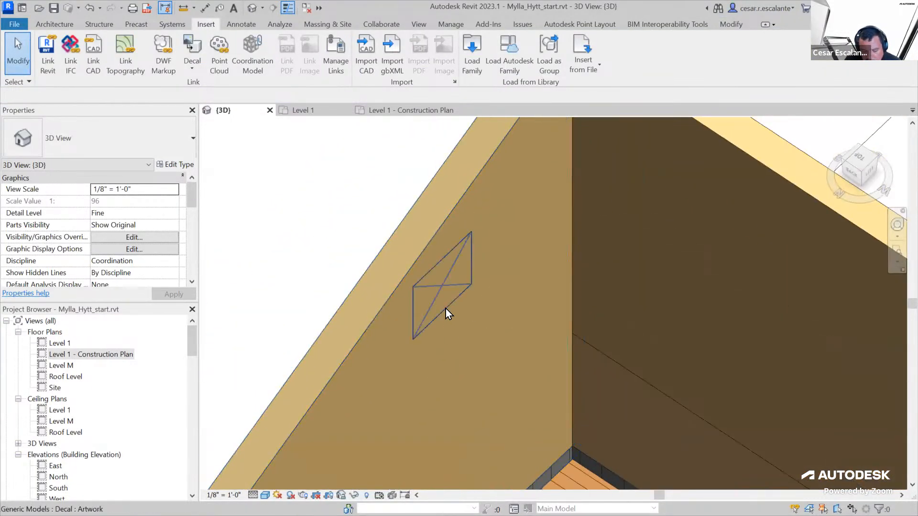
click(445, 308)
drag(411, 339, 427, 434)
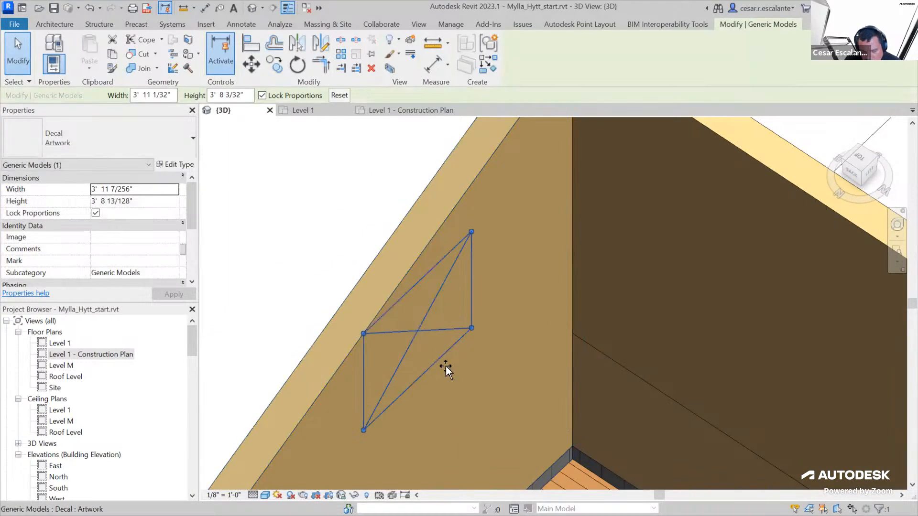
drag(444, 366, 474, 445)
middle_drag(487, 367, 507, 234)
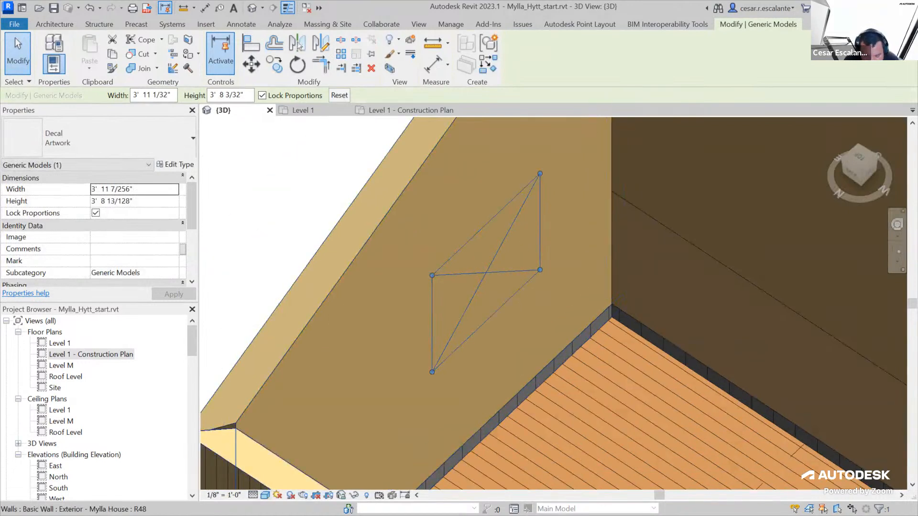
Switch the 3D view to a realistic visual style and inspect the decal image on the wall up close
click(266, 495)
click(288, 483)
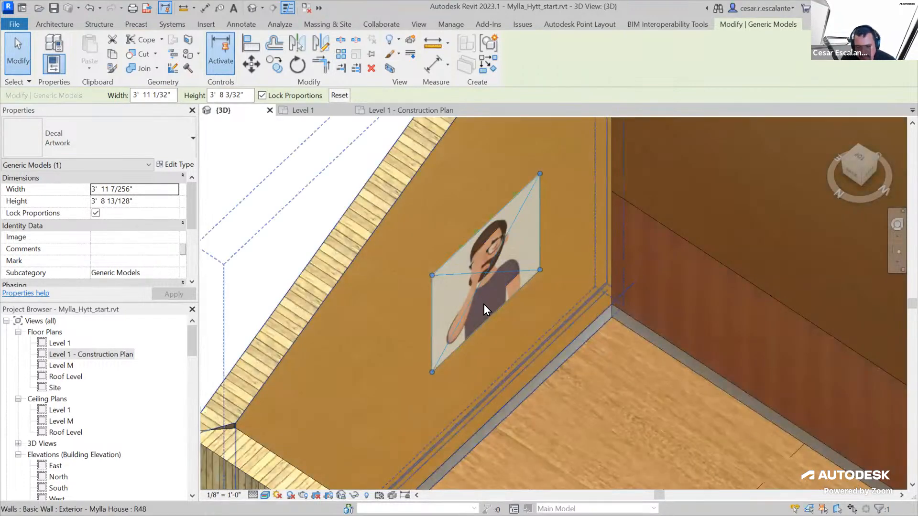
scroll(484, 303, up, 2)
scroll(500, 314, down, 2)
shift+middle_drag(578, 352, 568, 288)
scroll(549, 324, up, 2)
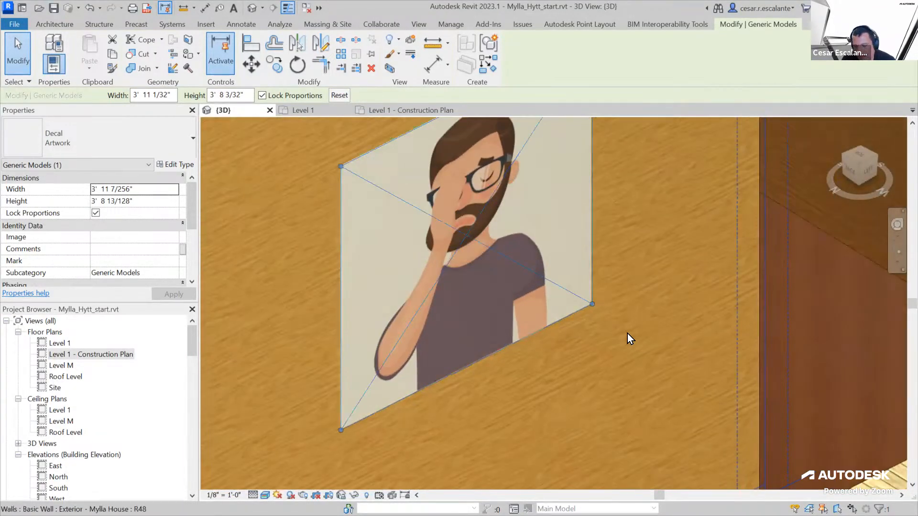
Examine the Artwork decal on the sloped exterior wall and the thin stepped wall in the adjoining space from several angles
scroll(624, 364, down, 2)
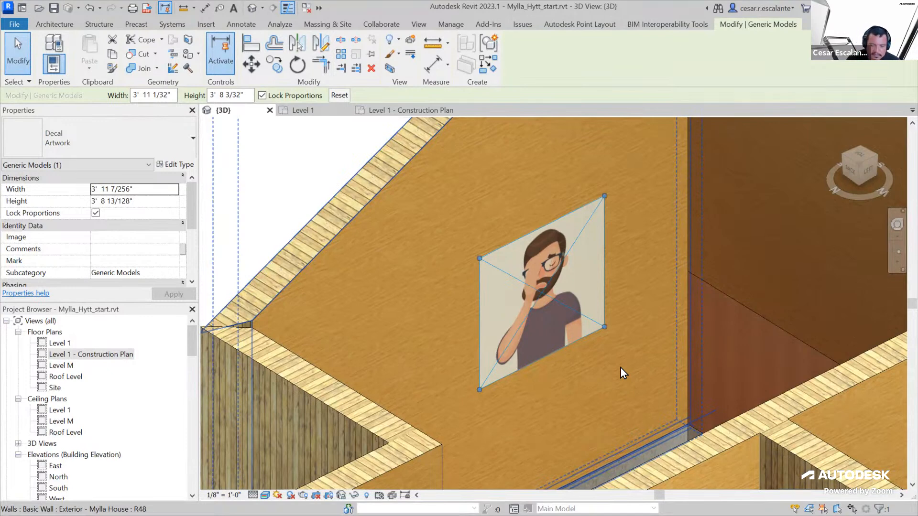
scroll(620, 368, down, 5)
key(Escape)
scroll(348, 331, down, 2)
shift+middle_drag(756, 386, 447, 397)
scroll(446, 394, up, 5)
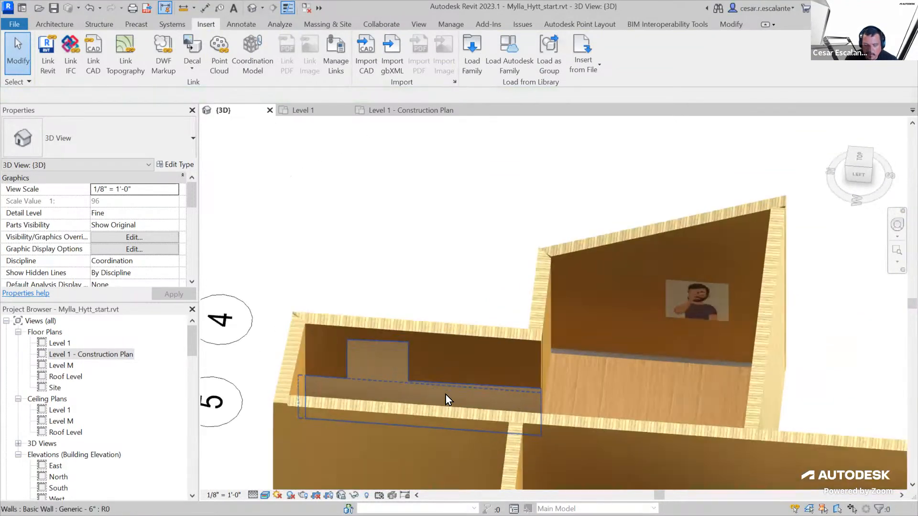
mouse_move(659, 383)
shift+middle_down()
mouse_move(690, 375)
mouse_move(665, 392)
shift+middle_up()
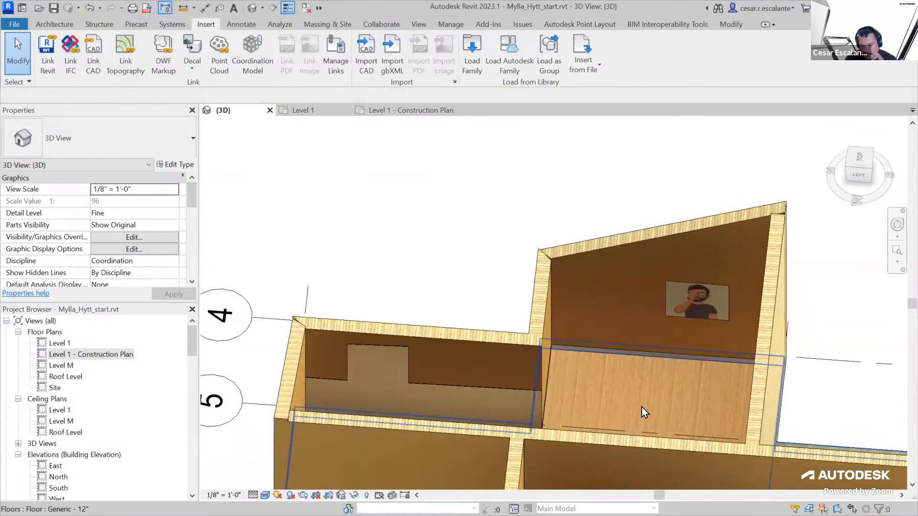
scroll(532, 412, up, 4)
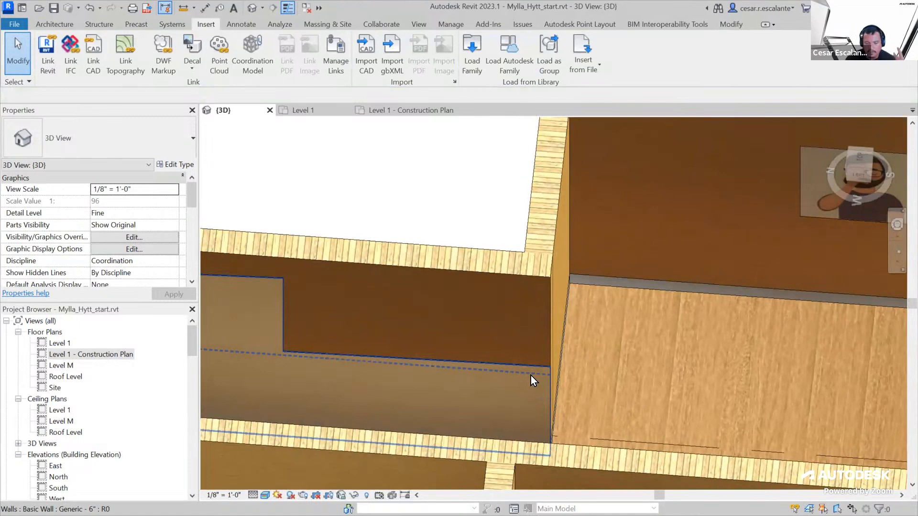
scroll(531, 375, down, 4)
scroll(705, 350, up, 5)
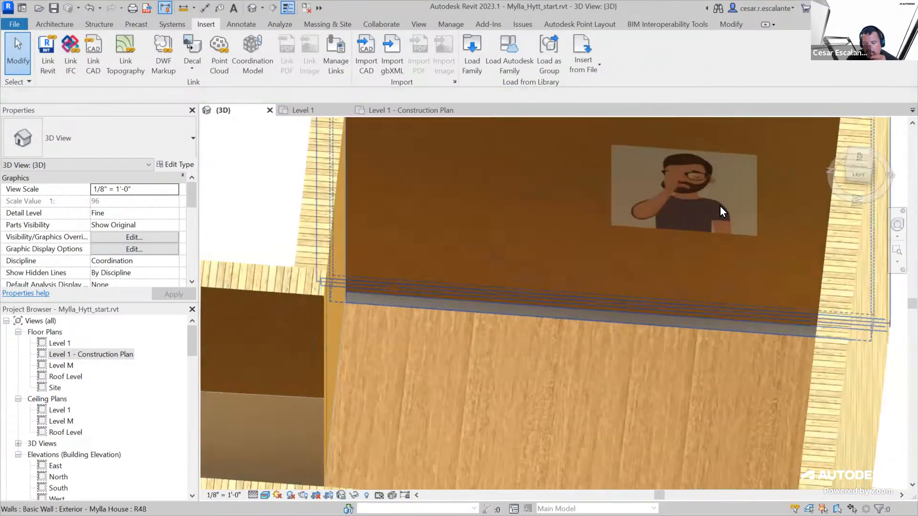
Delete the Artwork decal from the inner face of the sloped exterior wall
click(719, 218)
scroll(720, 254, down, 4)
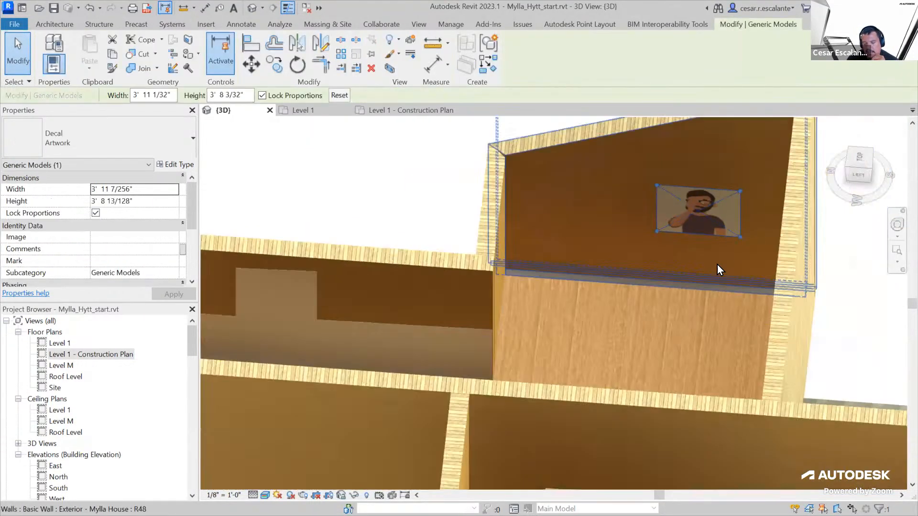
mouse_move(688, 305)
middle_down()
mouse_move(726, 297)
mouse_move(705, 311)
middle_up()
scroll(705, 310, down, 3)
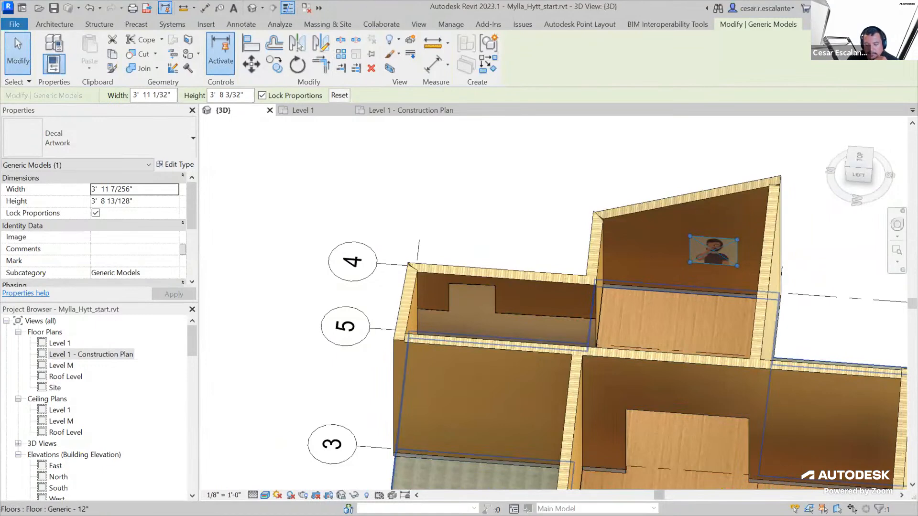
scroll(458, 187, down, 5)
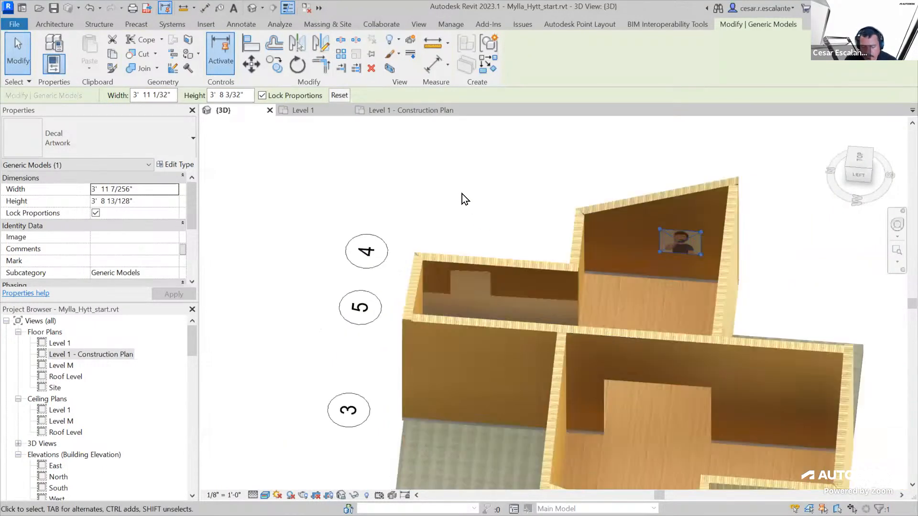
shift+middle_drag(518, 303, 541, 329)
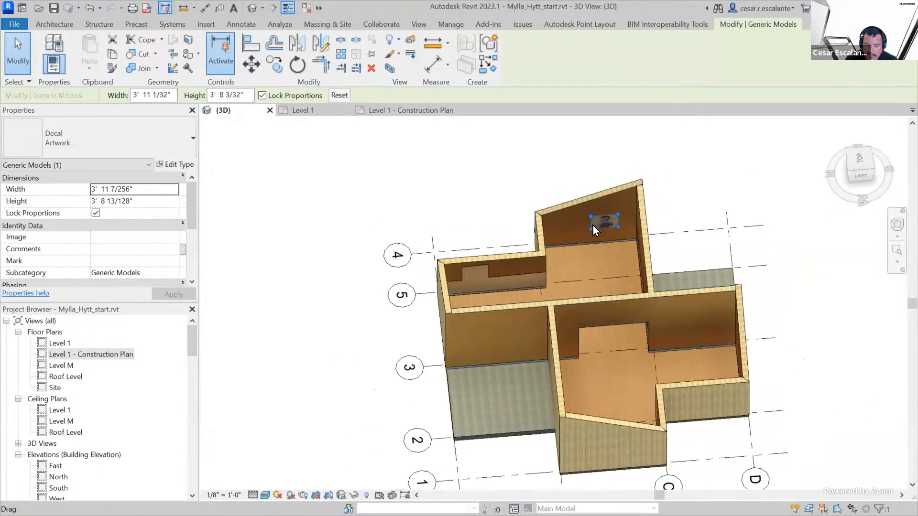
scroll(597, 225, up, 5)
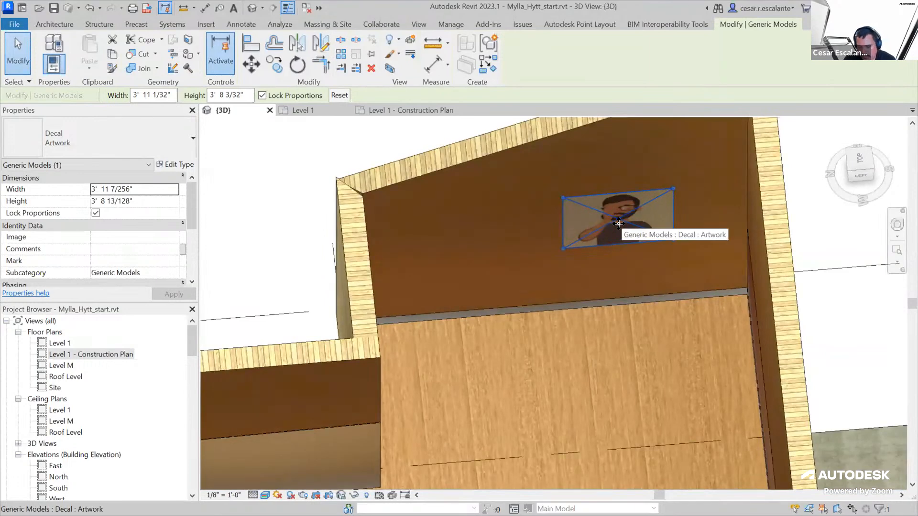
key(Escape)
Delete the low stepped Generic - 6" wall standing against the exterior wall of the small side space
middle_drag(629, 239, 698, 224)
scroll(527, 302, down, 3)
click(431, 325)
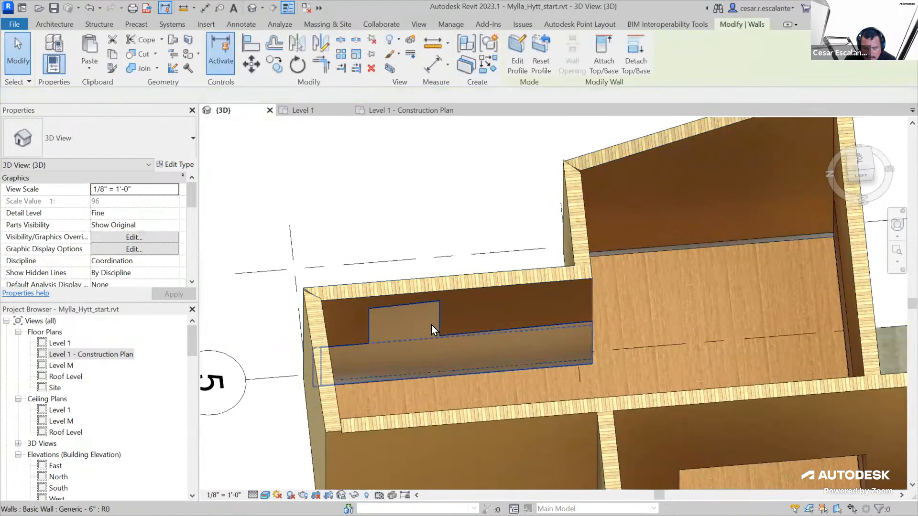
key(Escape)
Examine the house from all sides, comparing the interior and exterior wall finishes in the rooms and beside the terraces
scroll(504, 276, down, 4)
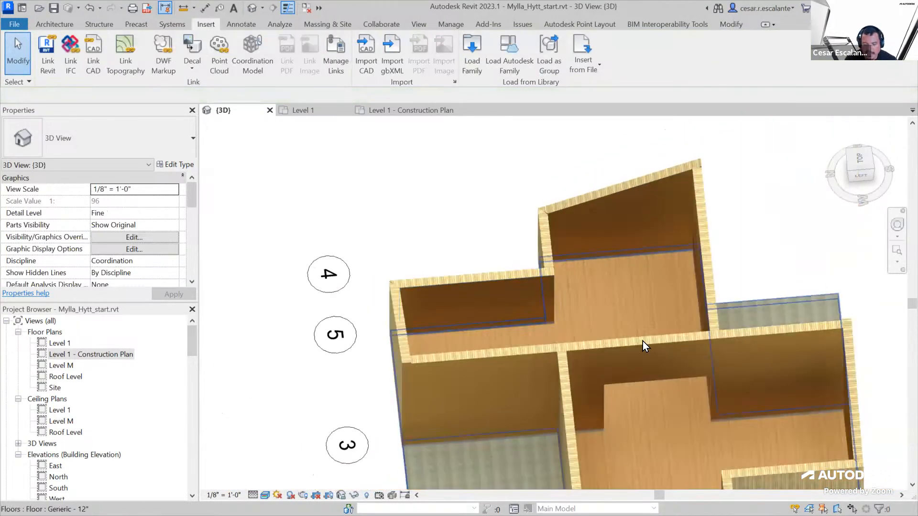
scroll(649, 279, up, 5)
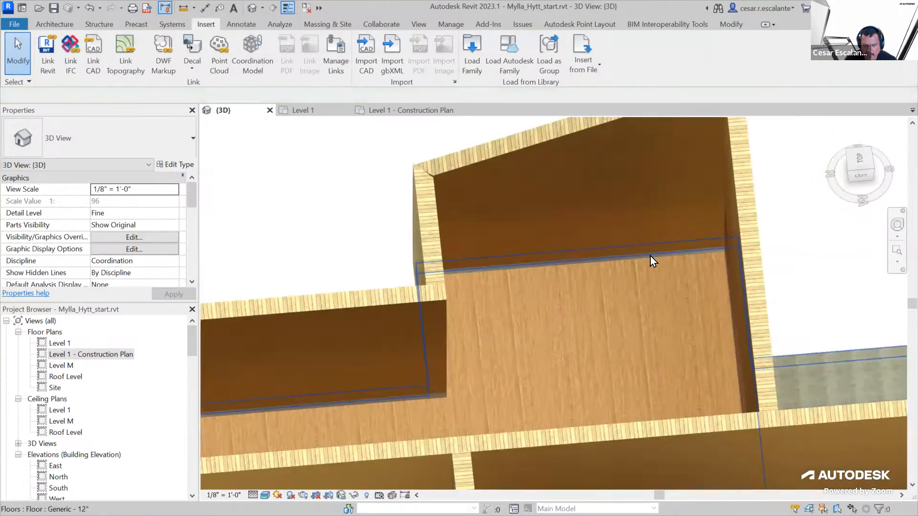
scroll(396, 437, down, 3)
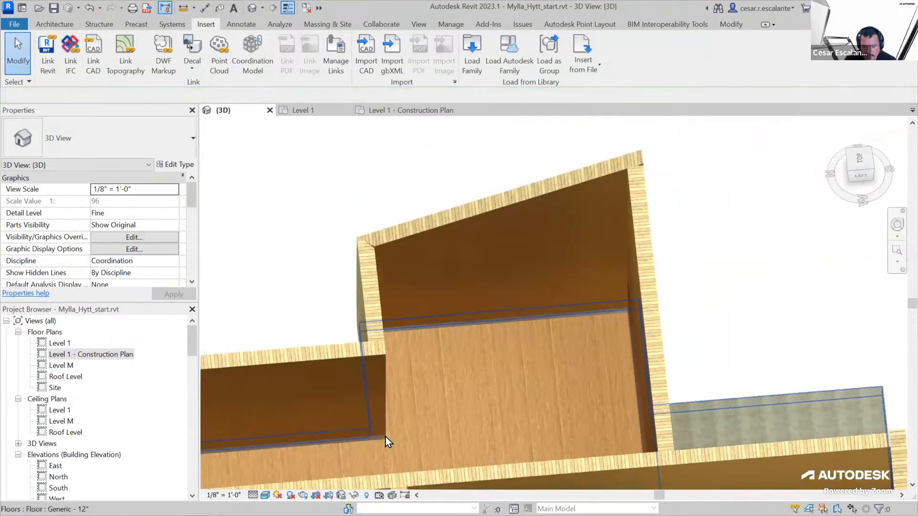
middle_drag(494, 403, 731, 370)
scroll(694, 444, down, 3)
scroll(703, 360, down, 2)
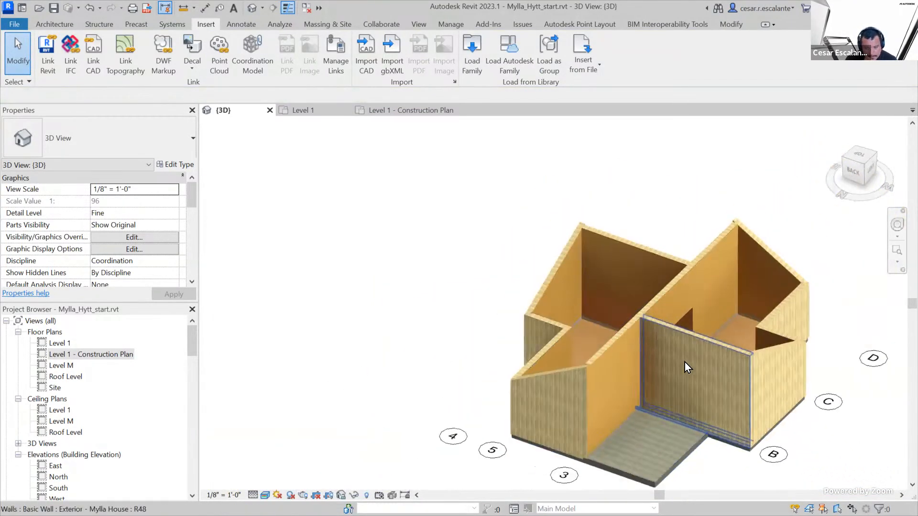
scroll(657, 445, up, 4)
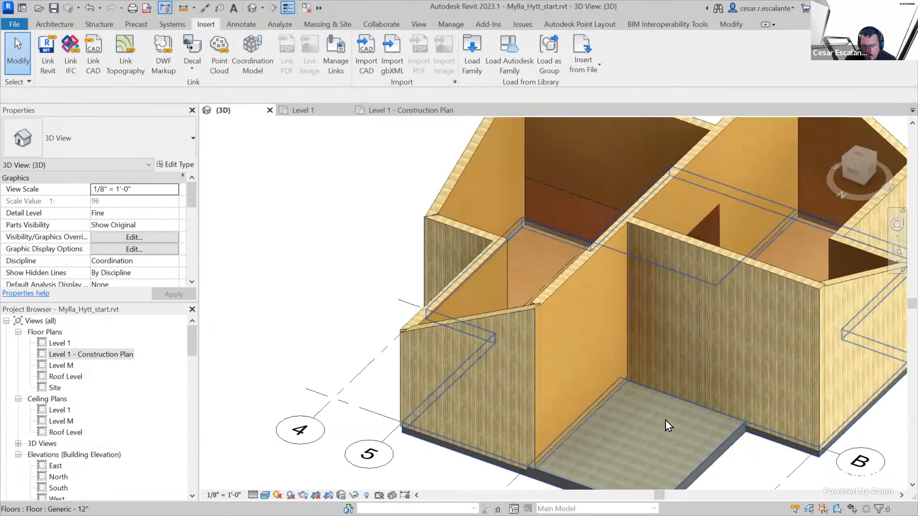
scroll(645, 417, down, 3)
shift+middle_drag(676, 390, 386, 464)
scroll(571, 360, down, 2)
middle_drag(578, 358, 670, 389)
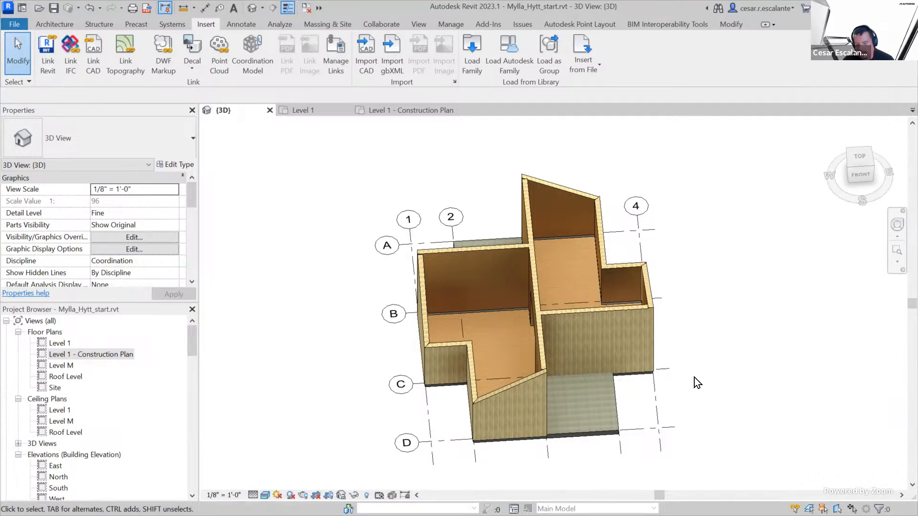
shift+middle_drag(611, 374, 828, 348)
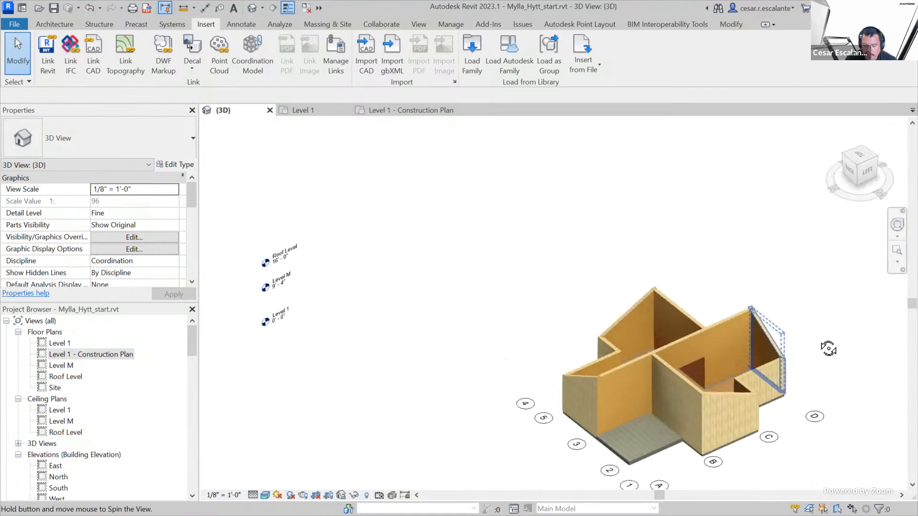
scroll(649, 424, up, 5)
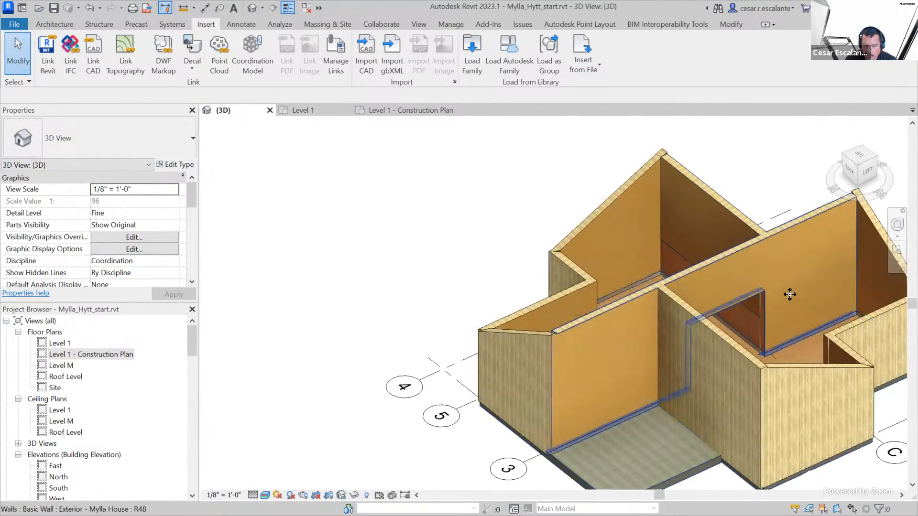
Examine both faces of the long Exterior - Mylla House wall where it passes from the terraces into the rooms, comparing the finishes
click(750, 265)
shift+middle_drag(776, 312, 409, 462)
key(Escape)
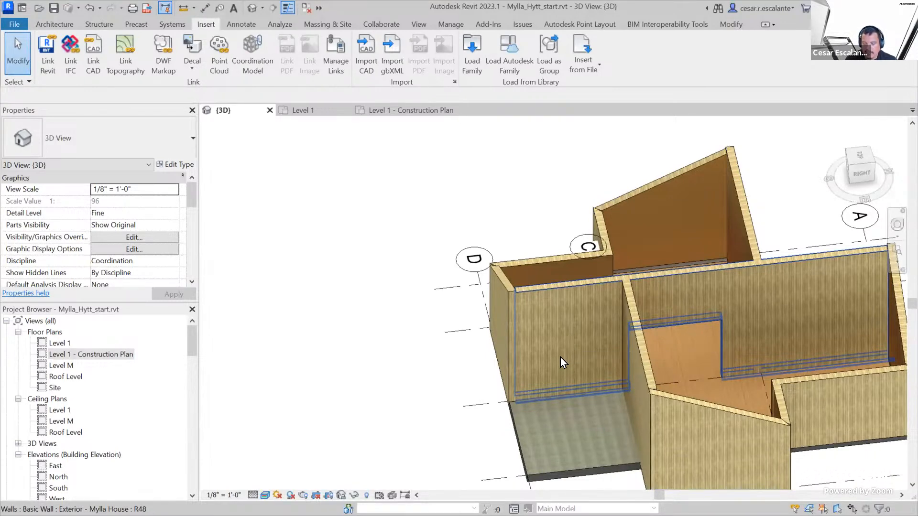
scroll(560, 357, down, 3)
shift+middle_drag(556, 366, 548, 395)
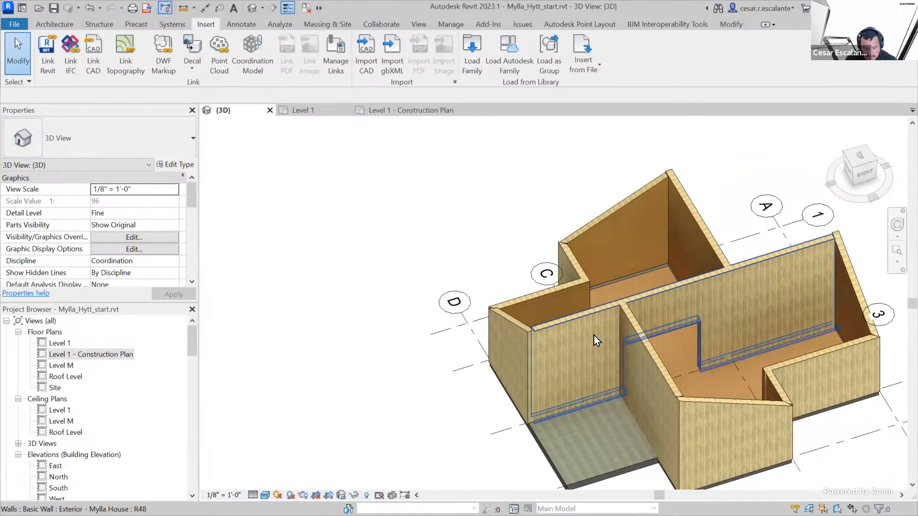
mouse_move(606, 309)
mouse_down()
mouse_move(543, 386)
mouse_move(609, 329)
mouse_move(599, 311)
mouse_up()
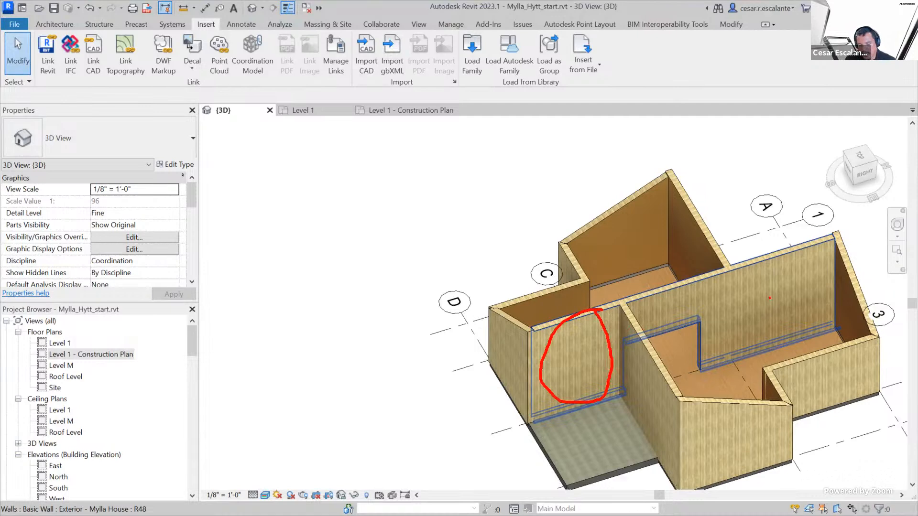
mouse_move(746, 289)
mouse_down()
mouse_move(778, 308)
mouse_move(740, 332)
mouse_up()
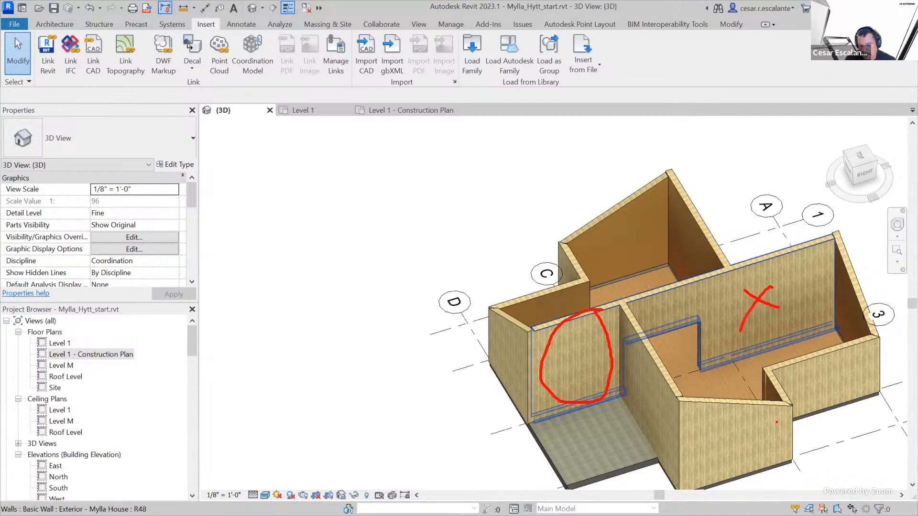
key(Escape)
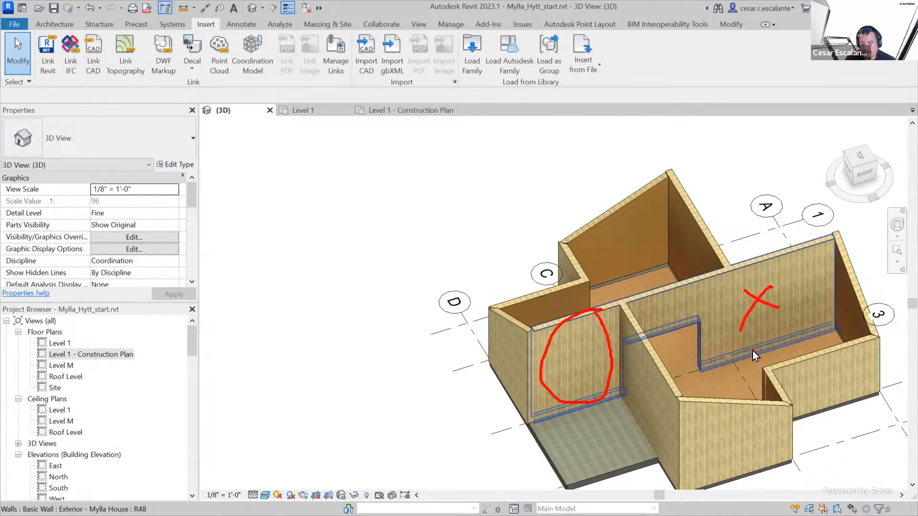
scroll(749, 327, down, 1)
mouse_move(708, 366)
shift+middle_down()
mouse_move(856, 397)
mouse_move(759, 355)
mouse_move(736, 368)
shift+middle_up()
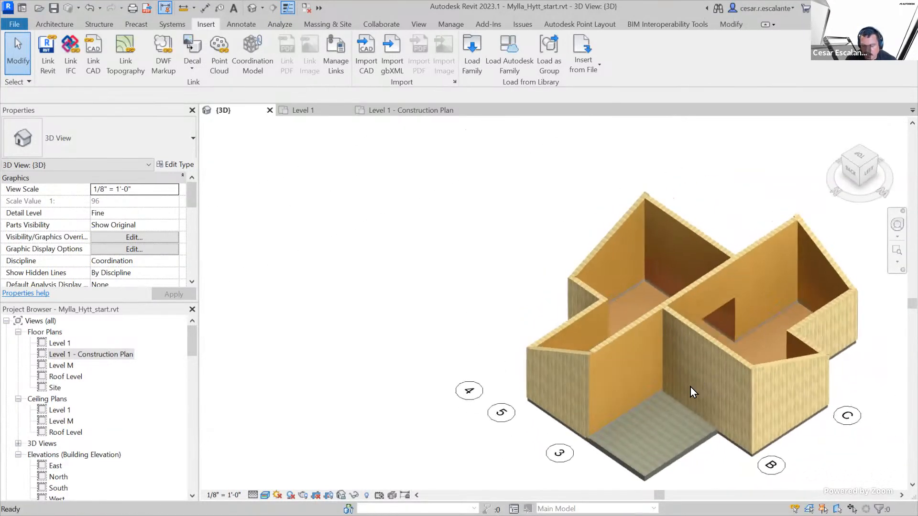
mouse_move(638, 335)
mouse_down()
mouse_move(617, 372)
mouse_move(646, 388)
mouse_move(640, 337)
mouse_up()
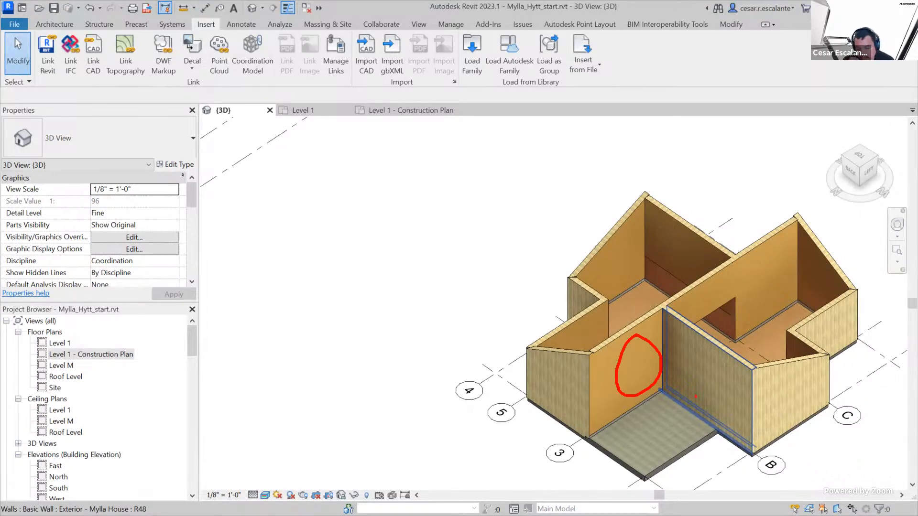
key(Escape)
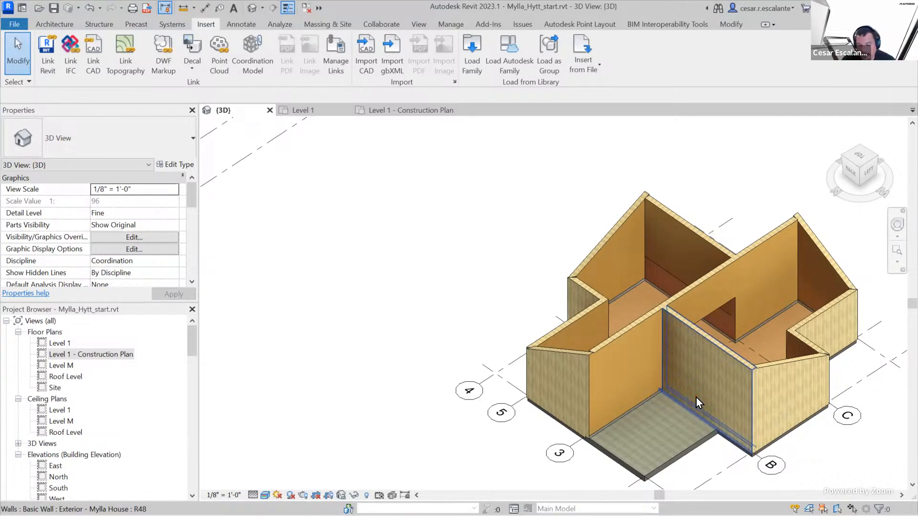
Temporarily isolate the long wall with the opening and the perpendicular exterior wall that meets it at the terrace
click(617, 338)
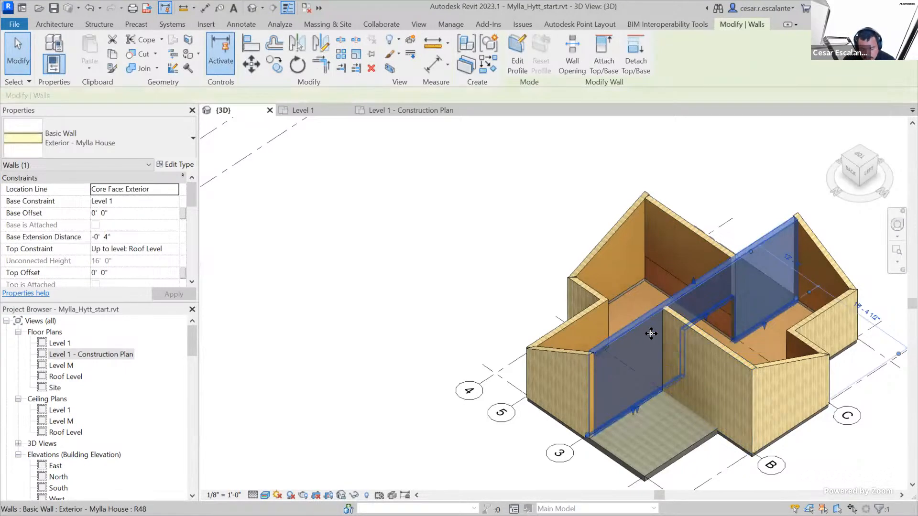
ctrl+click(727, 353)
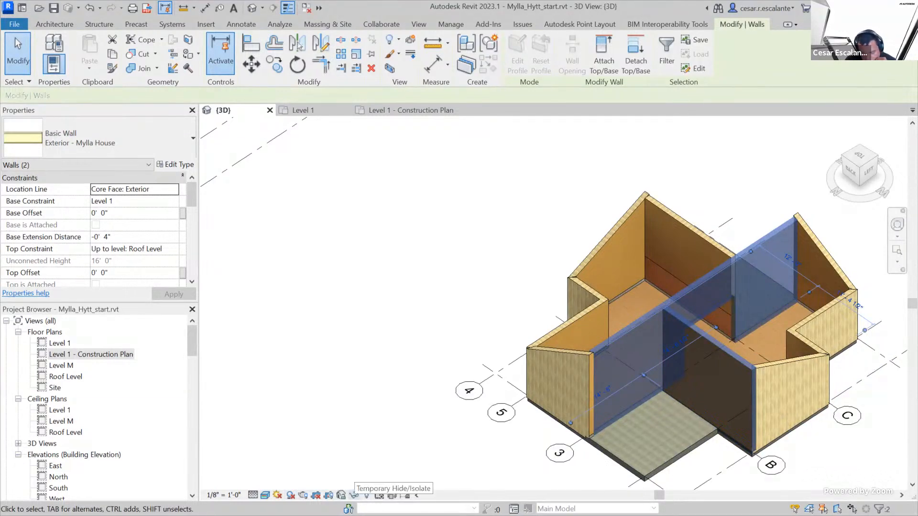
click(354, 495)
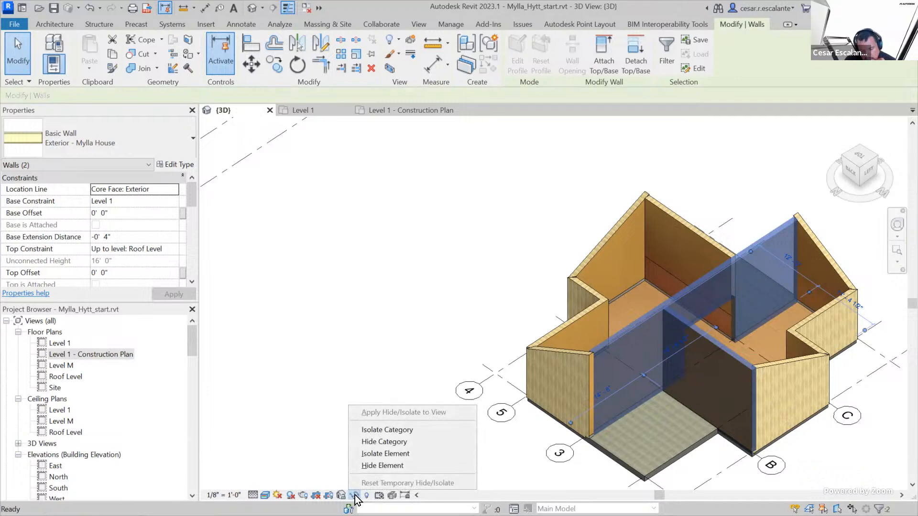
click(412, 457)
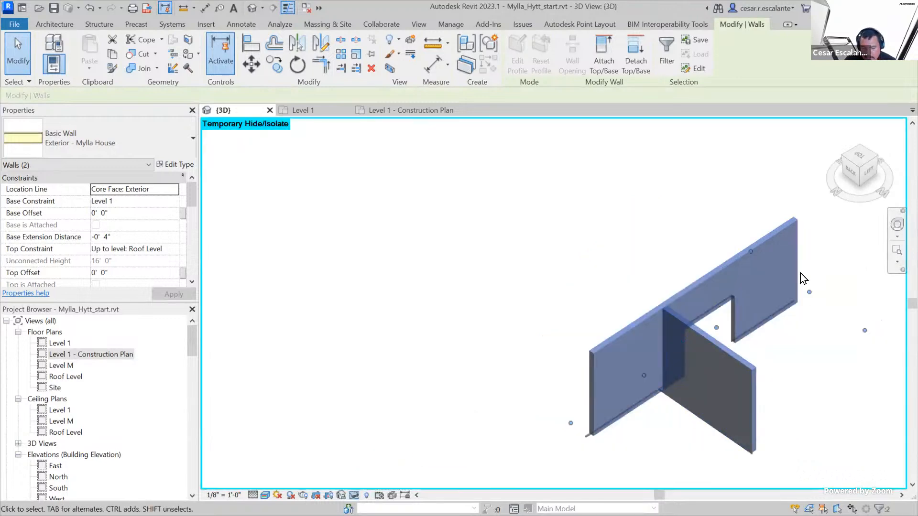
View the two isolated walls straight on from the left side and clear the selection to examine the long wall's face
click(869, 181)
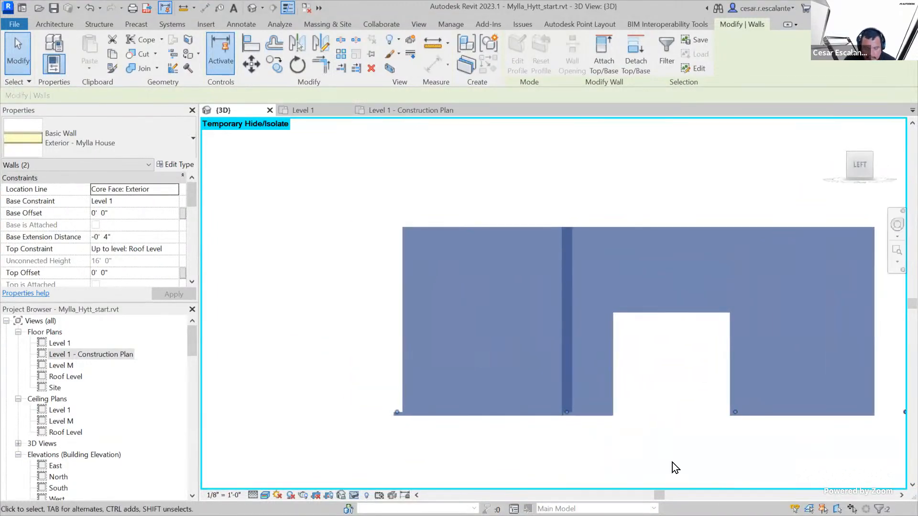
click(672, 462)
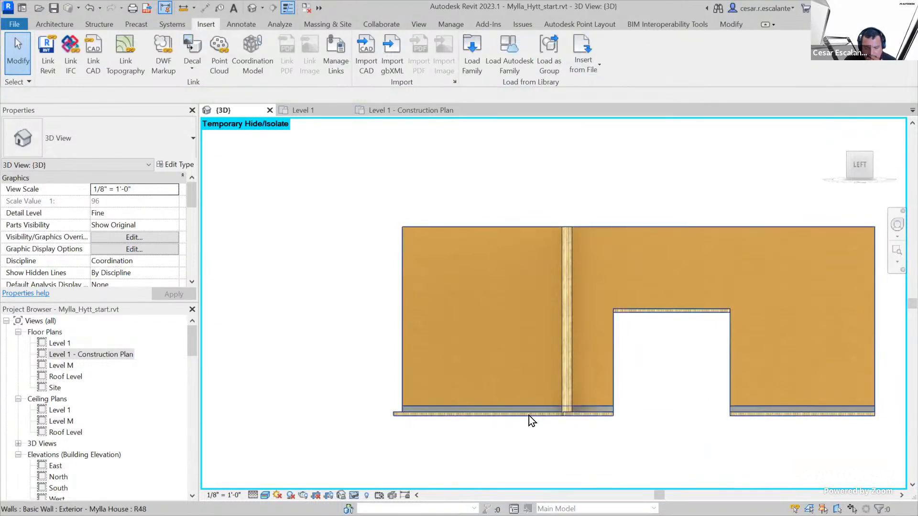
scroll(552, 400, up, 2)
scroll(554, 403, down, 1)
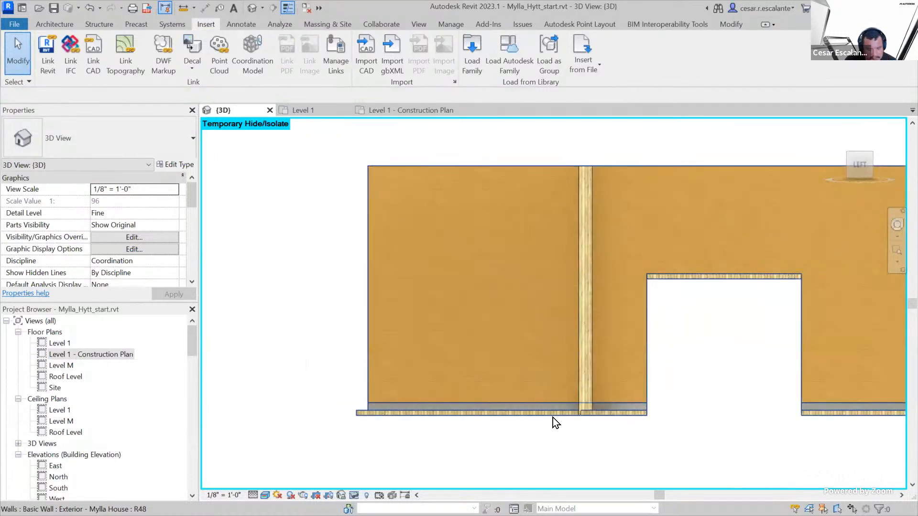
scroll(552, 417, down, 2)
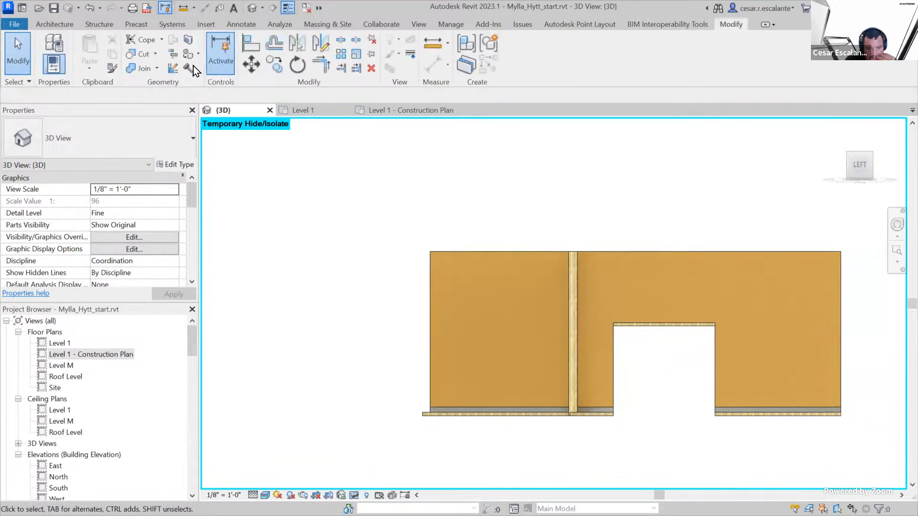
Start a Split Face on the long wall's stained-wood face with a vertical line along the perpendicular wall from top to bottom, and try to finish it
click(189, 42)
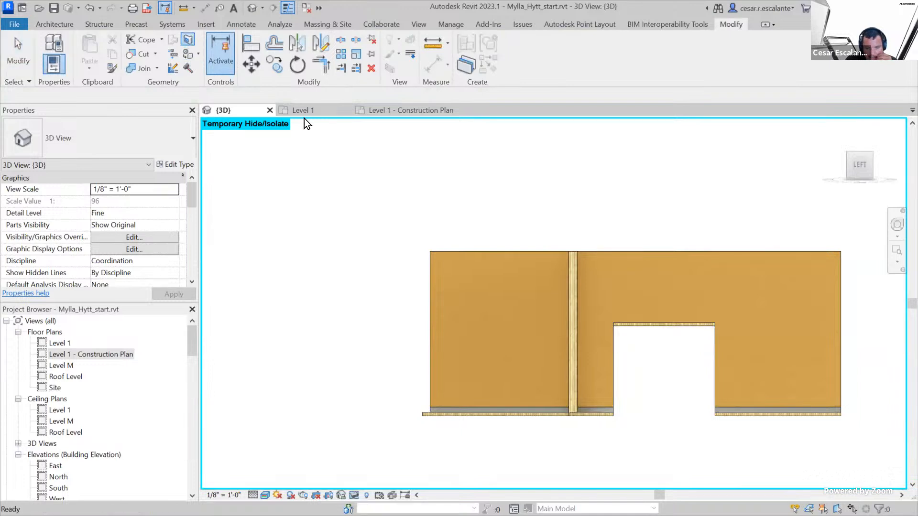
click(473, 256)
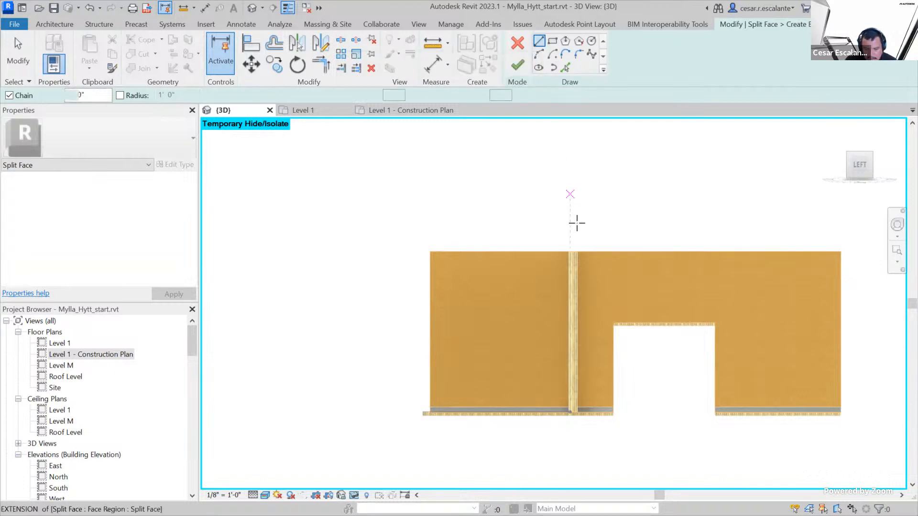
click(567, 252)
scroll(568, 252, up, 1)
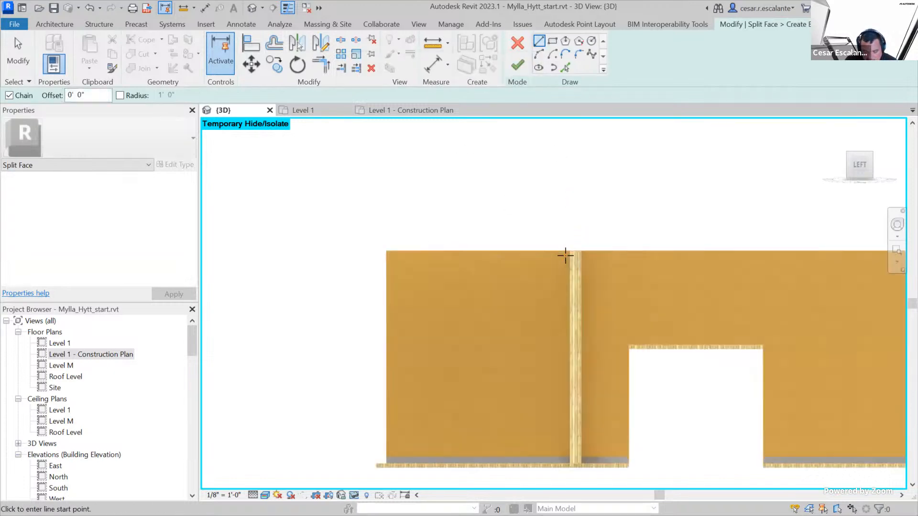
click(569, 467)
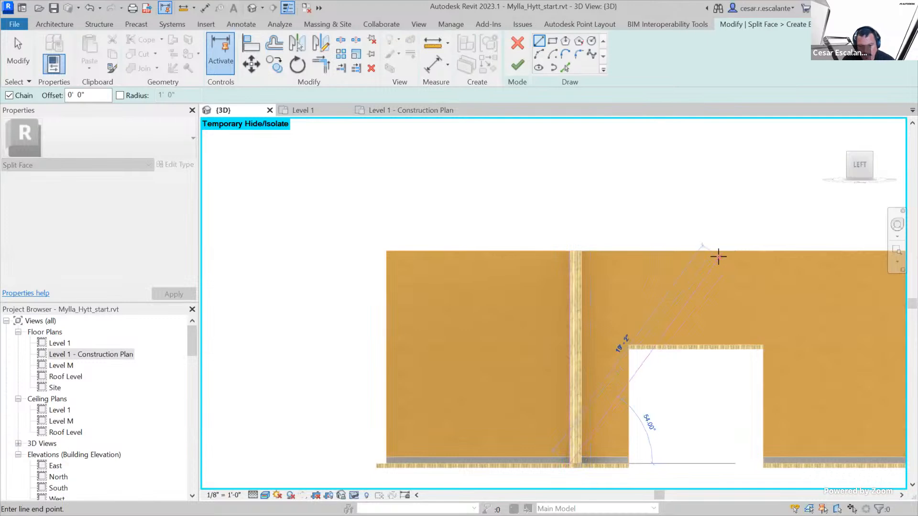
click(521, 65)
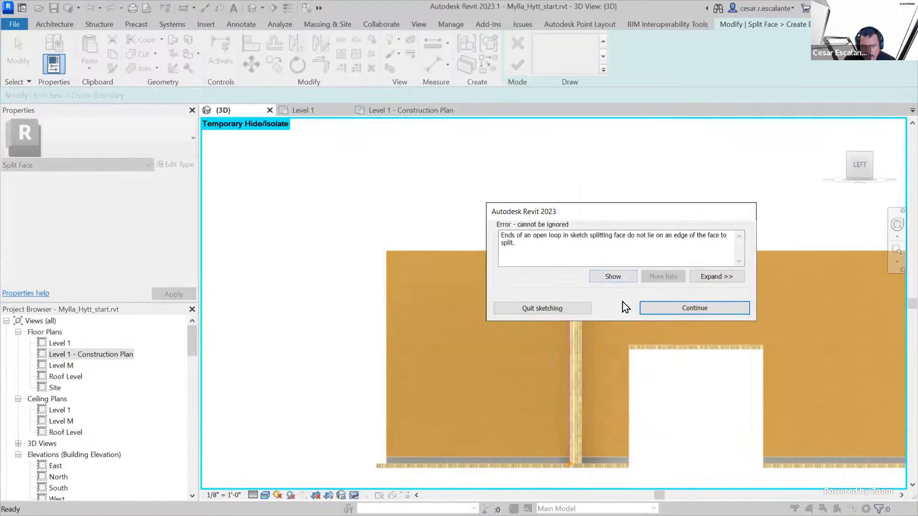
click(714, 309)
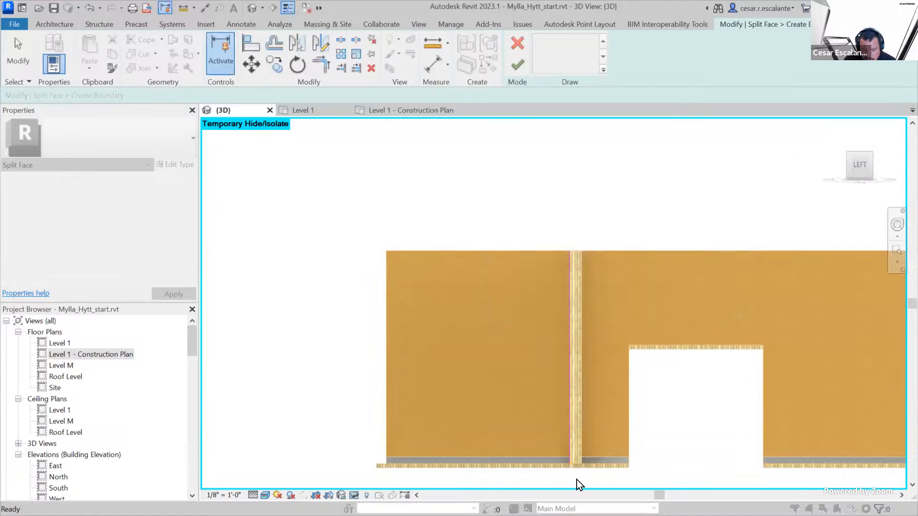
Try to realign the split line's lower end with the bottom edge of the wall and finish the split
scroll(578, 459, up, 3)
middle_drag(576, 420, 606, 311)
scroll(599, 325, up, 2)
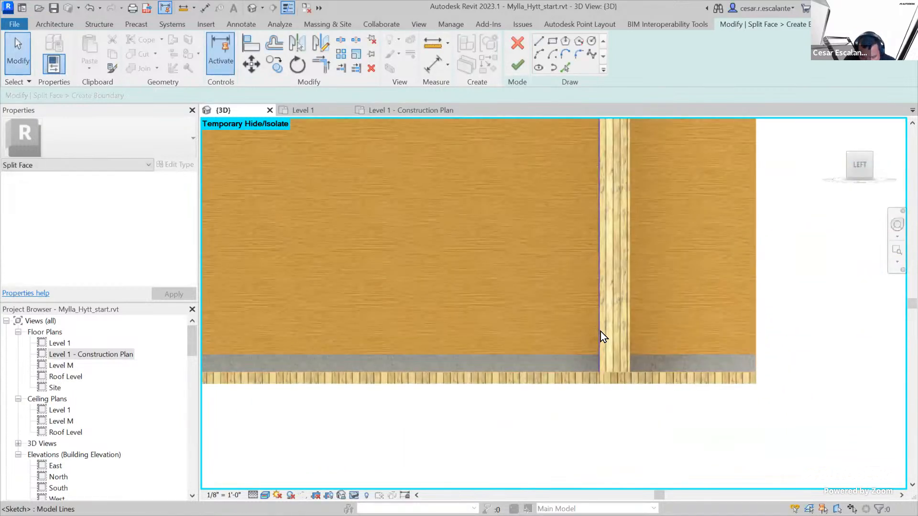
click(599, 343)
drag(596, 374, 598, 383)
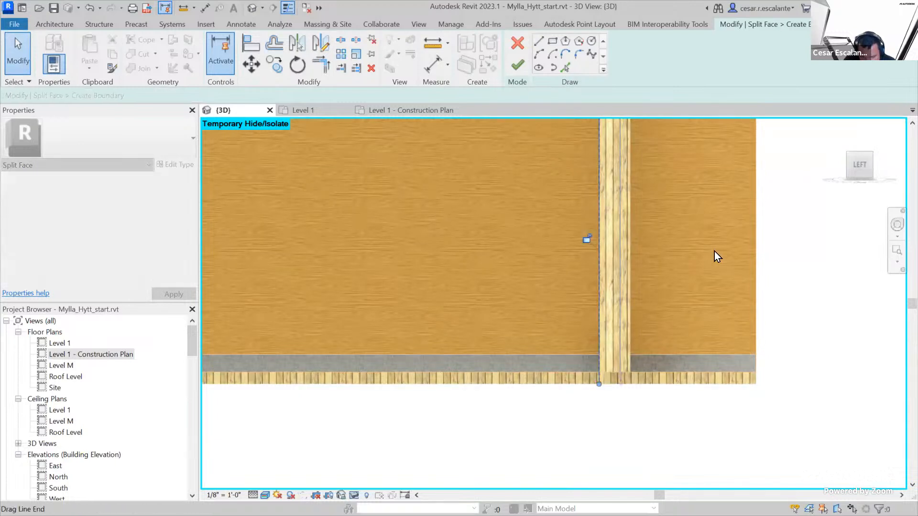
click(518, 66)
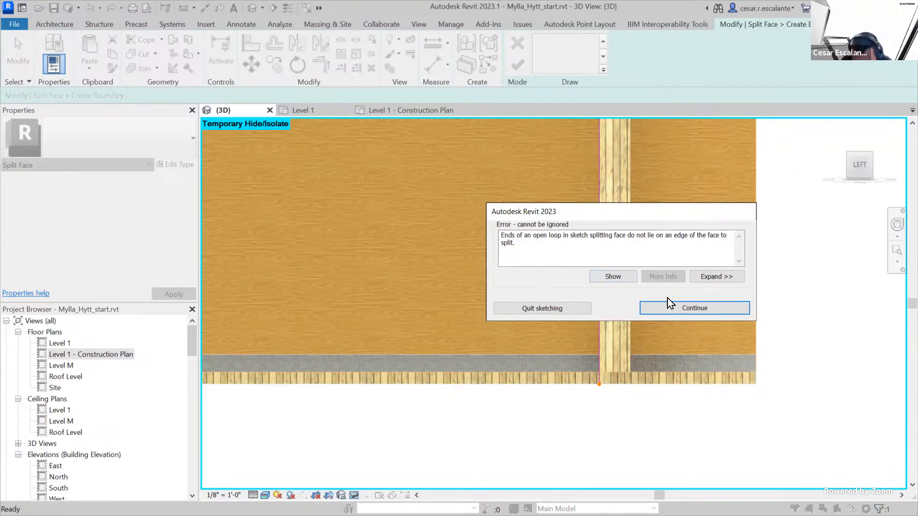
click(716, 311)
Shorten the split line to 15' 6" so its lower end meets the upper edge of the grey base strip
scroll(669, 301, down, 3)
scroll(621, 335, up, 2)
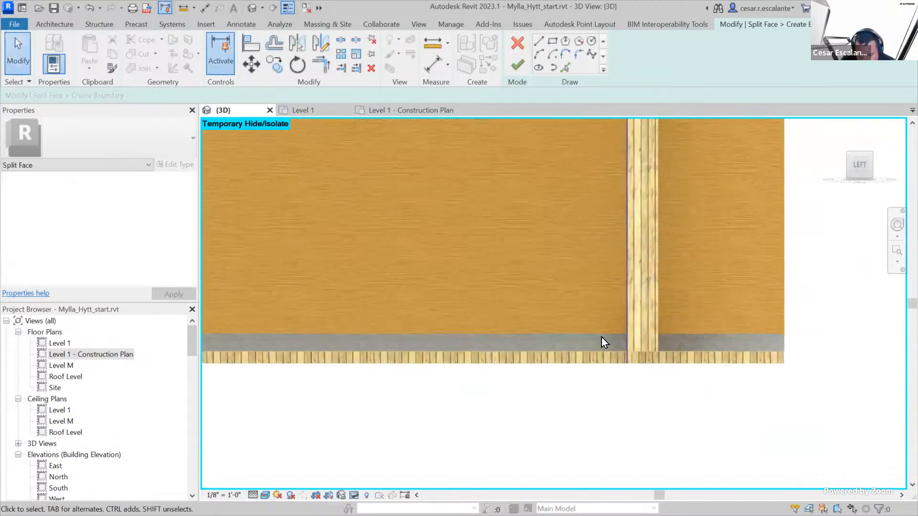
click(628, 356)
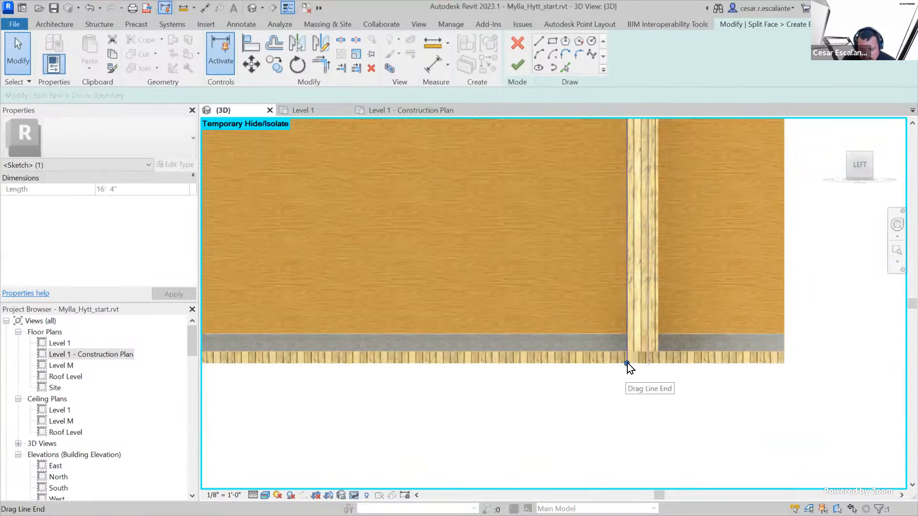
drag(627, 363, 626, 334)
middle_drag(702, 341, 767, 357)
scroll(740, 348, down, 2)
Add a horizontal split line about 13' 9 1/2" long along the top of the base strip to the wall's outer end, and finish the split
click(538, 42)
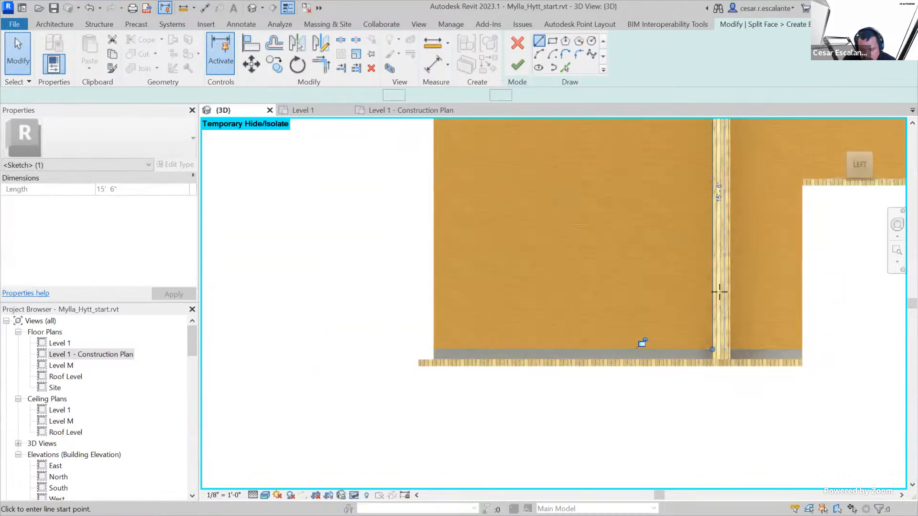
click(713, 349)
click(433, 349)
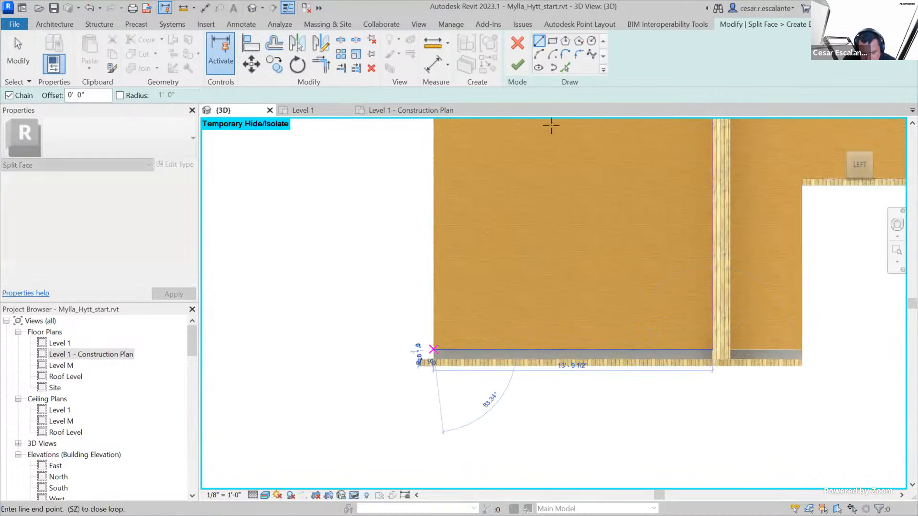
click(517, 65)
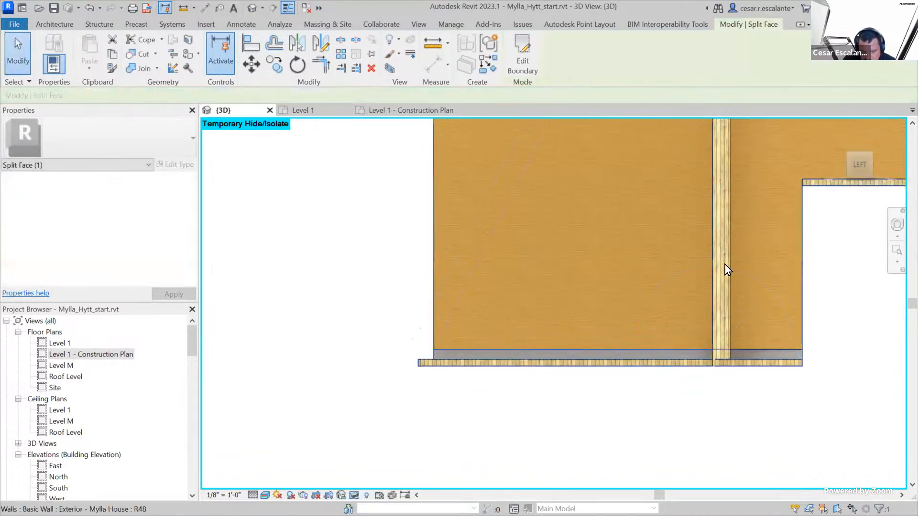
click(551, 419)
scroll(535, 387, down, 2)
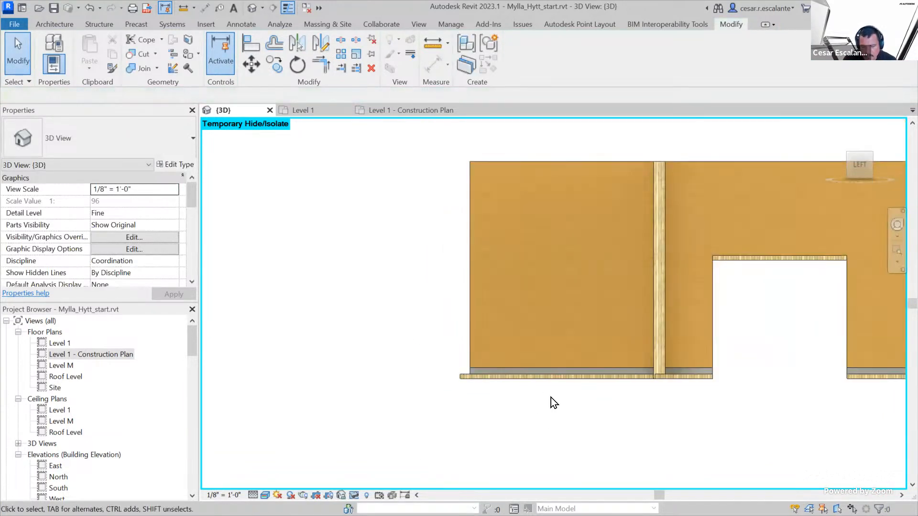
Paint the newly split terrace-side region of the long wall with the Wood Vertical material
scroll(576, 446, down, 2)
shift+middle_drag(589, 461, 590, 406)
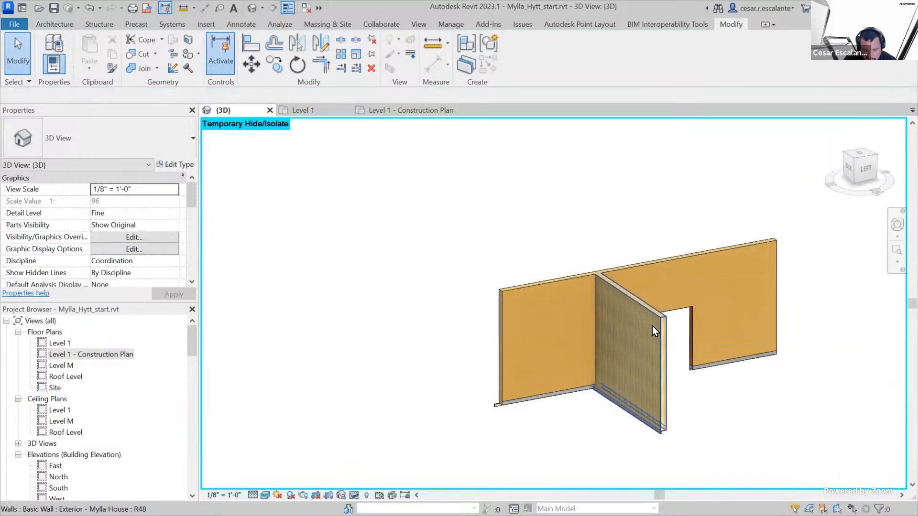
click(60, 24)
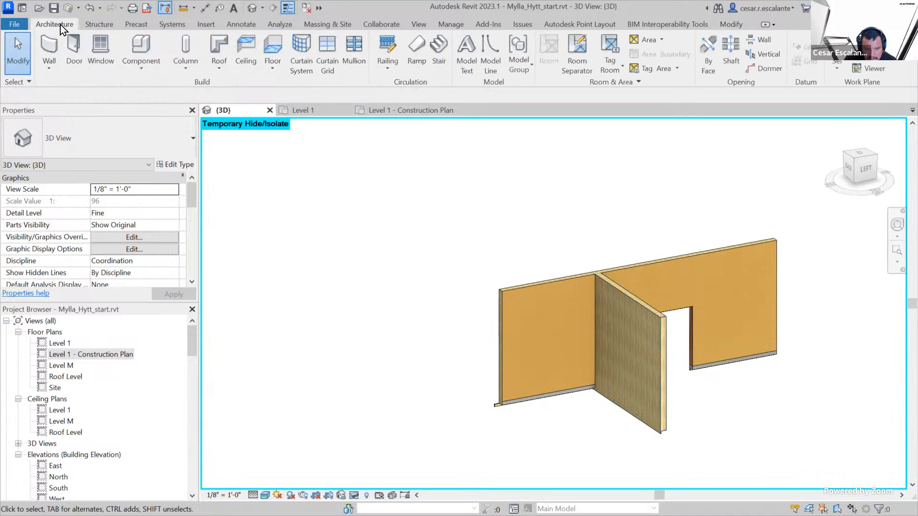
click(741, 23)
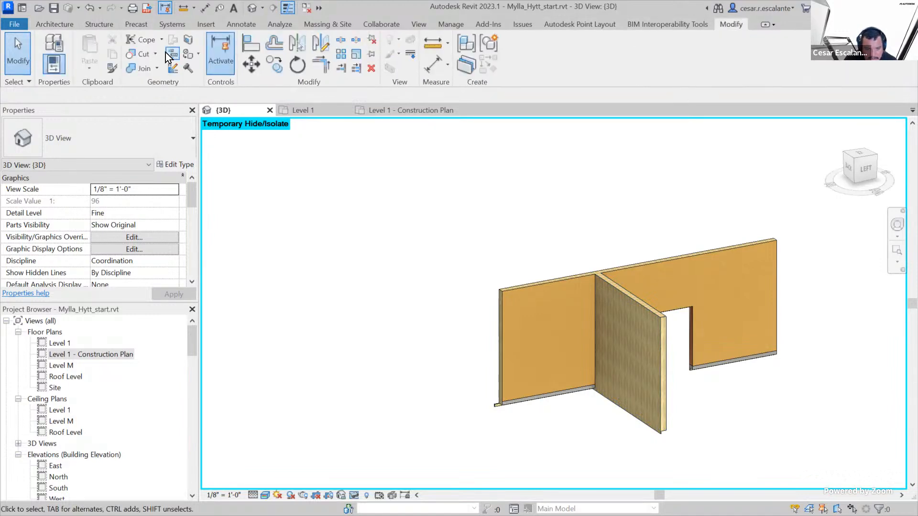
click(187, 54)
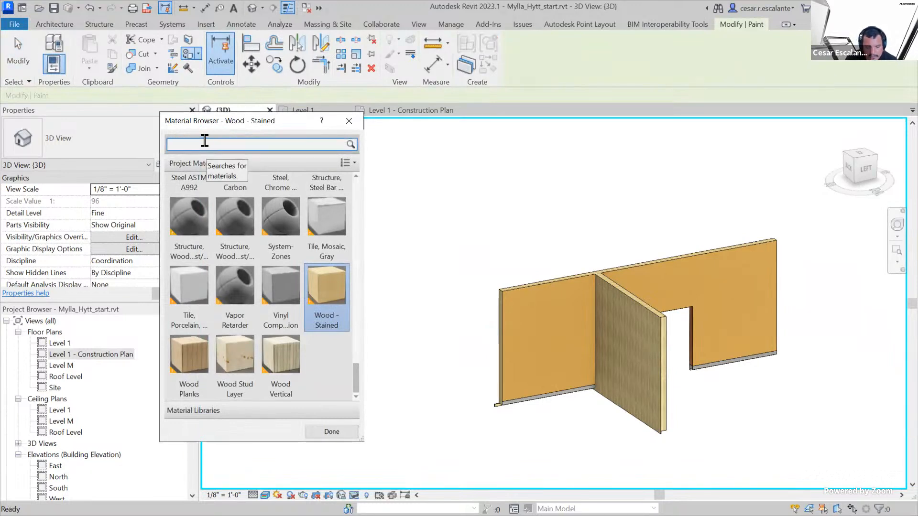
click(282, 354)
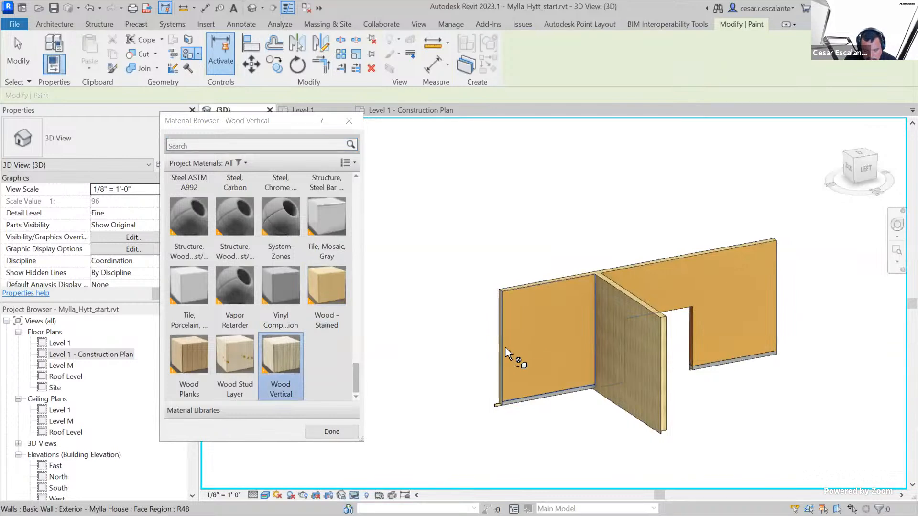
click(548, 371)
key(Escape)
mouse_move(568, 443)
shift+middle_down()
mouse_move(575, 447)
mouse_move(562, 421)
shift+middle_up()
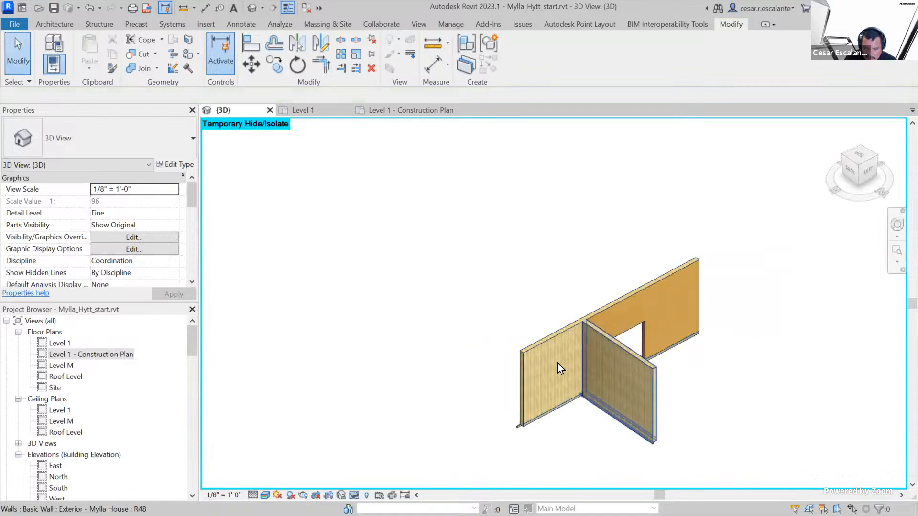
Check the painted region beside the rest of the face, and reset the temporary isolation to show the whole house
scroll(569, 388, up, 5)
scroll(591, 390, down, 4)
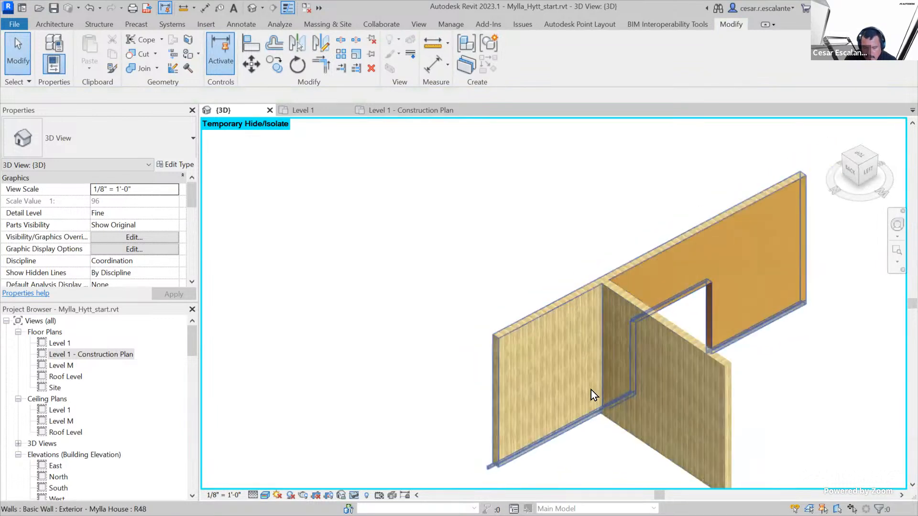
shift+middle_drag(587, 439, 538, 451)
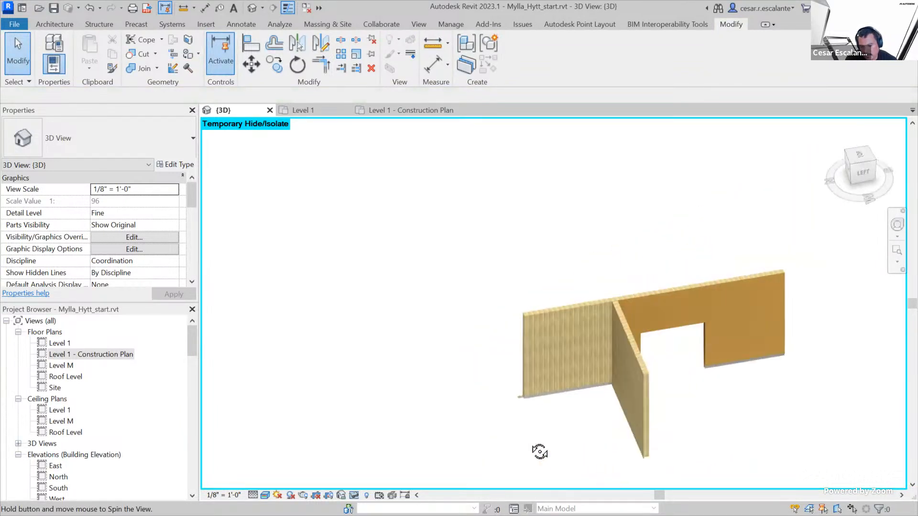
shift+middle_drag(772, 378, 732, 389)
click(358, 492)
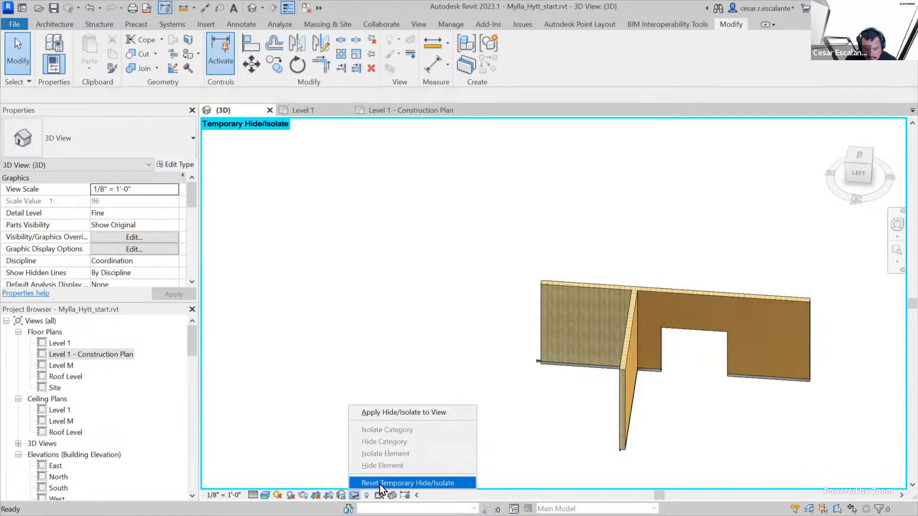
click(380, 481)
Temporarily isolate the long wall and the perpendicular exterior wall that meets it beside the opening on its opposite face
shift+middle_drag(588, 441, 212, 449)
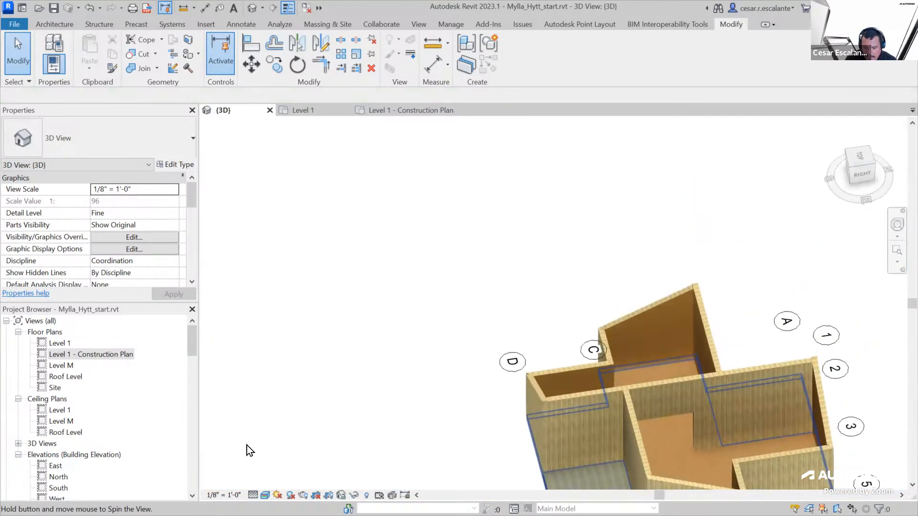
scroll(743, 415, up, 3)
scroll(736, 412, up, 1)
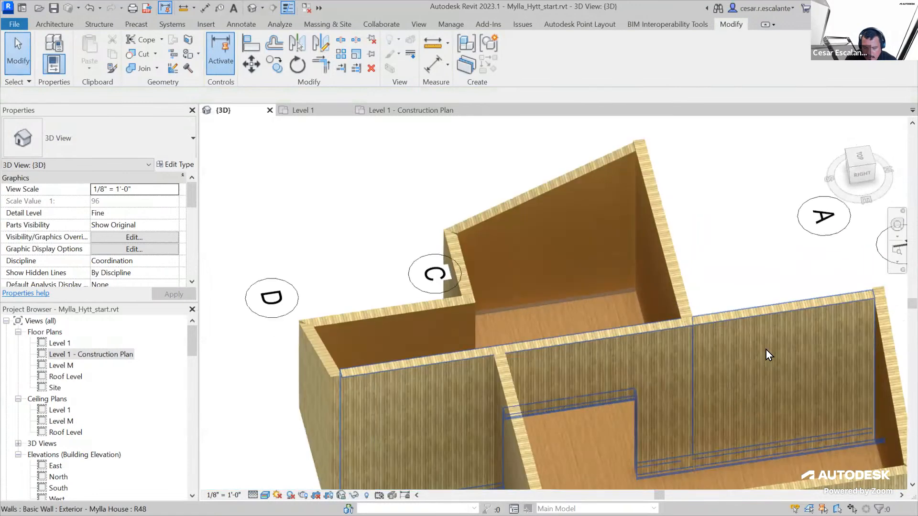
click(731, 359)
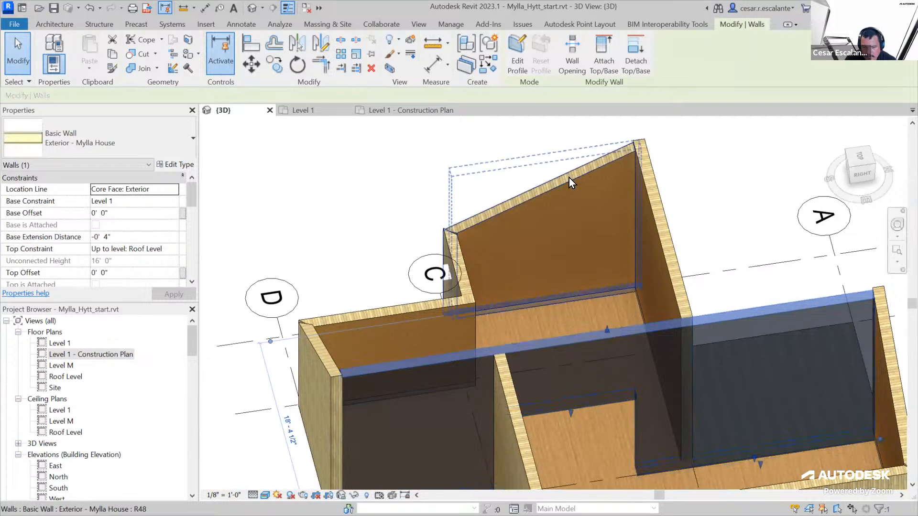
ctrl+click(531, 442)
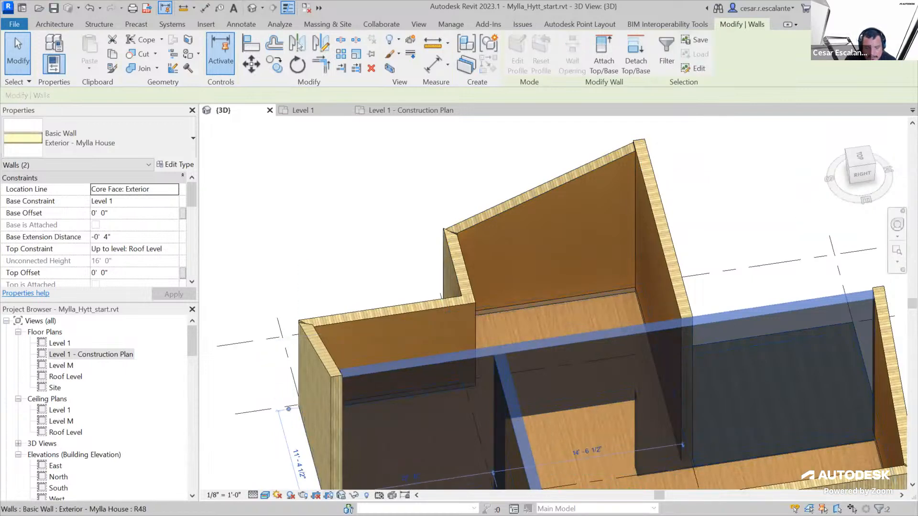
click(354, 495)
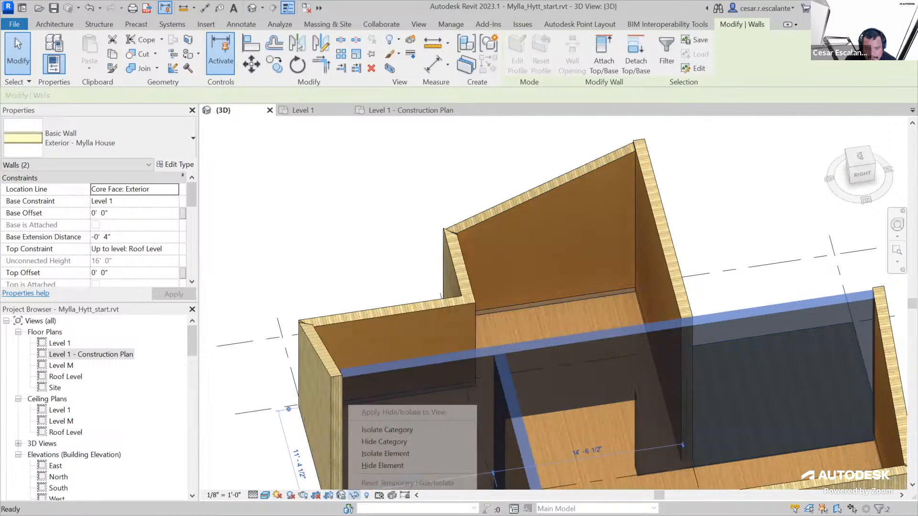
click(413, 453)
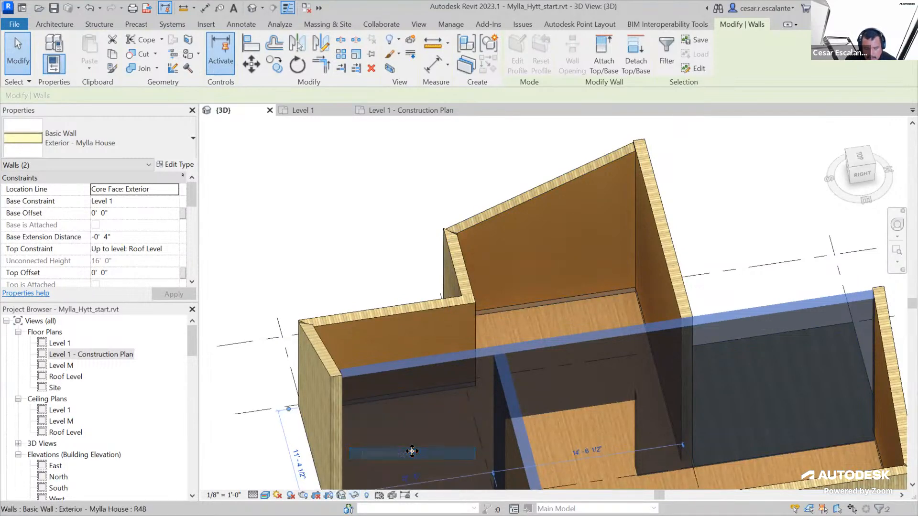
Split the long wall's face with a vertical line about 7' 5" long, from the opening's corner by the perpendicular wall to the top edge
click(863, 181)
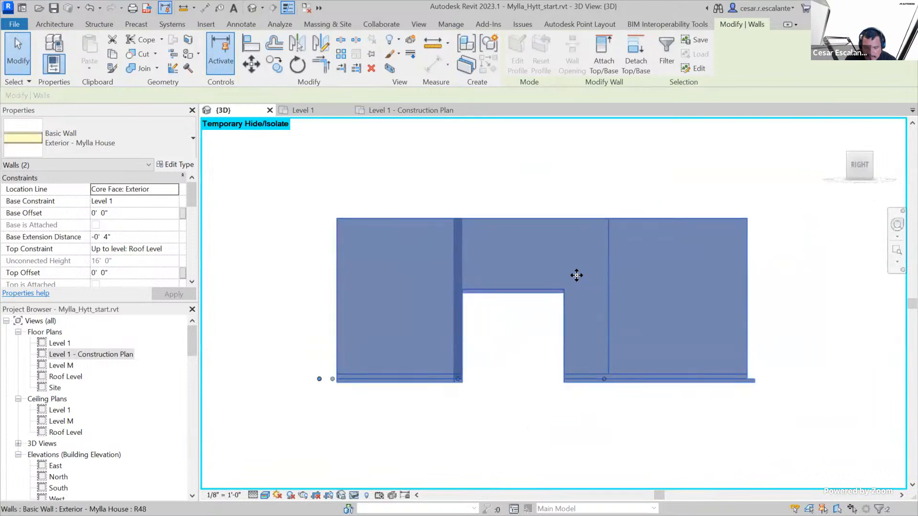
click(647, 158)
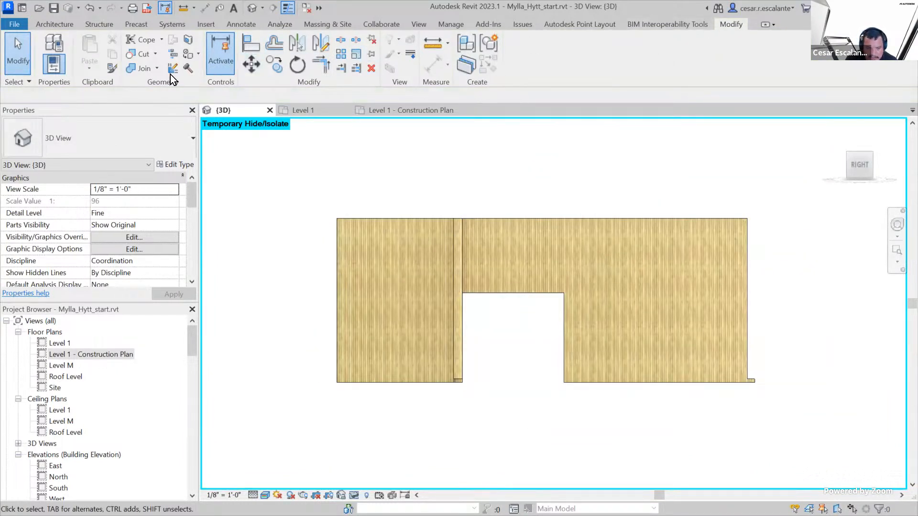
click(190, 41)
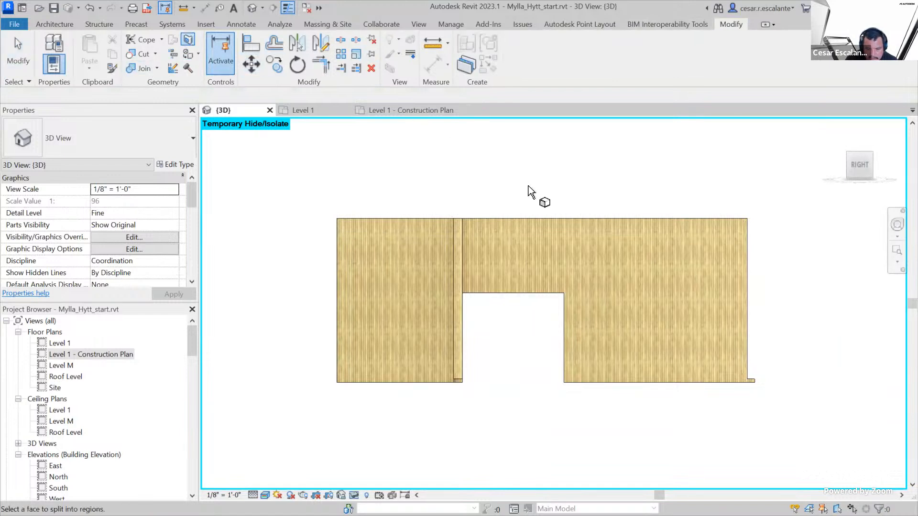
click(660, 228)
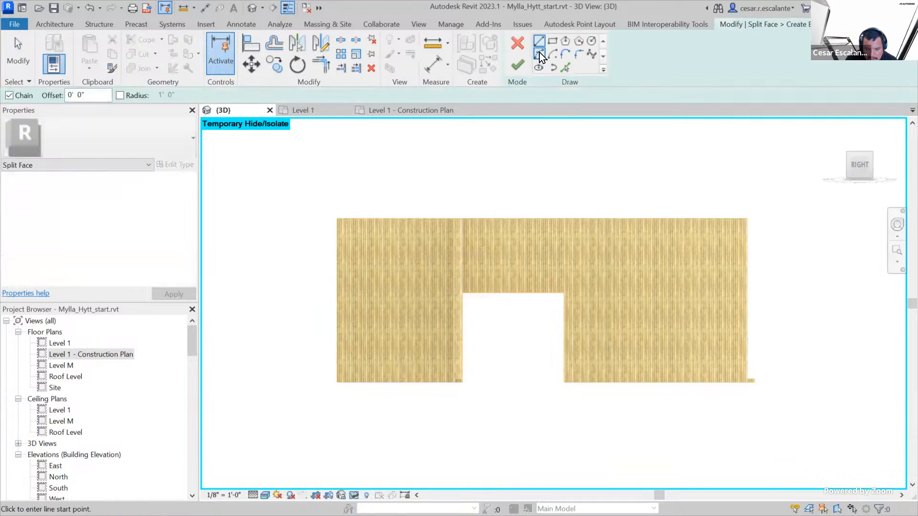
click(463, 293)
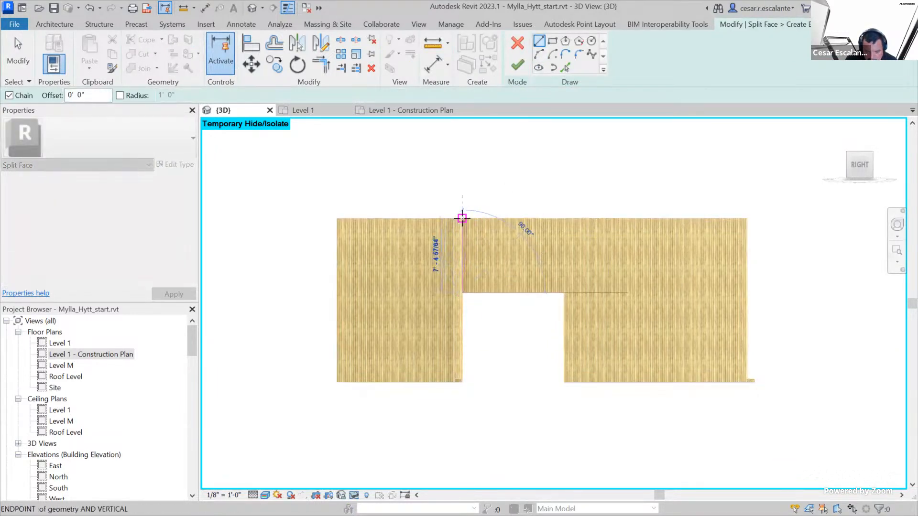
click(462, 219)
click(519, 66)
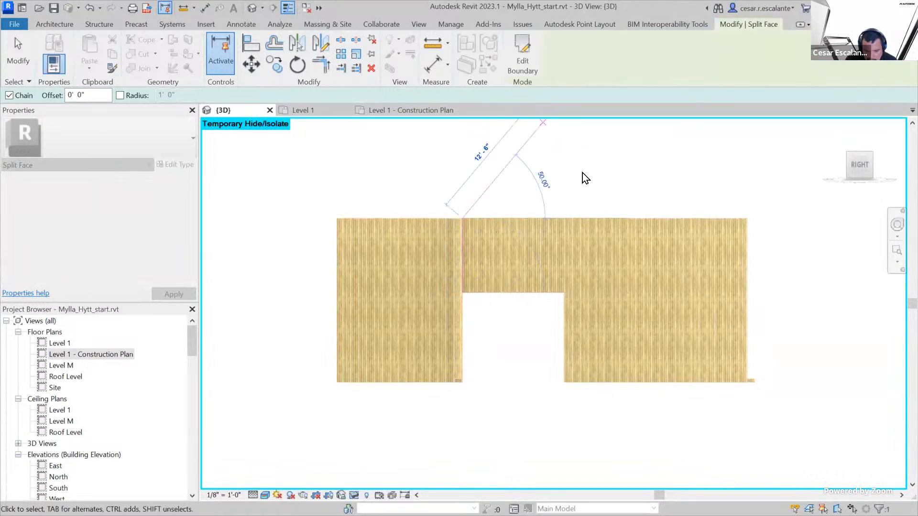
click(579, 174)
Paint the split region above and beyond the opening with the Plywood, Sheathing material
shift+middle_drag(538, 351, 565, 301)
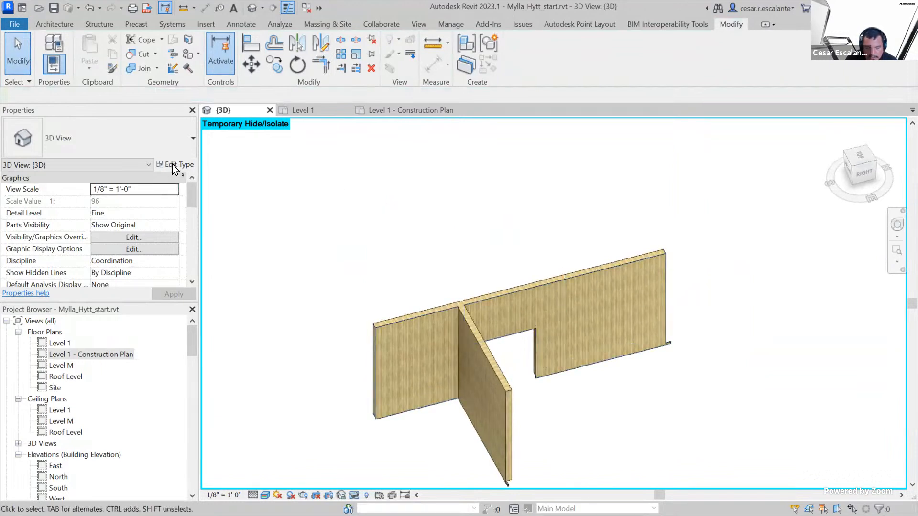
click(190, 54)
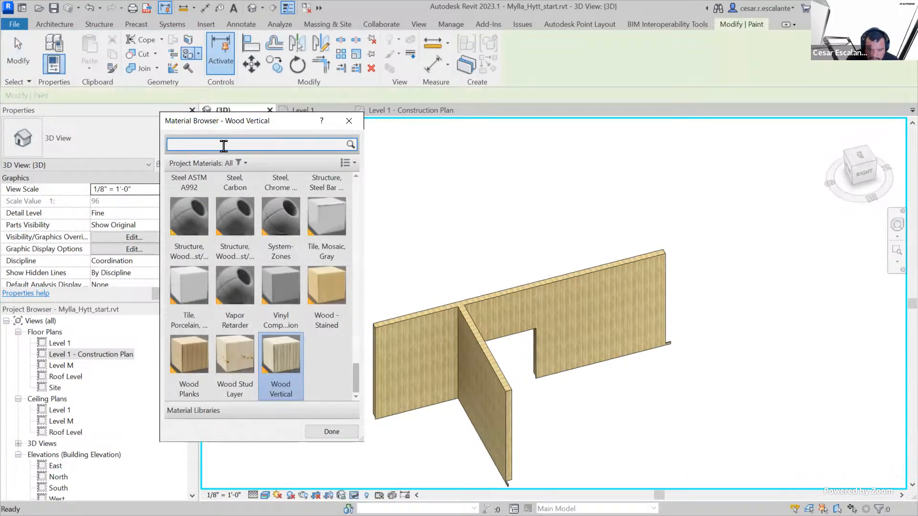
text(plywood)
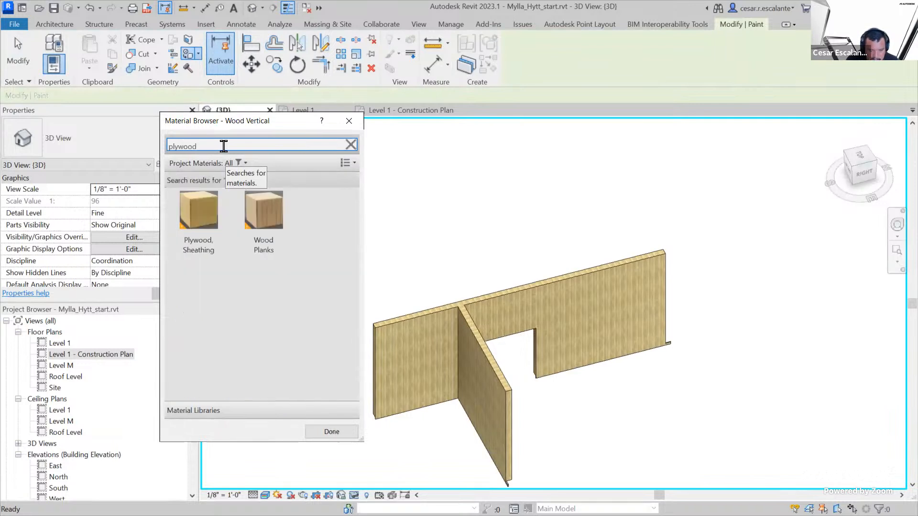
click(198, 210)
click(615, 331)
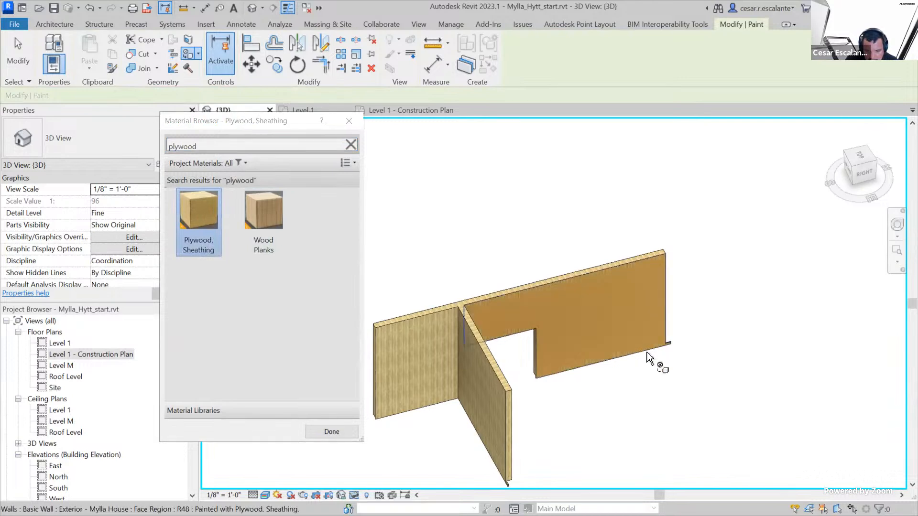
click(354, 125)
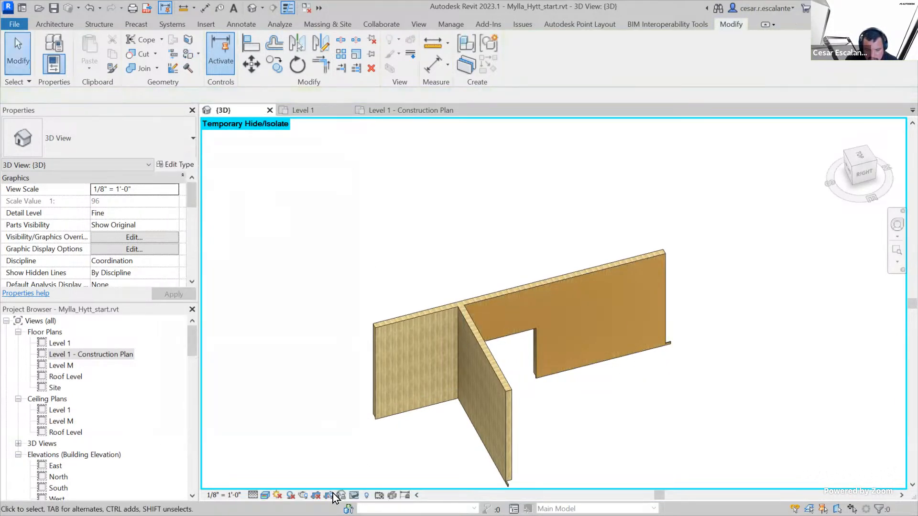
Reset the temporary isolation and show the whole house from the opposite side of the long wall
click(366, 495)
click(375, 486)
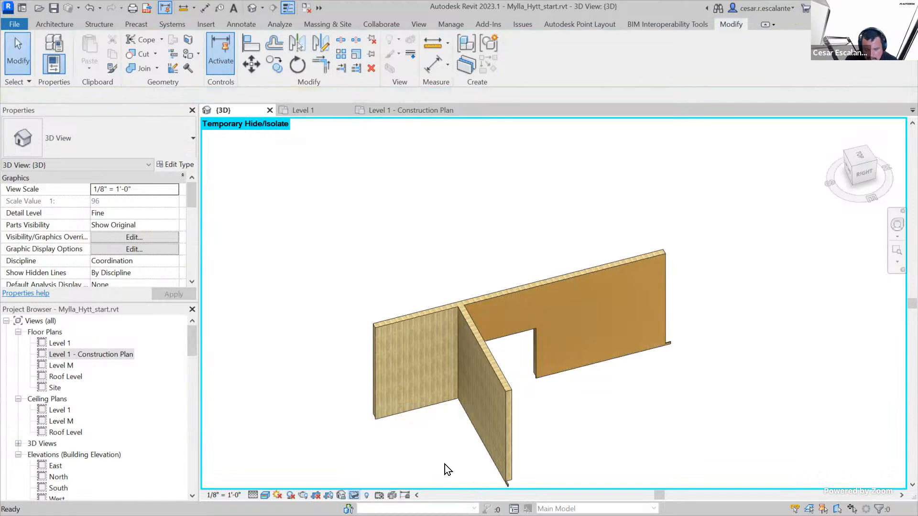
scroll(424, 454, down, 2)
shift+middle_drag(680, 365, 307, 406)
scroll(613, 426, up, 1)
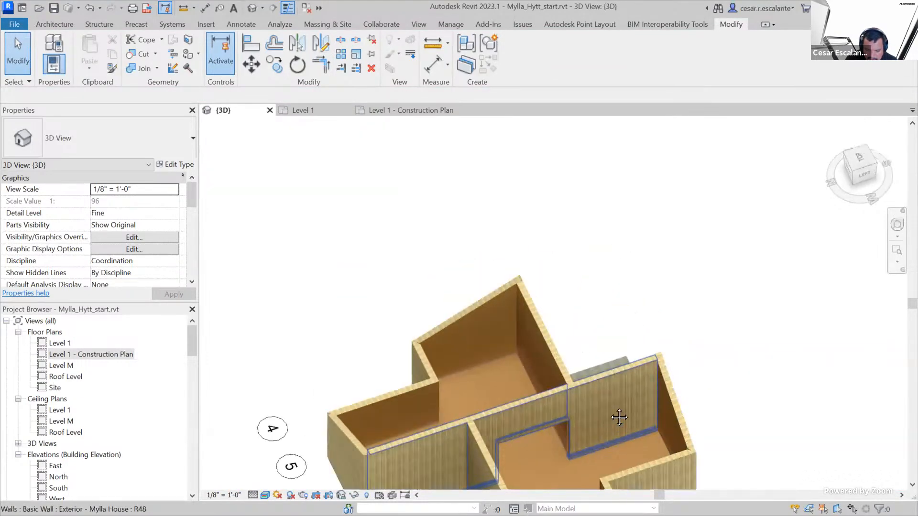
middle_drag(621, 430, 622, 346)
Examine the long wall's three portions as divided by the perpendicular walls on either side
click(608, 322)
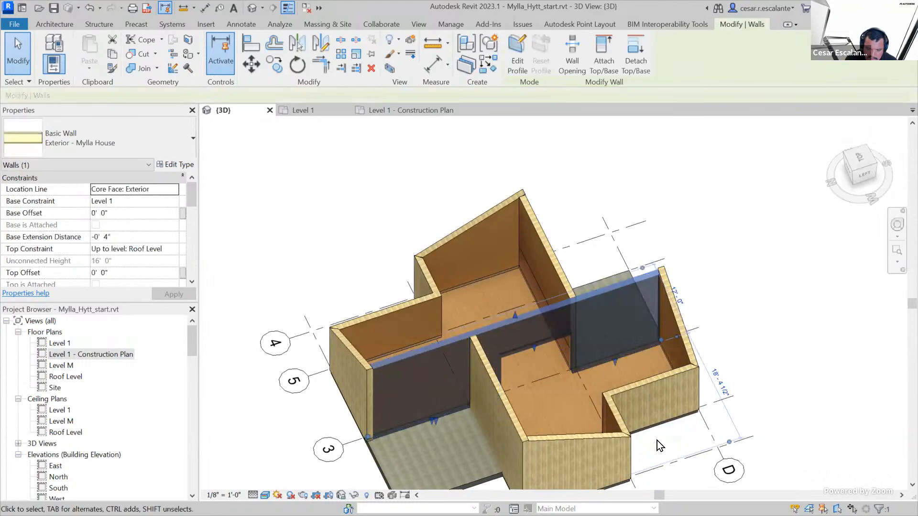
shift+middle_drag(548, 449, 652, 426)
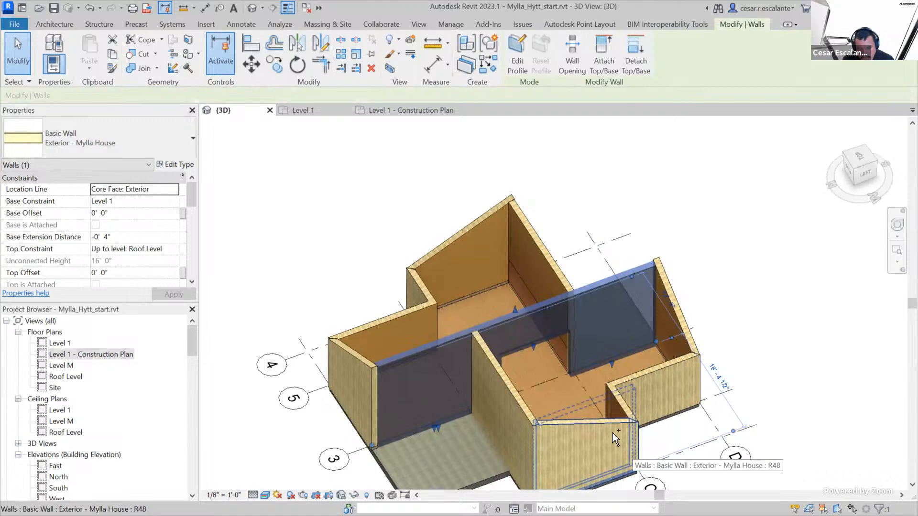
drag(472, 351, 479, 416)
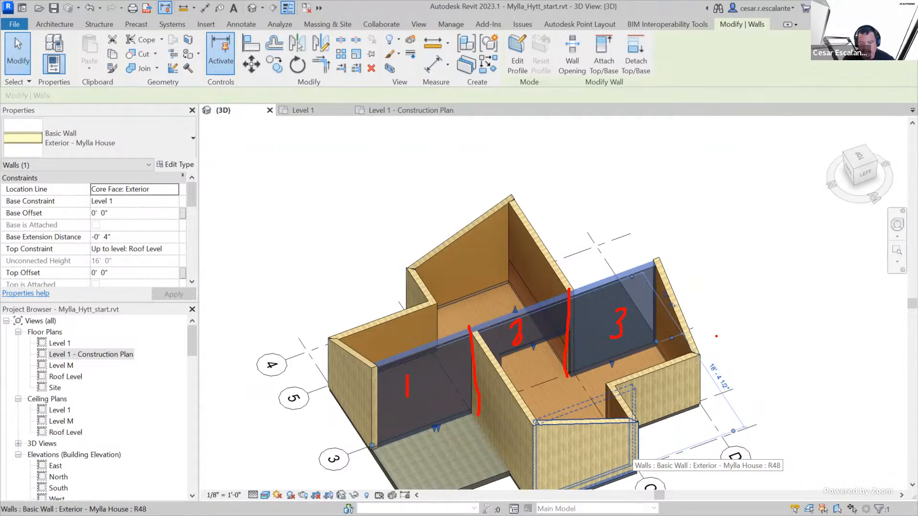
click(747, 363)
scroll(742, 369, down, 3)
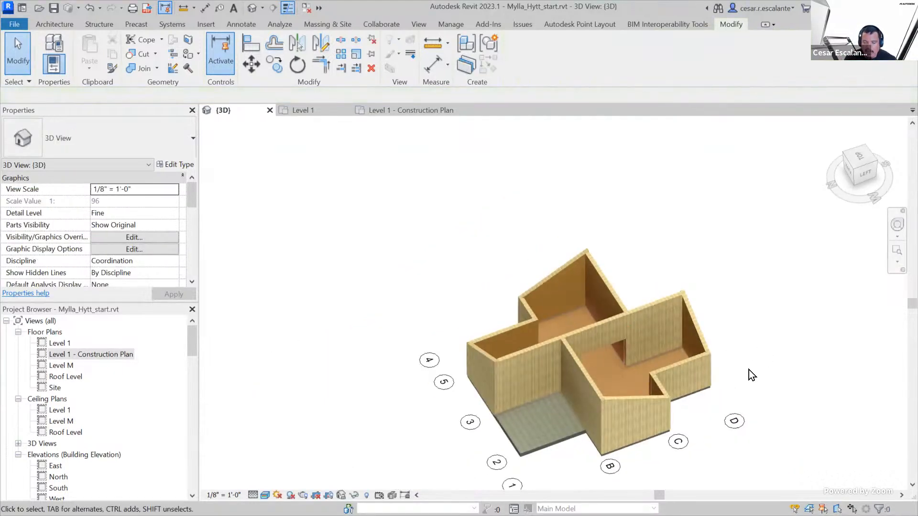
scroll(681, 348, up, 3)
Temporarily isolate the long wall and the perpendicular exterior wall that meets it beside the terrace
shift+middle_drag(739, 470, 474, 342)
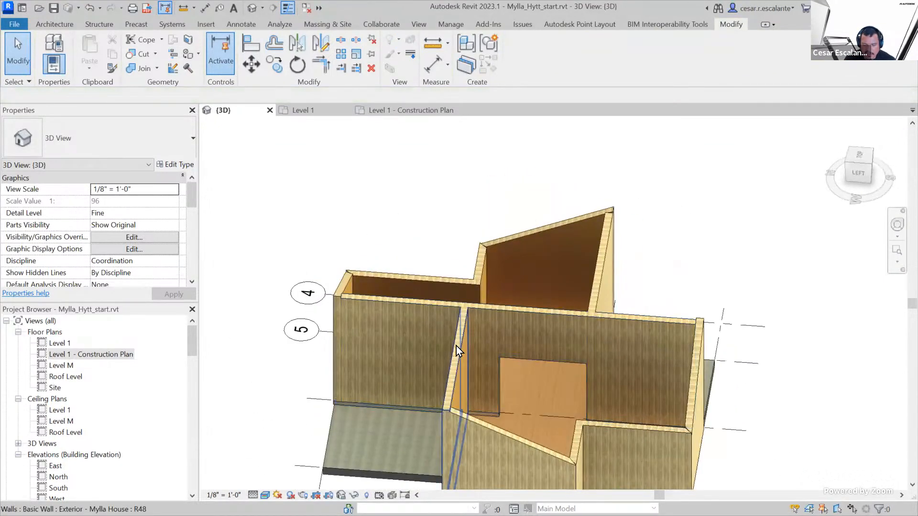
click(456, 345)
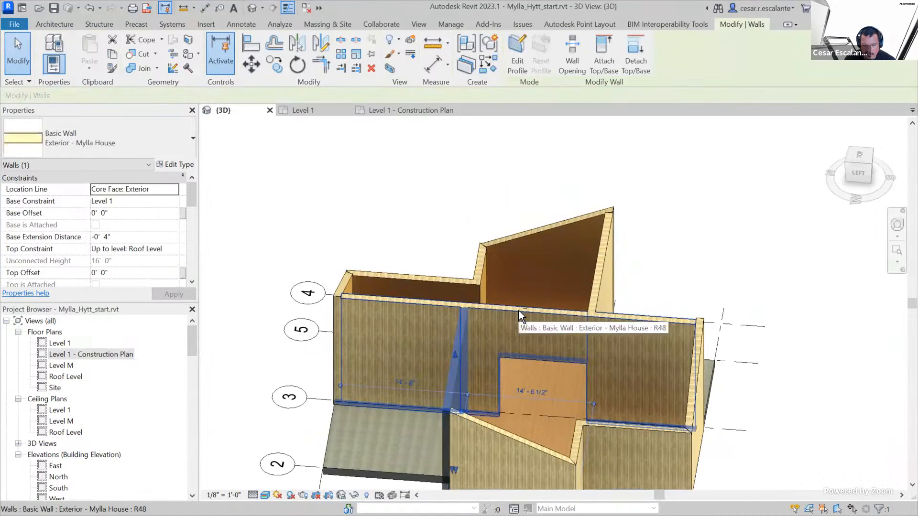
ctrl+click(619, 318)
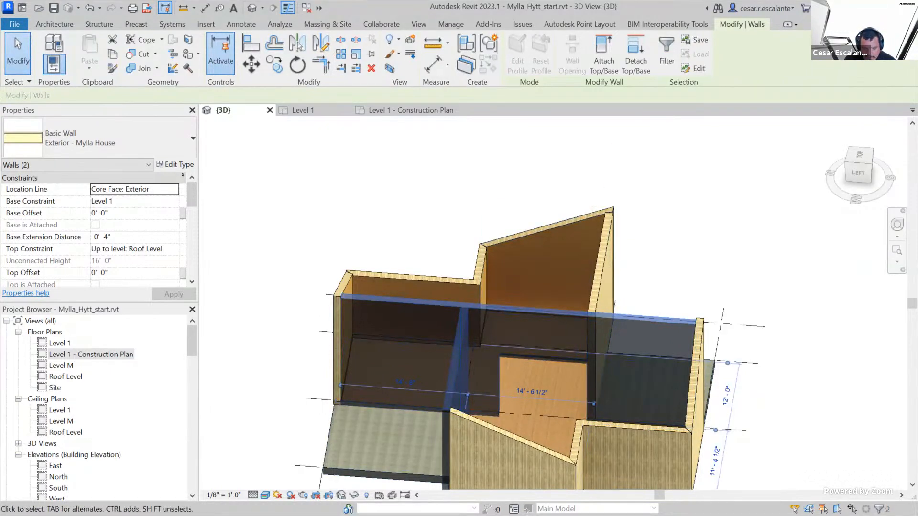
click(354, 495)
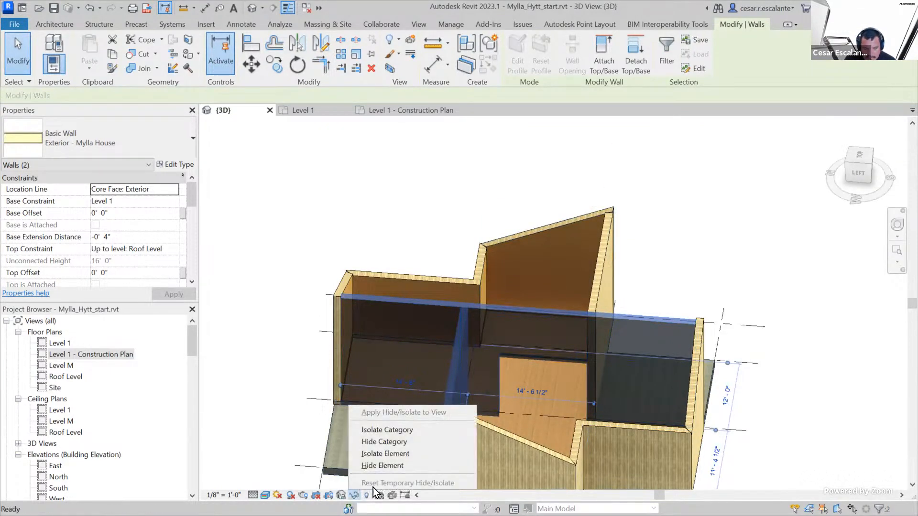
click(406, 454)
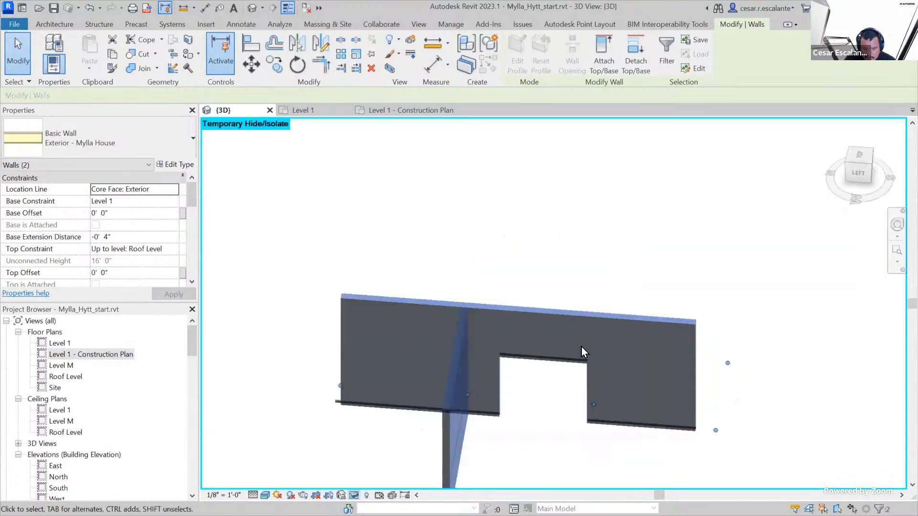
Start splitting the long wall's terrace-side face with a vertical line about 15' 6" long beside the perpendicular wall, from the top edge to the base strip
click(859, 176)
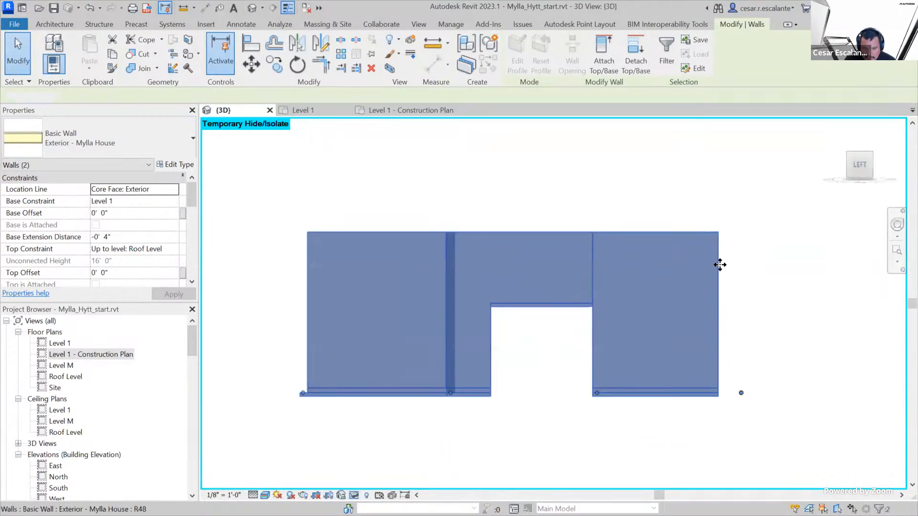
click(700, 271)
key(Escape)
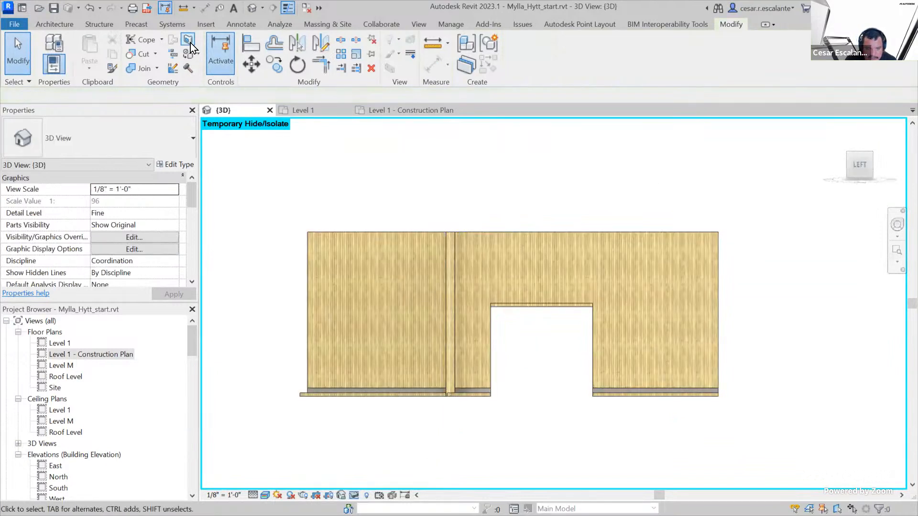
click(484, 245)
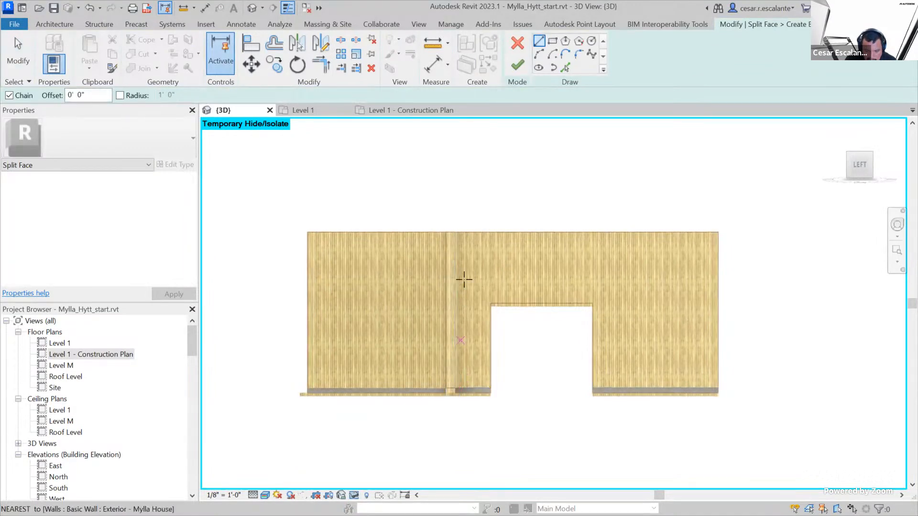
scroll(457, 234, up, 4)
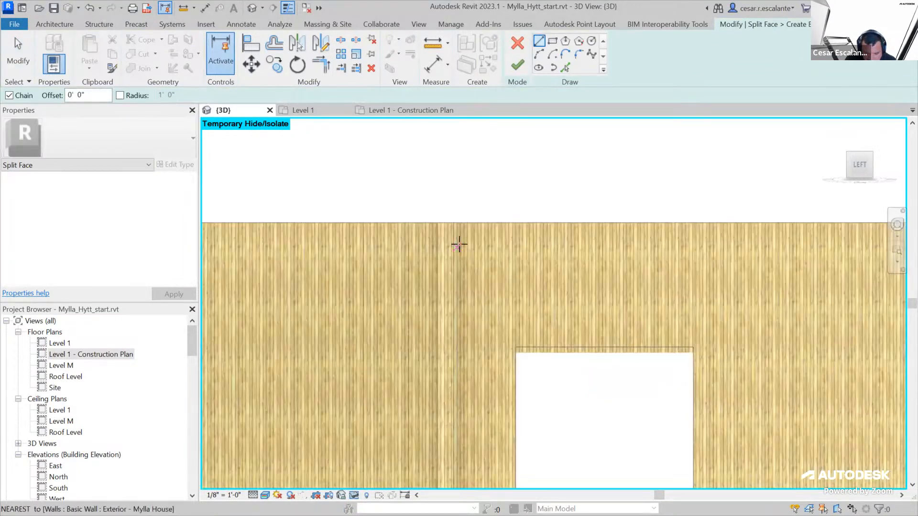
click(454, 216)
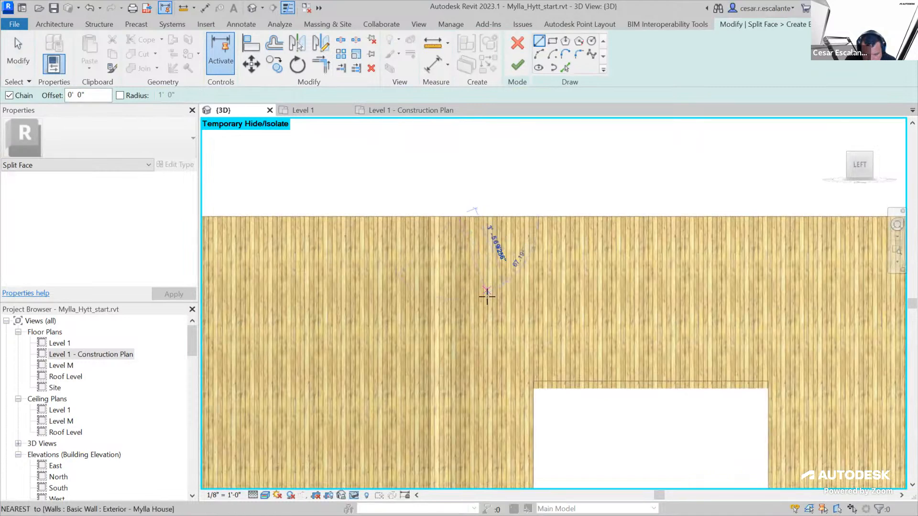
scroll(478, 297, down, 3)
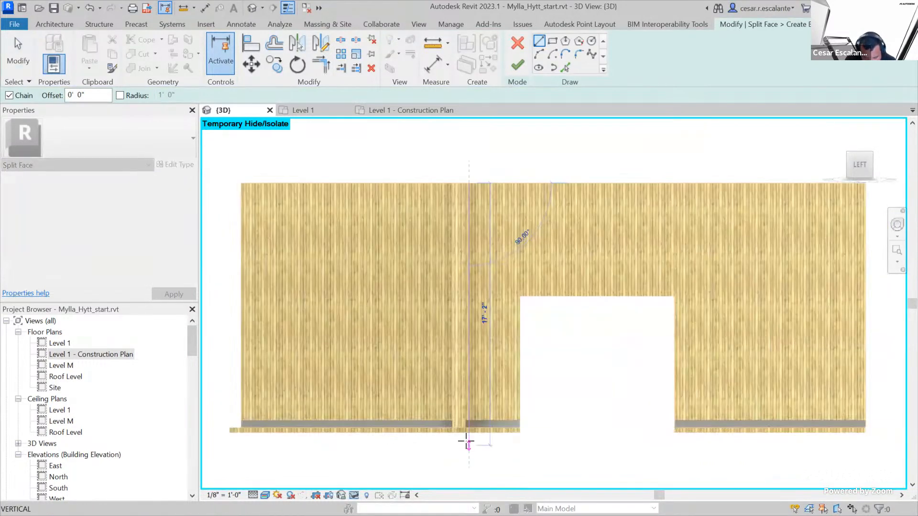
scroll(463, 421, up, 3)
click(467, 412)
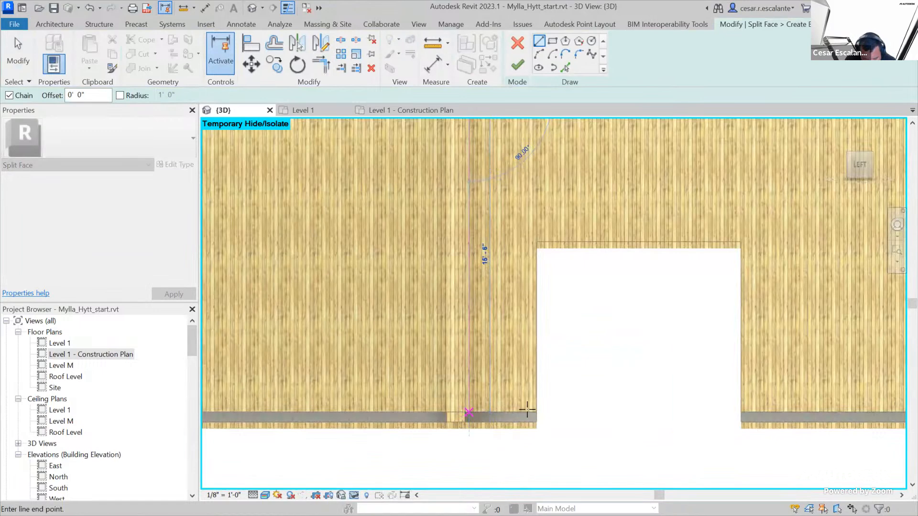
Add a horizontal split line about 3' 4" long along the top of the base strip to the opening's edge, and finish the split
click(536, 412)
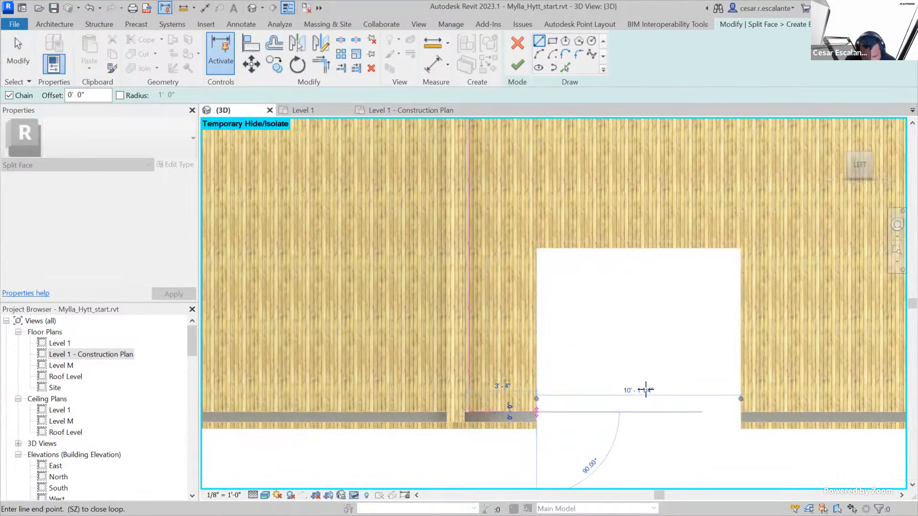
click(518, 64)
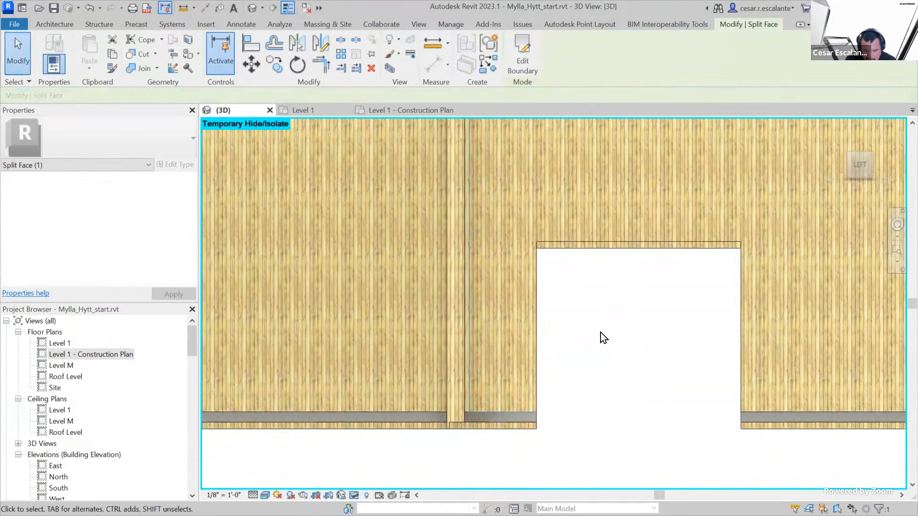
key(Escape)
Paint the new region around the opening on this face with the Plywood, Sheathing material
scroll(590, 334, down, 3)
shift+middle_drag(590, 334, 615, 497)
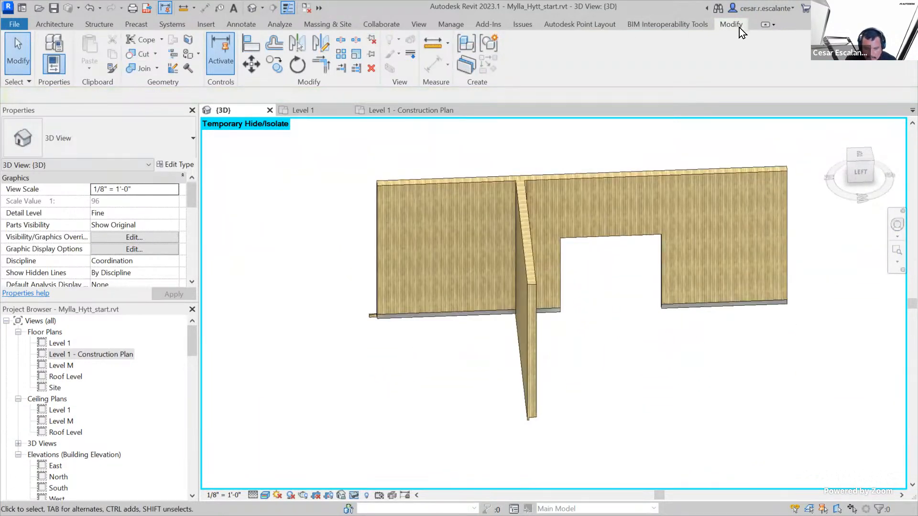
click(188, 67)
click(267, 146)
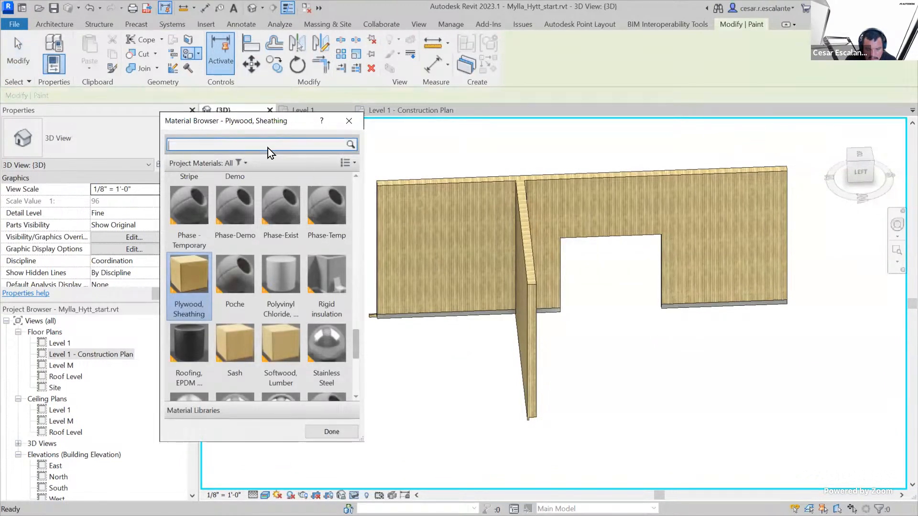
scroll(212, 231, up, 1)
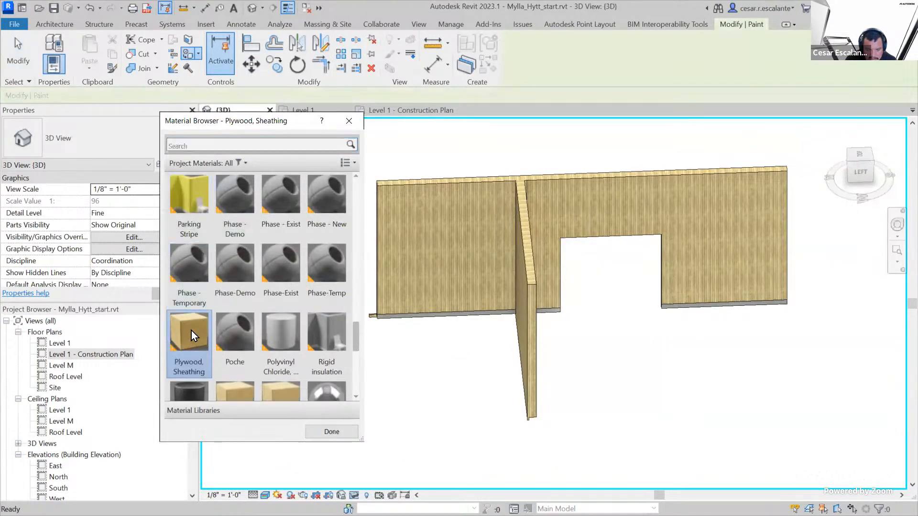
click(663, 213)
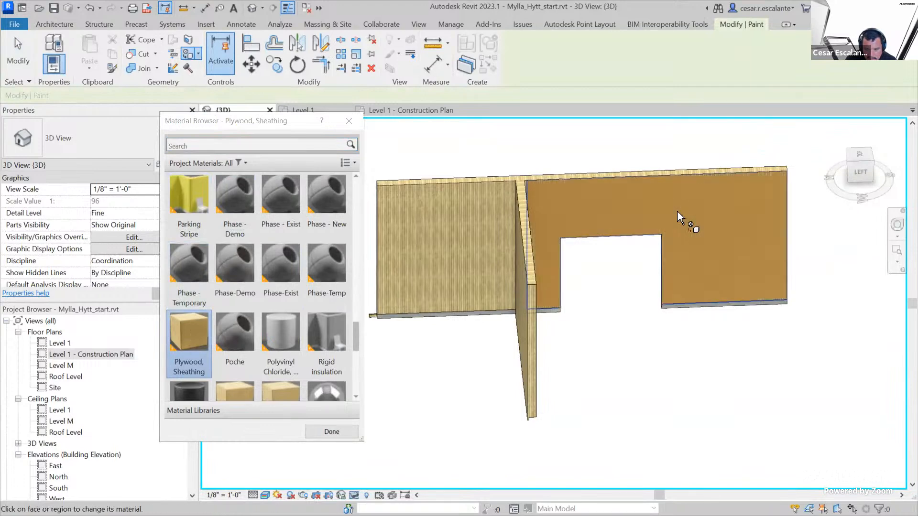
Finish painting and reset the temporary isolation so the whole house model is displayed again
key(Escape)
click(367, 495)
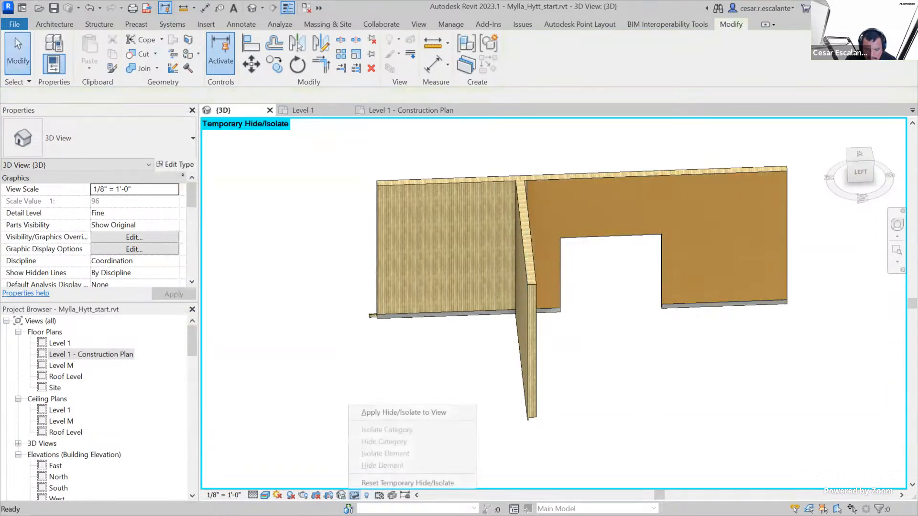
click(377, 486)
Remove the paint from the red-brown lower band on the inner face of the large room's exterior end wall
shift+middle_drag(549, 417, 262, 348)
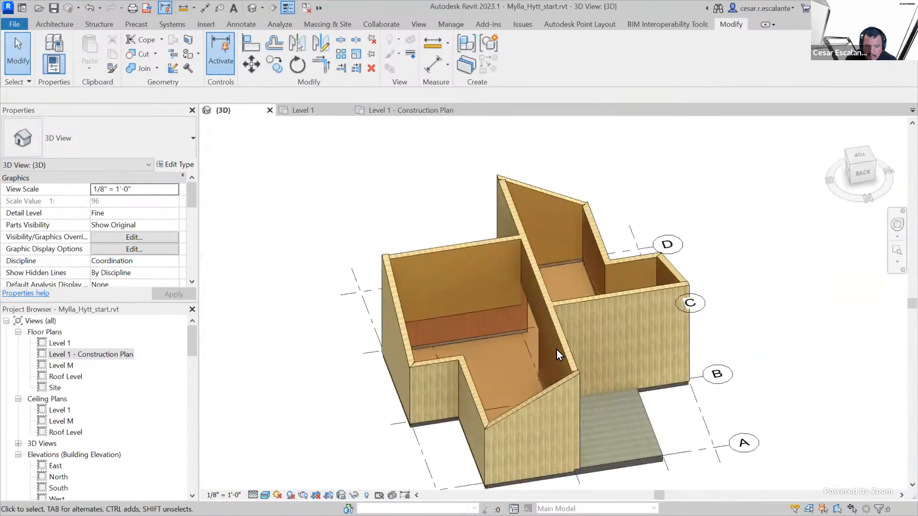
shift+middle_drag(686, 382, 494, 284)
scroll(478, 287, up, 8)
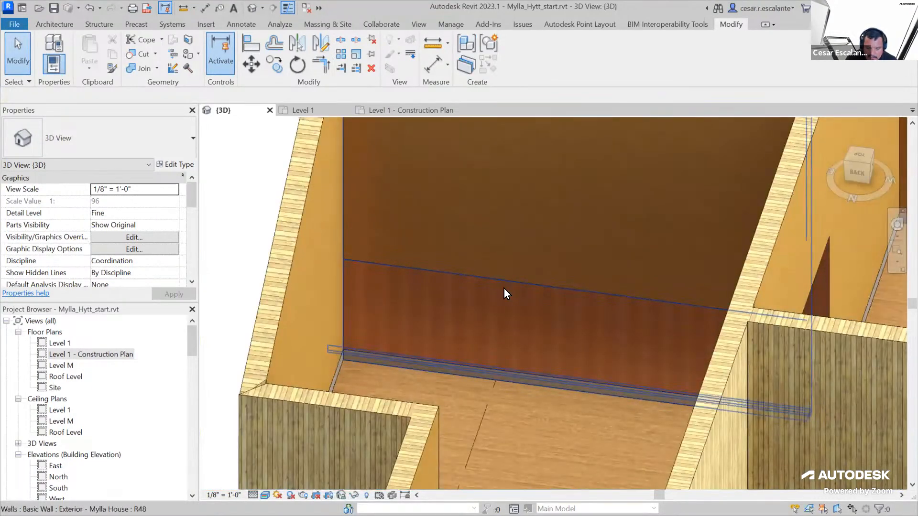
click(564, 312)
key(Escape)
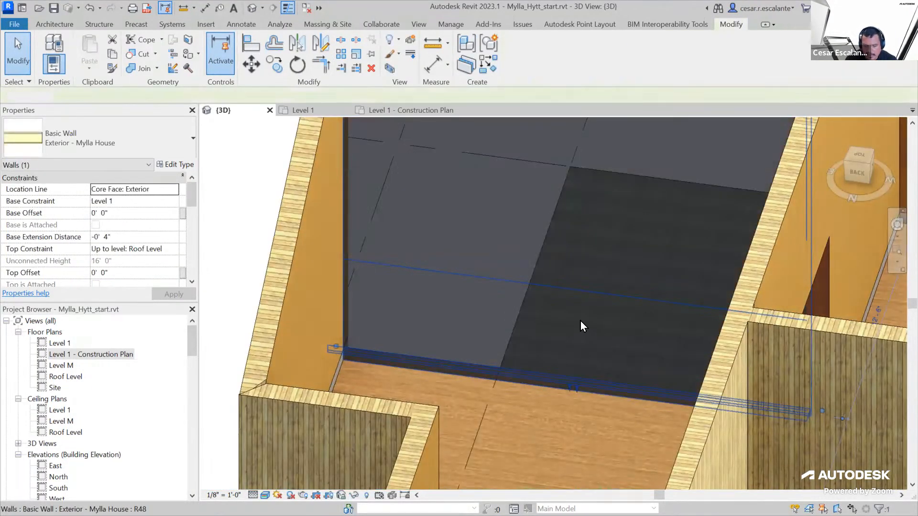
click(615, 324)
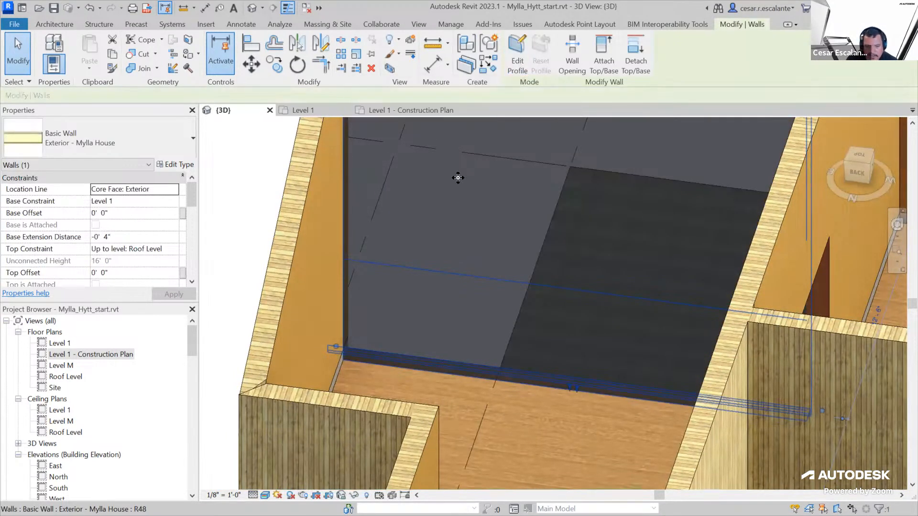
click(198, 53)
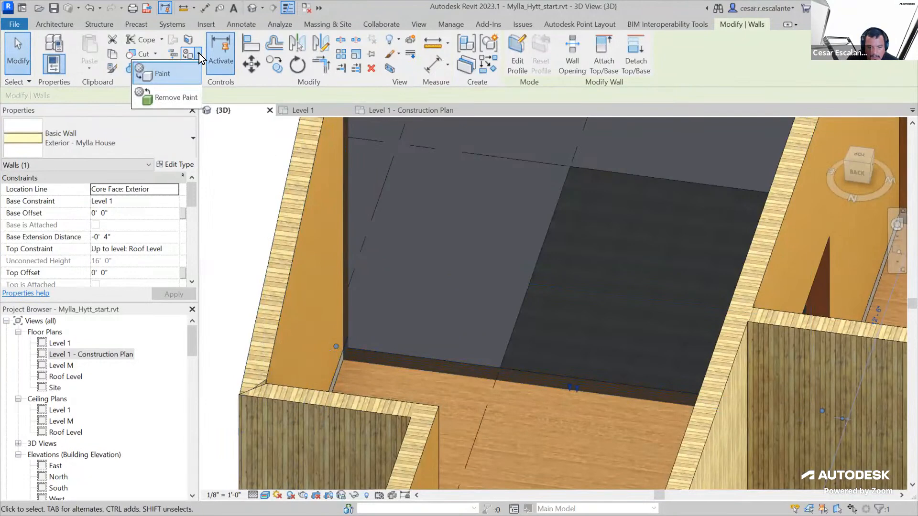
click(194, 97)
click(545, 314)
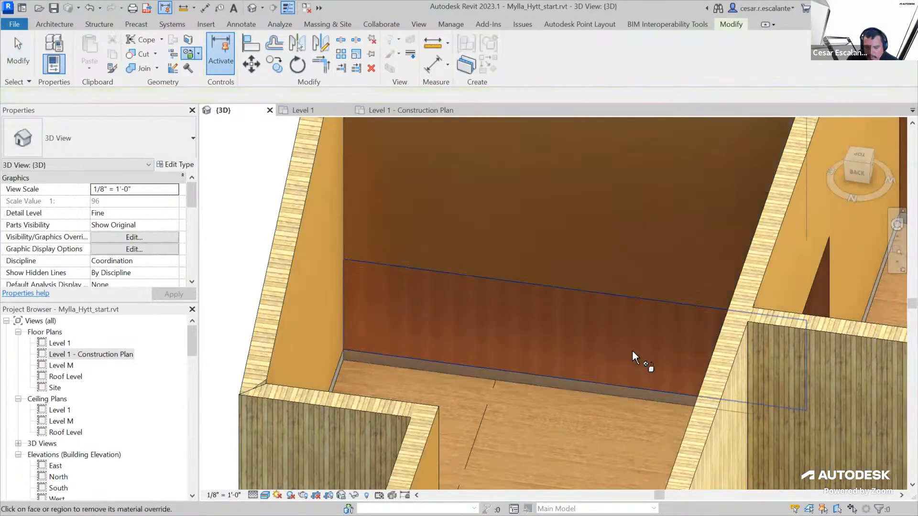
click(534, 328)
key(Escape)
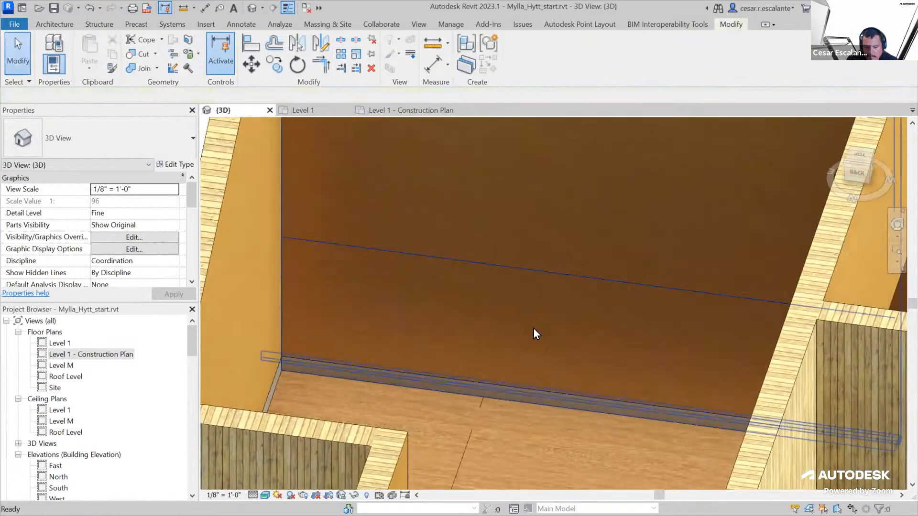
Delete the split face whose horizontal line remains on the inner face of the large room's end wall
scroll(533, 329, down, 2)
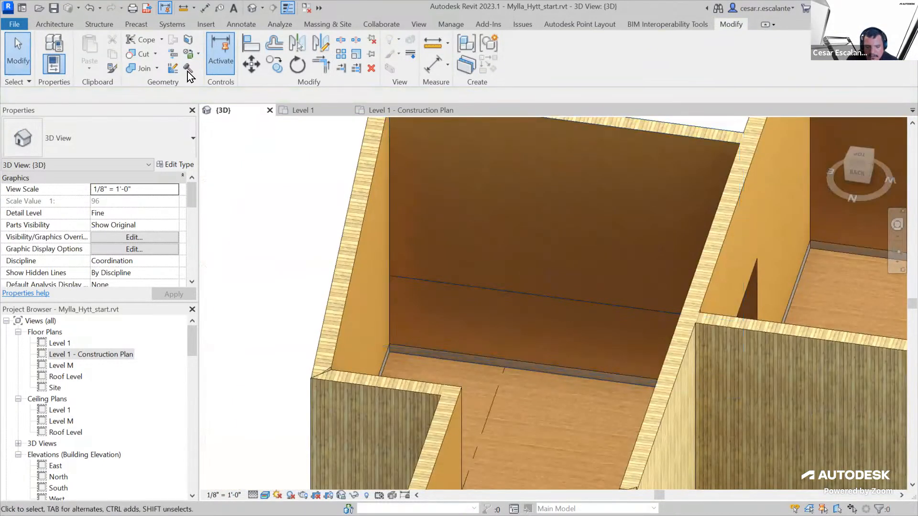
click(198, 53)
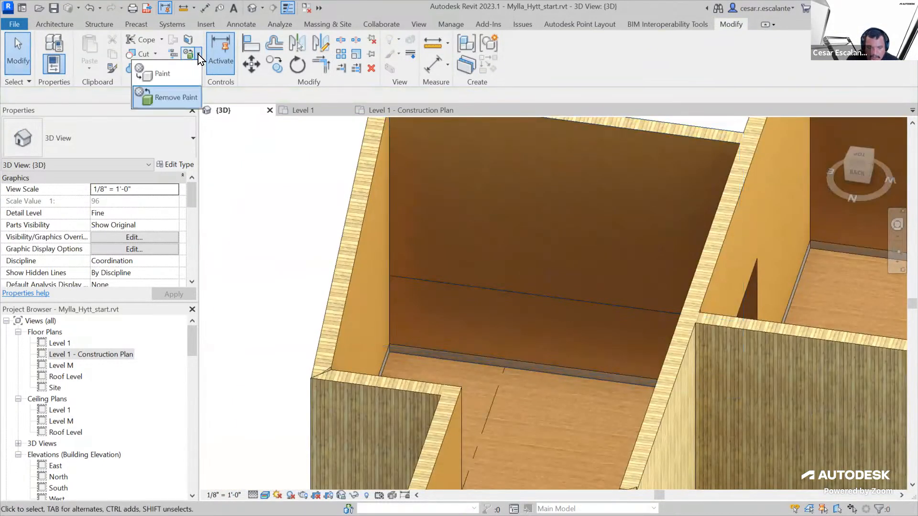
click(182, 97)
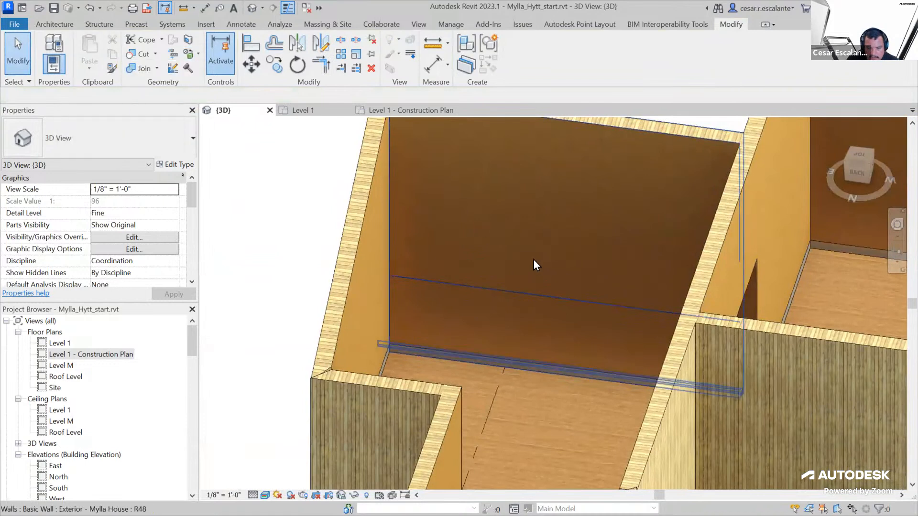
click(533, 297)
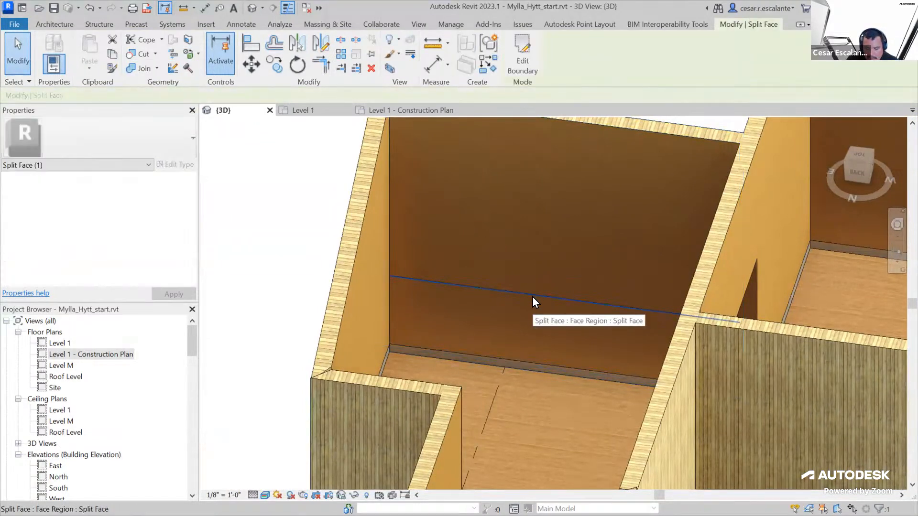
key(Escape)
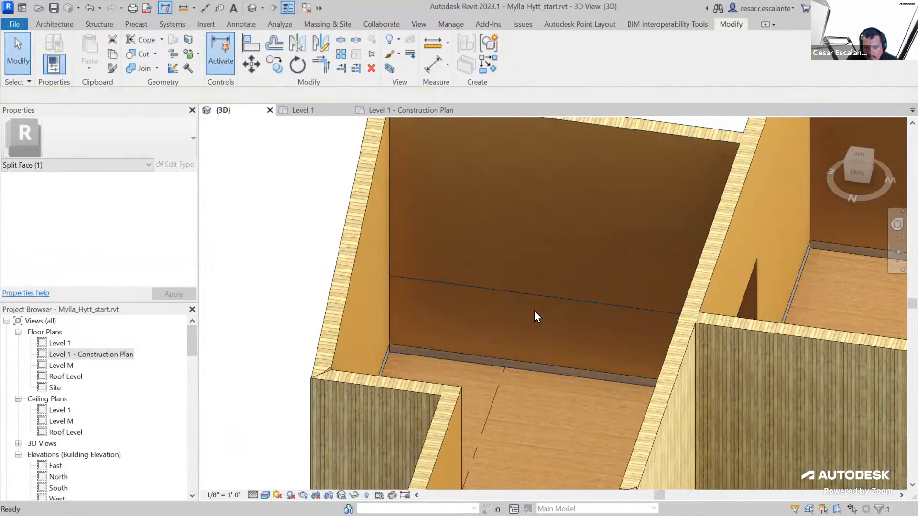
click(541, 295)
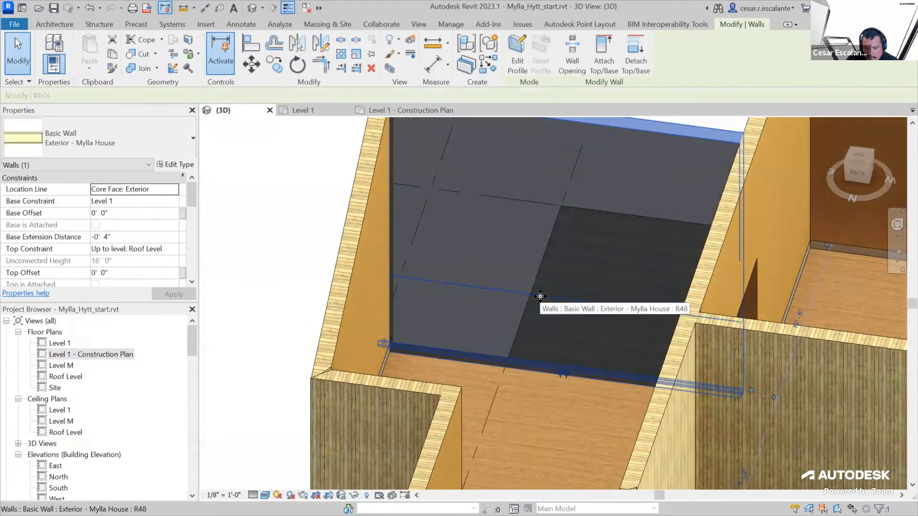
key(Escape)
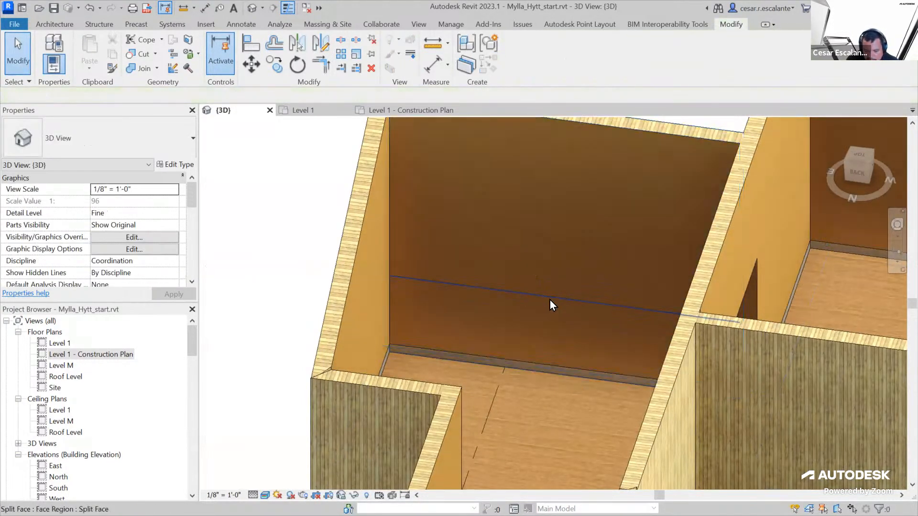
click(551, 299)
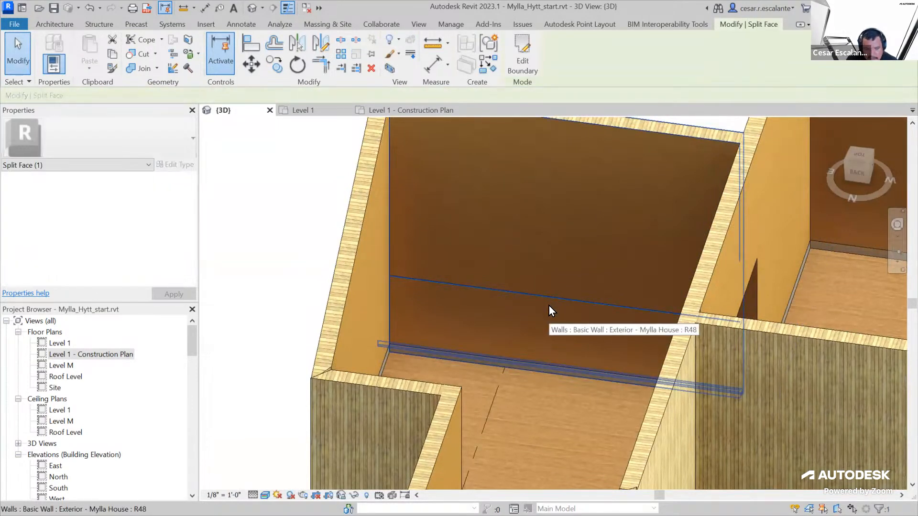
key(Escape)
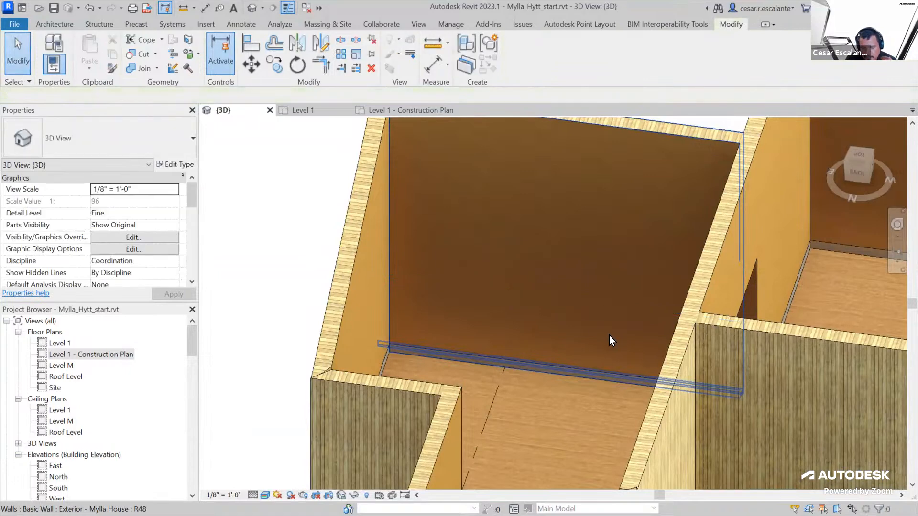
Save the Mylla_Hytt_start.rvt project with the full house in view
scroll(496, 341, down, 5)
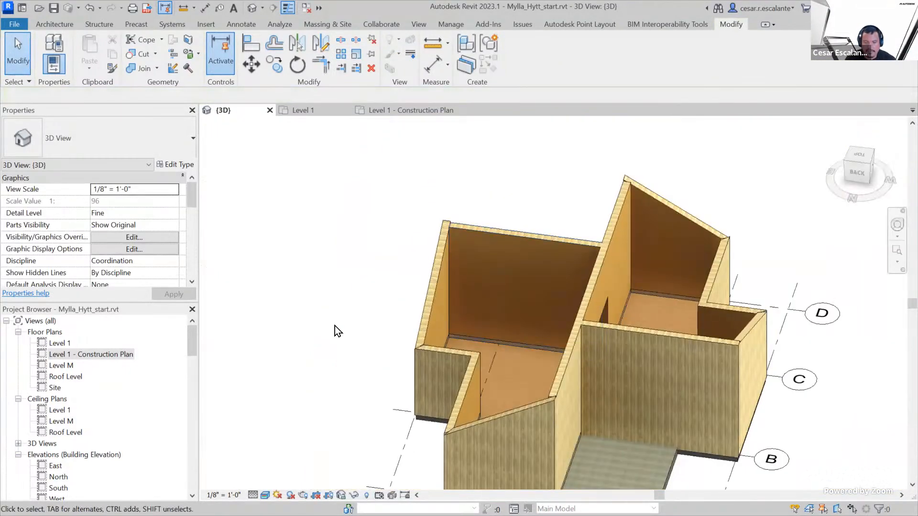
scroll(694, 364, down, 3)
shift+middle_drag(694, 364, 780, 398)
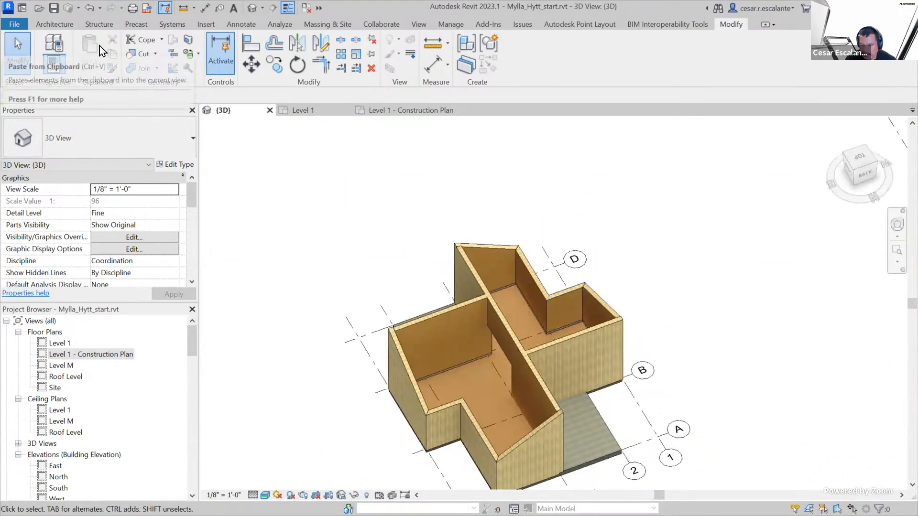
click(14, 24)
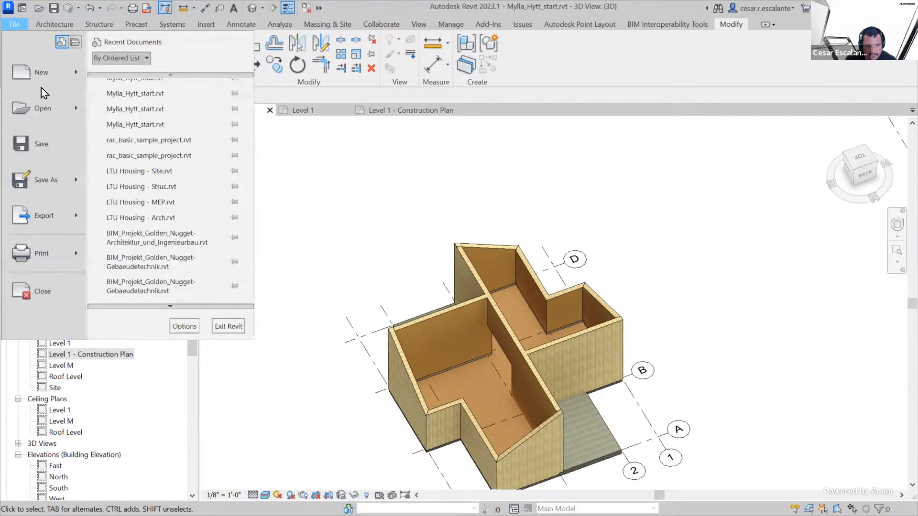
click(48, 147)
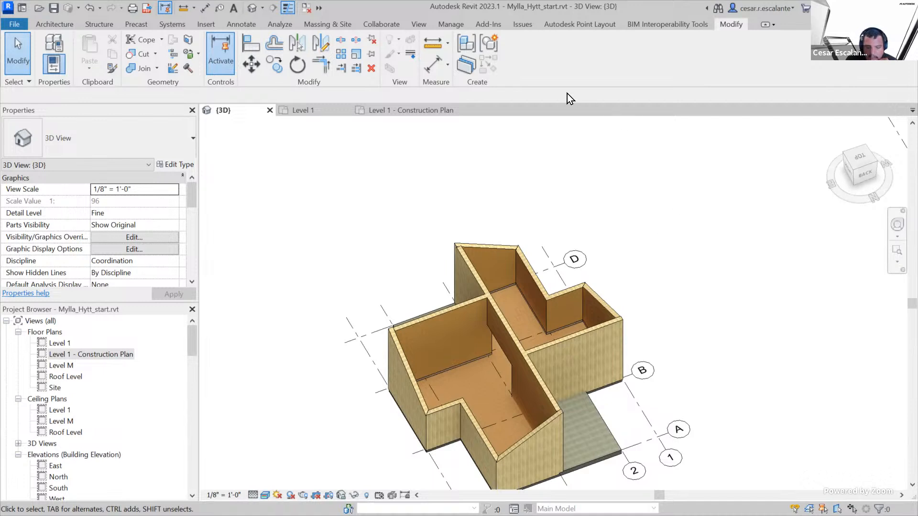
click(452, 25)
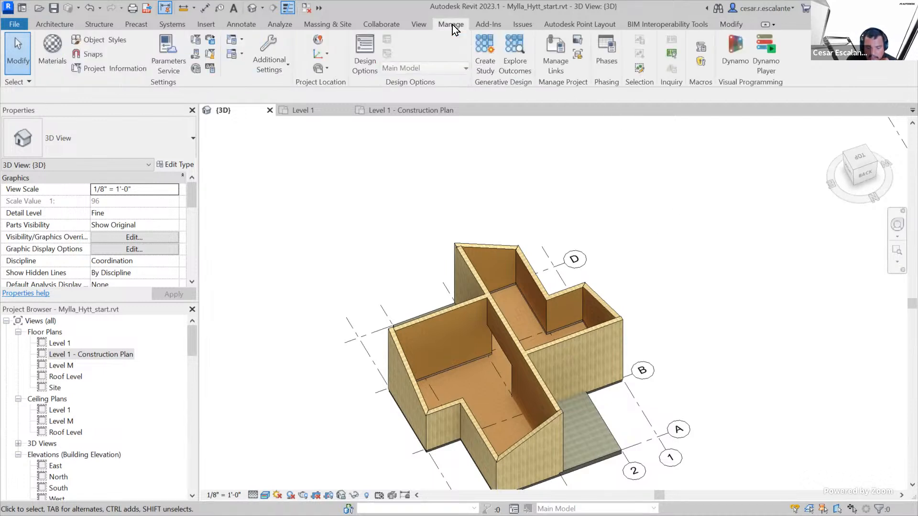
click(488, 25)
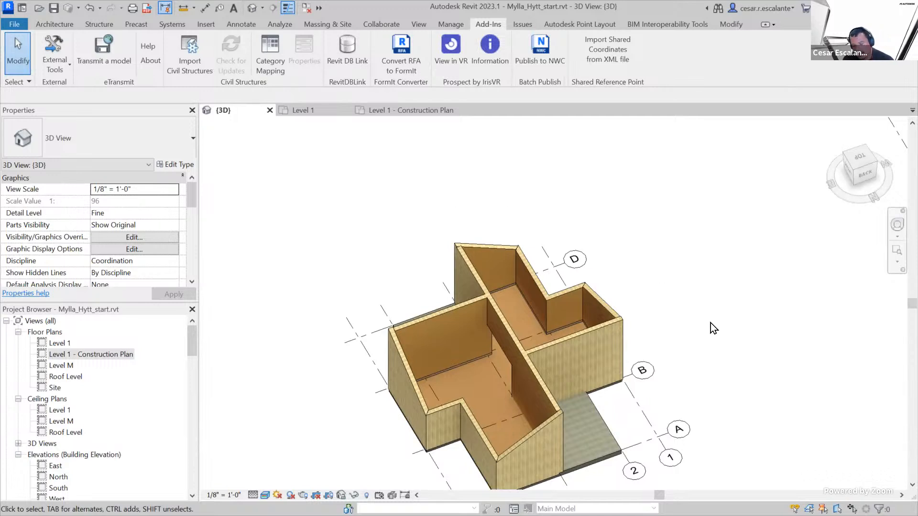
scroll(709, 323, down, 1)
scroll(717, 354, up, 1)
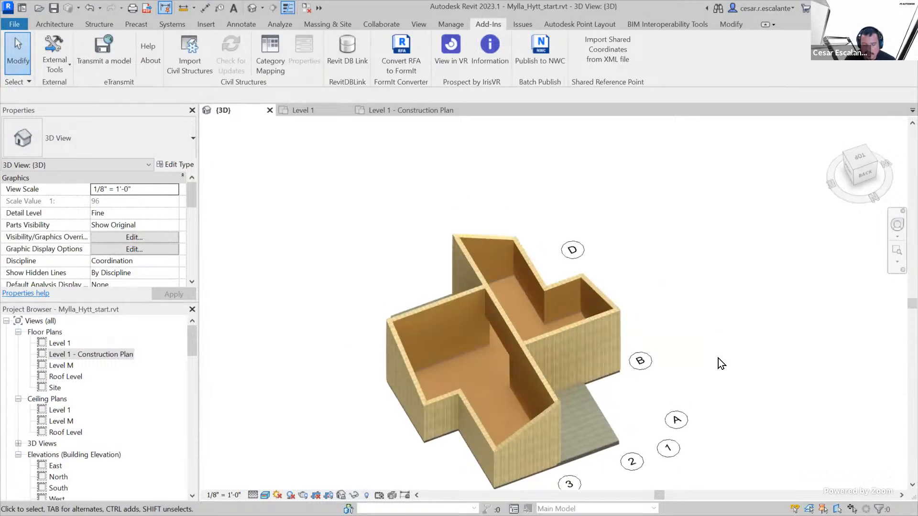
Save the current project file again
click(15, 23)
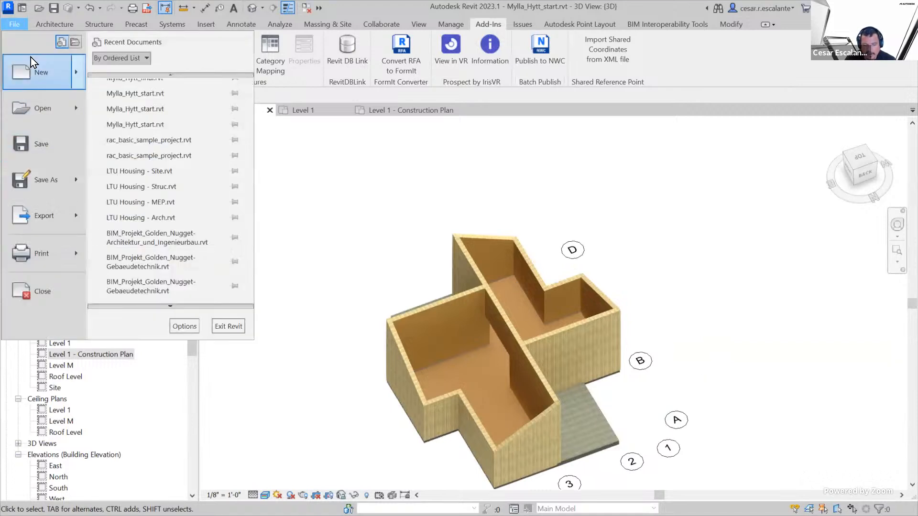
click(42, 142)
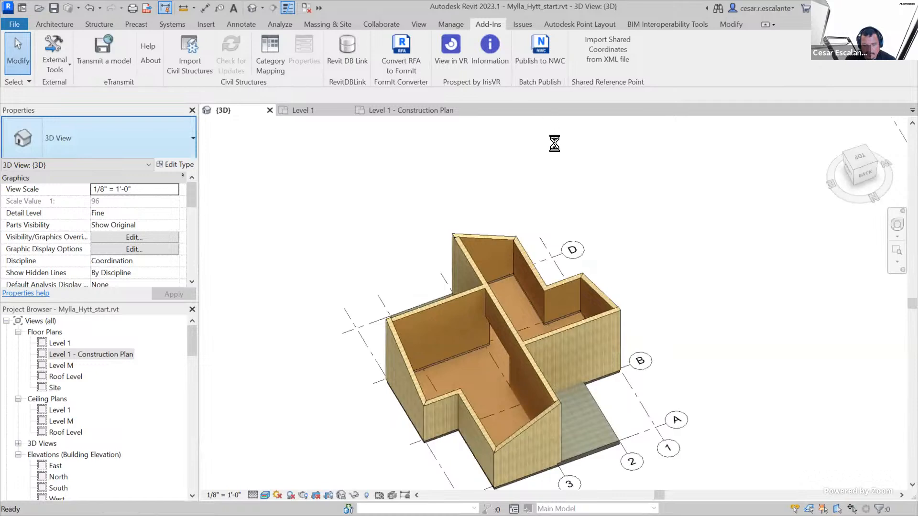
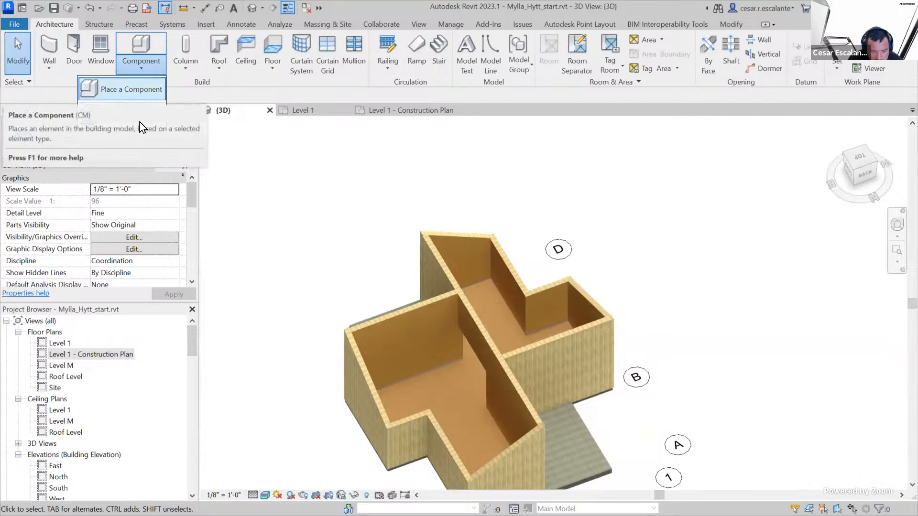
Start an in-place model in the Floors category, accepting the suggested name
click(142, 122)
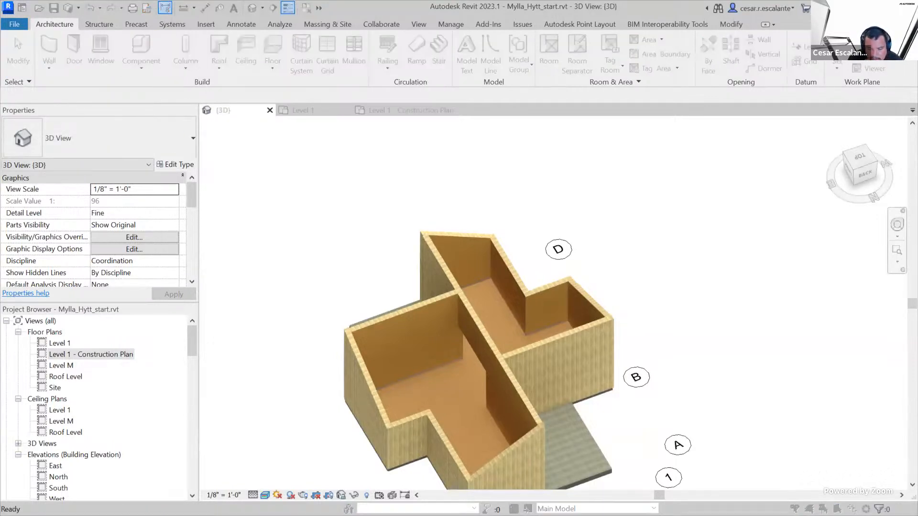
drag(537, 176, 532, 197)
click(386, 198)
click(451, 362)
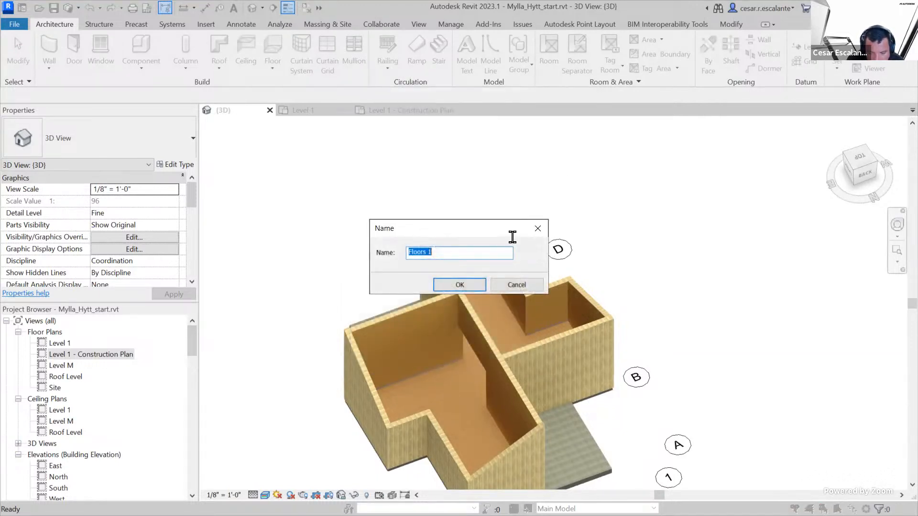
click(460, 284)
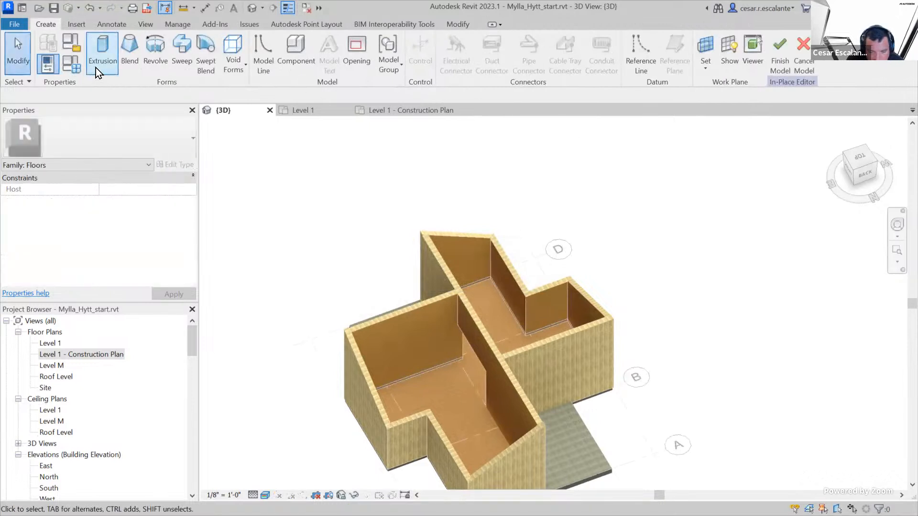
Extrude a freehand rectangle with a short side of about 14' 8" on Level 1 beside the house, from 0' 0" to 1' 0"
click(96, 67)
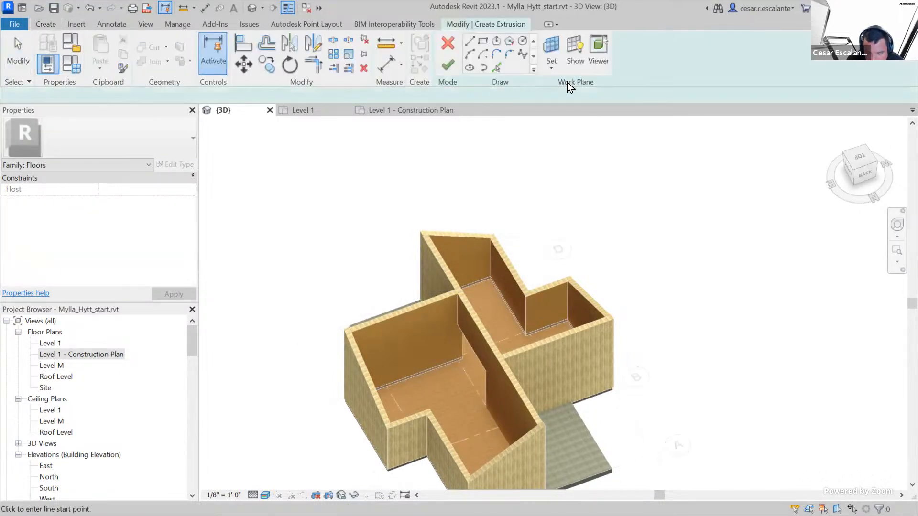
click(482, 40)
click(673, 301)
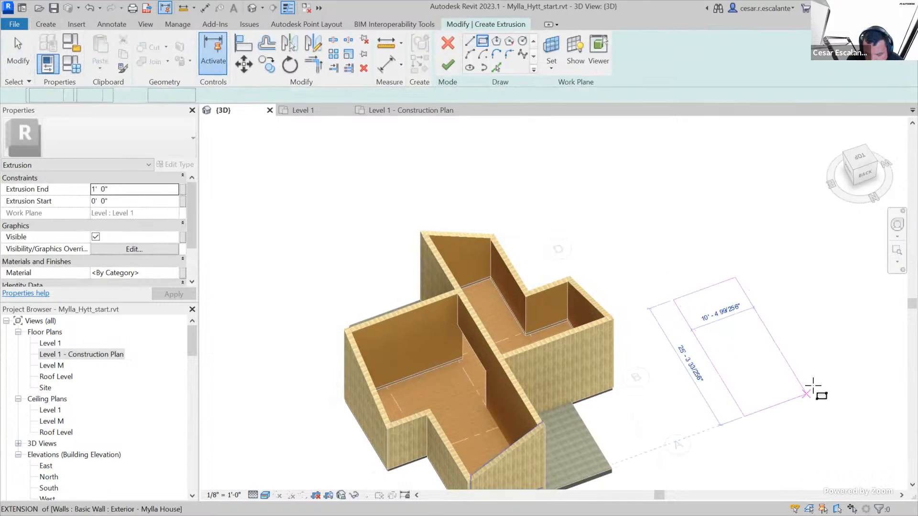
click(820, 375)
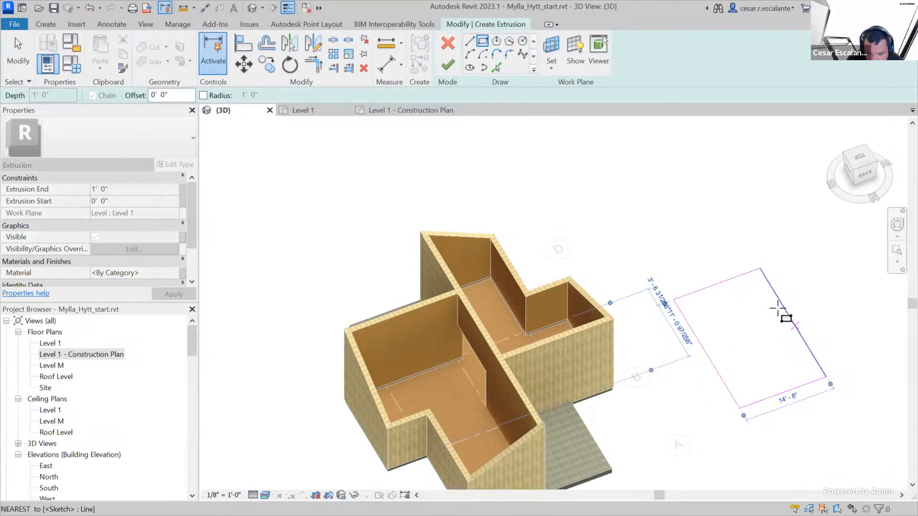
click(452, 68)
click(812, 409)
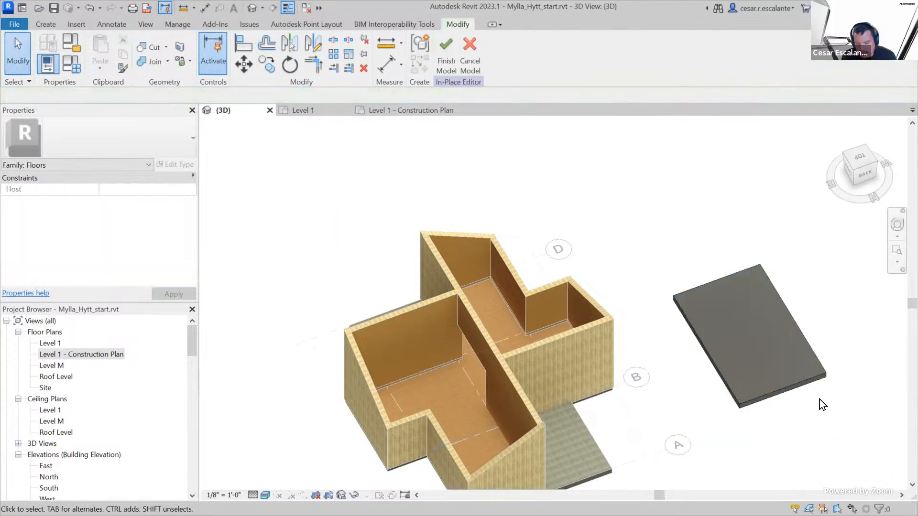
Examine the extruded slab beside the house up close, along with its extrusion properties and the available form-creation tools
shift+middle_drag(827, 403, 811, 378)
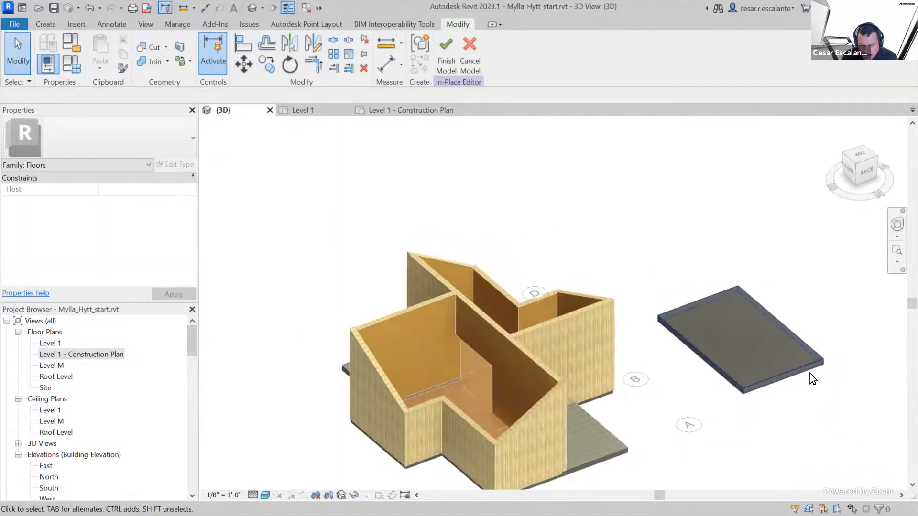
scroll(794, 374, up, 3)
click(784, 374)
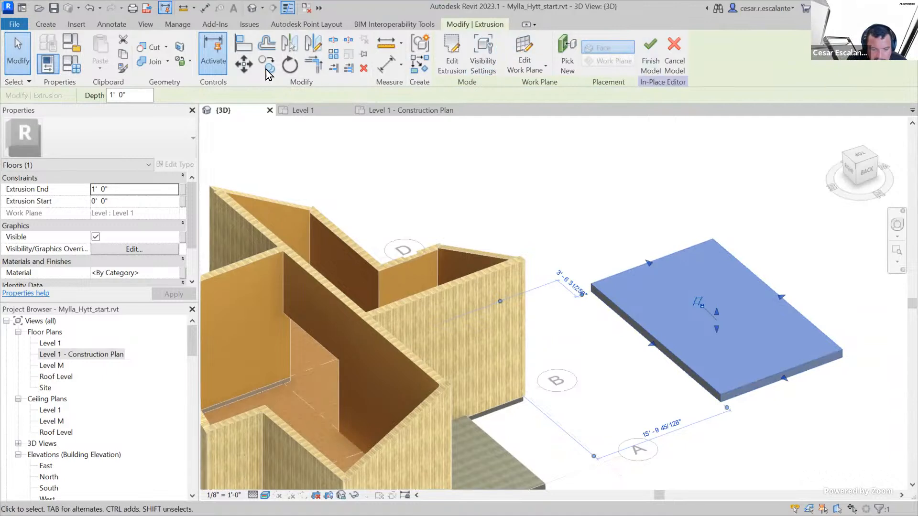
click(44, 25)
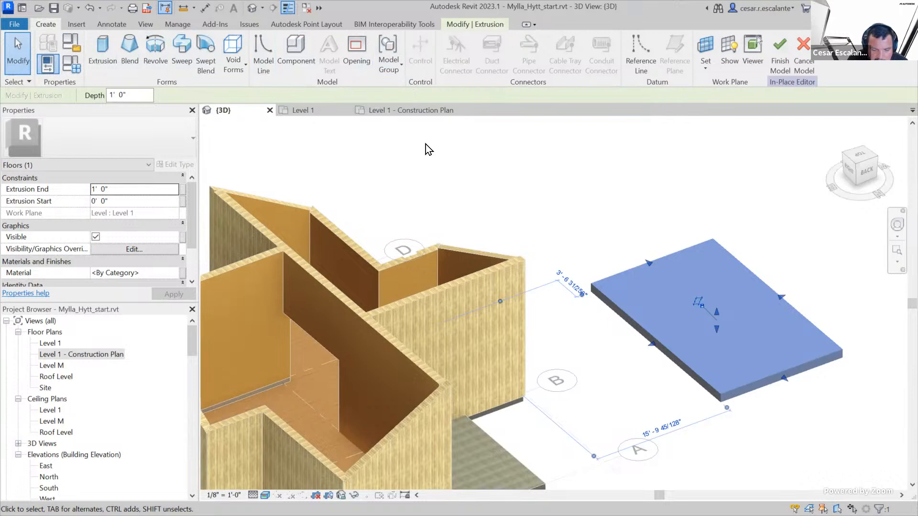
click(698, 170)
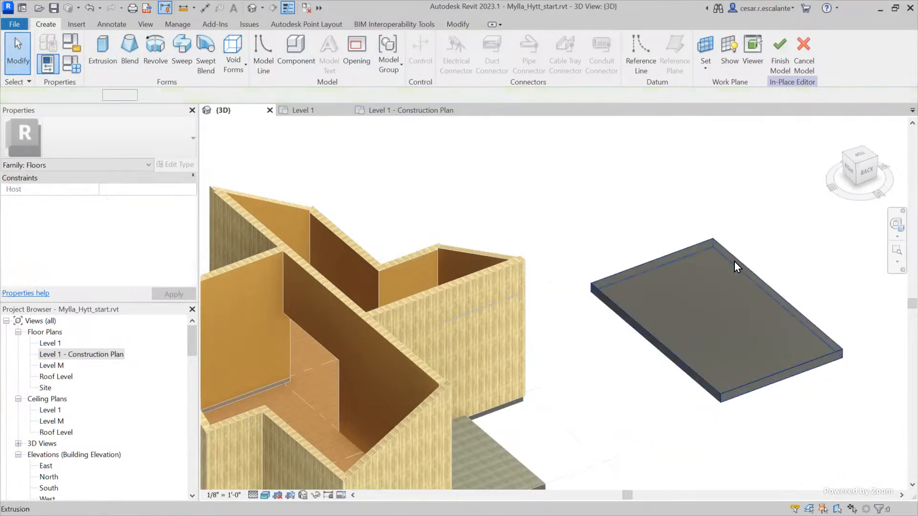
click(734, 261)
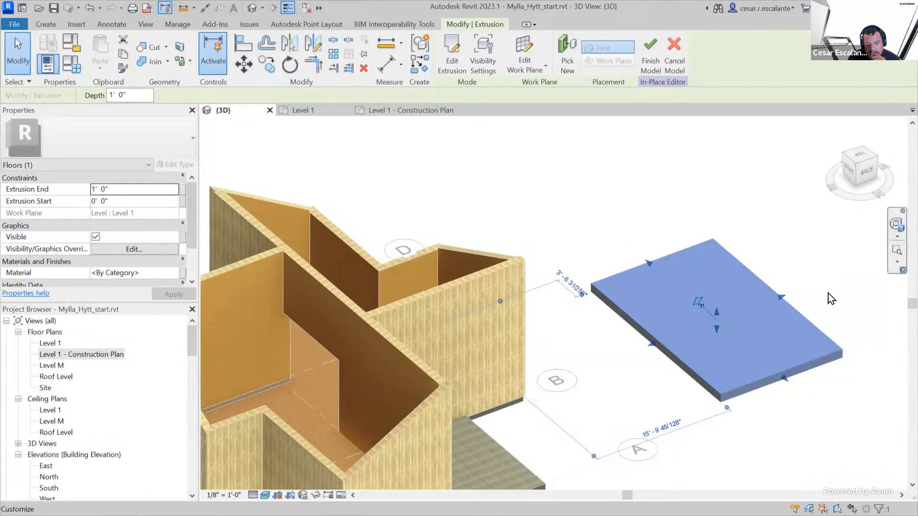
click(609, 208)
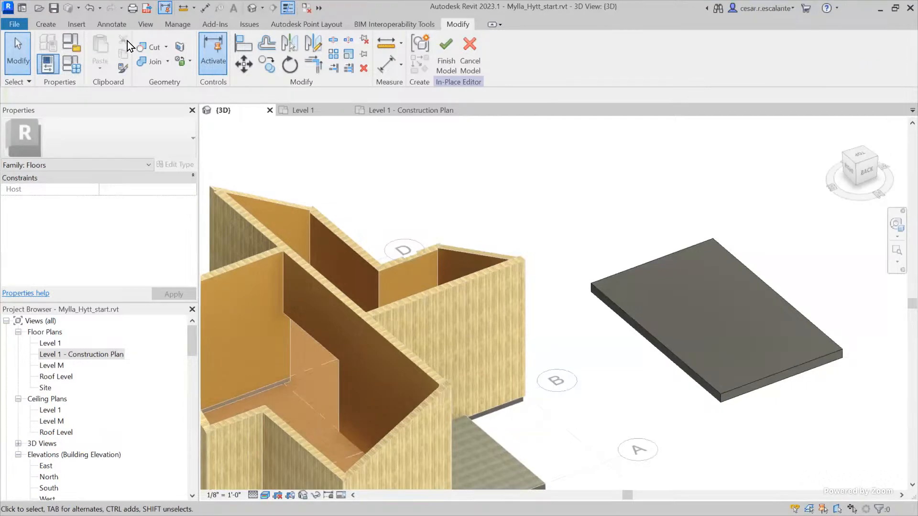
click(15, 25)
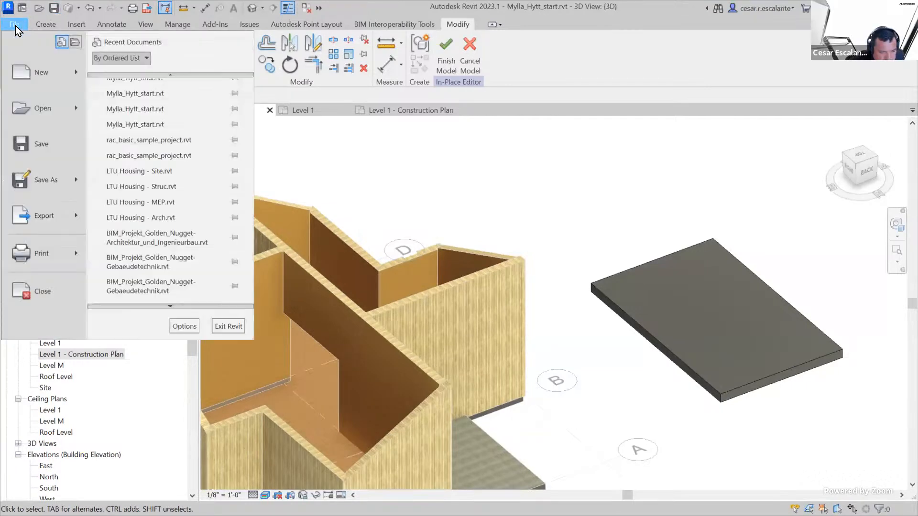
mouse_move(43, 179)
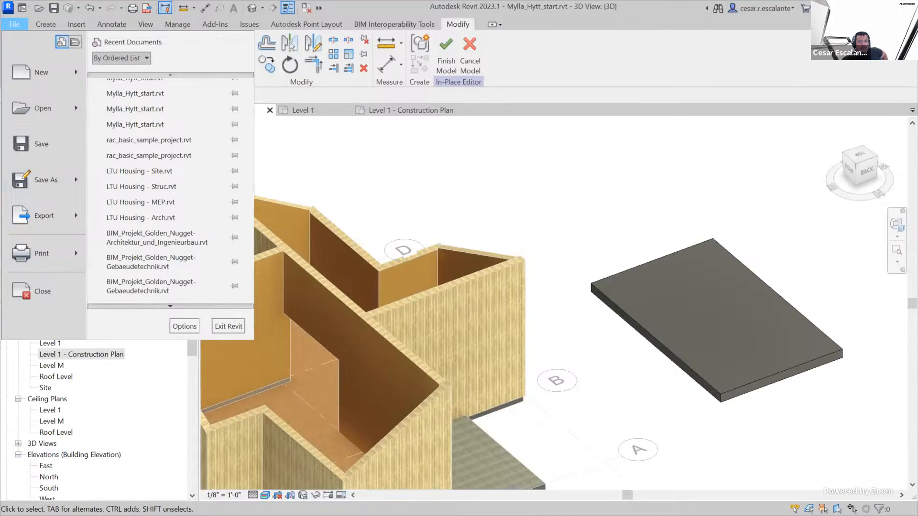
key(Escape)
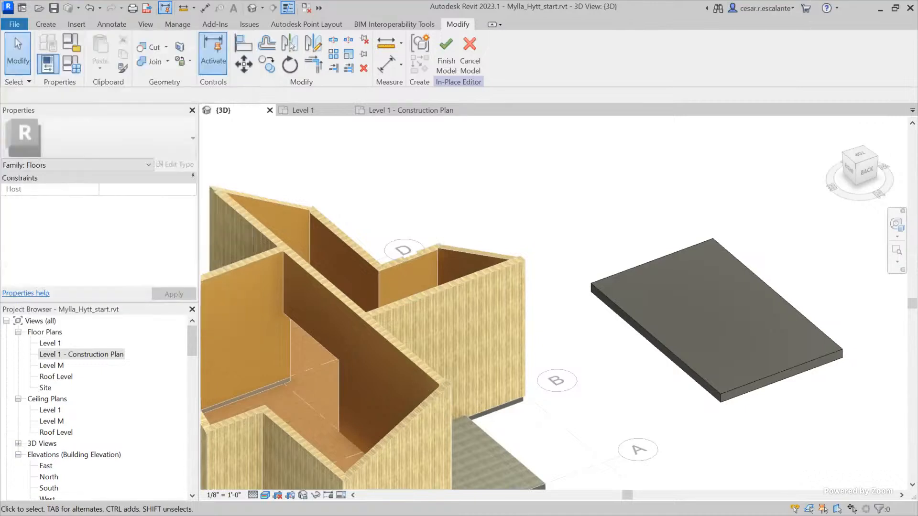